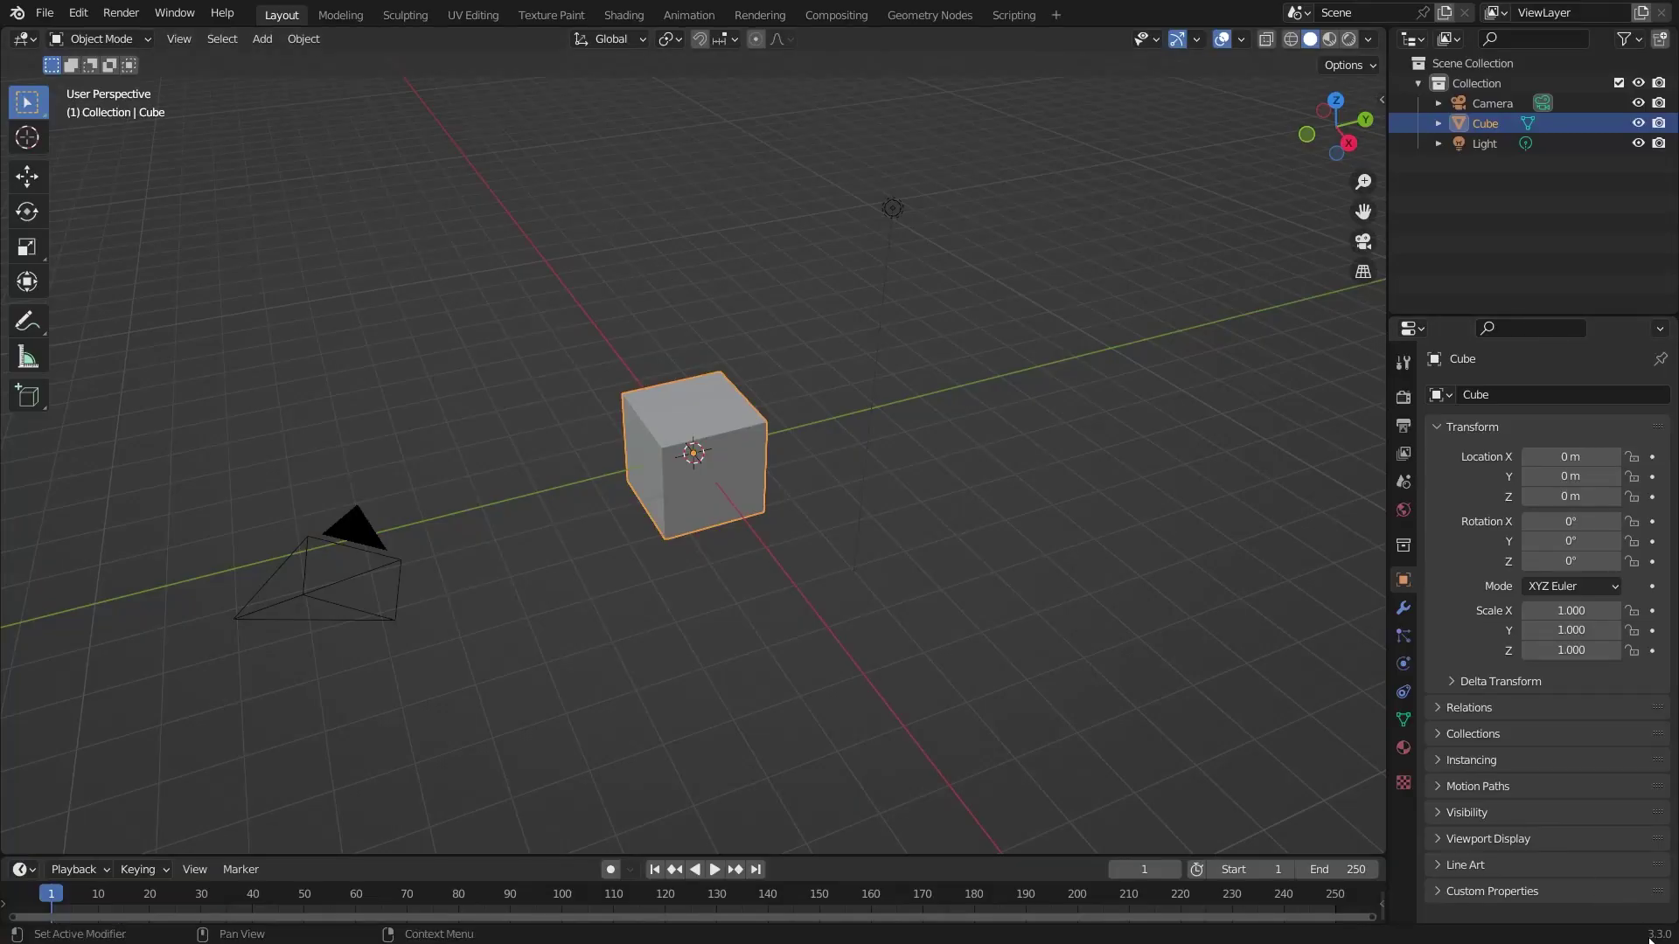
Step: Delete all the default objects from the scene
middle_click_drag(1026, 442, 831, 350)
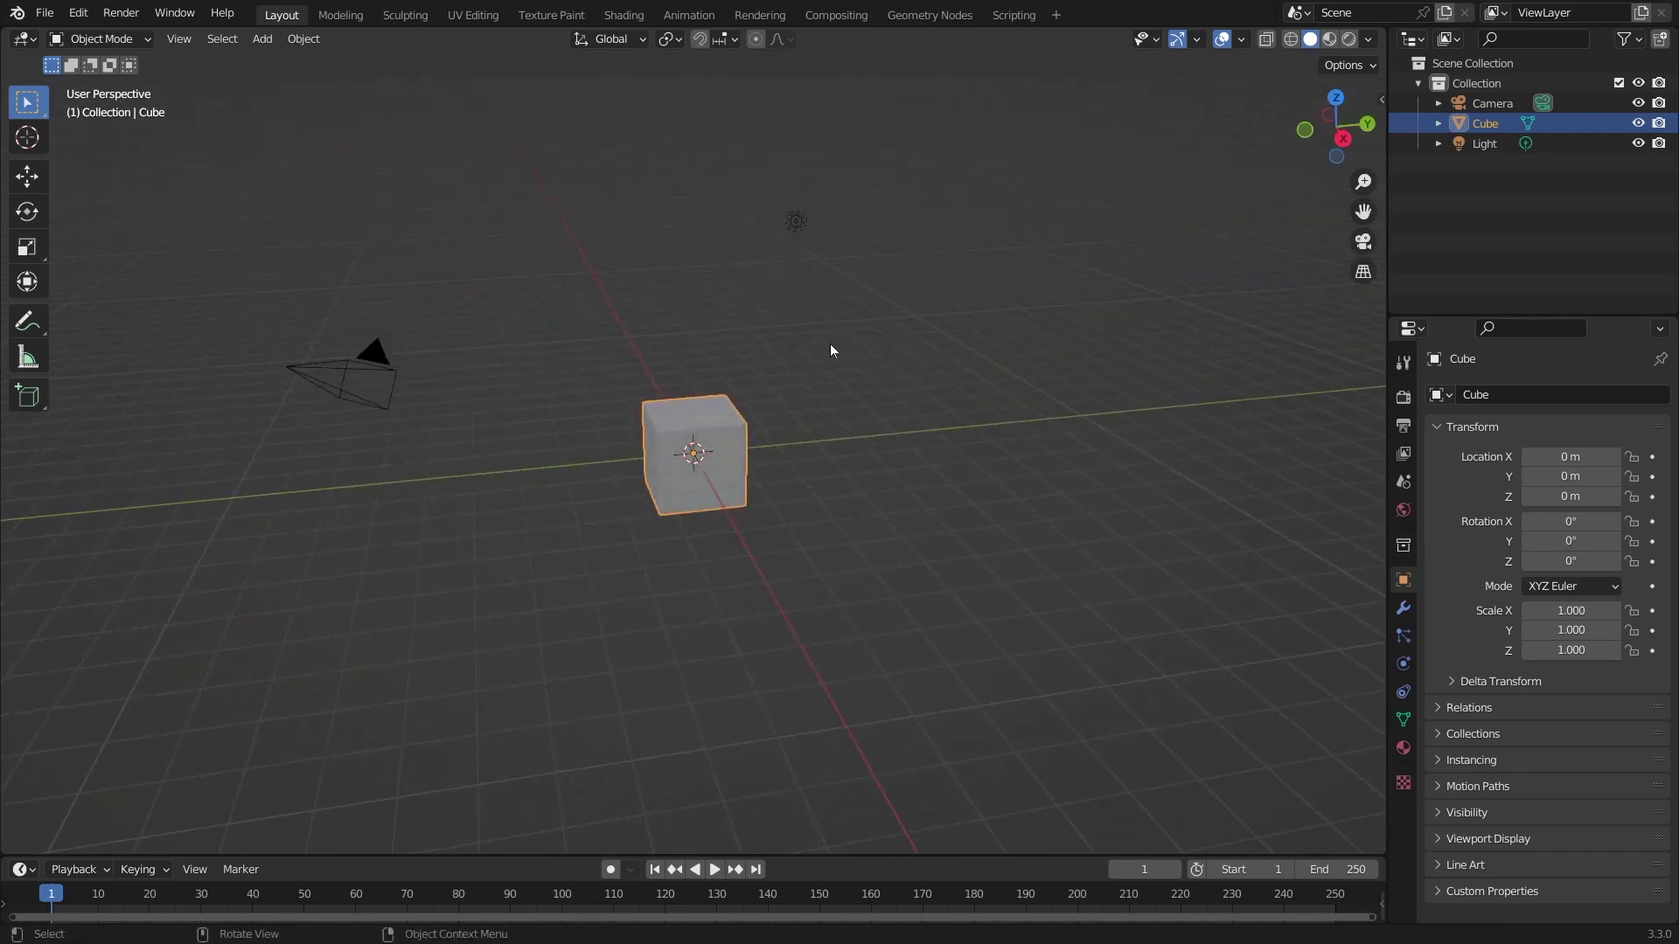
key("a")
key("x")
left_click(757, 287)
Step: Add a mesh plane at the world origin
middle_click_drag(743, 292, 803, 236)
key("shift+a")
mouse_move(691, 210)
left_click(874, 210)
key("KP_7")
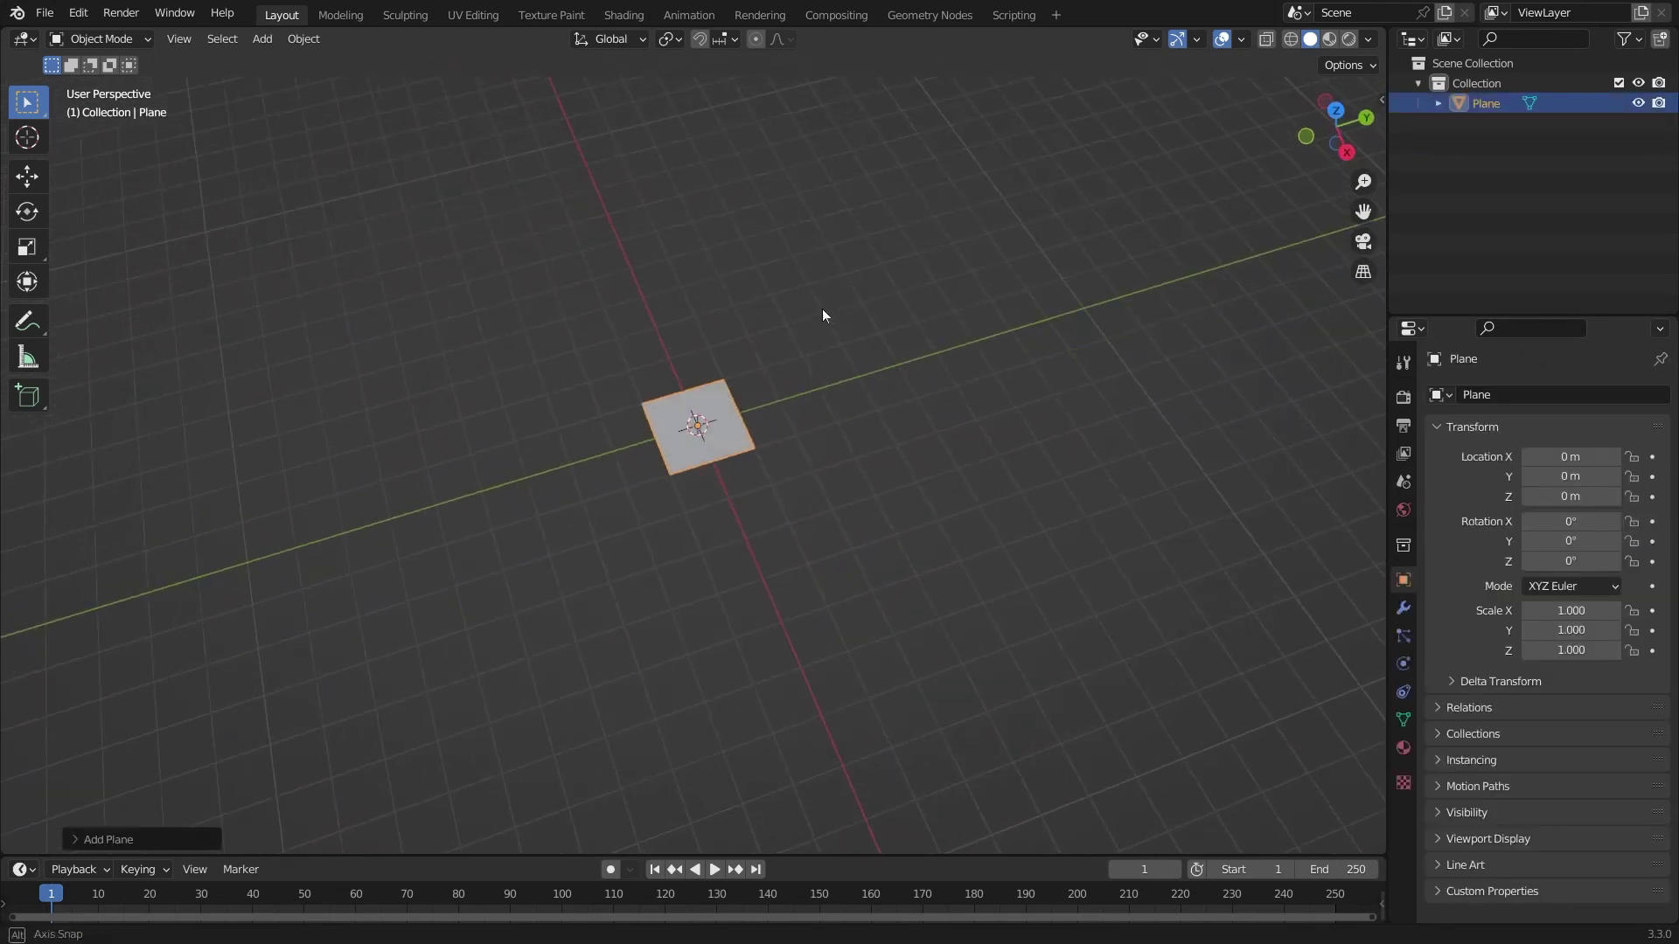
Step: Scale the plane up uniformly into a large base and apply its scale
key("s")
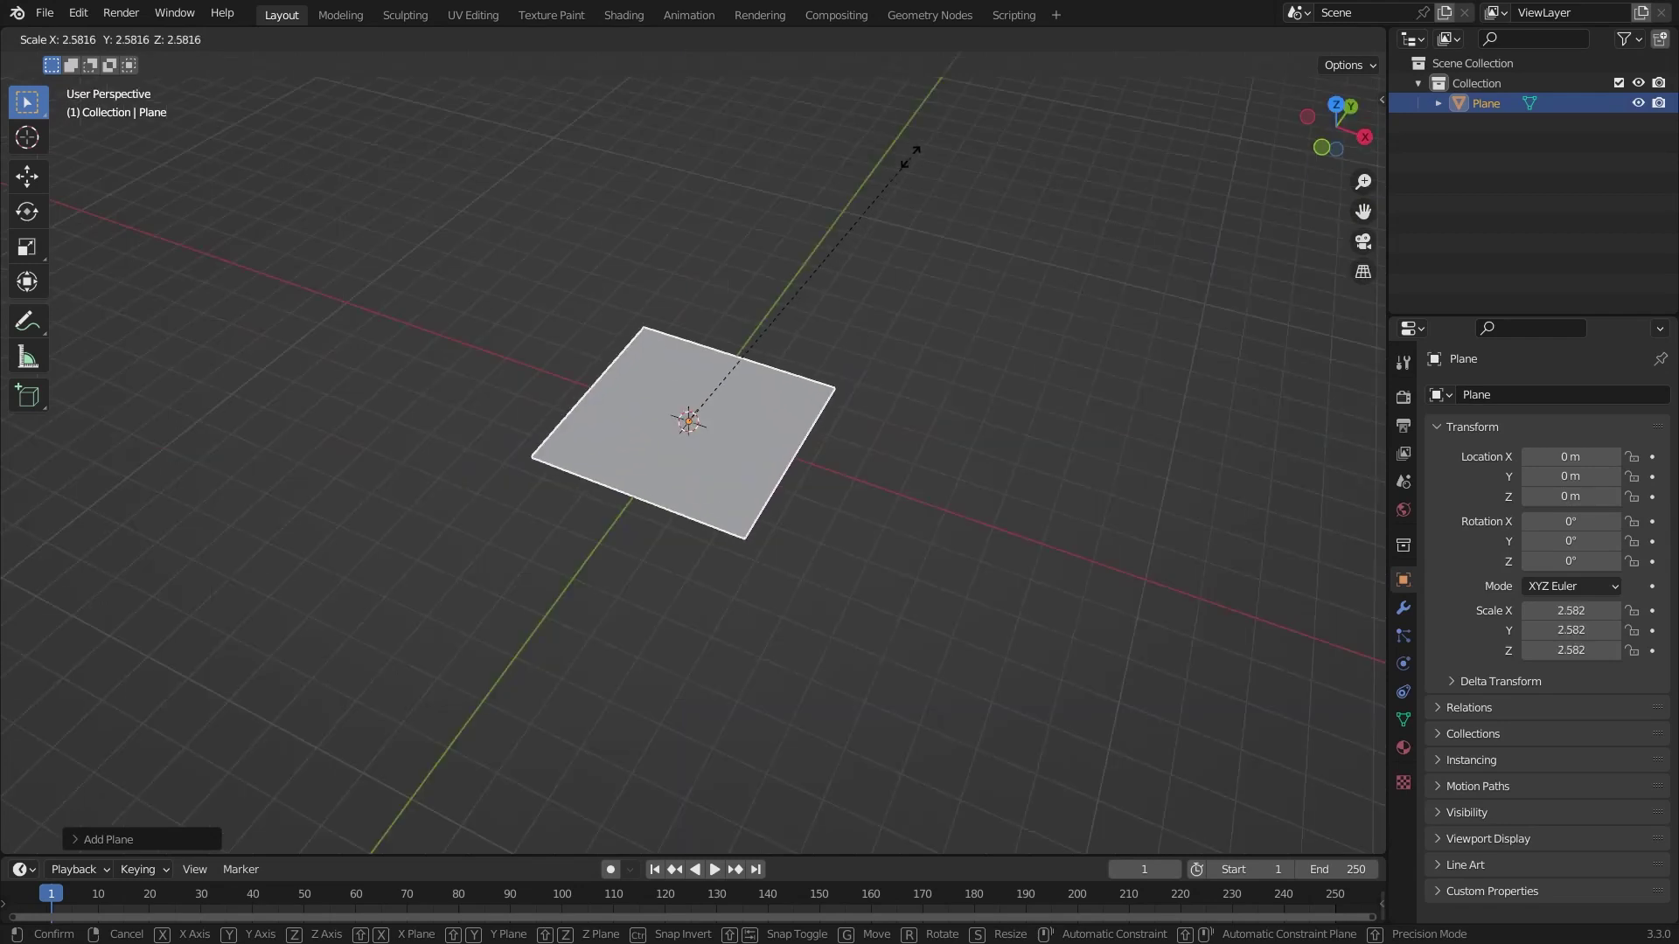
left_click(910, 161)
key("s")
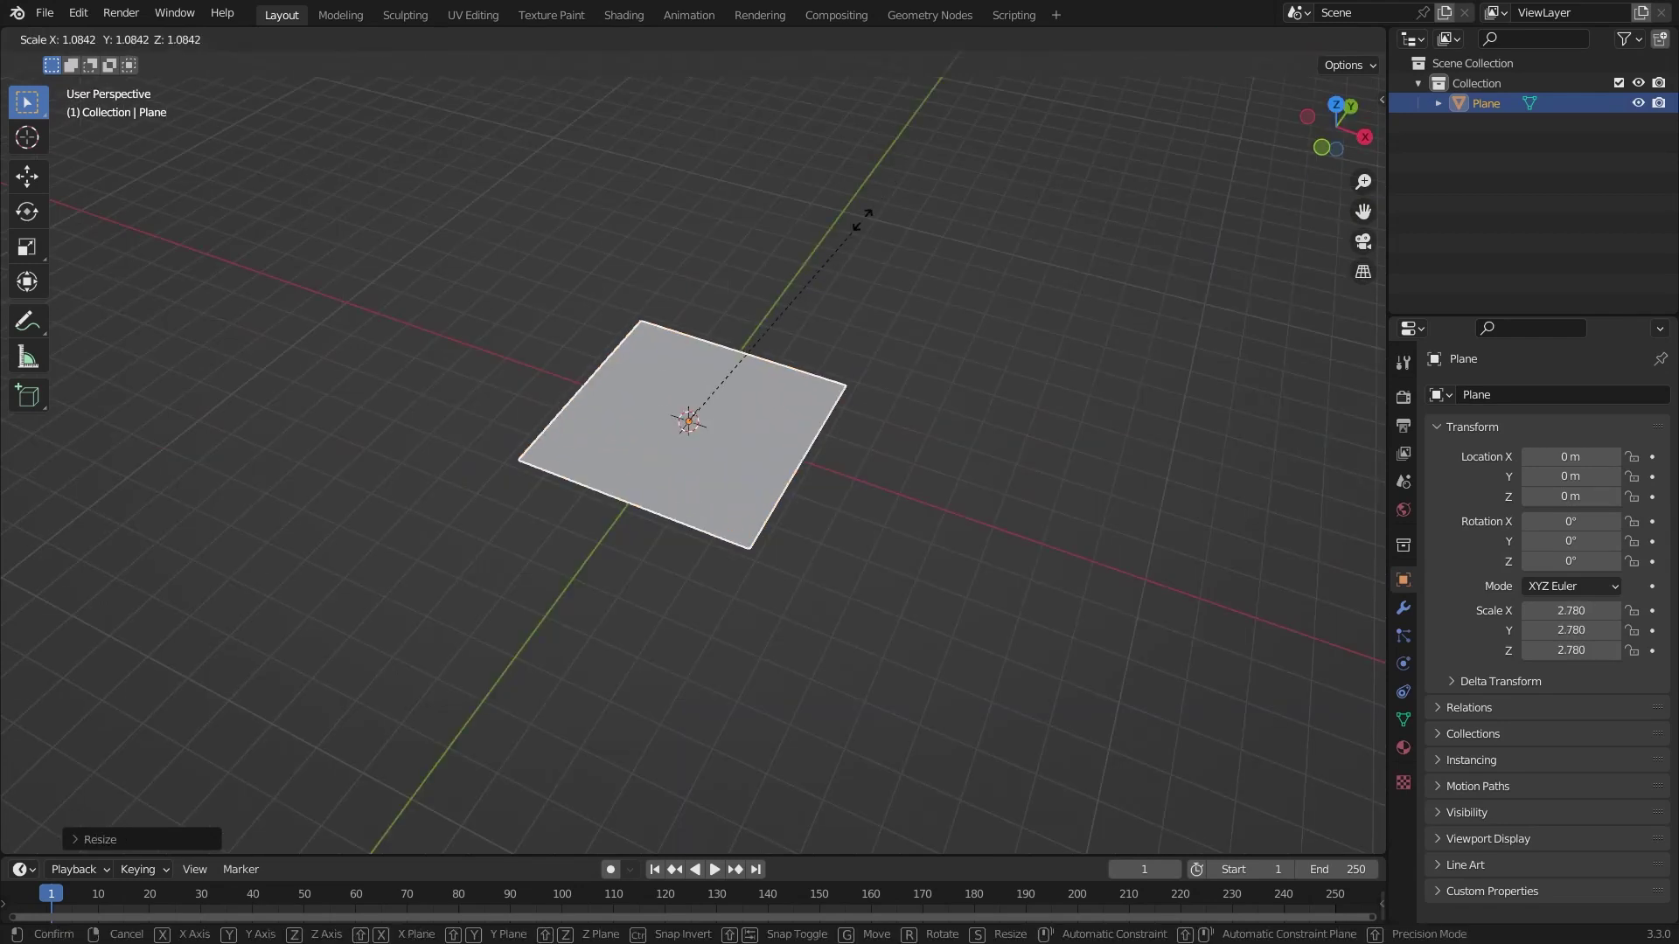
left_click(937, 195)
middle_click_drag(936, 195, 863, 214)
key("ctrl+a")
key("s")
Step: Enable Collision physics on the base plane
left_click_drag(1386, 616, 1312, 616)
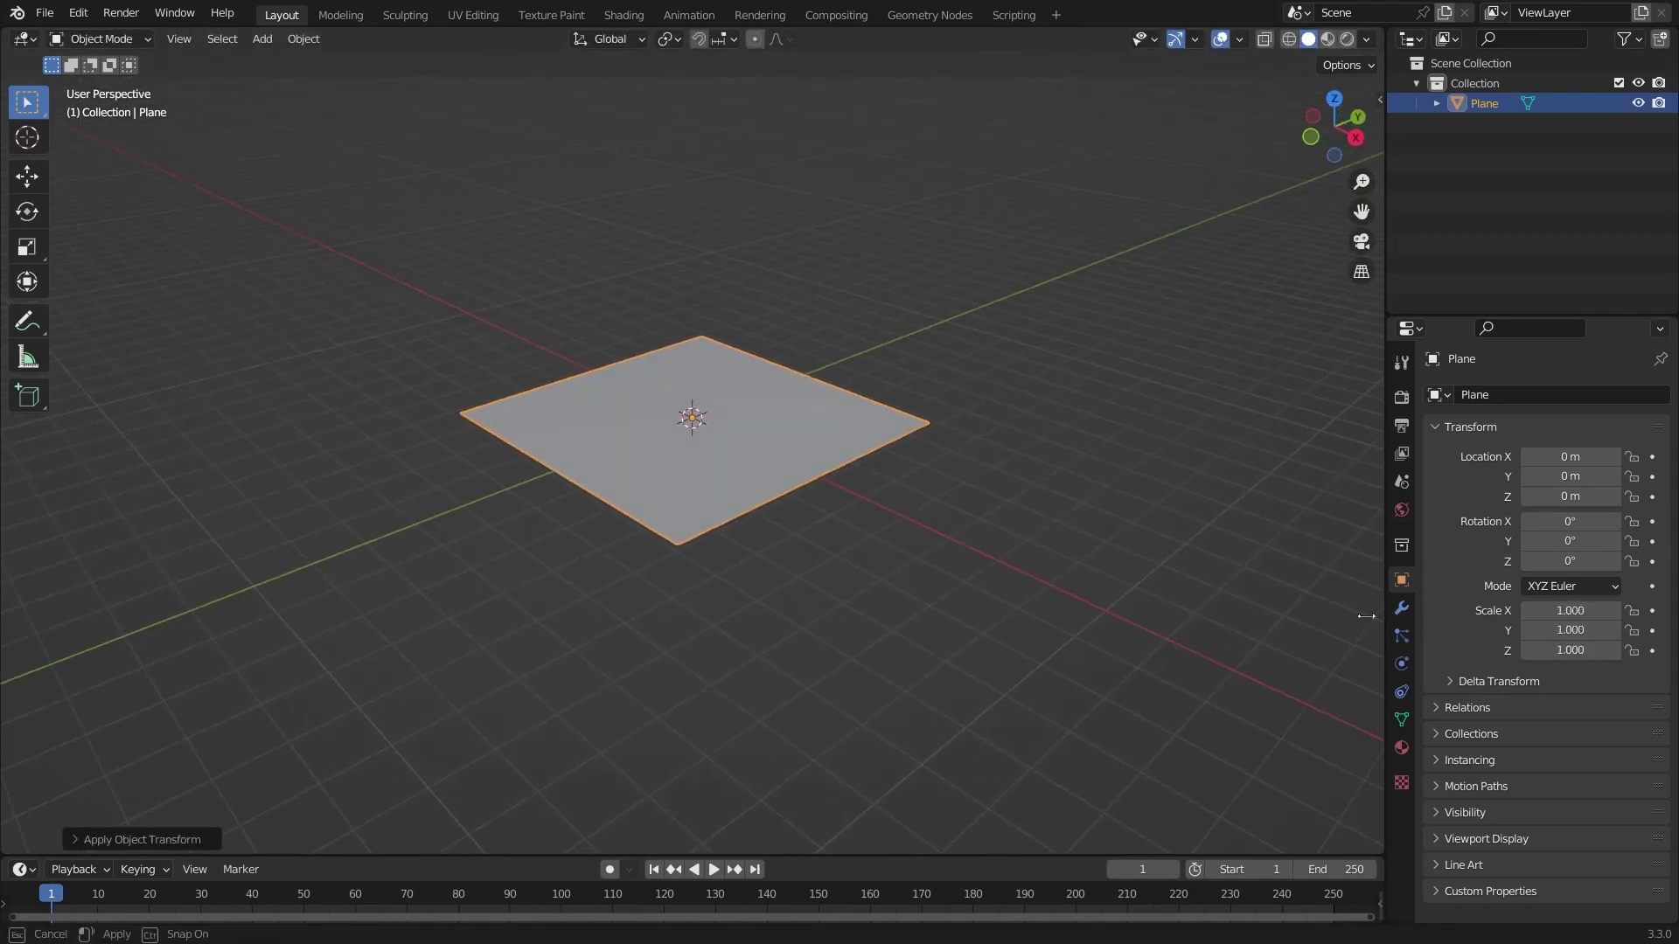
left_click(1327, 663)
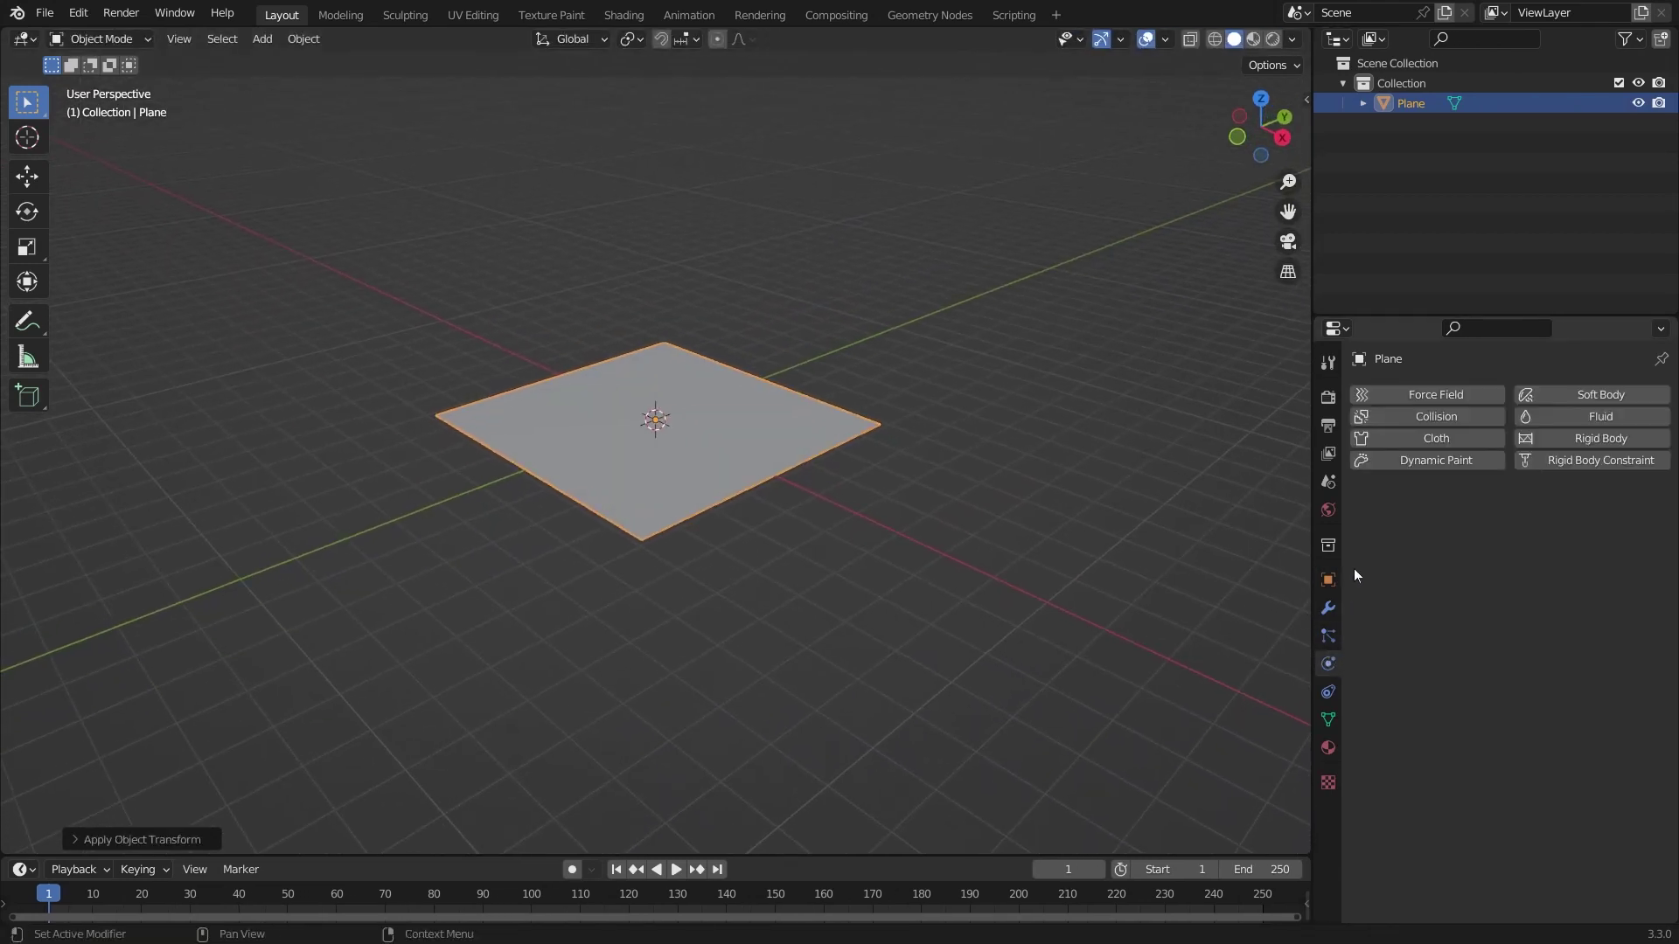
left_click(1413, 418)
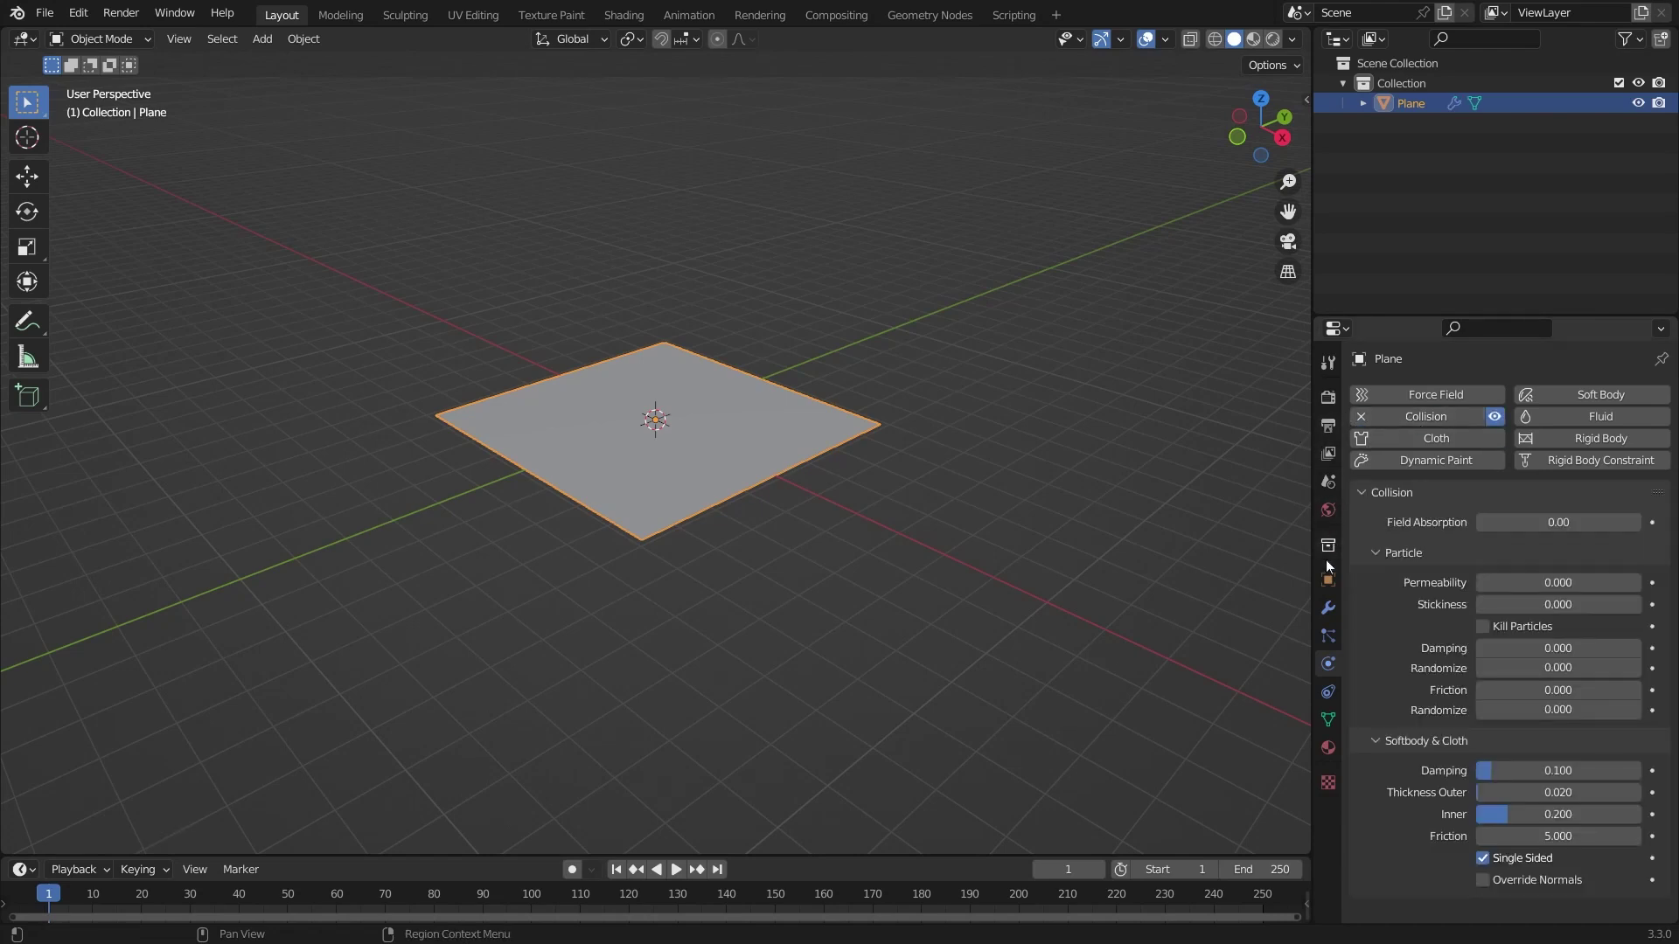
left_click(1327, 609)
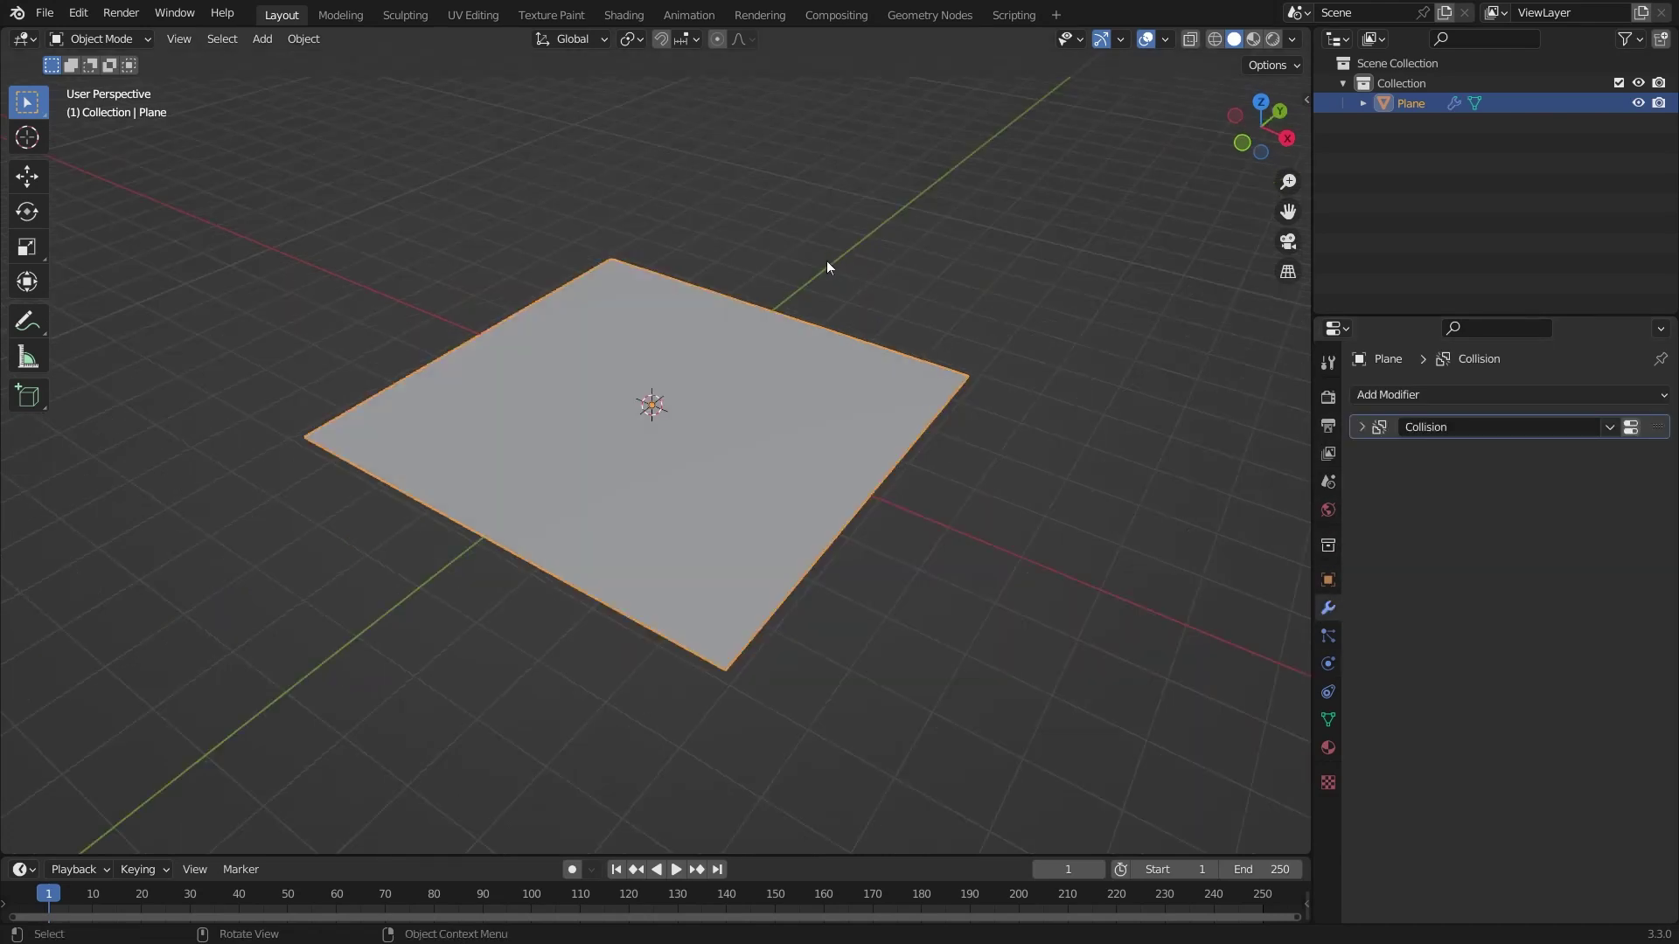
Step: Add a second mesh plane at the origin and scale it slightly smaller than the base plane
middle_click_drag(828, 267, 854, 270)
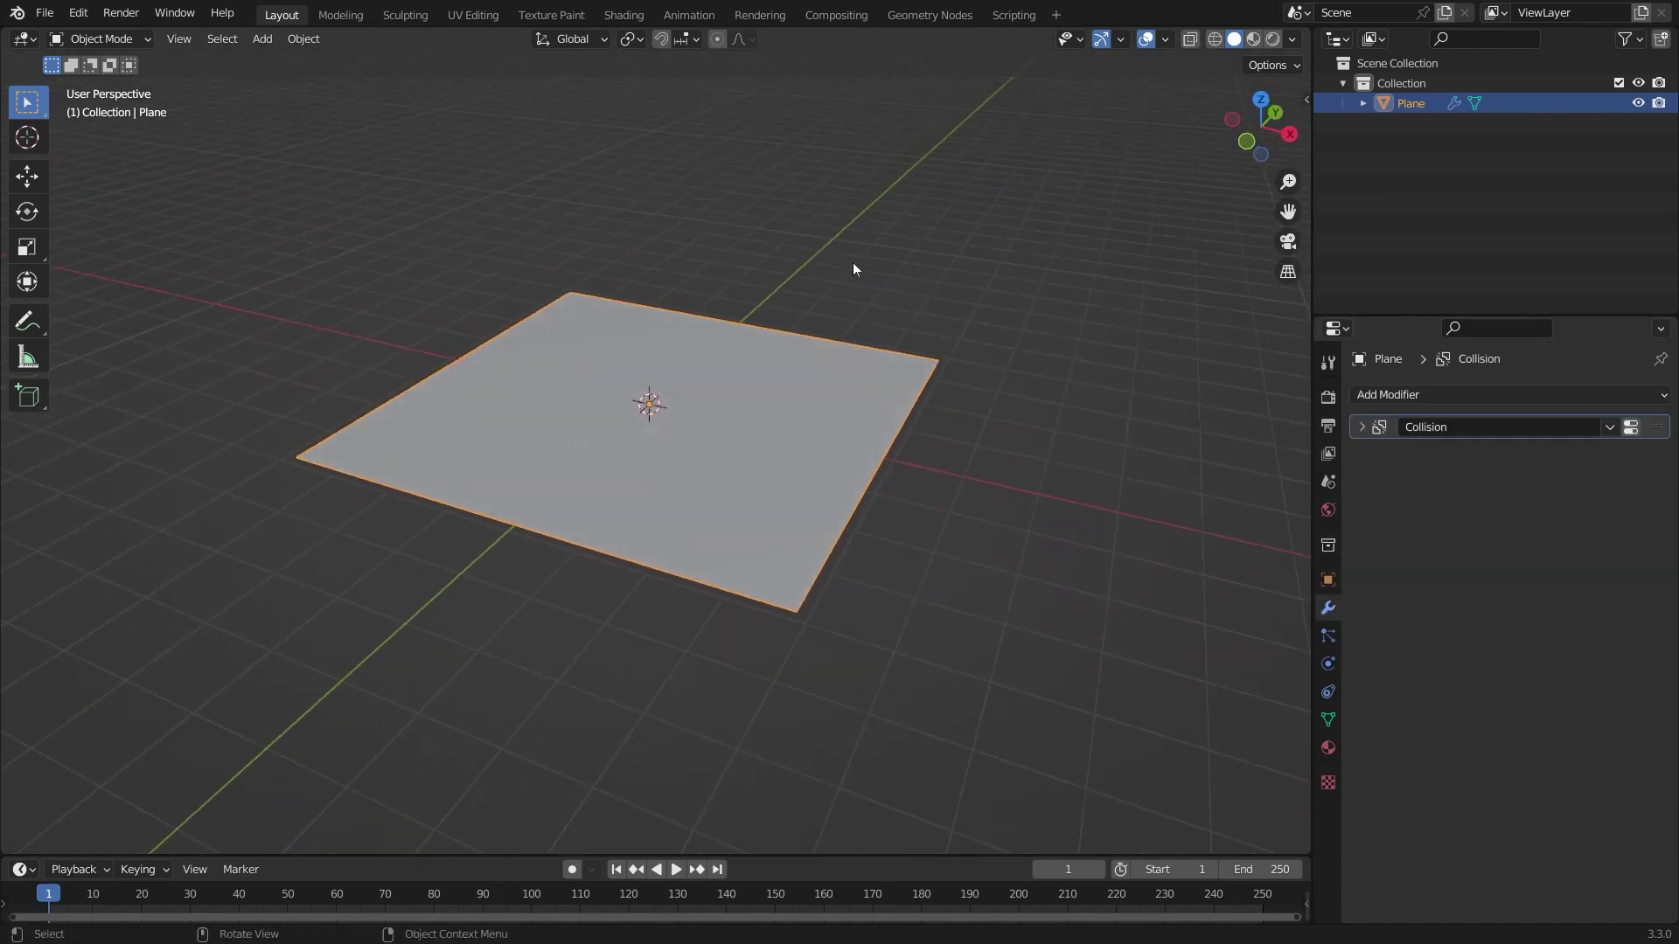
key("shift+a")
left_click(757, 175)
key("s")
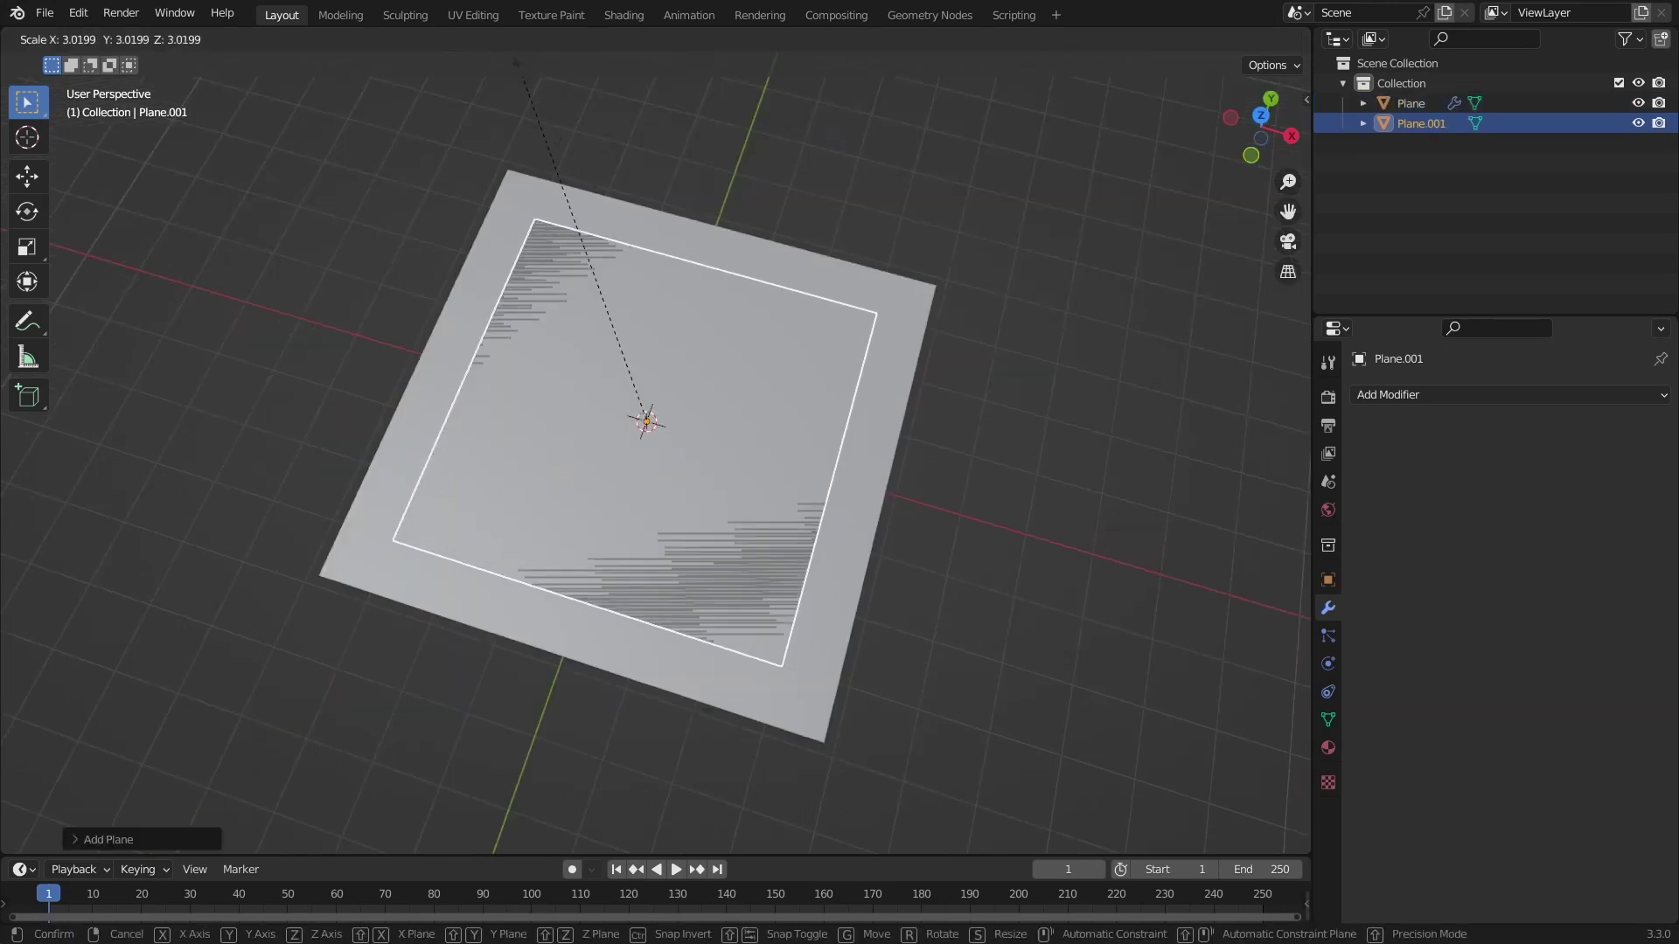
left_click(555, 180)
Step: Subdivide the smaller plane three times into an 8 by 8 grid of faces and return to Object Mode
key("Tab")
middle_click_drag(555, 180, 693, 195)
right_click(715, 177)
left_click(698, 212)
key("shift+r")
middle_click_drag(717, 260, 656, 218)
key("shift+r")
key("Tab")
Step: Scale both planes up together by a factor of about 1.2
key("a")
key("s")
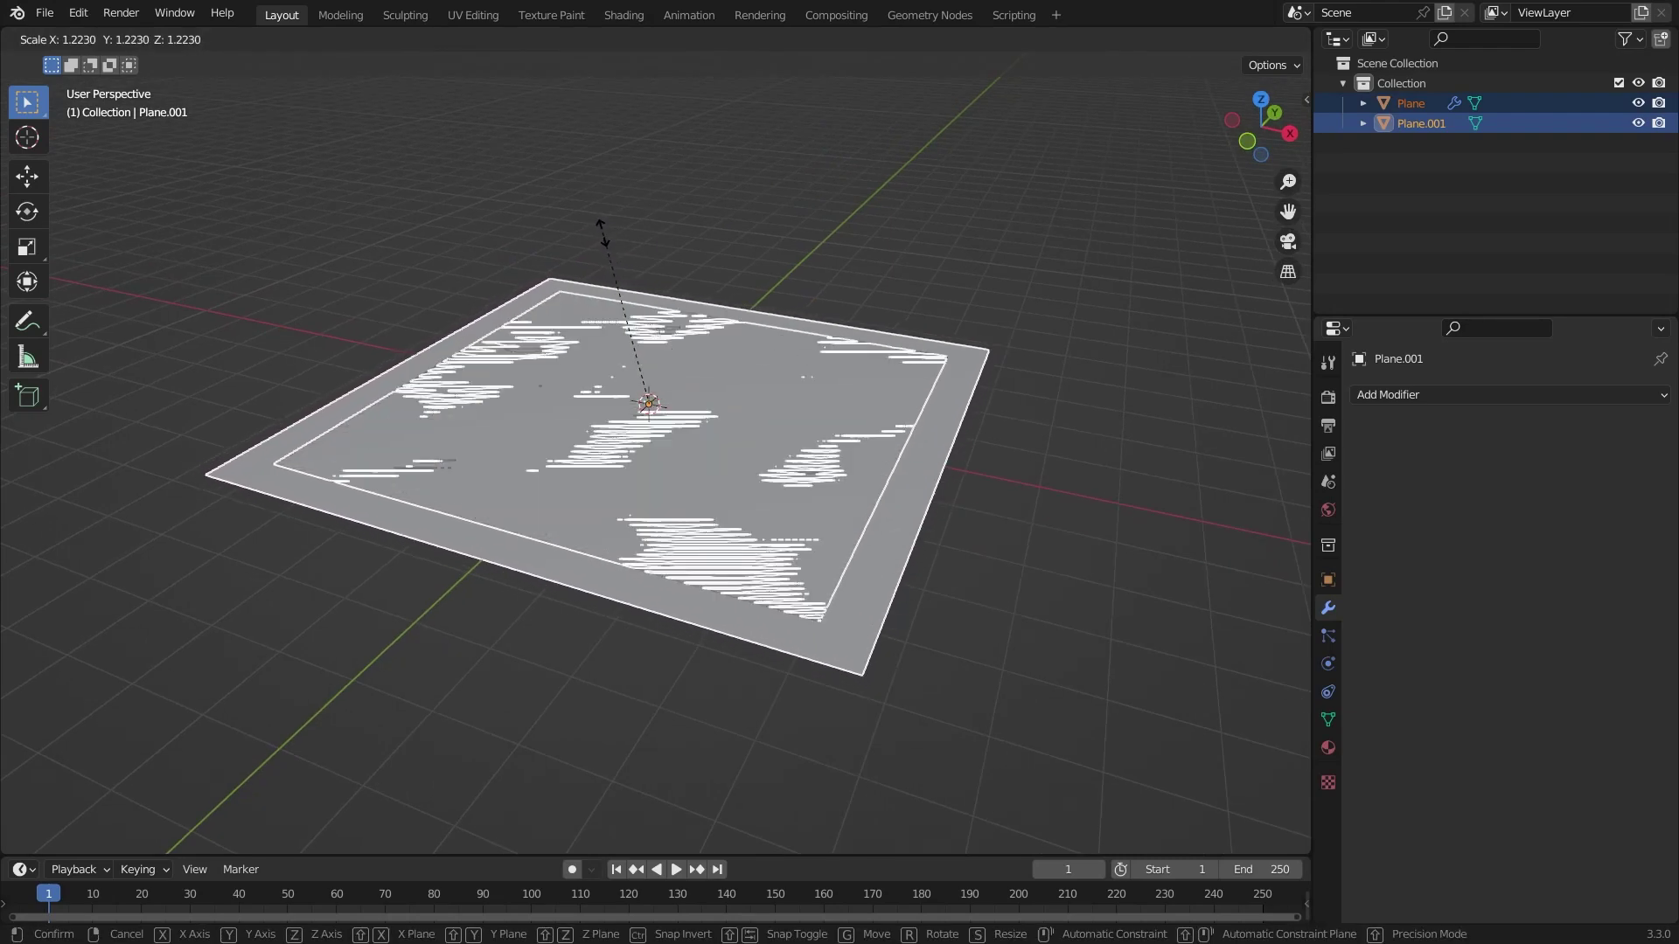
left_click(609, 240)
Step: Split all the faces of the smaller subdivided plane by their edges into separate squares
left_click(832, 226)
middle_click_drag(832, 225, 836, 255)
left_click(800, 327)
left_click(797, 325)
middle_click_drag(789, 321, 734, 316)
key("Tab")
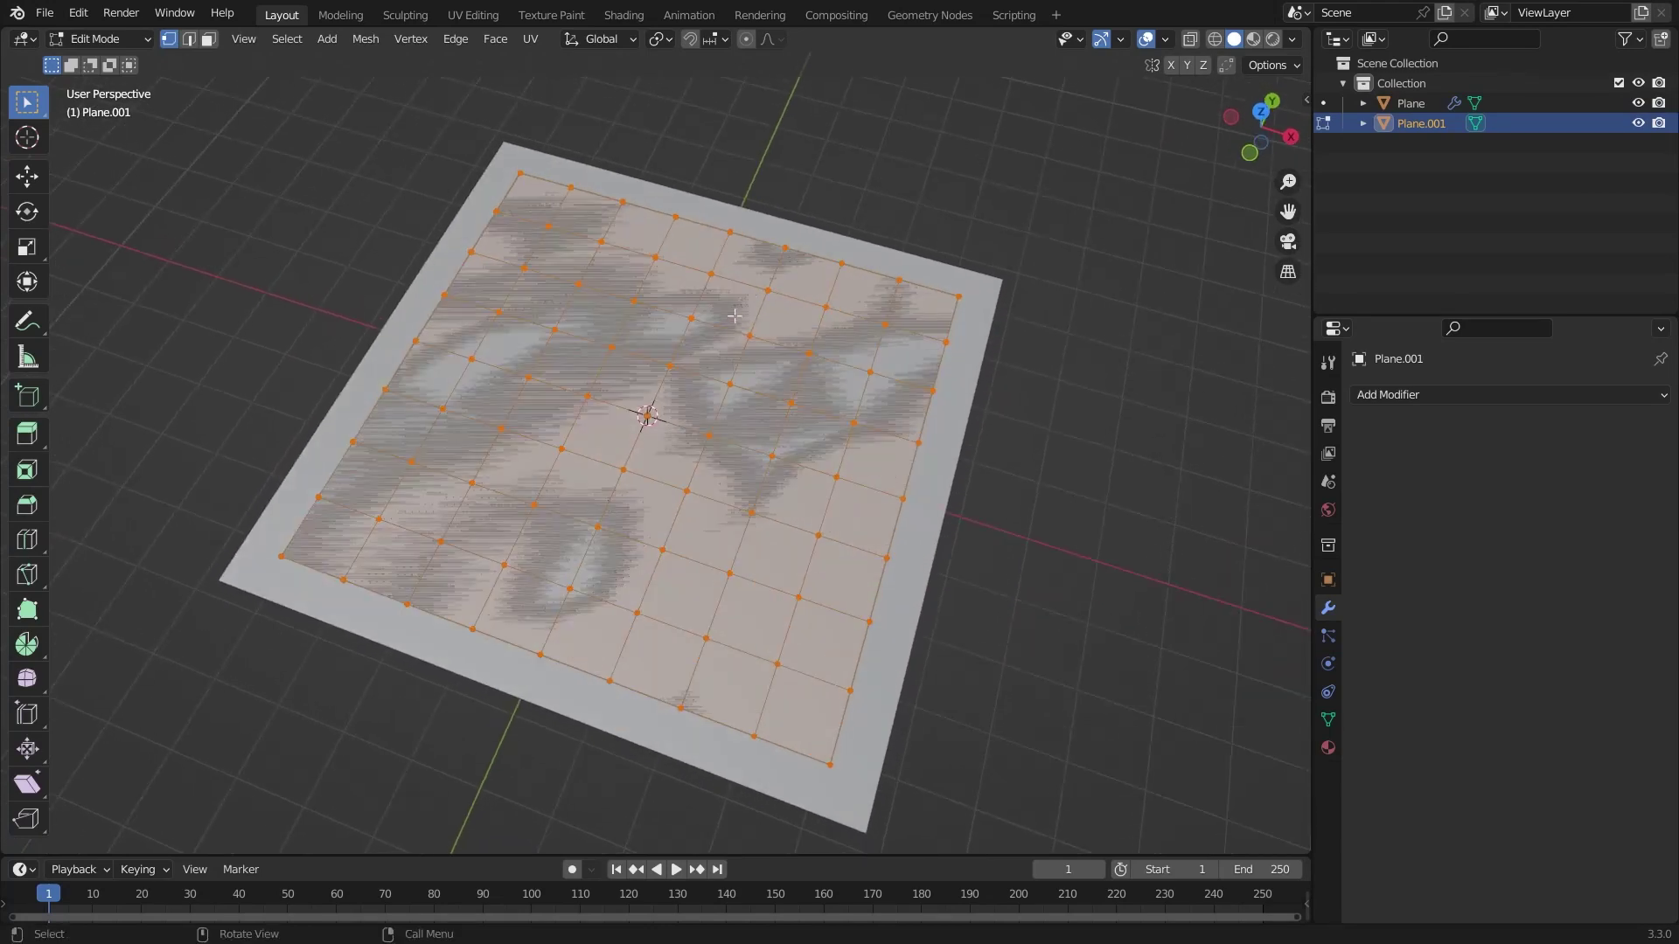
middle_click_drag(639, 226, 563, 128)
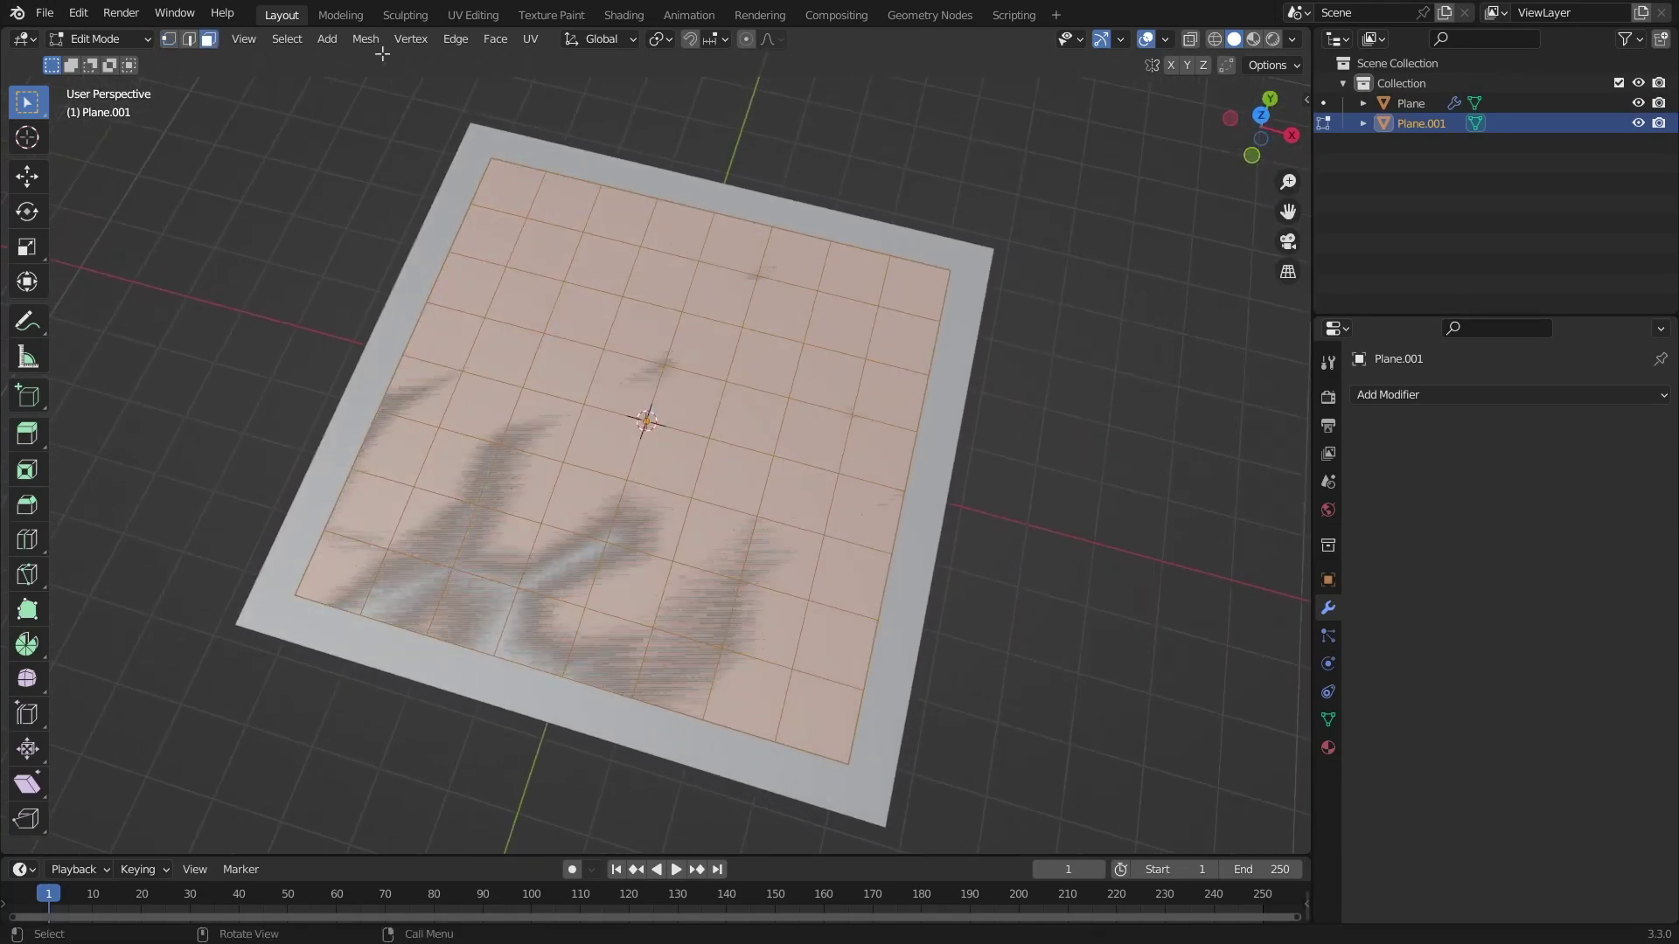
left_click(367, 44)
mouse_move(473, 200)
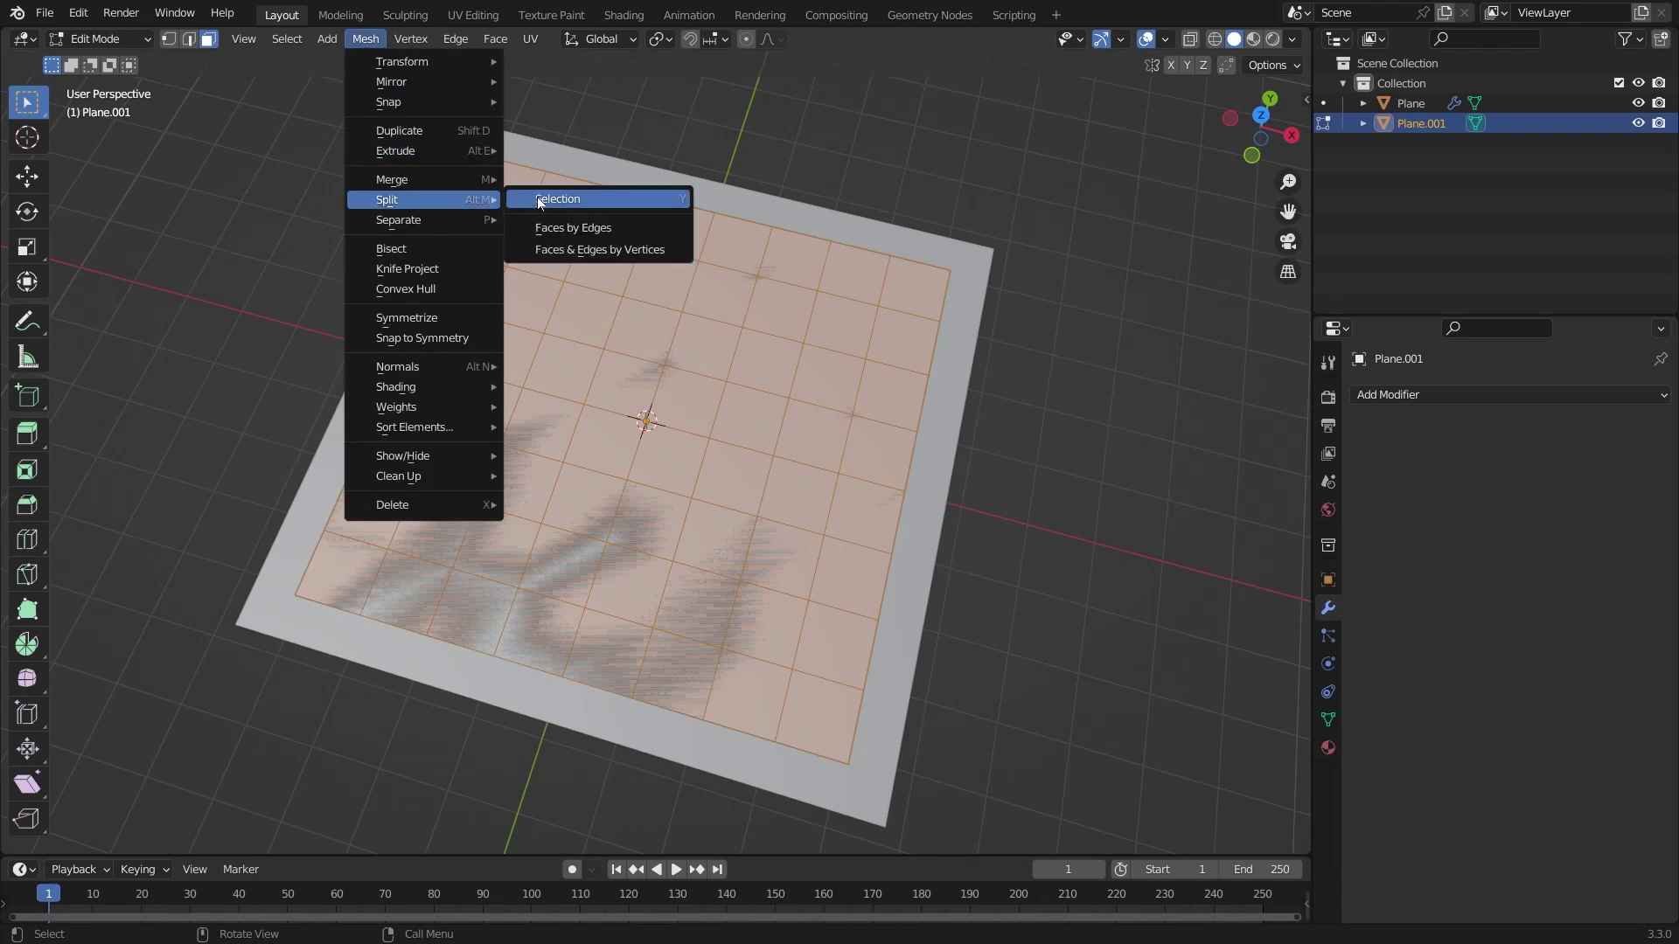
left_click(609, 227)
middle_click_drag(610, 227, 655, 172)
Step: Set the transform pivot to Individual Origins and shrink each square slightly to leave gaps between them
left_click(660, 39)
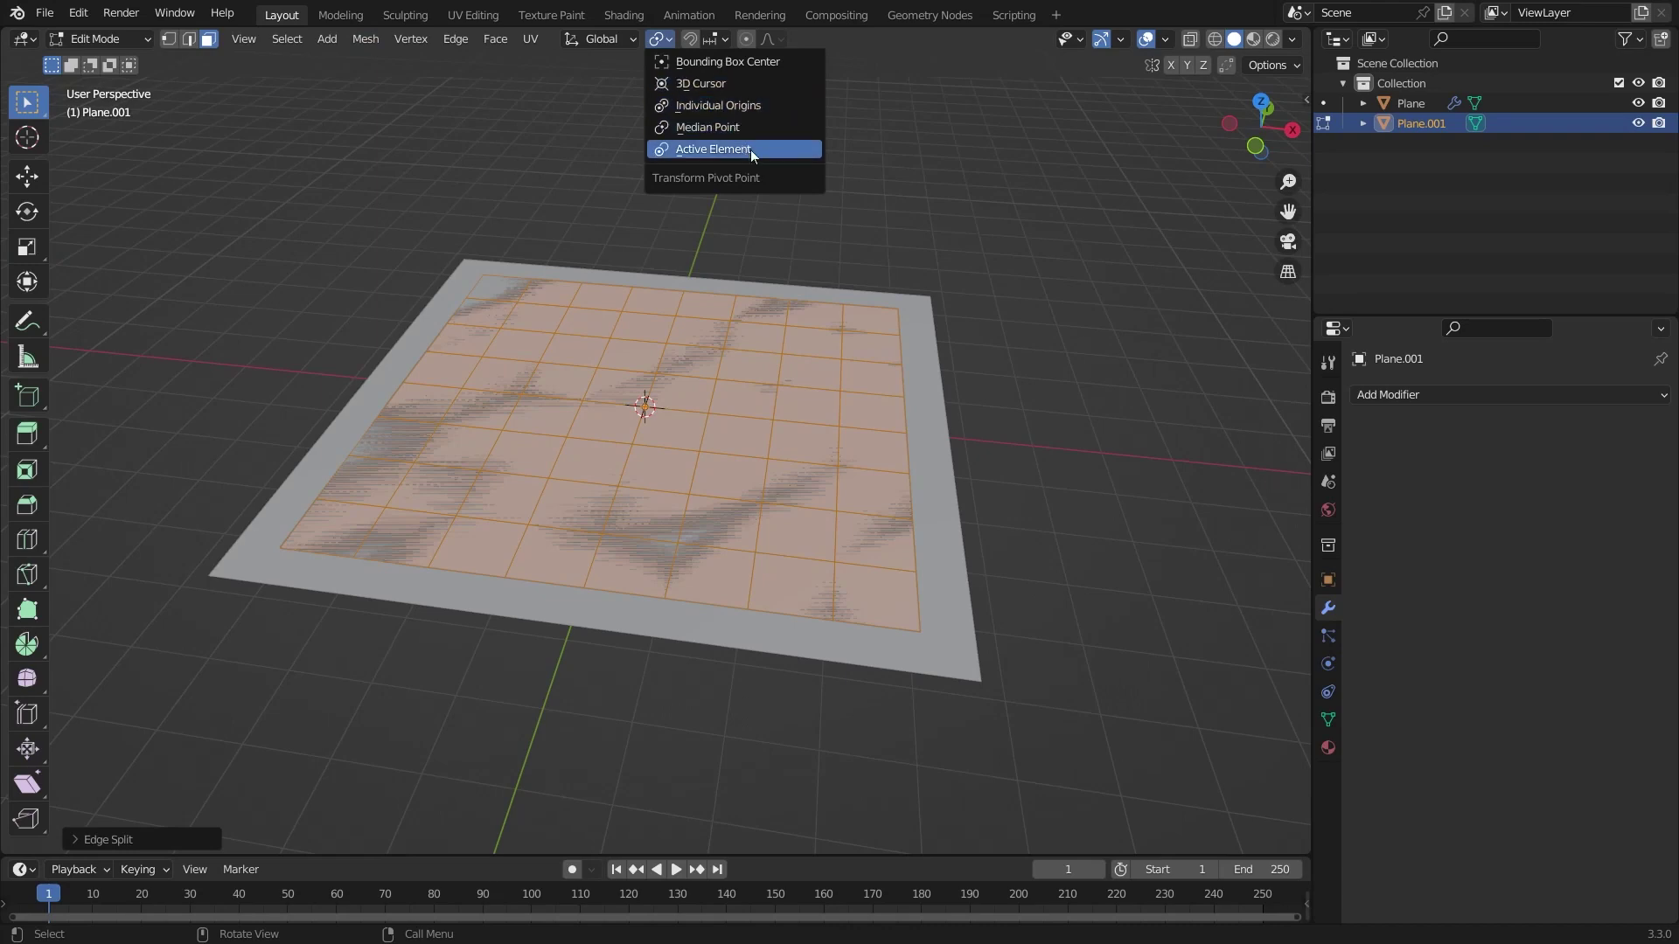
left_click(724, 106)
middle_click_drag(724, 105, 370, 231)
key("s")
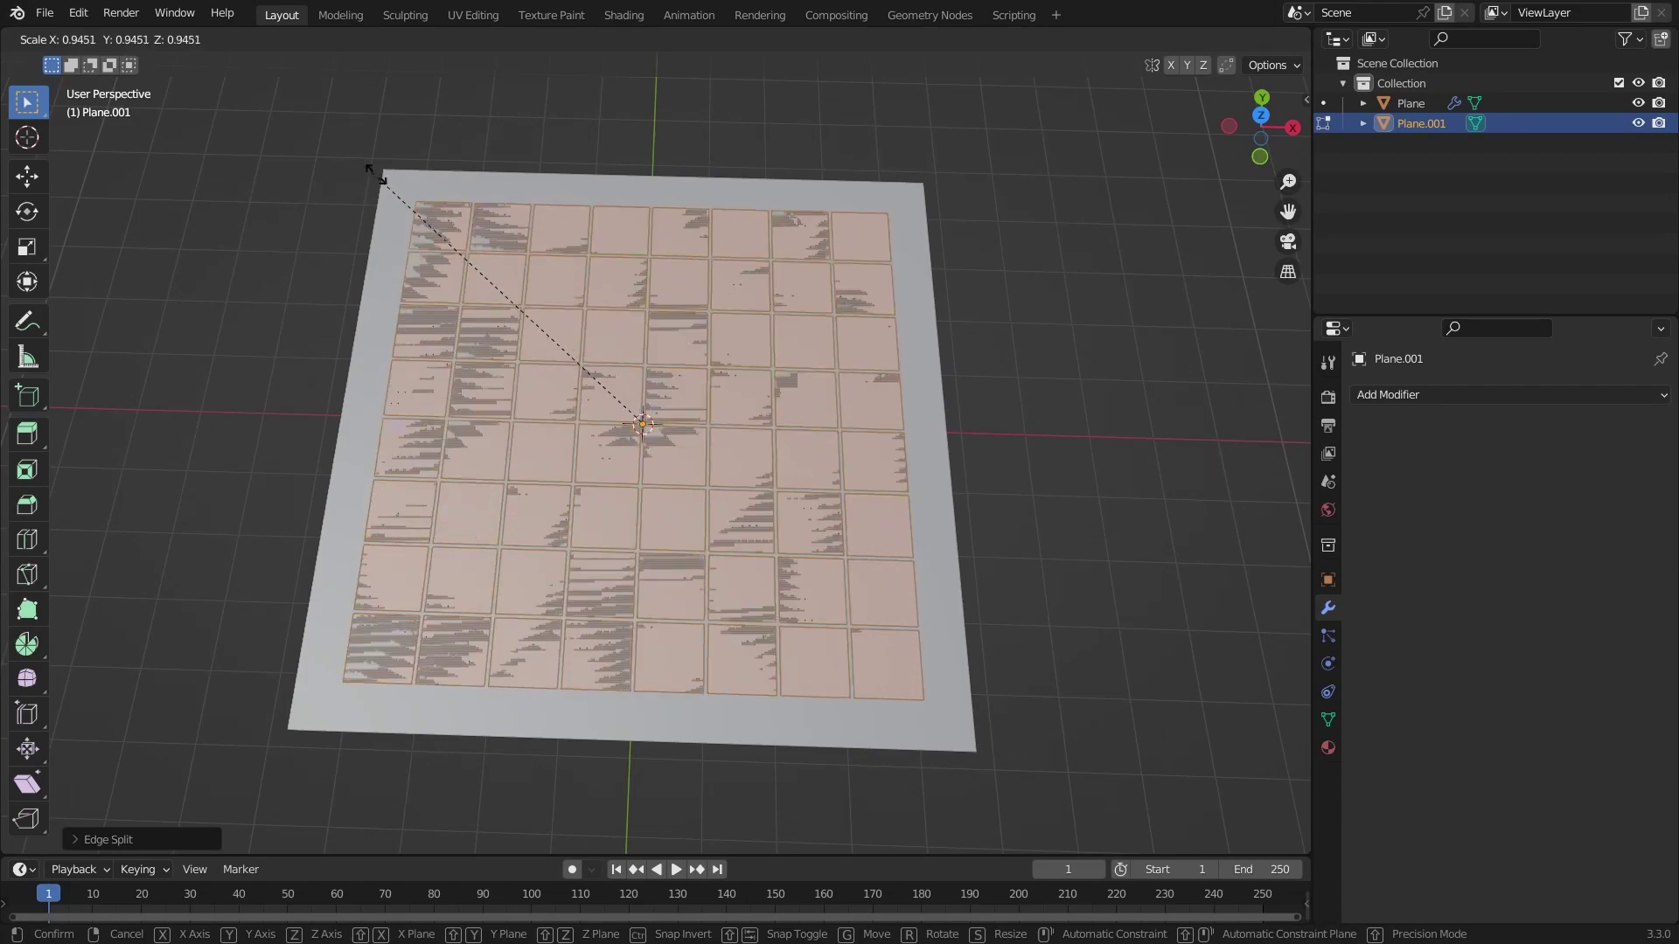
left_click(390, 187)
Step: Subdivide all the separated squares four times and return to Object Mode
middle_click_drag(390, 187, 599, 196)
right_click(606, 277)
left_click(582, 282)
middle_click_drag(599, 330, 549, 292, "ctrl")
key("shift+r")
key("shift+r")
key("shift+r")
key("Tab")
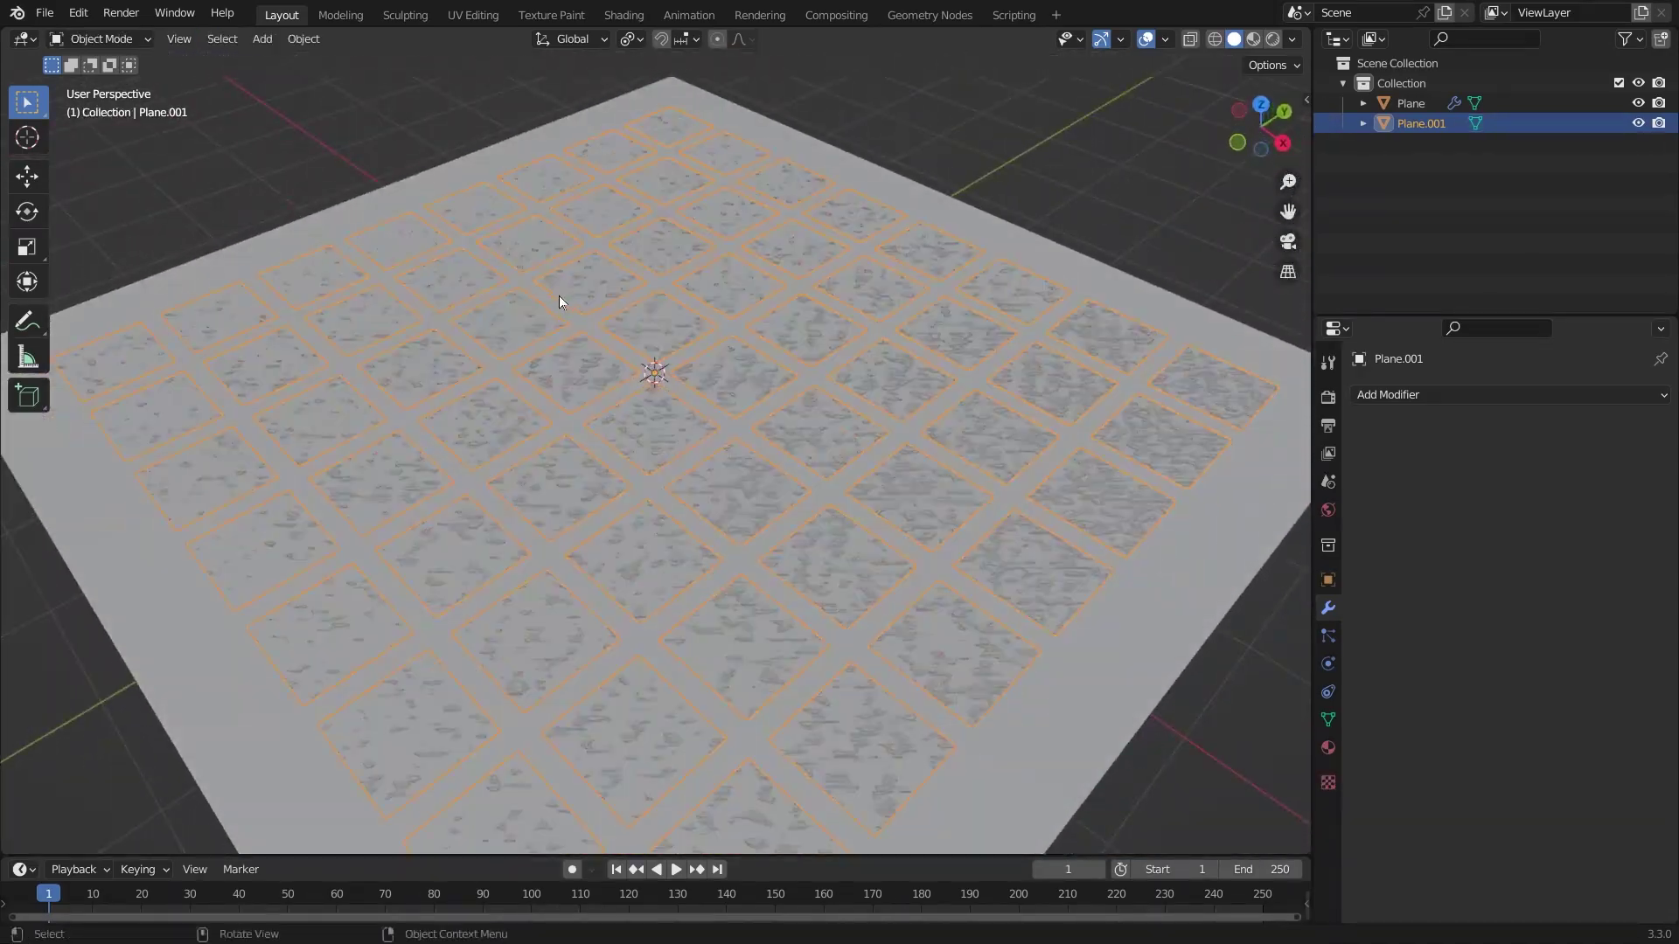
Step: Move the grid of squares down about 0.02 m along Z
key("KP_1")
middle_click_drag(801, 315, 755, 359)
middle_click_drag(755, 350, 754, 229, "ctrl")
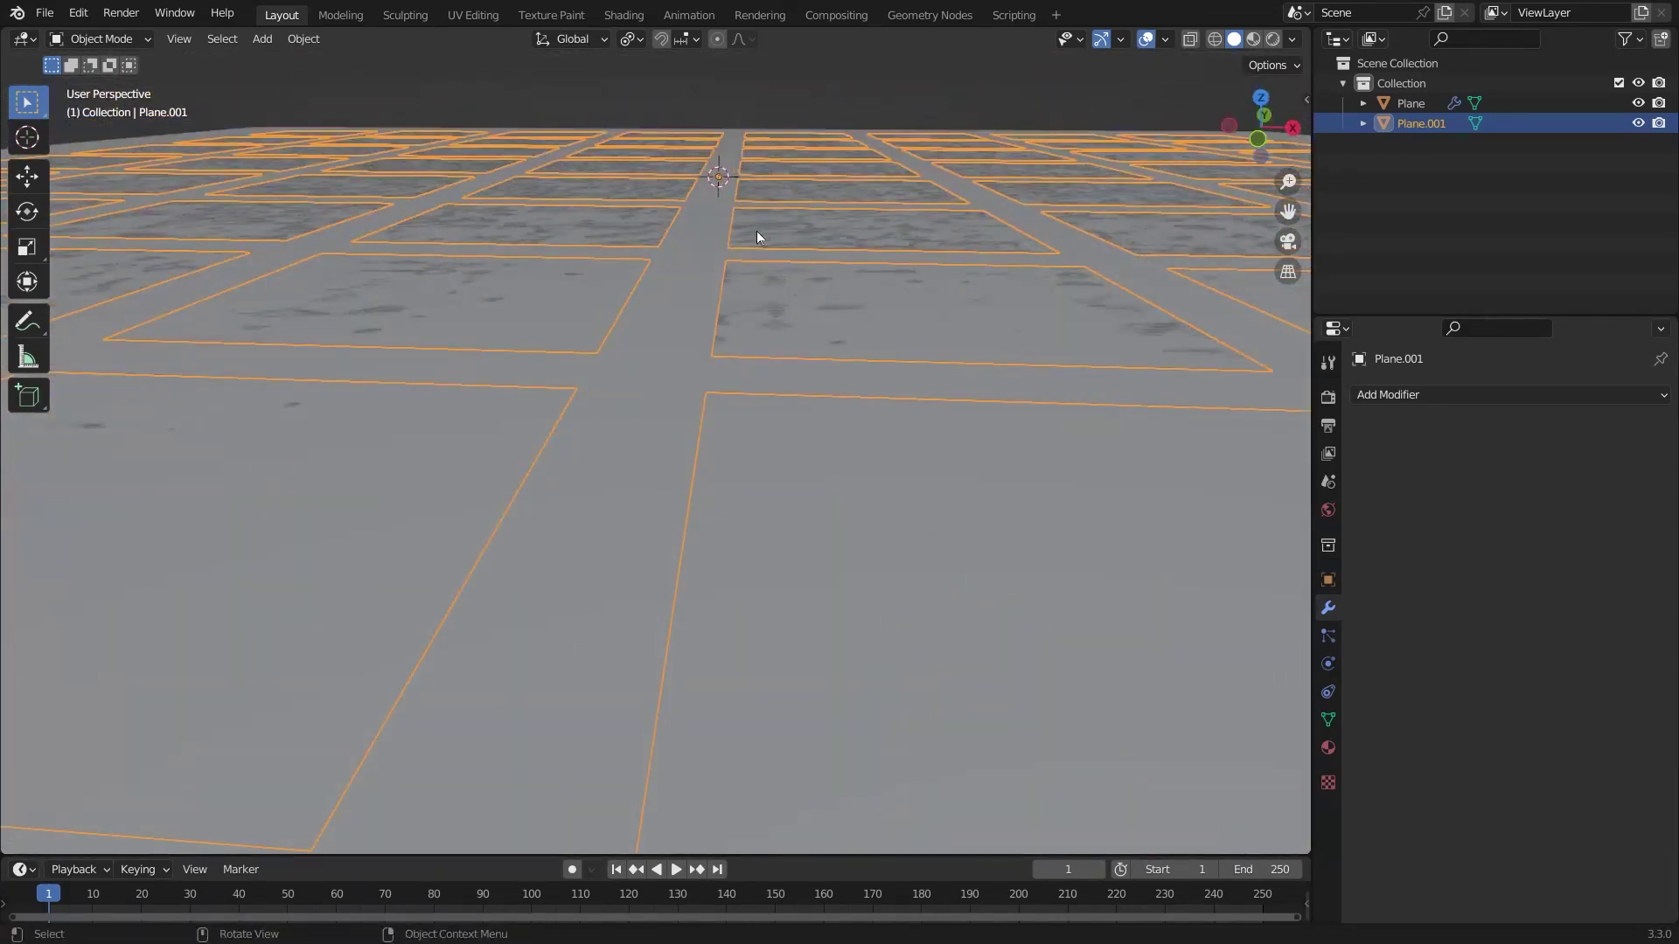
key("g")
key("z")
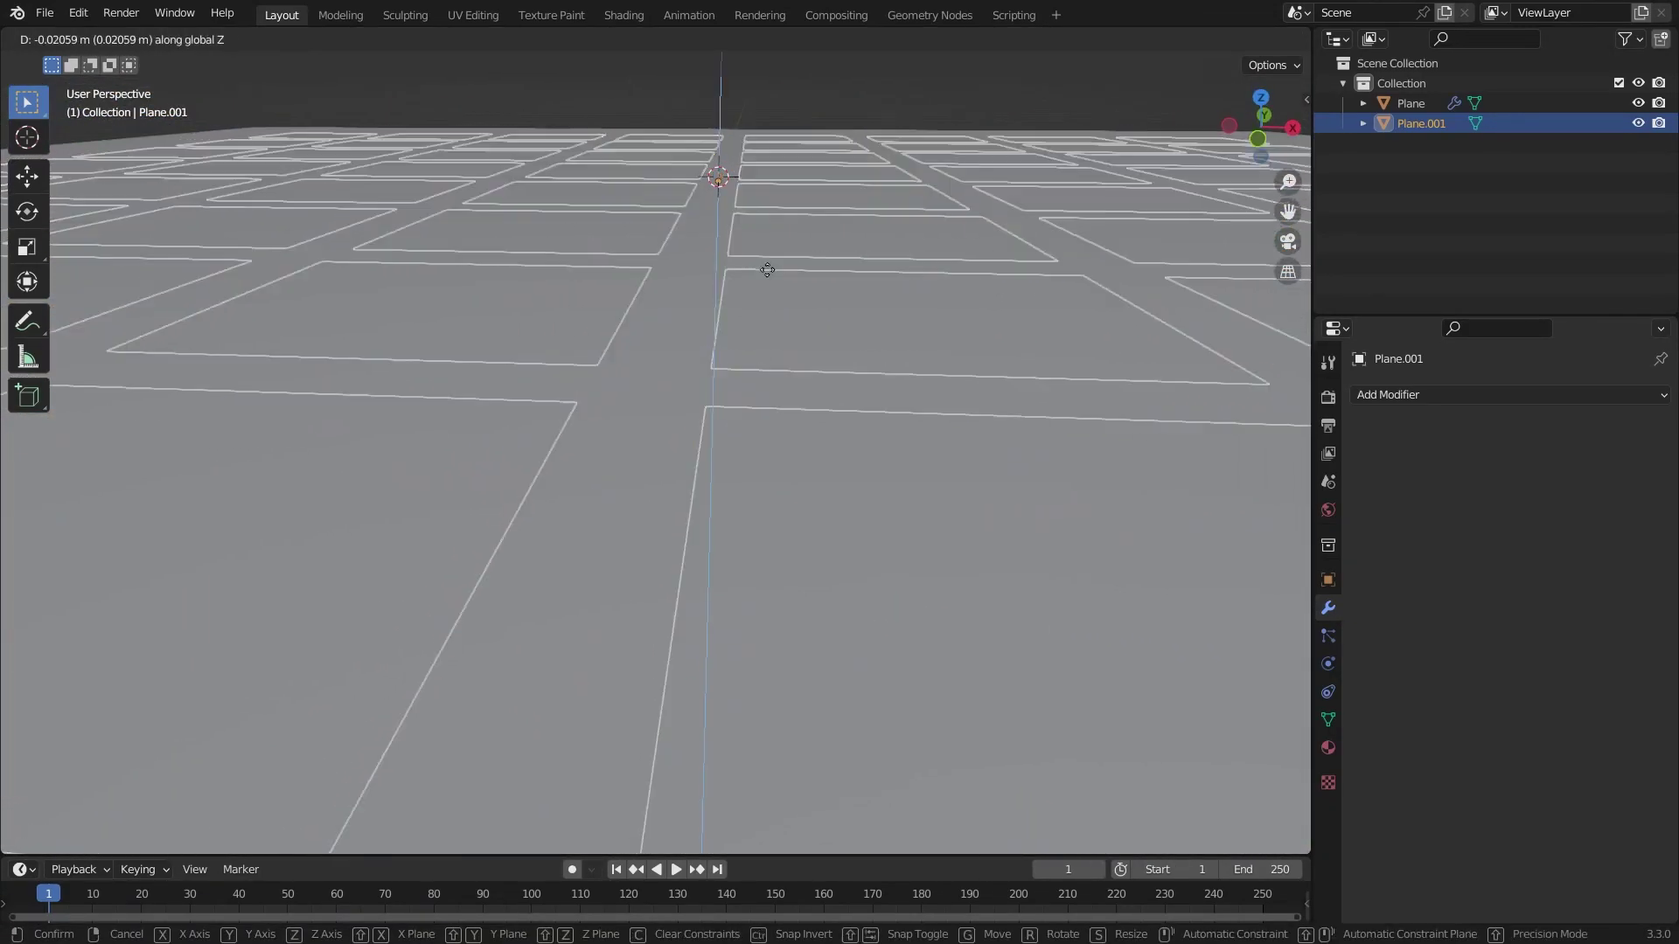
left_click(768, 270)
Step: Raise the squares about 0.02 m along Z so they sit just above the base plane
key("KP_1")
middle_click_drag(834, 292, 783, 350, "shift")
scroll(800, 321, "up", 2)
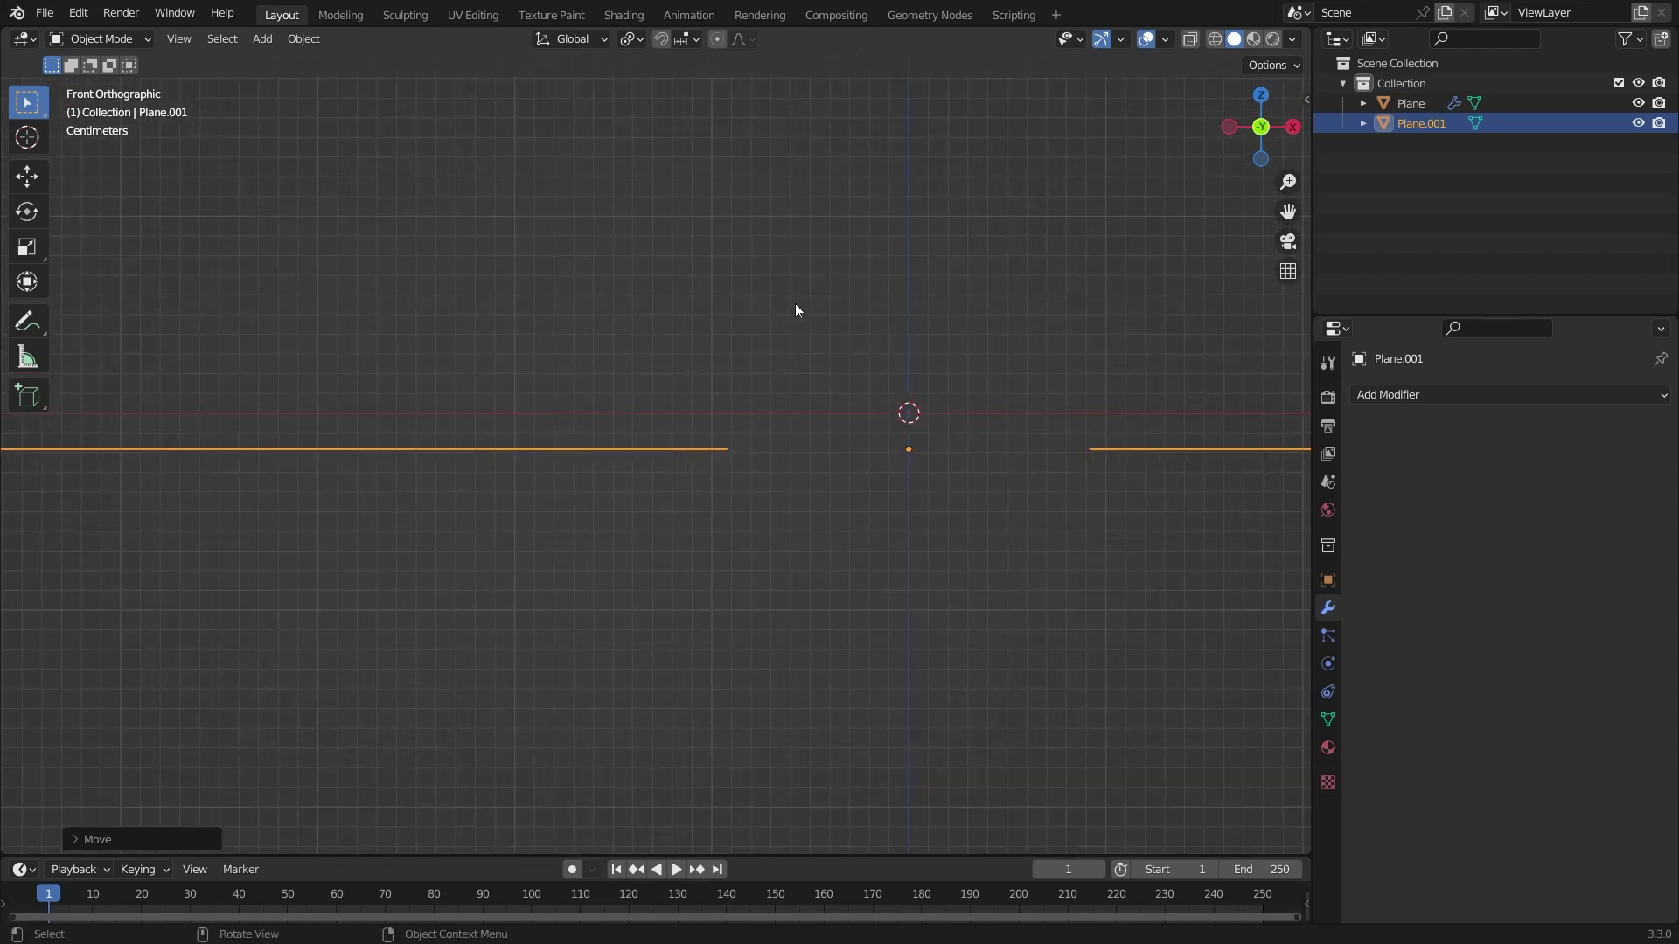
key("g")
key("z")
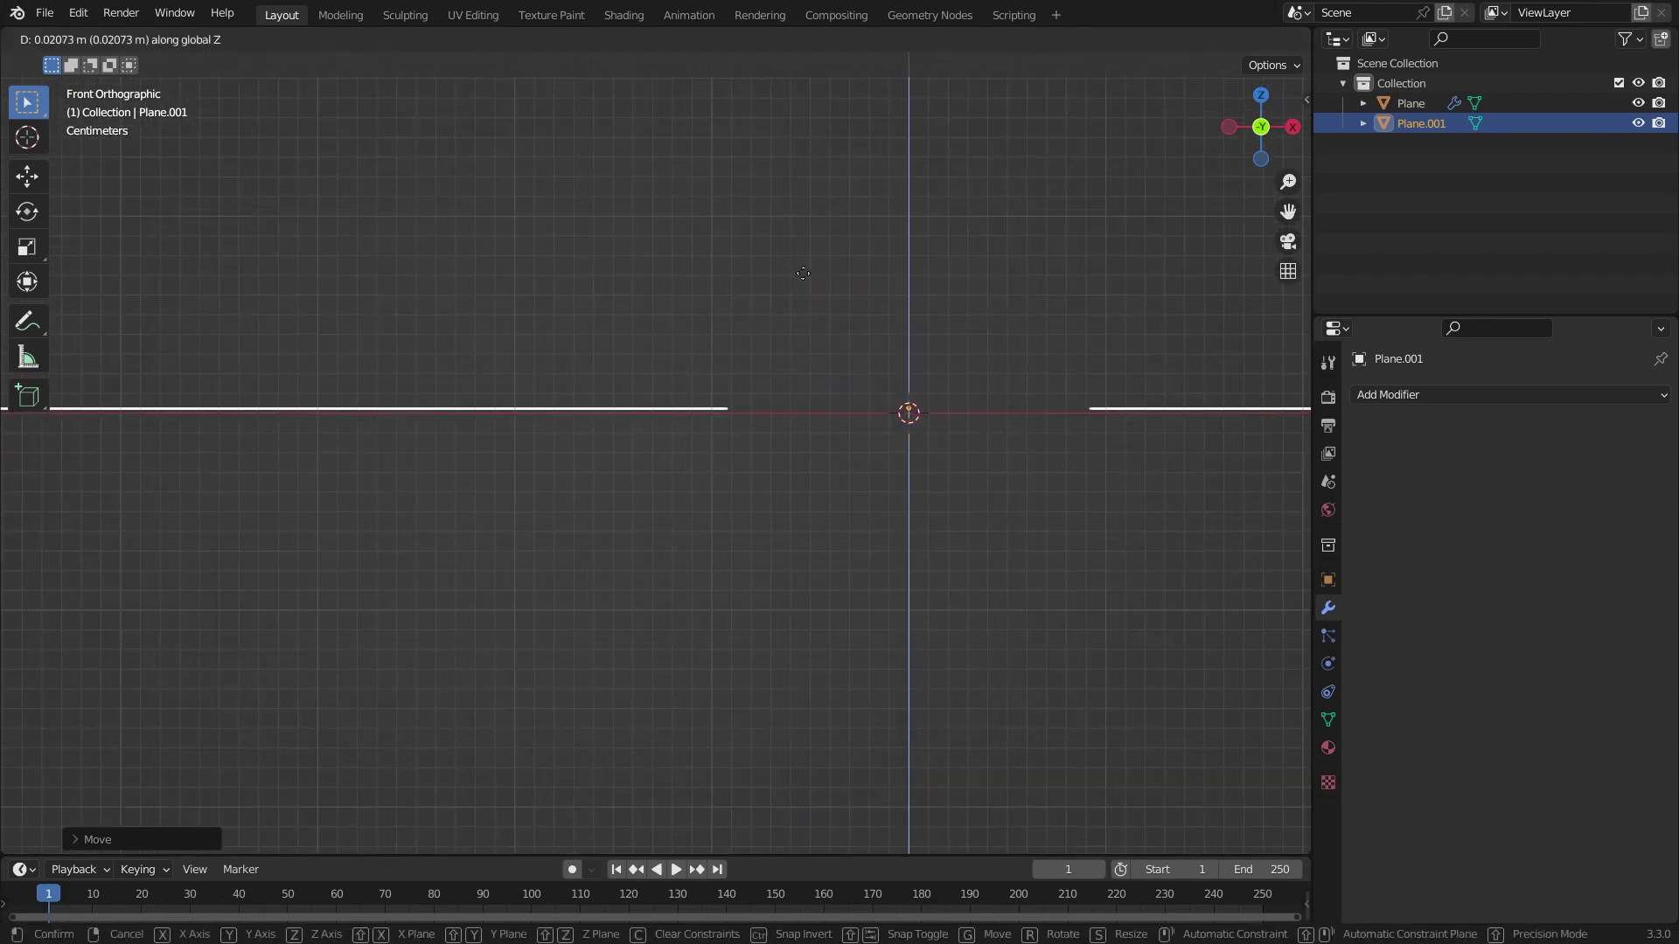
left_click(801, 270)
scroll(993, 241, "up", 8)
scroll(890, 401, "down", 2)
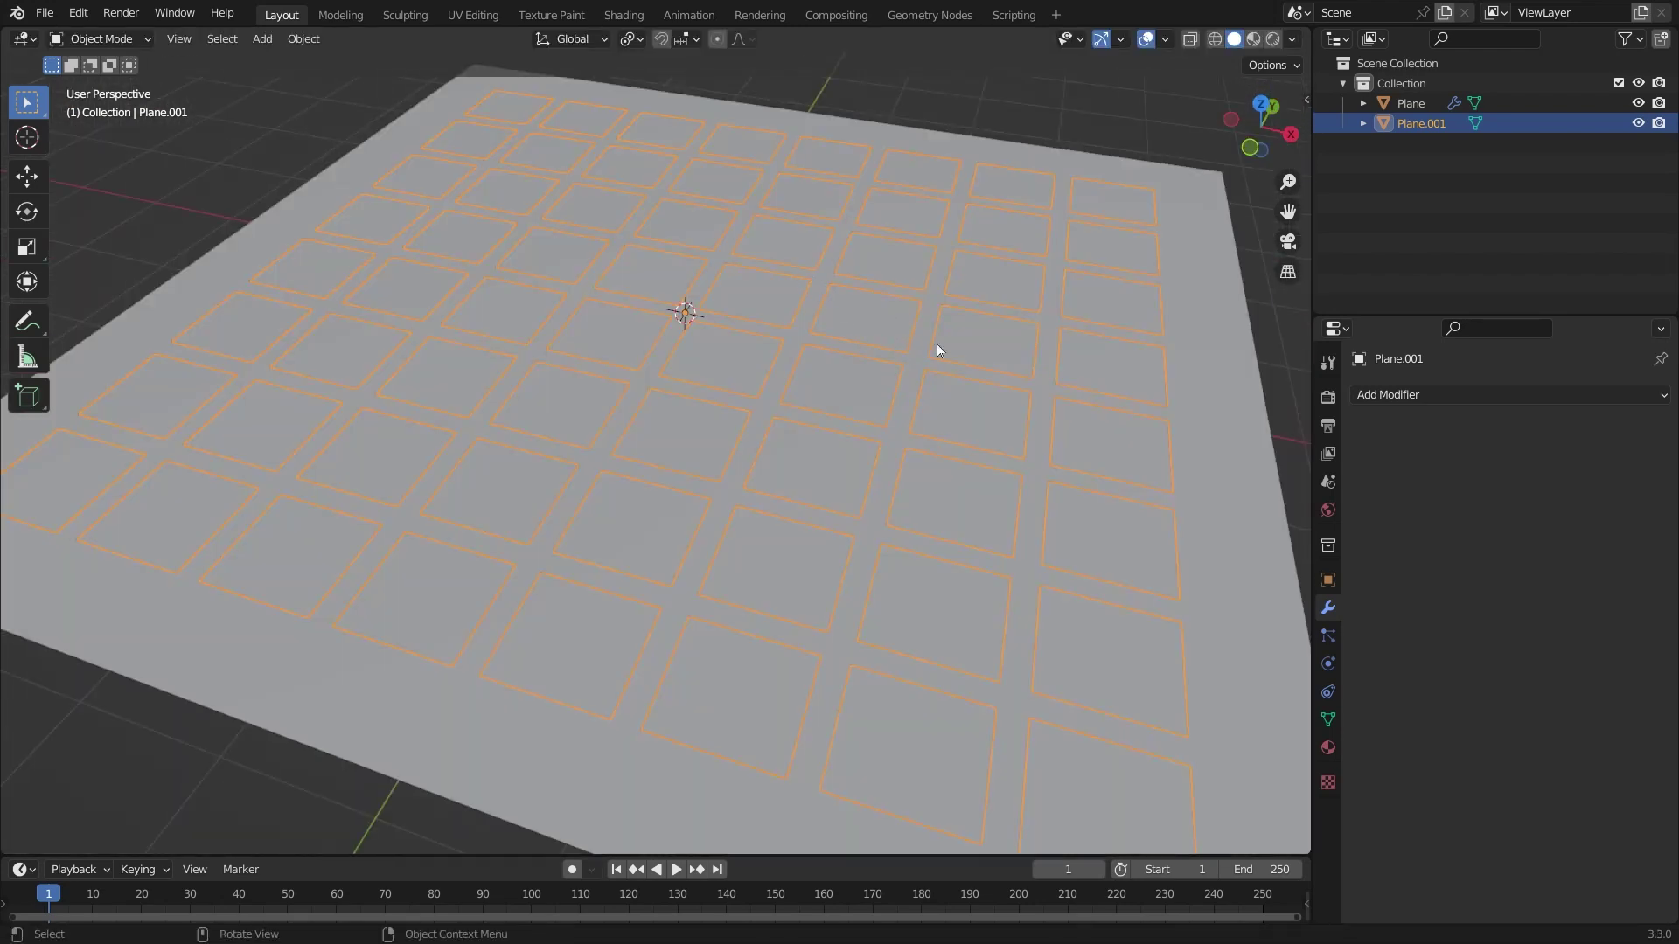
Step: Add a Solidify modifier to the squares with a thickness of 0.001 m
left_click(1397, 395)
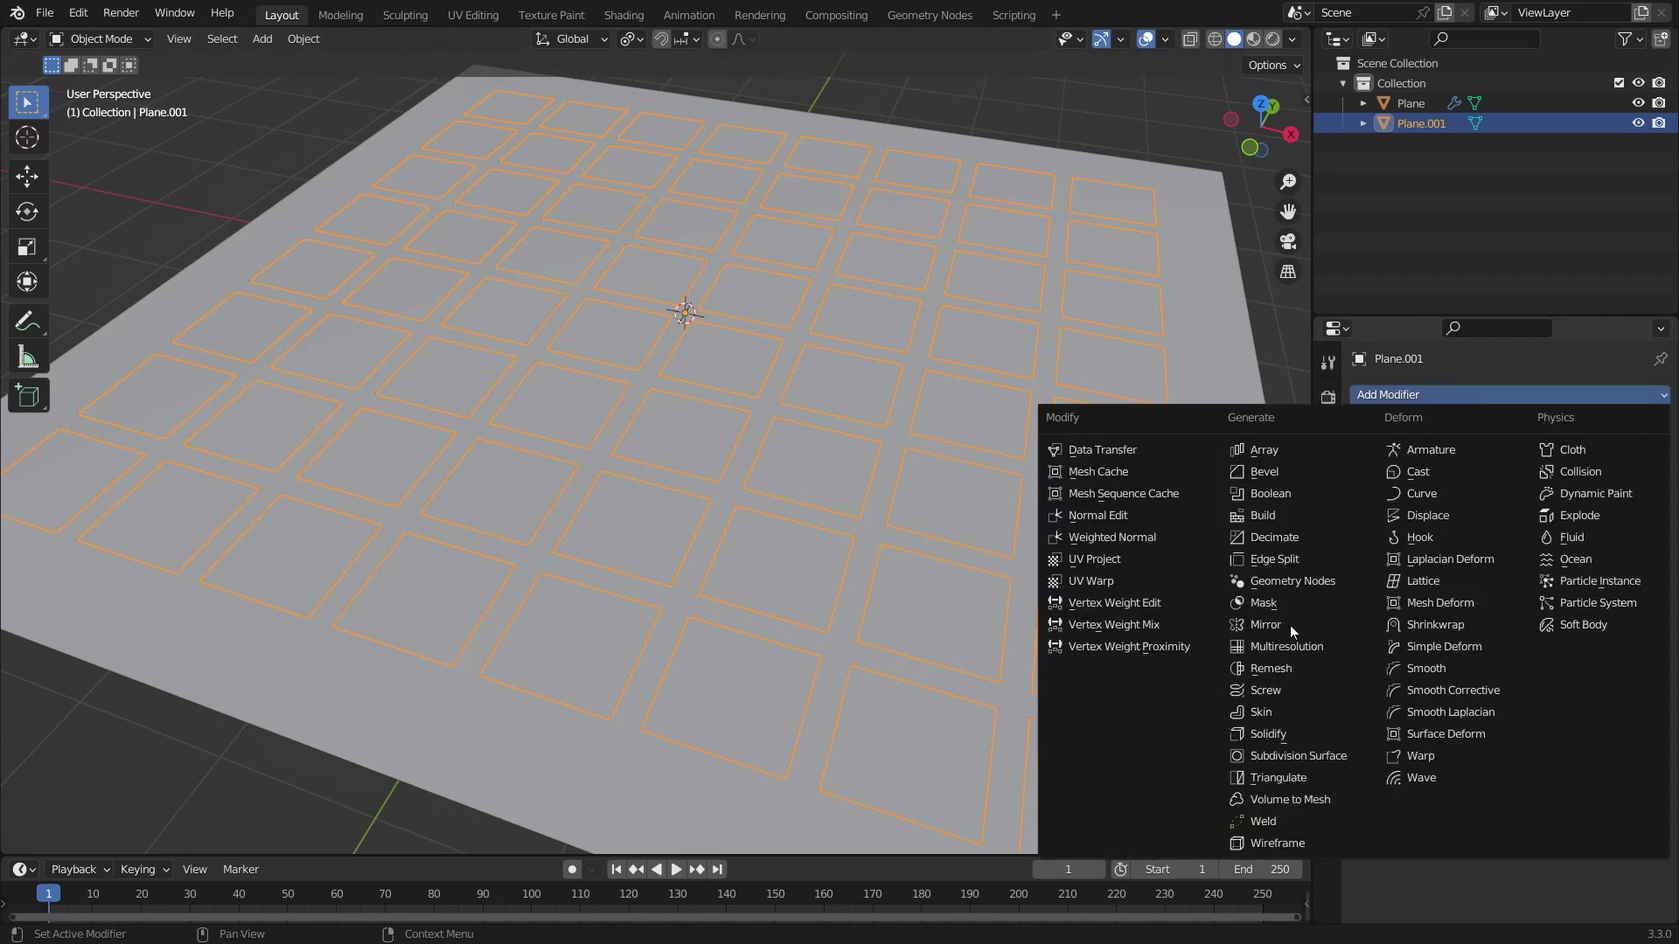
left_click(1305, 734)
middle_click_drag(1093, 490, 1238, 371)
scroll(1095, 324, "up", 3)
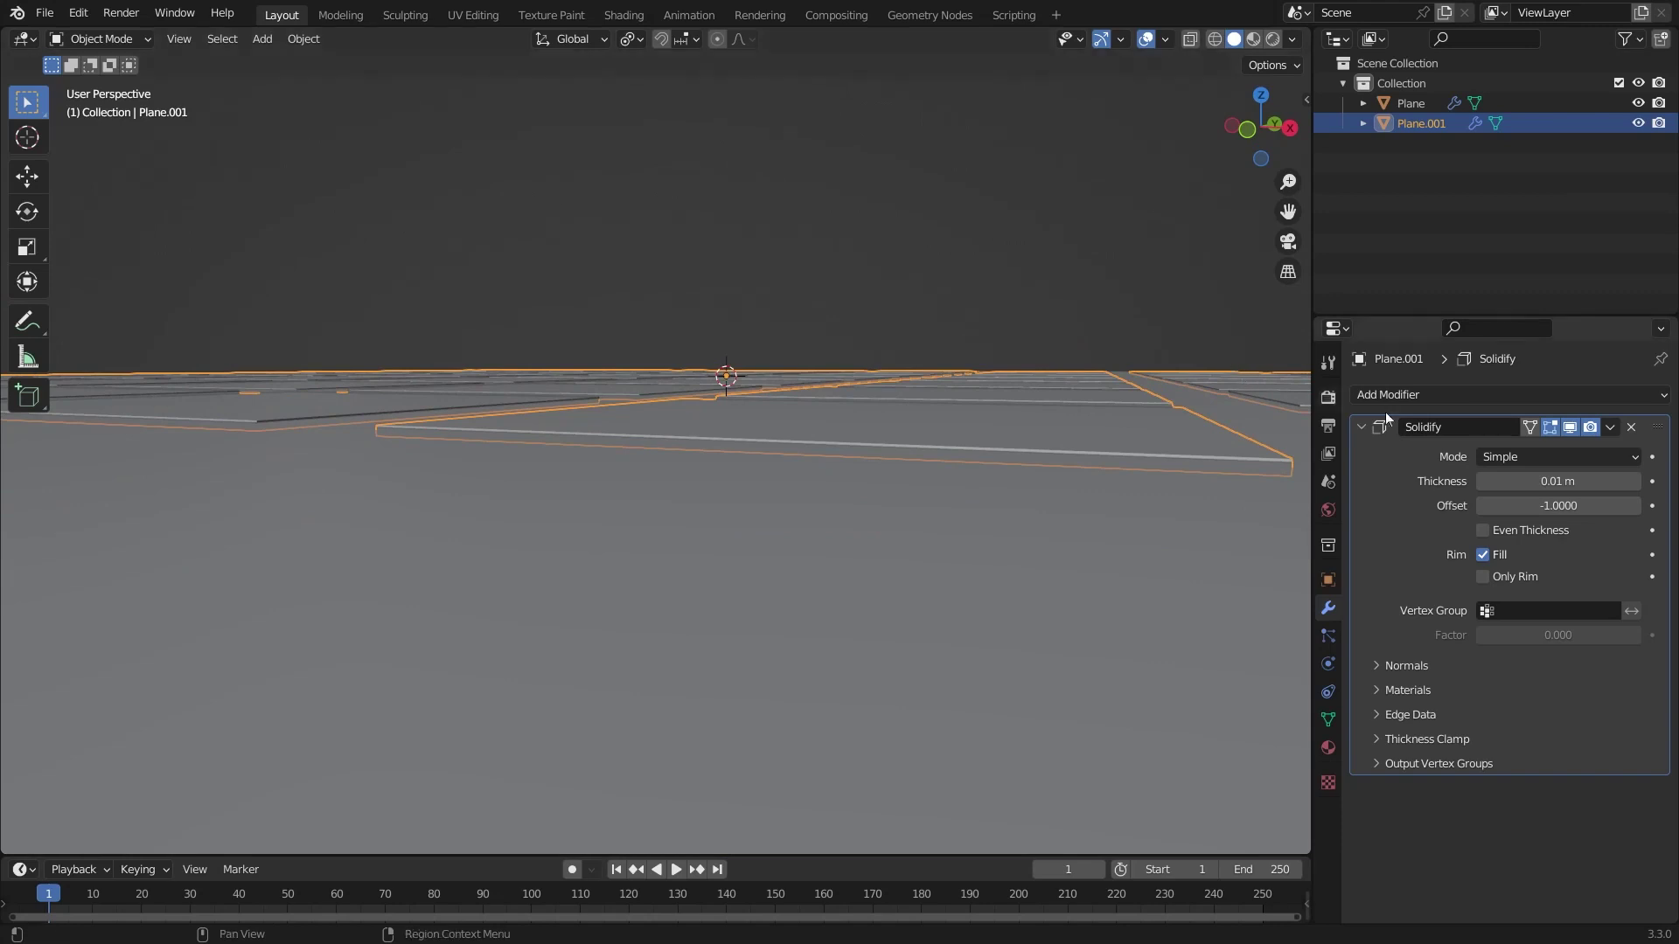
left_click(1544, 481)
type("0.001")
key("Return")
Step: Fine-tune the Solidify thickness of the squares and check the grid from above
left_click_drag(1544, 486, 1518, 464)
middle_click_drag(1063, 454, 1357, 429)
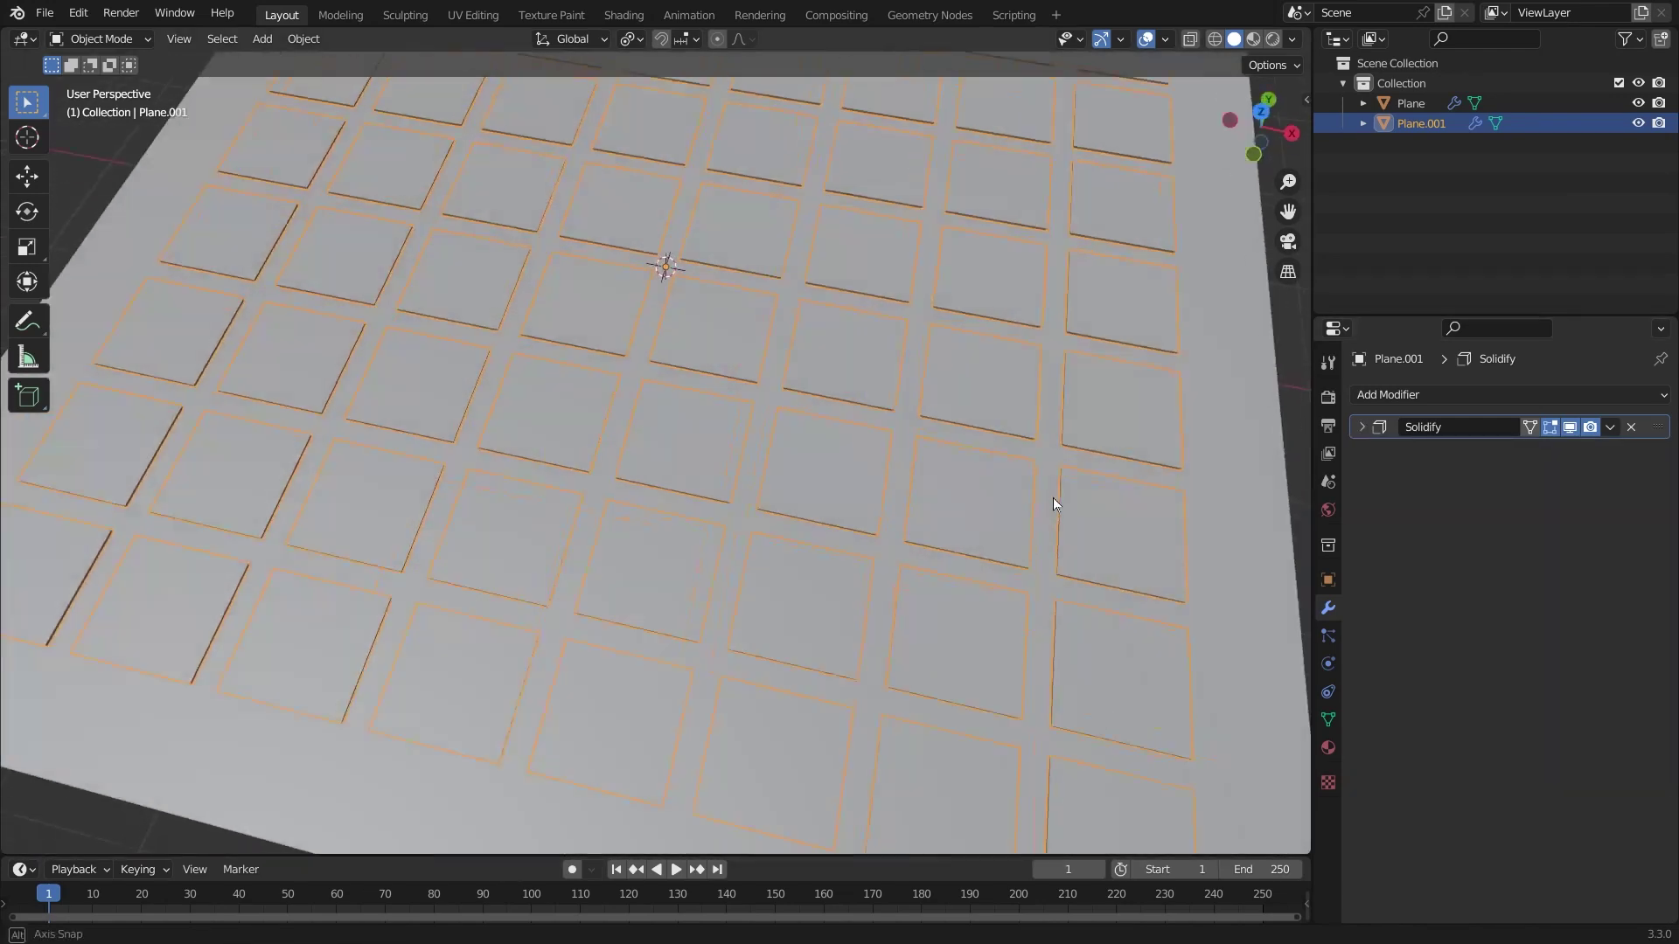
left_click(1362, 426)
mouse_move(1544, 481)
left_mouse_down()
mouse_move(1447, 455)
mouse_move(1511, 481)
left_mouse_up()
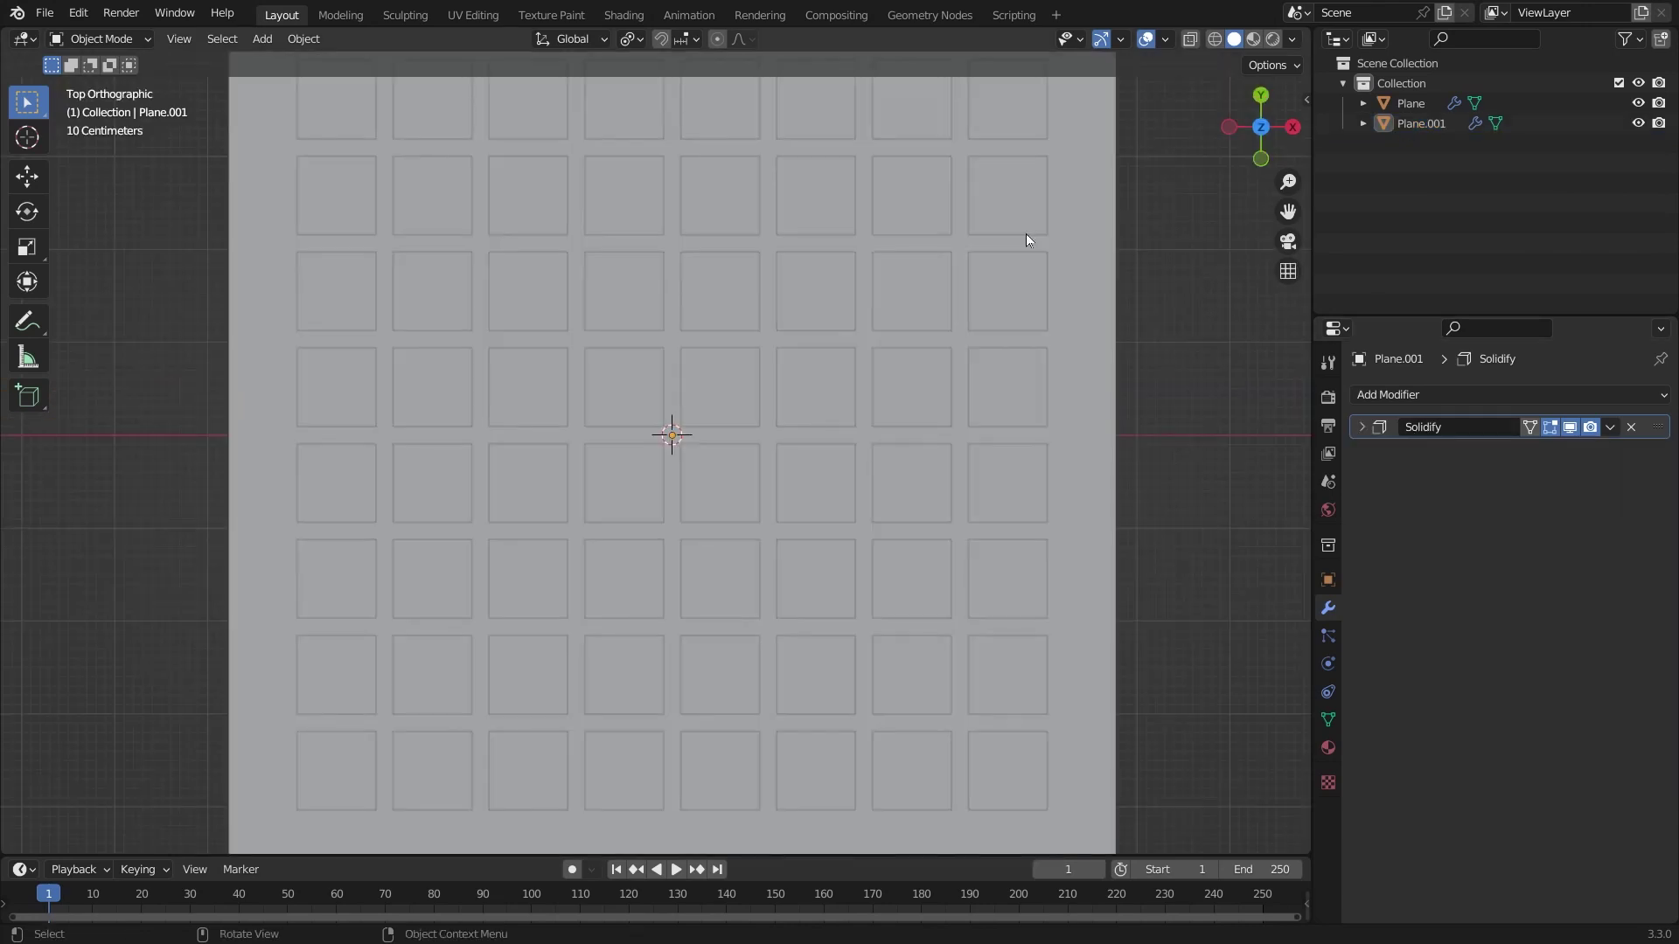
middle_click_drag(800, 426, 819, 462, "ctrl")
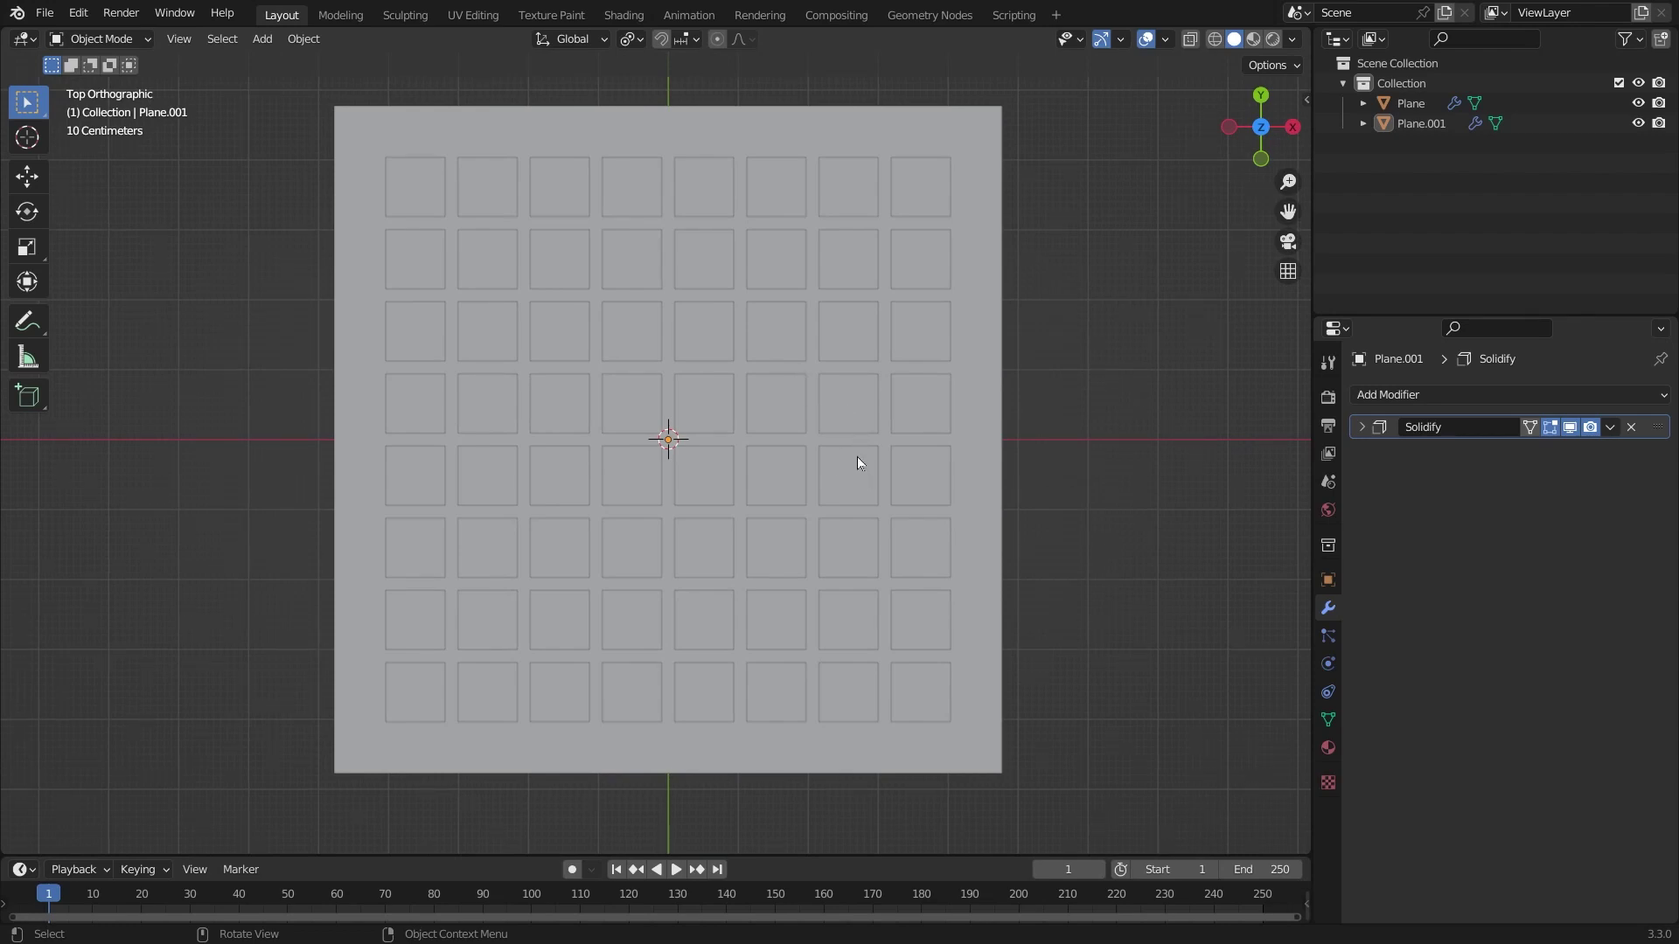
mouse_move(847, 435)
middle_mouse_down()
mouse_move(832, 364)
mouse_move(831, 443)
mouse_move(837, 426)
middle_mouse_up()
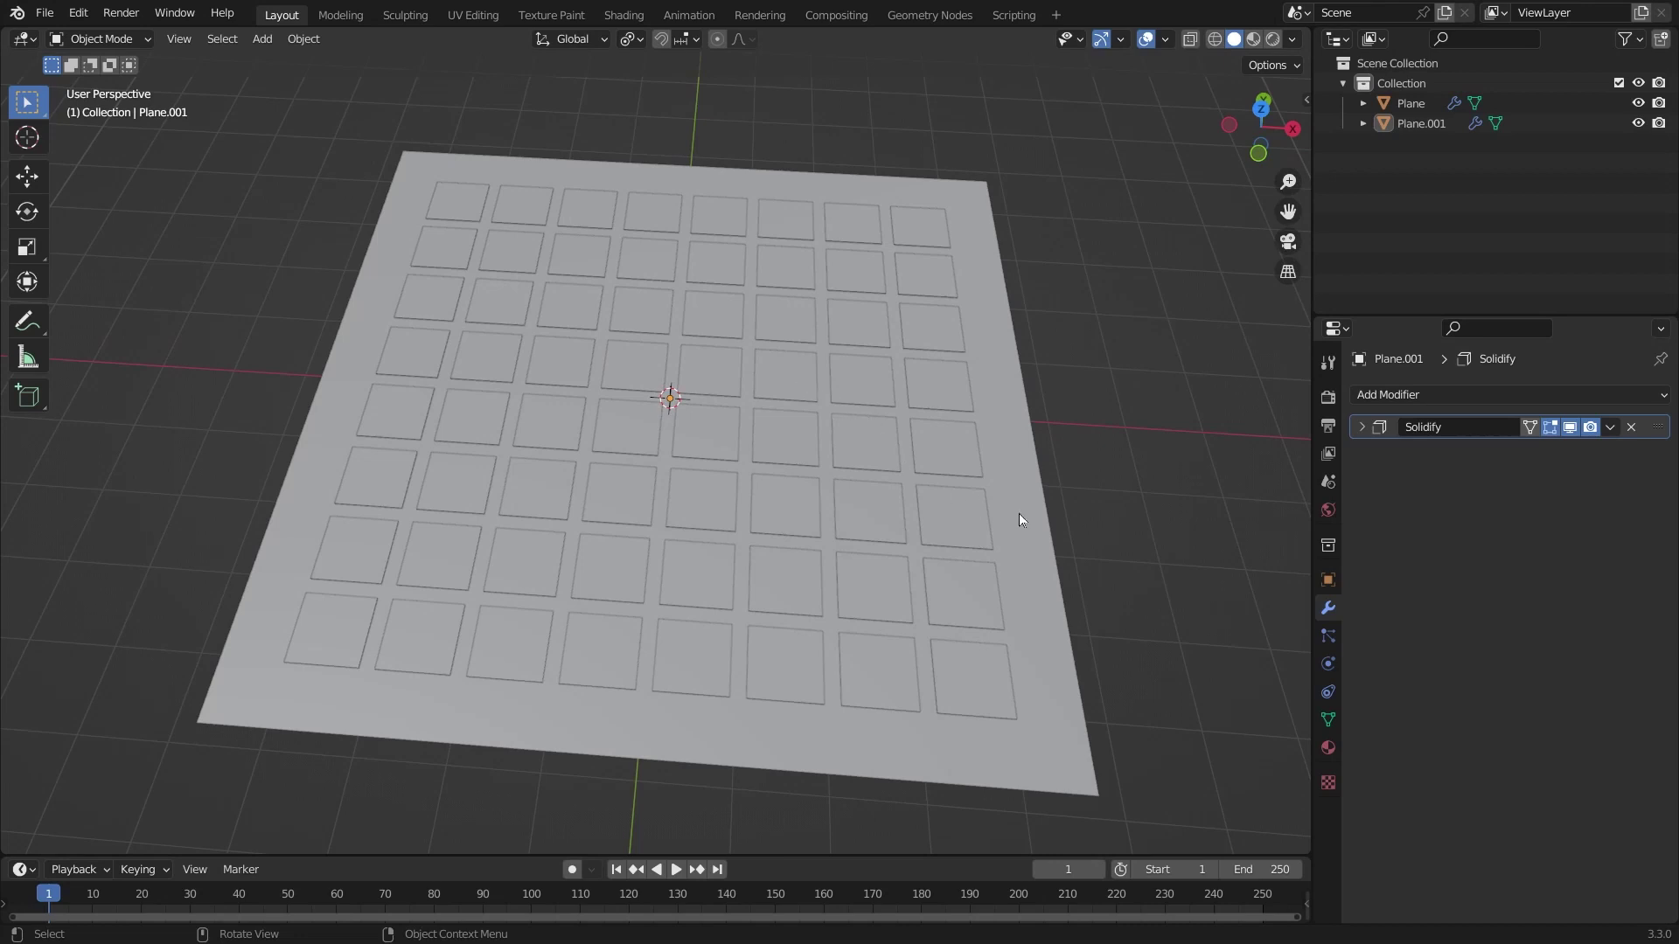
Step: Change the timeline area to the Geometry Node Editor, hide its sidebar and enlarge the area
left_click(17, 580)
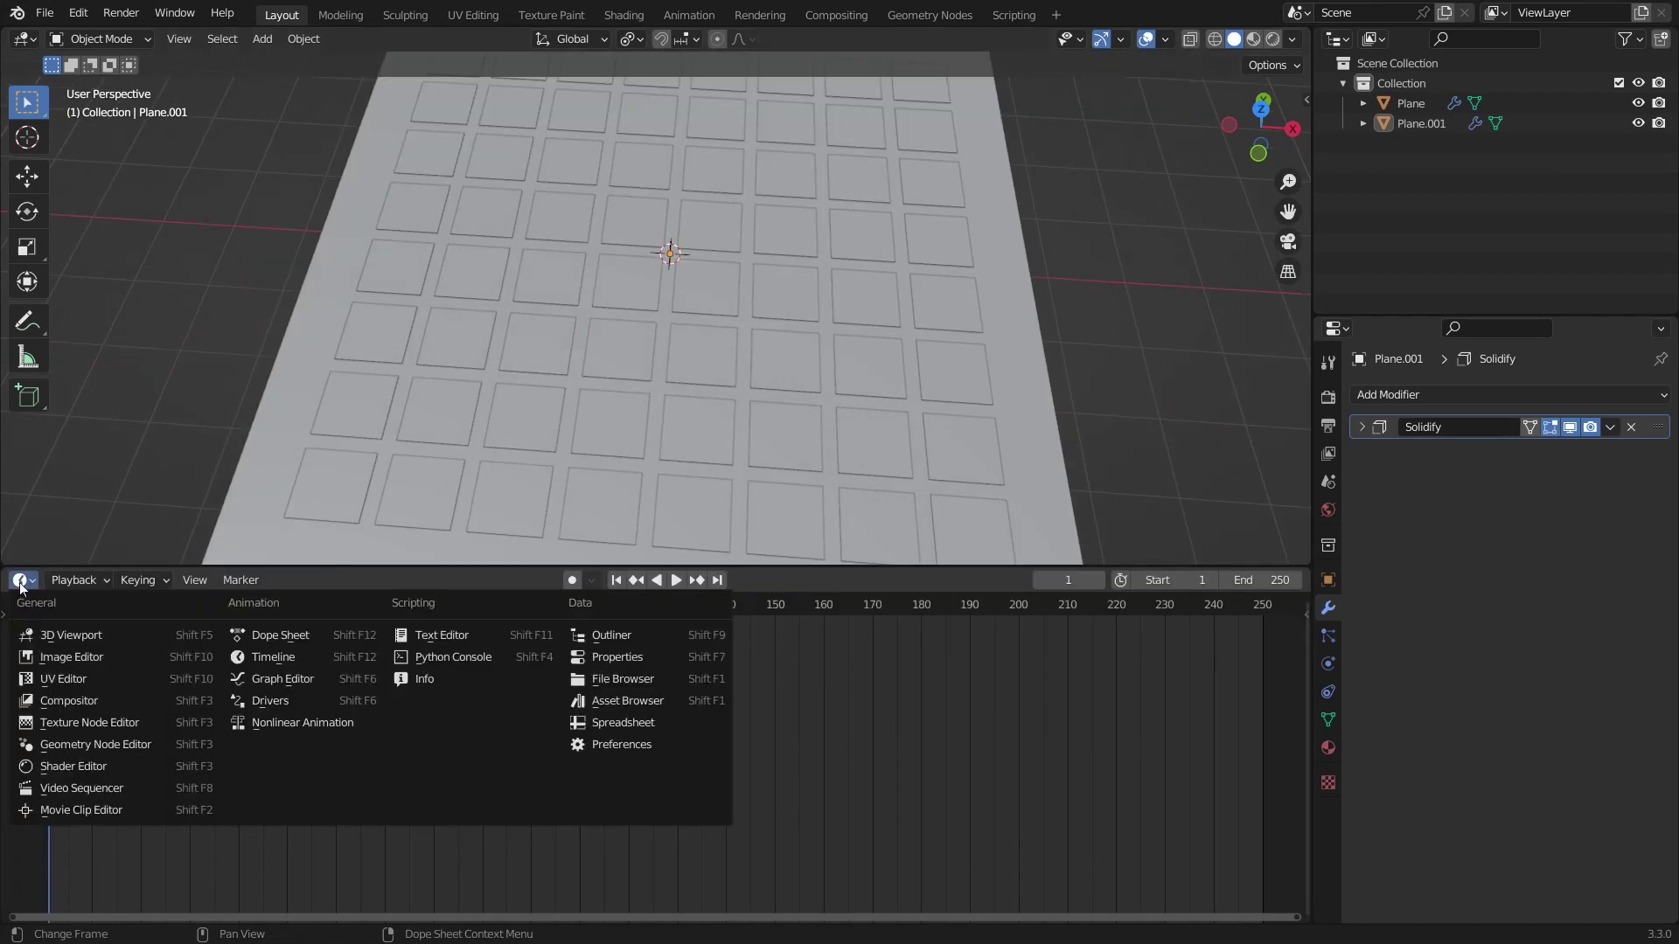
key("g")
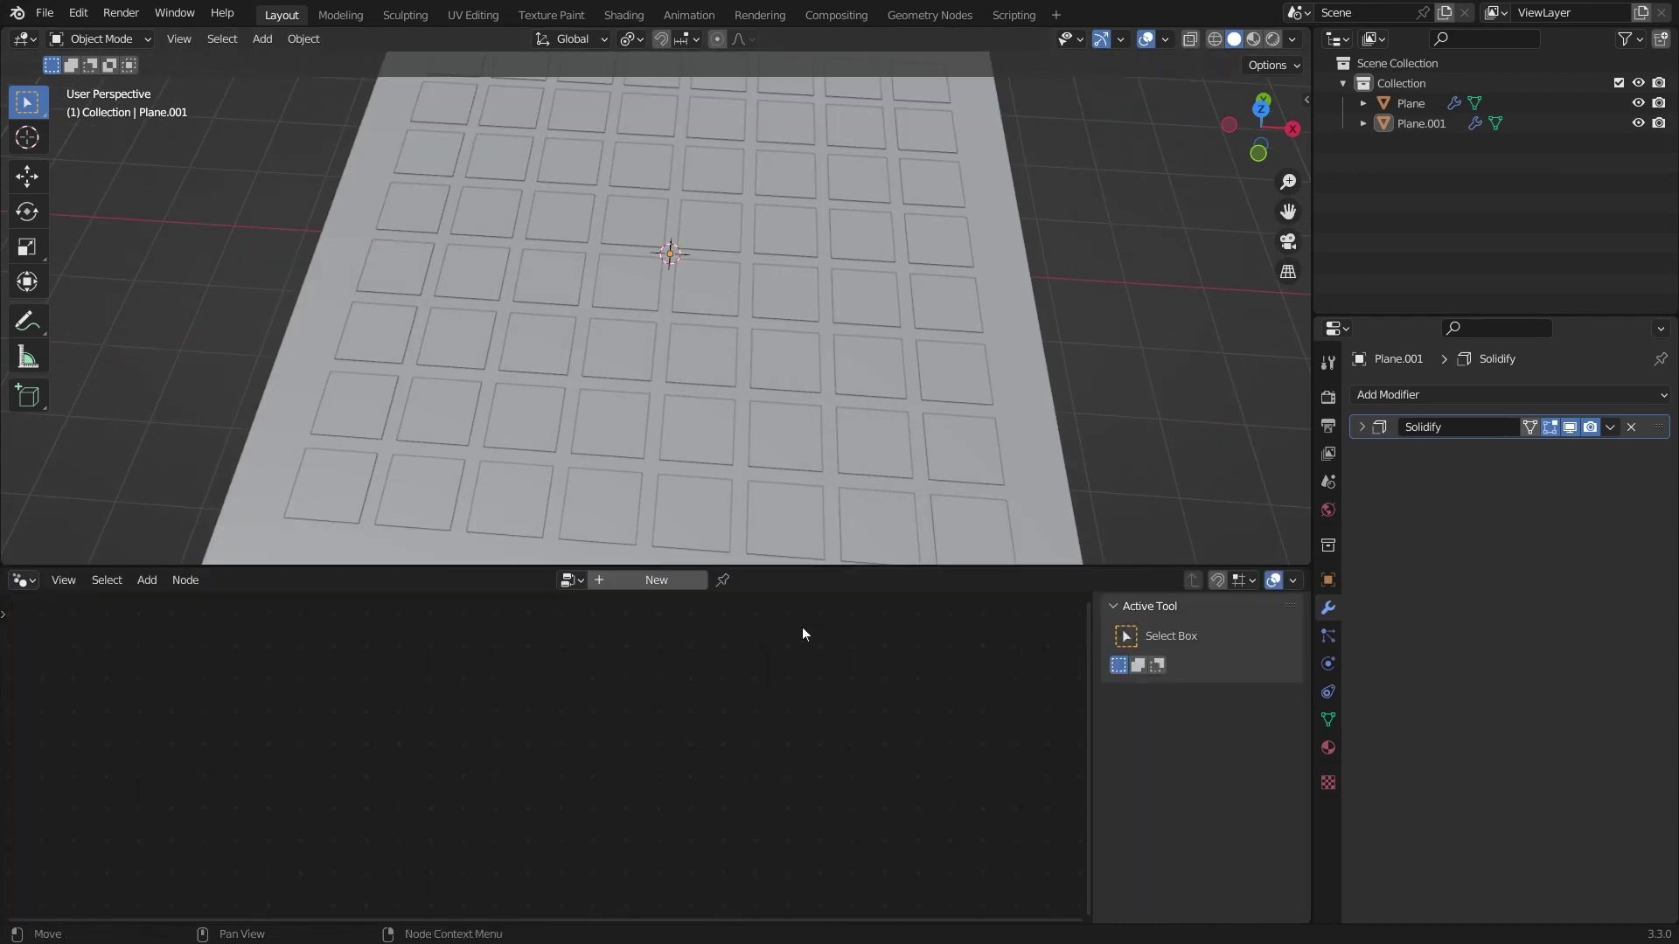
key("n")
left_click_drag(859, 567, 859, 471)
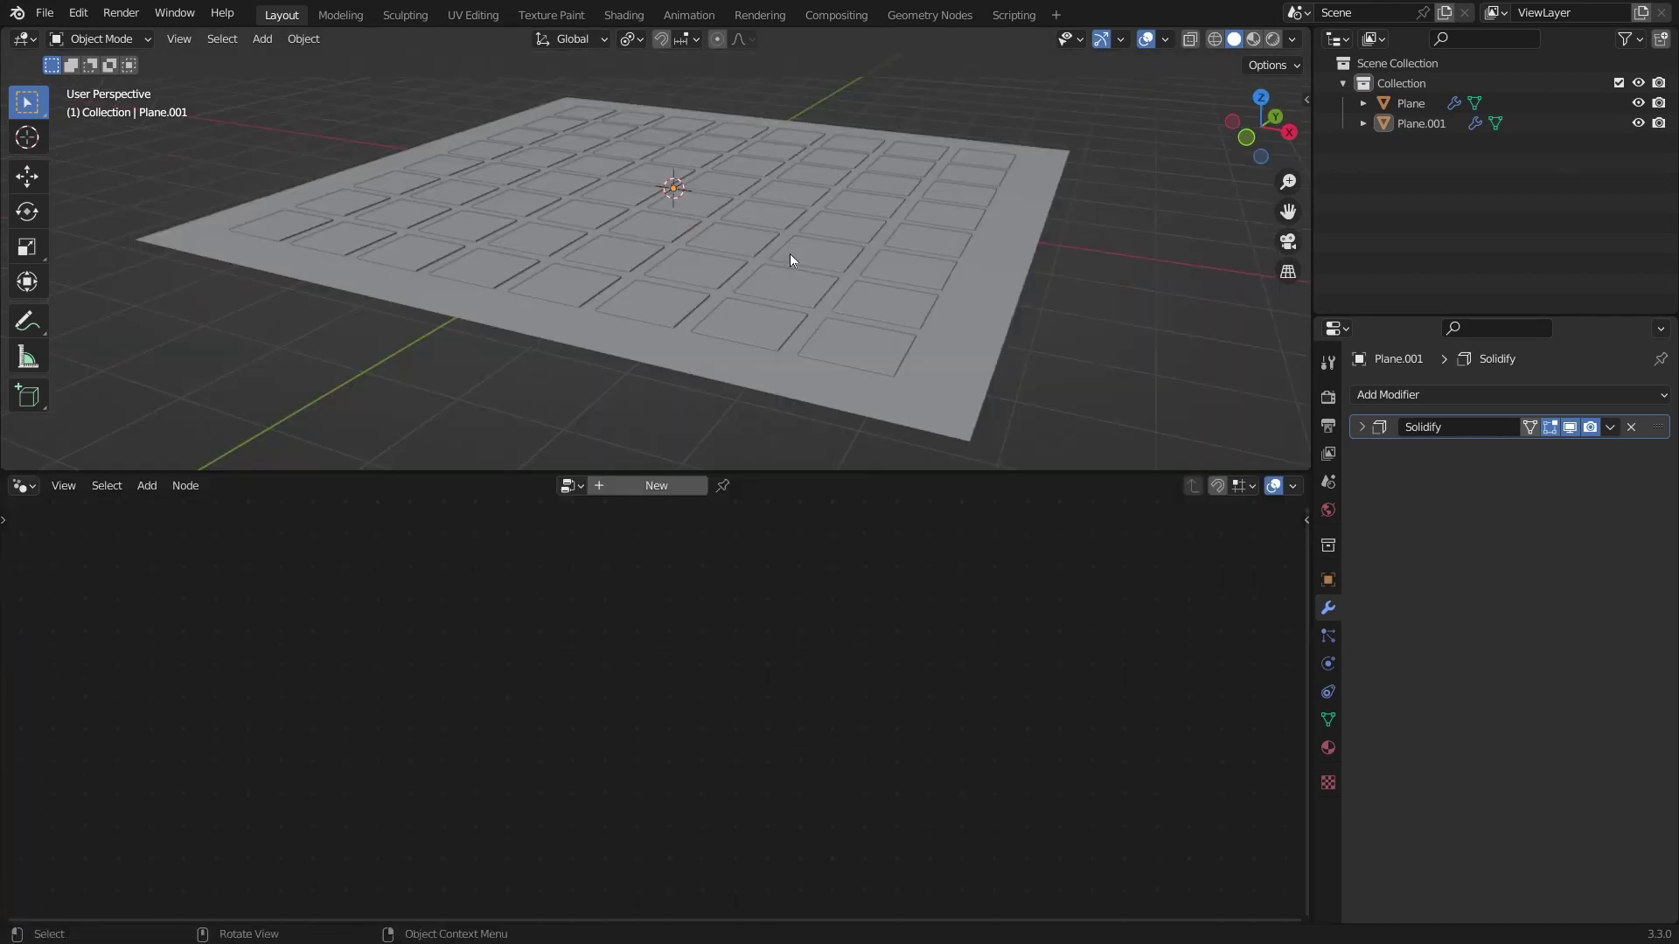
Step: Create a geometry node tree named "sim" on the squares object and save the file
left_click(790, 255)
middle_click_drag(789, 255, 743, 335)
left_click(634, 484)
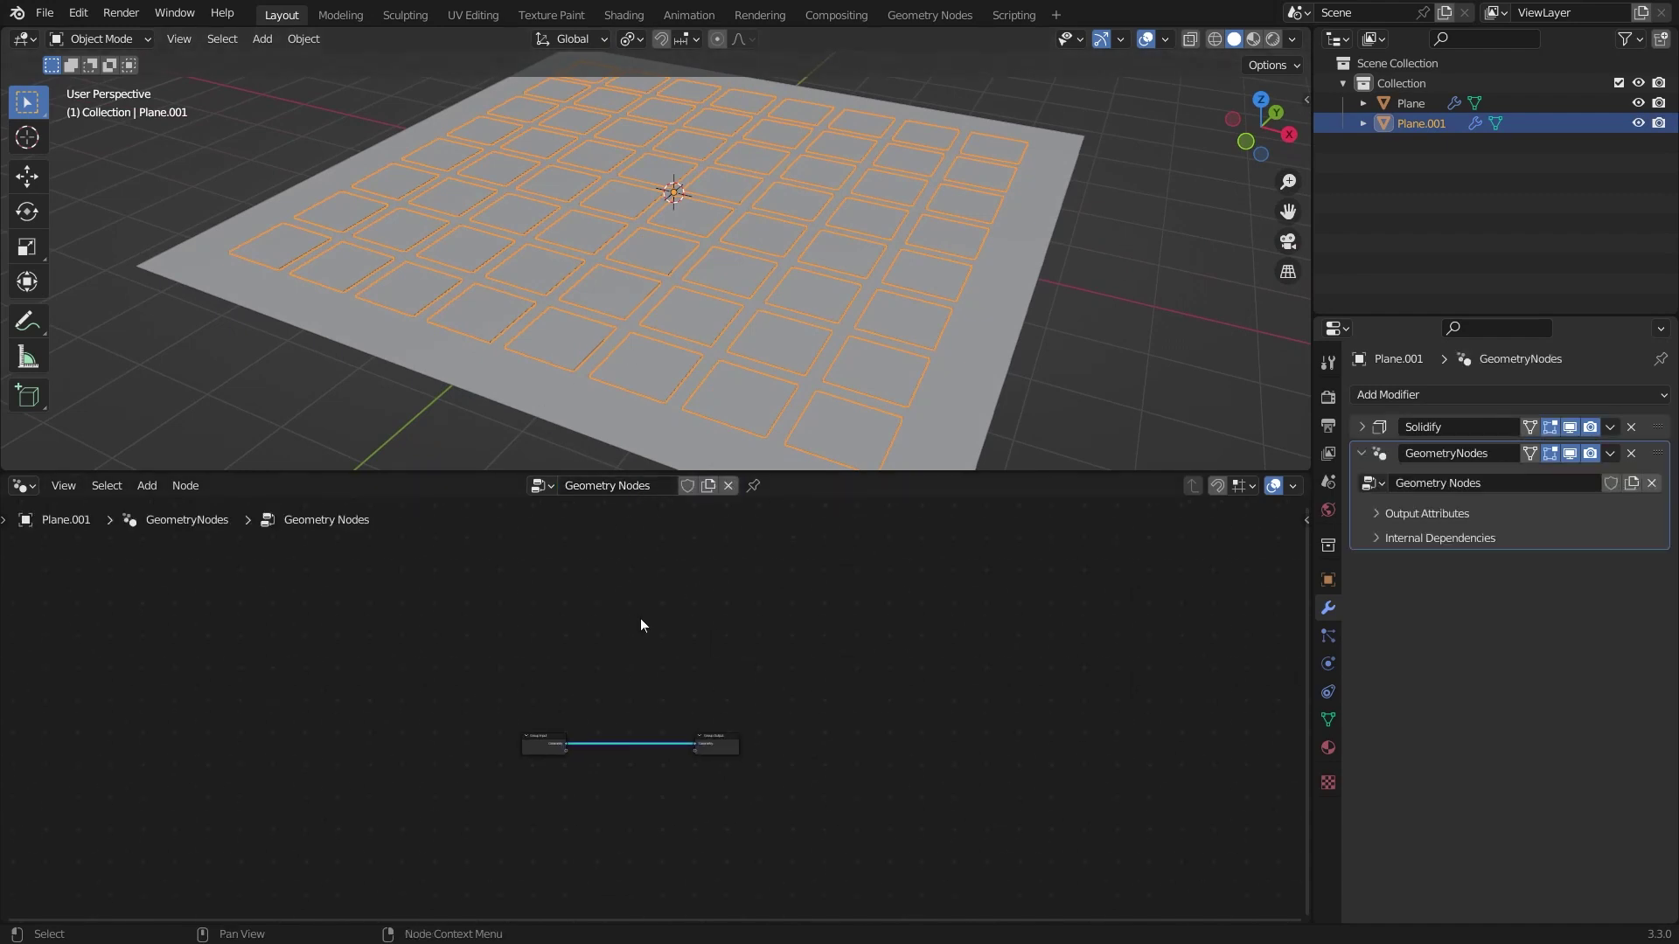
middle_click_drag(656, 675, 627, 579, "ctrl")
middle_click_drag(555, 719, 644, 549)
middle_click_drag(645, 549, 605, 561)
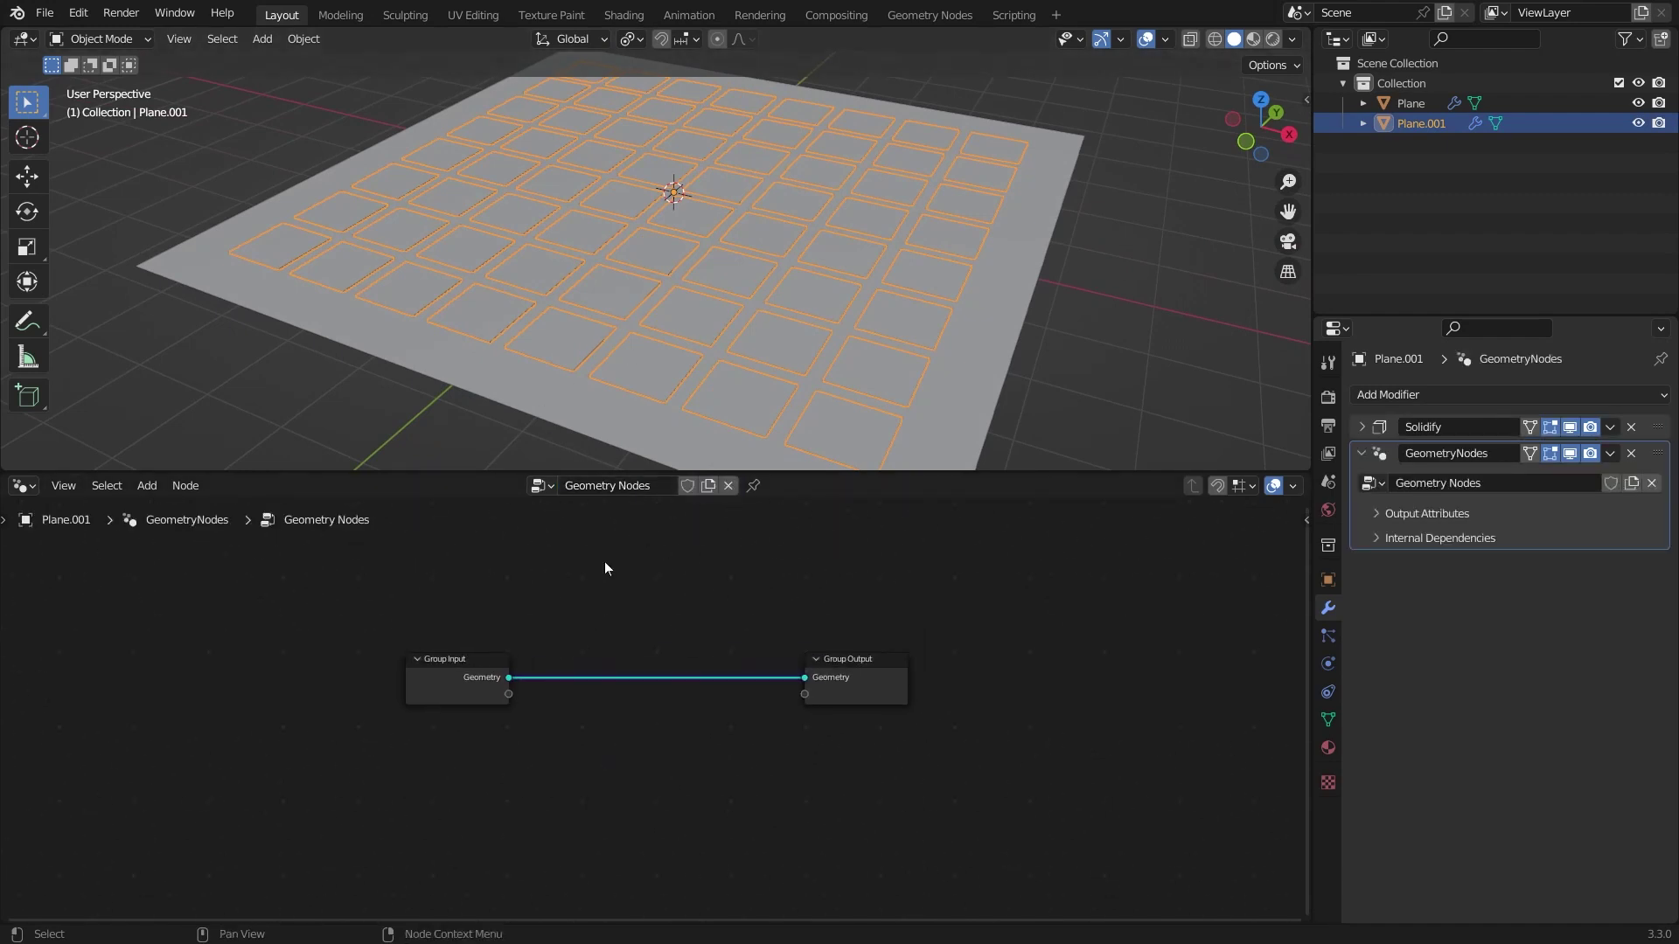
type("sim")
key("Return")
key("ctrl+s")
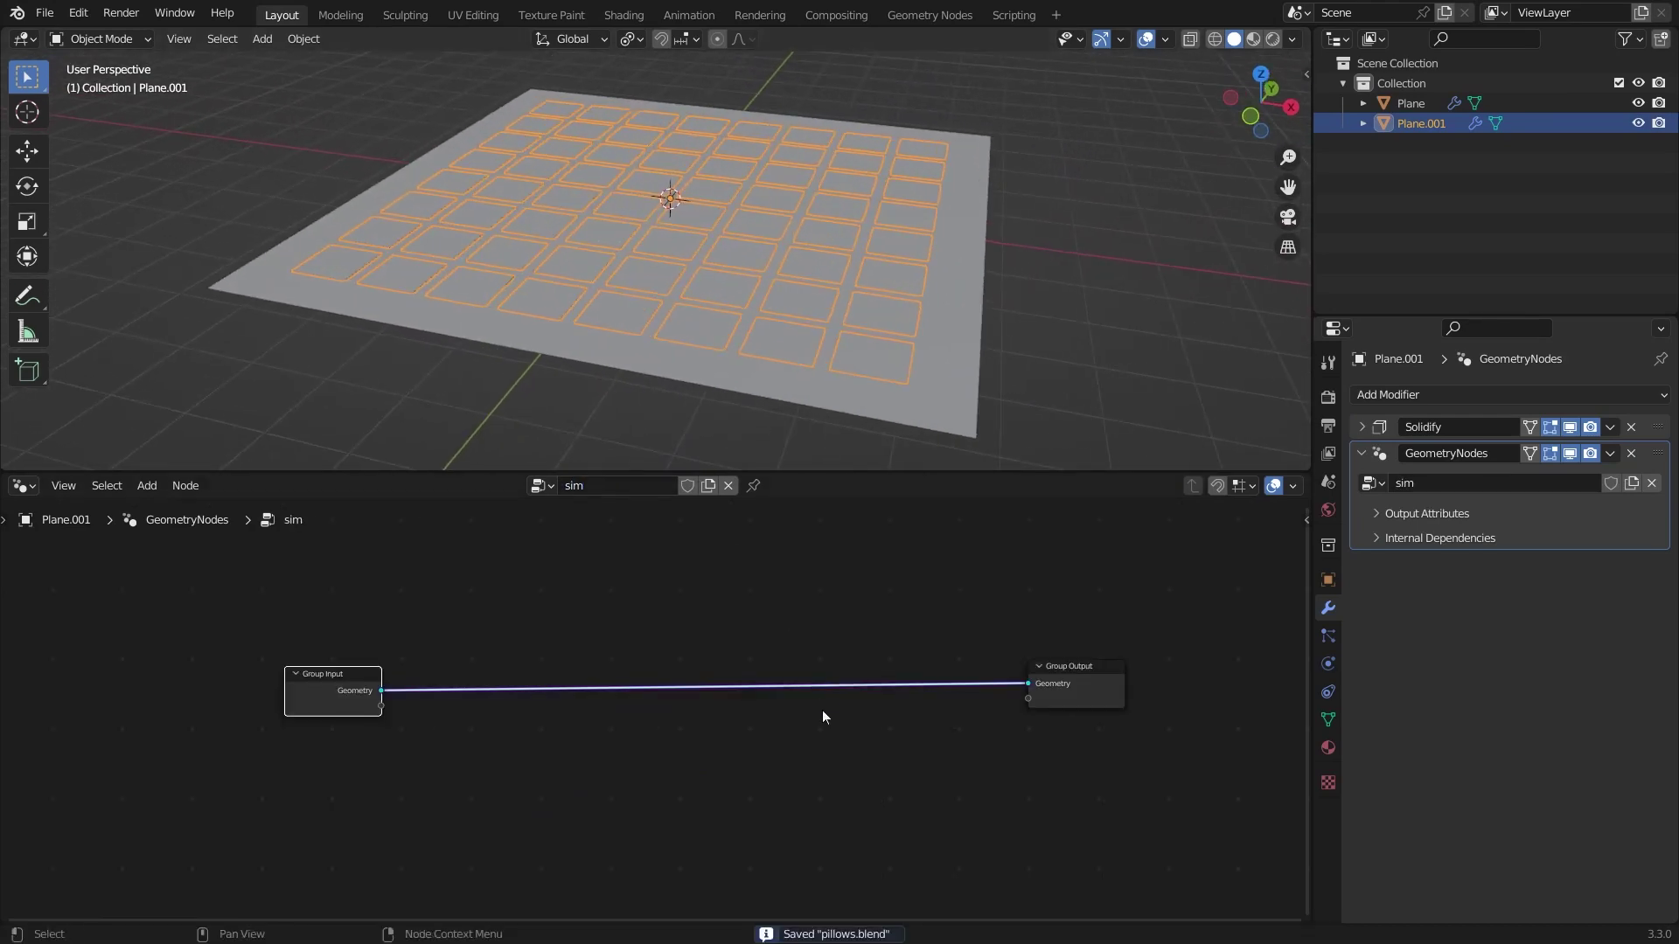
Step: Insert a Set Material node before the Group Output, assign the material named "Material" and space out the nodes
key("shift+a")
left_click(715, 444)
type("set")
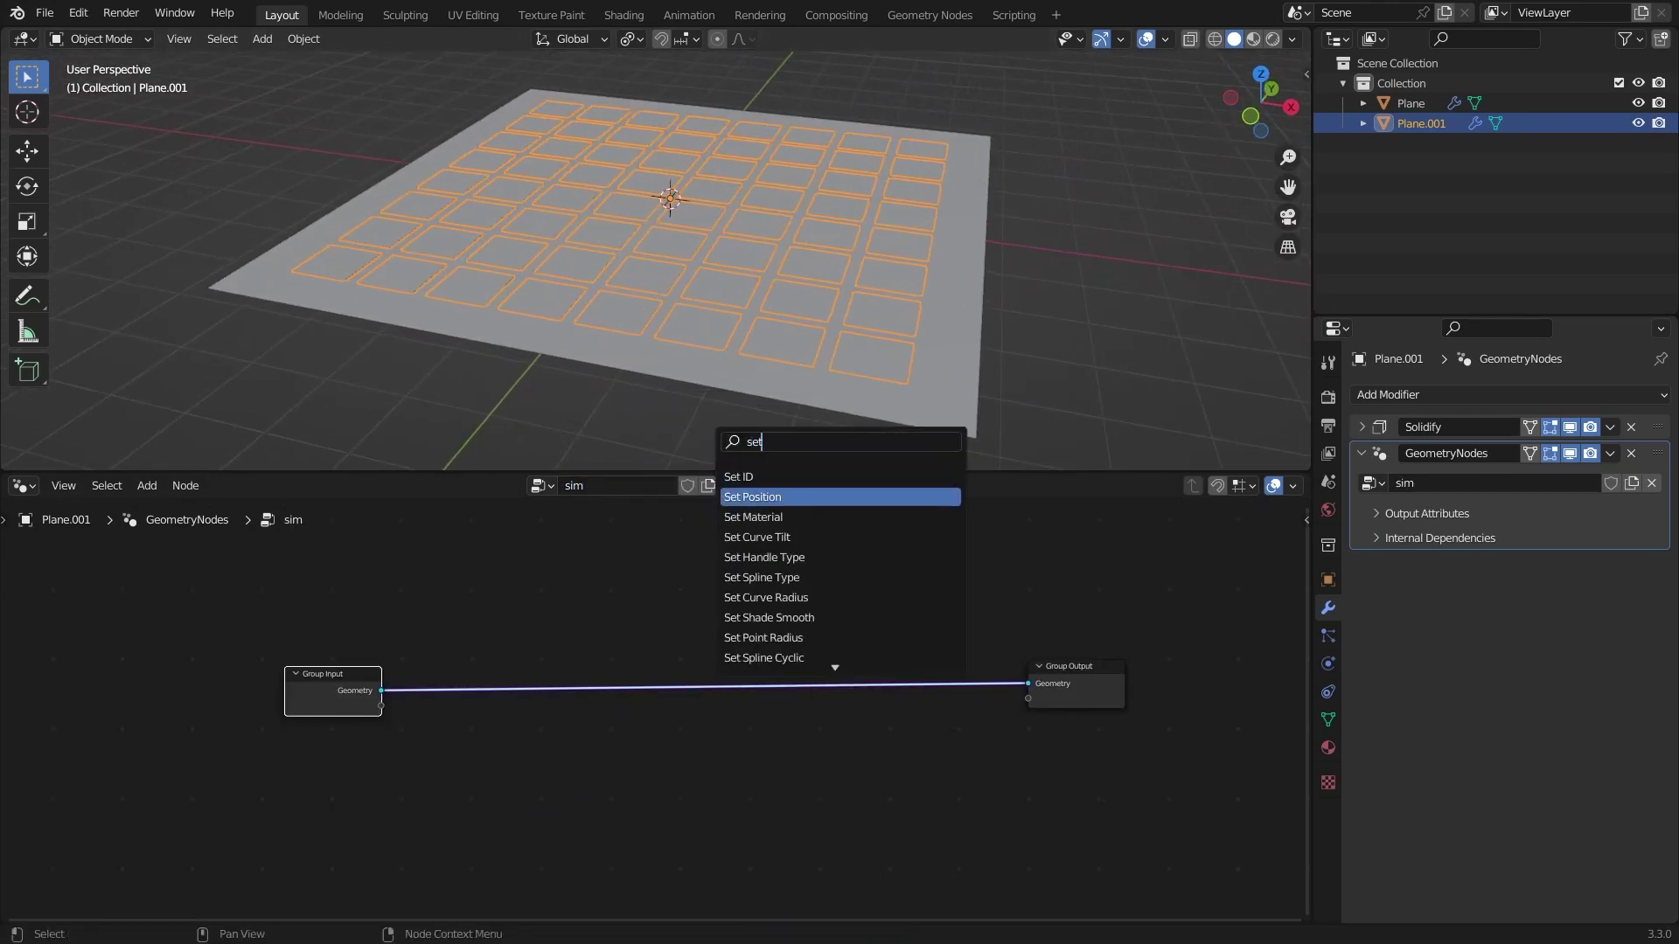
key("Down")
key("Return")
left_click(923, 713)
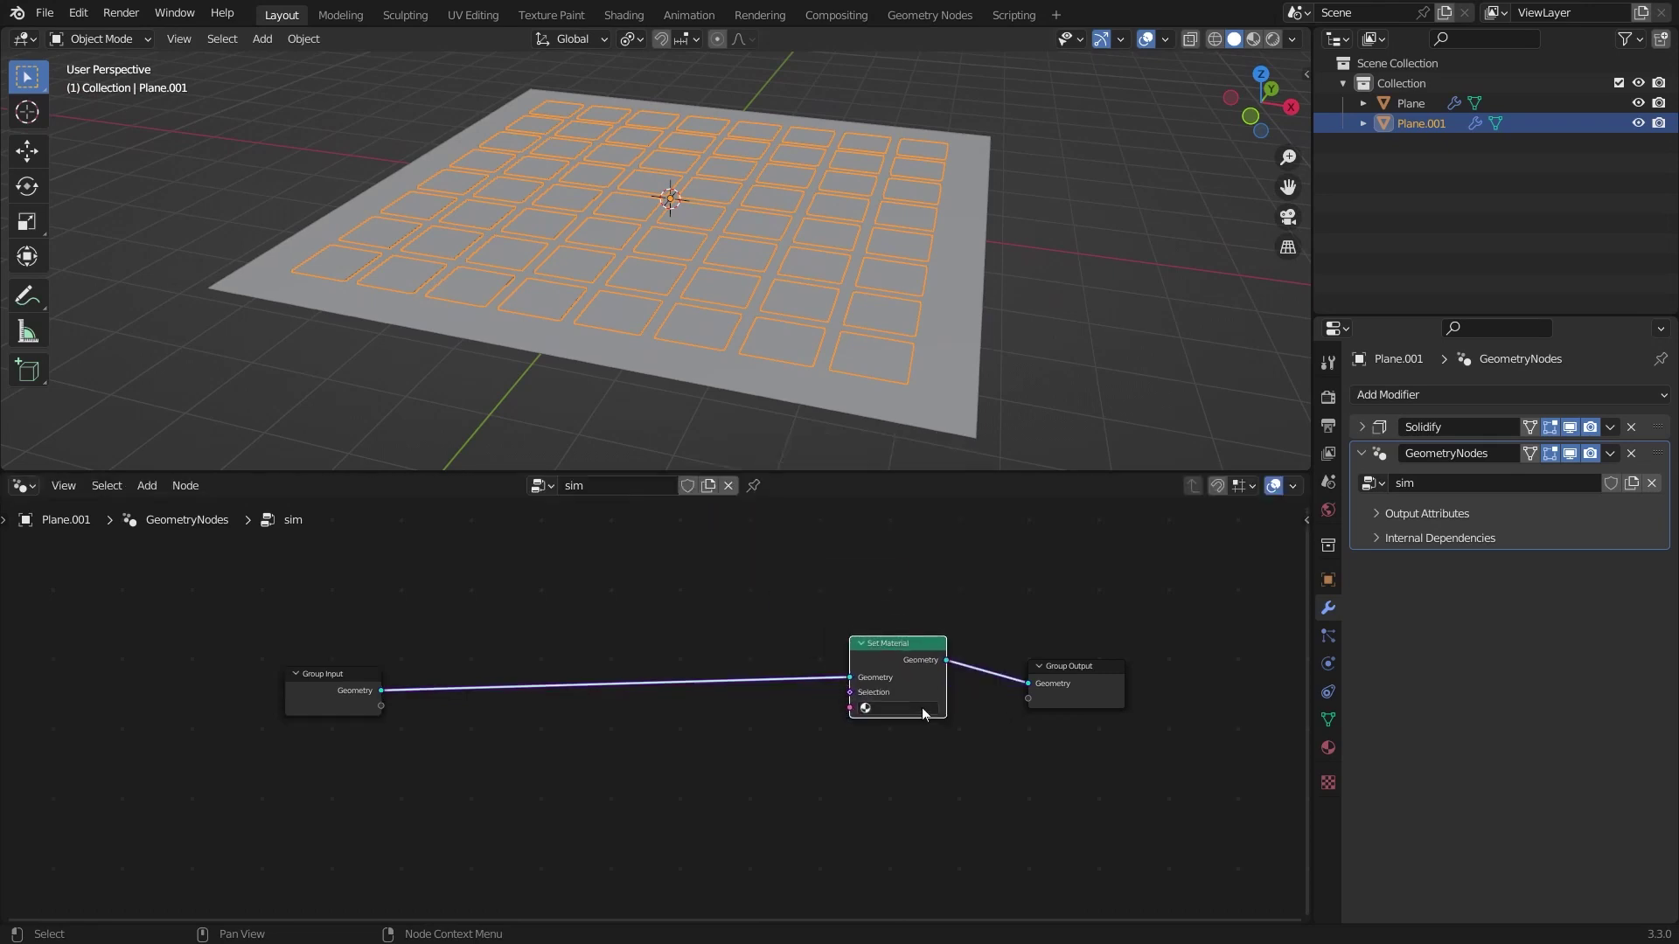
left_click(892, 732)
middle_click_drag(782, 642, 855, 628)
left_click_drag(953, 636, 943, 672)
left_click_drag(1115, 668, 1144, 668)
Step: Add a vertex group named "pin" to the squares object
middle_click_drag(640, 296, 619, 287)
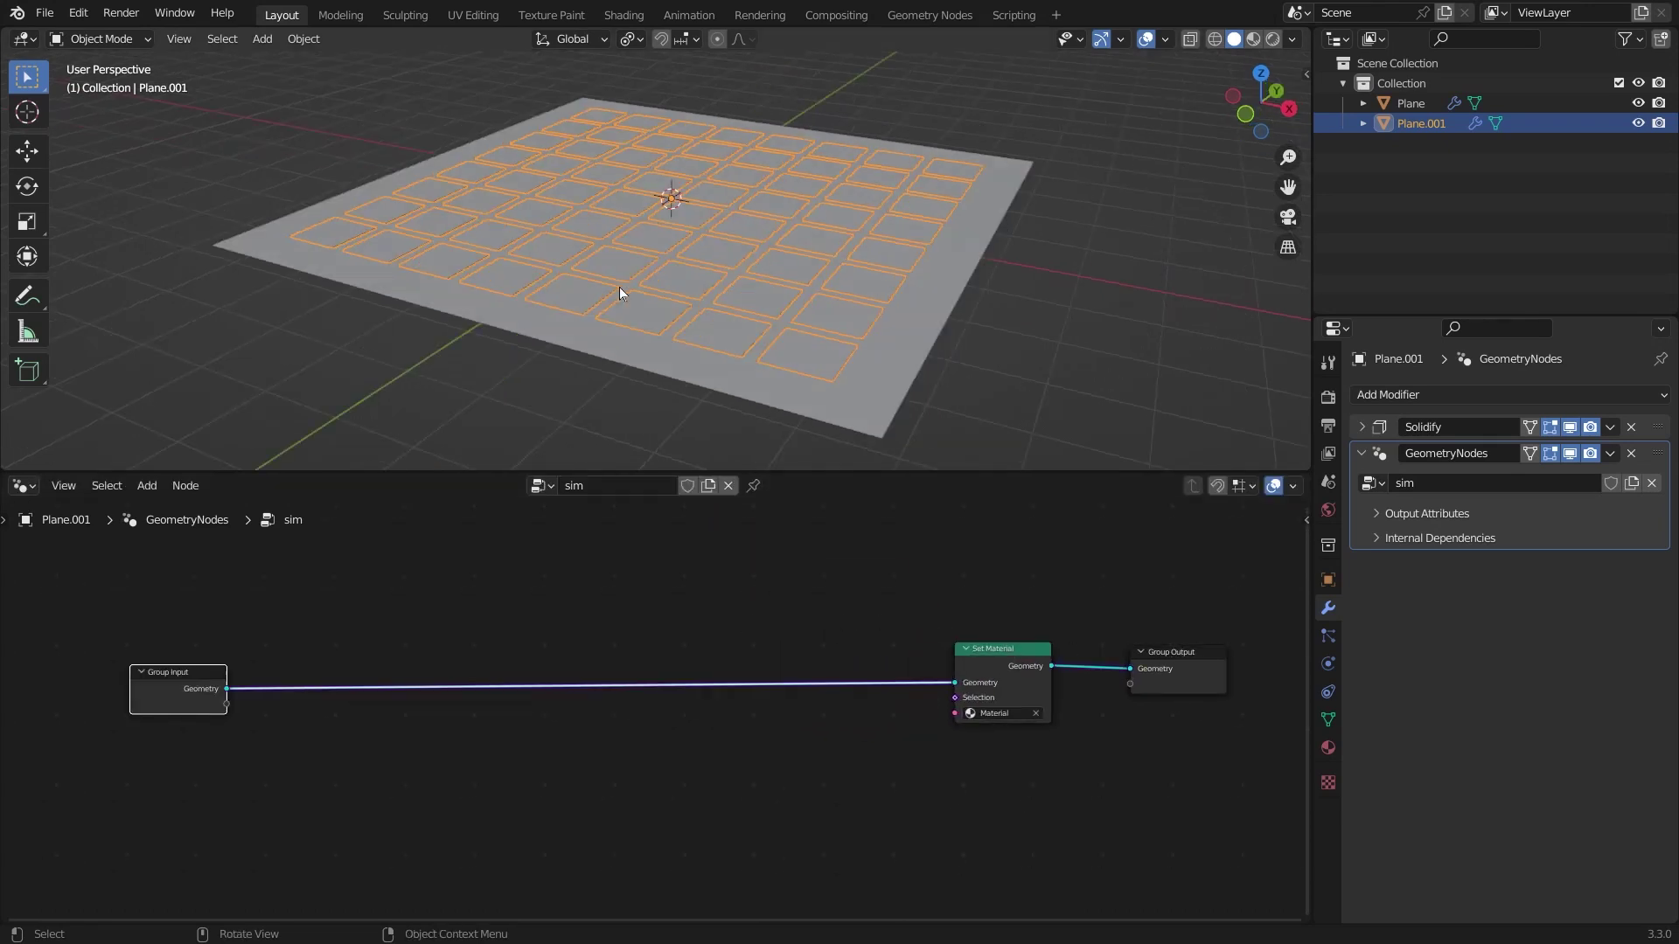
left_click(1328, 719)
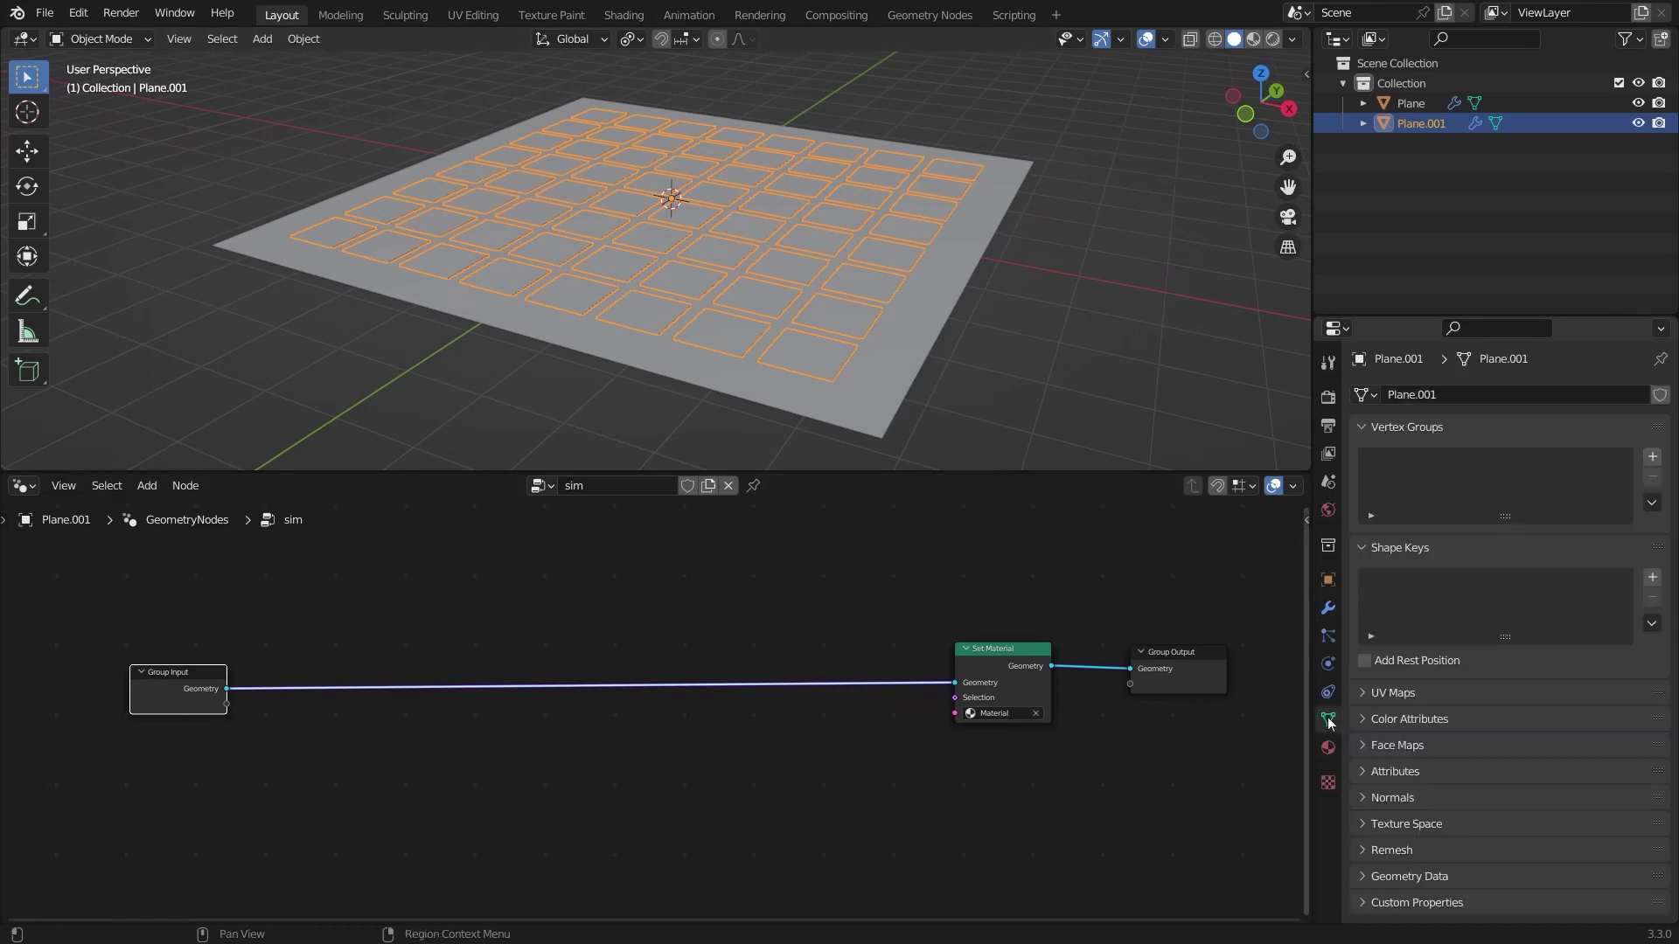
left_click(1652, 455)
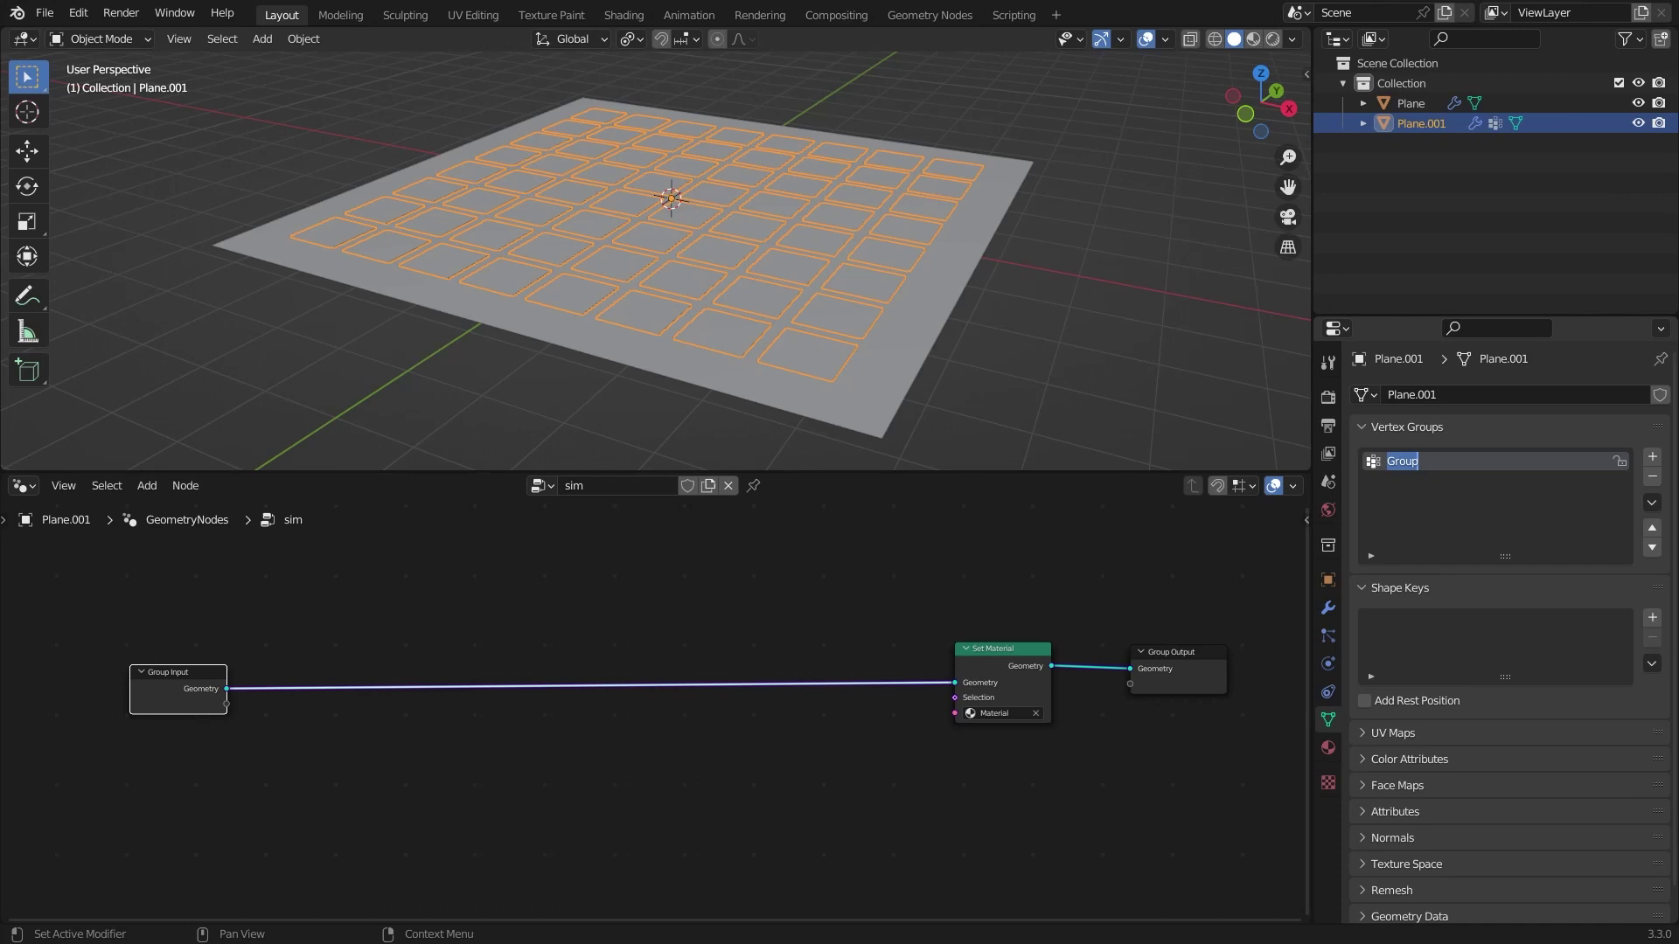
key("Return")
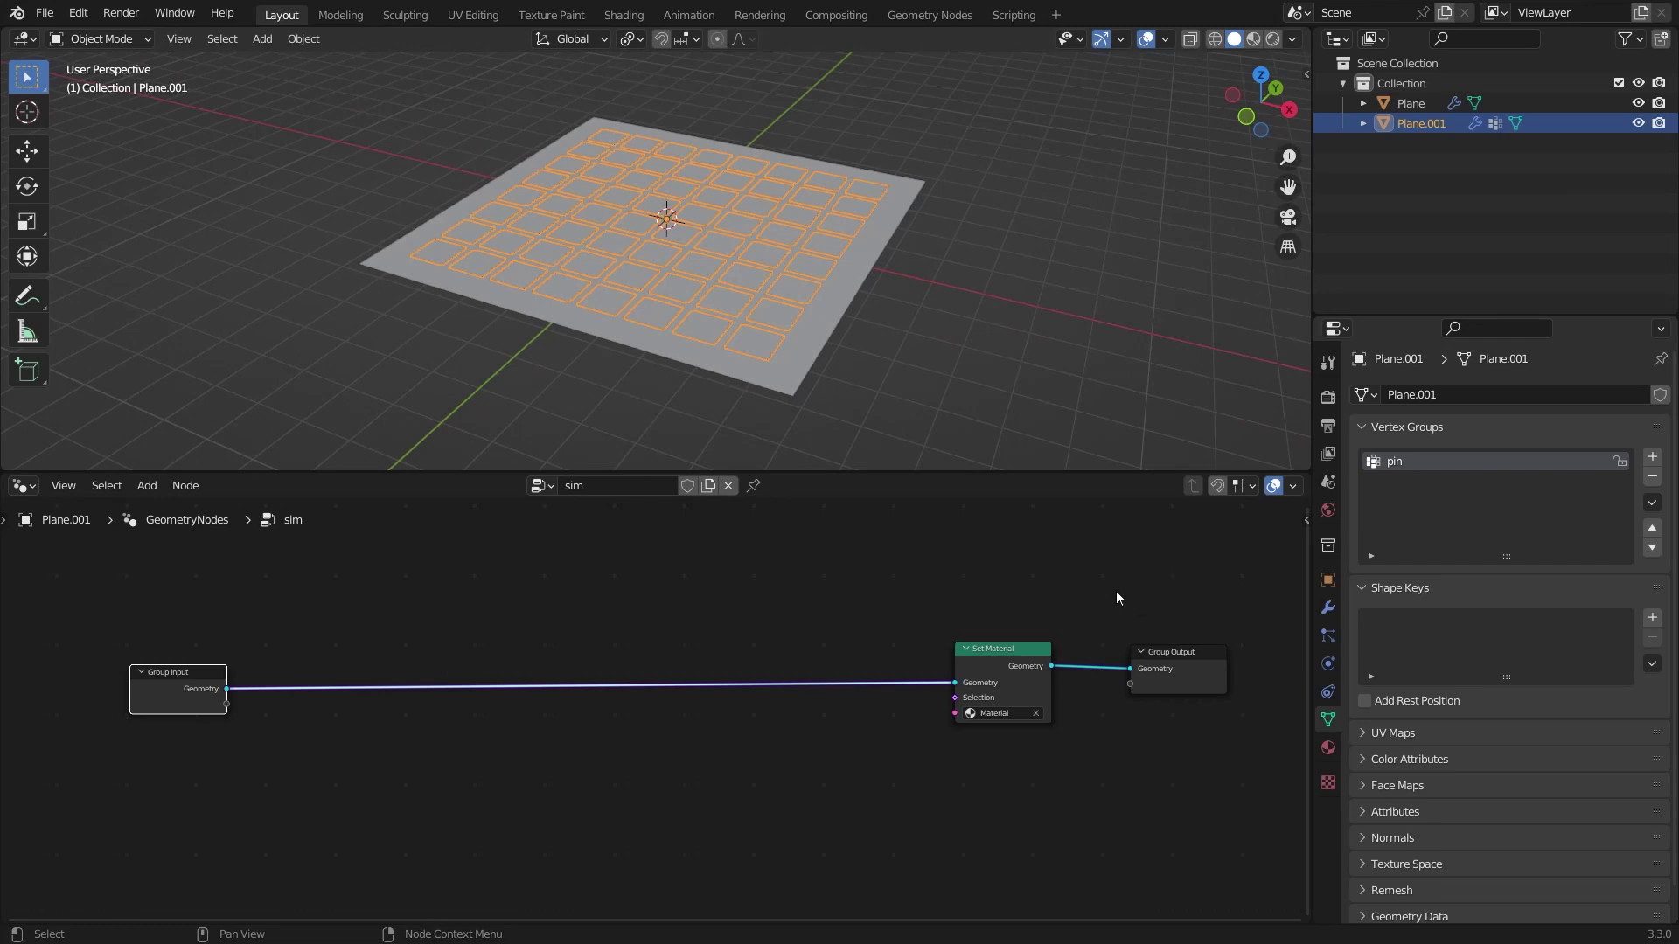
Step: Branch the Group Input geometry into a new Delete Geometry node placed below the main link
scroll(453, 667, "down", 2)
left_click_drag(288, 657, 402, 704)
type("del")
key("Return")
left_click(444, 884)
middle_click_drag(444, 884, 700, 743)
scroll(661, 661, "up", 3)
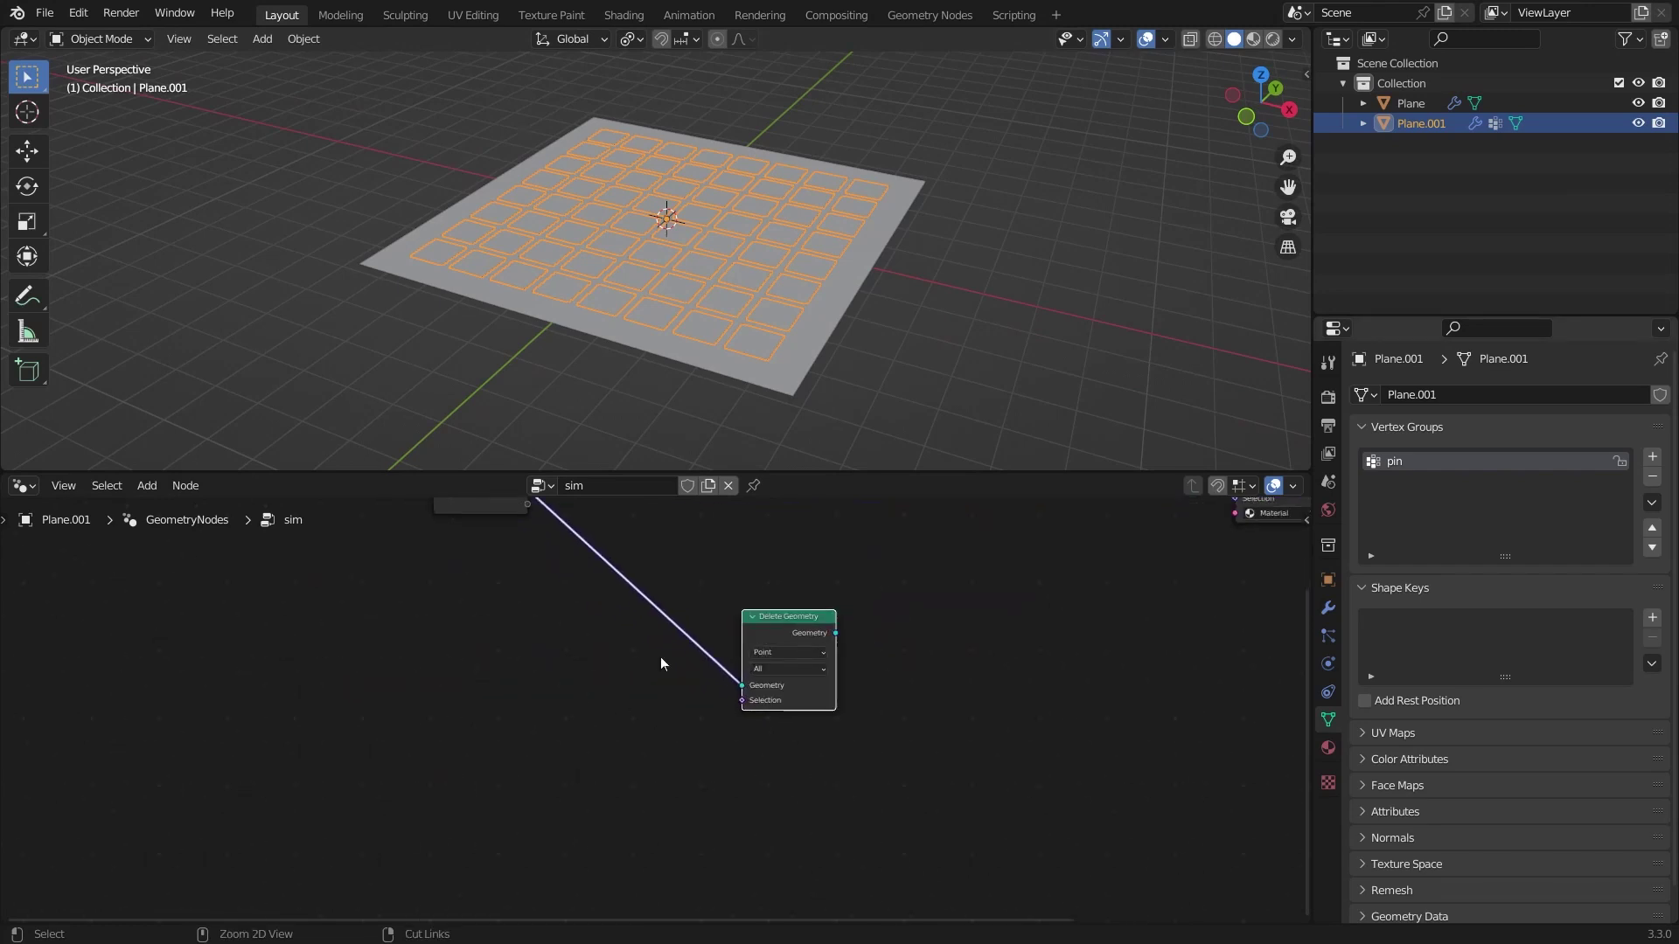
Step: Drive the Delete Geometry selection with a new Boolean Random Value node
left_click_drag(751, 700, 577, 704)
type("rand")
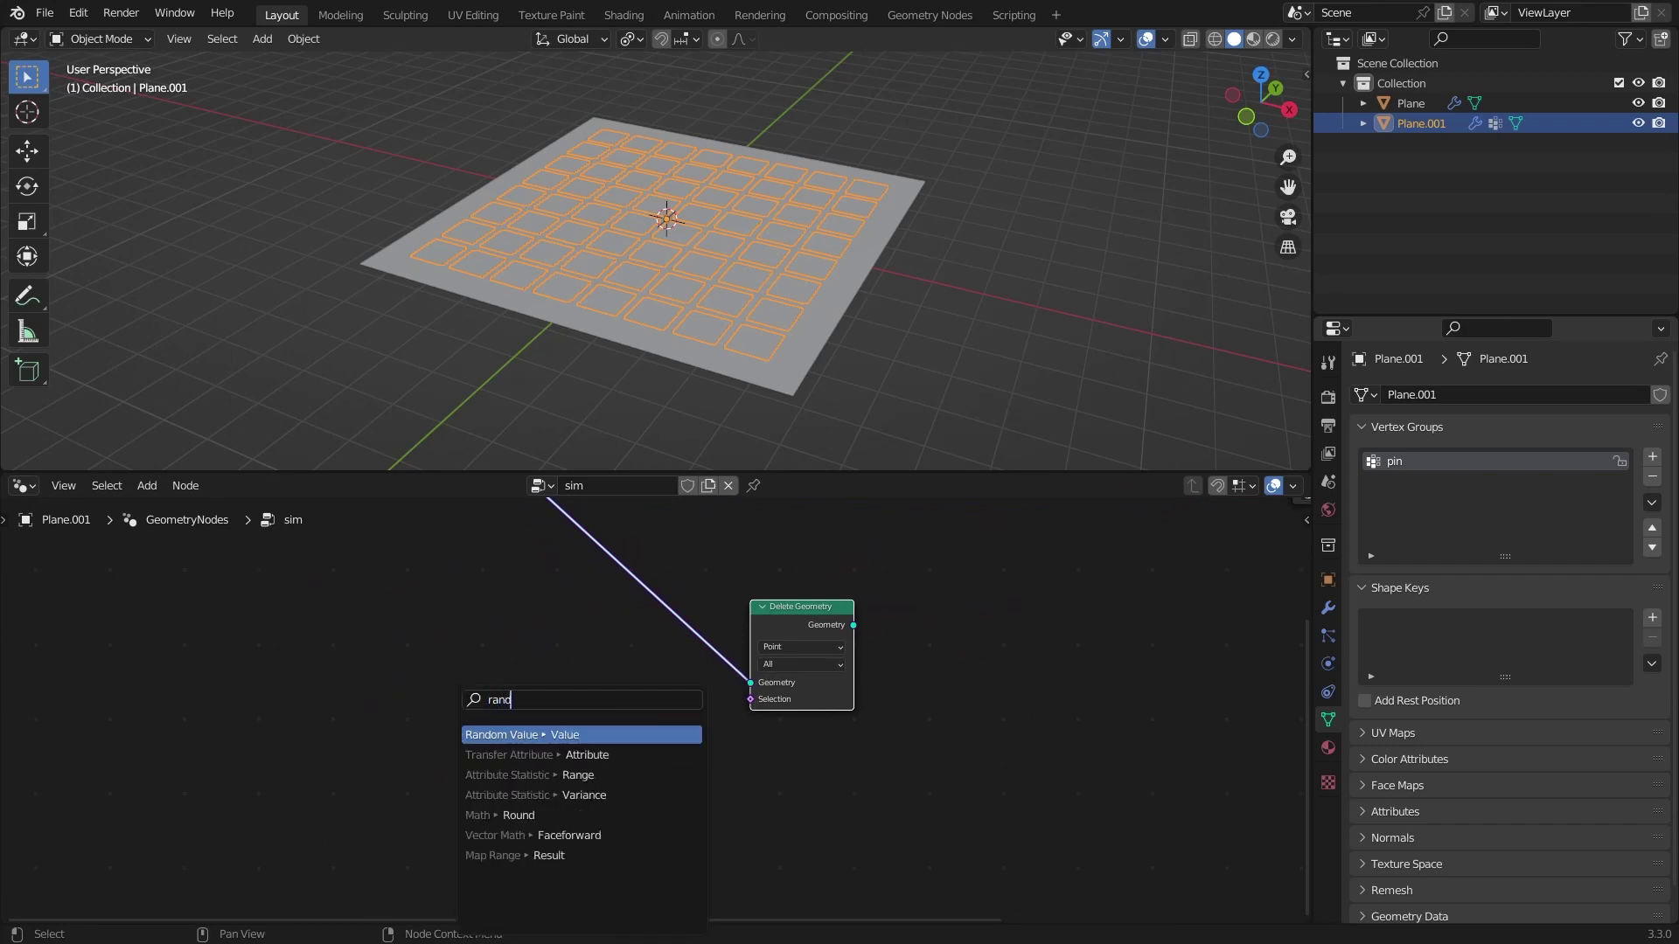
key("Return")
scroll(620, 696, "up", 2)
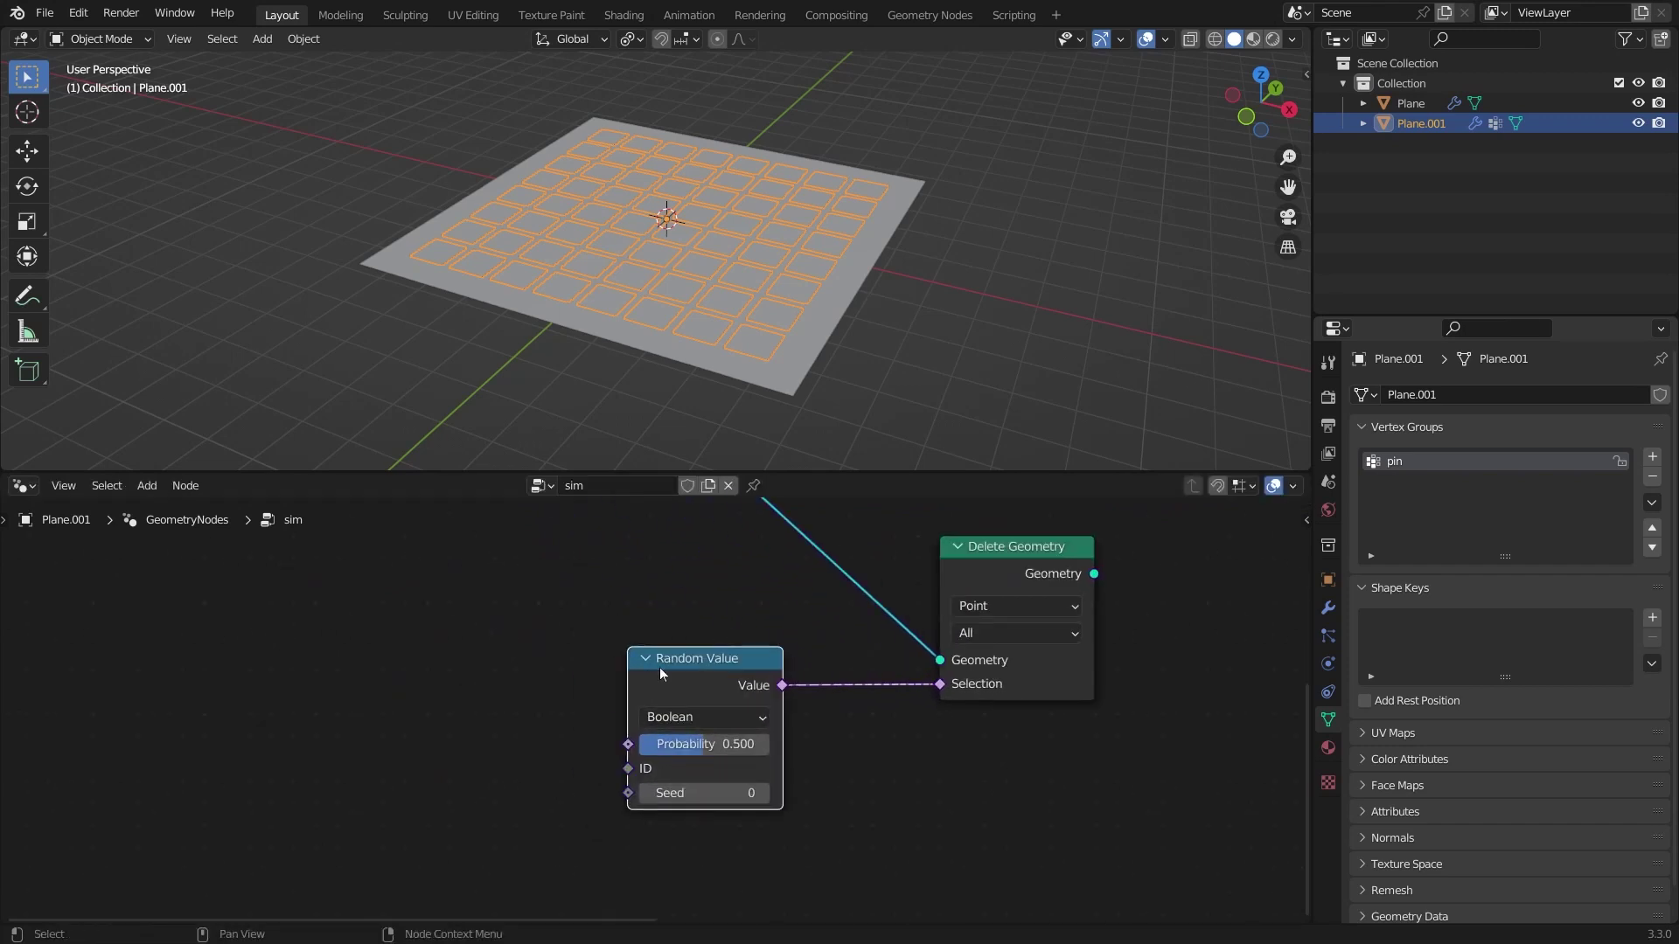
left_click(638, 752)
Step: Examine the squares as separate mesh islands in Edit Mode with X-ray and linked selection, and return to Object Mode
key("KP_7")
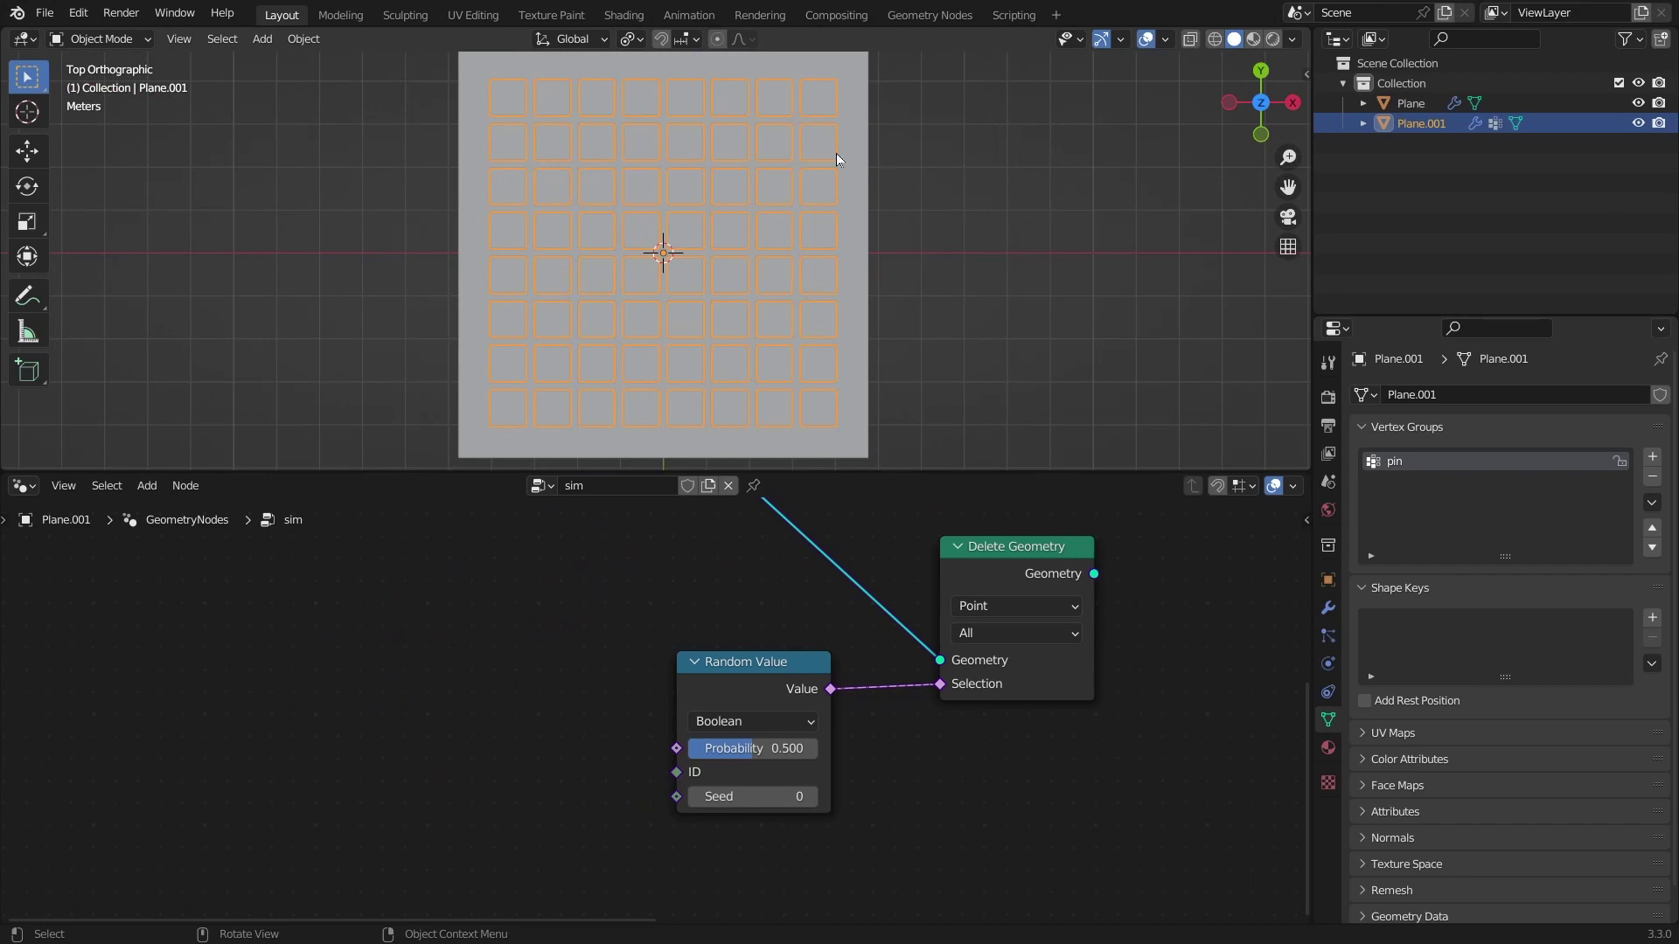
scroll(836, 154, "up", 5)
scroll(724, 235, "down", 3)
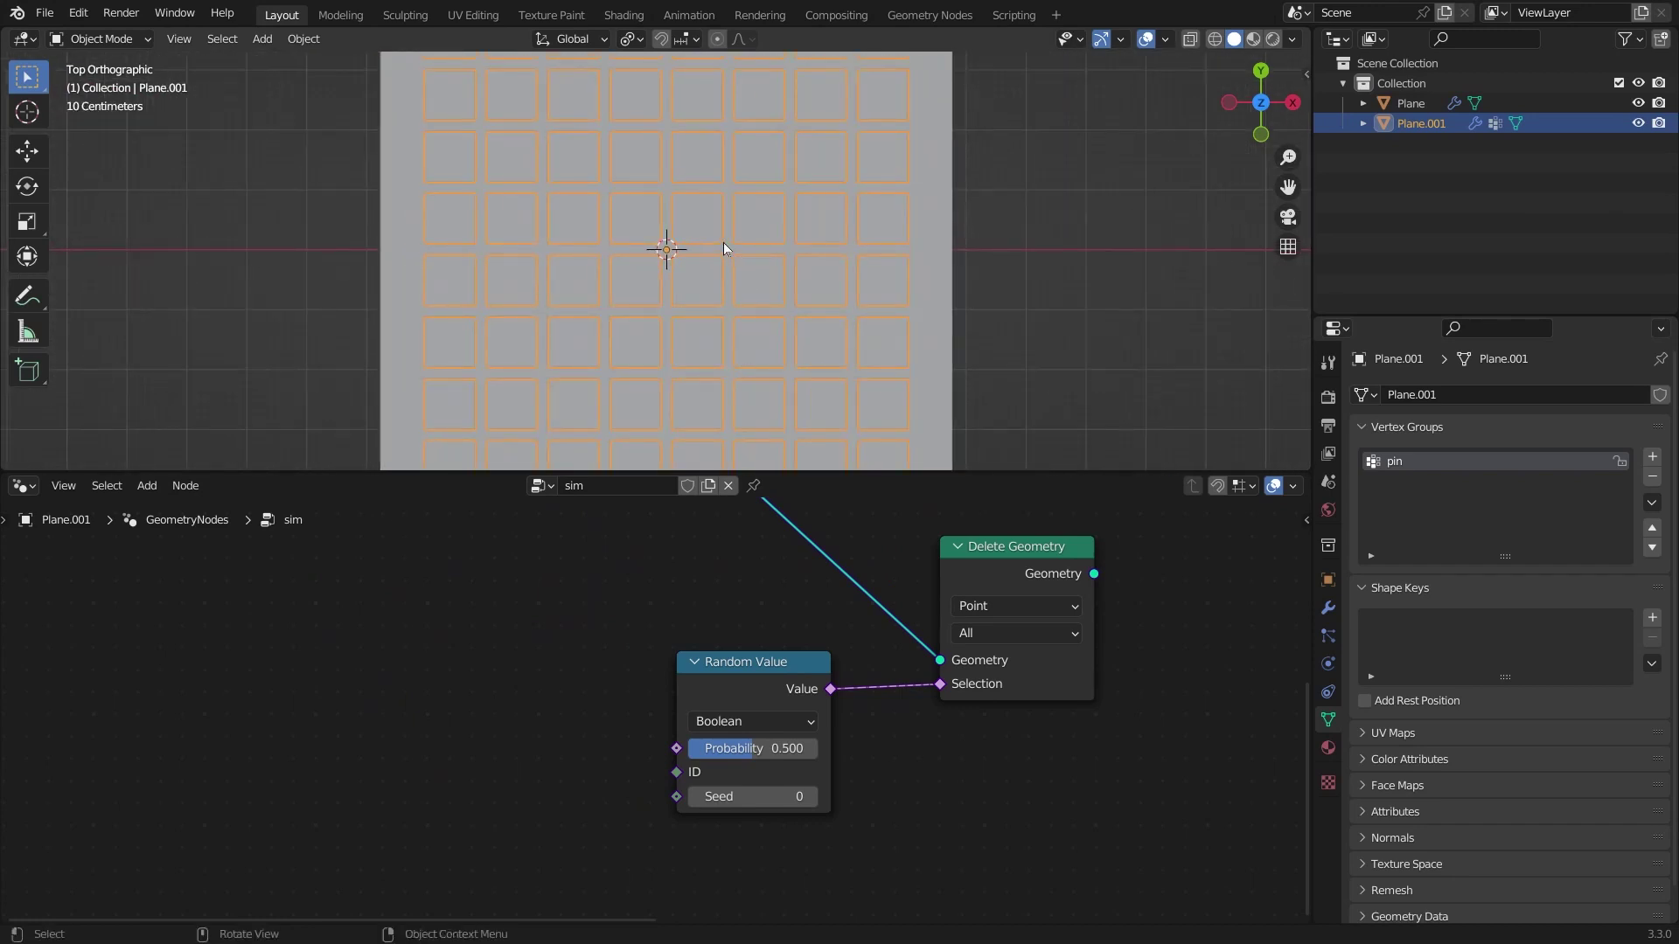
middle_click_drag(822, 335, 697, 202)
key("Tab")
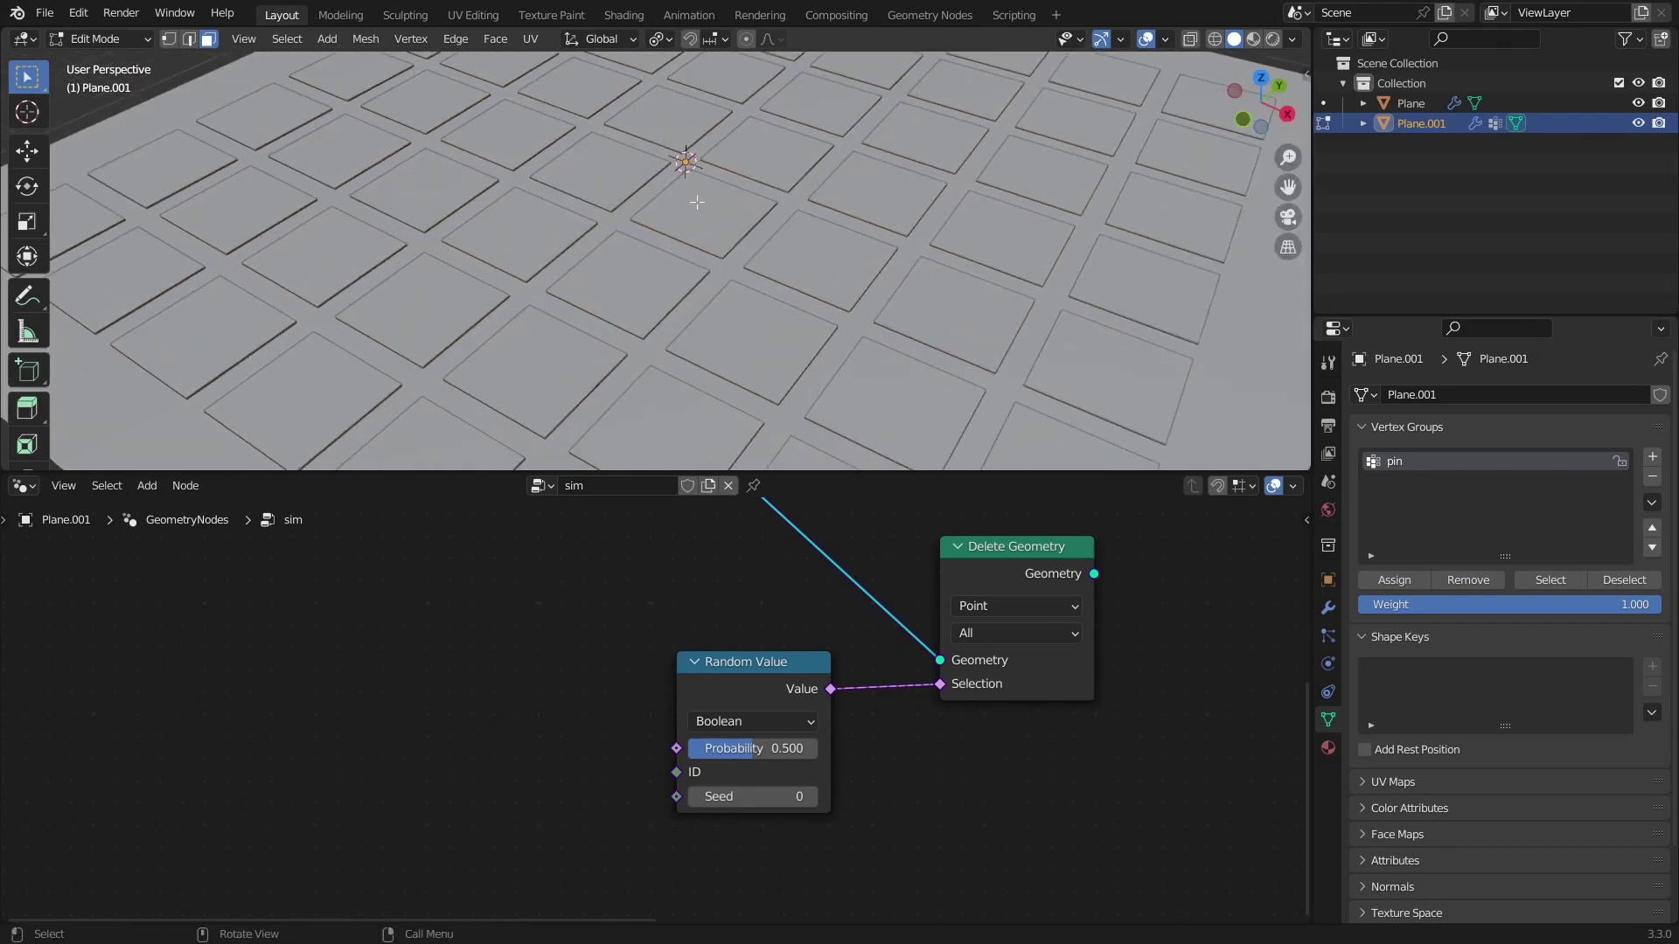
key("alt+z")
key("l")
left_click(833, 255)
key("l")
left_click(937, 317)
key("l")
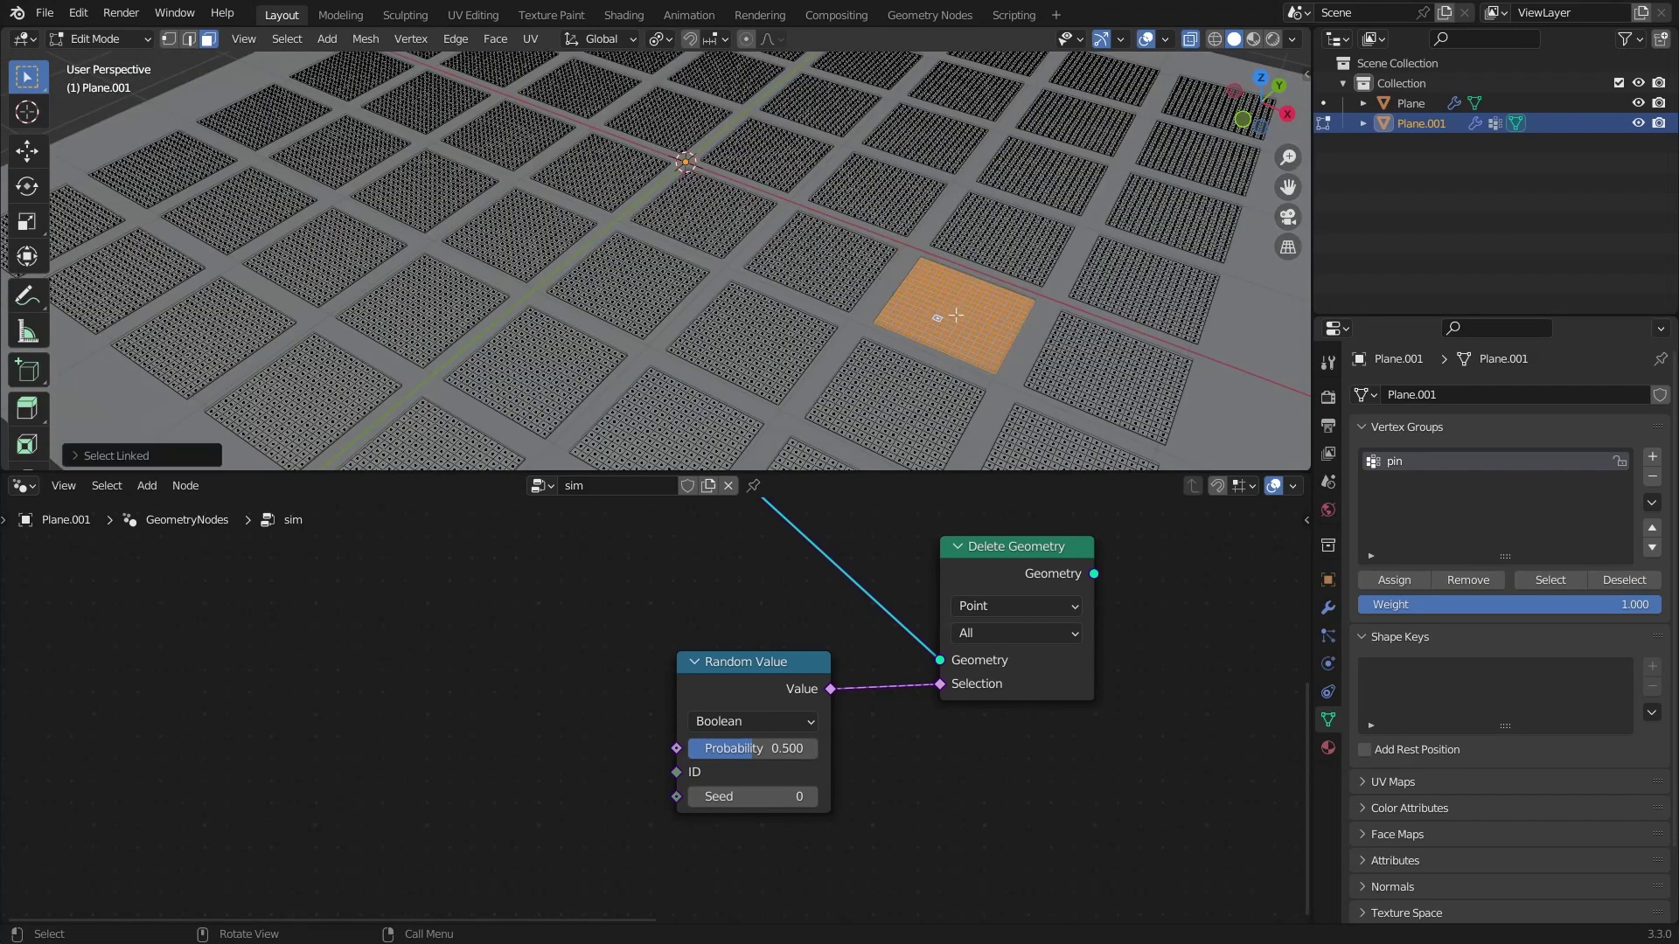
key("alt+z")
key("Tab")
middle_click_drag(1011, 162, 1027, 272, "ctrl")
Step: Feed a new Mesh Island node's Island Index into the Random Value ID, with the seed set to 88
middle_click_drag(682, 643, 831, 598)
middle_click_drag(691, 459, 609, 346)
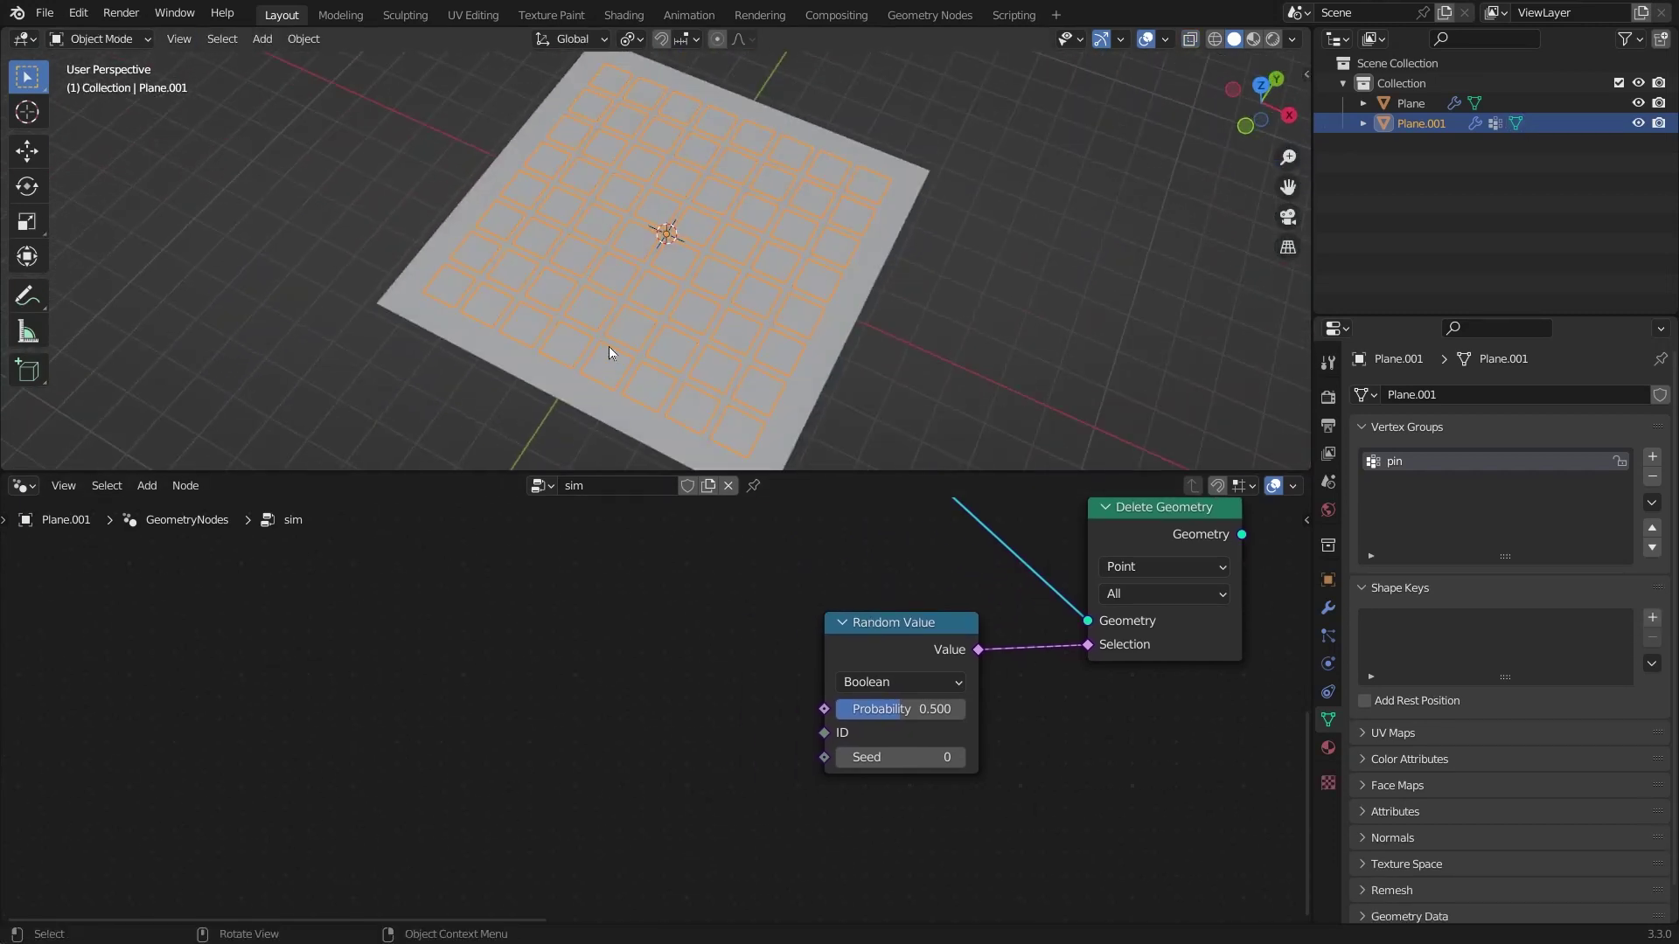
left_click_drag(862, 637, 863, 634)
left_click_drag(823, 733, 507, 700)
type("isla")
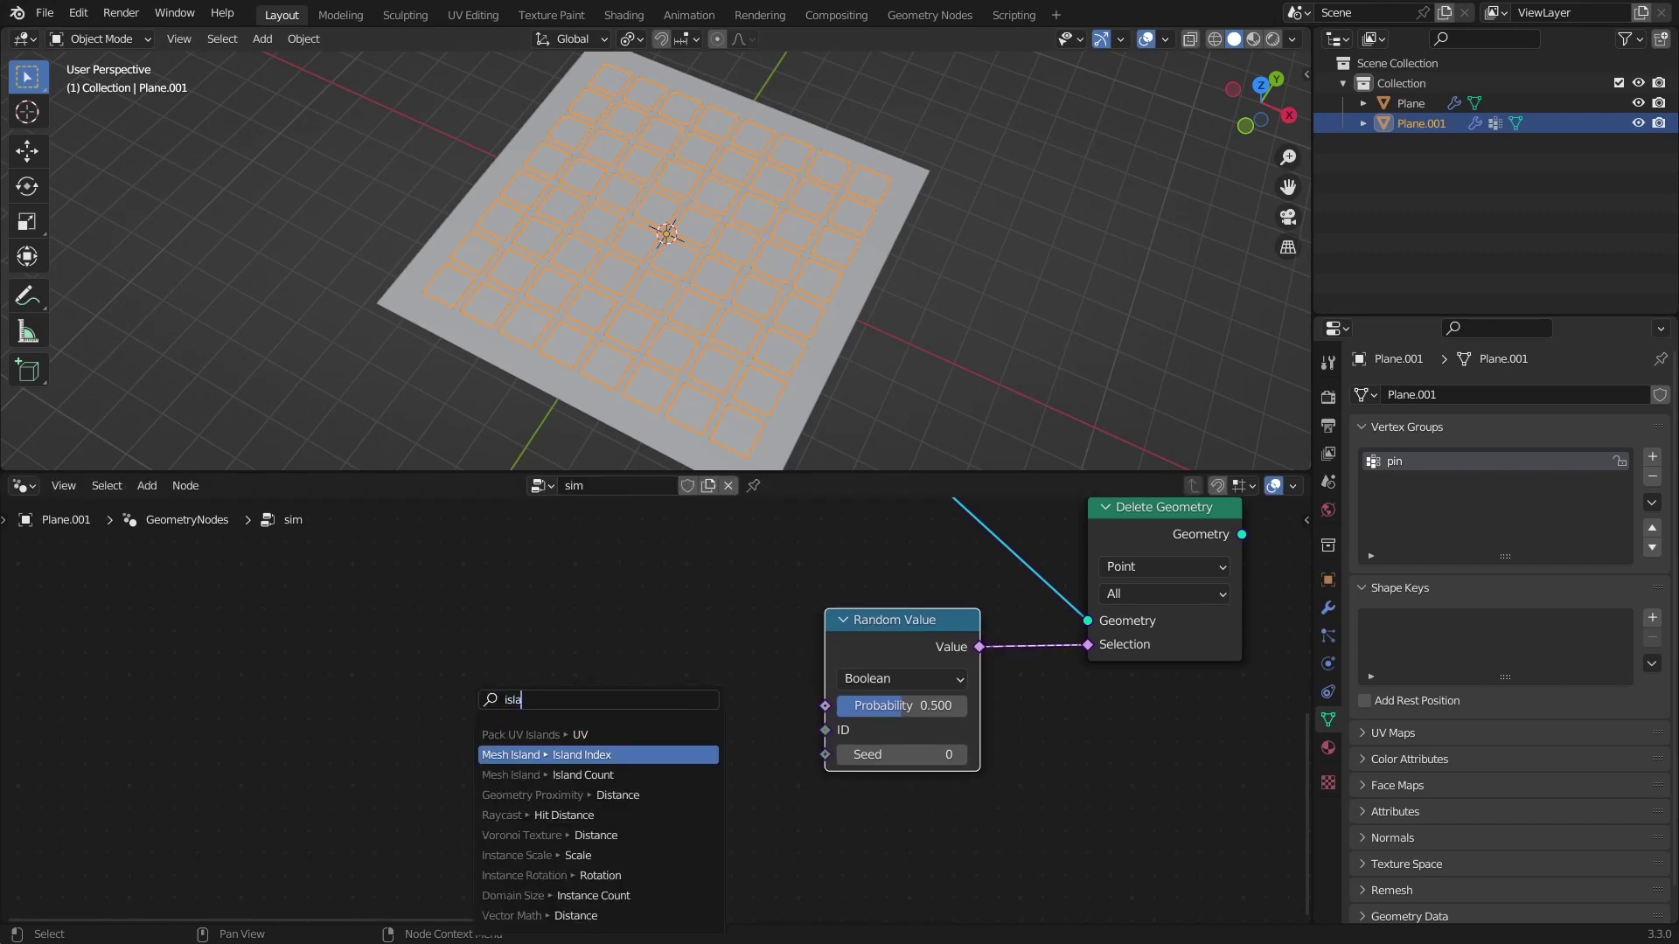
key("Return")
left_click(609, 701)
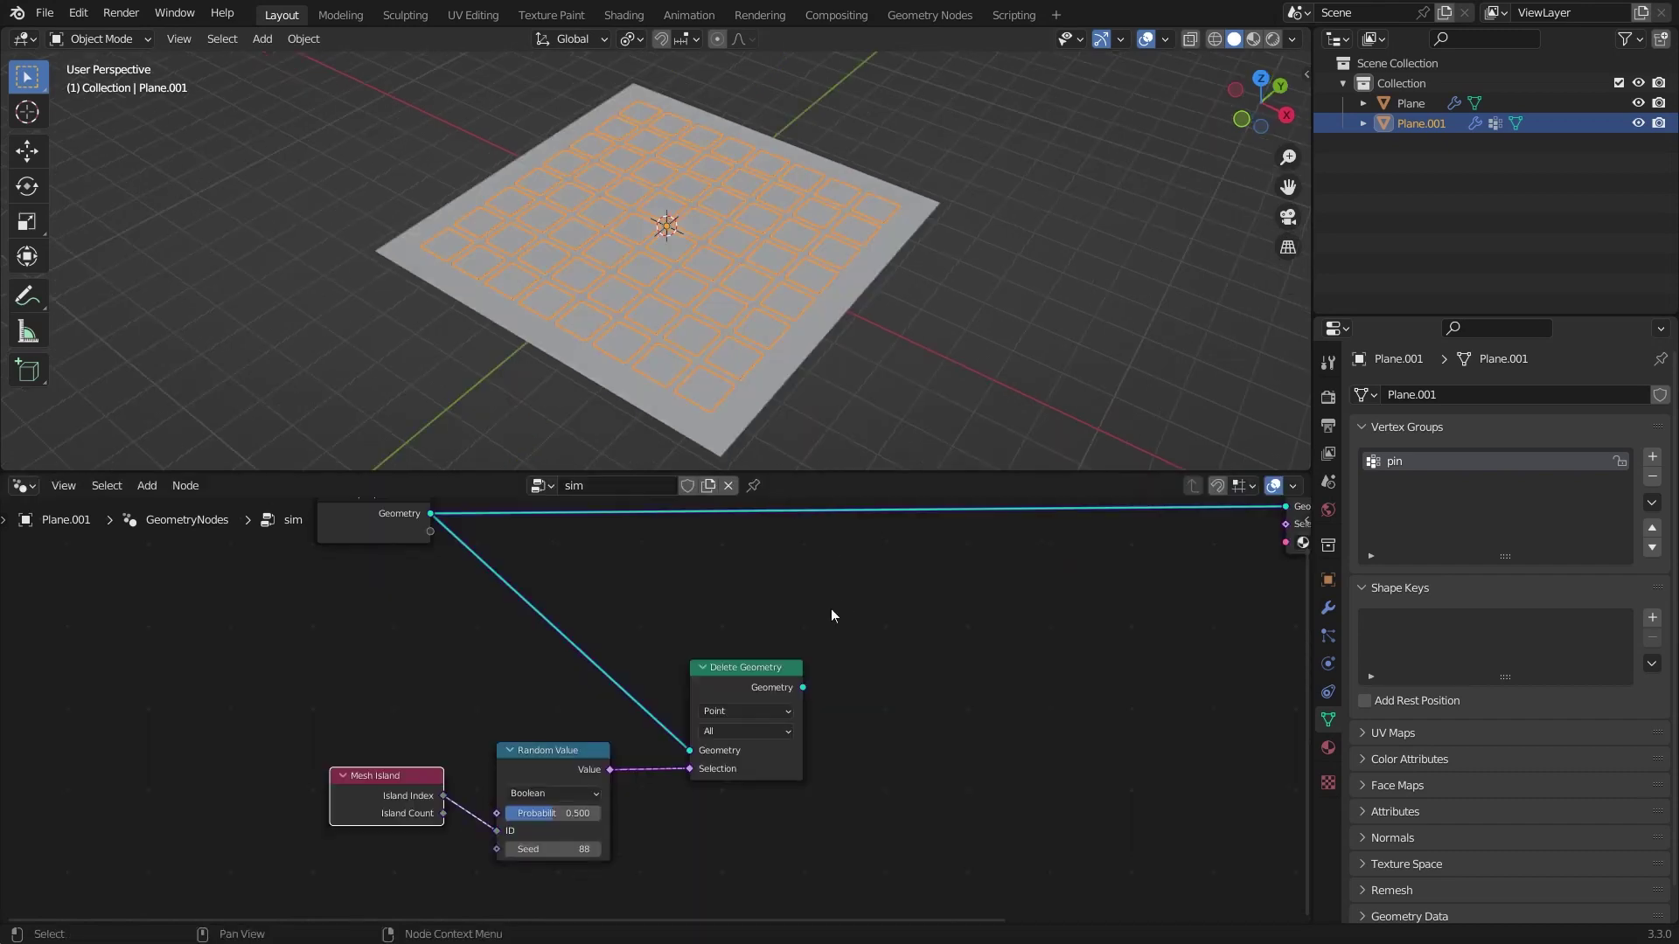
Step: Connect the Delete Geometry output to the Group Output to preview the random deletion of squares
middle_click_drag(831, 608, 693, 735)
left_click_drag(693, 730, 1170, 603)
left_click_drag(1168, 599, 1163, 593)
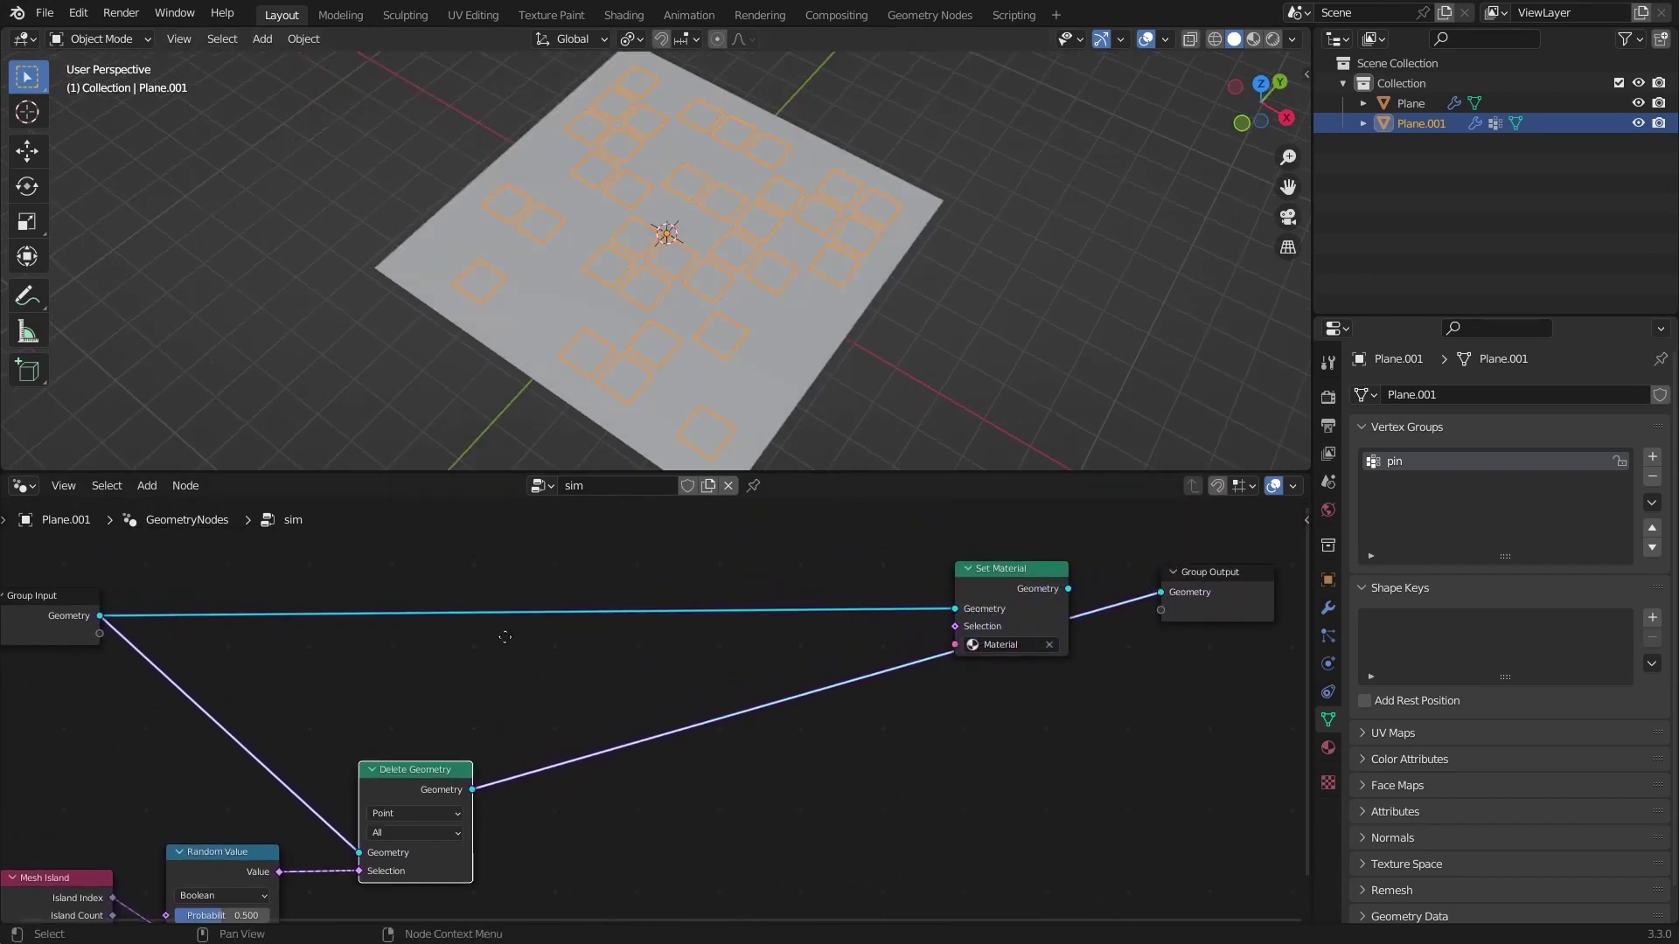
middle_click_drag(458, 709, 677, 581)
middle_click_drag(495, 677, 617, 650)
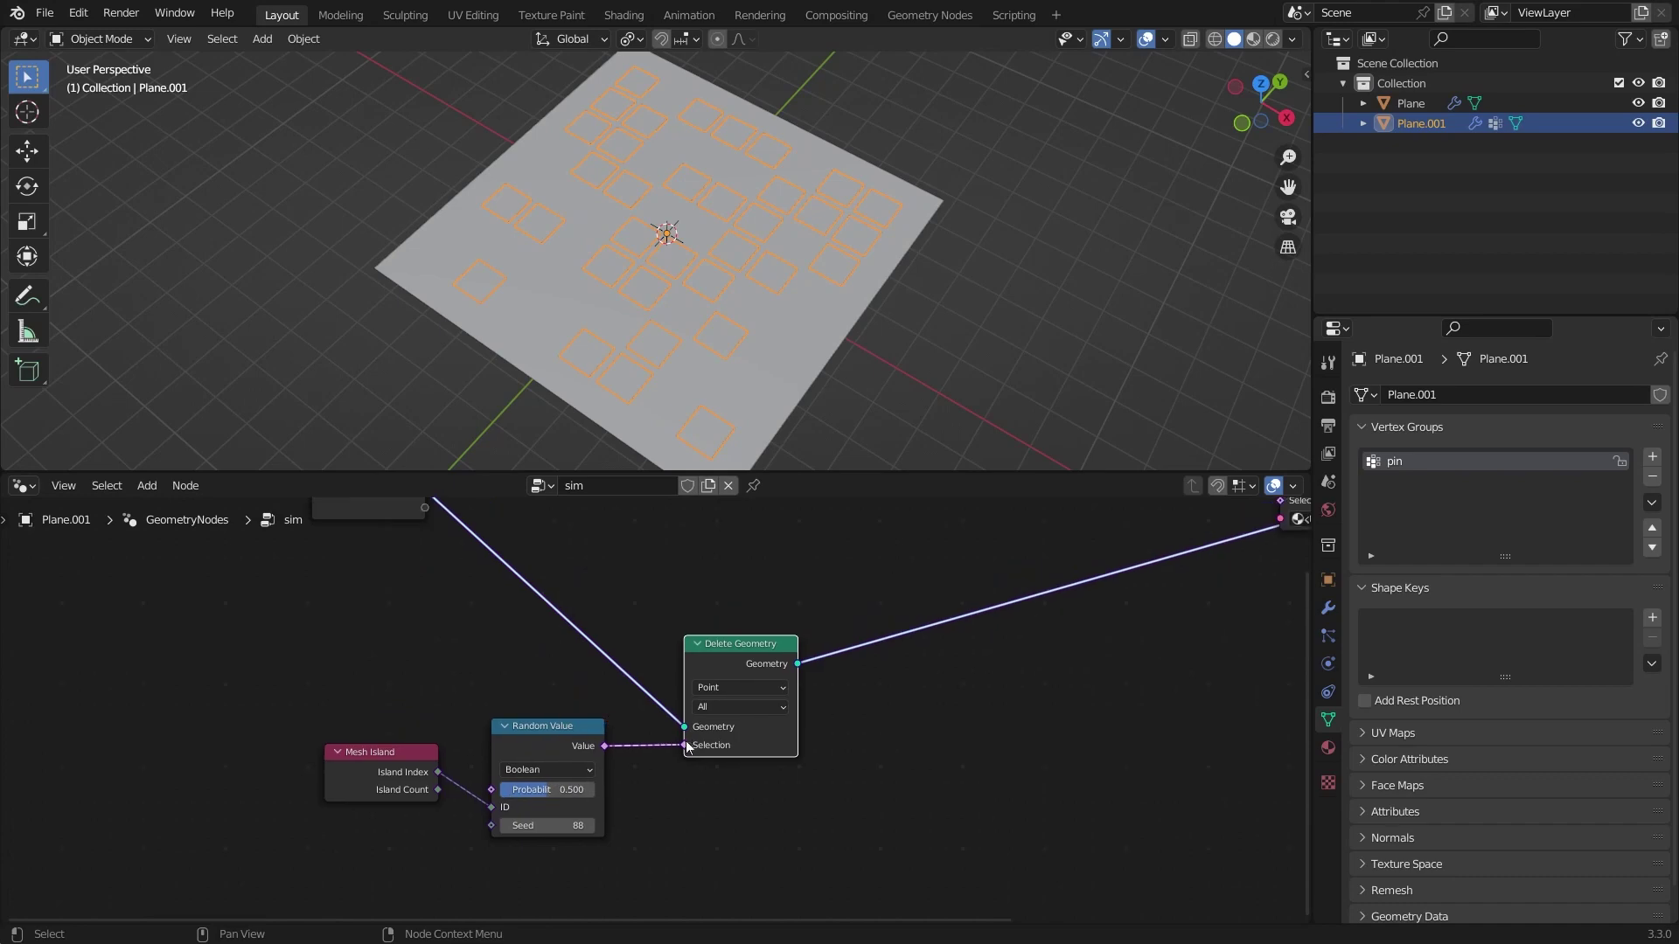
Step: Disconnect the Island Index from the Random Value ID to compare the deletion pattern, and reconnect it
middle_click_drag(484, 730, 512, 705)
left_click_drag(411, 730, 397, 719)
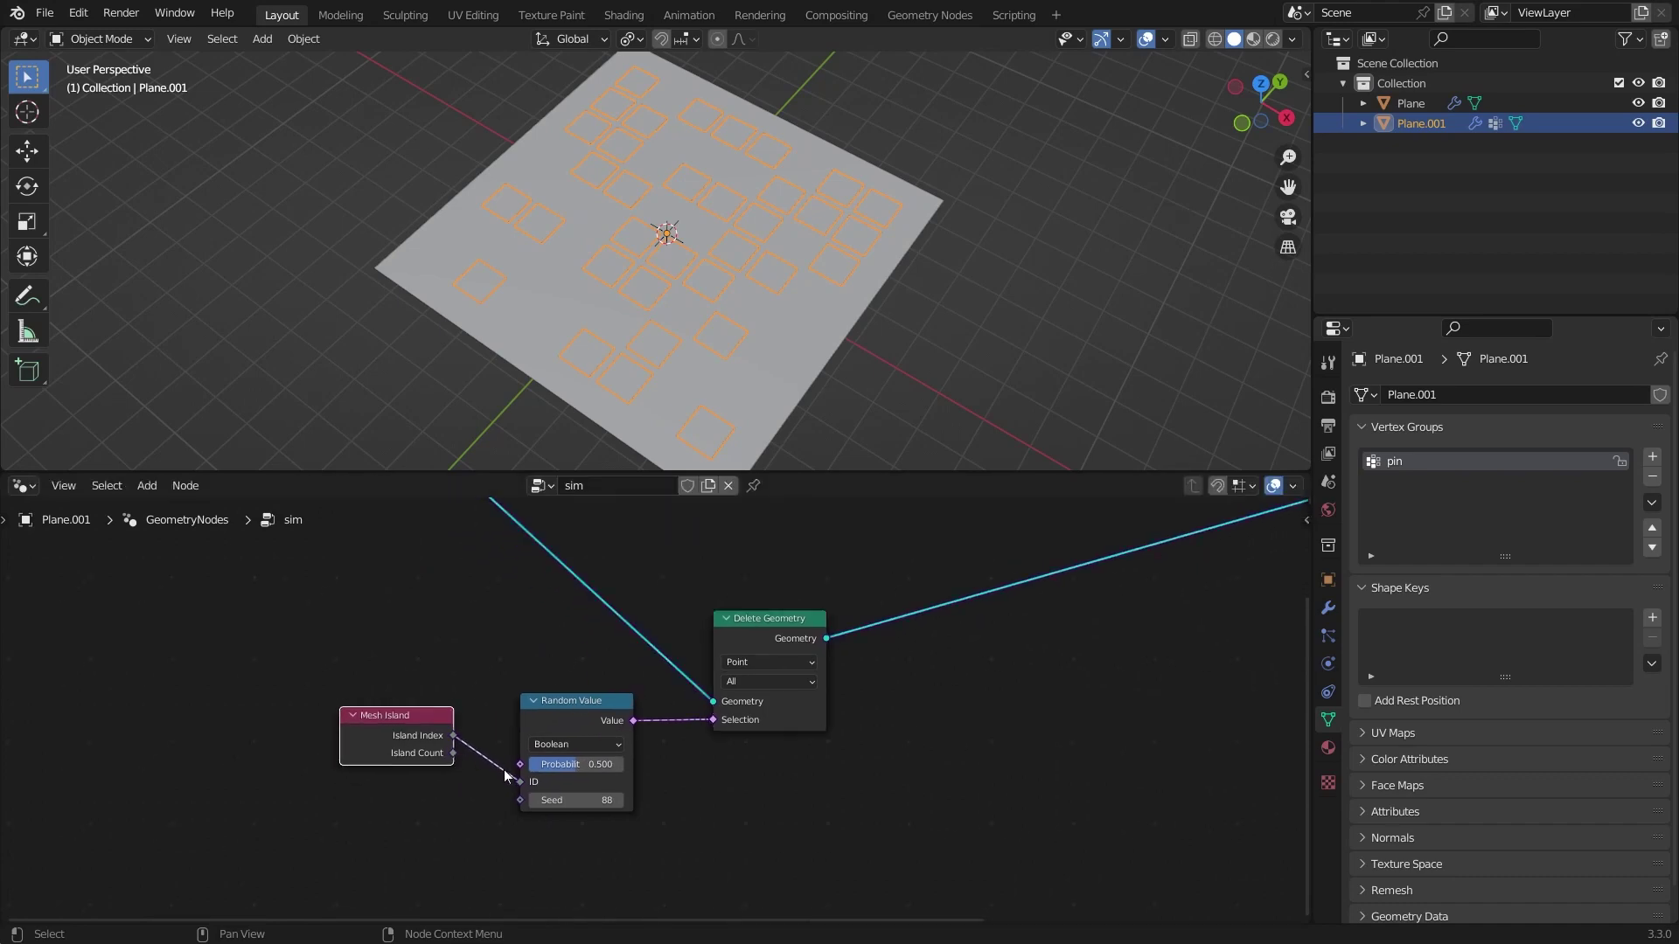
left_click_drag(522, 783, 498, 743)
middle_click_drag(564, 350, 570, 214)
middle_click_drag(591, 331, 650, 307)
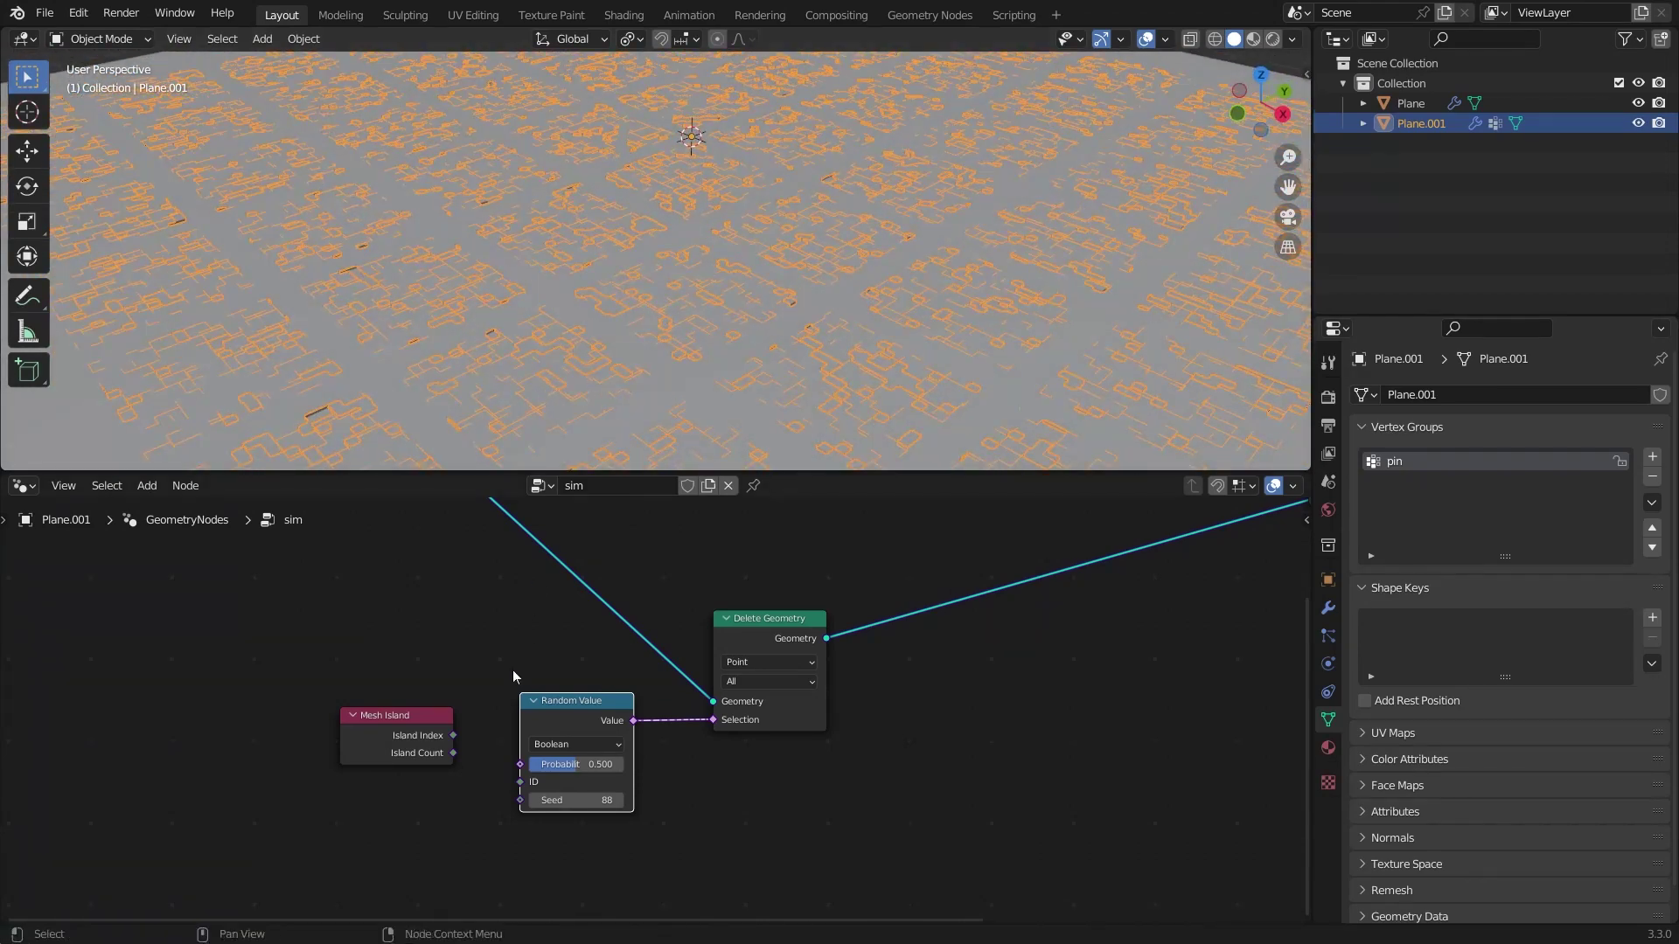
left_click_drag(457, 734, 520, 780)
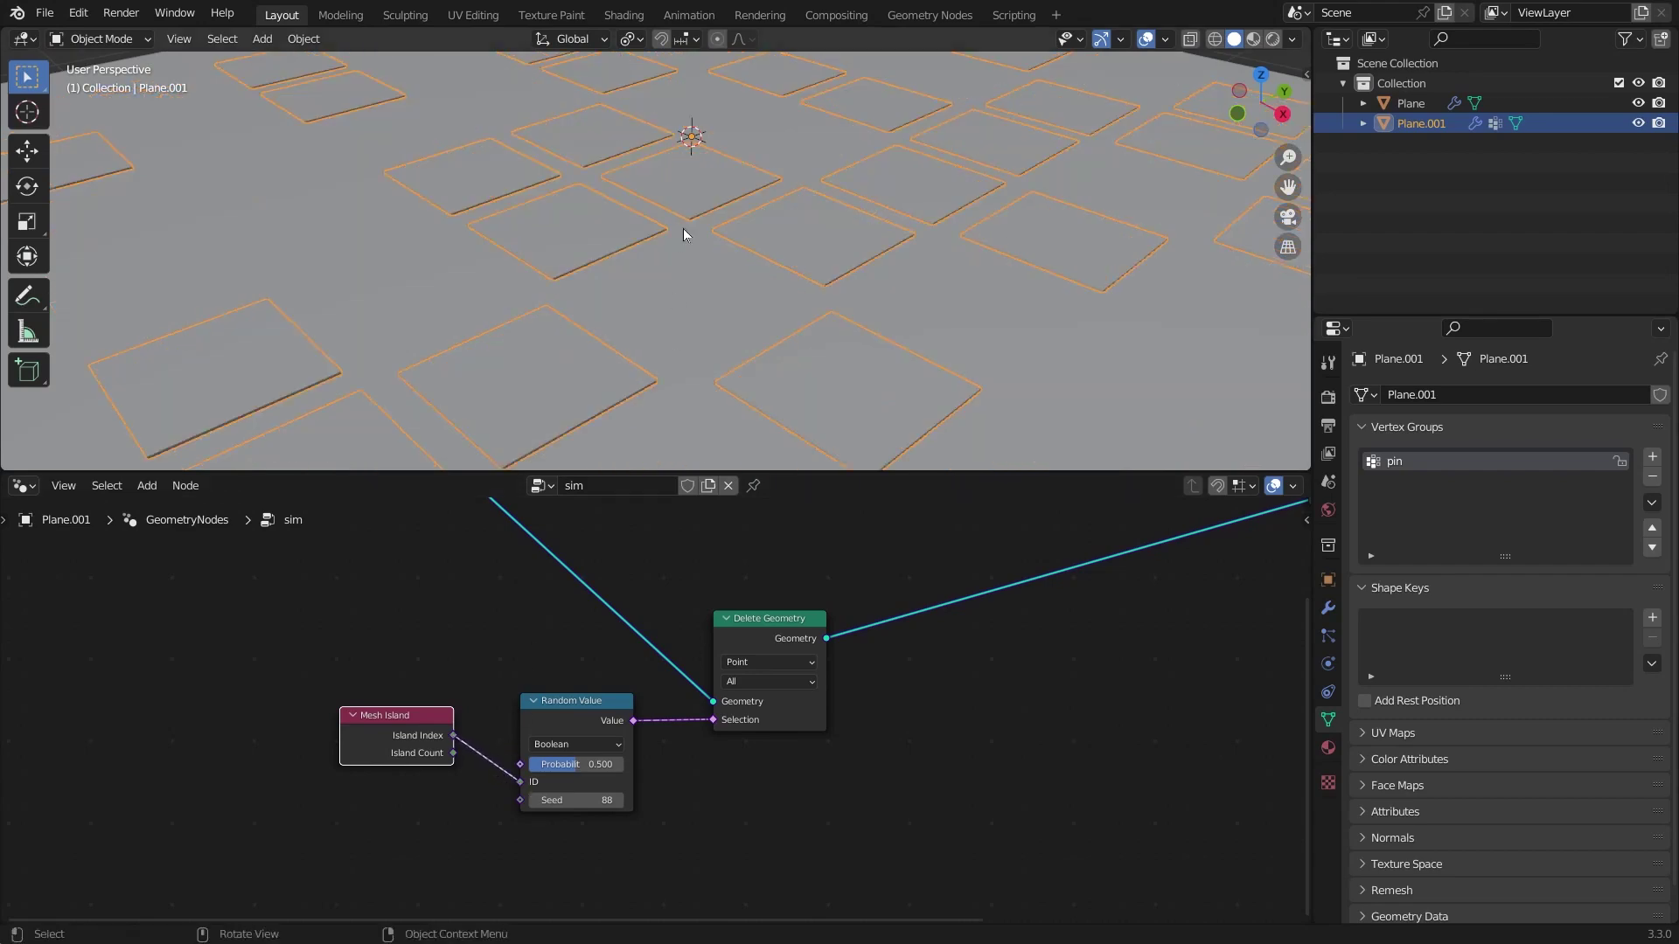
scroll(684, 228, "down", 5)
middle_click_drag(684, 306, 722, 369)
scroll(577, 594, "down", 3)
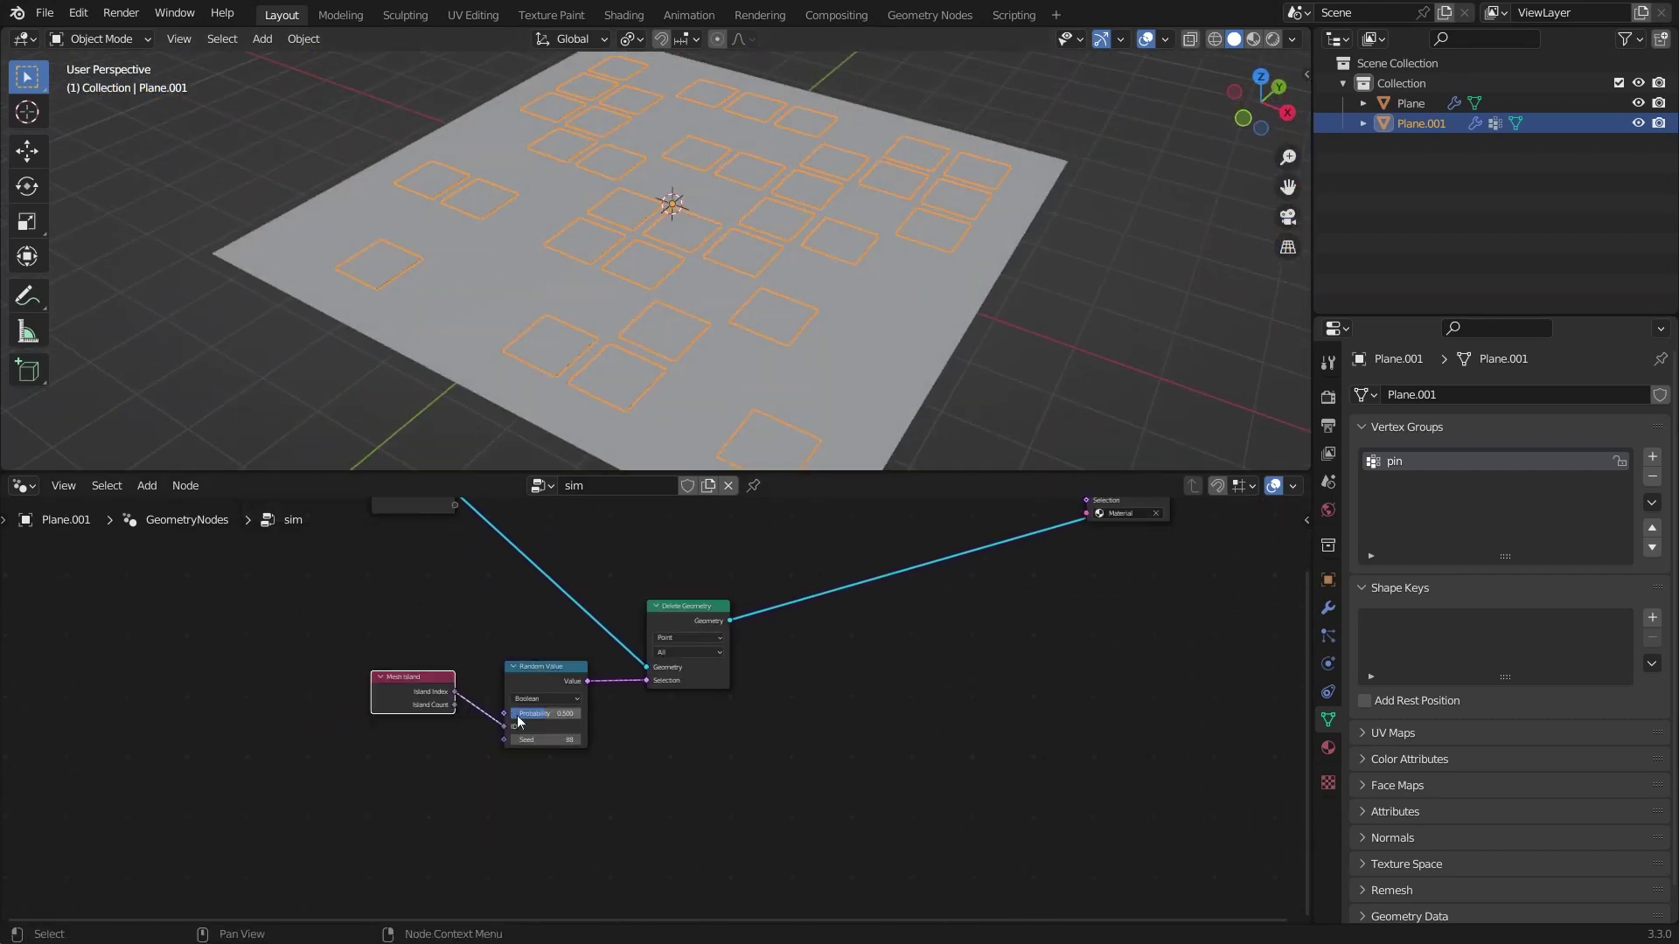
Step: Reconnect Set Material to the Group Output, preview the Delete Geometry result there once more, and undo that preview link
middle_click_drag(568, 654, 534, 799)
middle_click_drag(1063, 563, 1025, 654)
left_click(1014, 663)
left_click_drag(1044, 664, 1157, 689)
left_click_drag(996, 654, 1026, 665)
middle_click_drag(817, 714, 884, 644)
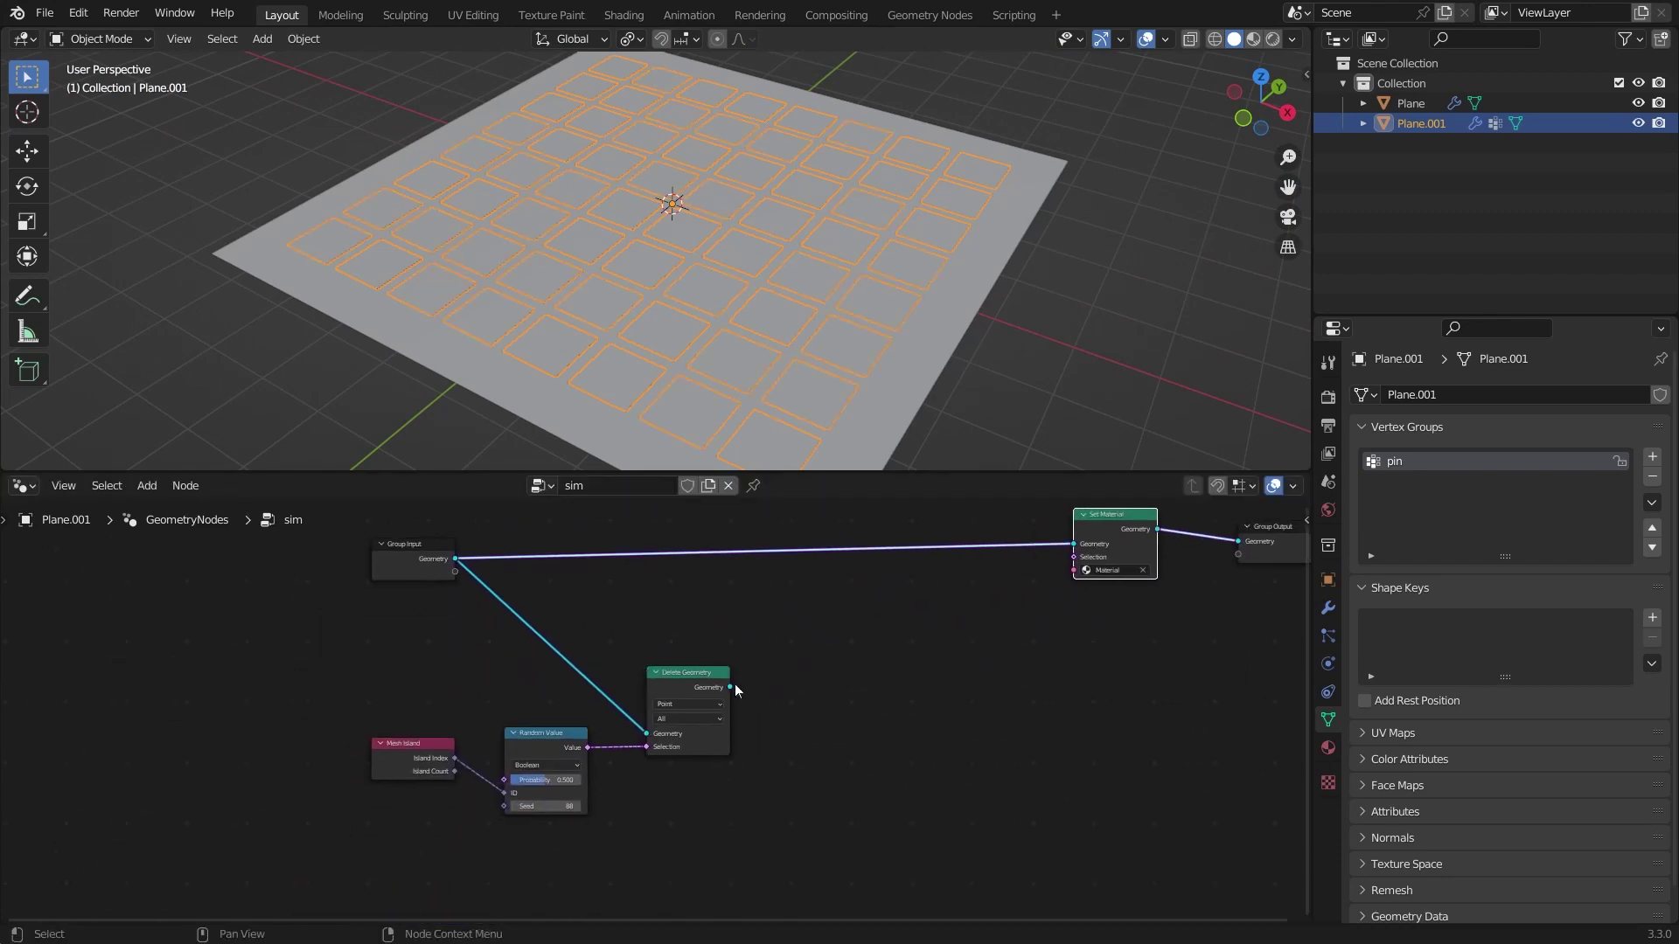
left_click_drag(729, 688, 1242, 542)
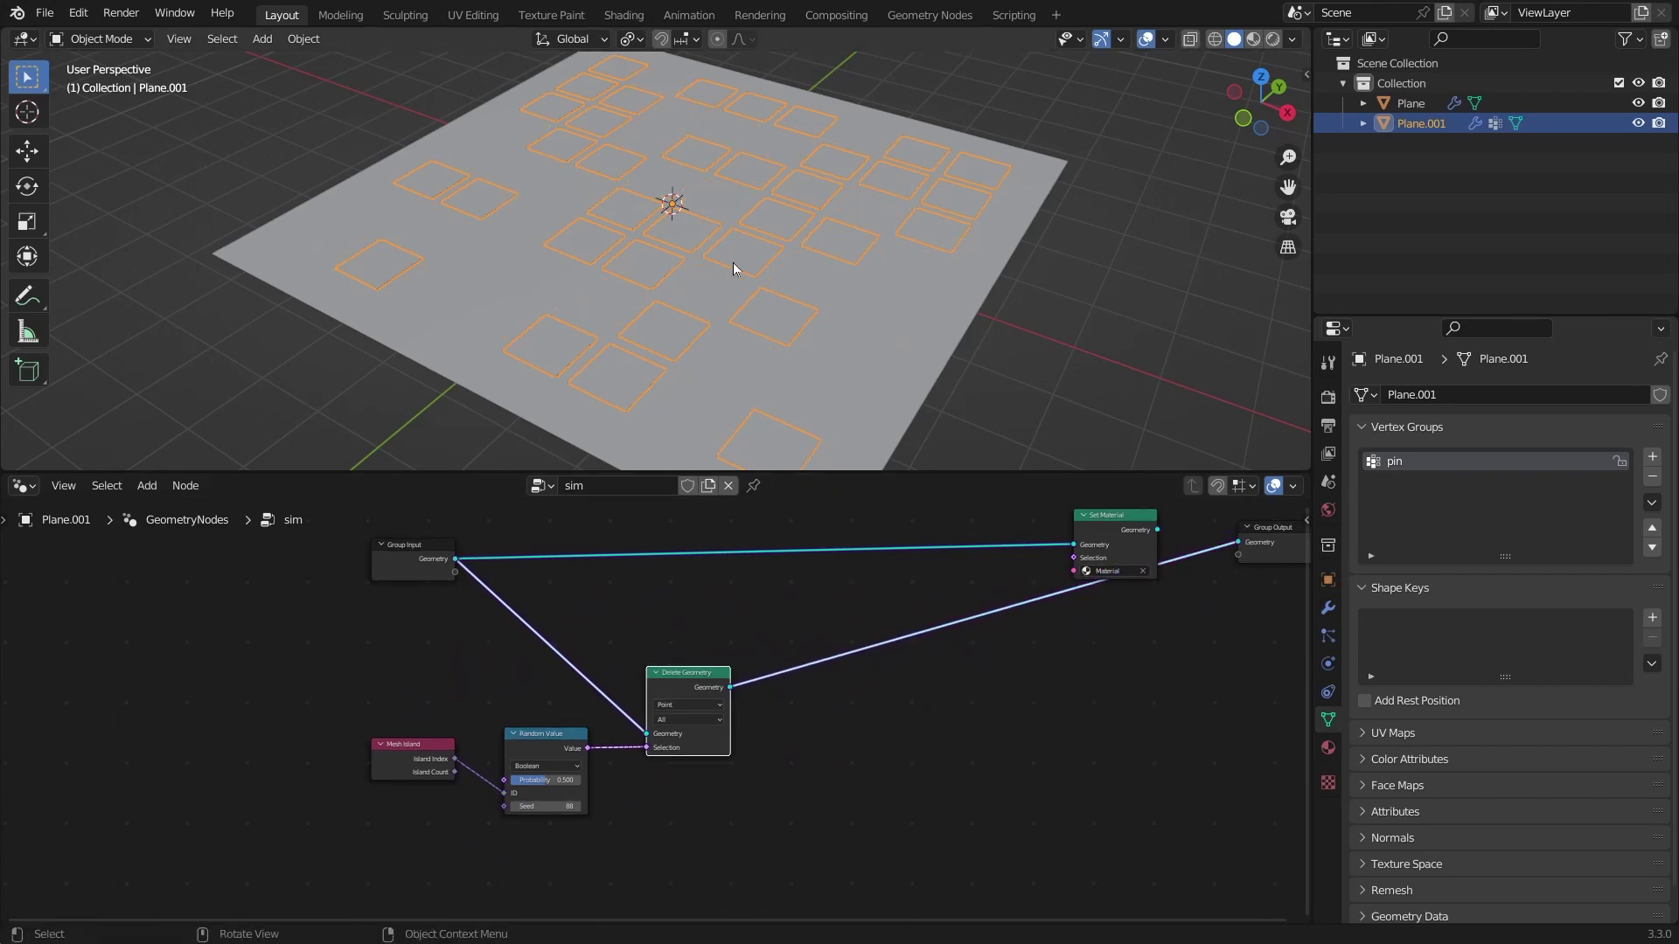
key("ctrl+z")
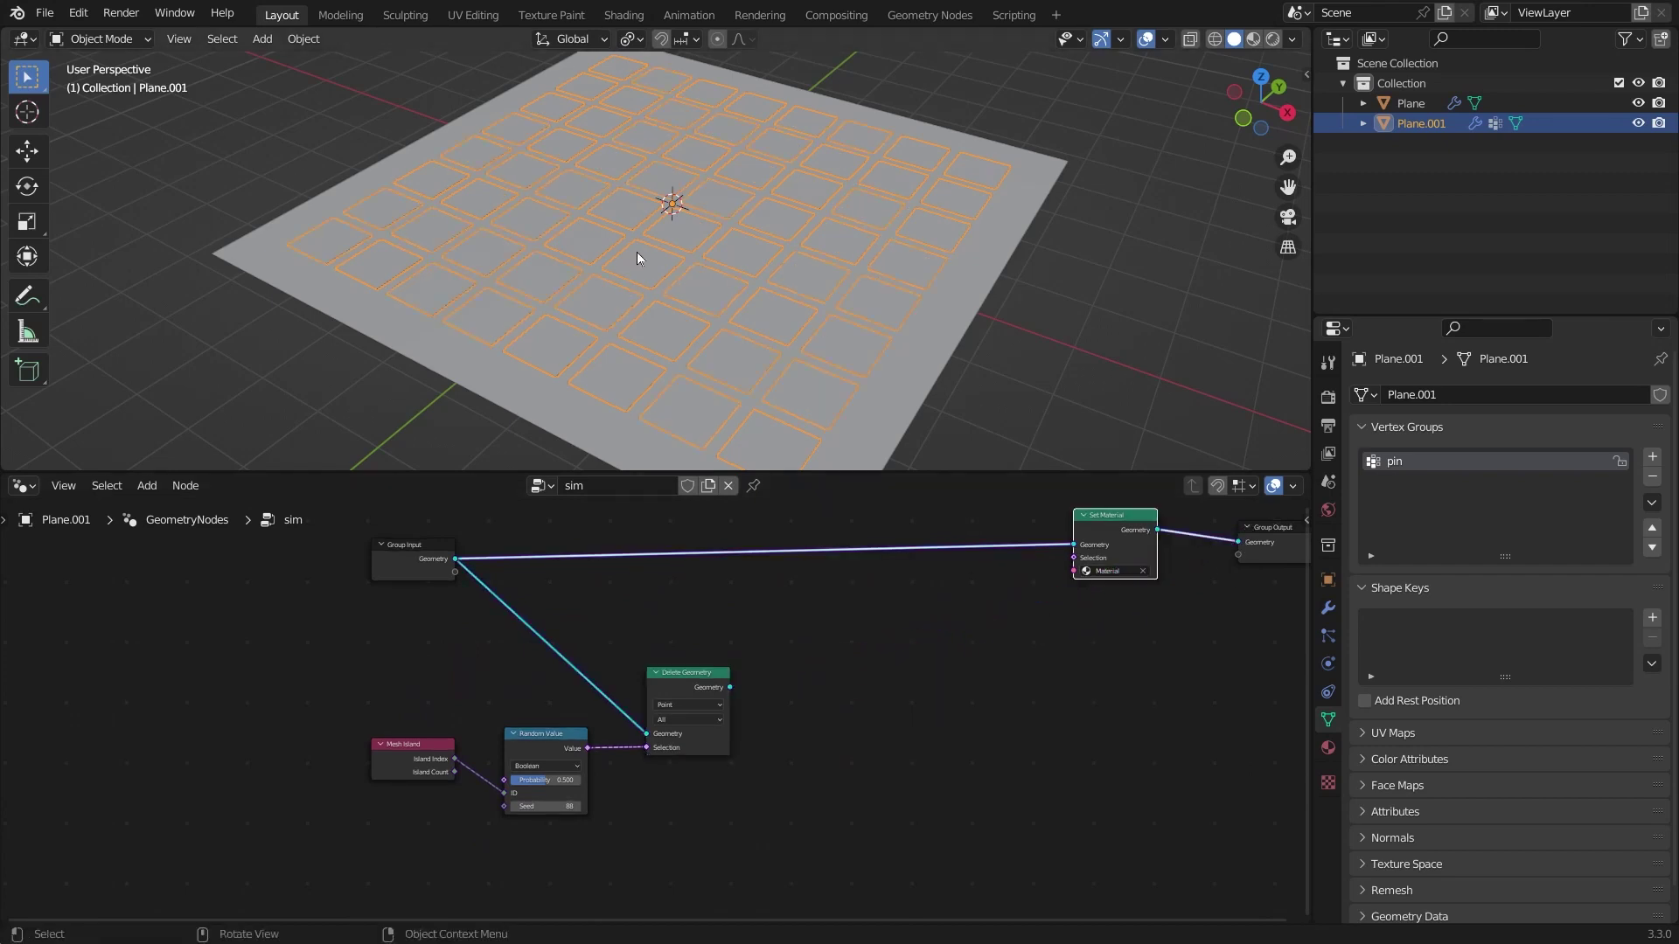
Step: Add a Geometry Proximity node with the Delete Geometry output as its target
middle_click_drag(737, 694, 664, 736)
left_click_drag(656, 730, 791, 704)
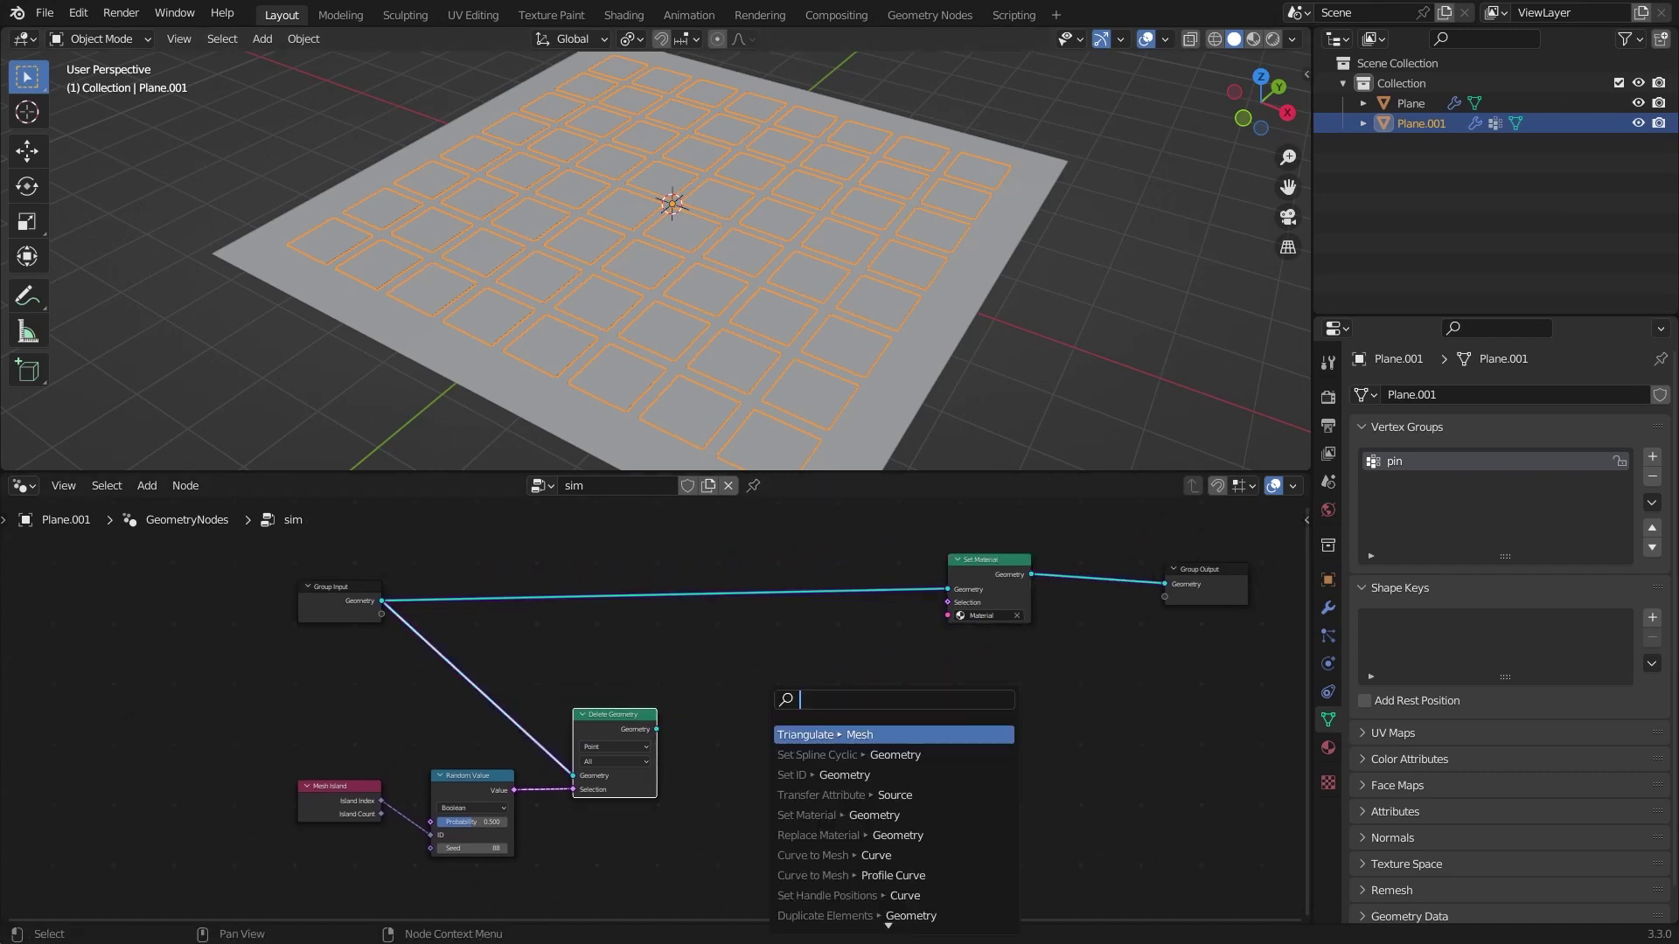
type("pro")
key("Return")
left_click(820, 703)
middle_click_drag(820, 703, 675, 699)
scroll(674, 699, "up", 4)
Step: Add a ColorRamp node driven by the Geometry Proximity distance
left_click_drag(741, 724, 802, 737)
type("colo")
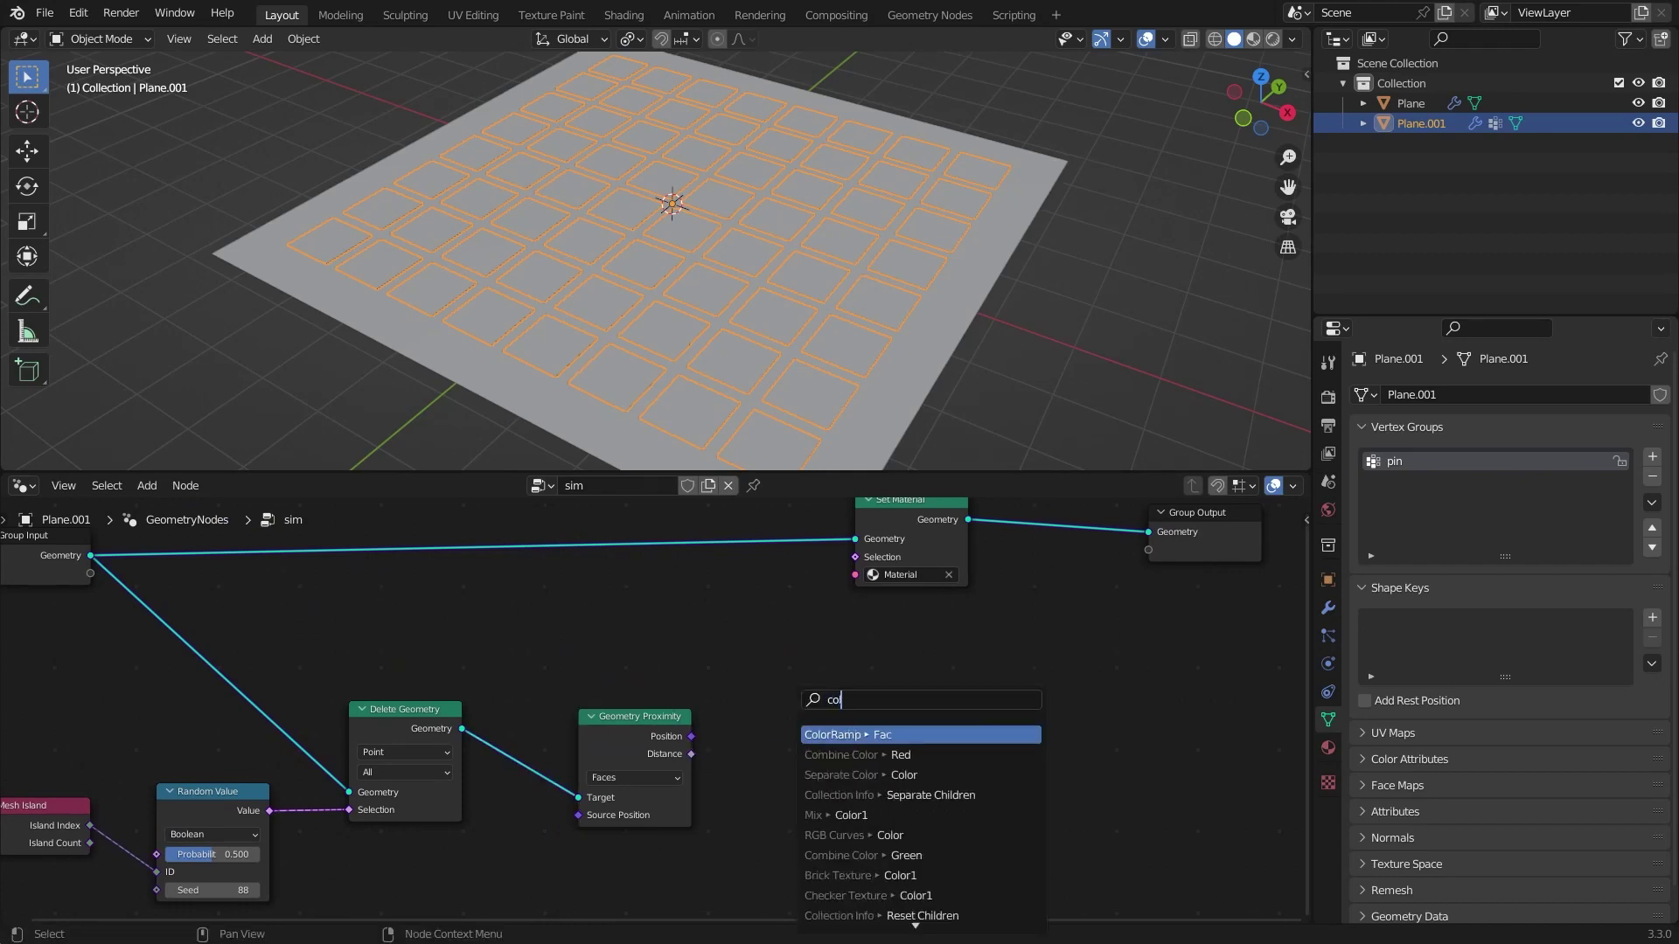
key("Return")
left_click(852, 695)
mouse_move(840, 704)
middle_mouse_down()
mouse_move(794, 631)
mouse_move(798, 710)
mouse_move(835, 707)
middle_mouse_up()
middle_click_drag(836, 707, 726, 683, "ctrl")
Step: Change the node area to the Shader Editor and assign the existing "Material" to the squares
left_click(22, 486)
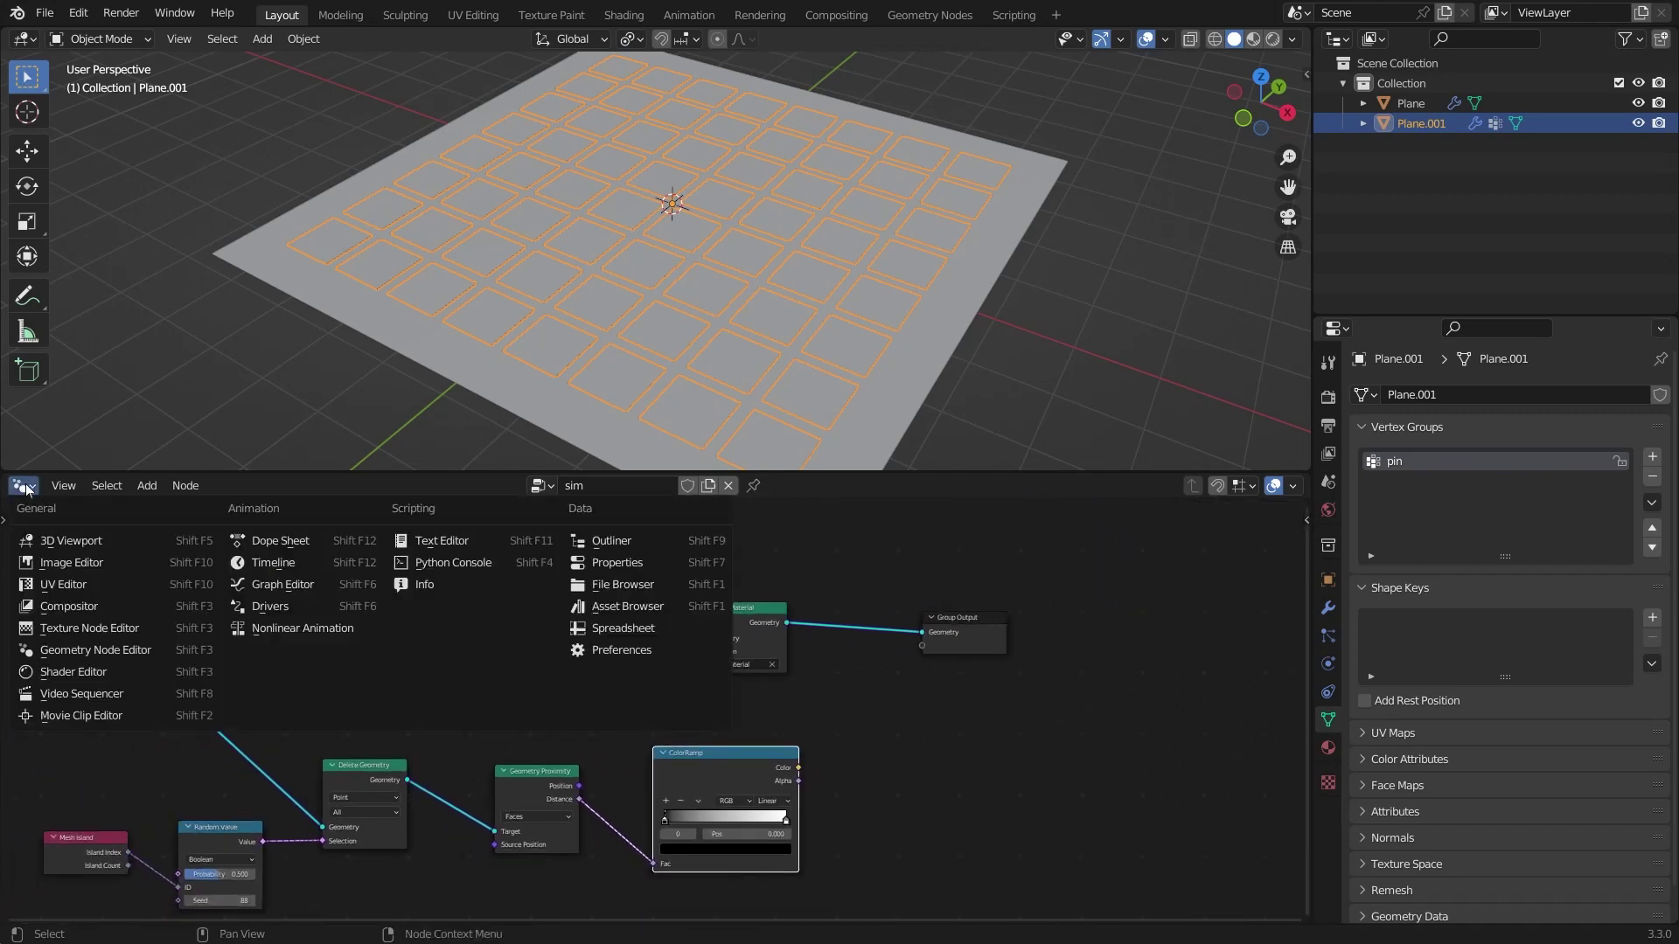
left_click(79, 678)
left_click(611, 485)
left_click(621, 515)
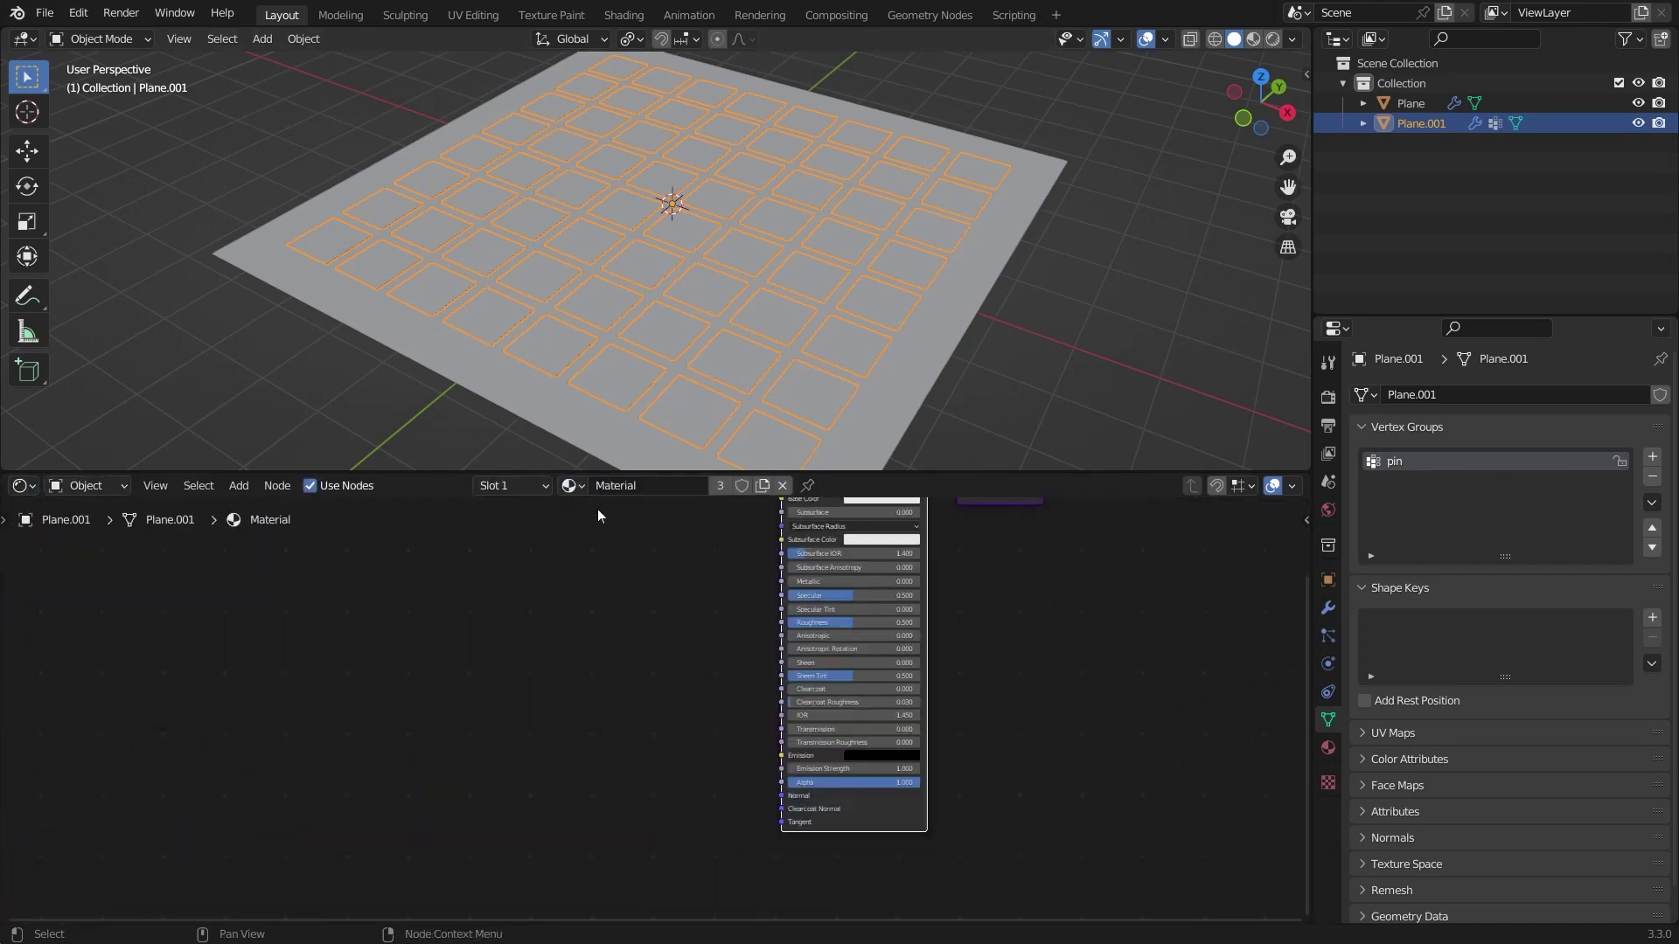
Step: Add an Attribute node to the material and set its attribute name to "x"
key("shift+a")
left_click(611, 606)
type("at")
left_click(640, 638)
left_click(626, 632)
scroll(625, 635, "up", 2)
middle_click_drag(624, 635, 651, 598)
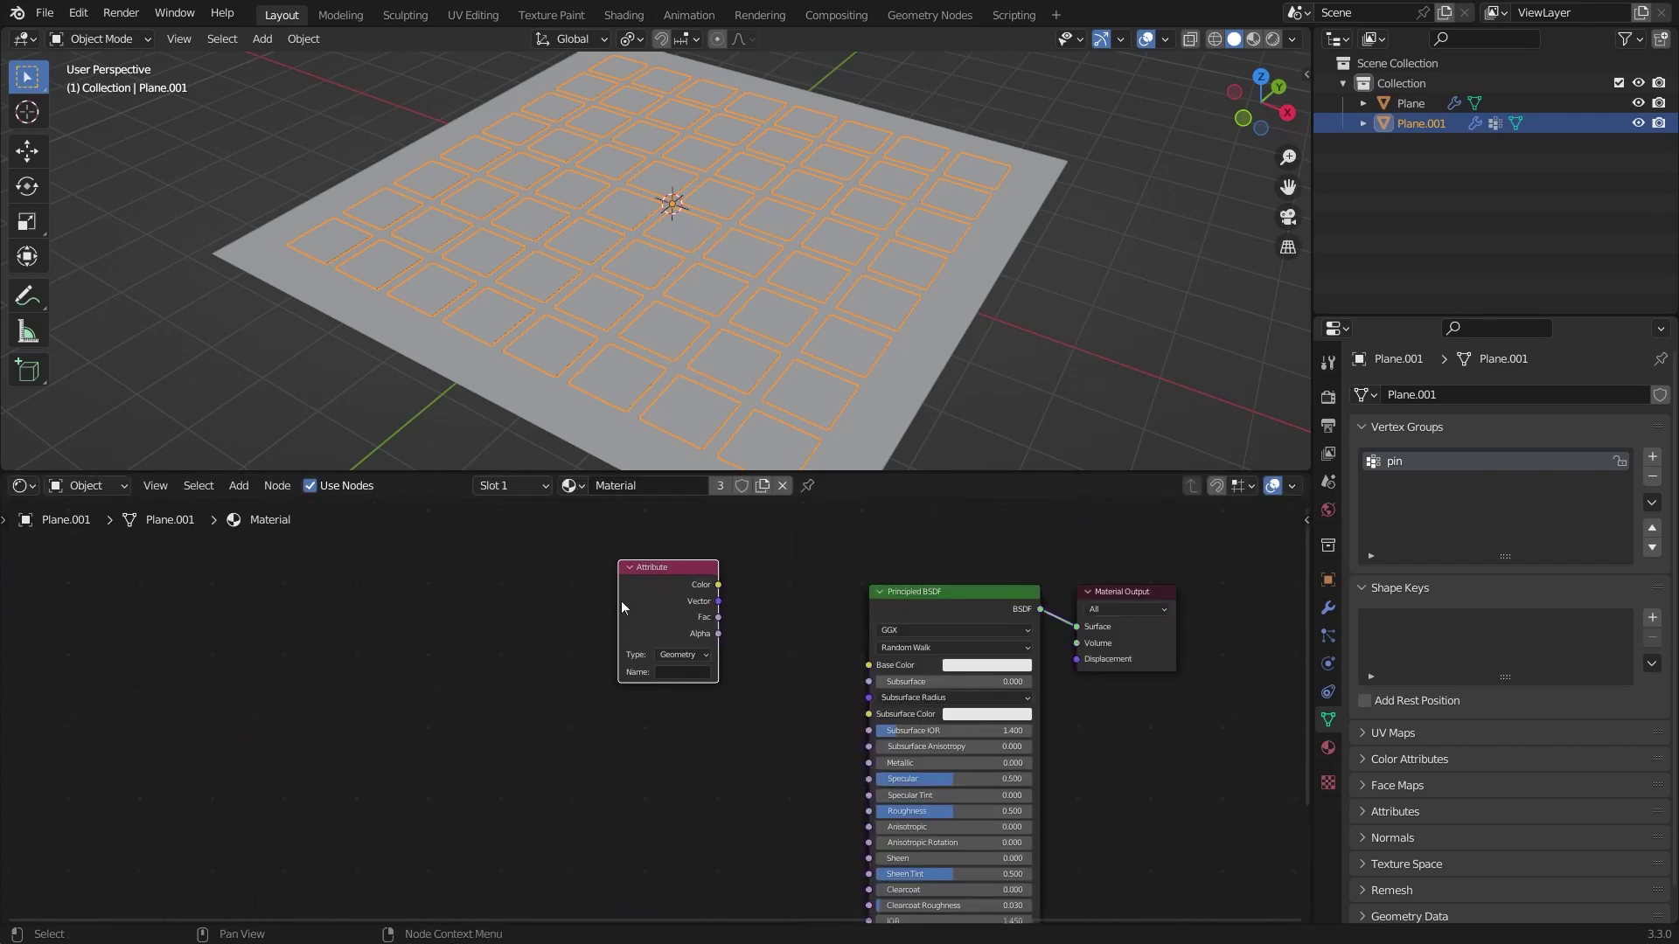
scroll(612, 600, "up", 2)
left_click(641, 730)
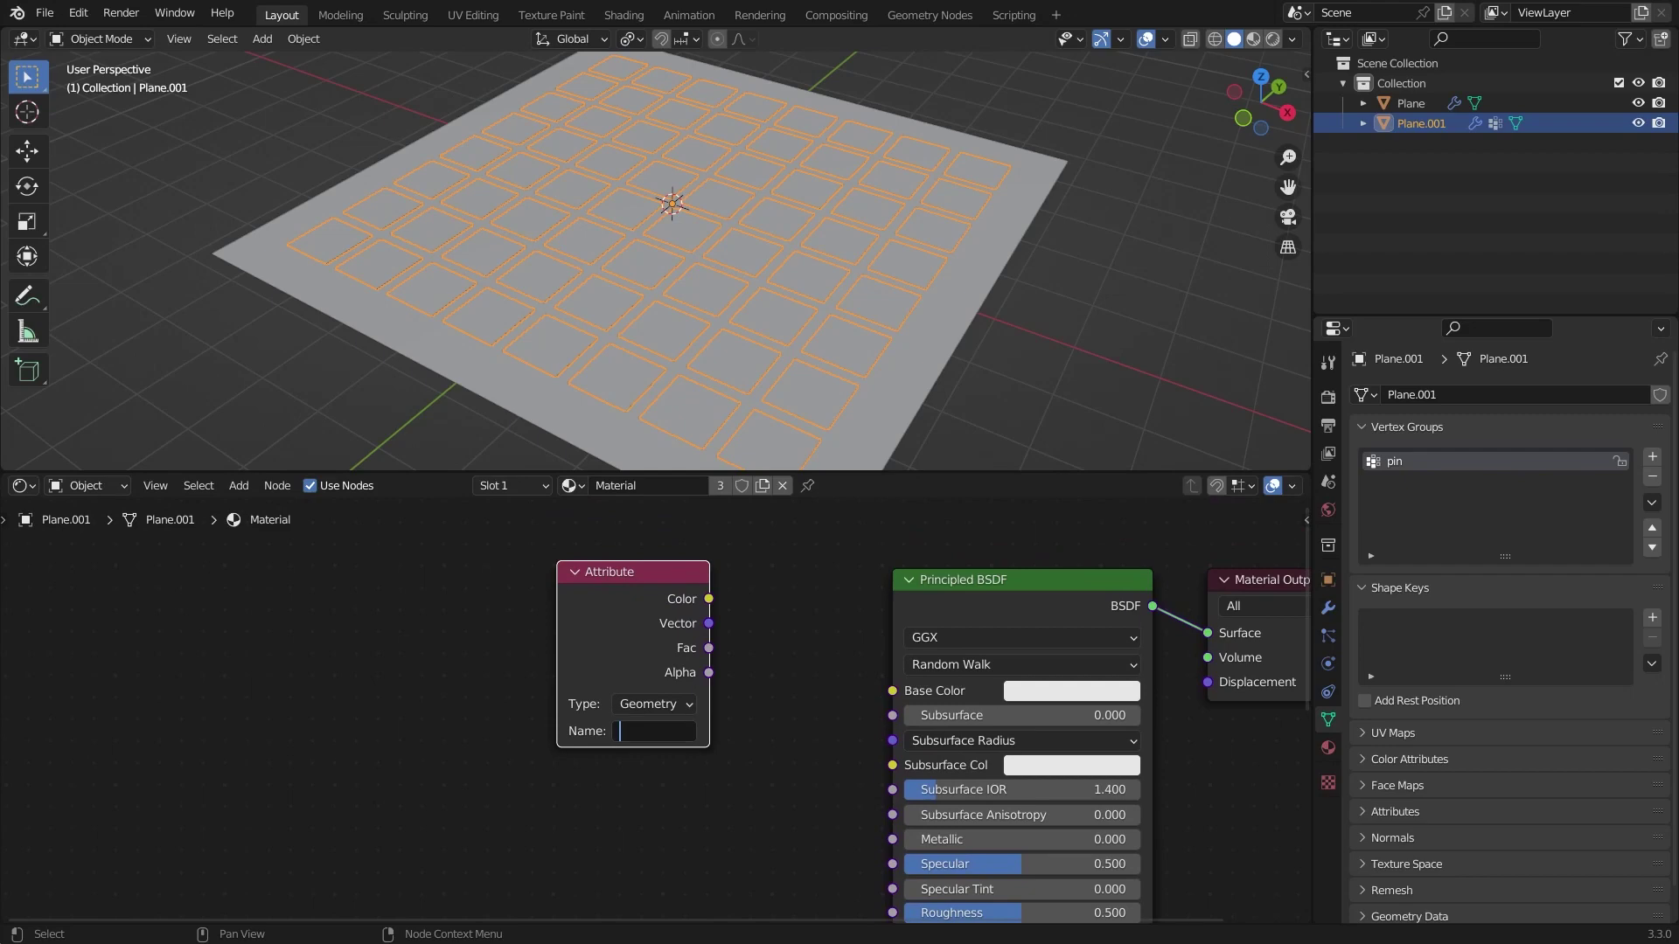
middle_click_drag(495, 574, 502, 578)
Step: Link the Attribute color directly to the material's Surface output and show the viewport in Material Preview
left_click(616, 627, "ctrl+shift")
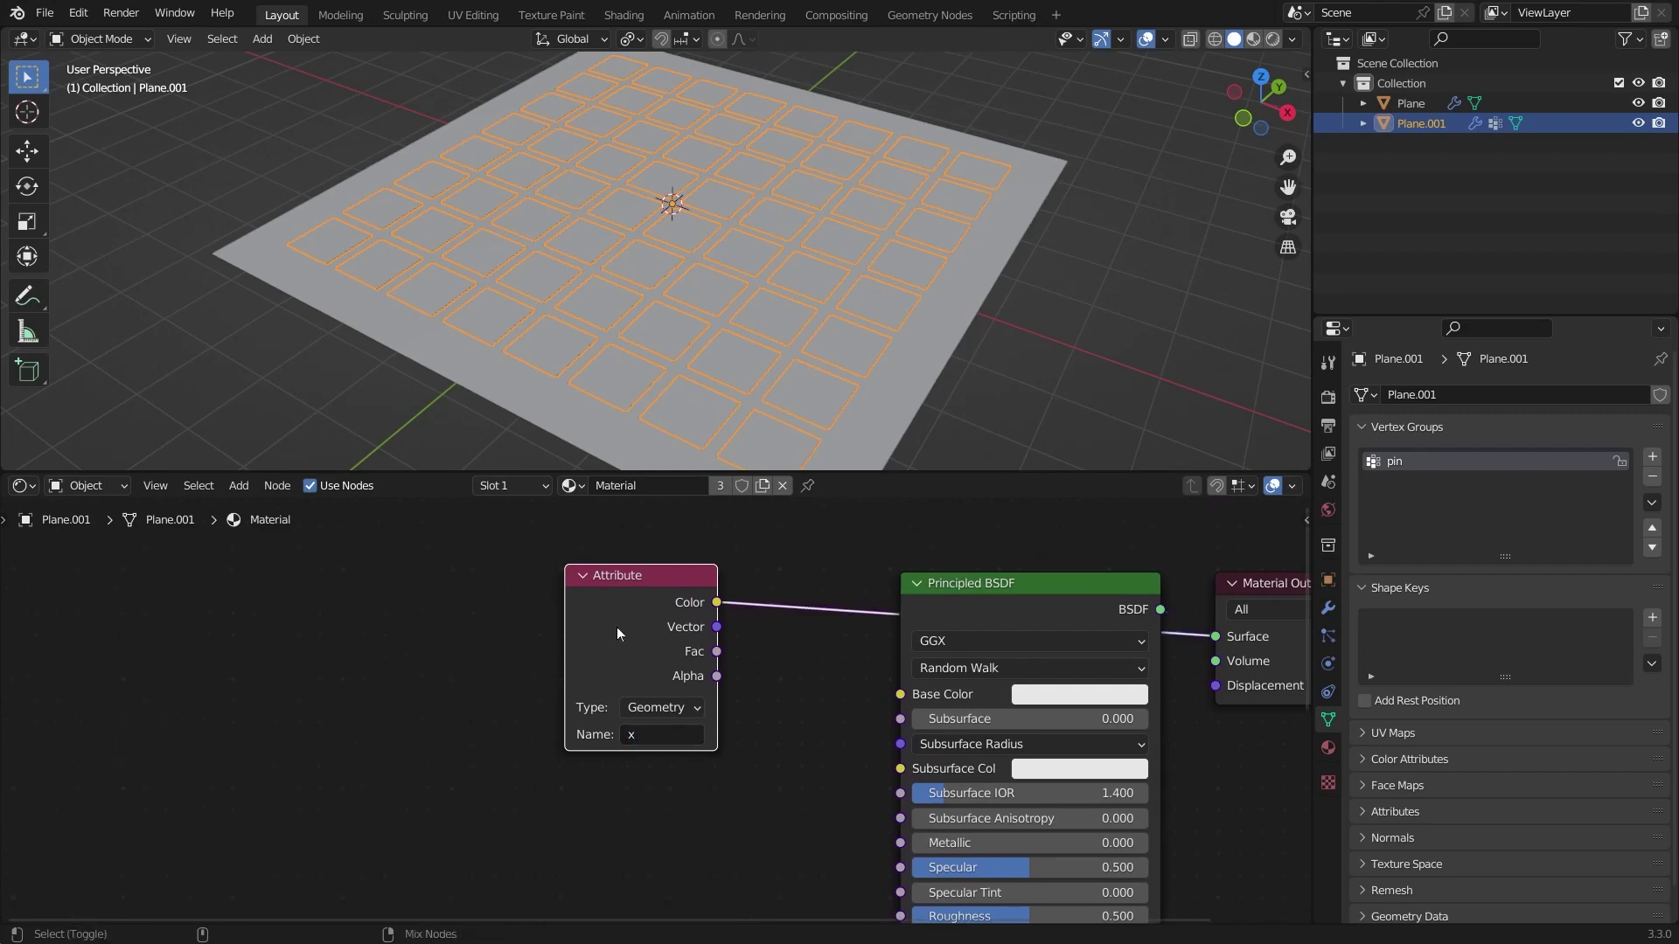
left_click(1252, 38)
middle_click_drag(881, 298, 821, 298)
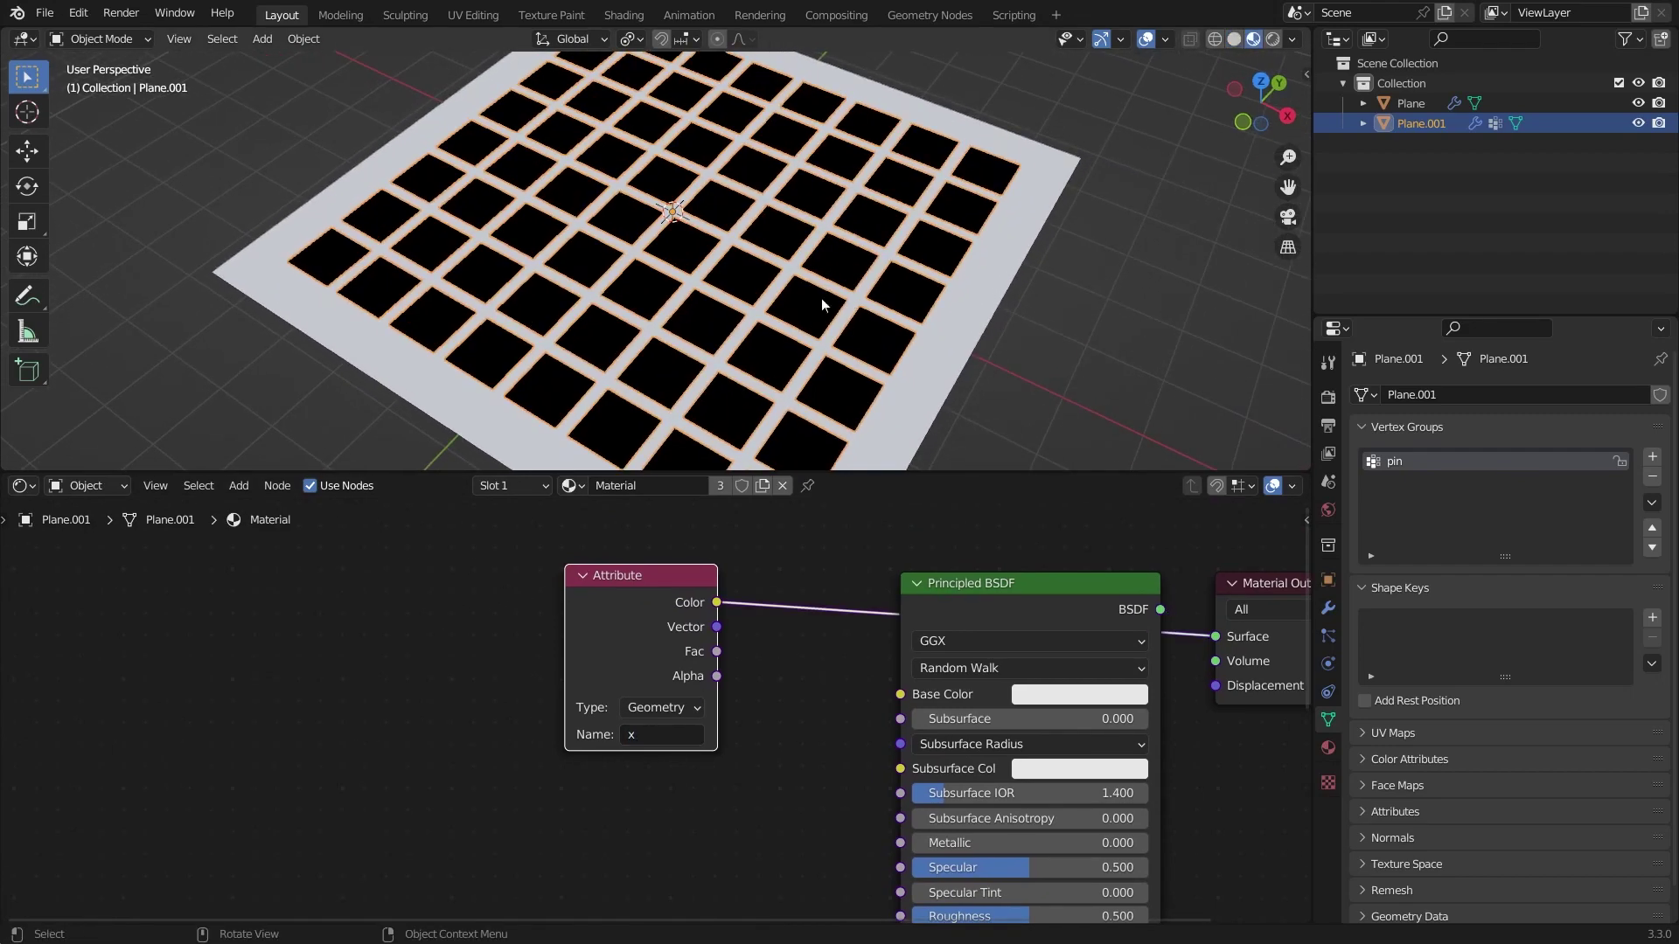
Step: Return the node area to the Geometry Node Editor and connect the ColorRamp color to a new Group Output socket
left_click(24, 486)
key("g")
middle_click_drag(588, 611, 458, 491)
scroll(664, 712, "down", 6)
middle_click_drag(613, 786, 677, 587)
middle_click_drag(686, 668, 619, 709)
left_click_drag(934, 618, 965, 611)
scroll(794, 700, "up", 2)
left_click_drag(752, 765, 947, 603)
Step: Rename the node group's Color output to "pinning"
left_click(1328, 608)
left_click(1377, 515)
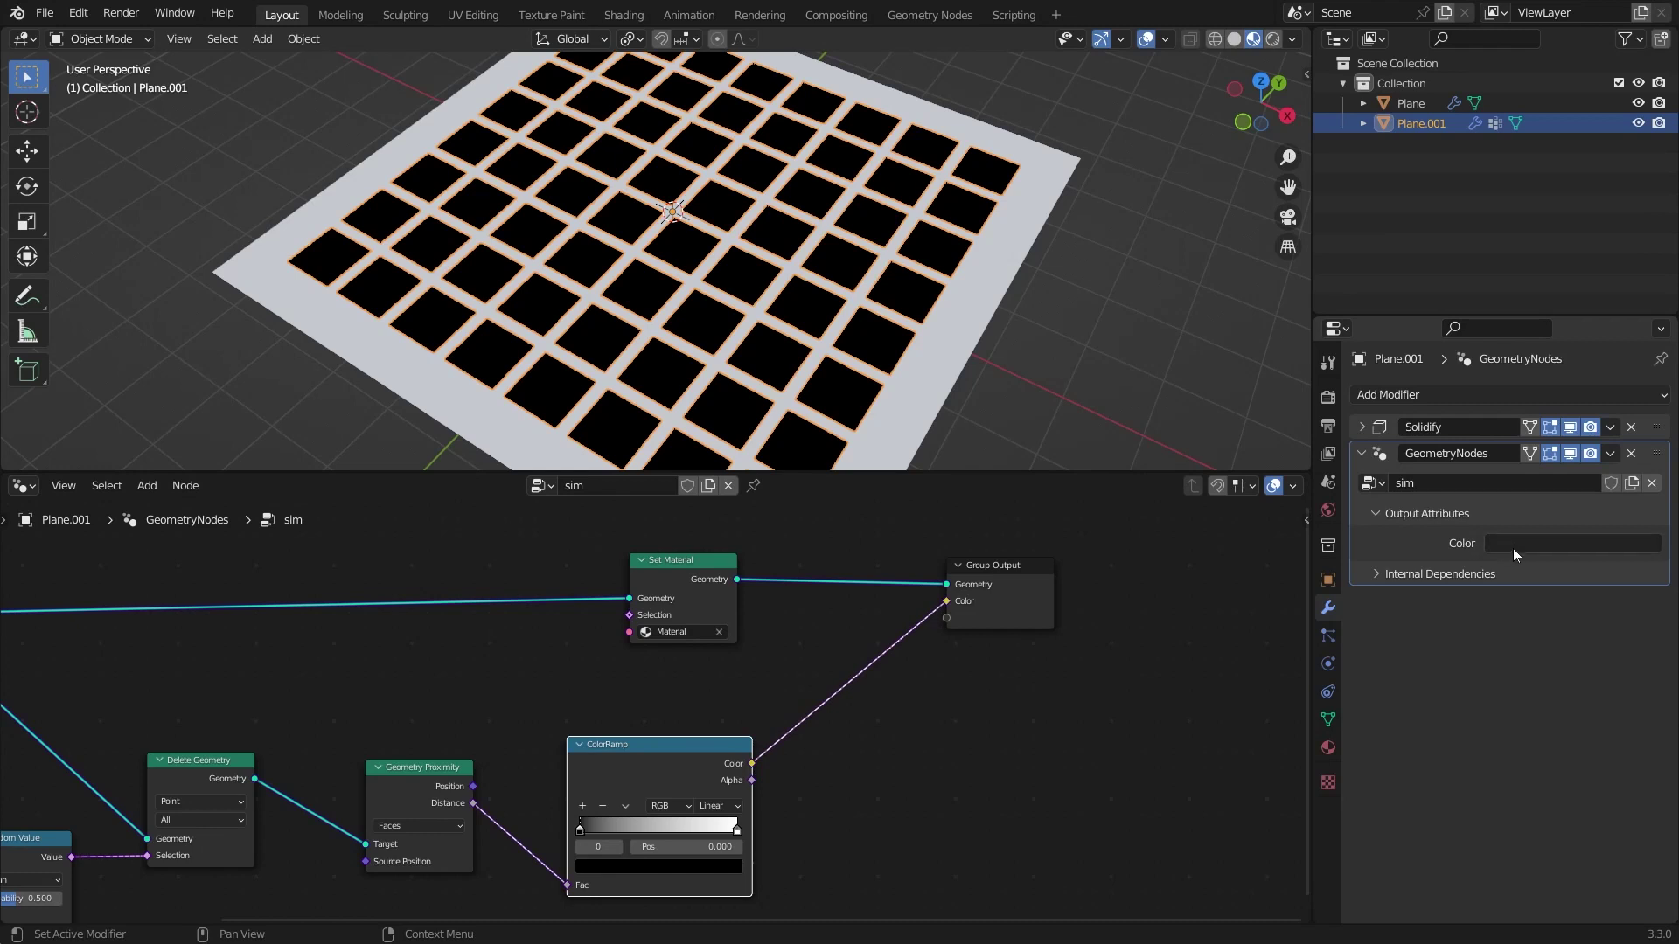
key("n")
left_click(1299, 656)
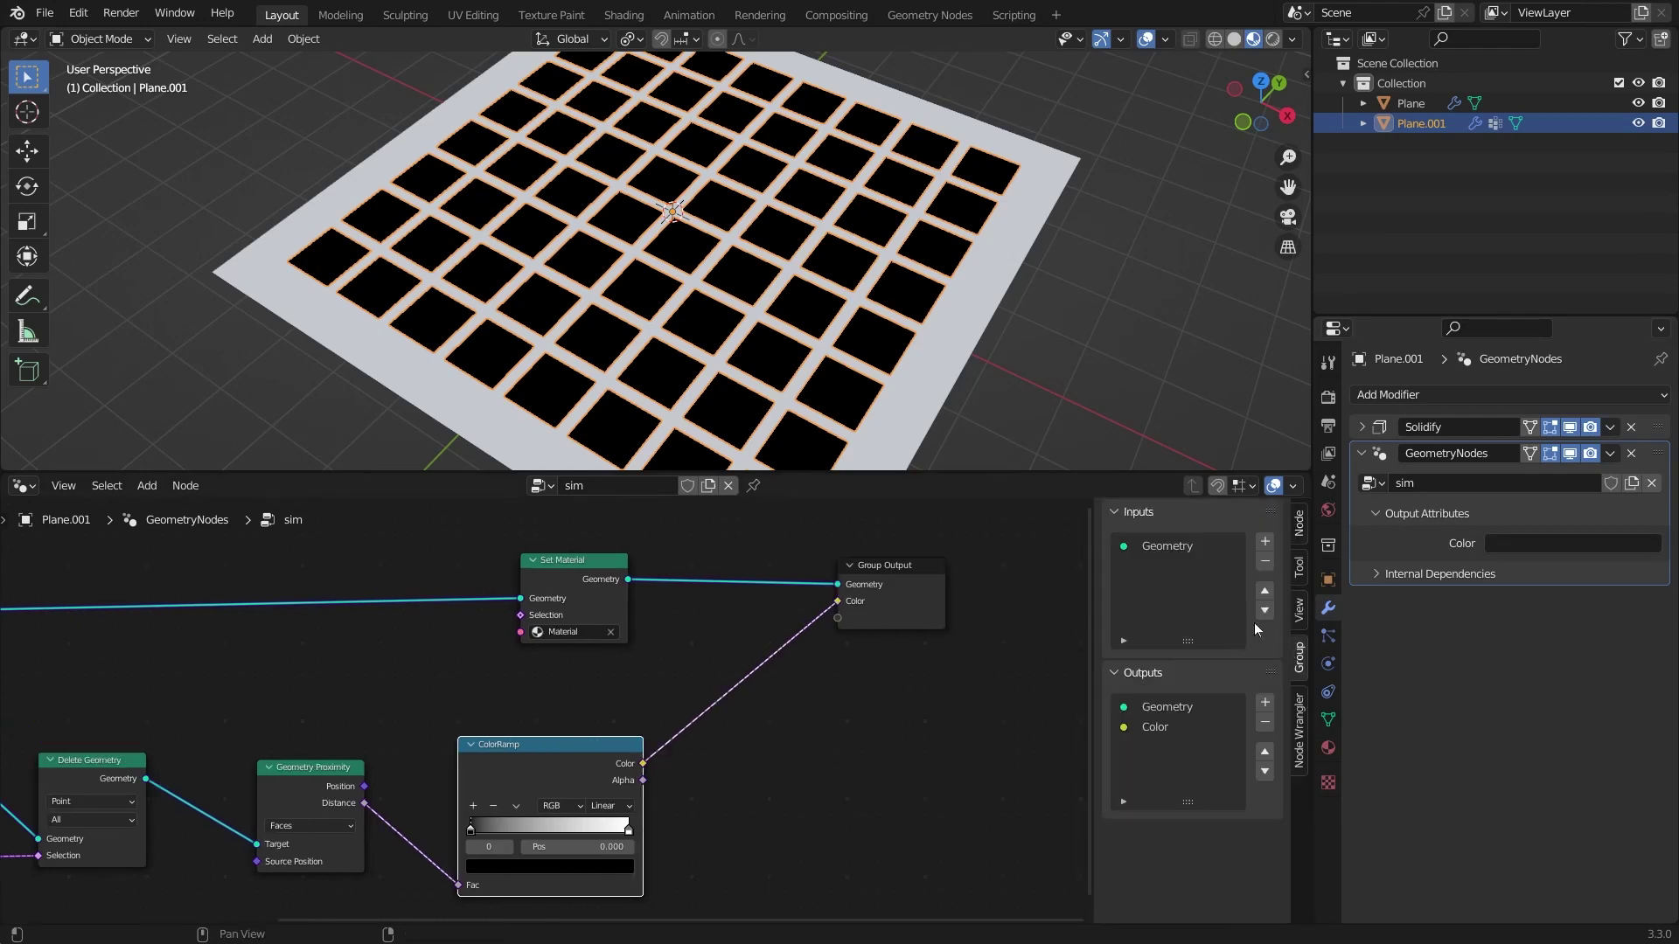
left_click(1173, 729)
middle_click_drag(1172, 731, 1171, 661)
double_click(1163, 658)
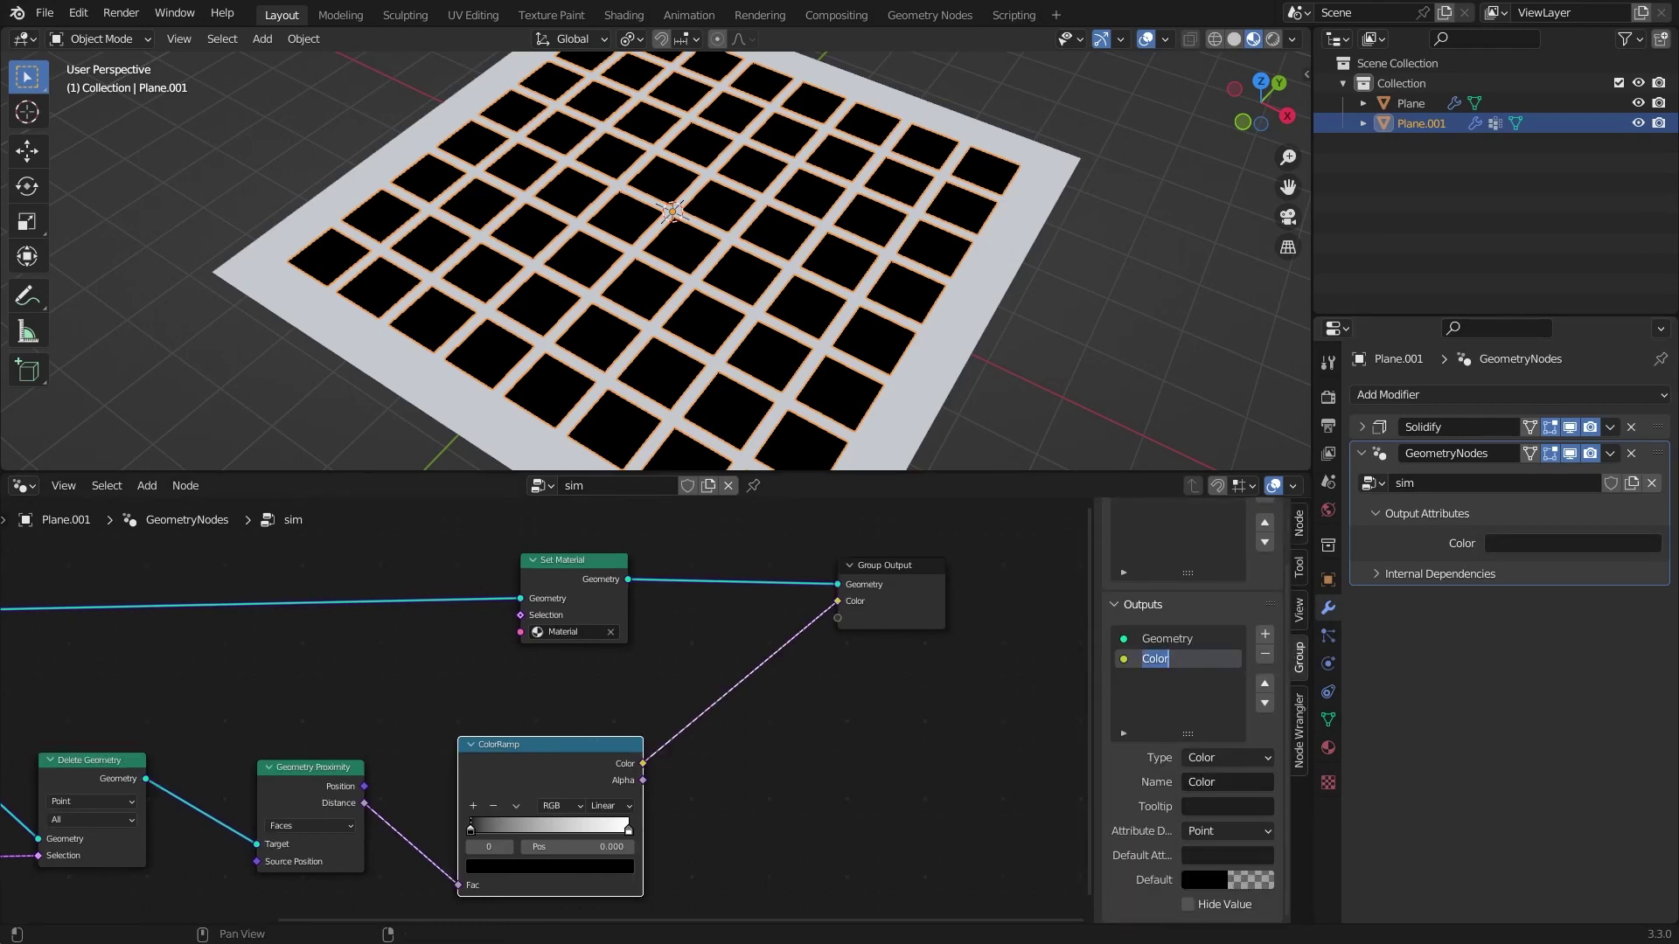
type("pinning")
key("Return")
Step: Assign the existing "pin" vertex group as the pinning output attribute of the GeometryNodes modifier
left_click(1513, 542)
key("Down")
key("Down")
key("Down")
key("Down")
key("Down")
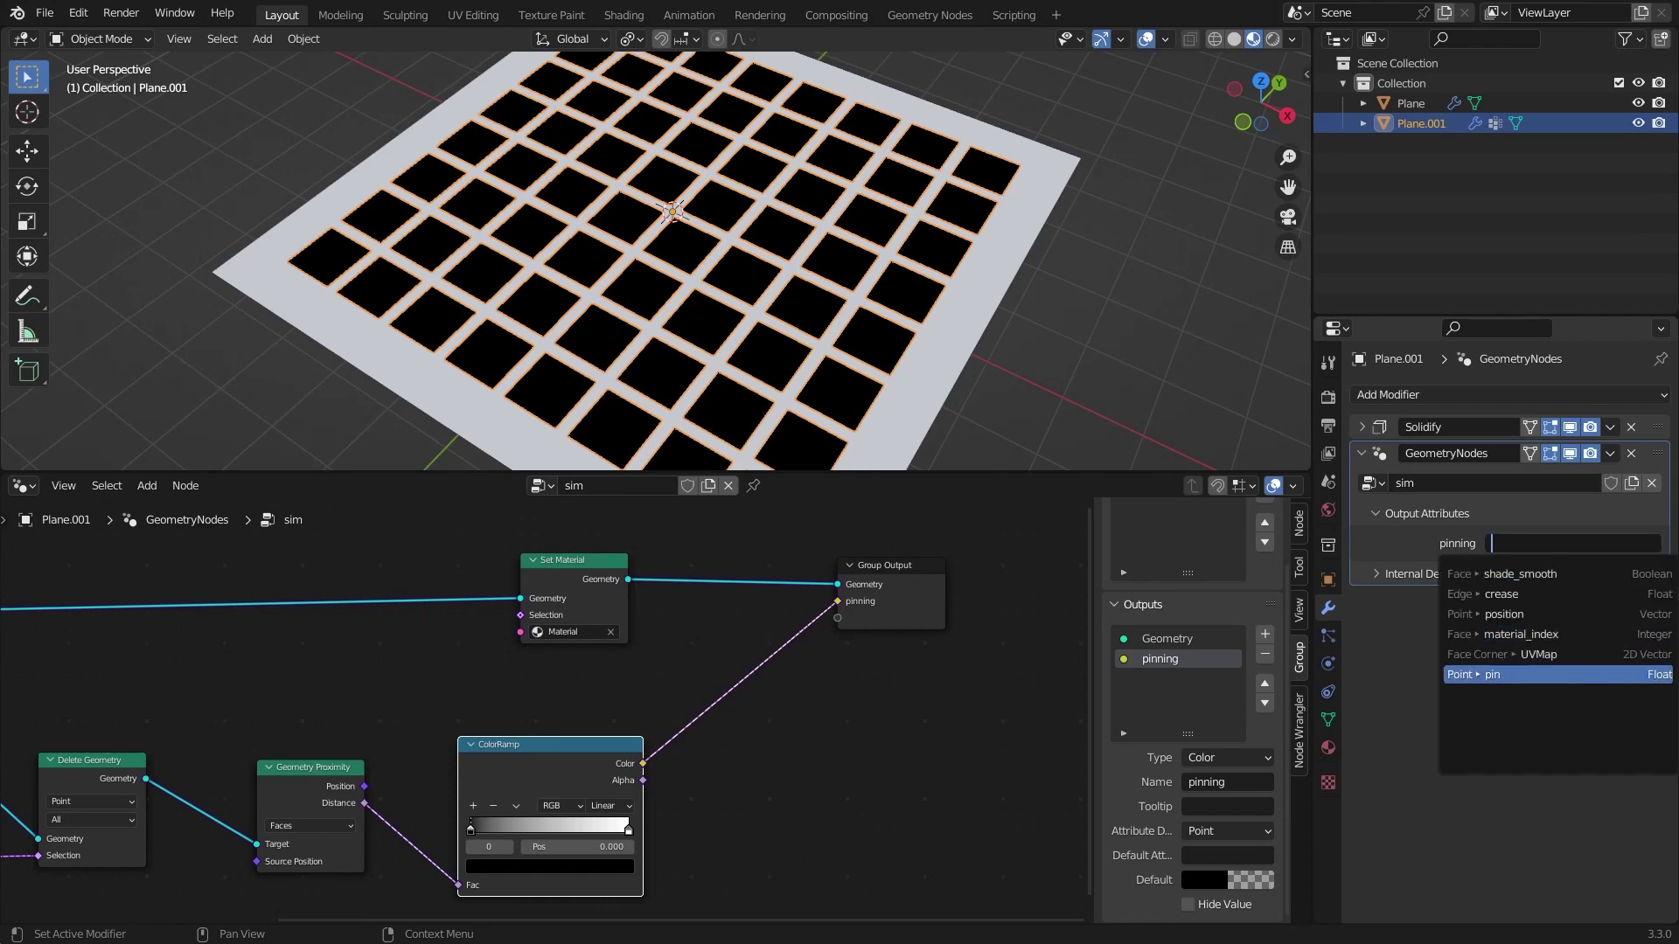
key("Return")
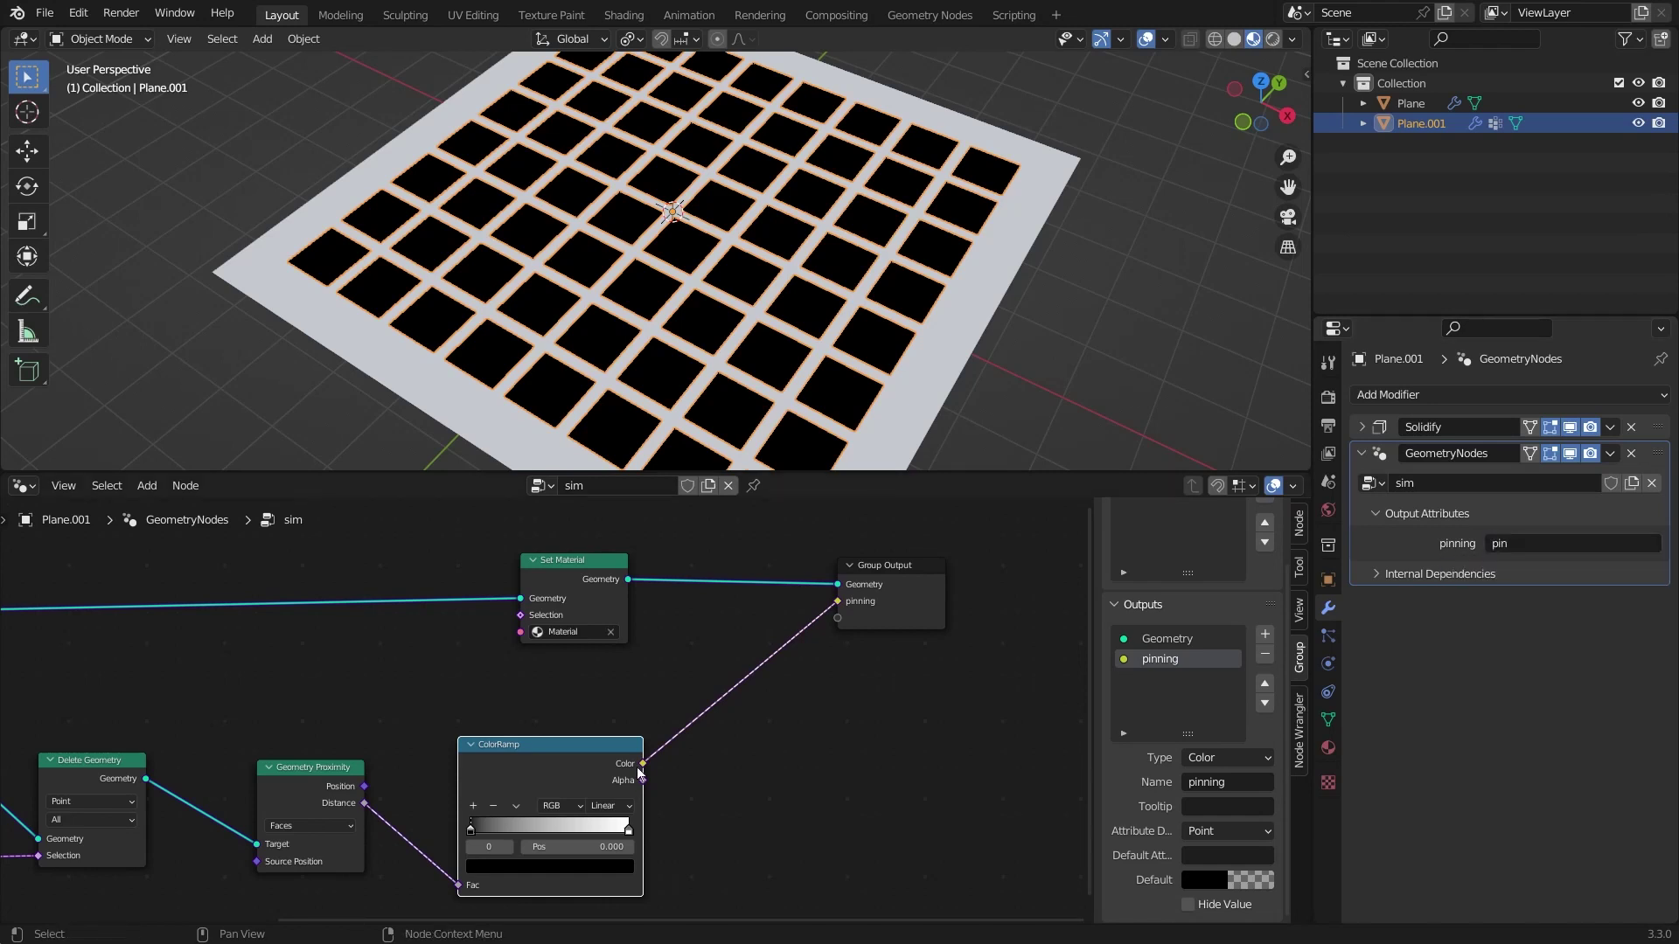
Step: Connect the ColorRamp color to a second new Group Output socket and name its output attribute "x"
left_click_drag(644, 765, 831, 621)
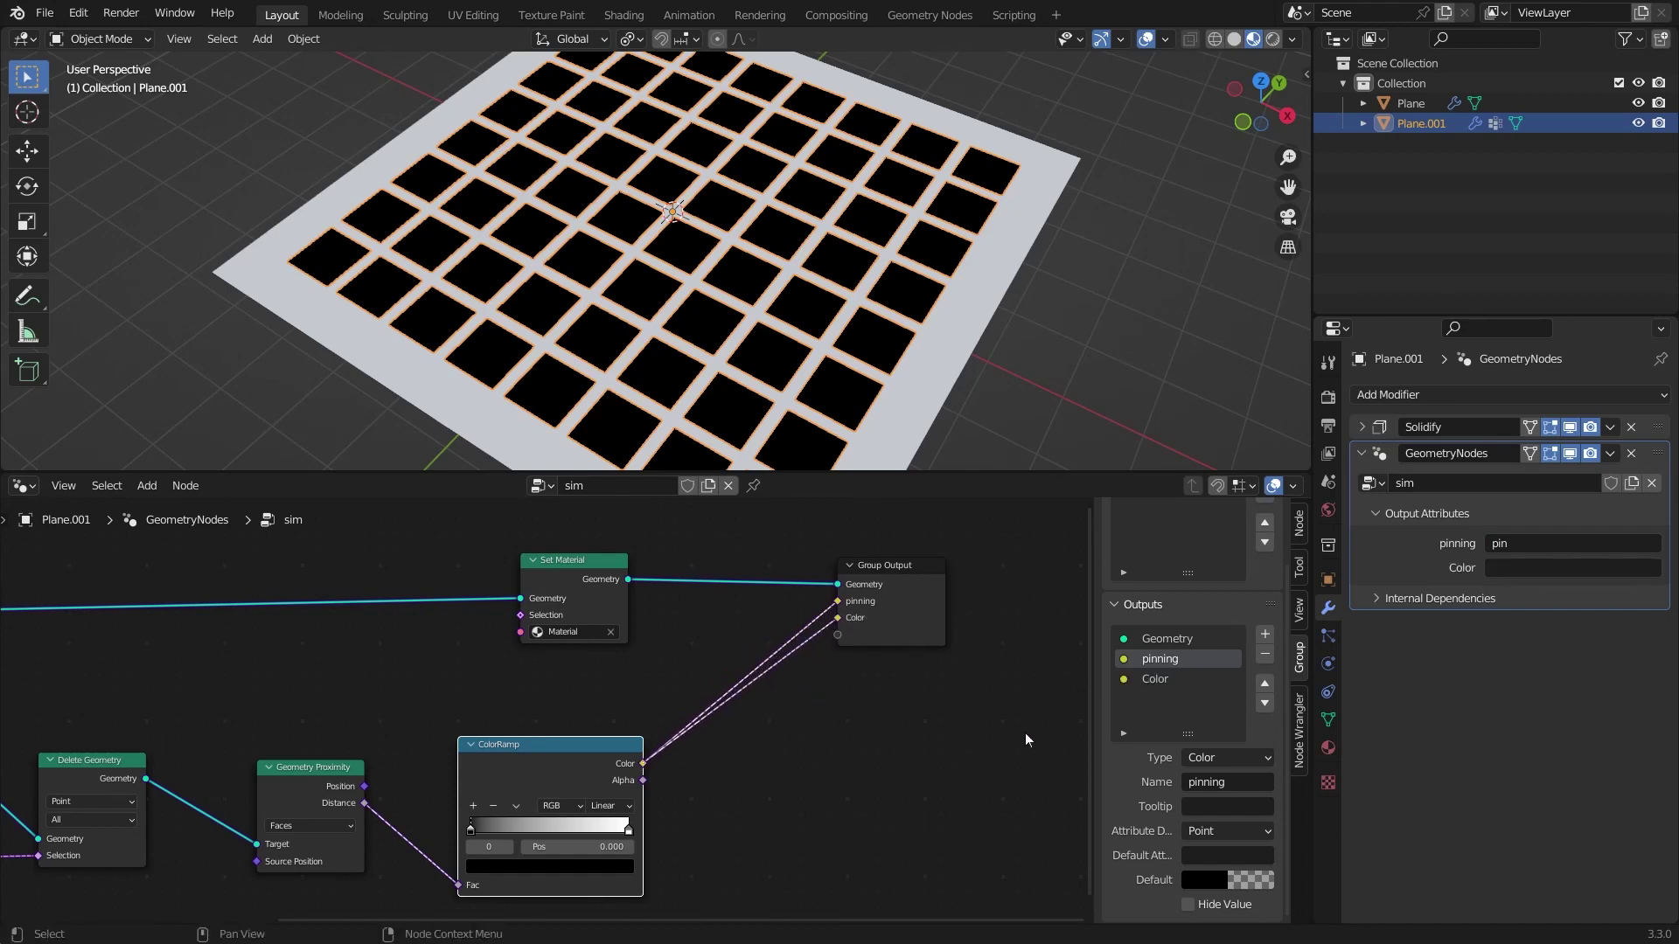
key("n")
left_click(1557, 568)
type("x")
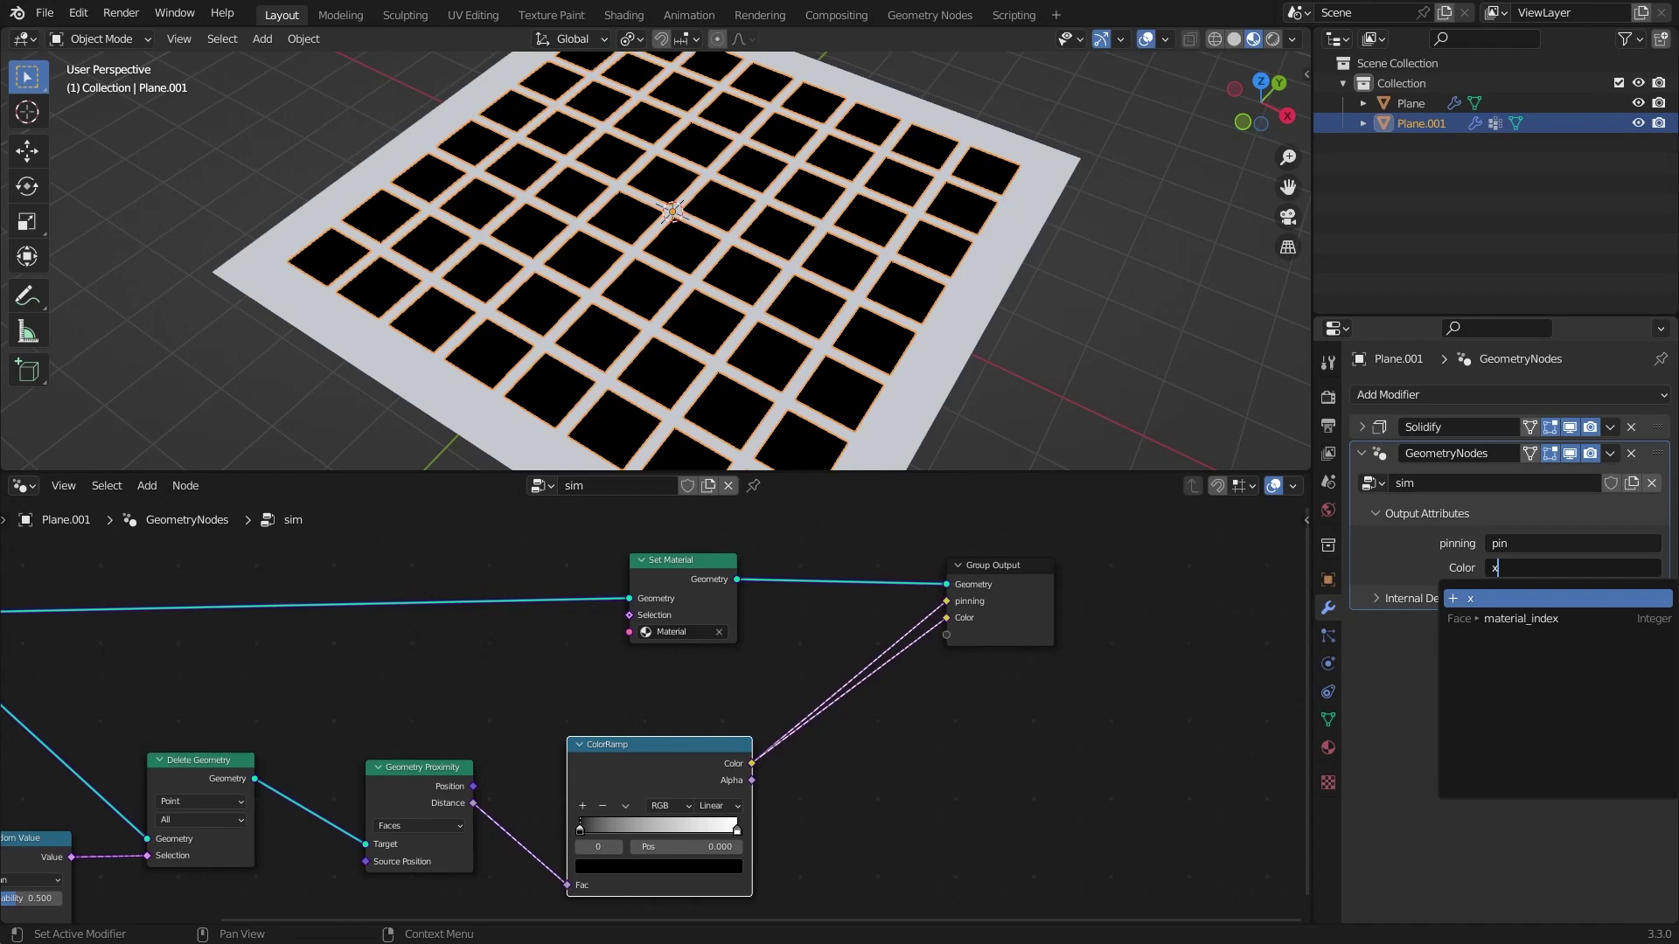
key("Return")
Step: Set the ColorRamp interpolation to Constant and move its white stop to position 0.036
middle_click_drag(664, 218, 719, 254)
scroll(752, 232, "up", 5)
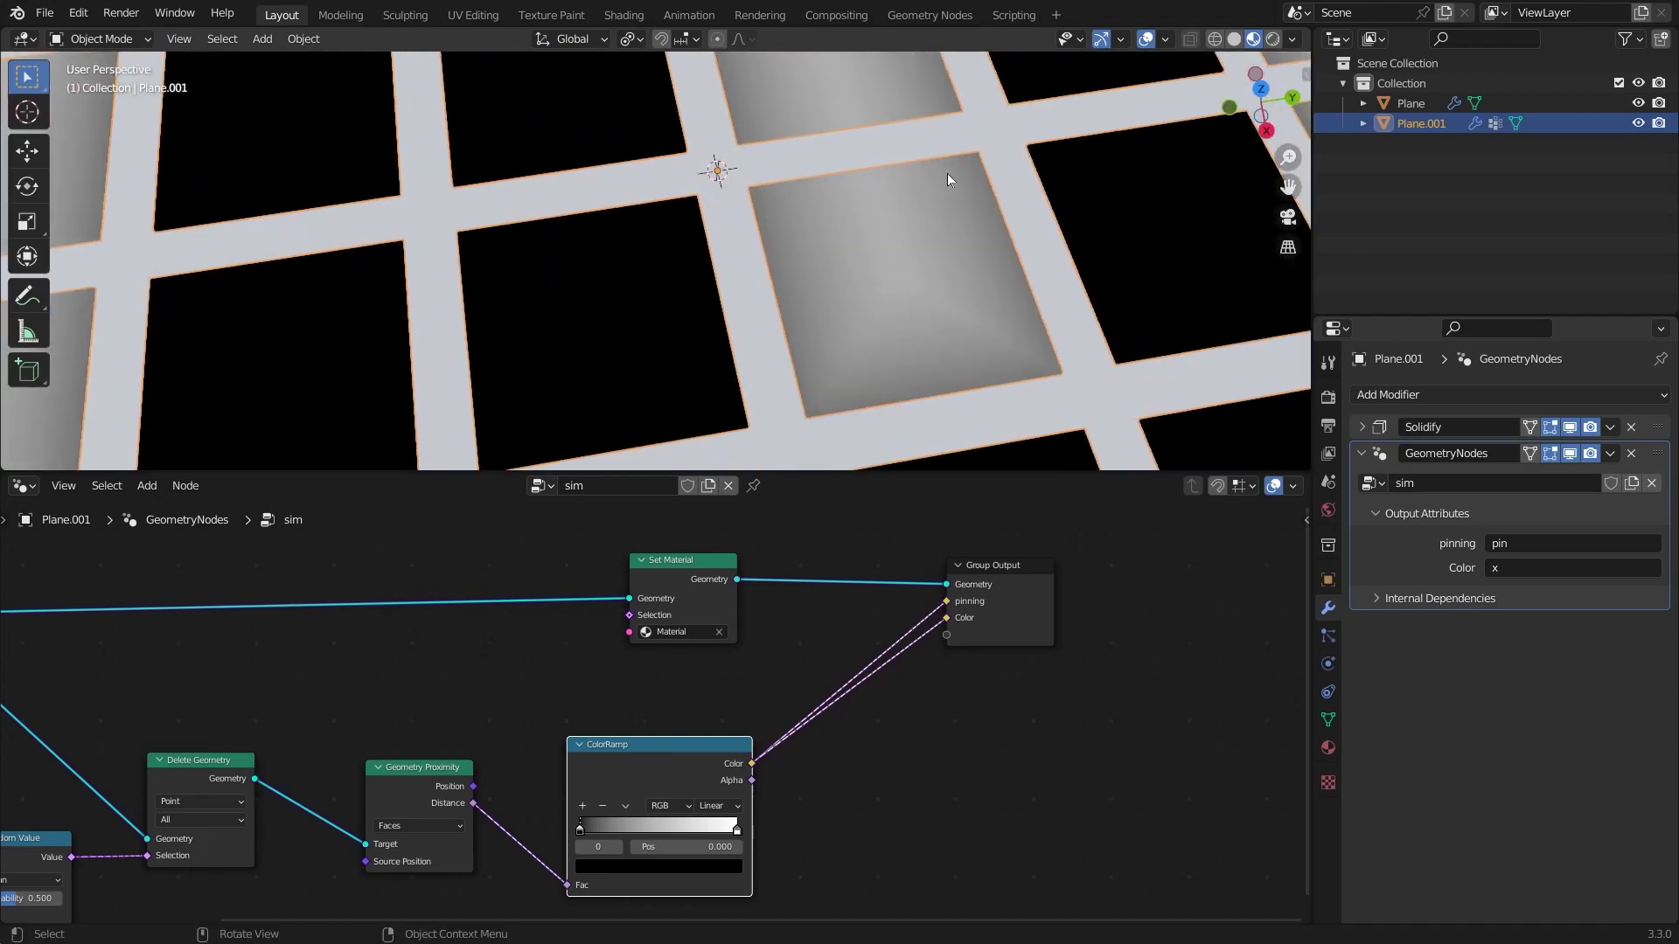
scroll(957, 288, "down", 6)
middle_click_drag(710, 826, 756, 707)
scroll(757, 706, "up", 4)
left_click_drag(845, 820, 623, 816)
left_click(811, 780)
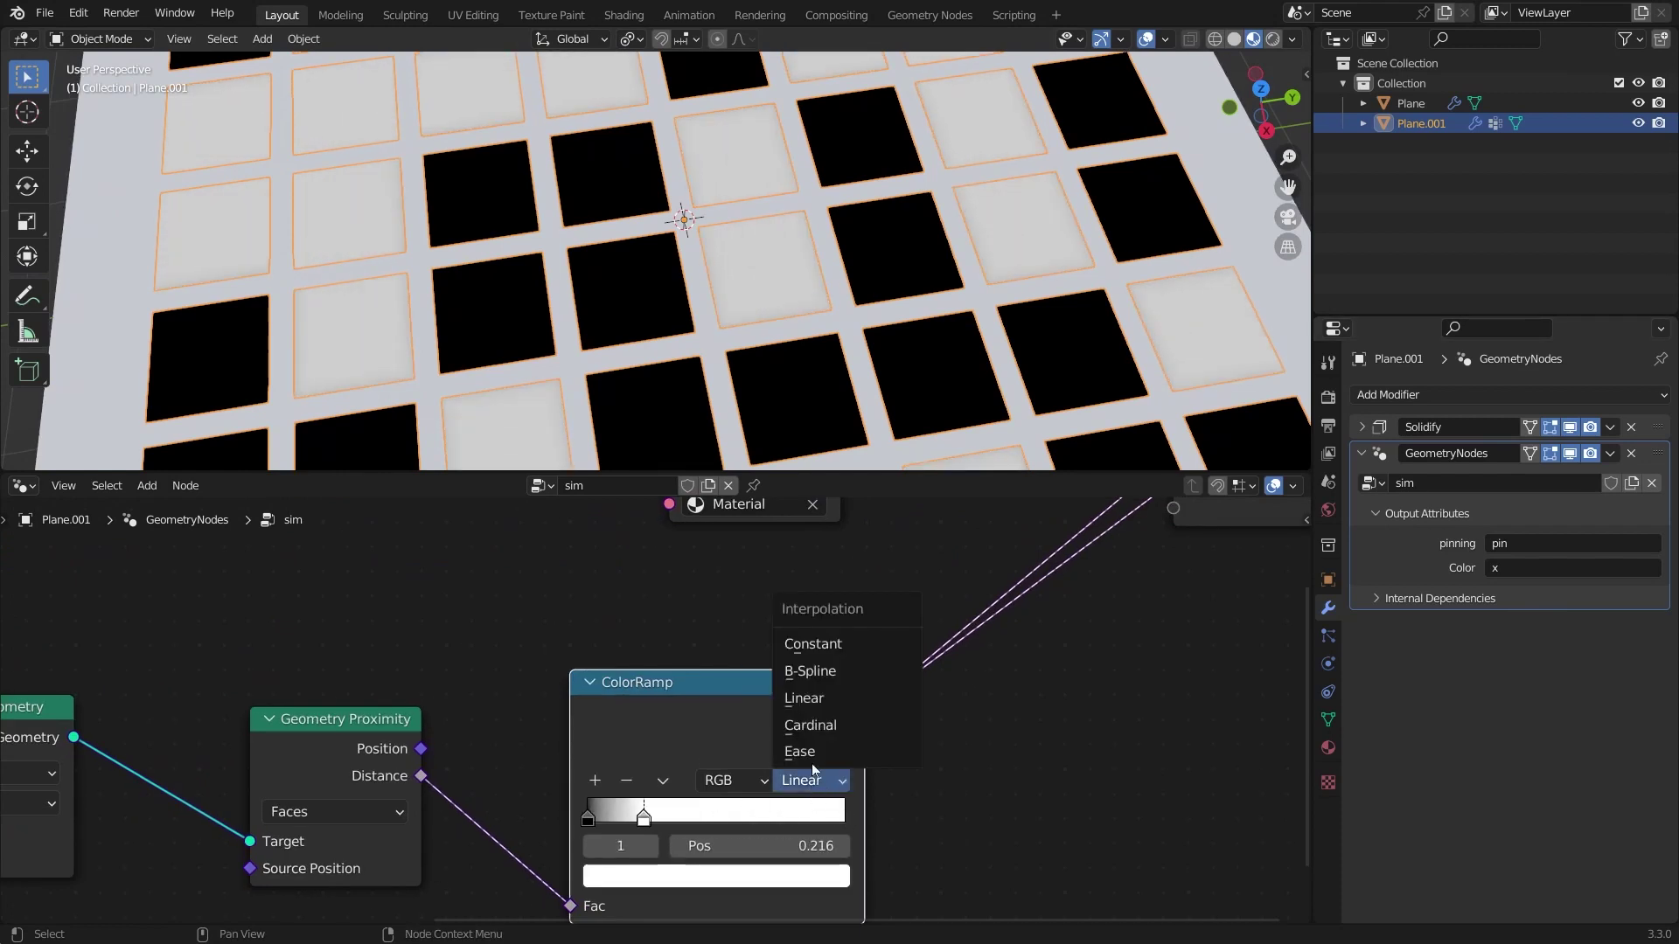
left_click(818, 647)
left_click_drag(643, 818, 597, 818)
Step: Insert a reroute point joining the two links between the ColorRamp and the Group Output
middle_click_drag(647, 437, 636, 404)
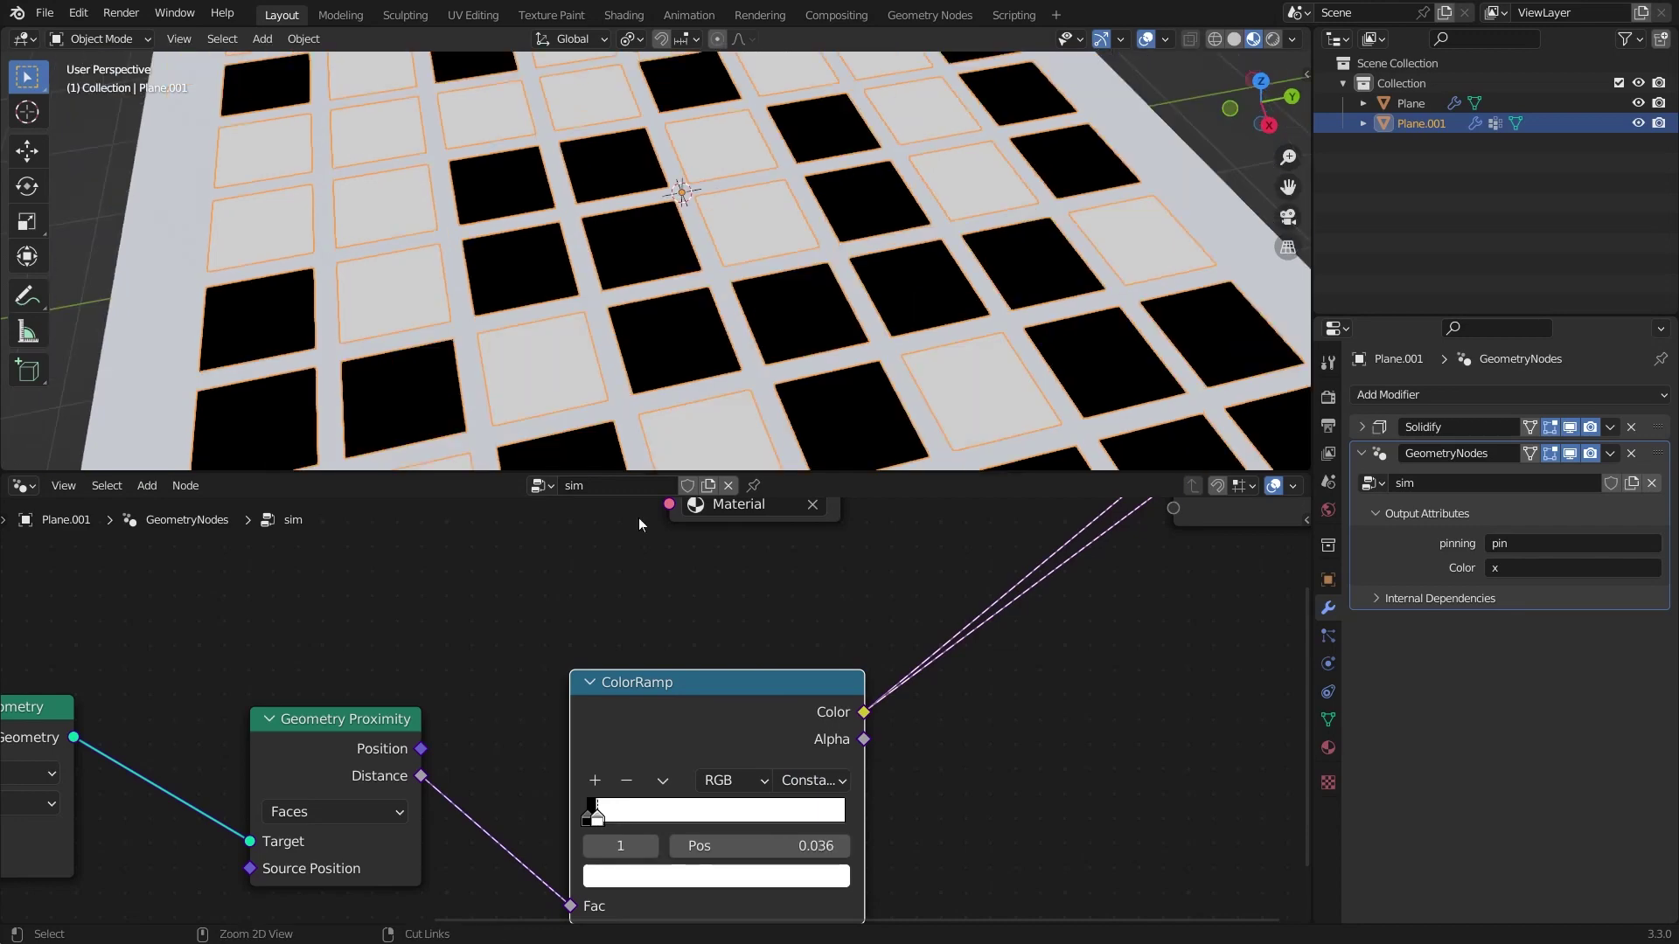
scroll(625, 420, "down", 6)
middle_click_drag(787, 427, 786, 388)
middle_click_drag(916, 569, 894, 621)
scroll(853, 641, "down", 10)
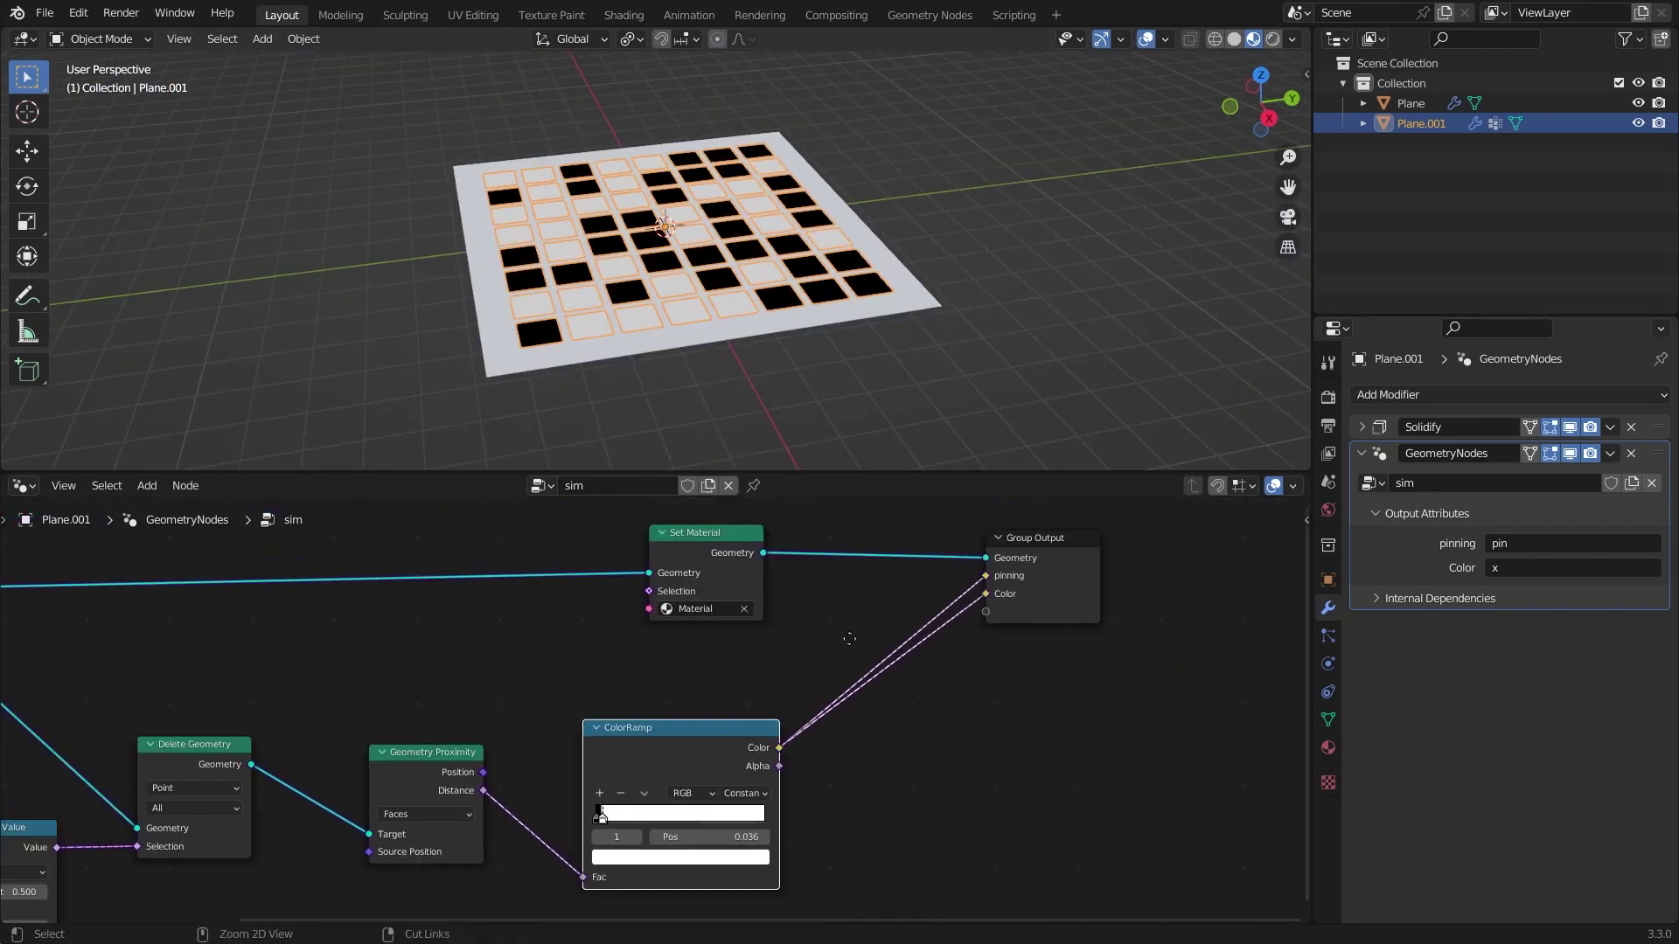
right_click_drag(861, 731, 847, 705, "shift")
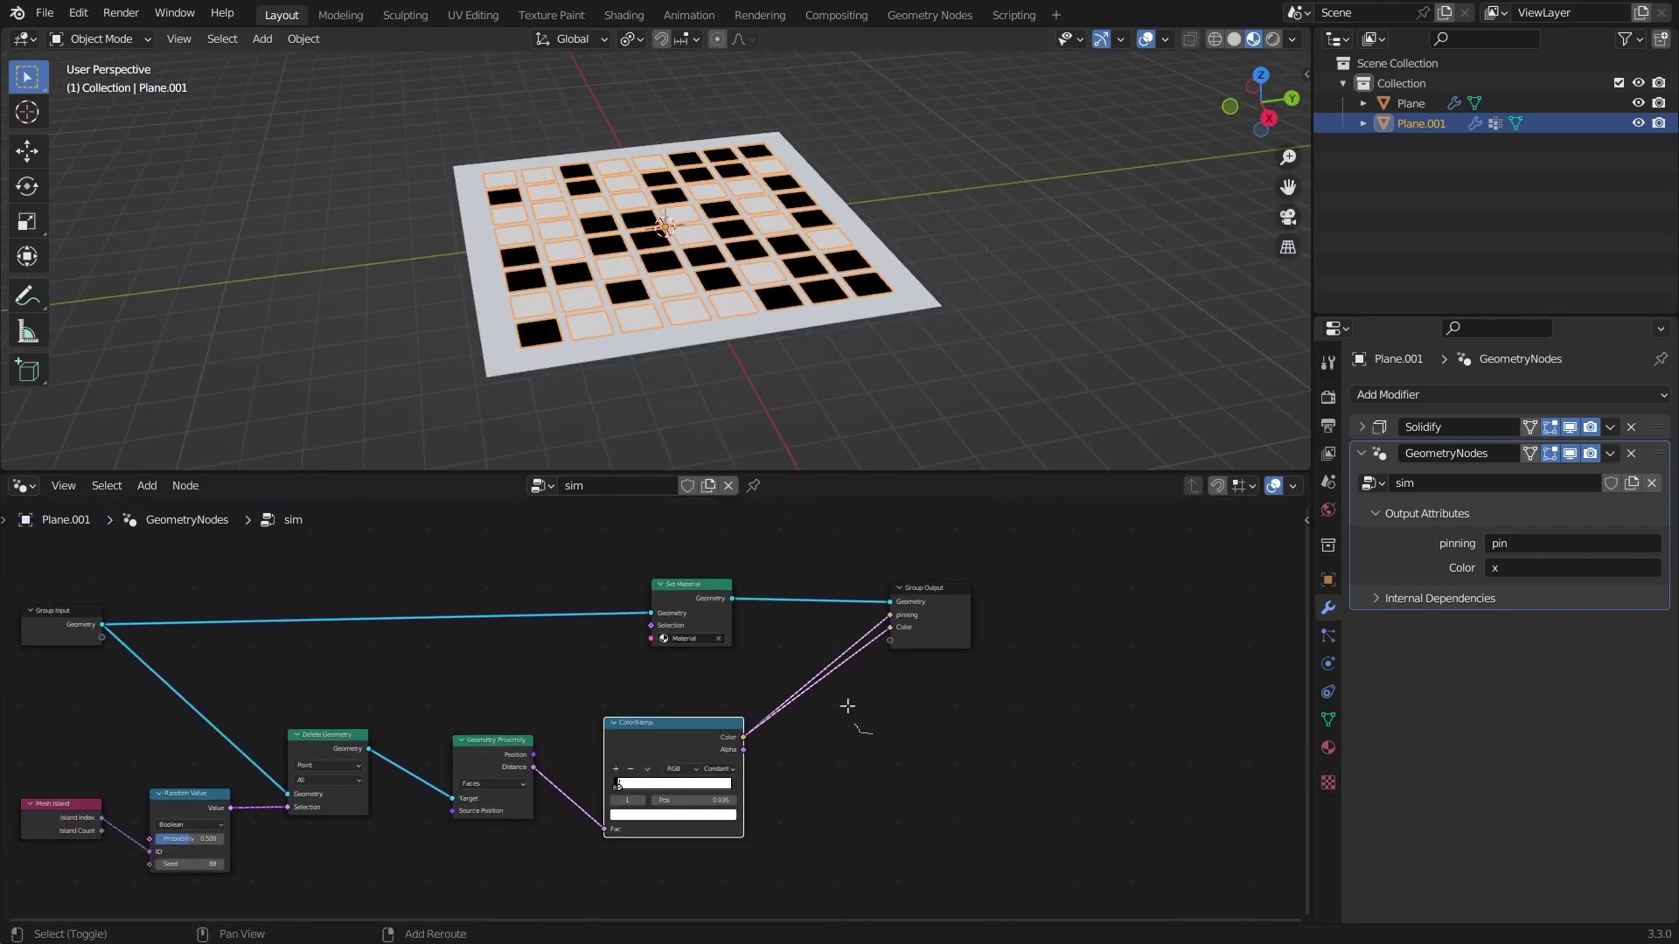
right_click_drag(847, 705, 831, 656, "shift")
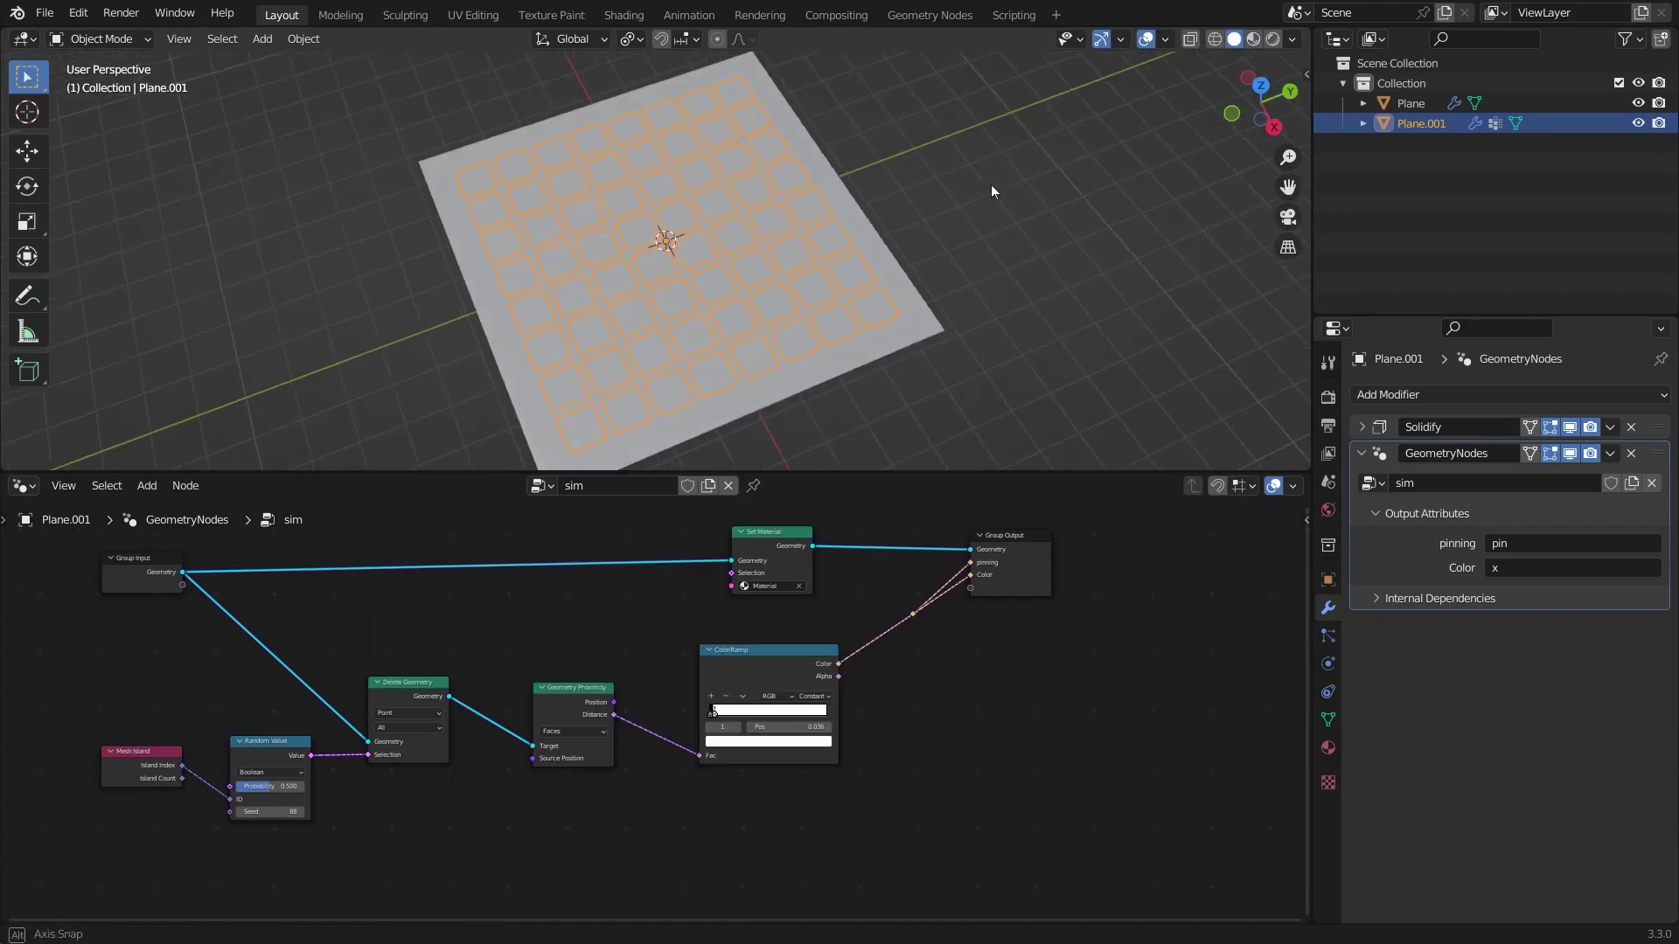
Step: Split the 3D viewport area and turn the new lower area into a Timeline
middle_click_drag(990, 185, 1025, 153)
middle_click_drag(578, 667, 670, 663)
left_click_drag(660, 697, 654, 690)
middle_click_drag(628, 411, 829, 202)
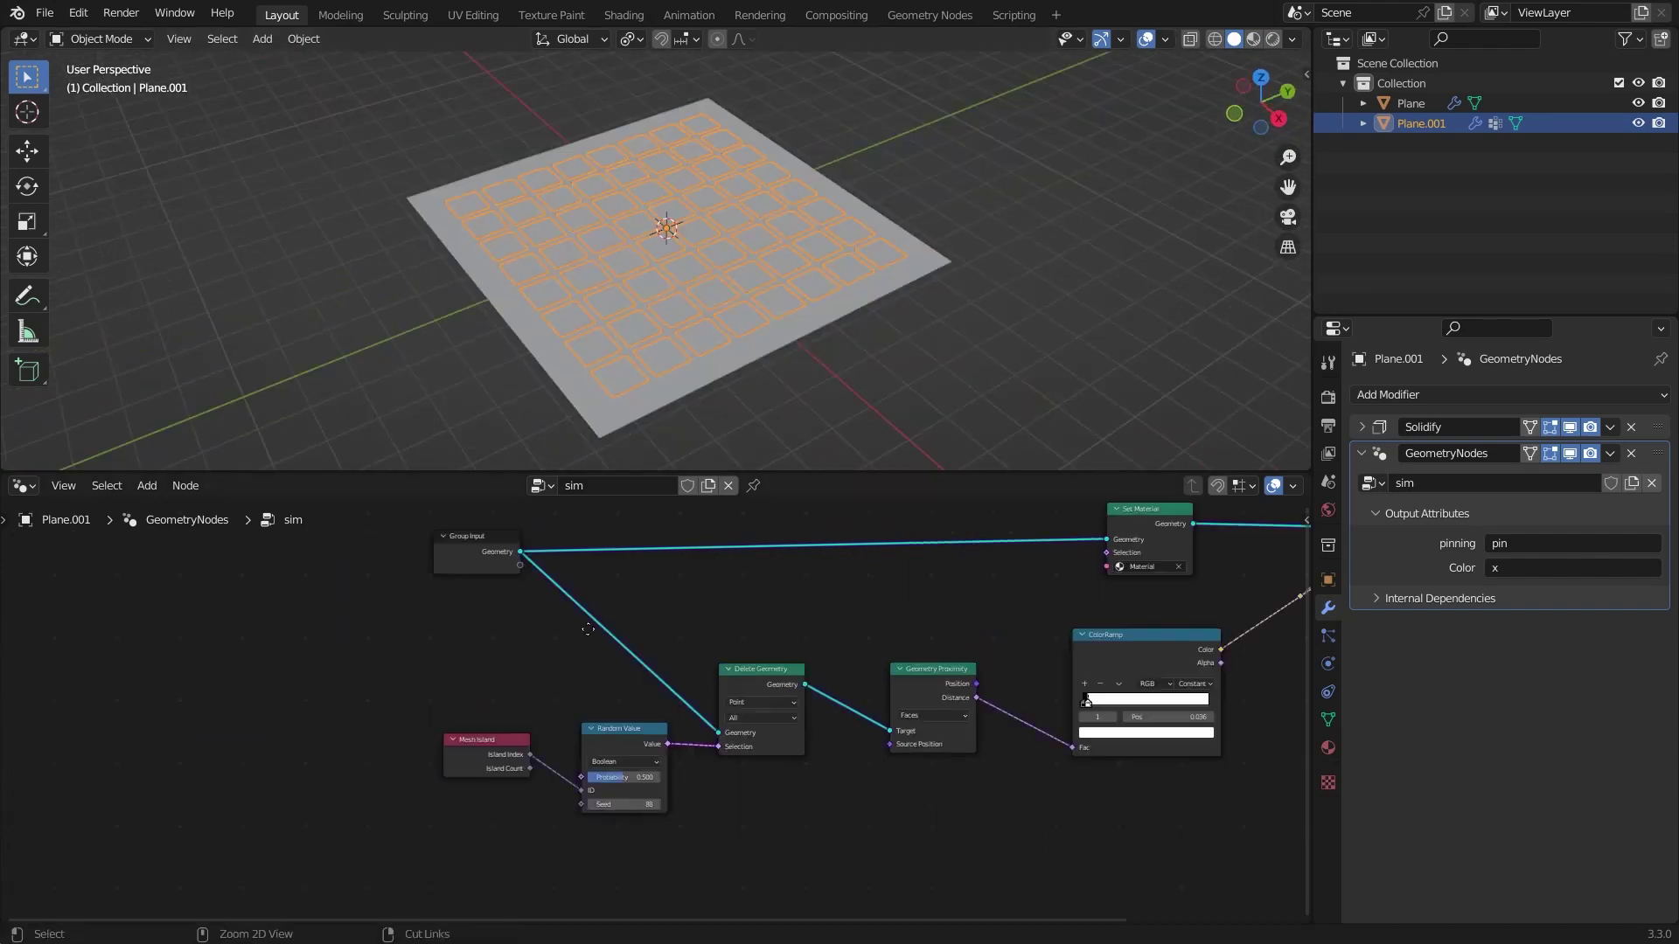
scroll(600, 618, "up", 4)
left_click_drag(621, 736, 612, 741)
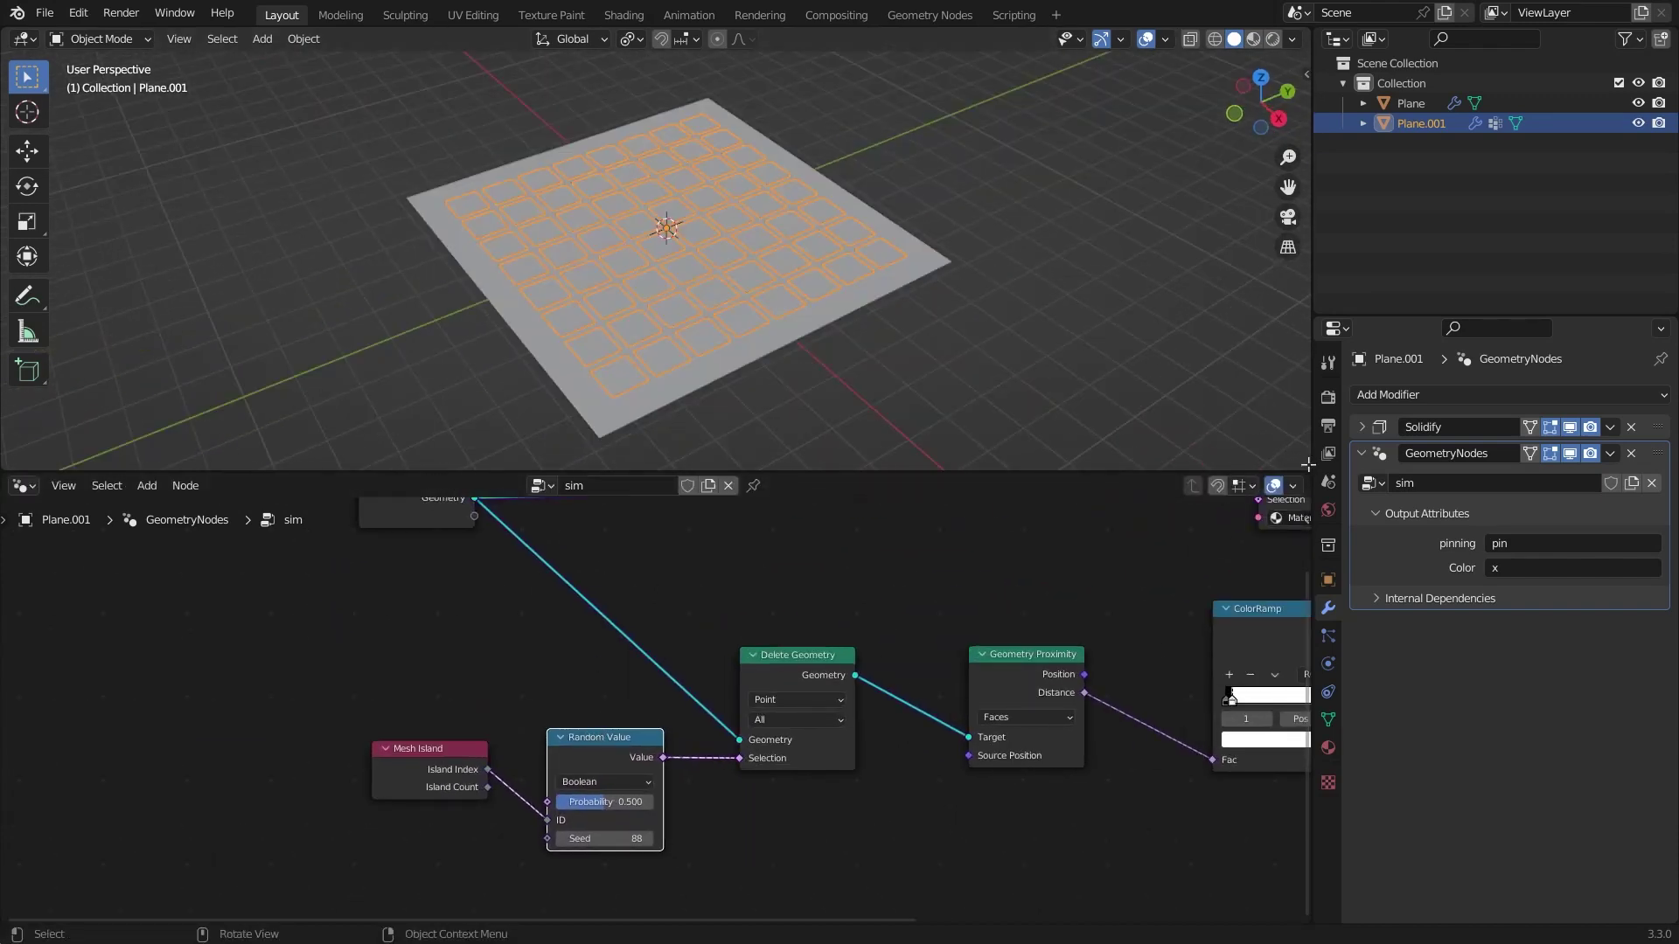
left_click_drag(1307, 463, 1286, 349)
left_click(25, 361)
left_click(273, 437)
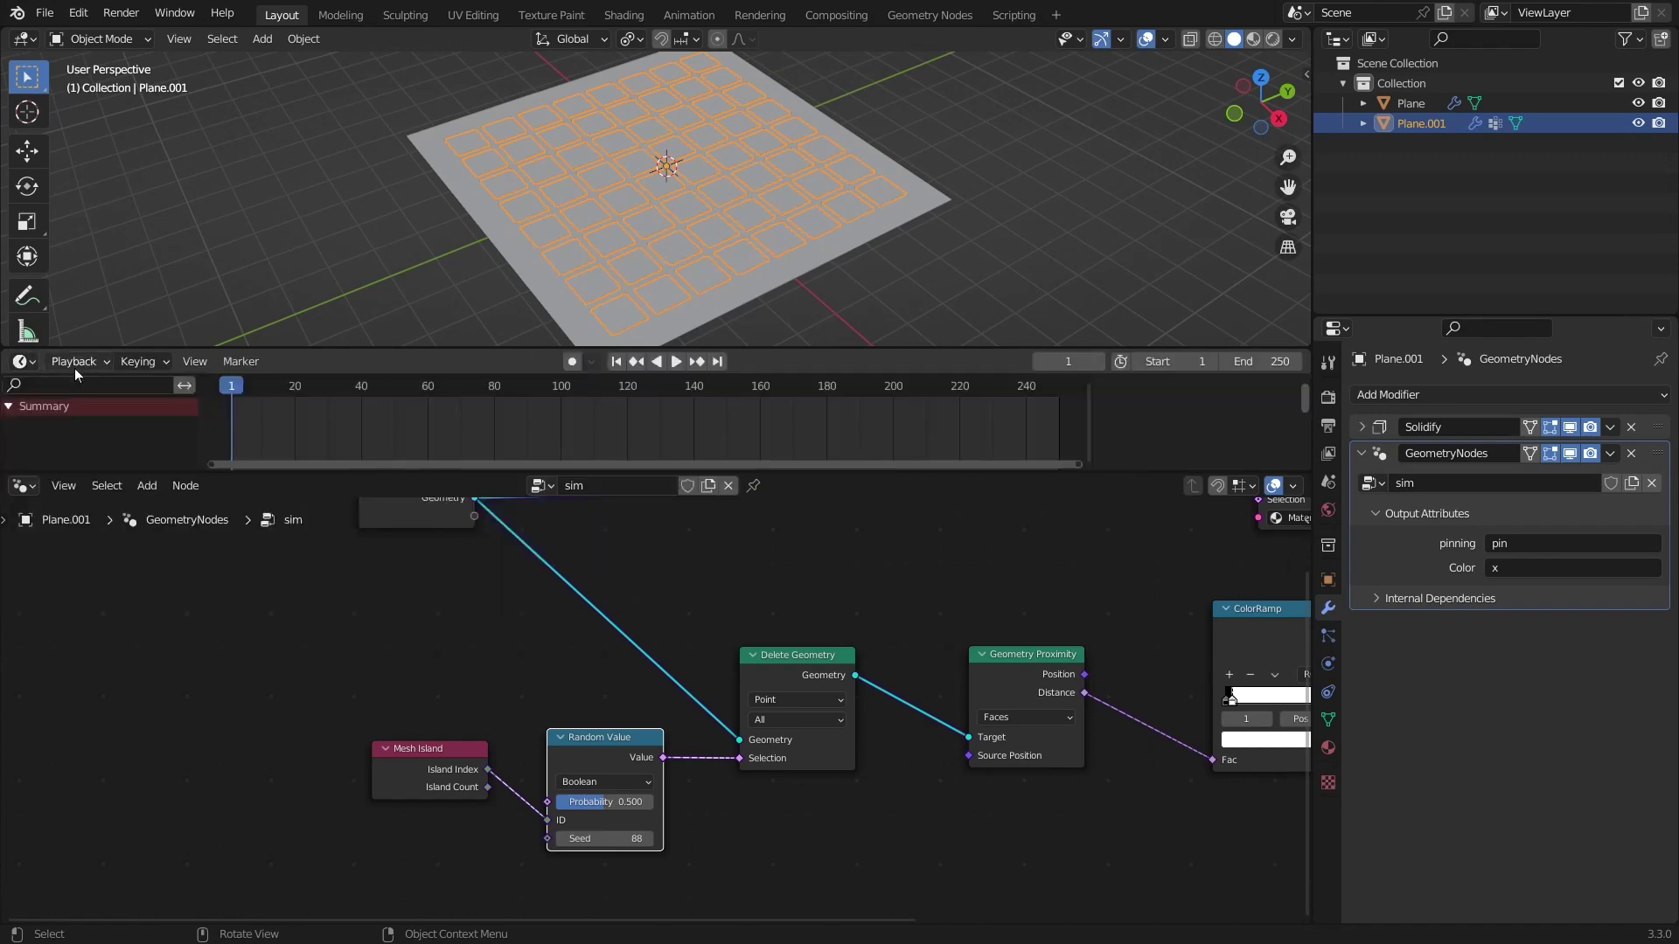
Step: Set the animation's end frame to 200 and show the viewport in Material Preview
double_click(1259, 361)
type("2")
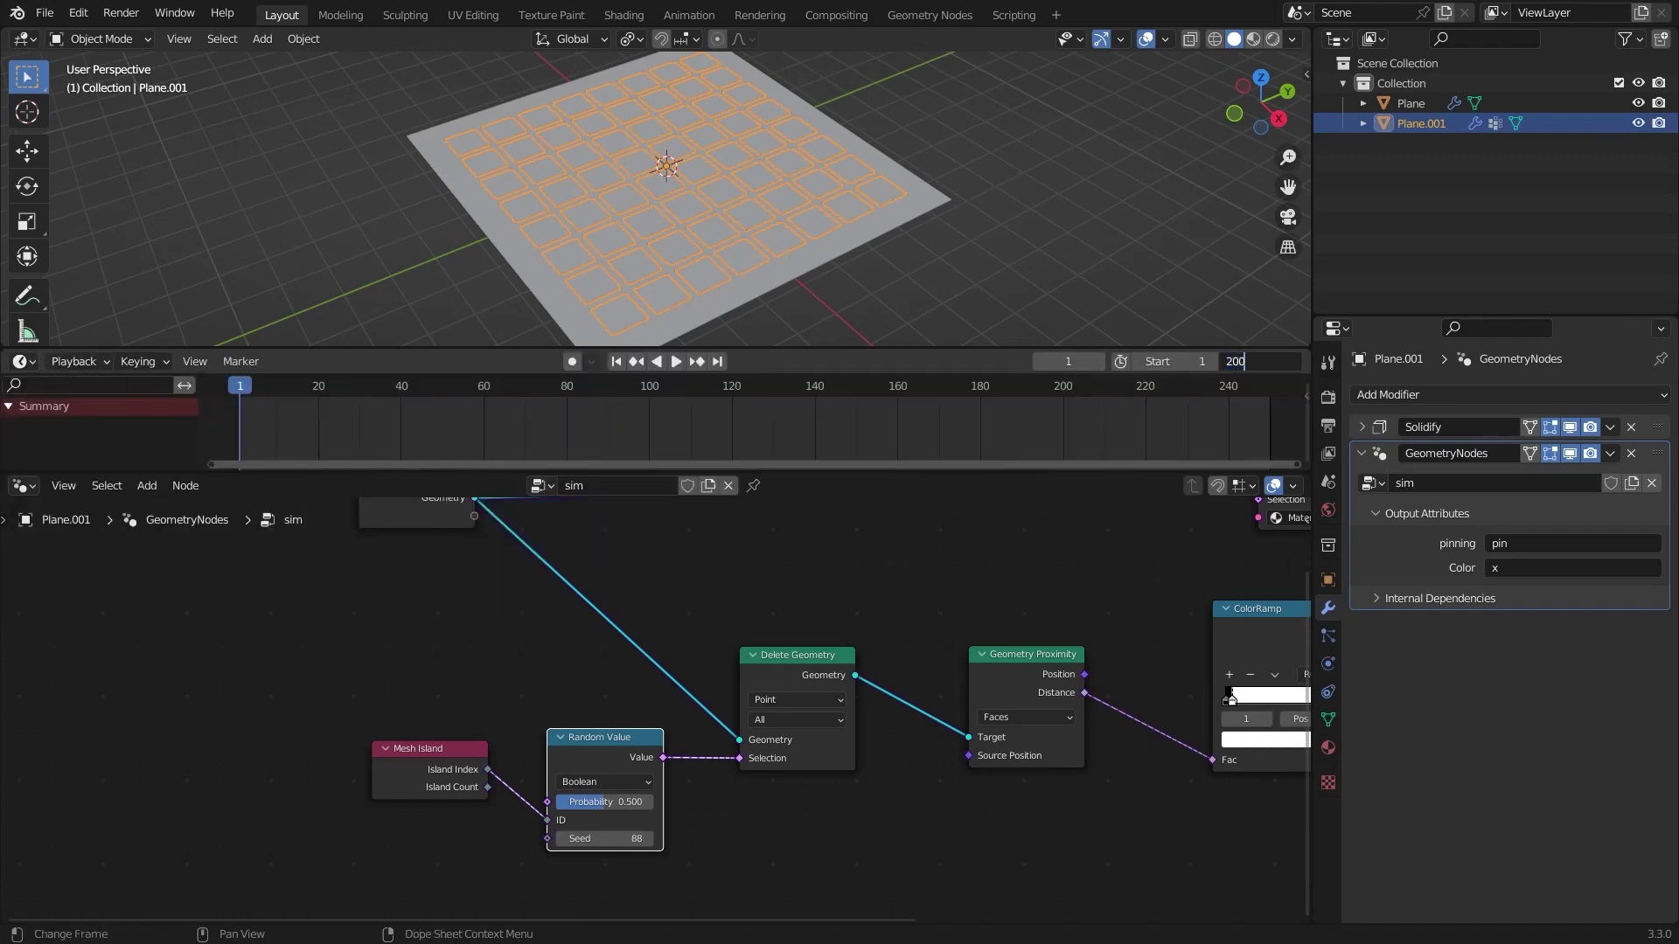
key("Return")
left_click(1253, 39)
middle_click_drag(1038, 172, 1016, 191)
scroll(1015, 192, "down", 3)
left_click(1015, 191)
left_click(735, 202)
scroll(787, 206, "up", 2)
middle_click_drag(787, 205, 807, 225)
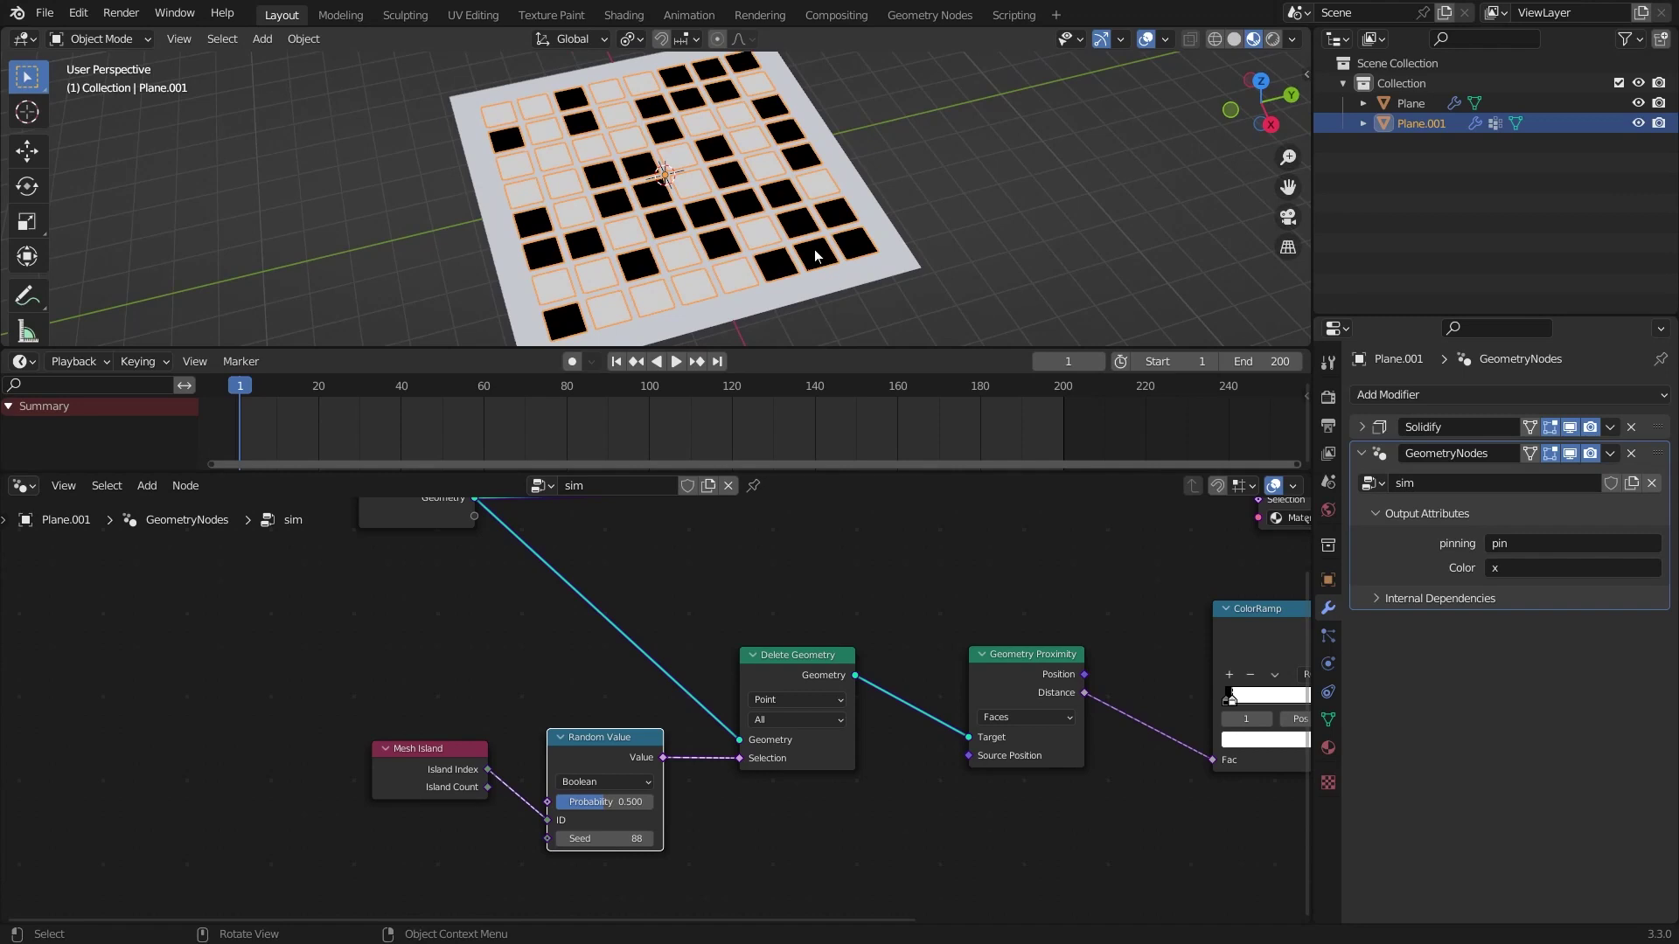
Step: Raise the Random Value node's Probability to 0.979 and keyframe it at frame 1
scroll(694, 632, "up", 2)
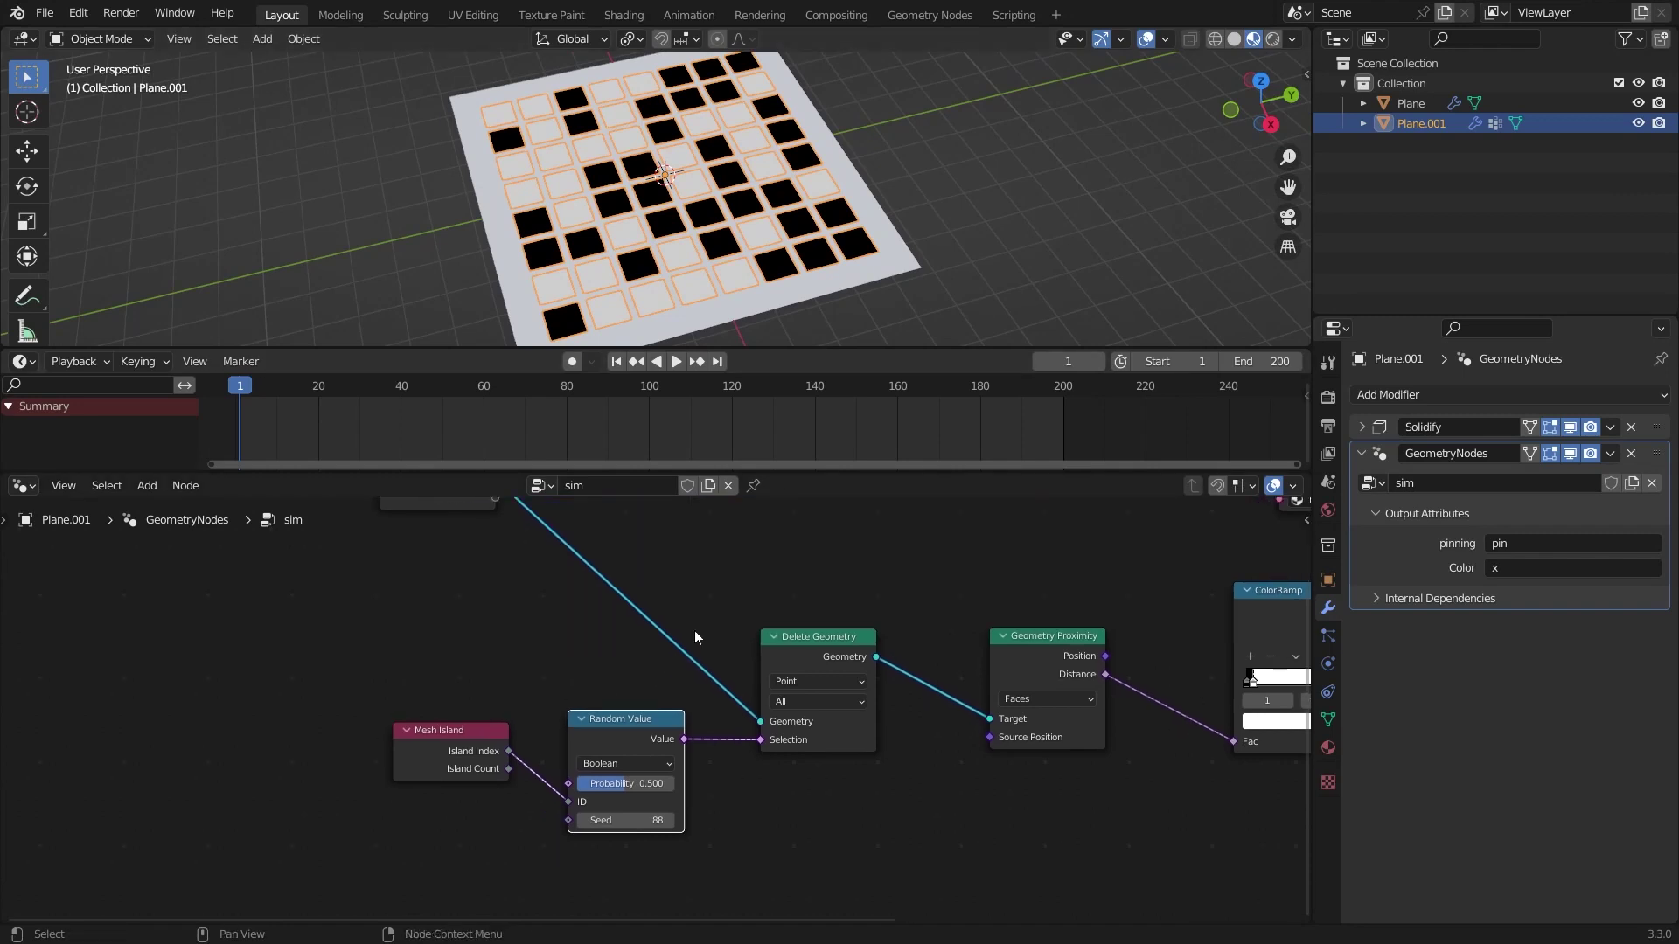
left_click_drag(636, 785, 666, 753)
scroll(662, 789, "up", 1)
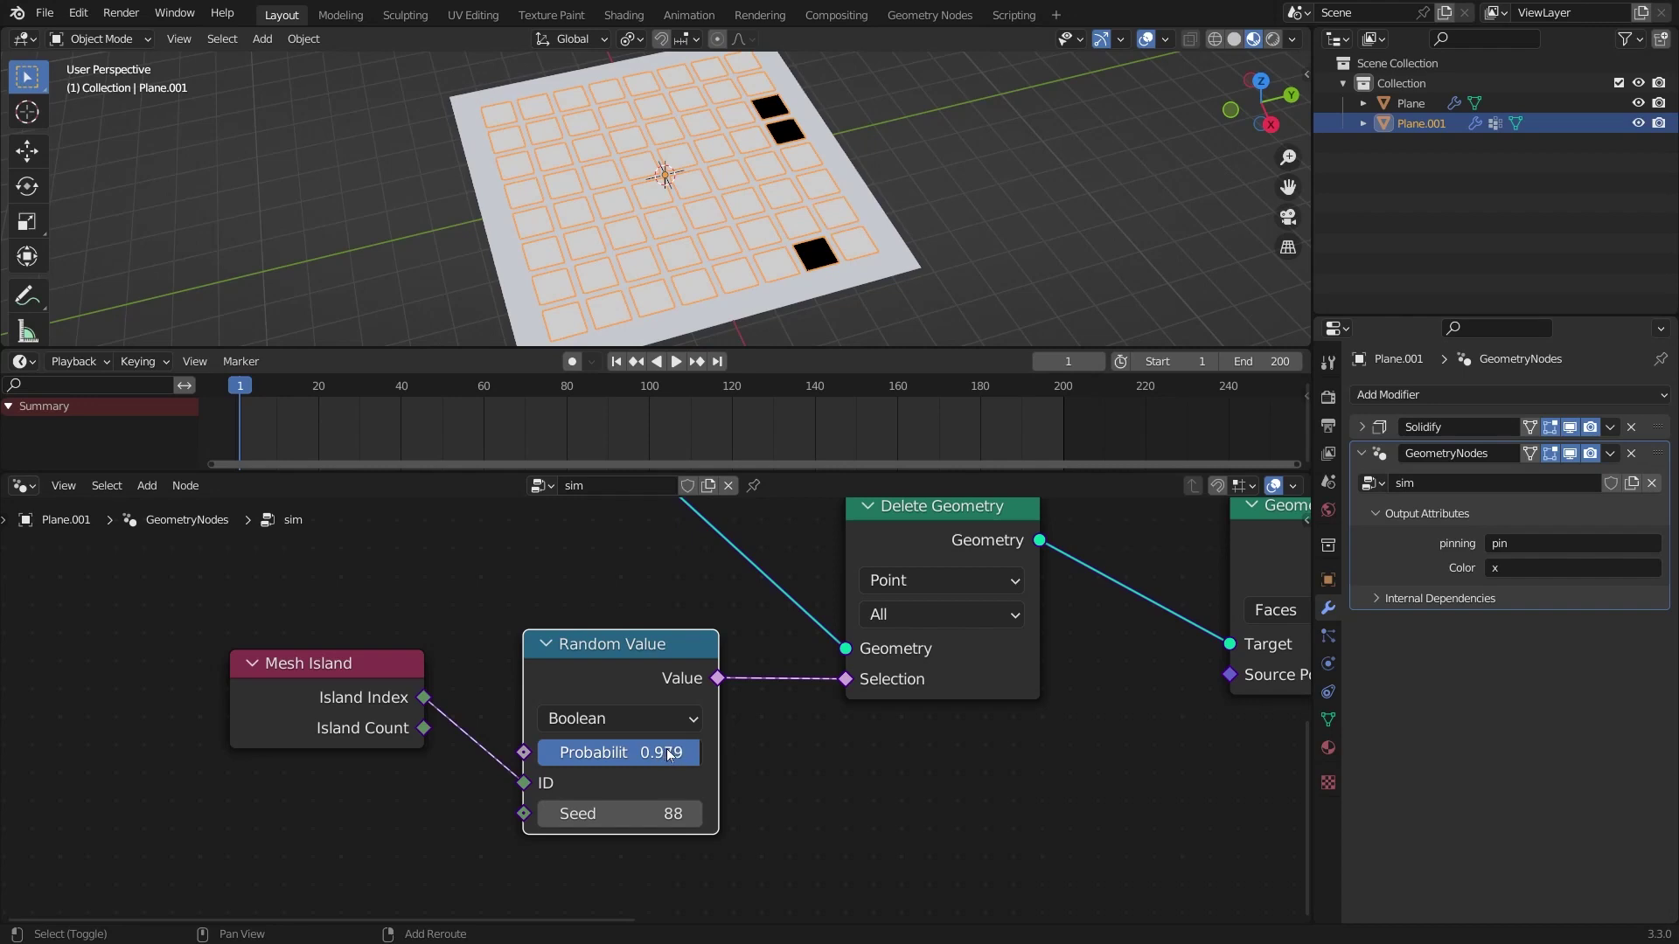
mouse_move(647, 757)
key("i")
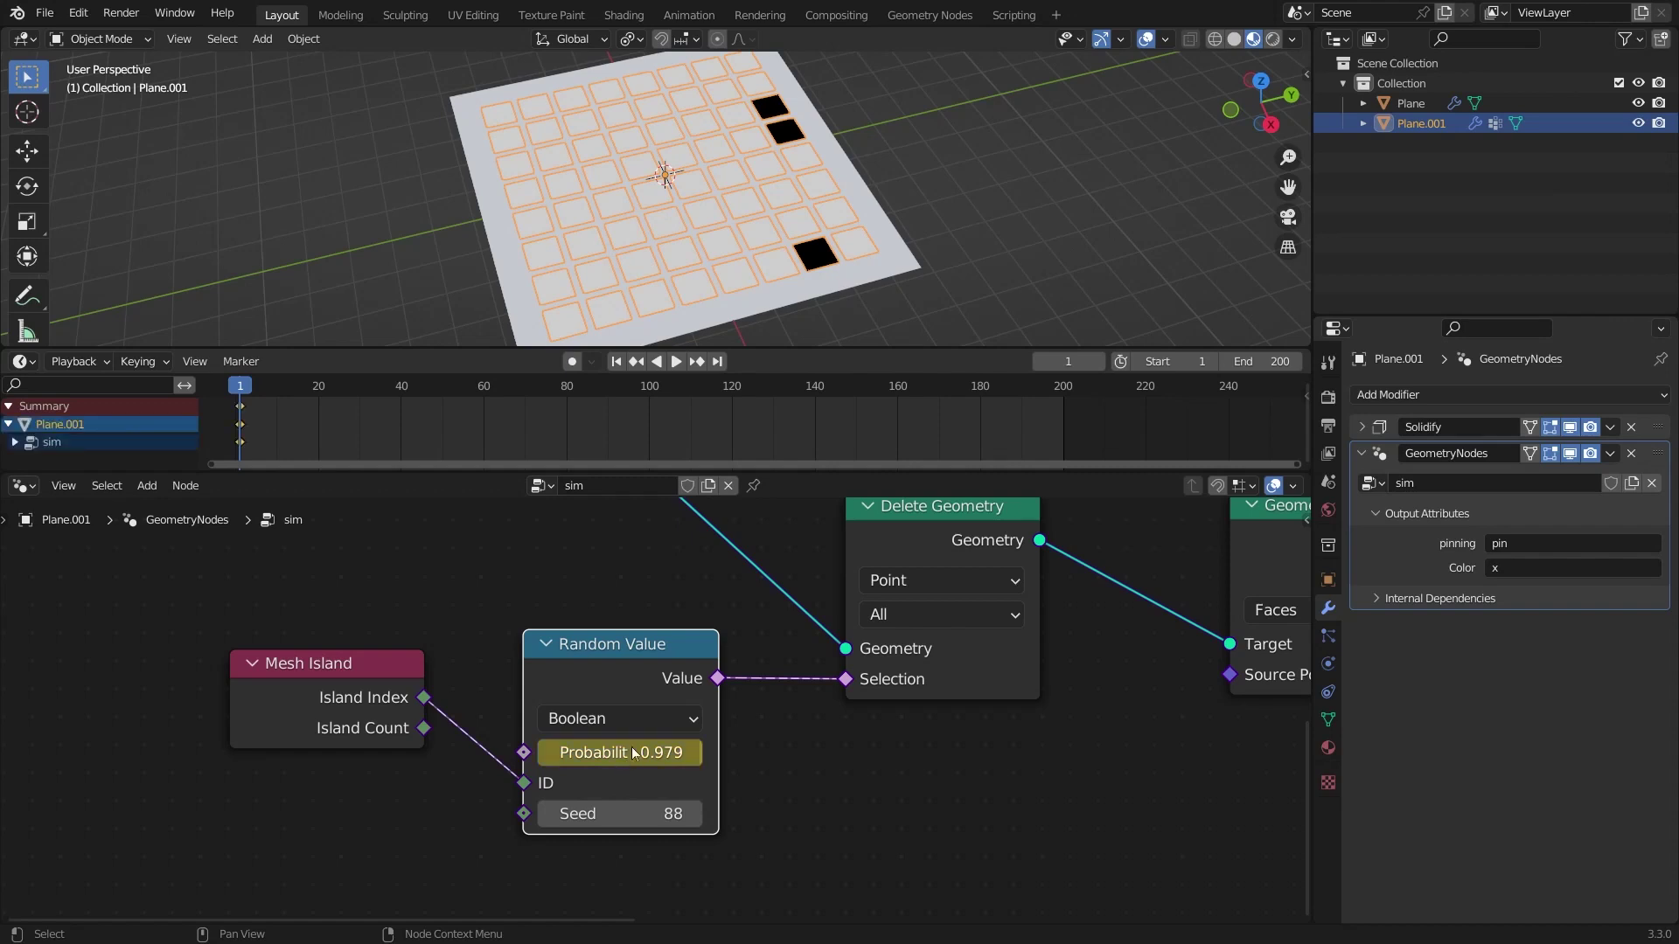
Step: Go to frame 160, set the Random Value node's Probability to 0.000 and keyframe it
left_click(905, 388)
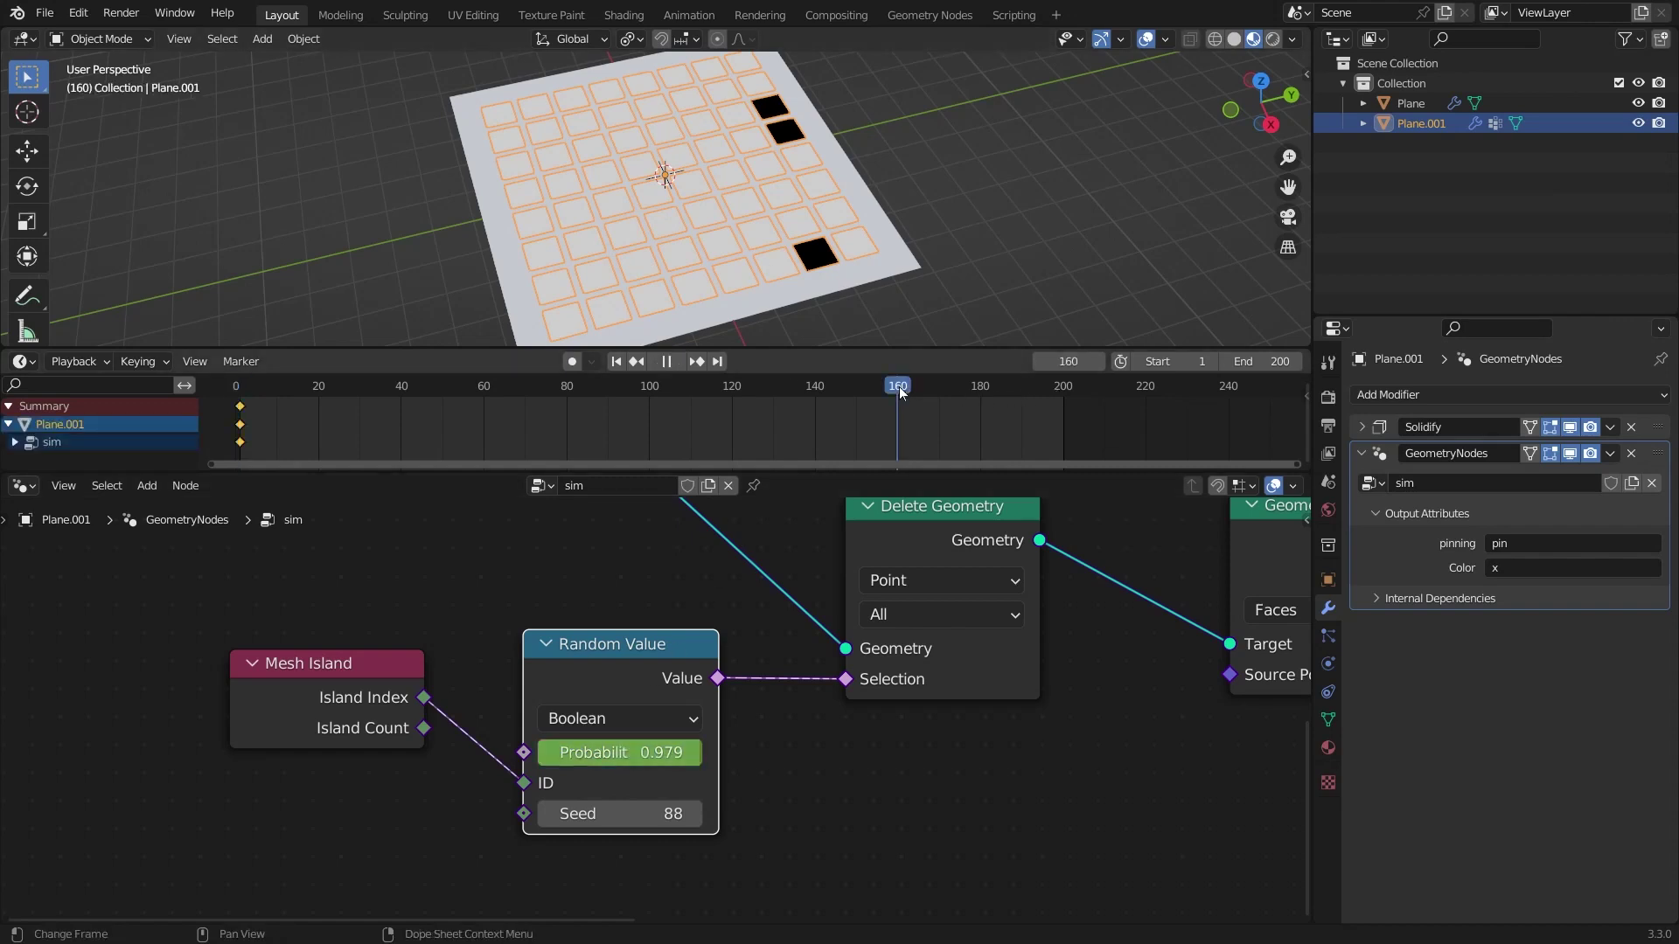
left_click_drag(658, 752, 493, 746)
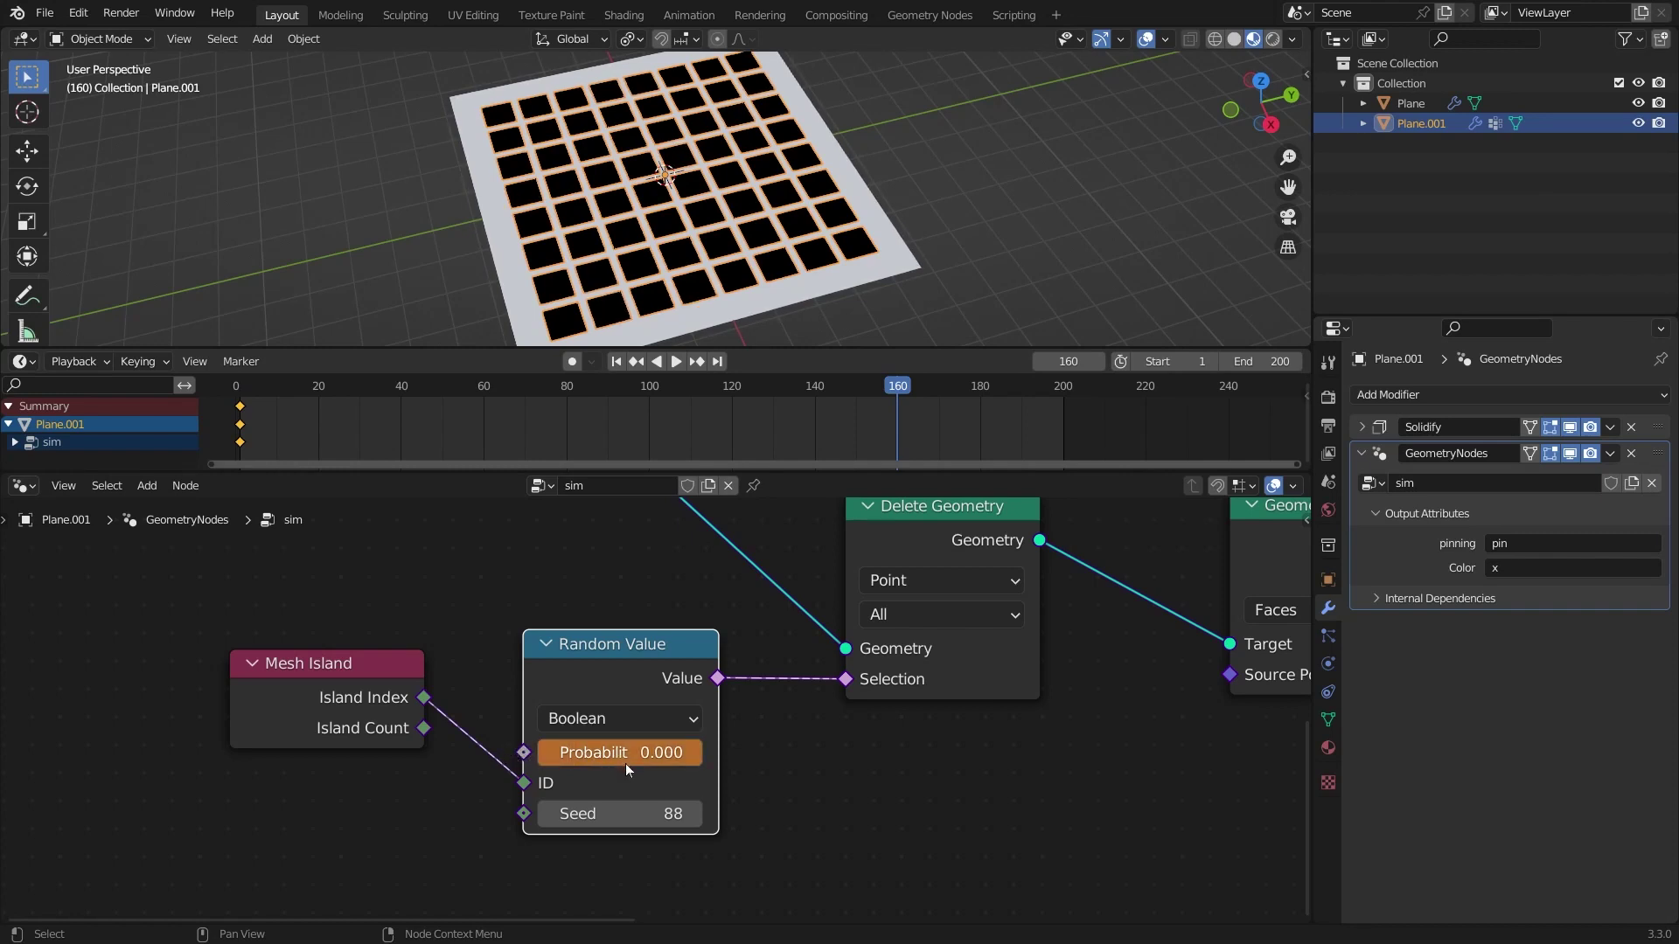
key("i")
Step: Move the first Probability keyframe to about frame 17 and save the file
key("g")
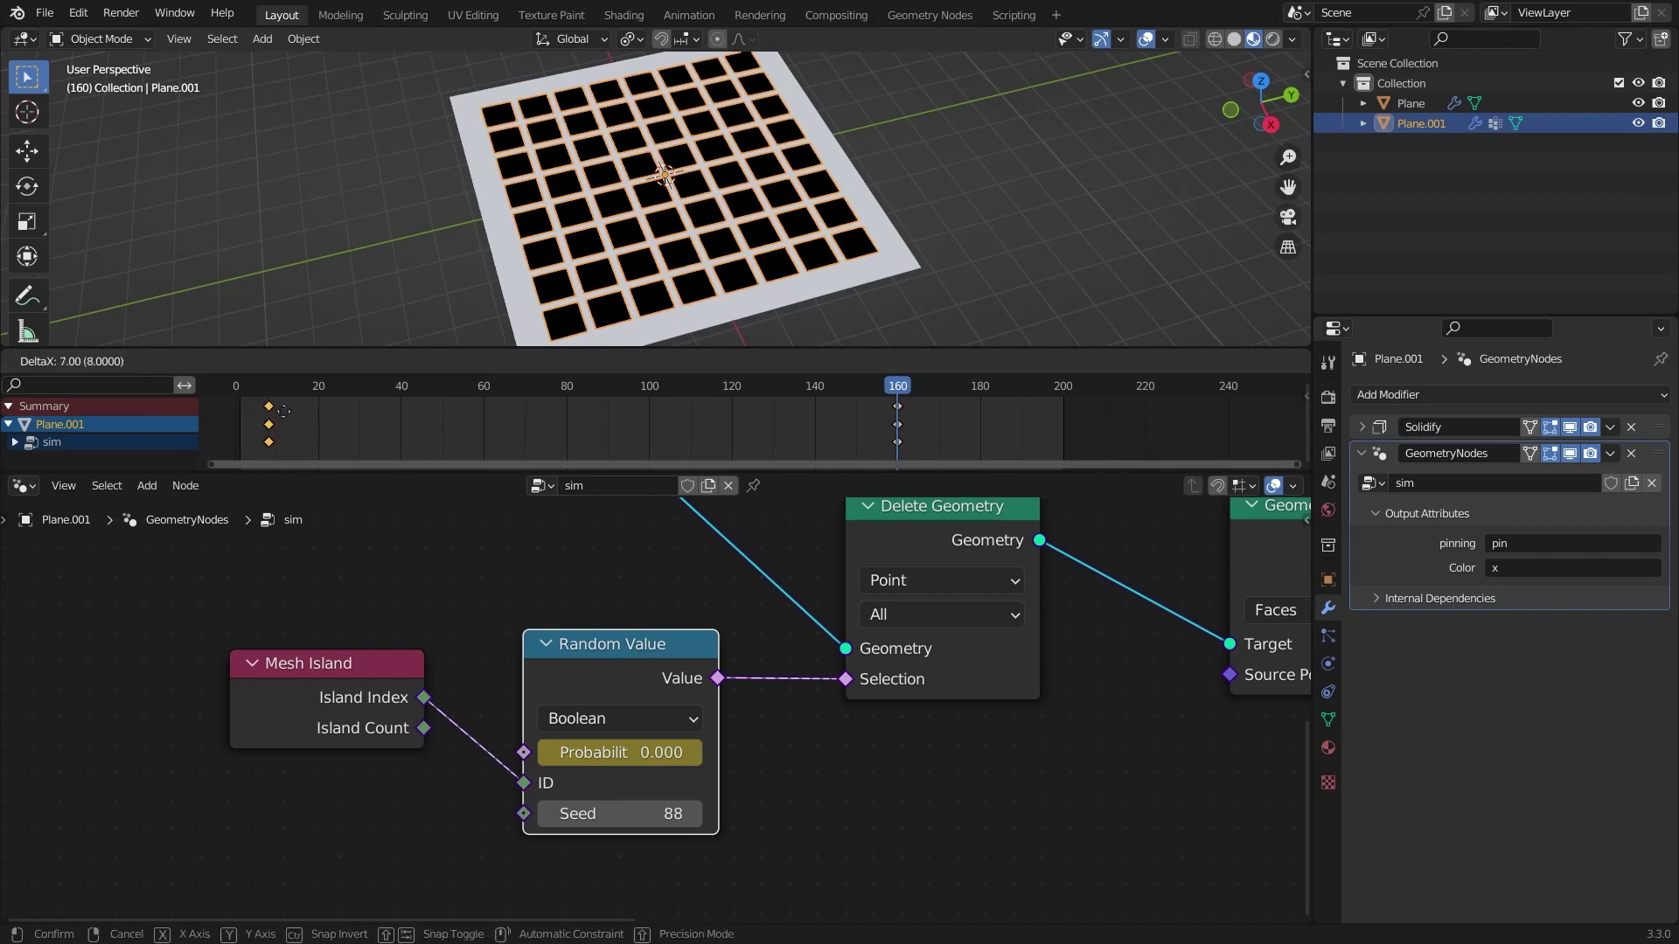
left_click(329, 416)
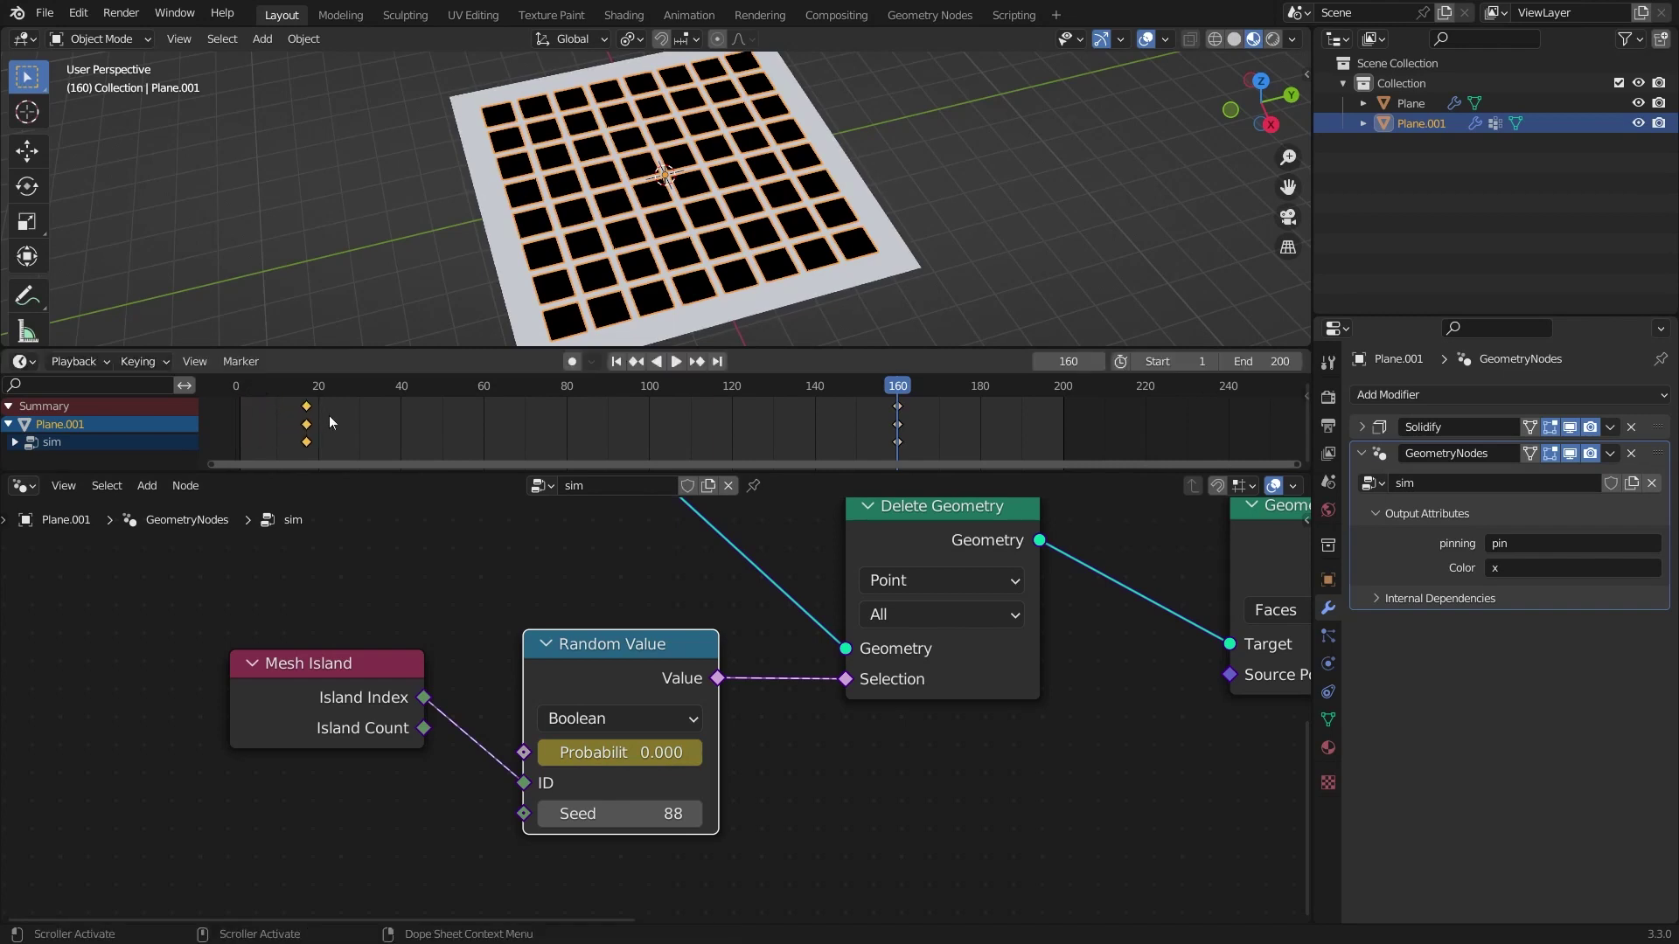
key("ctrl+s")
Step: Collapse the GeometryNodes modifier and switch the viewport to Solid shading
middle_click_drag(745, 586, 724, 550)
key("Home")
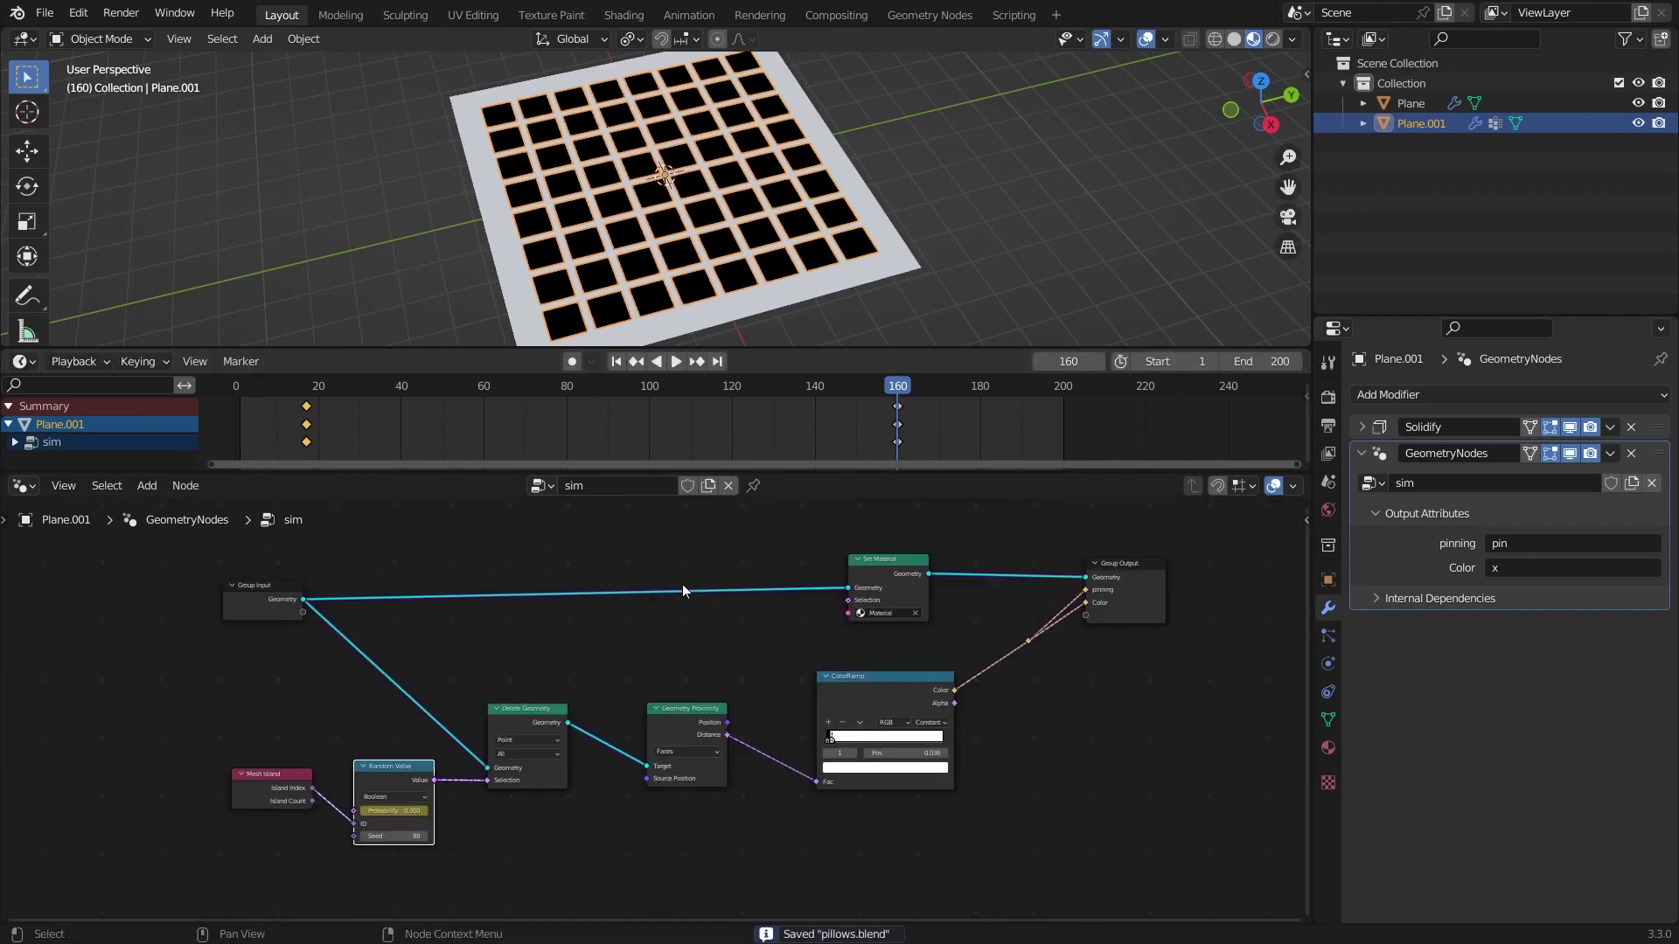
scroll(719, 544, "right", 2, "ctrl")
left_click(1362, 453)
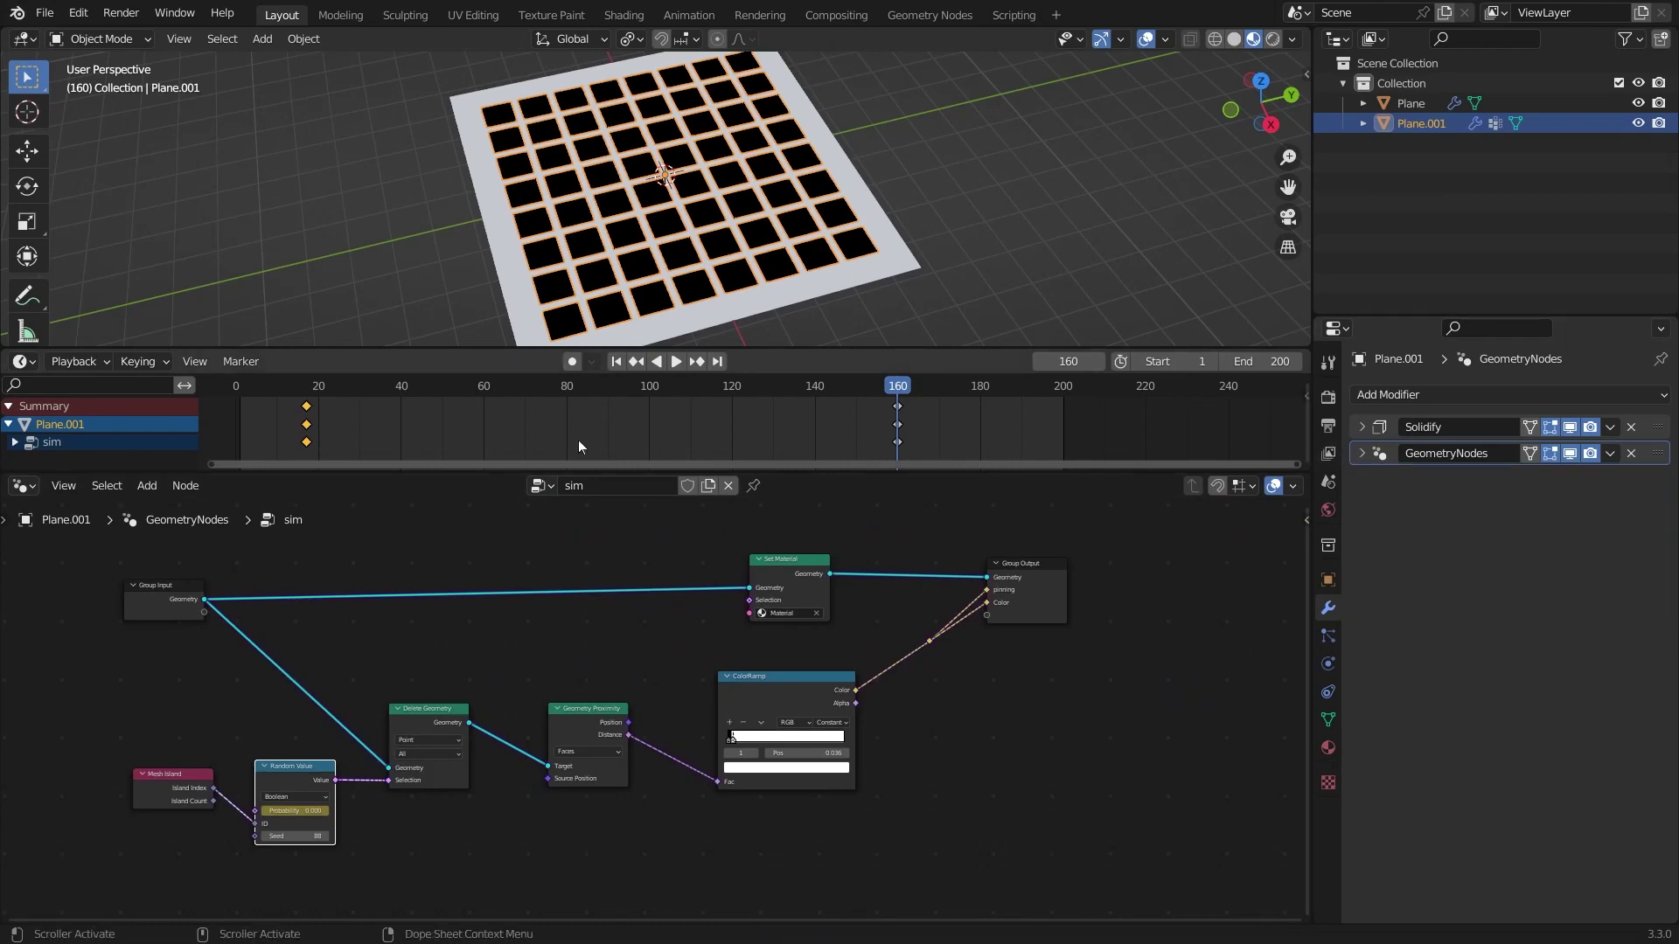
left_click(1324, 663)
left_click(1327, 607)
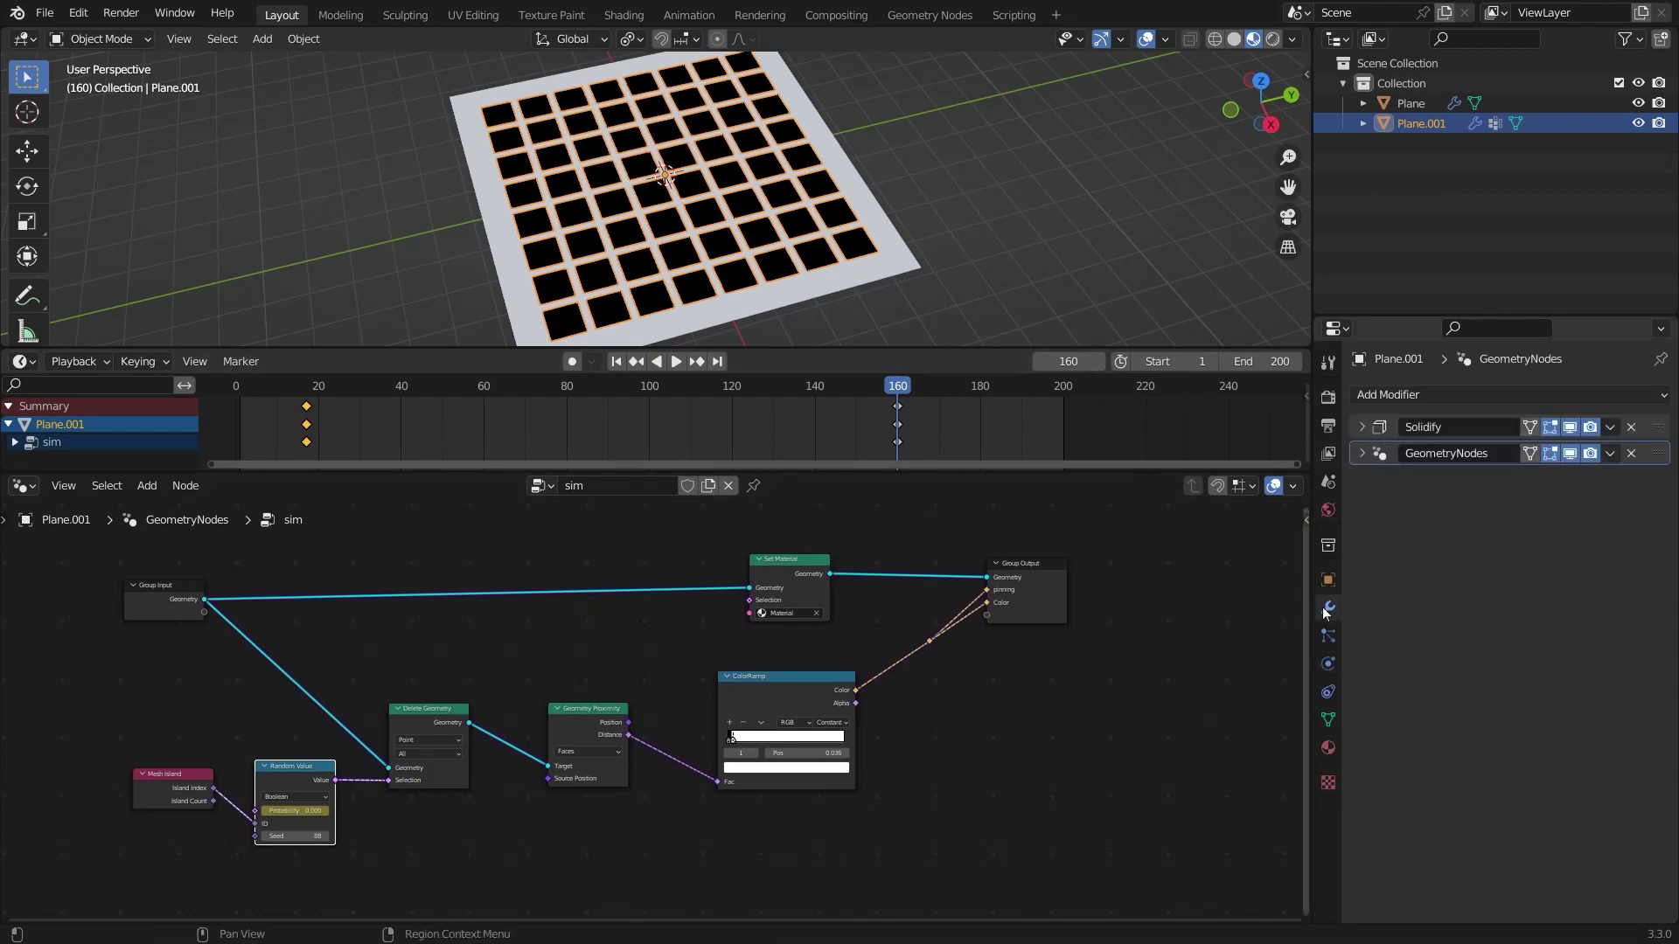
left_click(1234, 39)
middle_click_drag(1074, 102, 1056, 70)
scroll(911, 149, "up", 8)
scroll(926, 134, "down", 8)
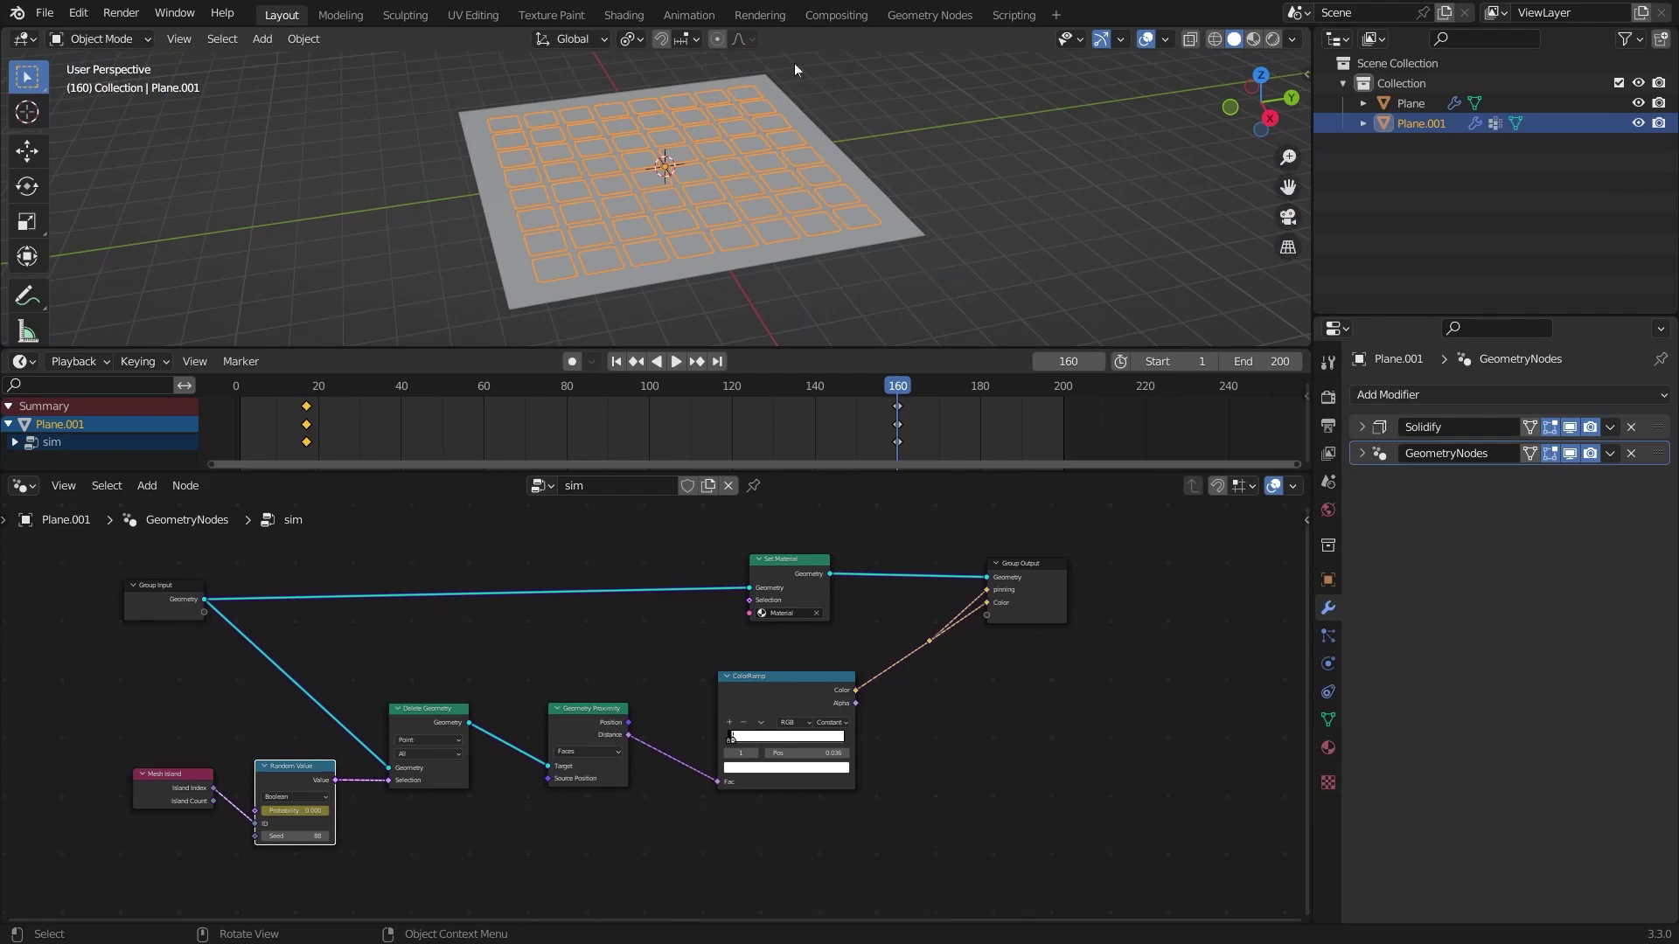
Step: Add a Wireframe modifier to the squares and open its Vertex Group settings
left_click(1391, 394)
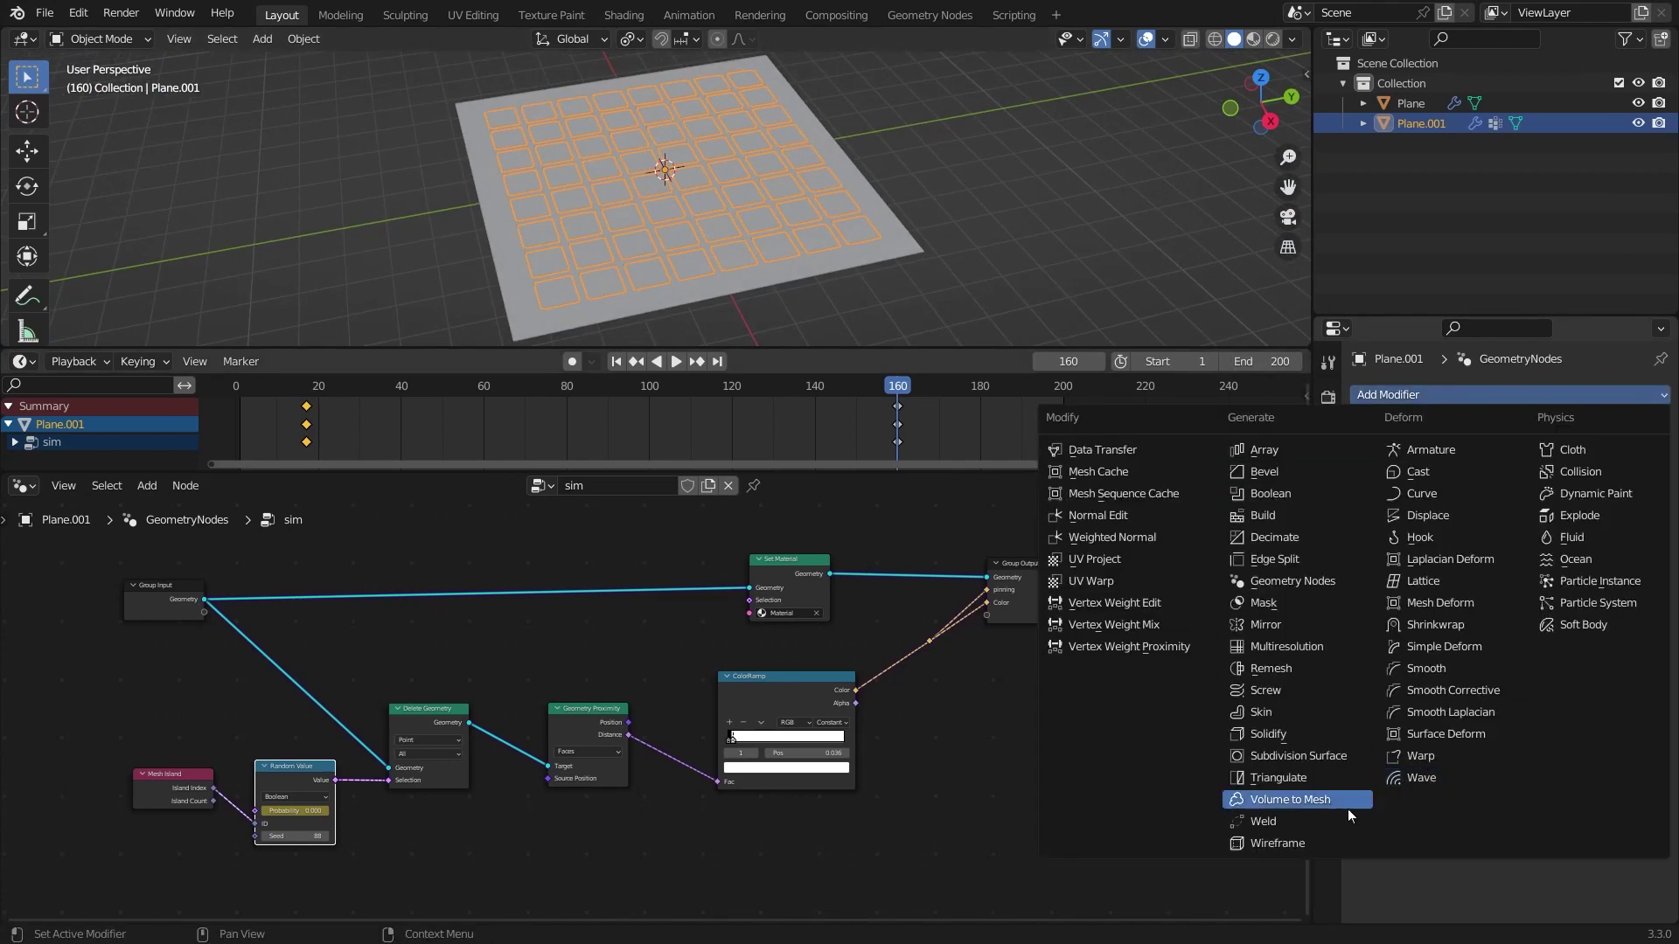
left_click(1277, 843)
scroll(1016, 244, "up", 2)
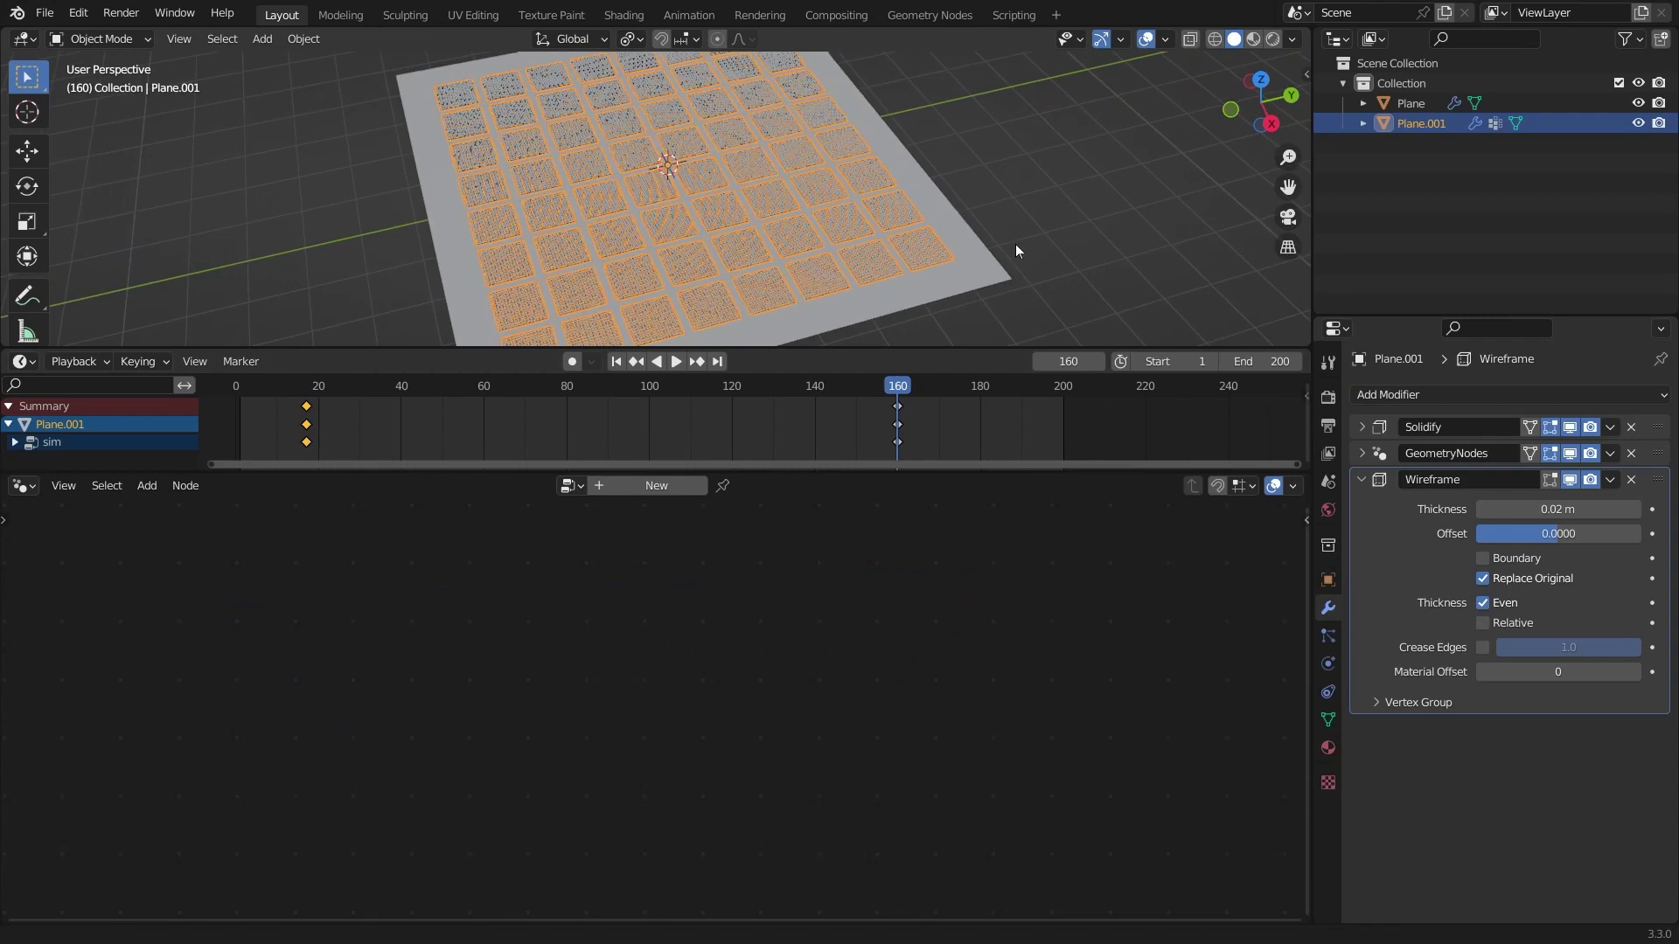
left_click(1390, 703)
left_click(1491, 735)
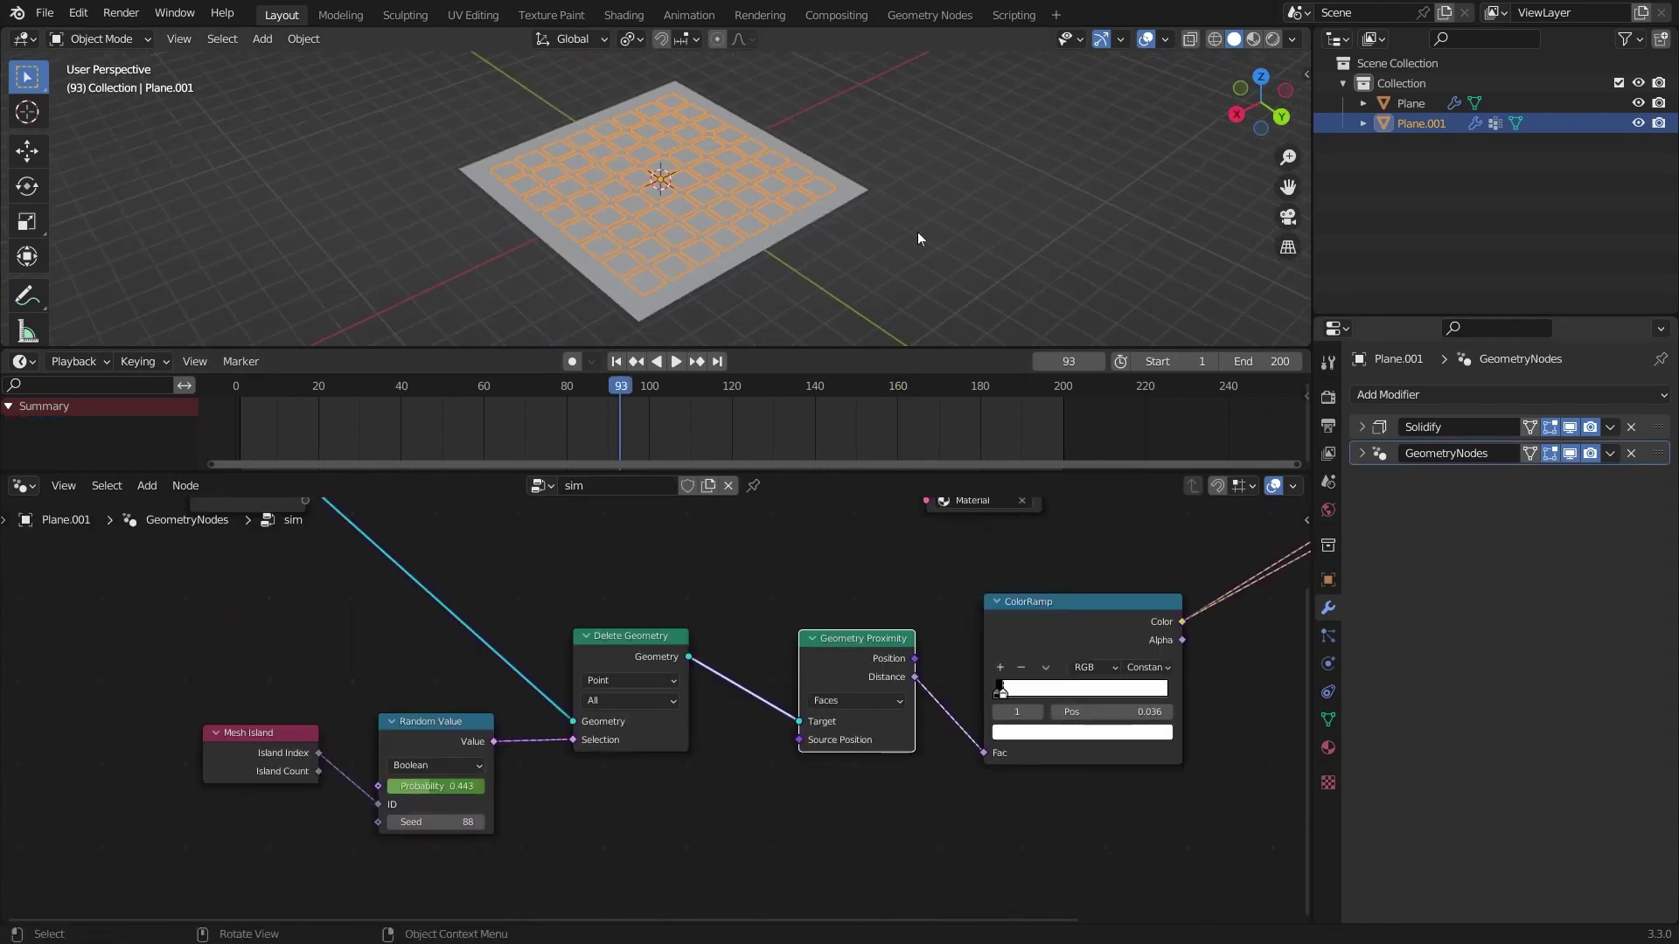
Step: Apply the Solidify modifier on the squares and remove the "pin" vertex group from the mesh
scroll(808, 657, "down", 3)
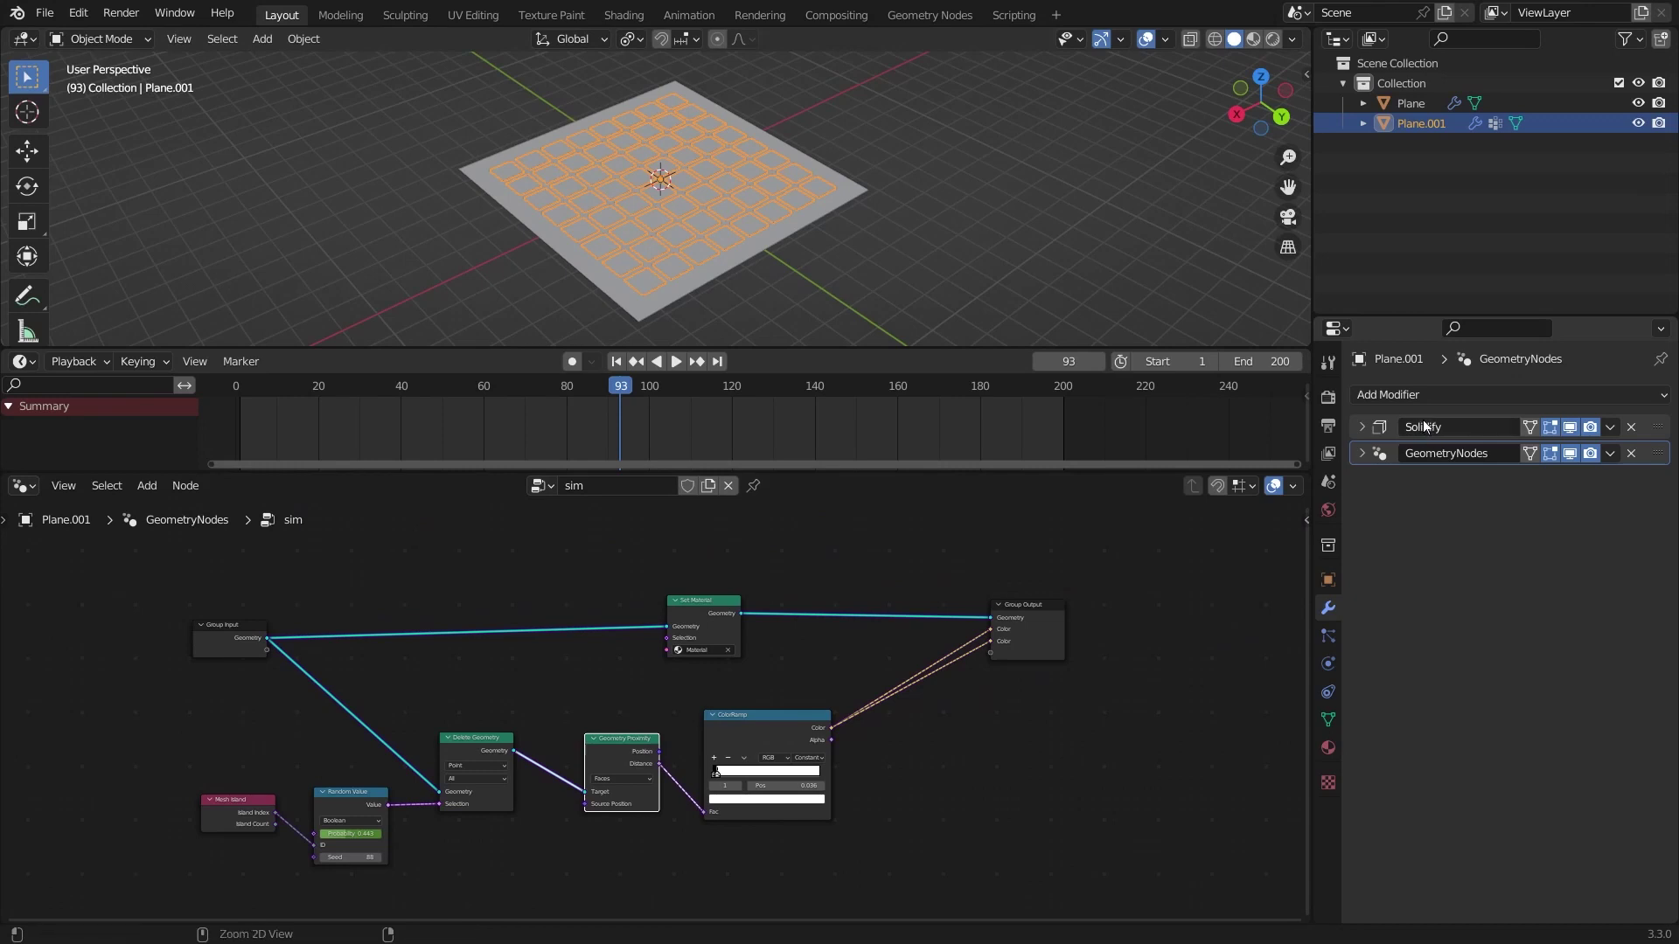
key("ctrl+a")
left_click(1328, 719)
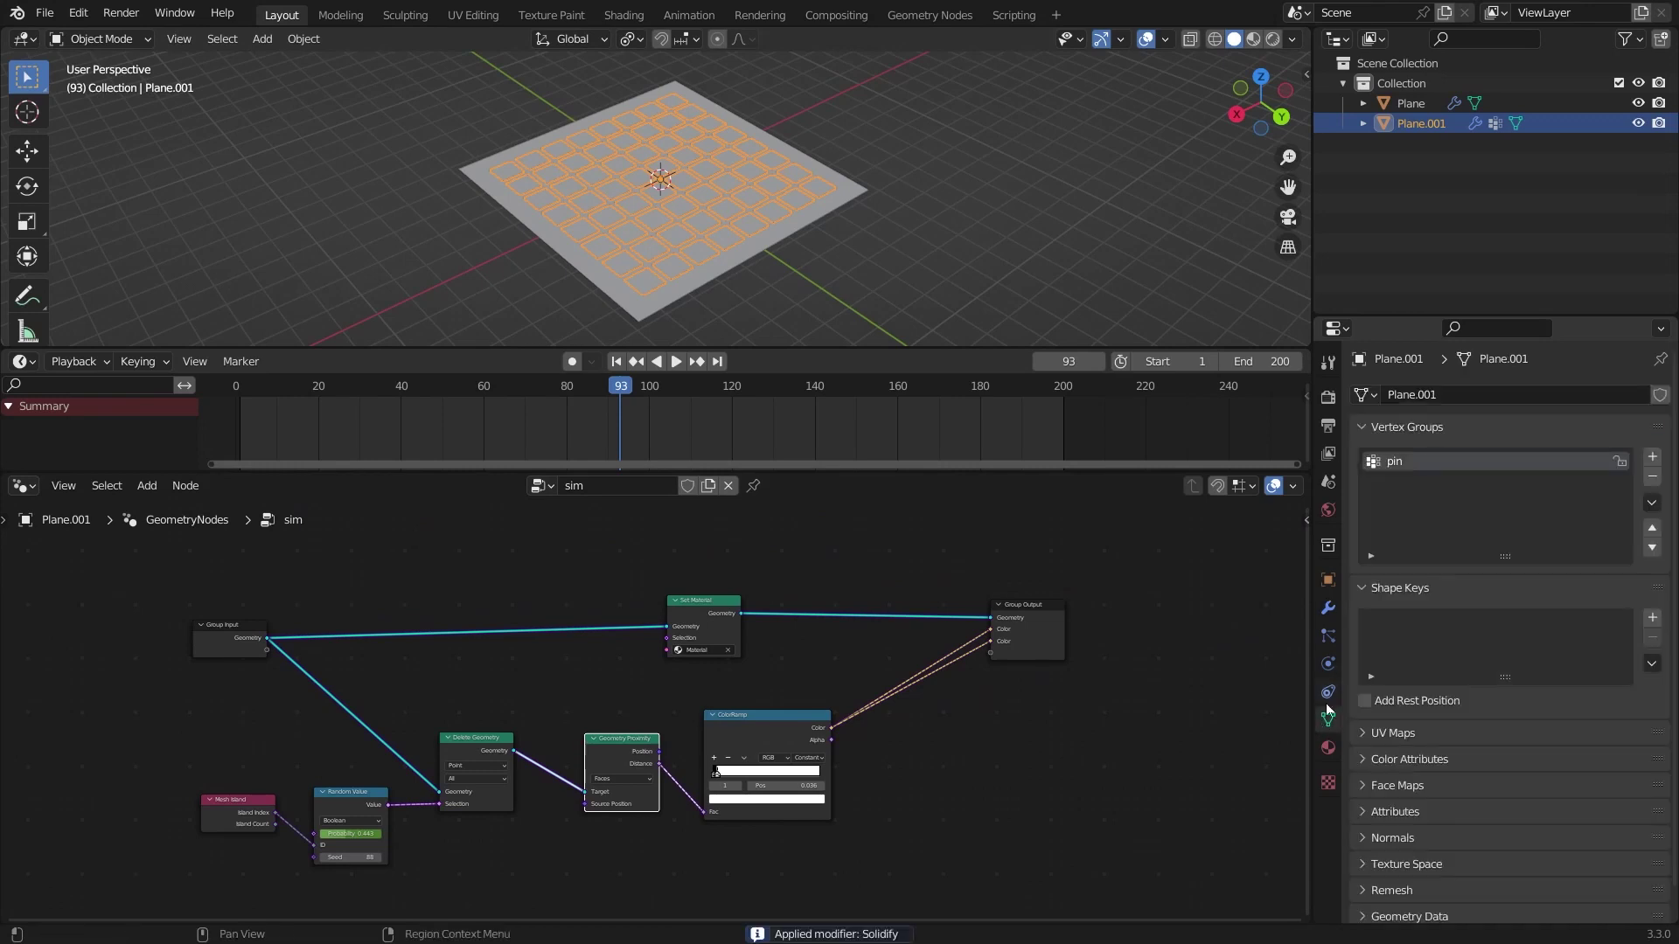
left_click(1652, 478)
Step: Remove both Color outputs from the sim node group, leaving only the Geometry output
scroll(1148, 675, "up", 3)
left_click(992, 638)
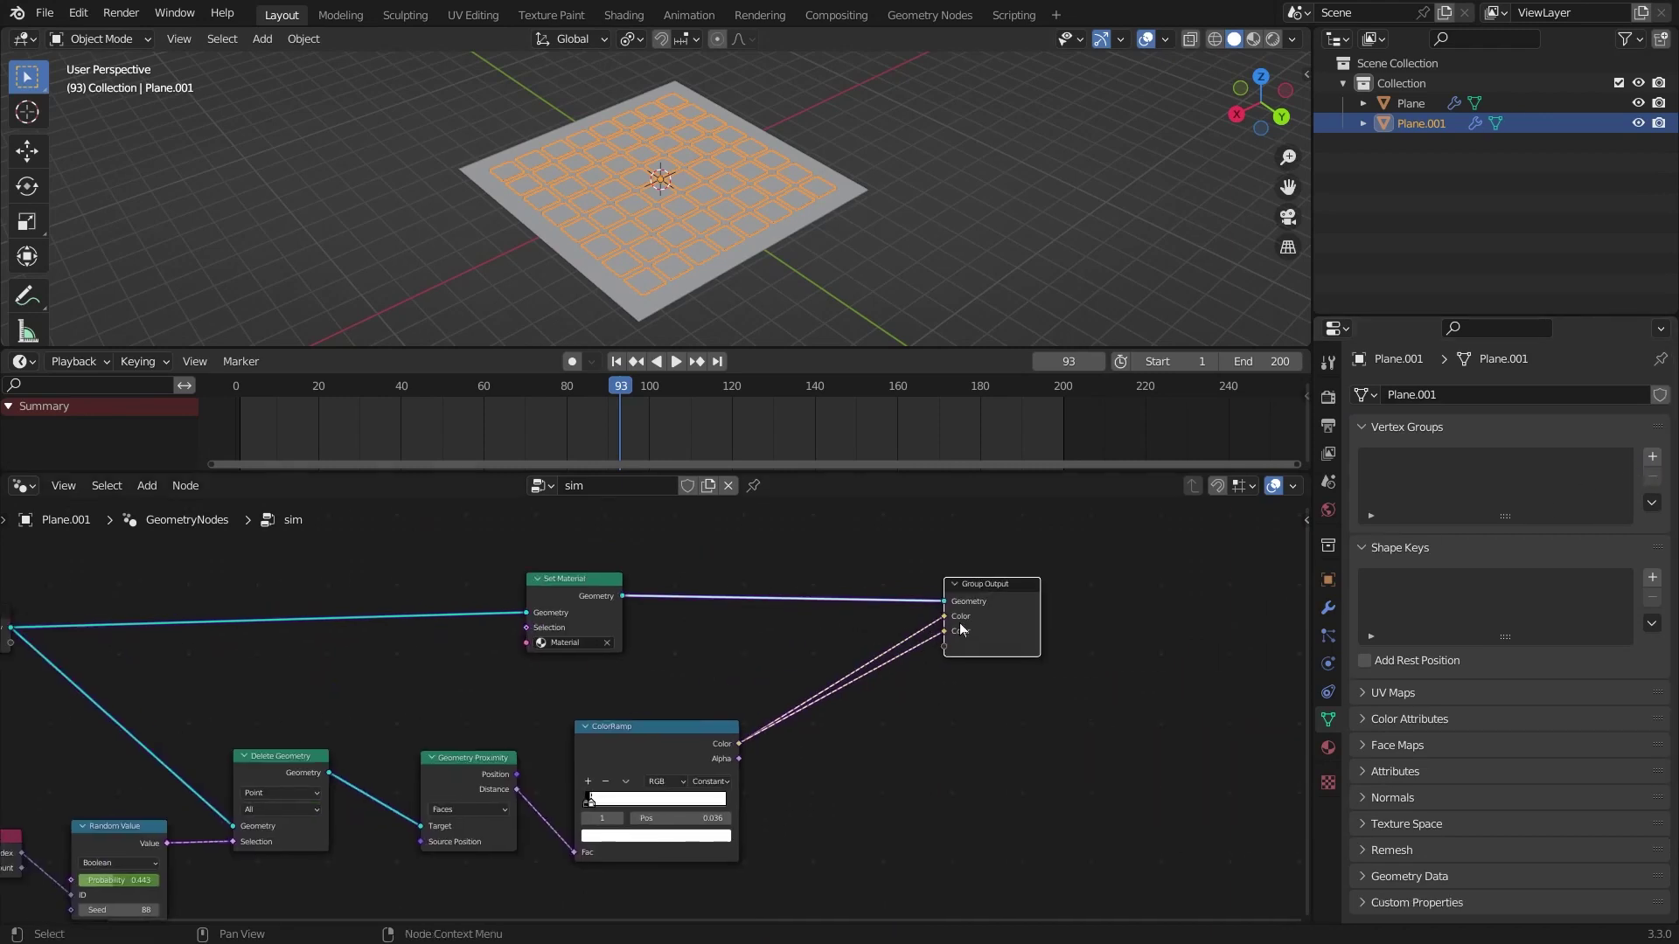
key("n")
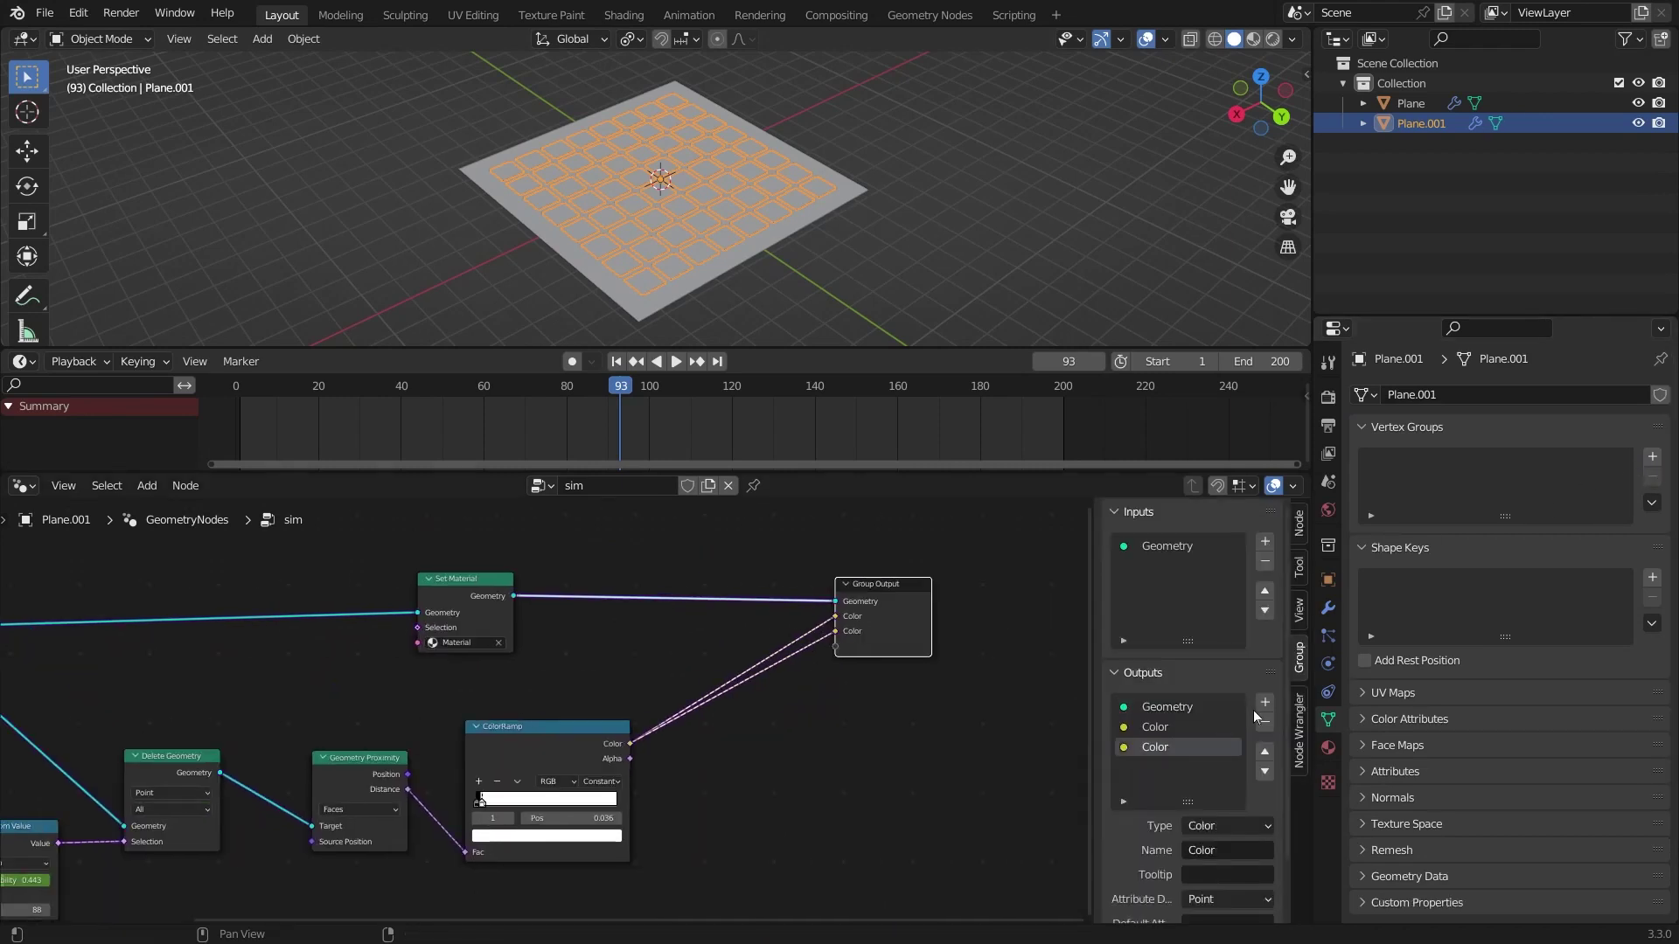
left_click(1264, 723)
left_click(1264, 722)
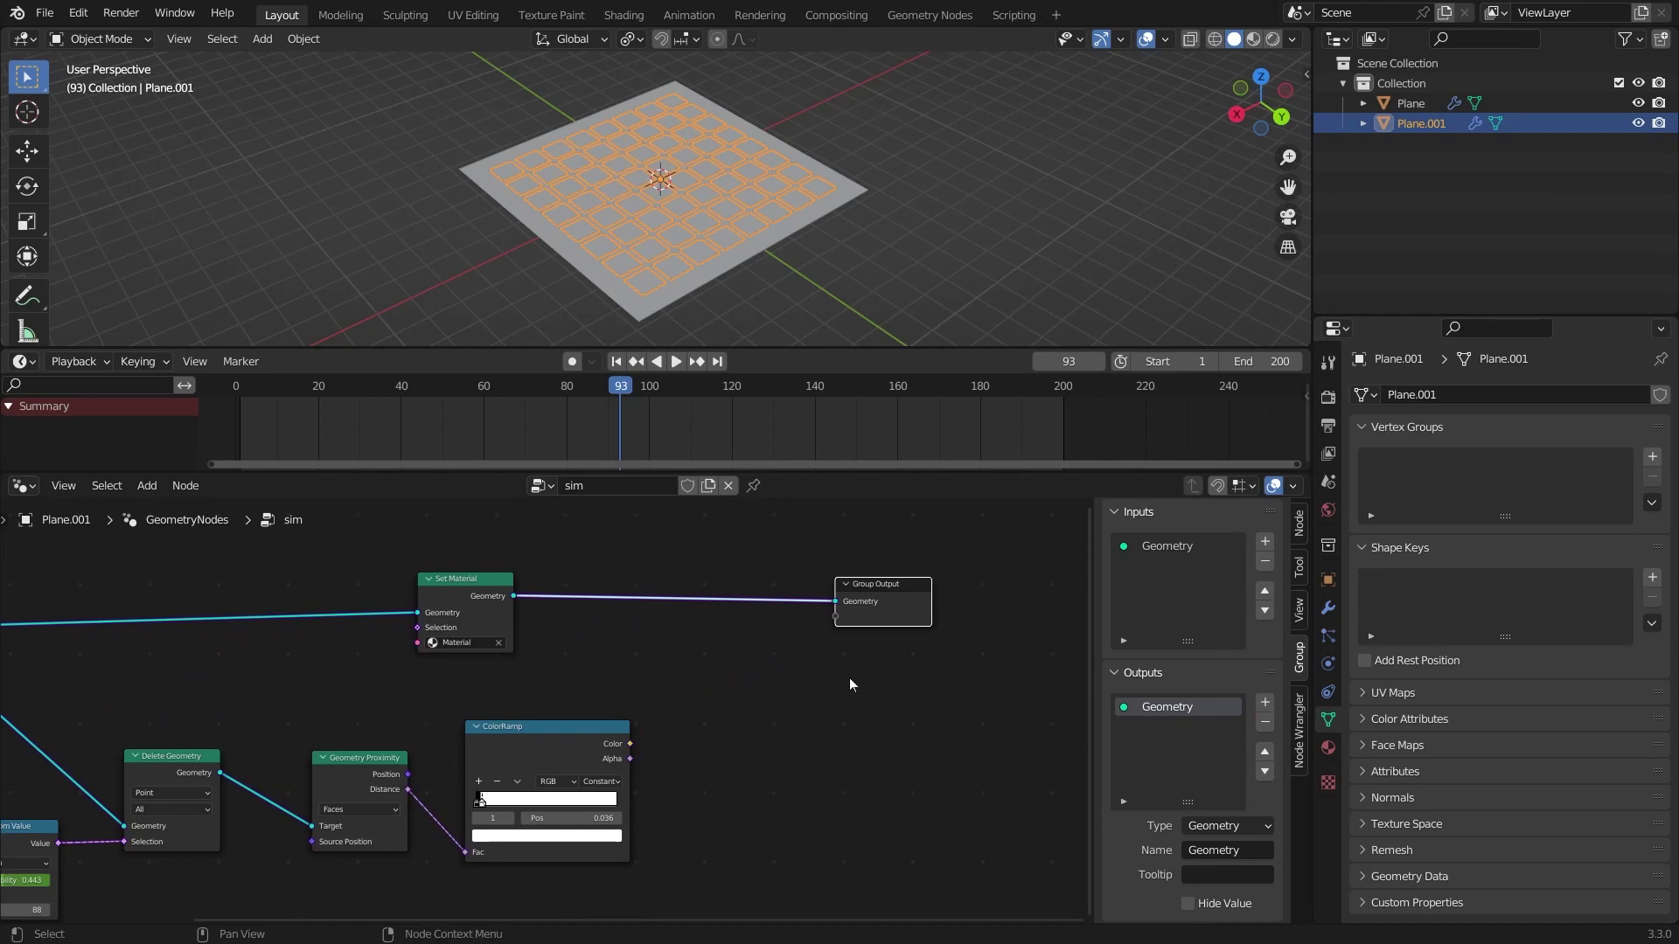
key("n")
Step: Add a vertex group named "pin" to the squares mesh and assign all of its vertices to it
key("Tab")
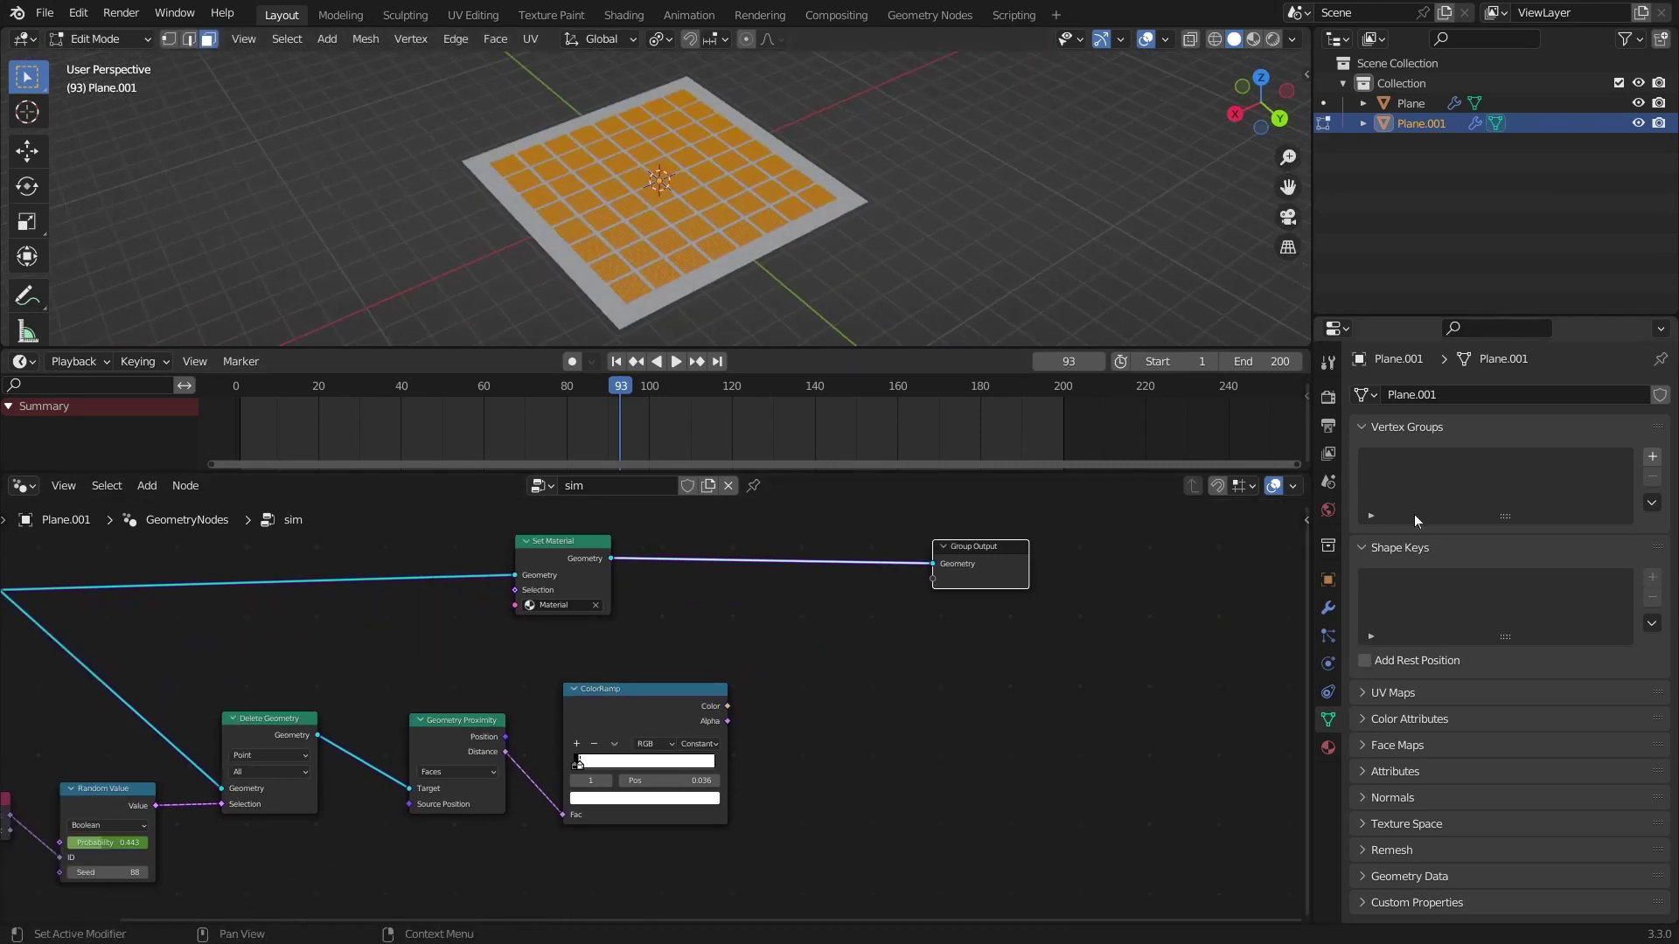
left_click(1652, 455)
left_click(1393, 580)
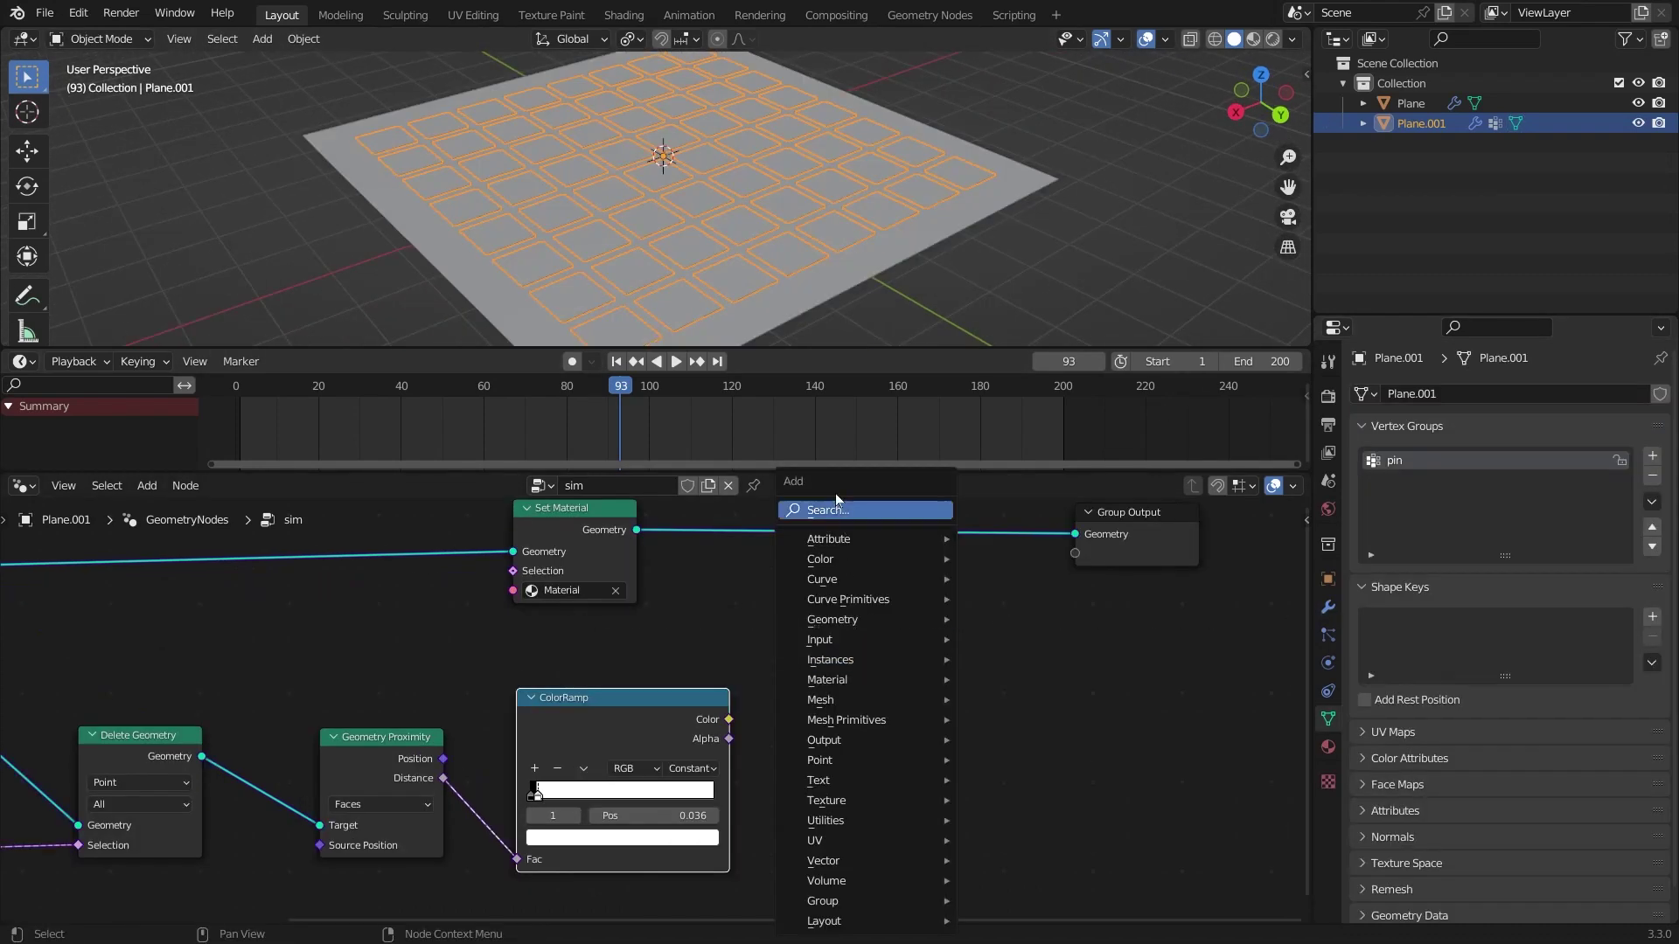
Step: Add a Math node set to Multiply and feed the ColorRamp's Color into its first value
left_click(838, 497)
type("m")
key("Return")
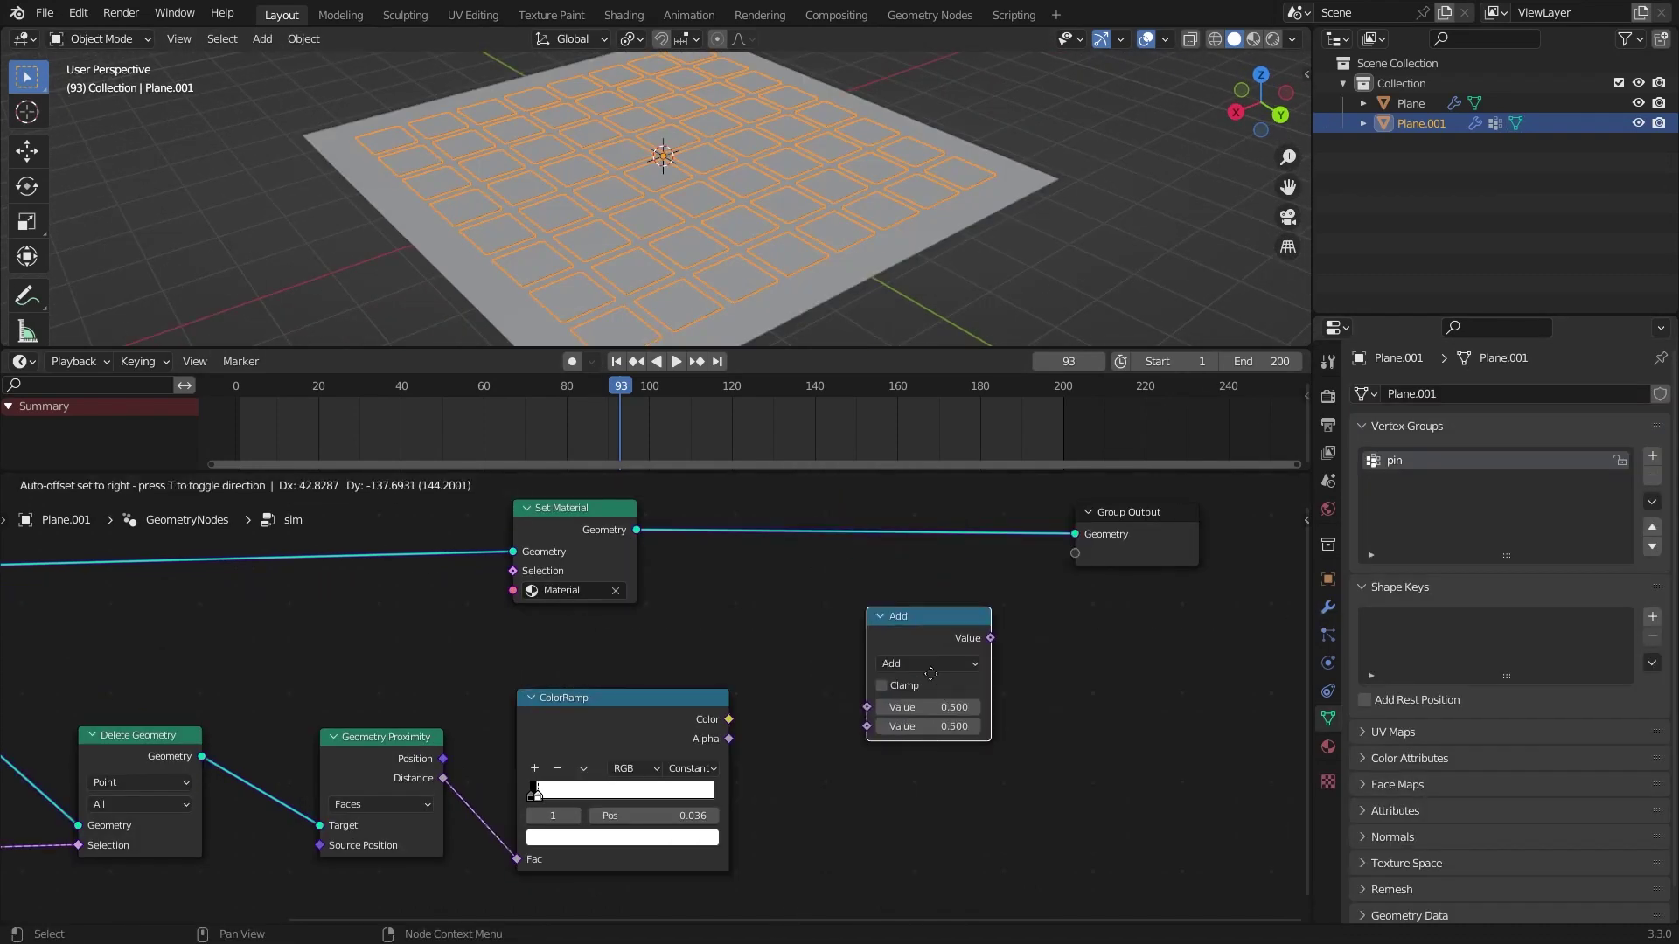
left_click(878, 689)
left_click_drag(728, 719, 865, 778)
left_click(899, 731)
key("m")
left_click(910, 551)
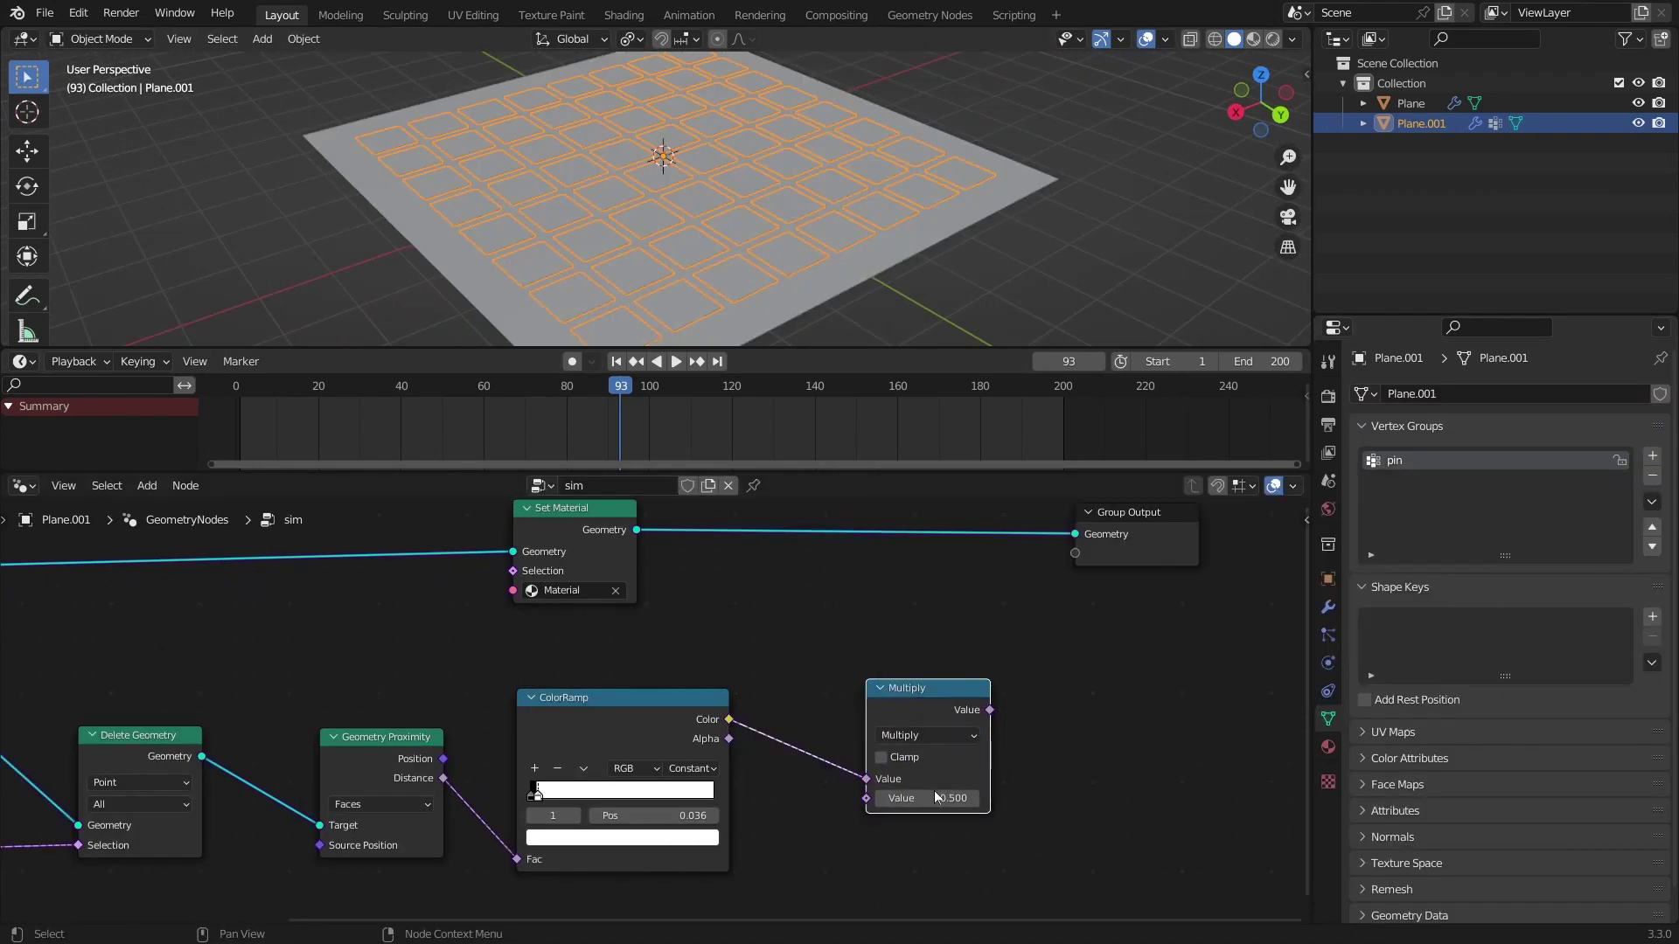
Step: Set the Multiply node's second value to 2 and connect its result to a new Group Output socket
left_click(934, 796)
type("2")
key("Return")
left_click_drag(980, 718, 1074, 554)
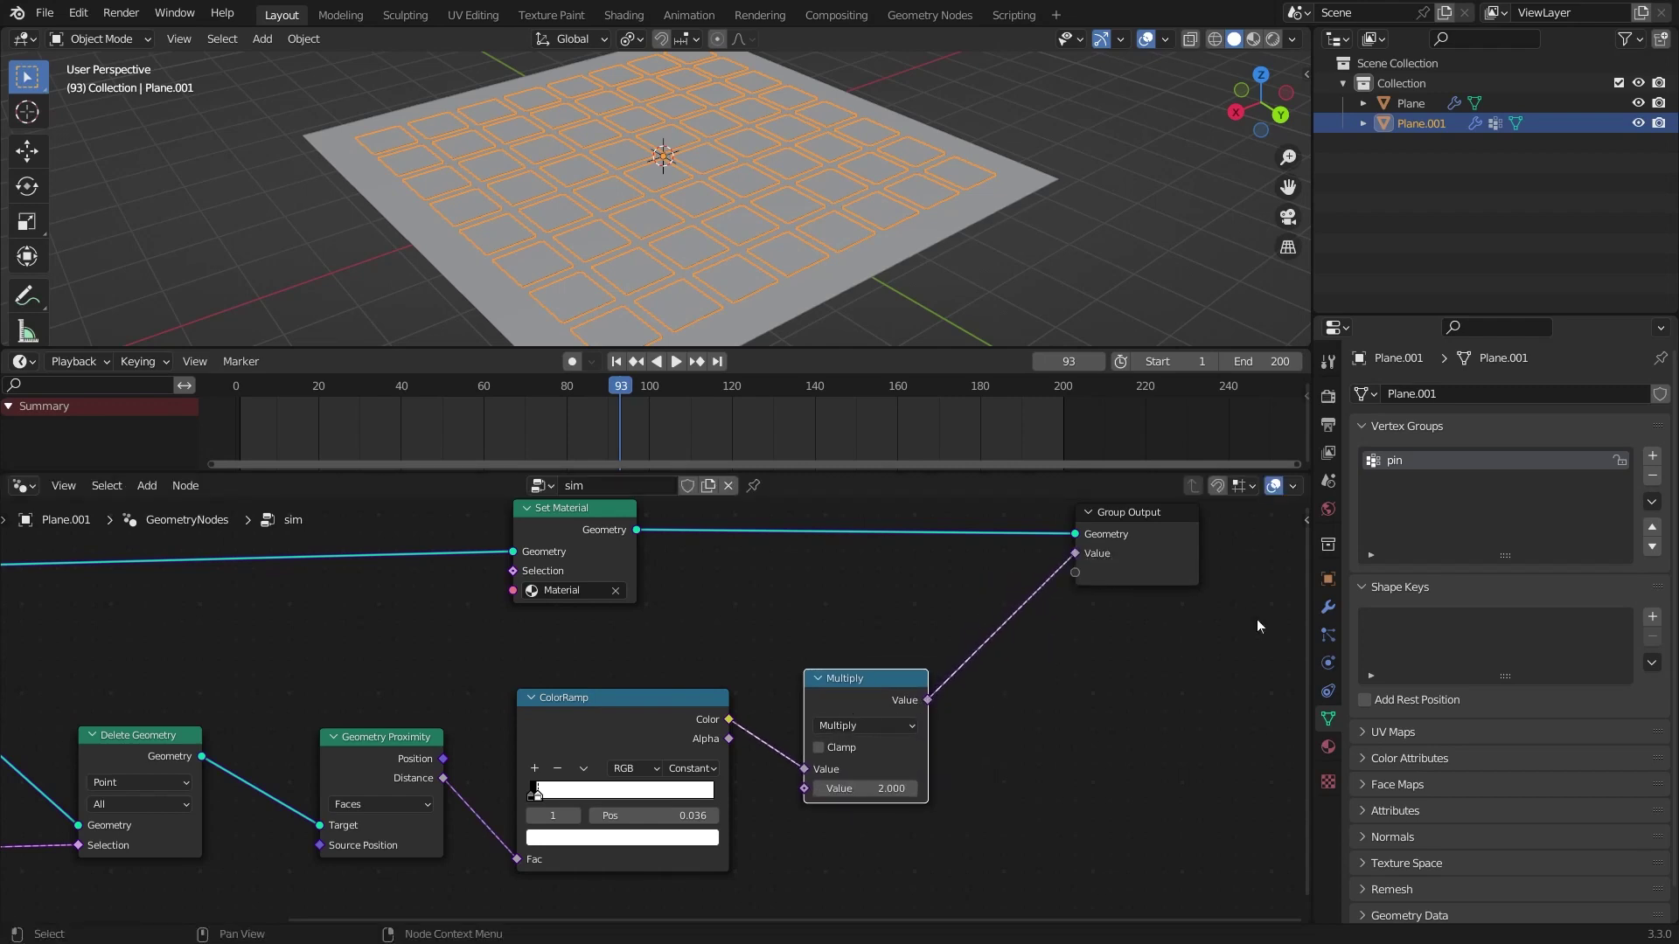
Step: Assign the "pin" attribute to the GeometryNodes modifier's Value output
left_click(1328, 607)
left_click(1506, 518)
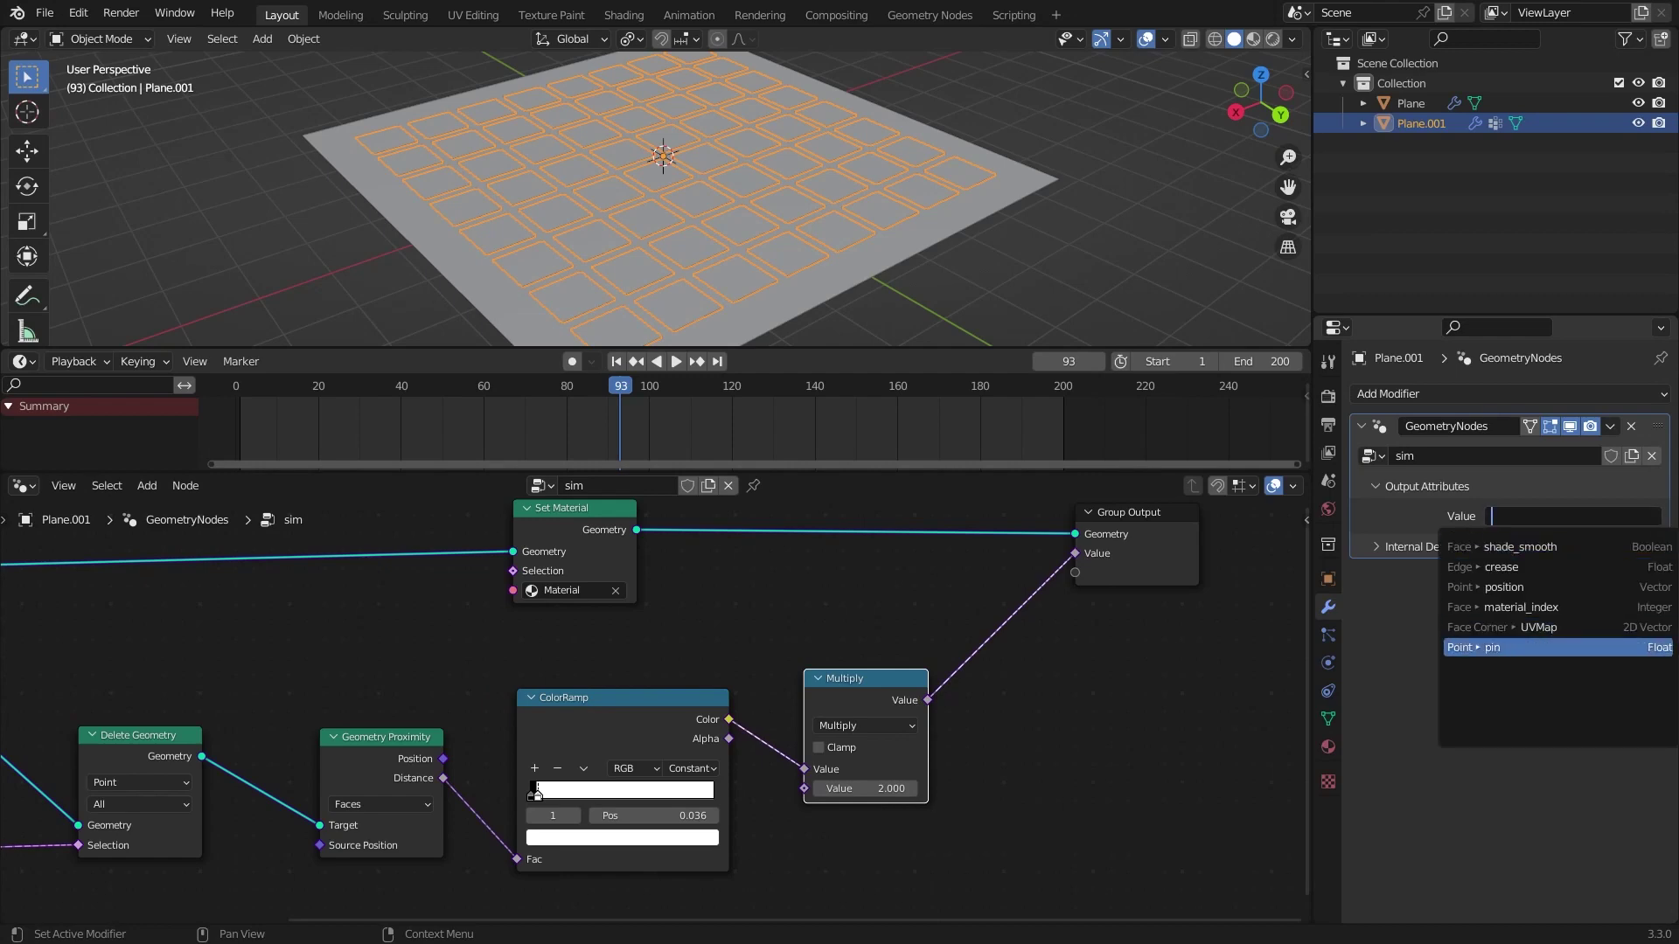
left_click(1496, 647)
Step: Add a Wireframe modifier to the squares and limit it to the "pin" vertex group
left_click(1509, 394)
left_click(1279, 842)
left_click(1418, 675)
left_click(1484, 705)
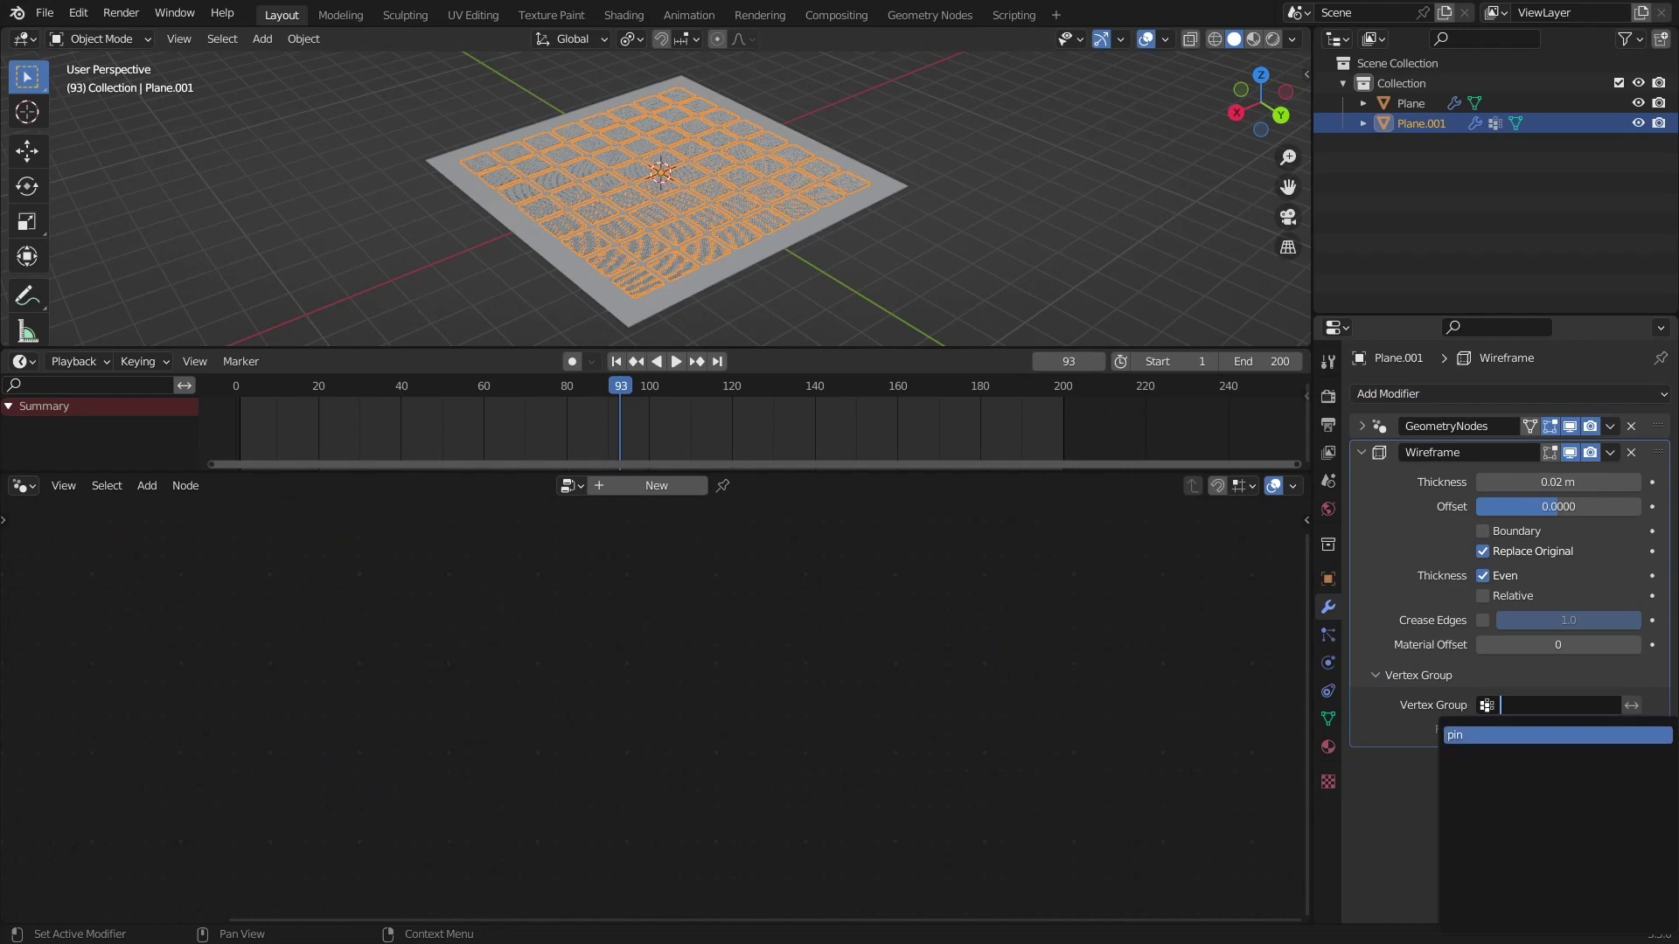
key("Return")
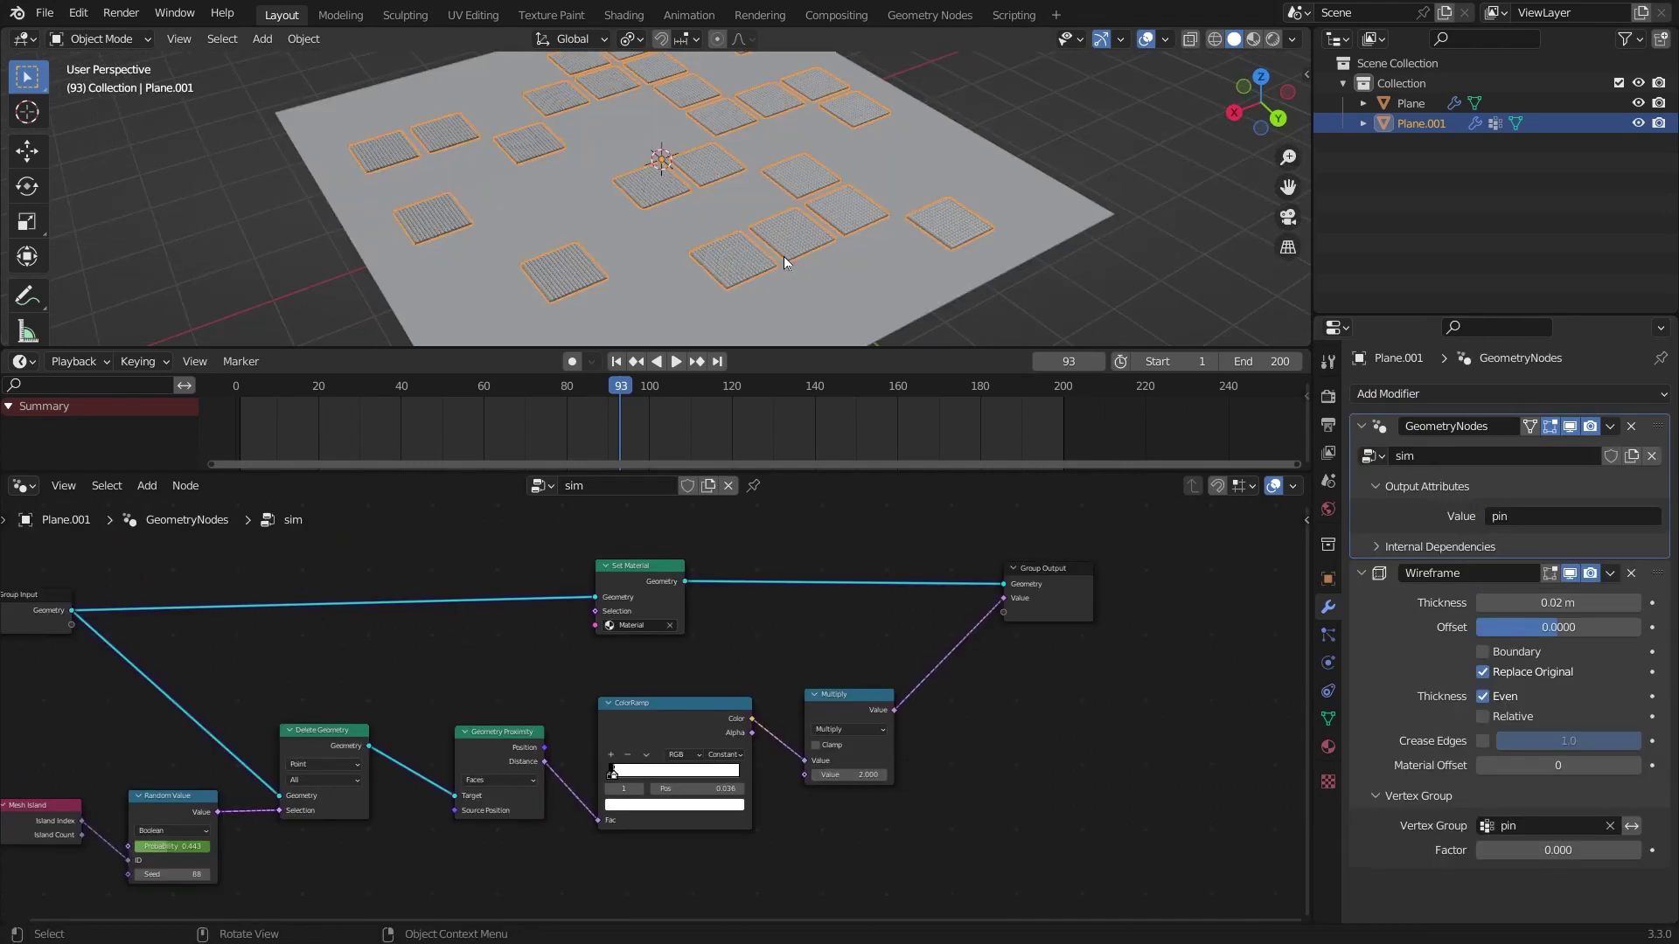
Step: Examine how the node setup masks the squares and open the Value output attribute's list of choices
middle_click_drag(847, 240, 848, 233)
middle_click_drag(841, 579, 822, 569)
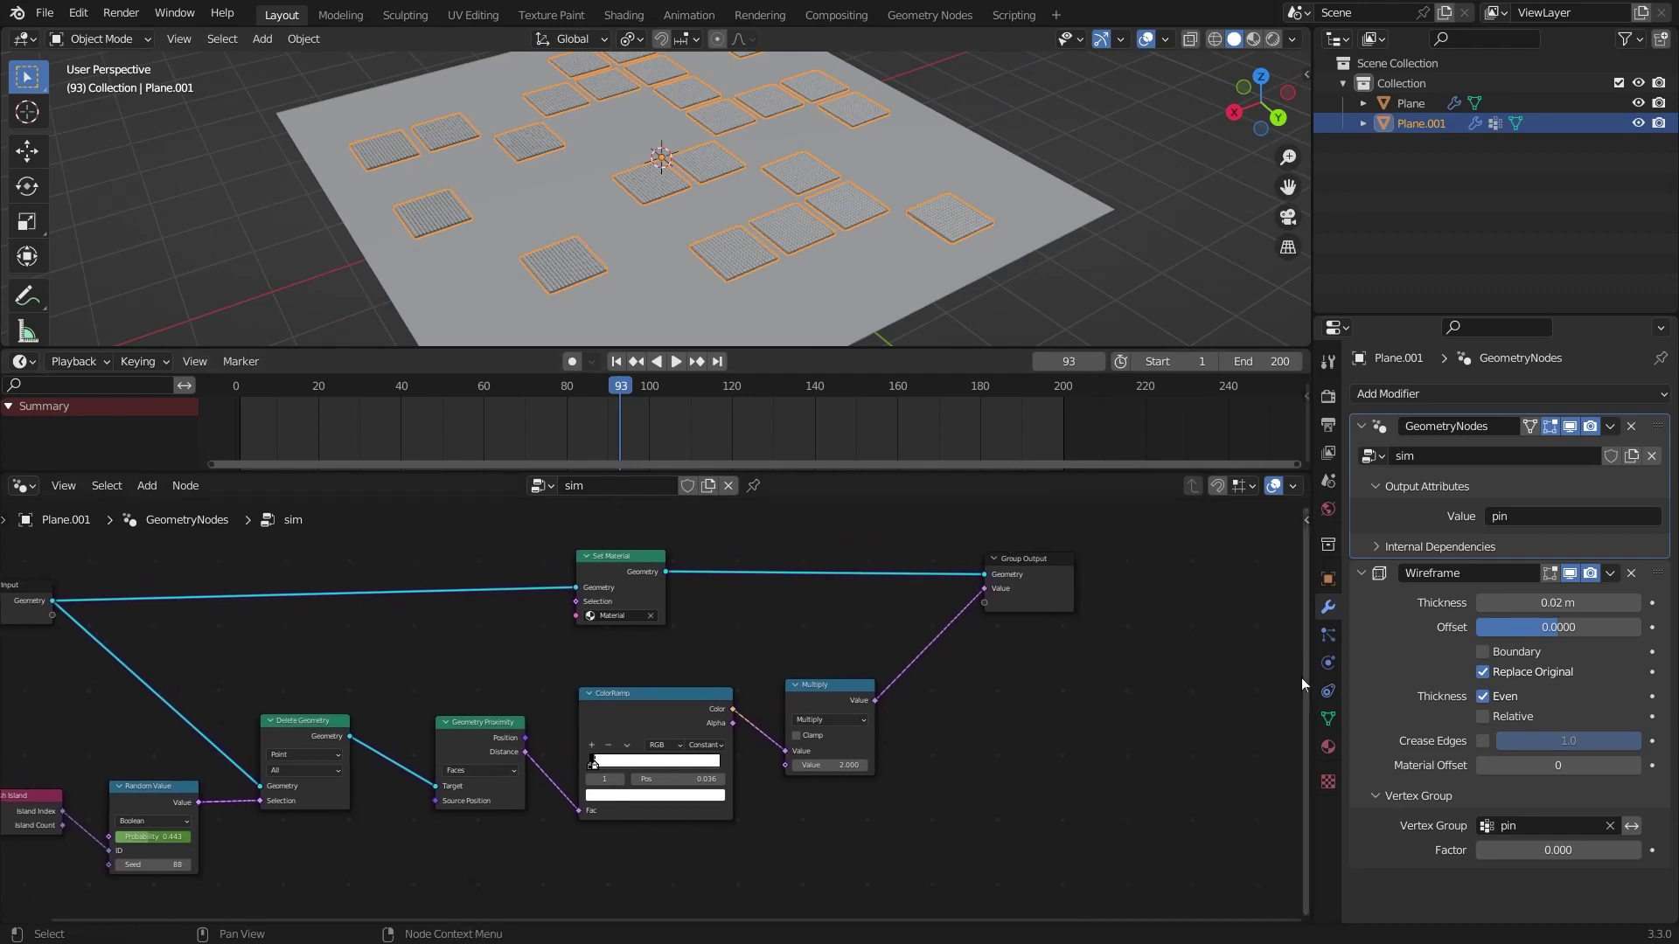
left_click(1328, 718)
left_click(1329, 607)
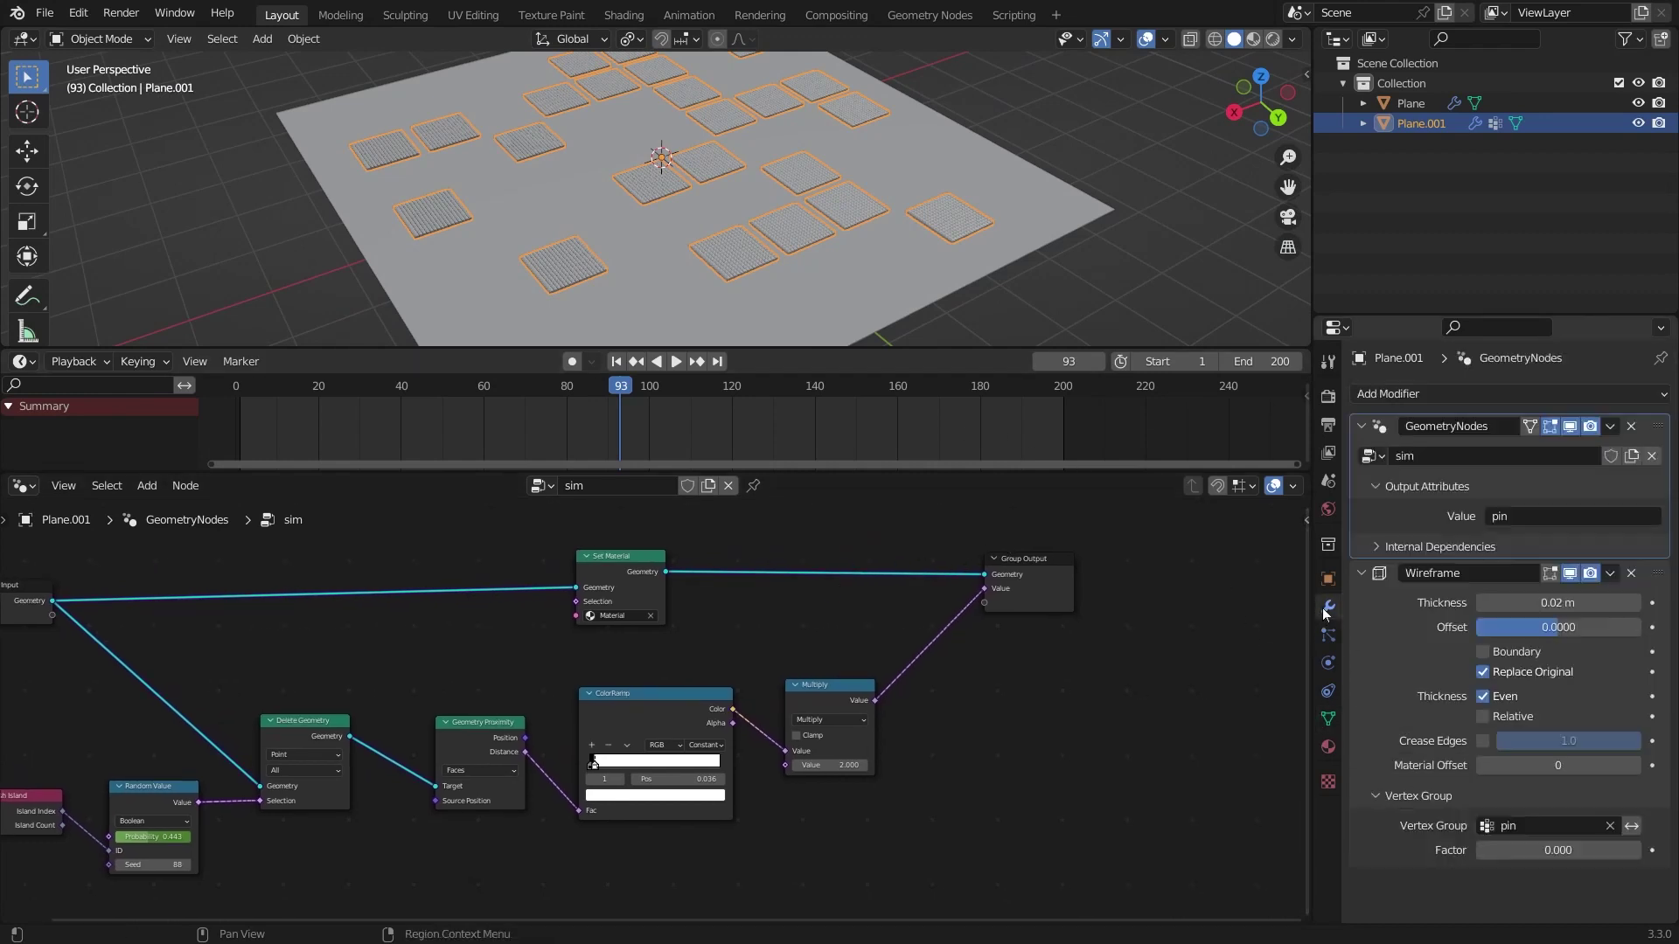
scroll(900, 715, "up", 3)
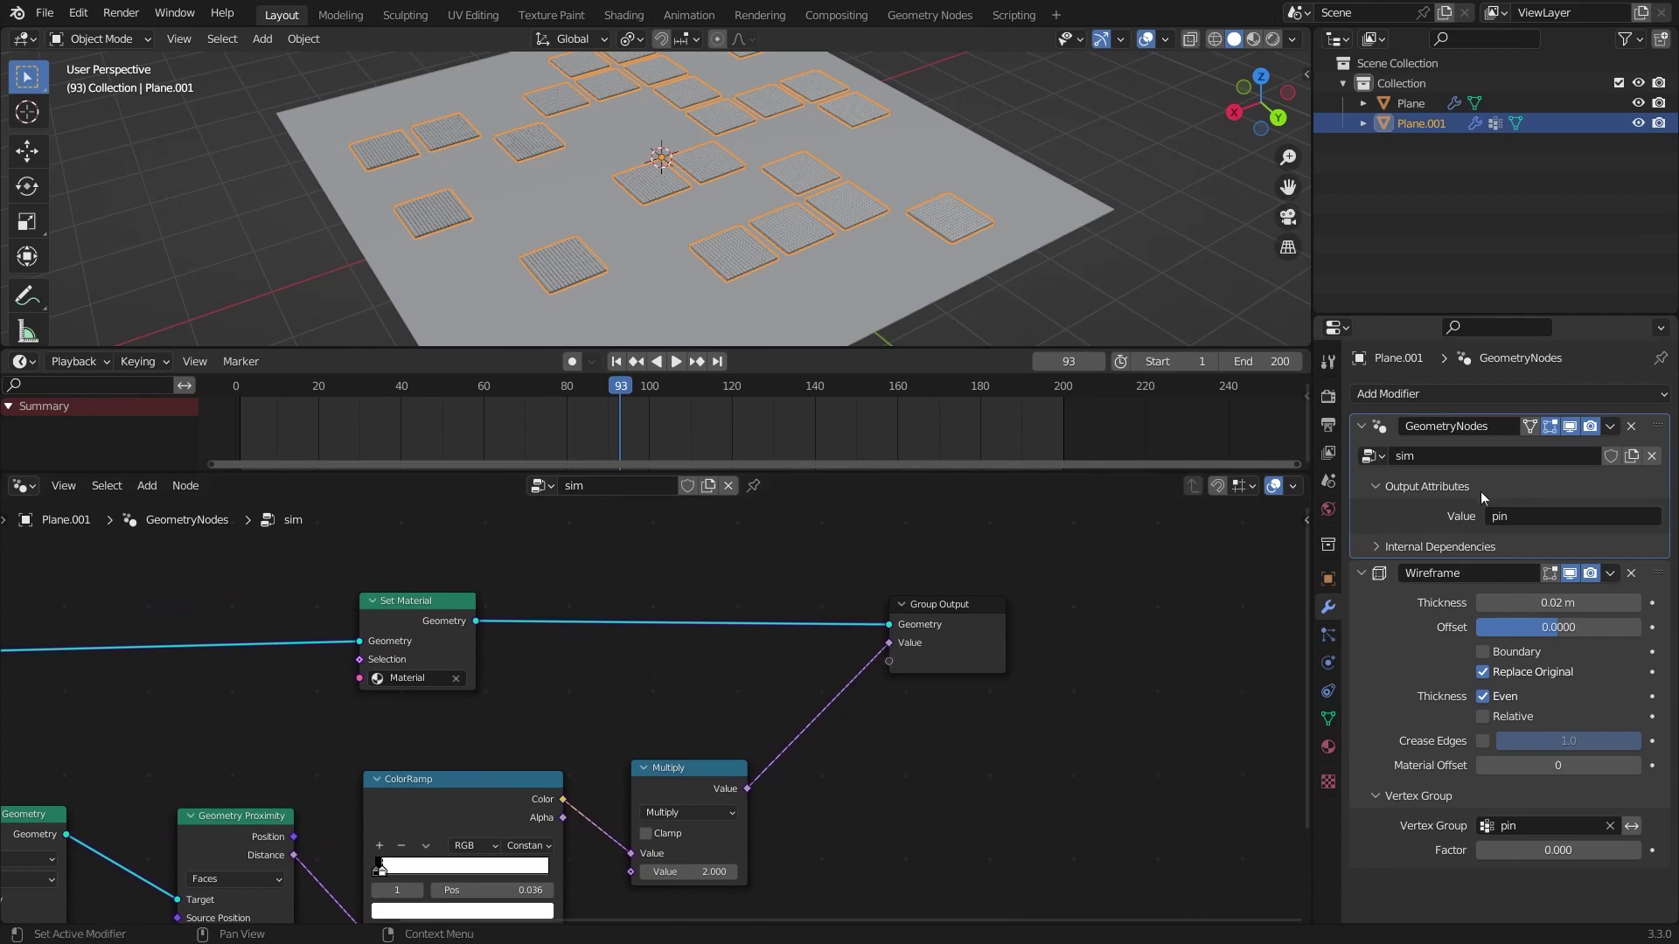
left_click(1487, 514)
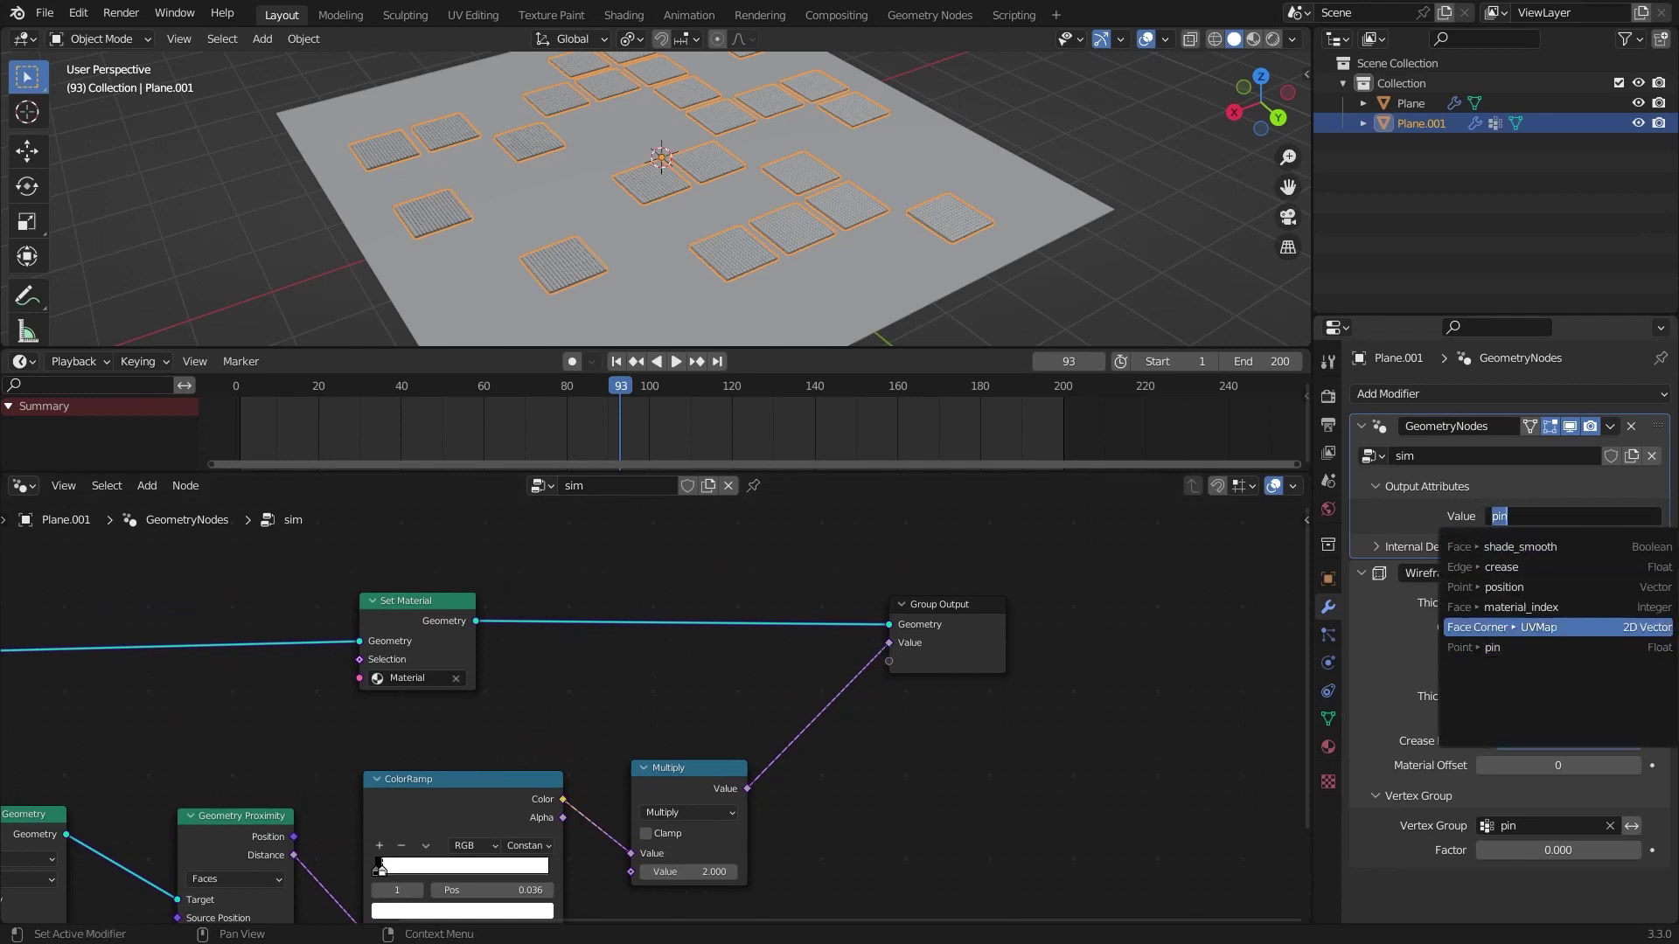
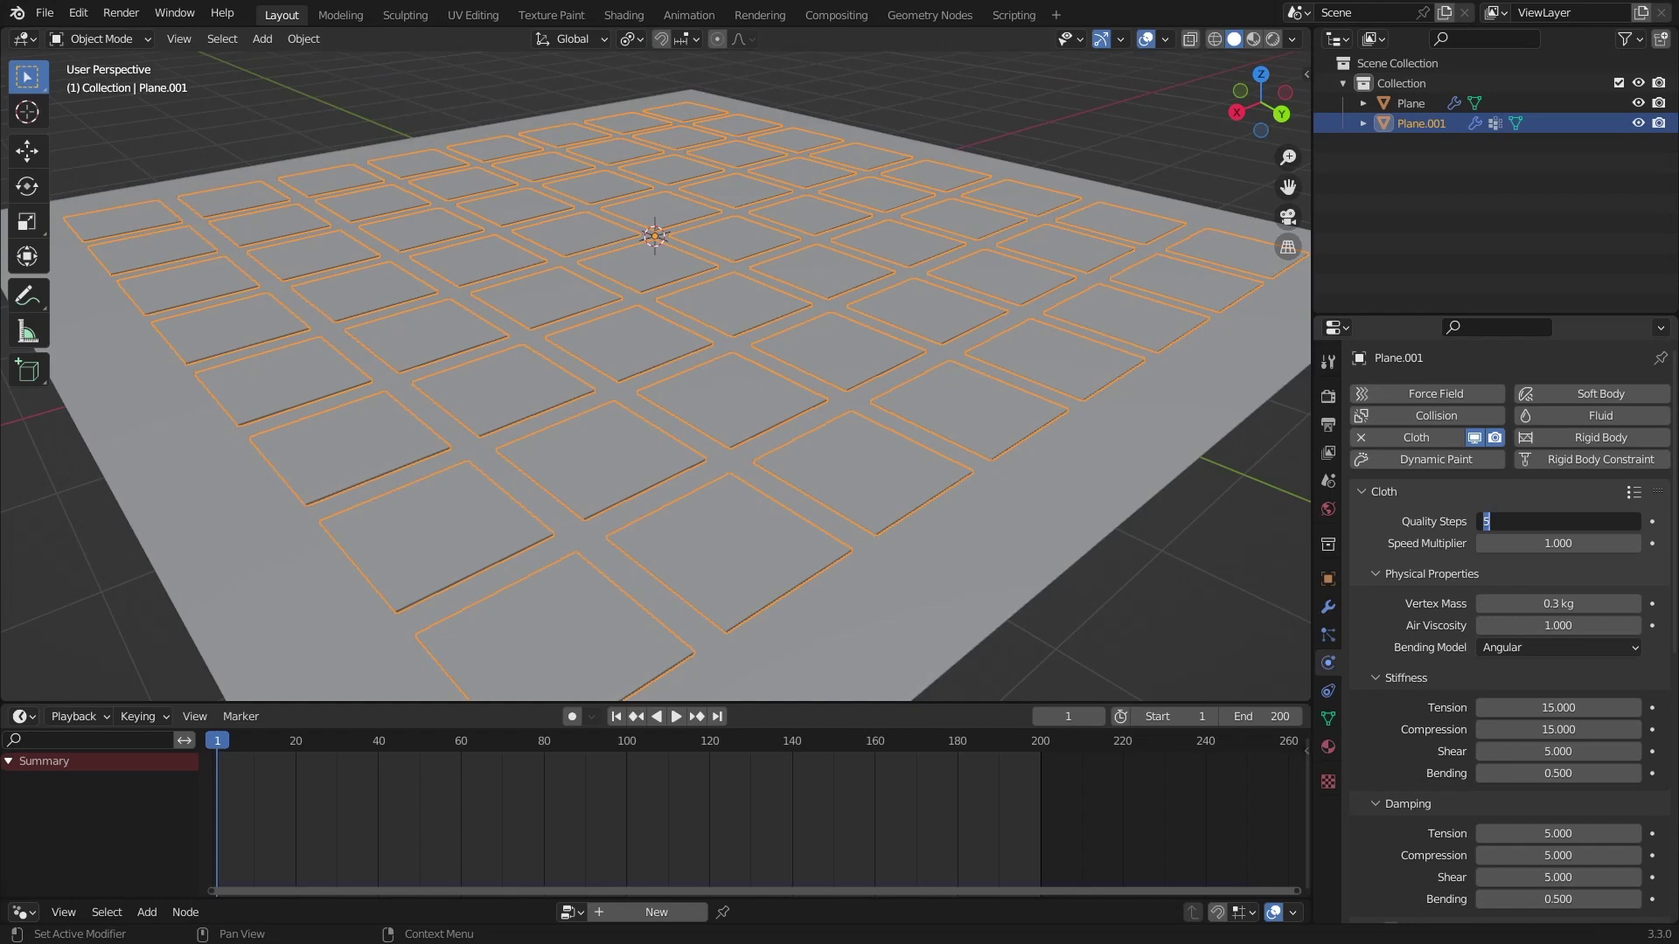
Step: Set the squares' cloth Quality Steps to 10 and Vertex Mass to 0.5 kg
type("0")
key("Return")
scroll(1436, 546, "down", 5)
left_click(1497, 441)
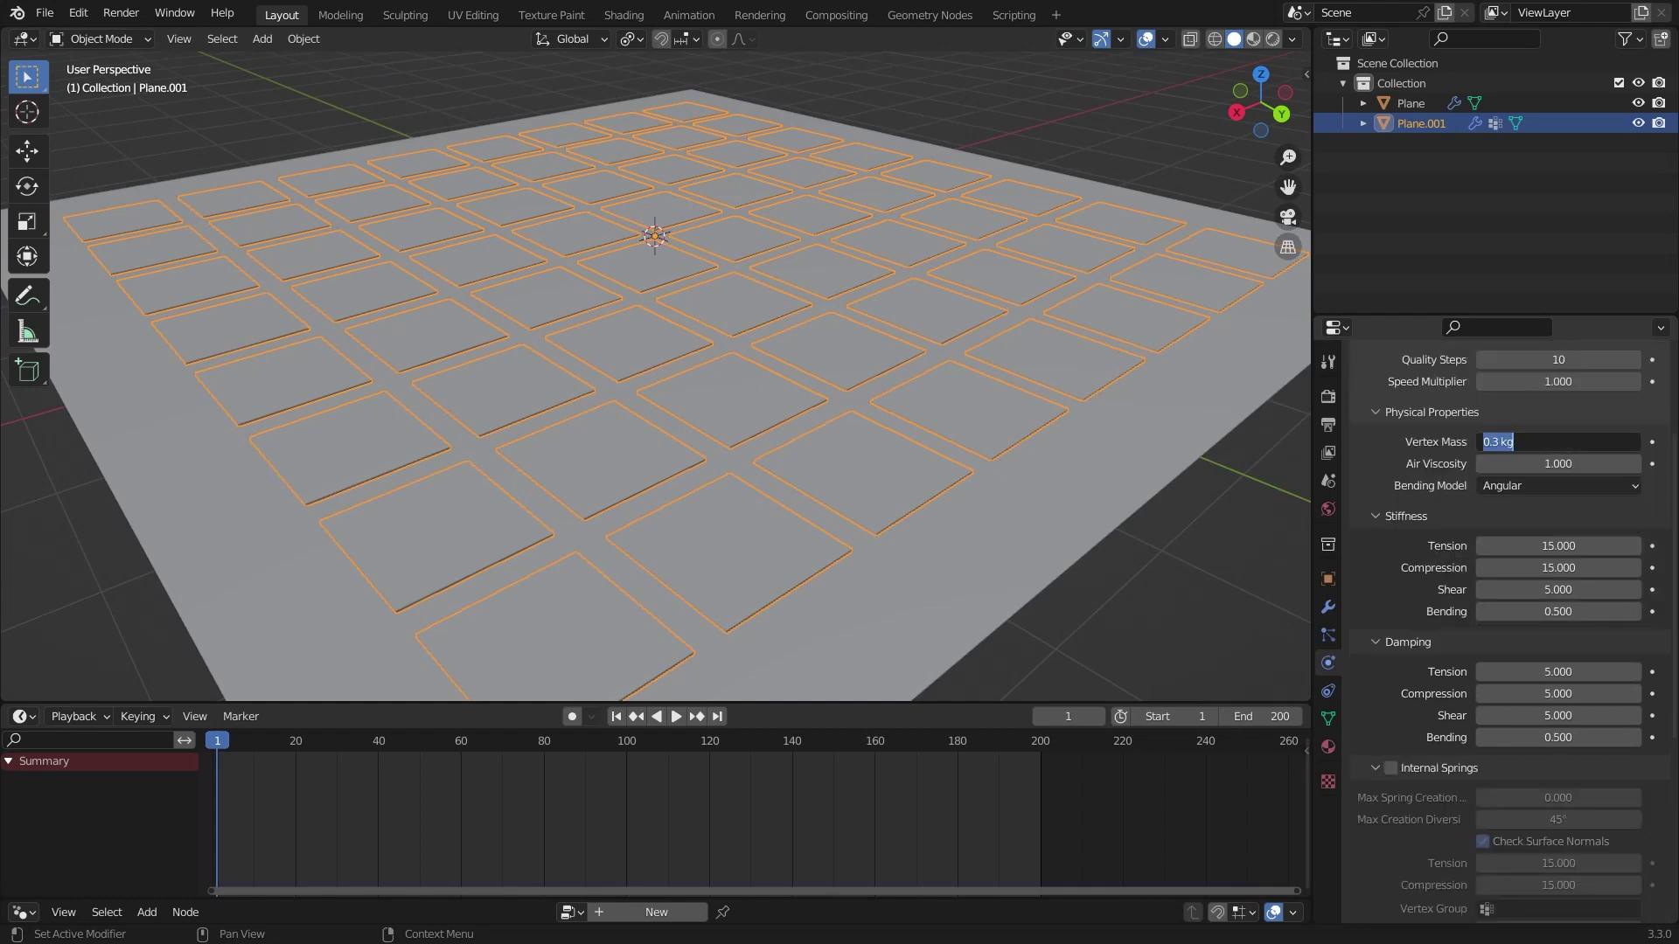
key("BackSpace")
type(".5")
key("Tab")
Step: Set the cloth's Air Viscosity to 10
scroll(1396, 487, "down", 1)
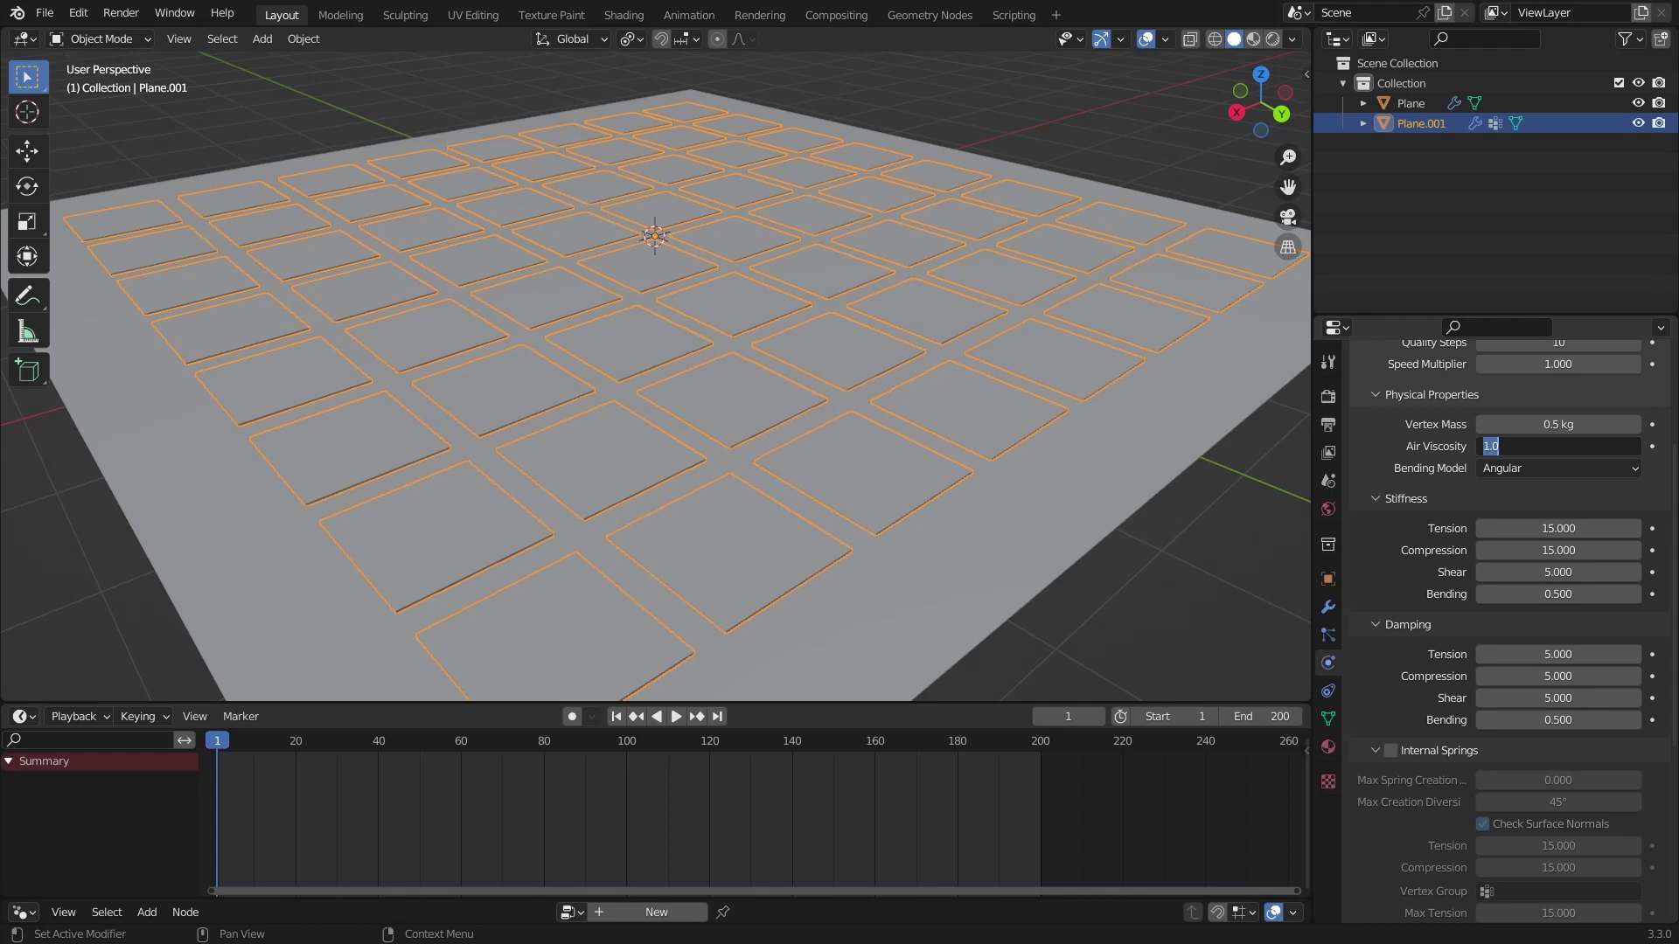
type("10")
key("Return")
Step: Enable Pressure on the cloth and set it to 15
scroll(1408, 612, "down", 8)
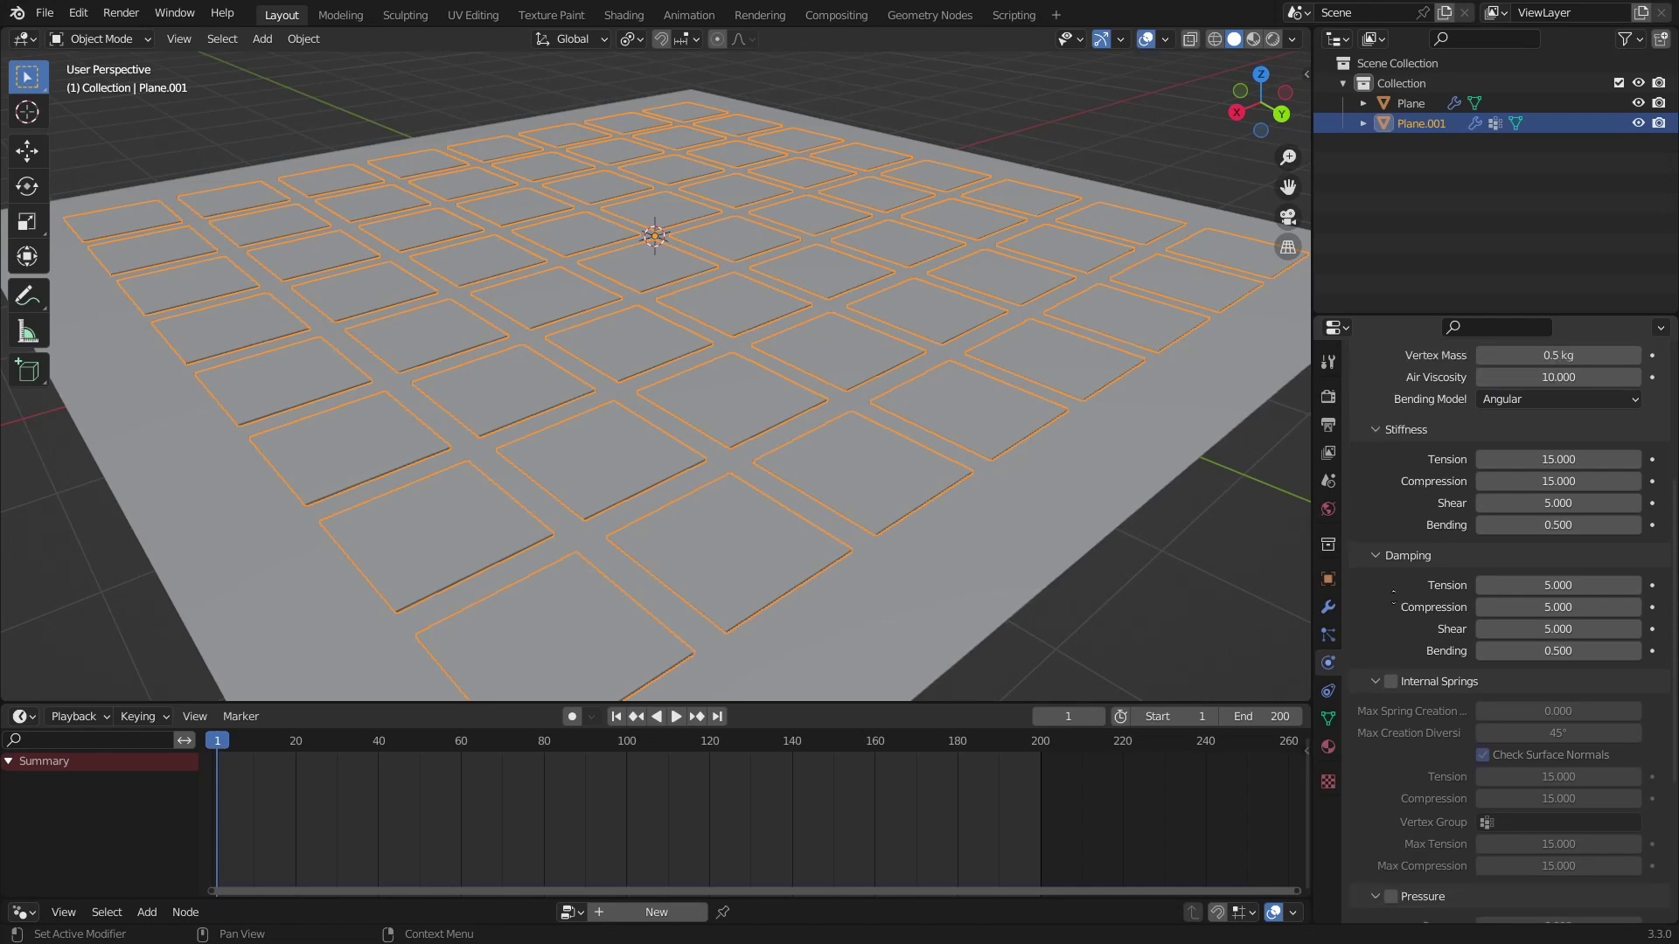
left_click(1391, 642)
left_click(1539, 670)
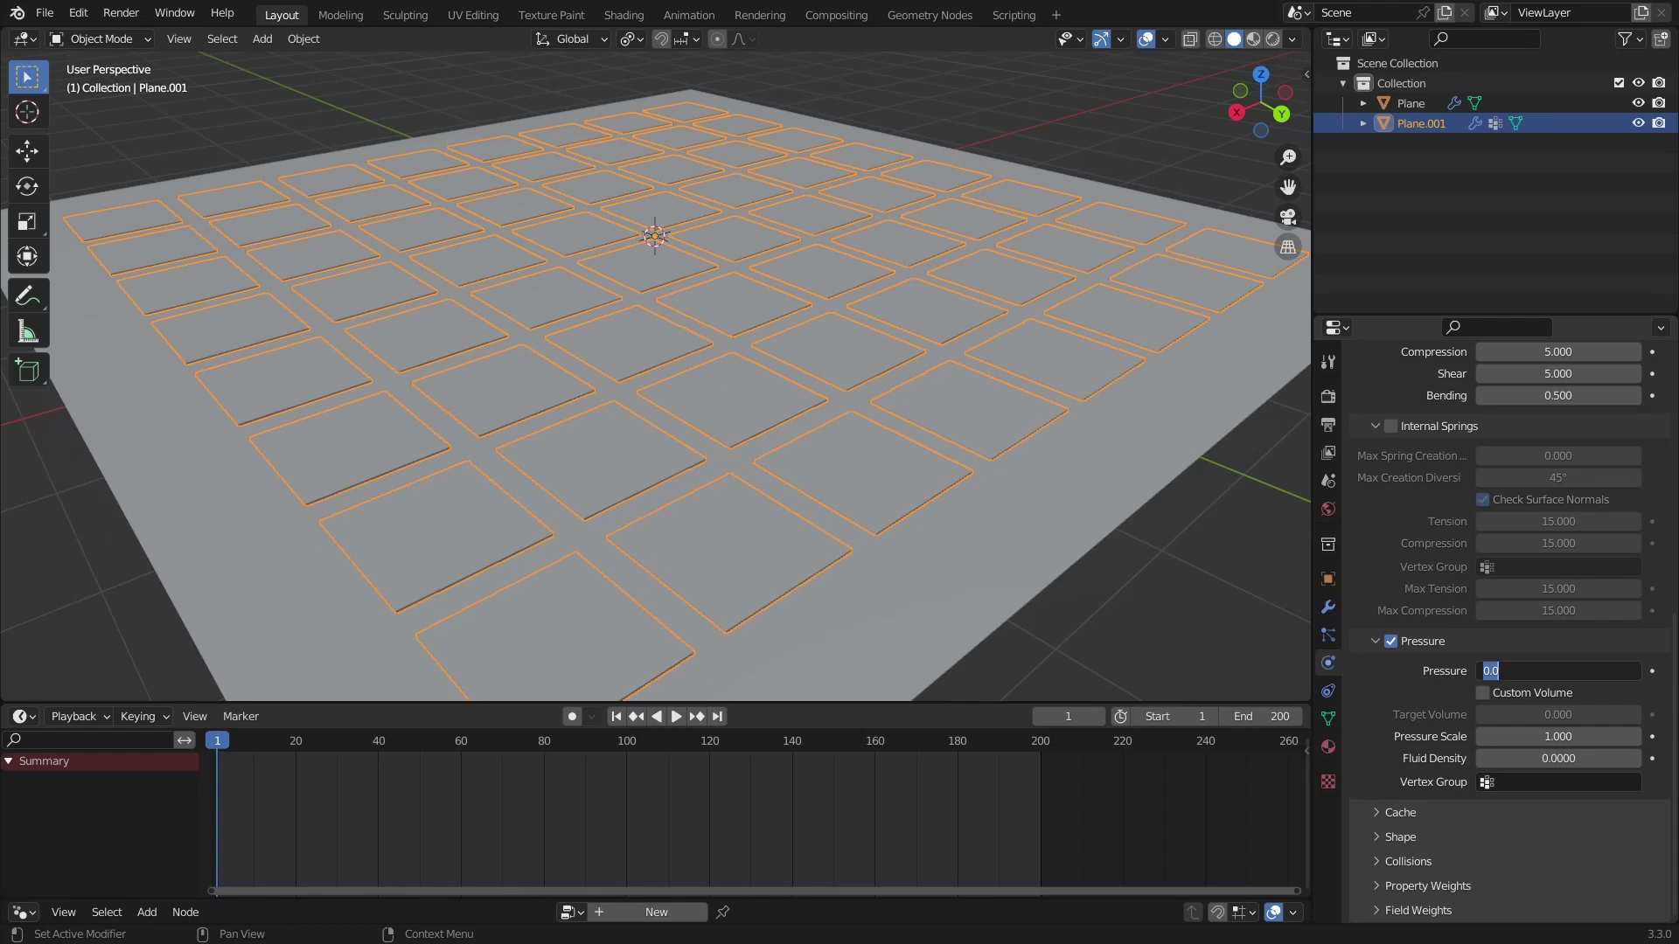
type("15")
key("Return")
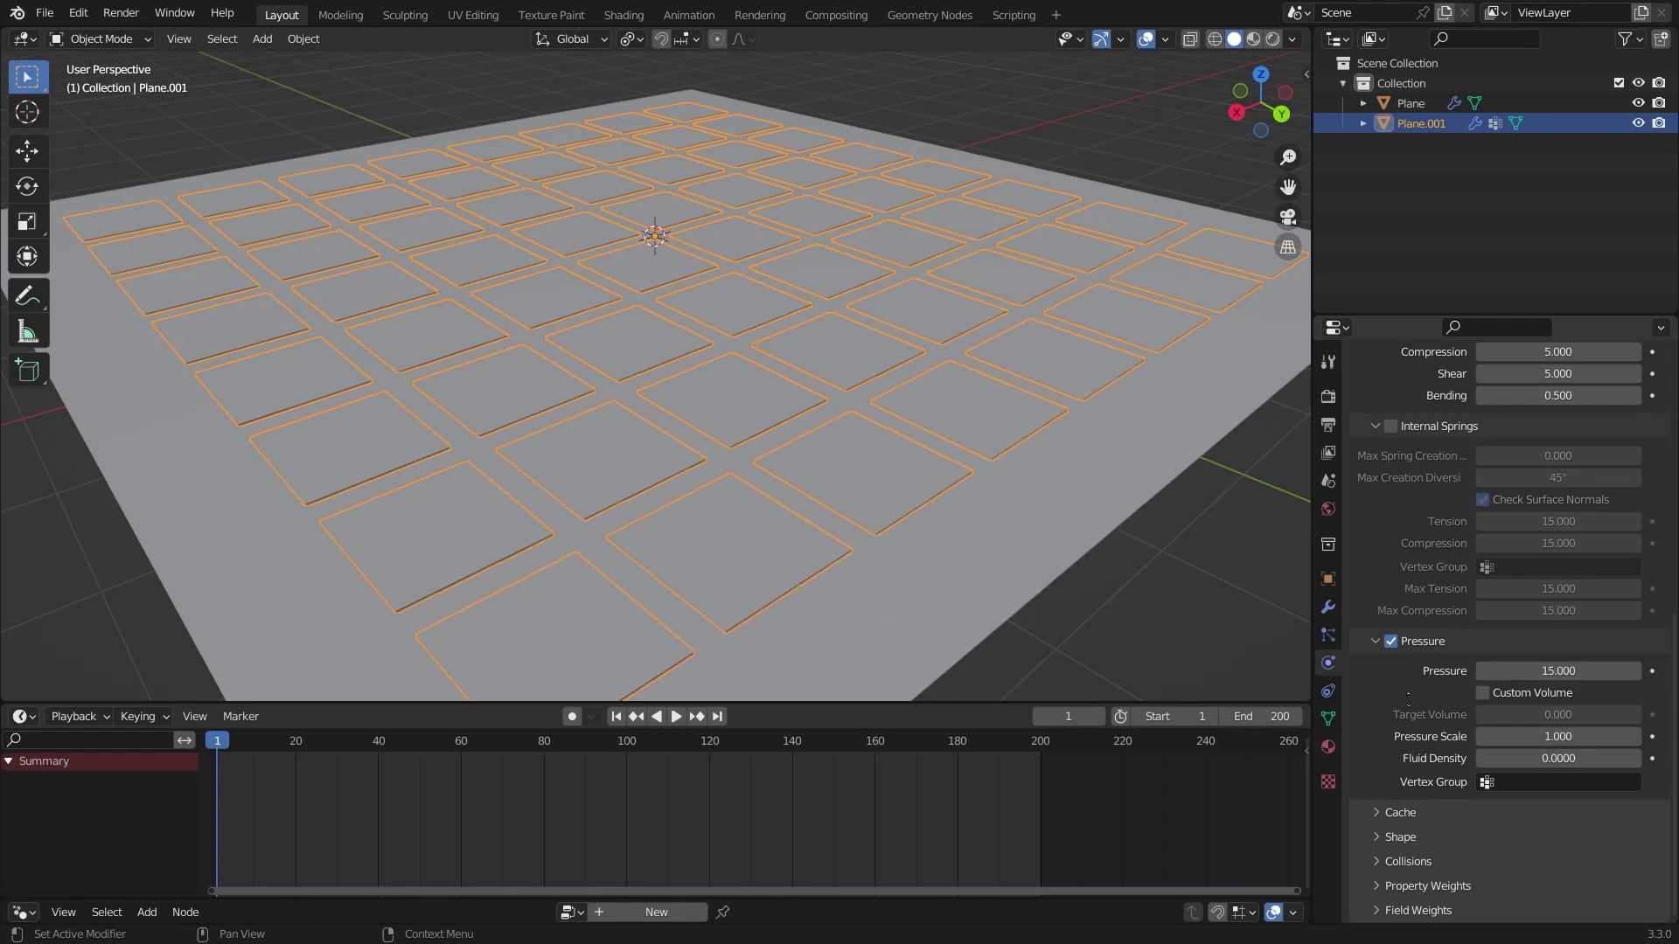
Step: Set the cloth cache's simulation end frame to 200
left_click(1400, 812)
scroll(1437, 644, "down", 6)
scroll(1437, 645, "down", 1)
left_click(1538, 647)
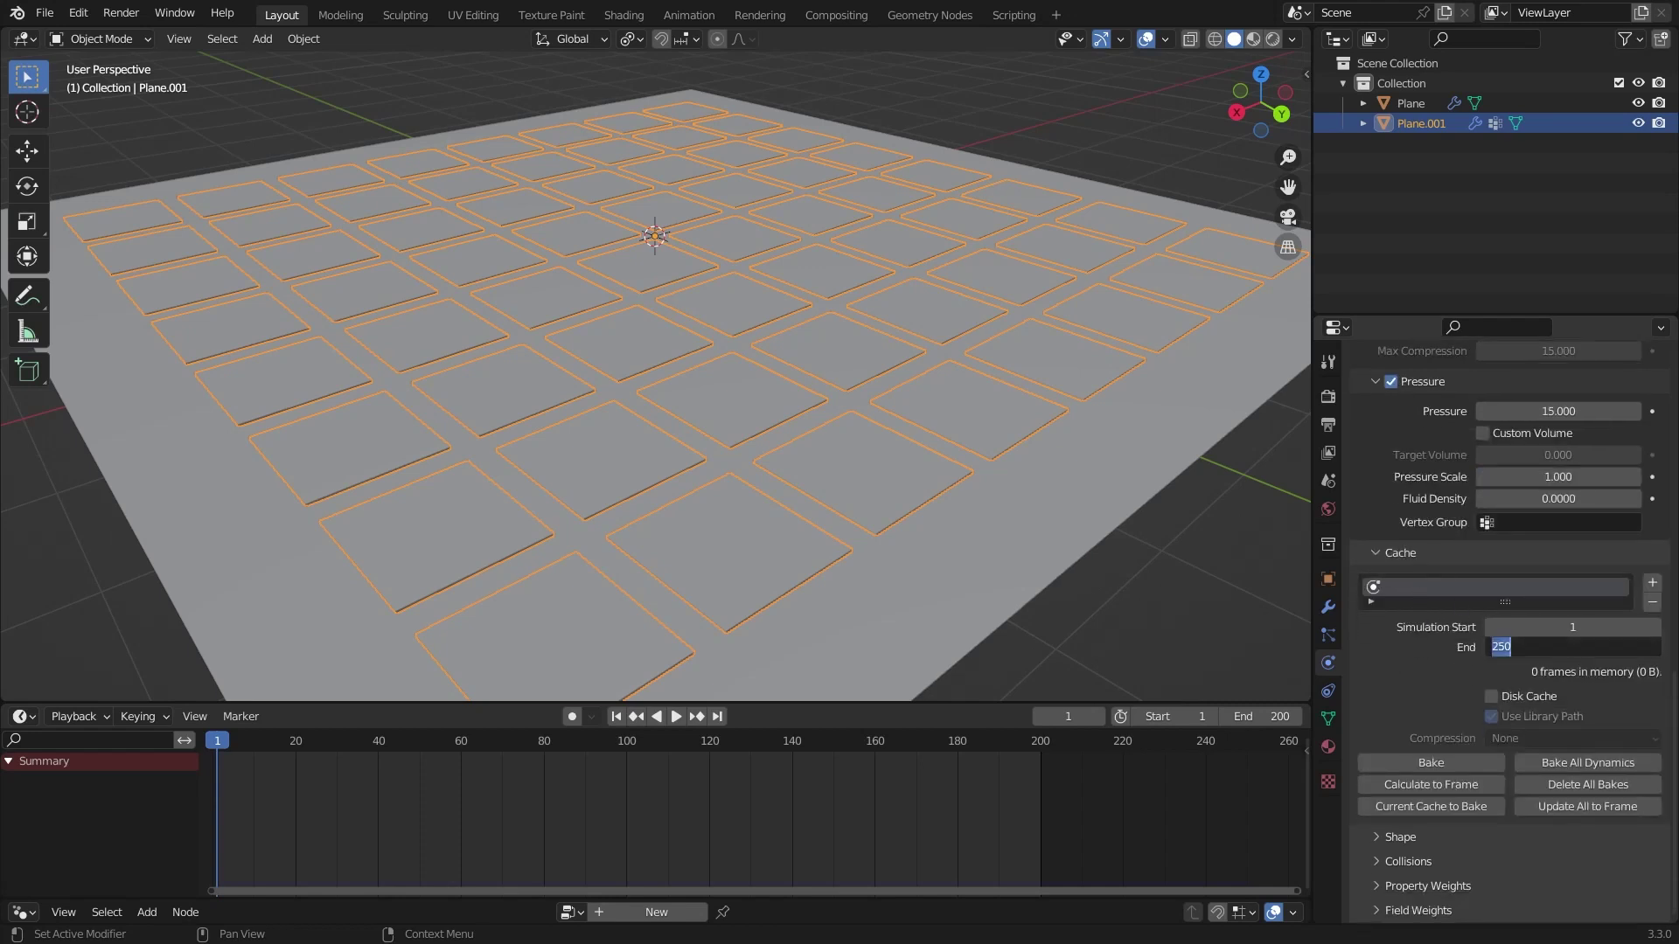
type("20")
key("Return")
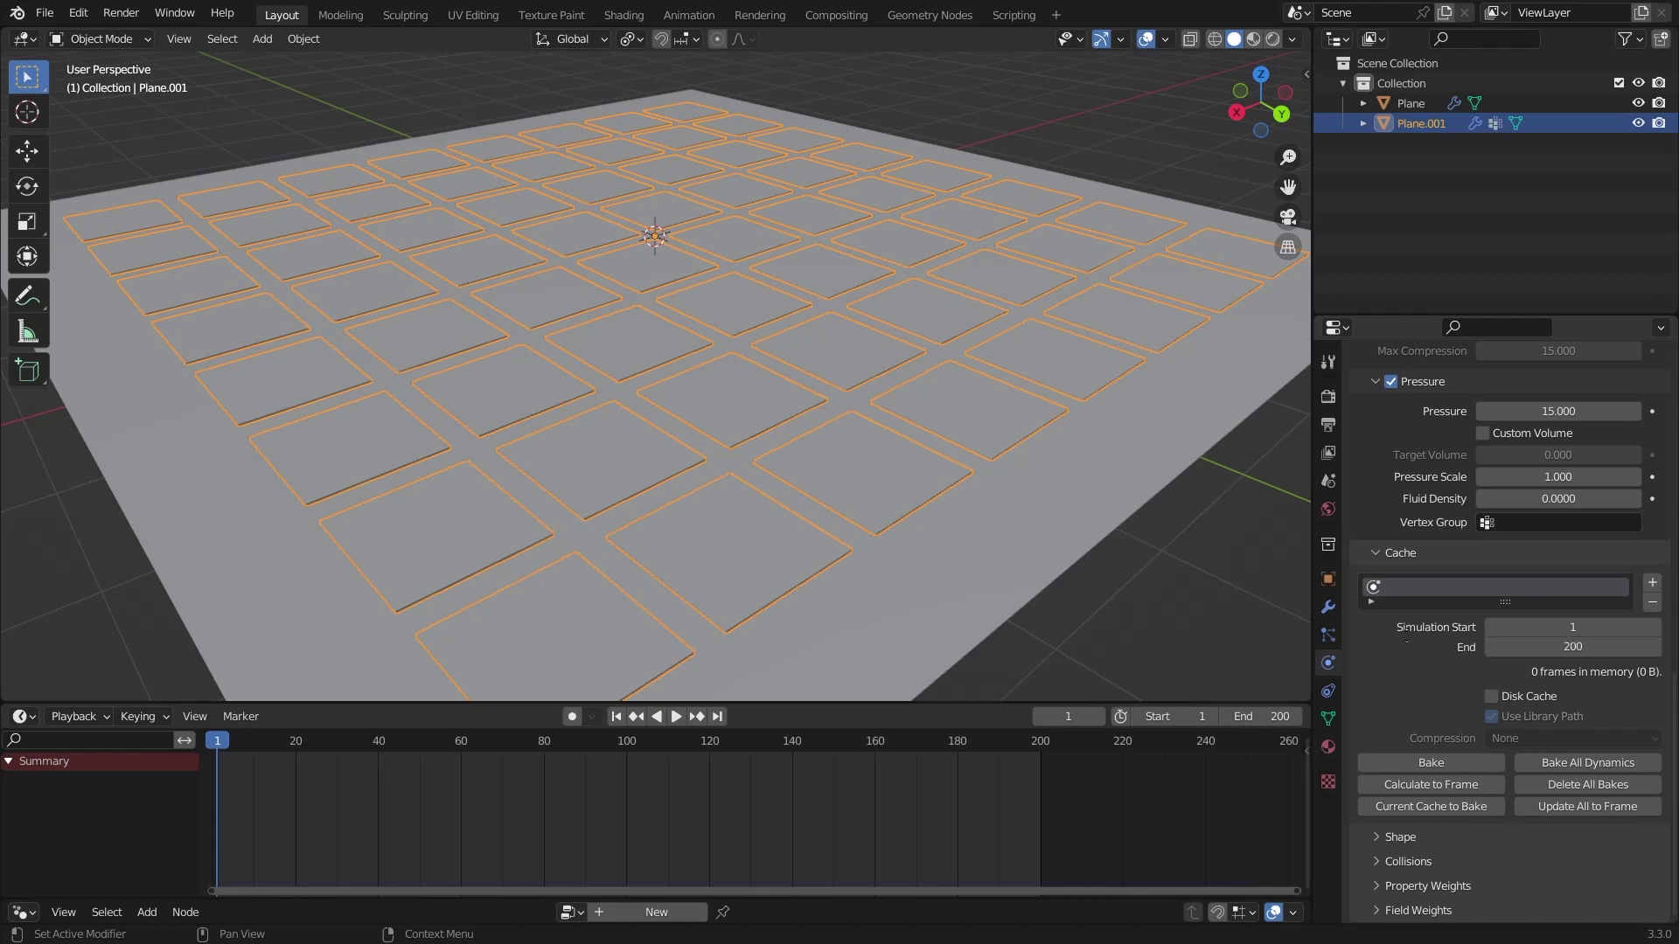
Step: Use "pin" as the cloth's Pin Group and enable Dynamic Mesh
left_click(1416, 840)
scroll(1421, 542, "down", 5)
left_click(1479, 714)
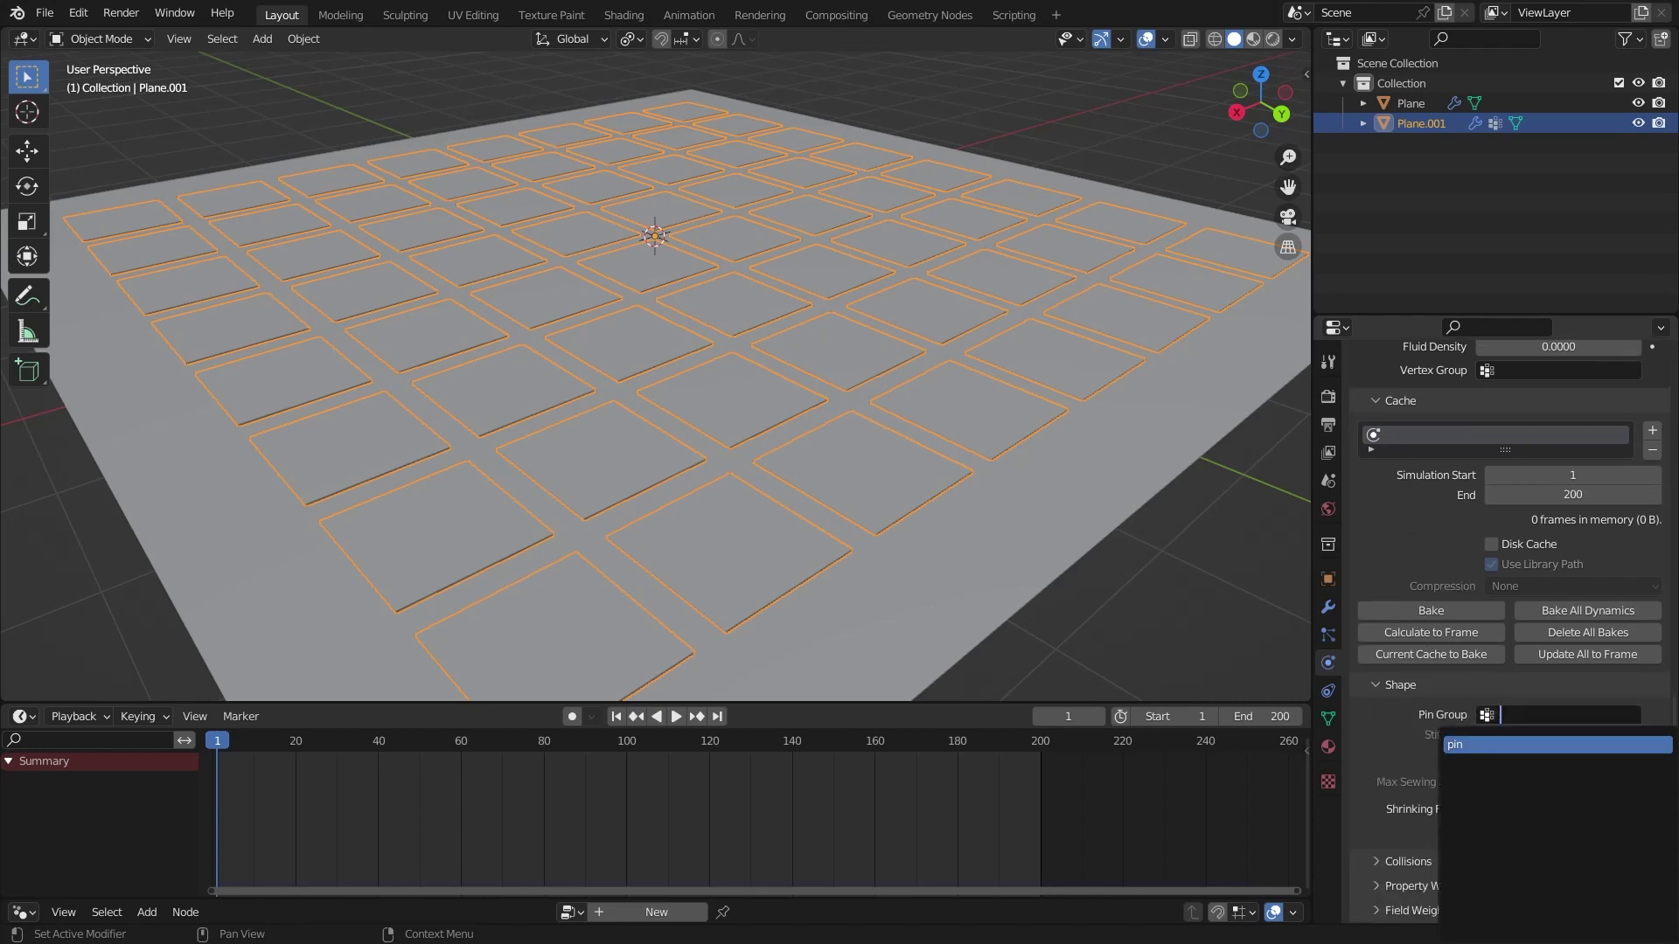
left_click(1492, 742)
left_click(1482, 832)
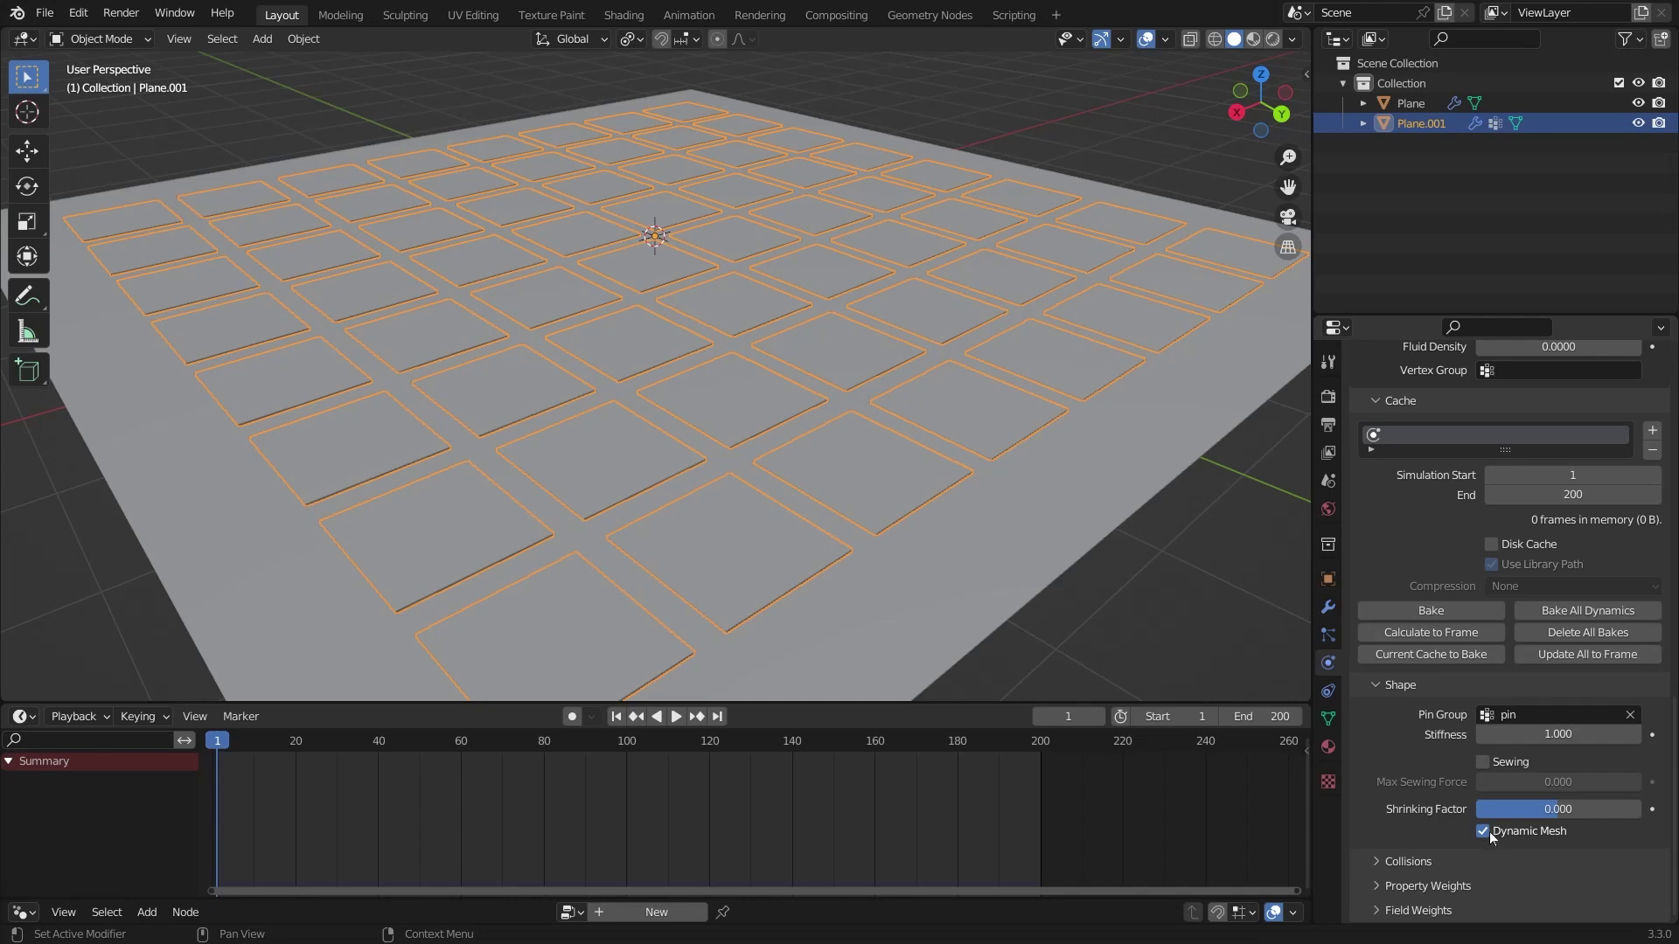
Step: Set the cloth's collision Quality to 4 and enable Self Collisions
left_click(1408, 861)
scroll(1420, 787, "down", 8)
left_click(1487, 600)
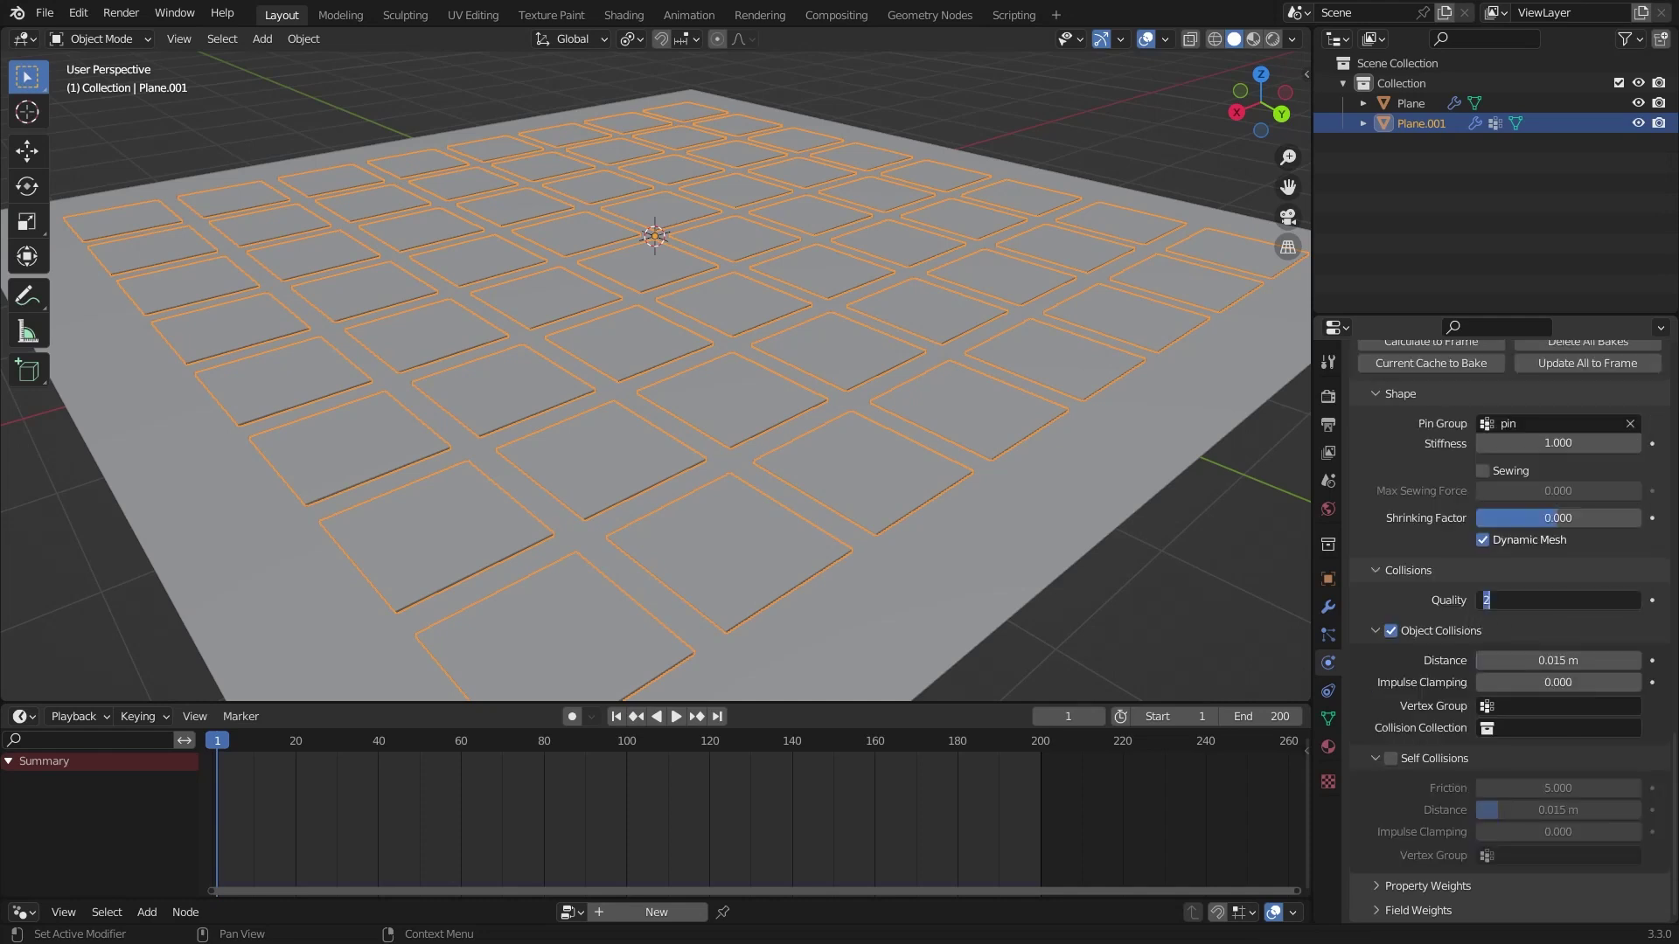
key("Return")
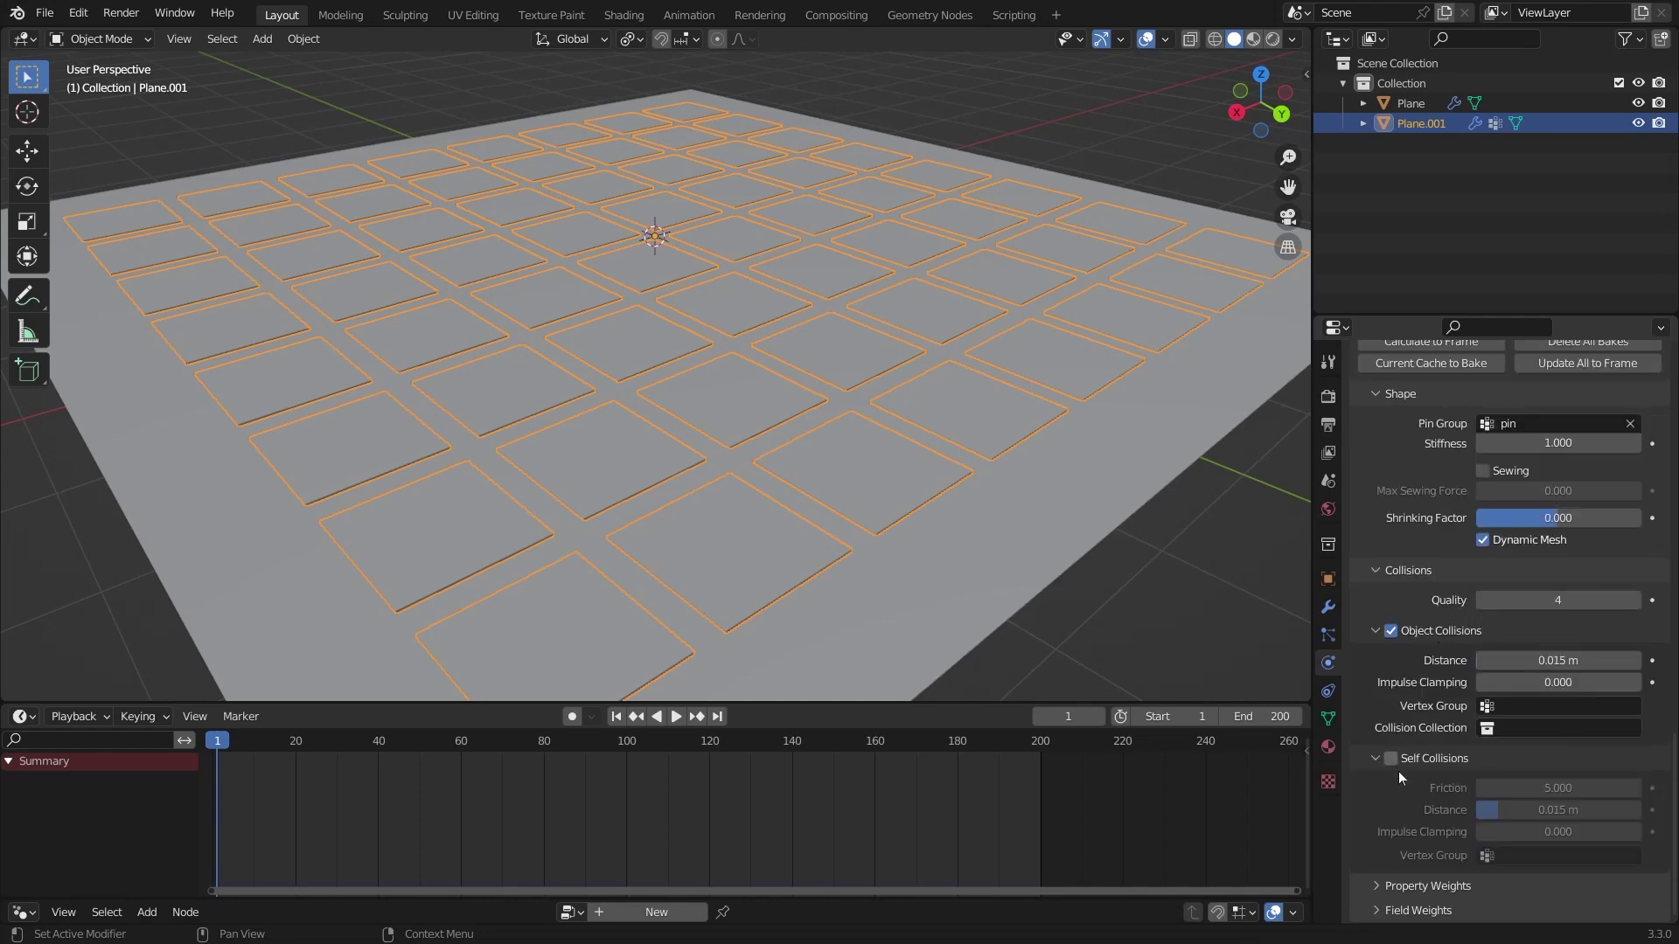
left_click(1390, 758)
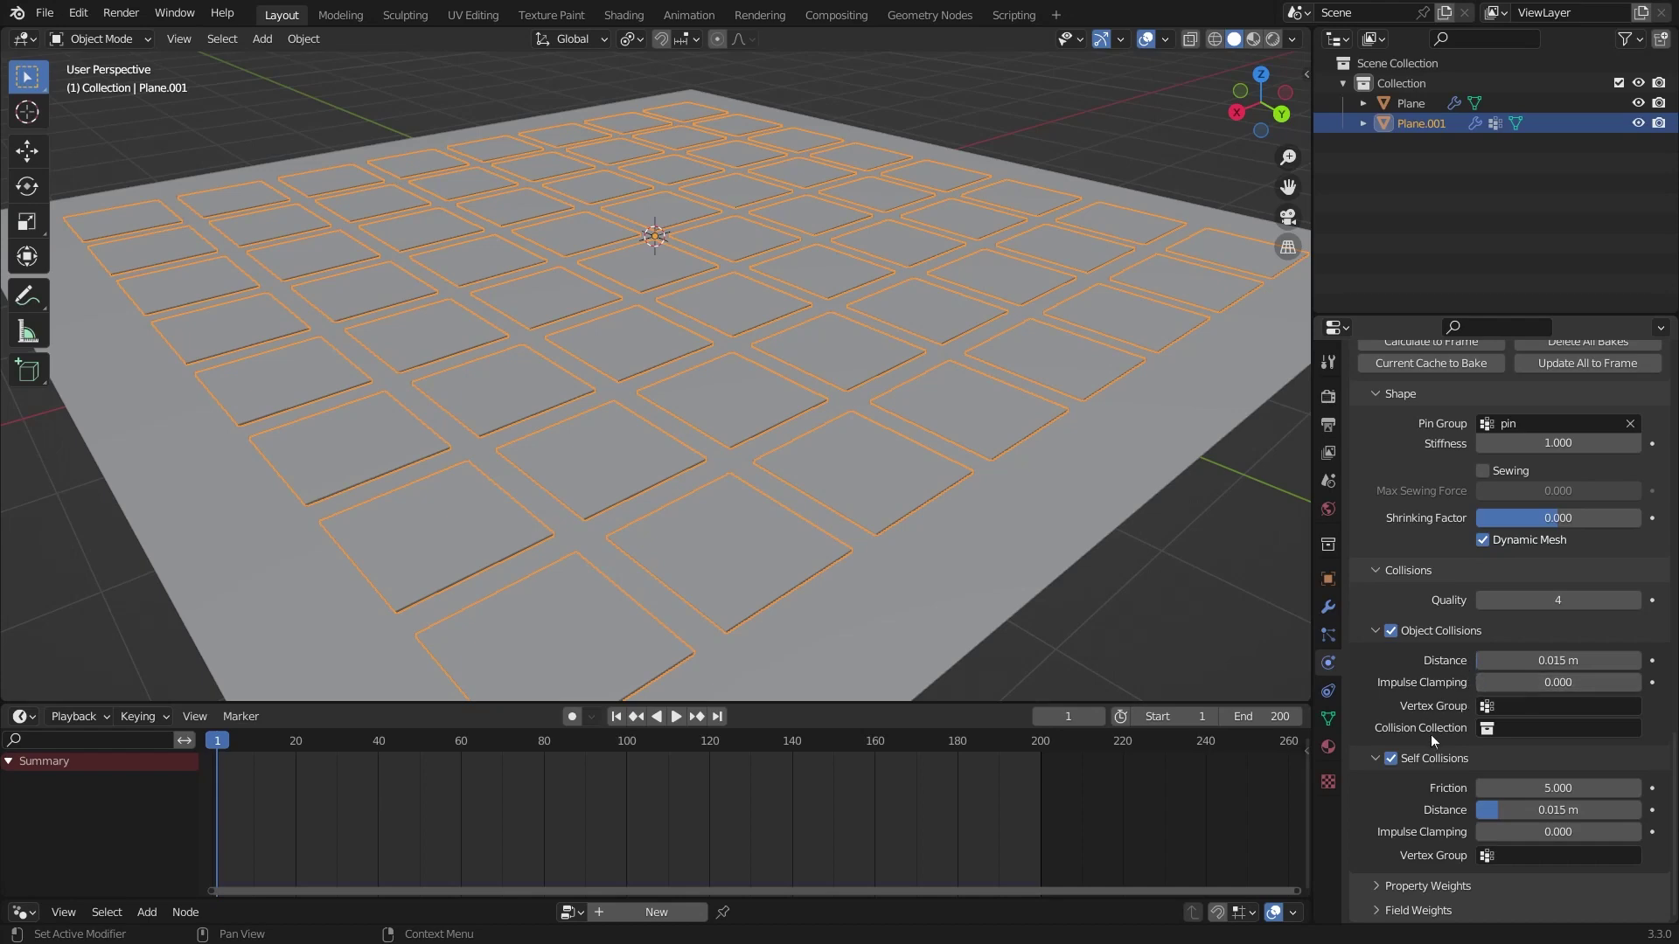
Step: Review the cloth physics, pressure and cache settings, and save the file
scroll(1430, 673, "up", 15)
scroll(1431, 672, "up", 8)
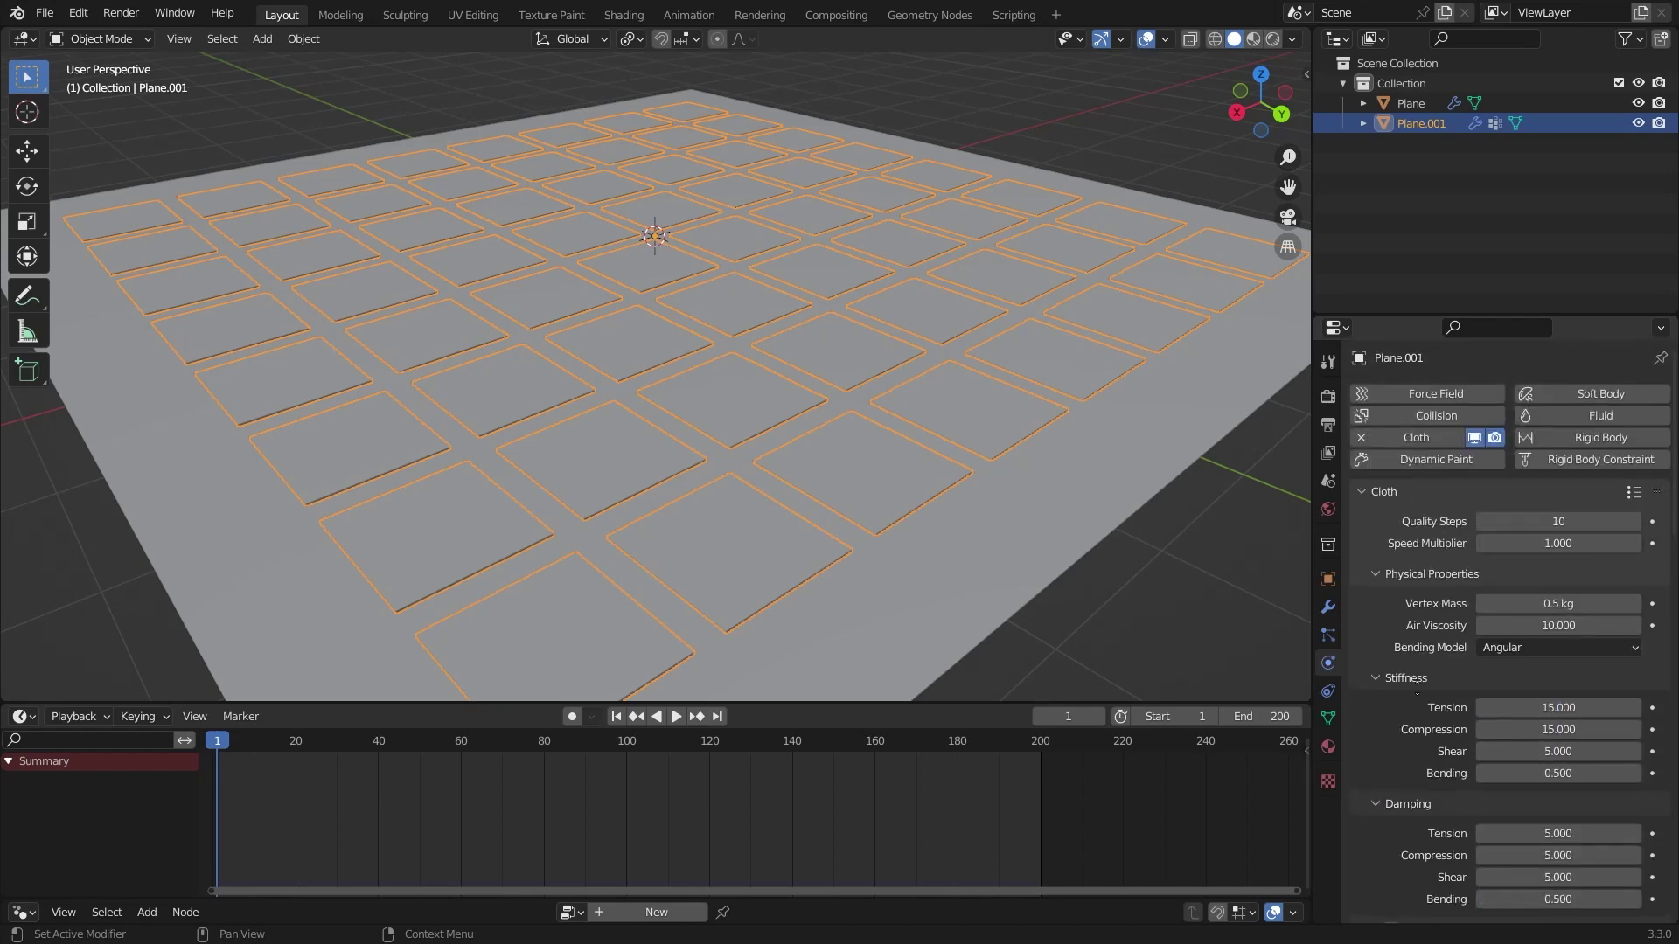
scroll(1404, 751, "down", 15)
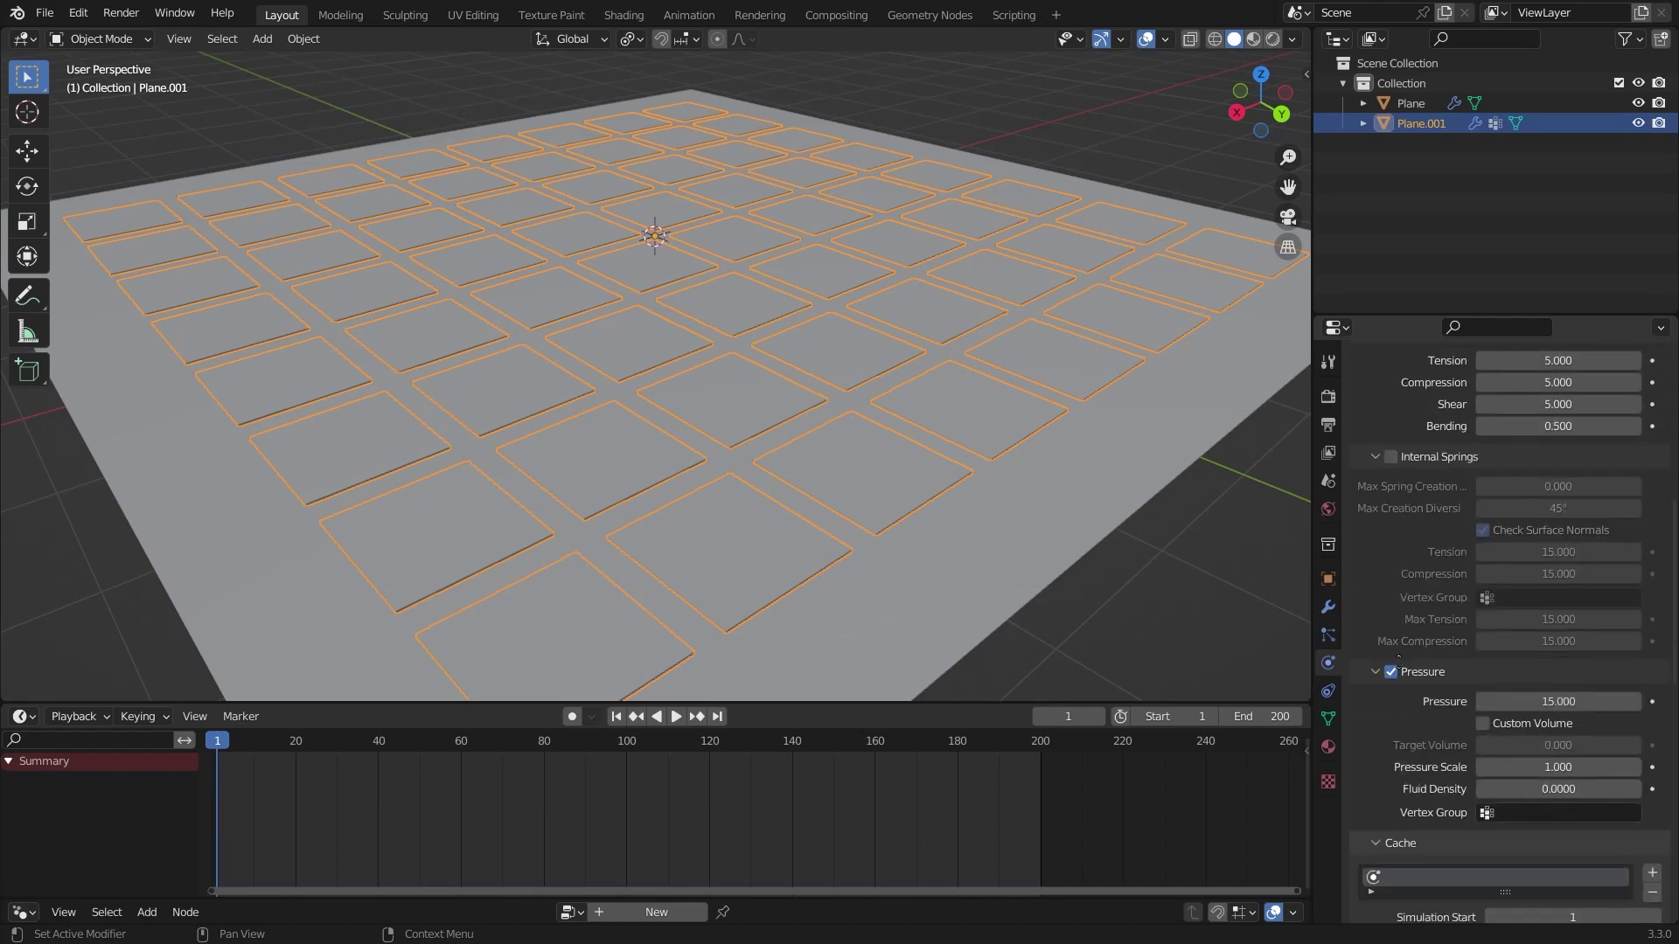
scroll(1407, 612, "down", 5)
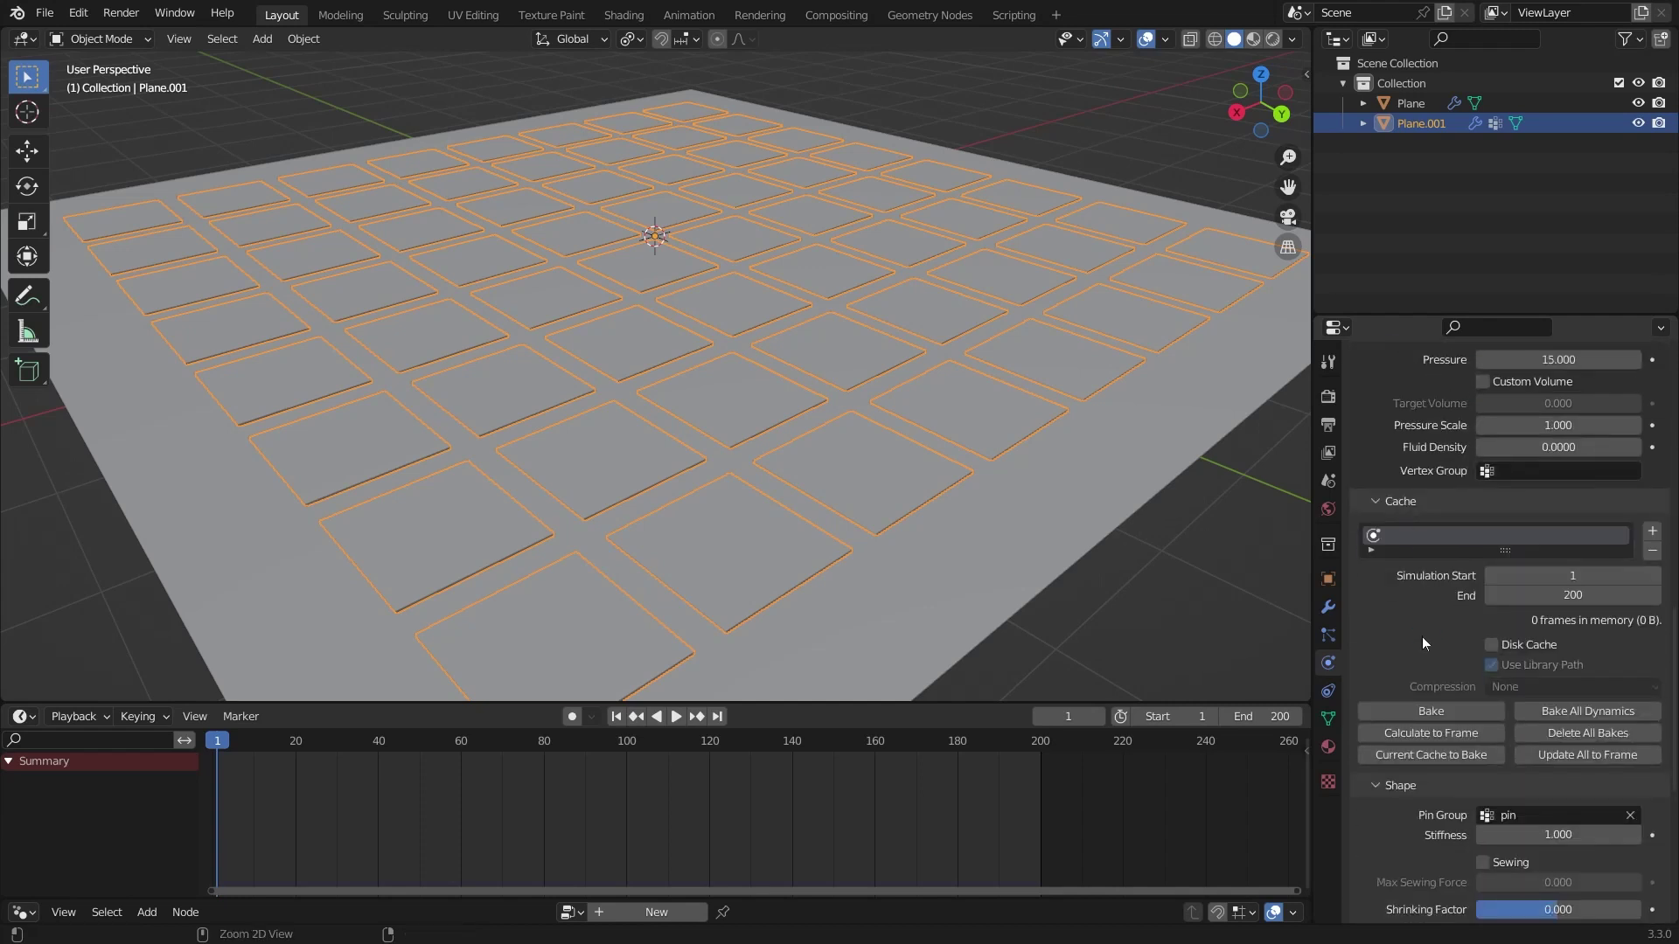
key("ctrl+s")
Step: Bake the cloth simulation cache and play the animation back in the viewport
scroll(1421, 665, "down", 3)
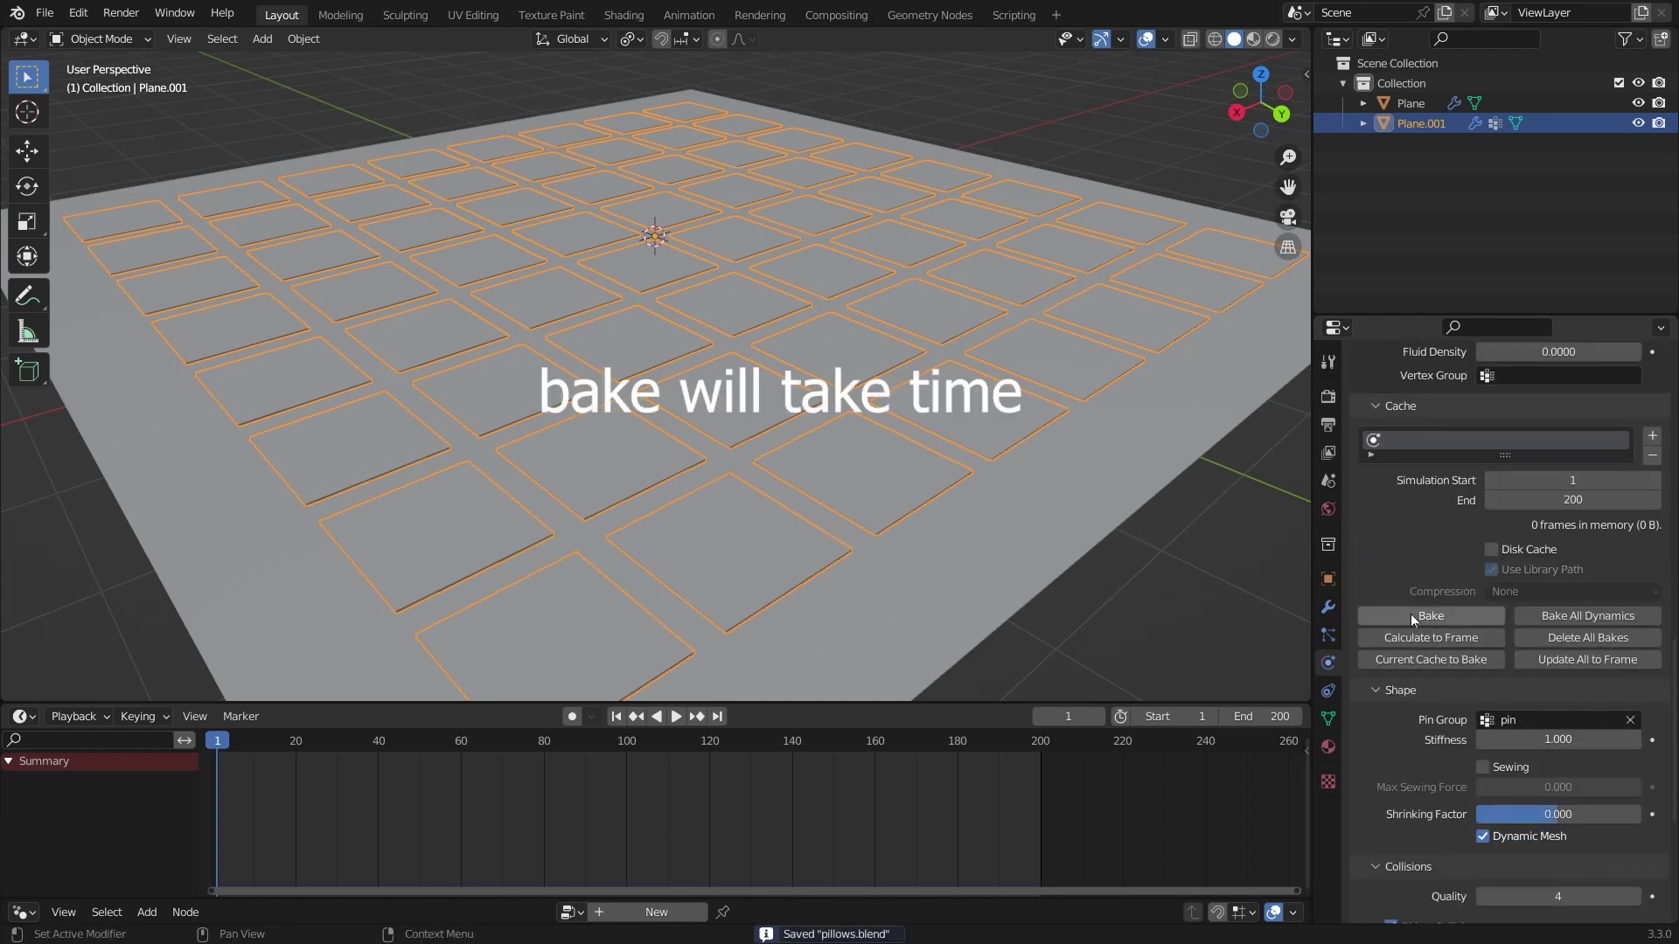
left_click(1430, 616)
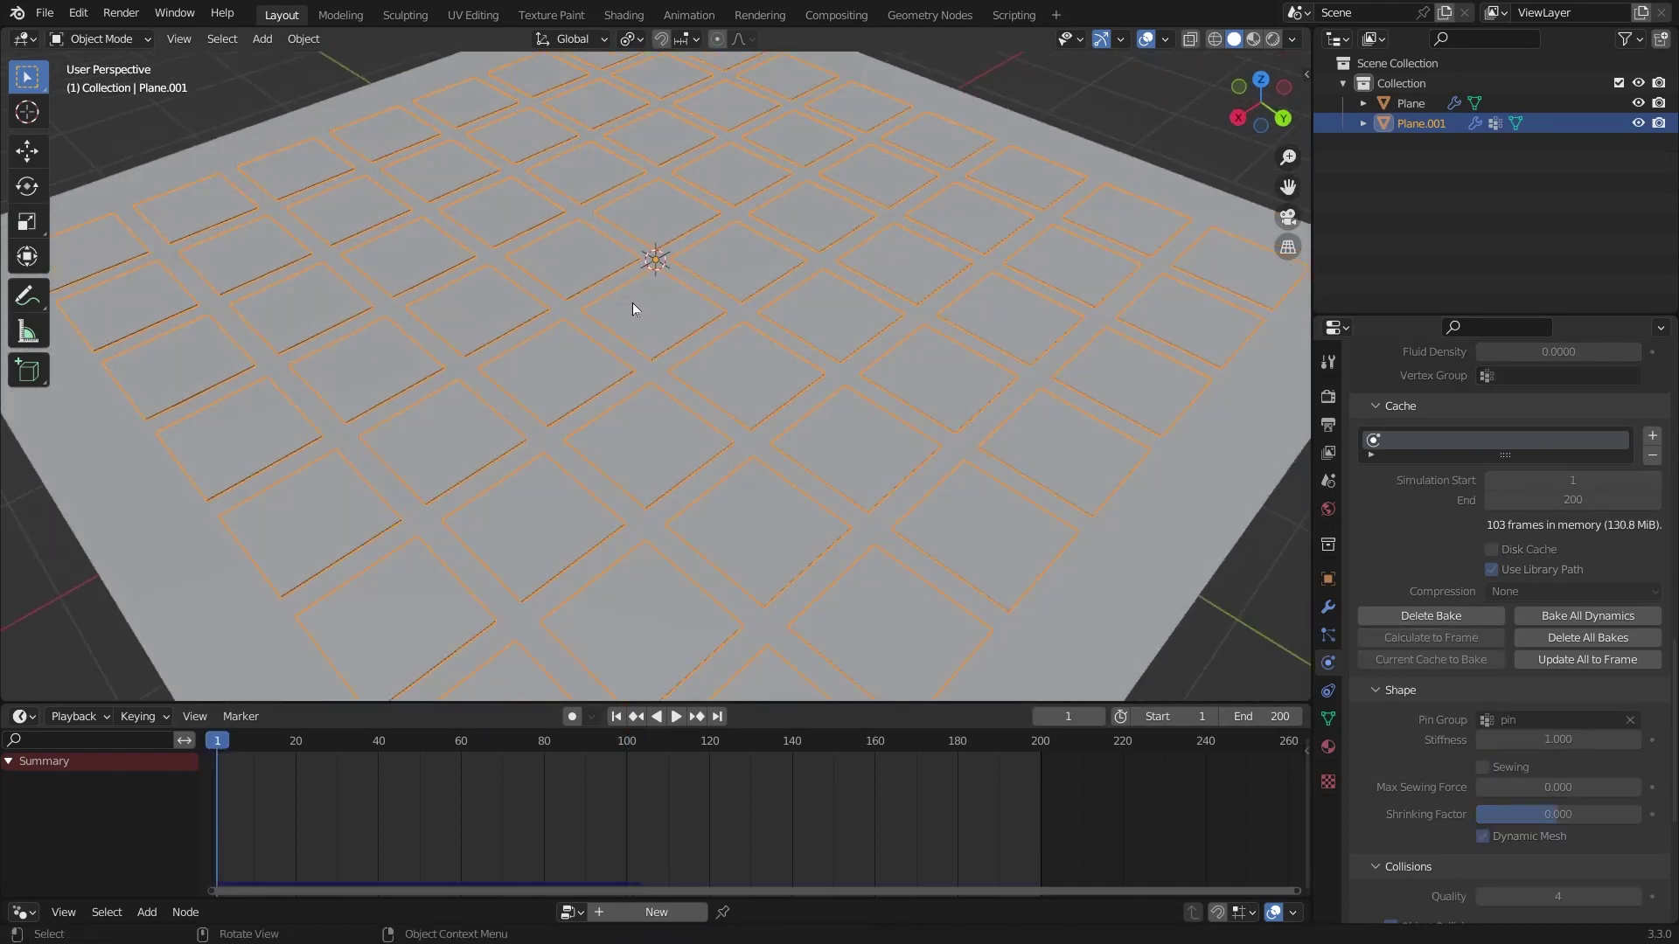
scroll(633, 303, "down", 4)
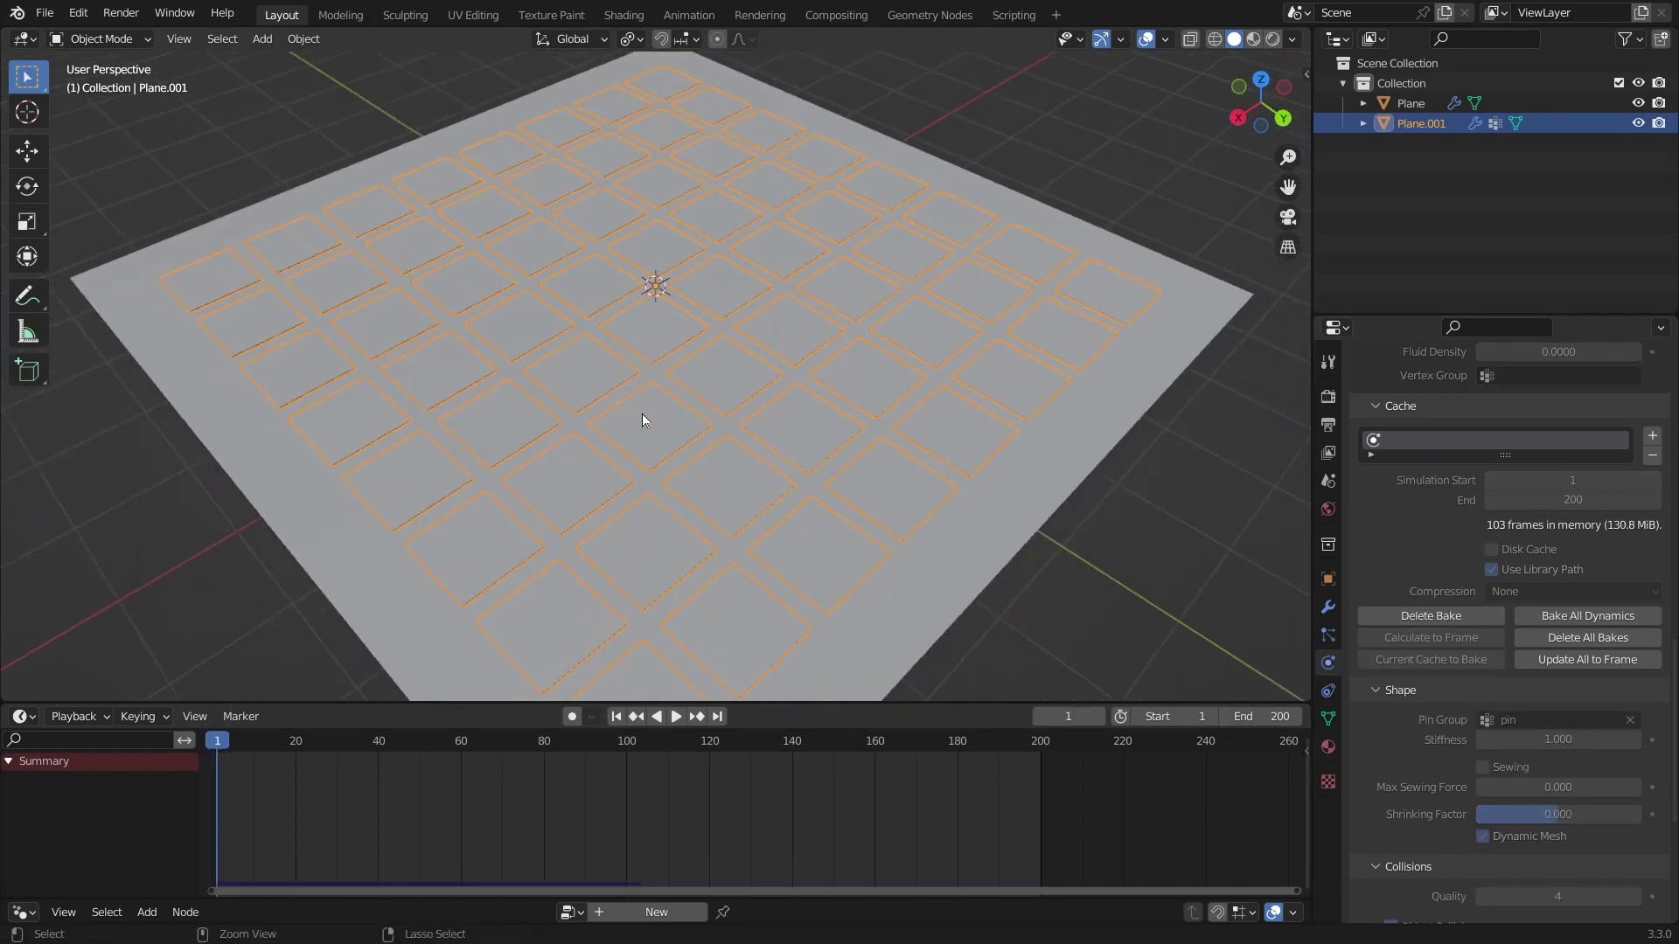
key("space")
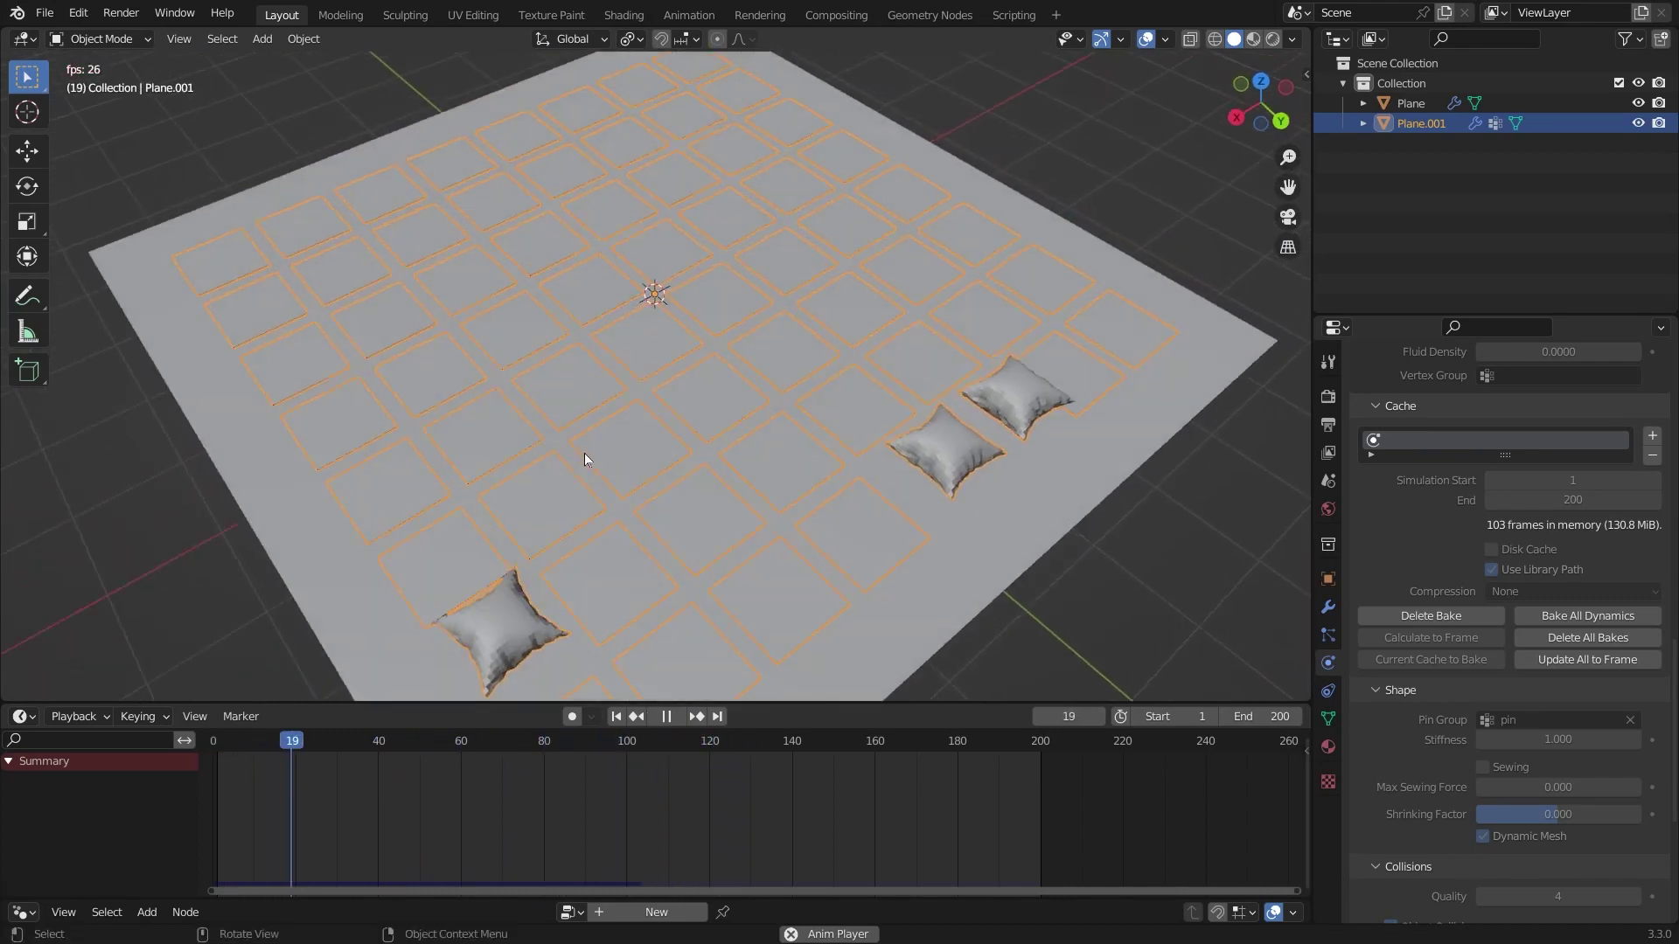
Step: Select the squares' top faces by similar Normal, grow the selection to the sides, and delete those faces
scroll(598, 387, "down", 3)
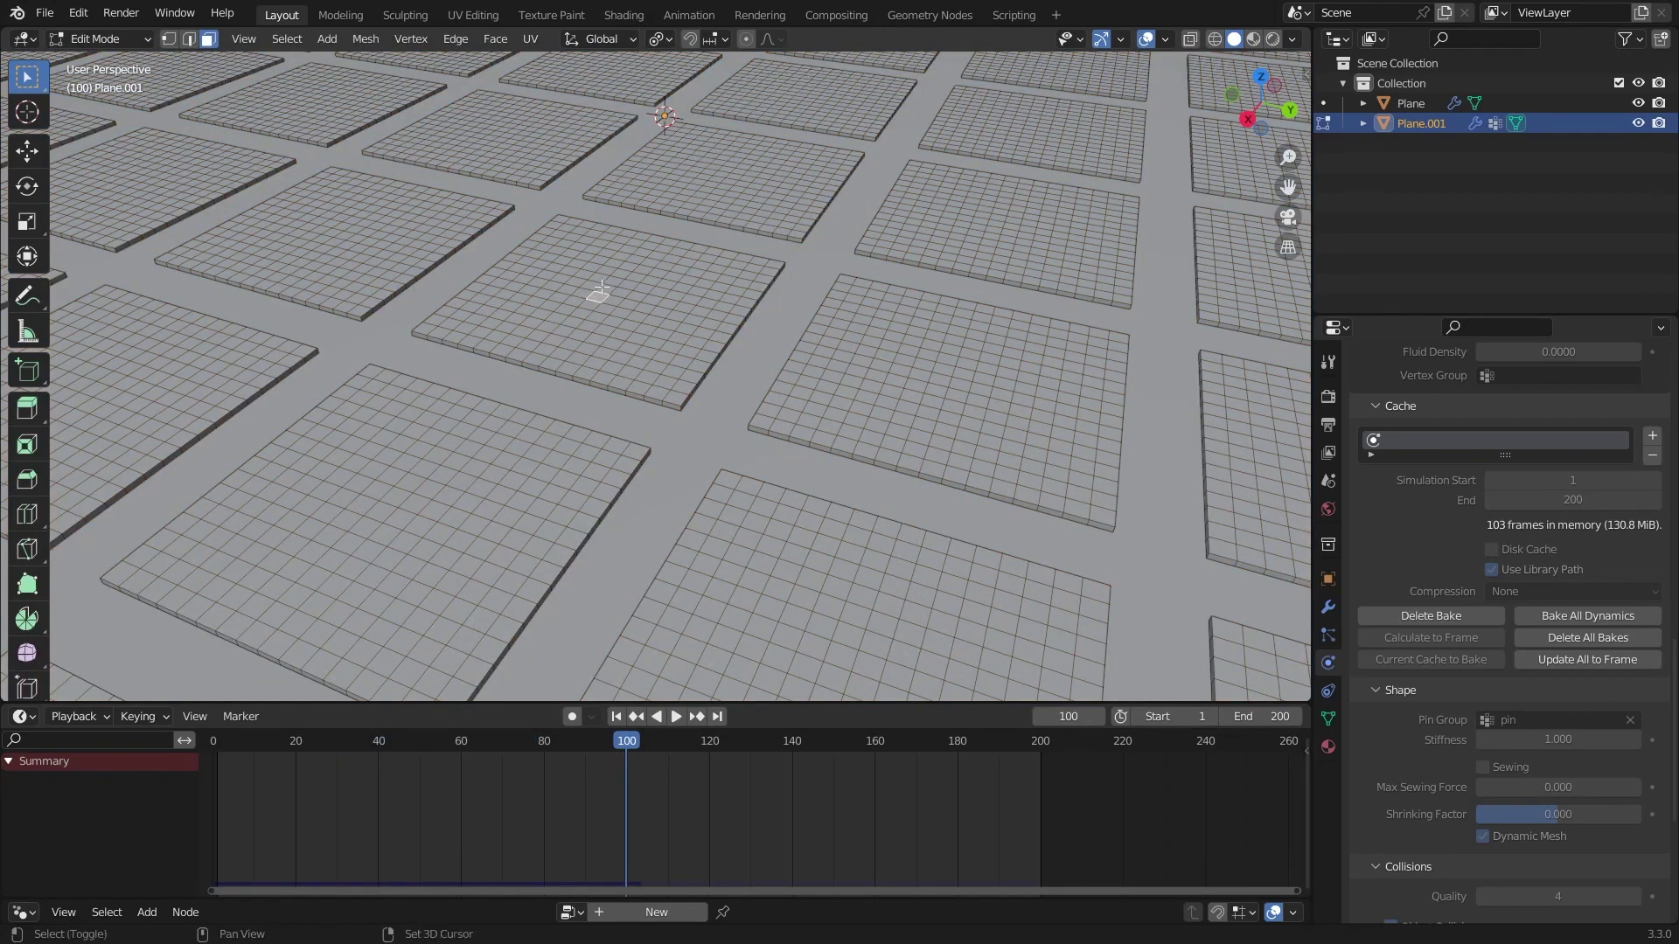
key("shift+g")
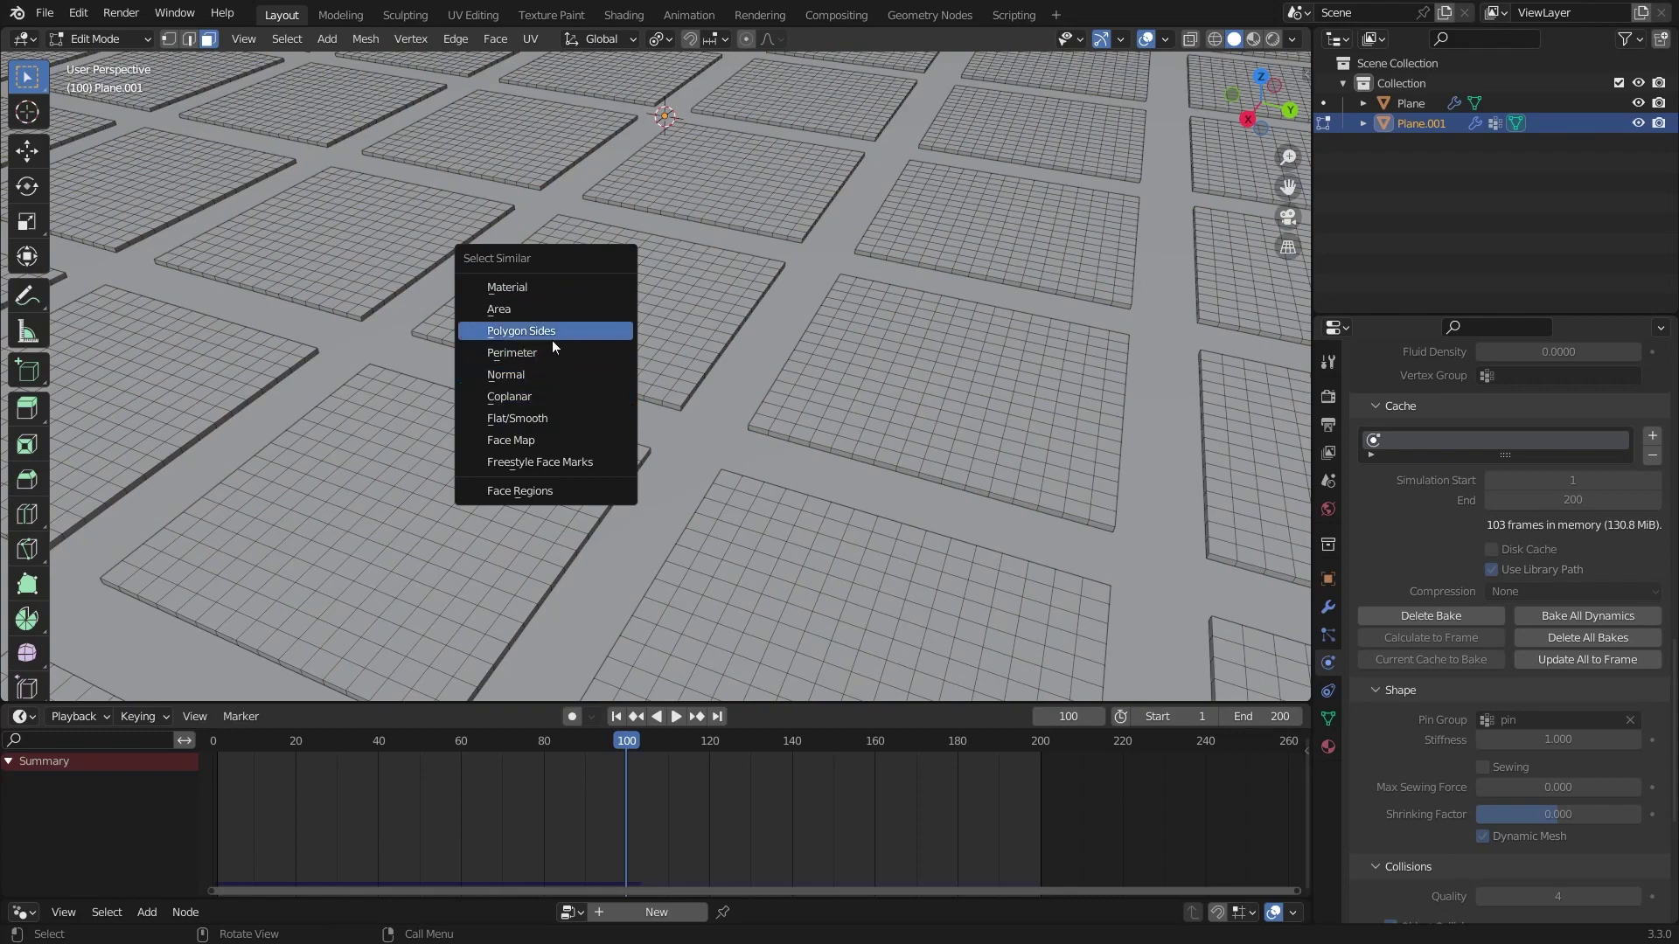
left_click(559, 374)
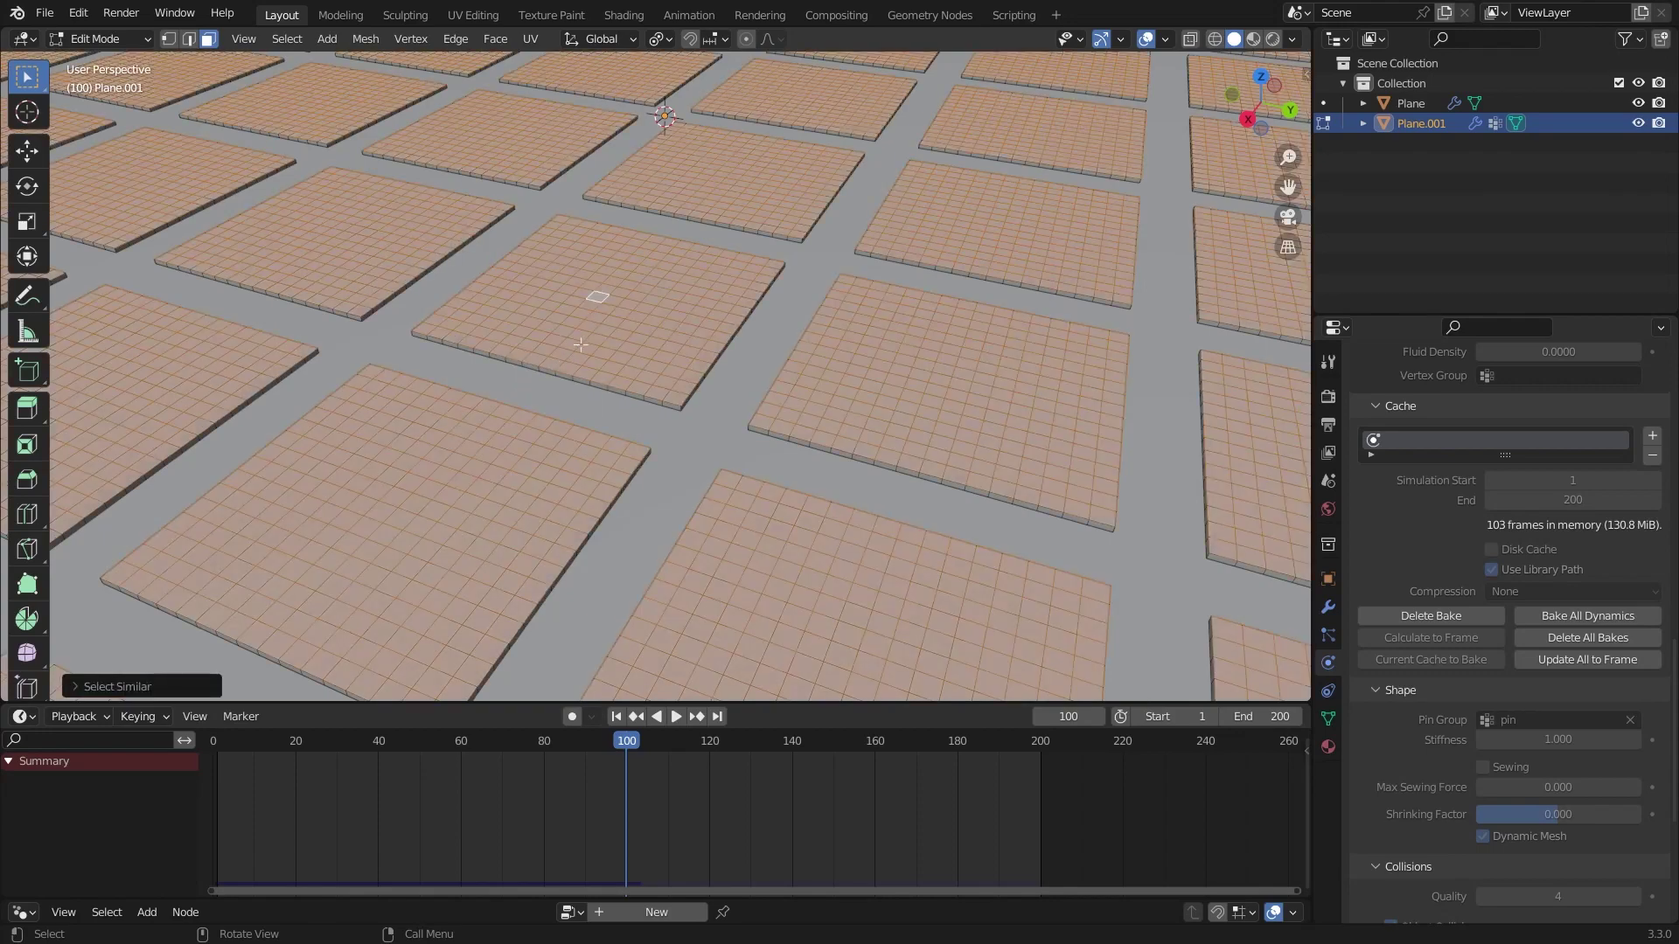
middle_click_drag(580, 345, 620, 422)
scroll(620, 422, "down", 1)
scroll(620, 423, "up", 5)
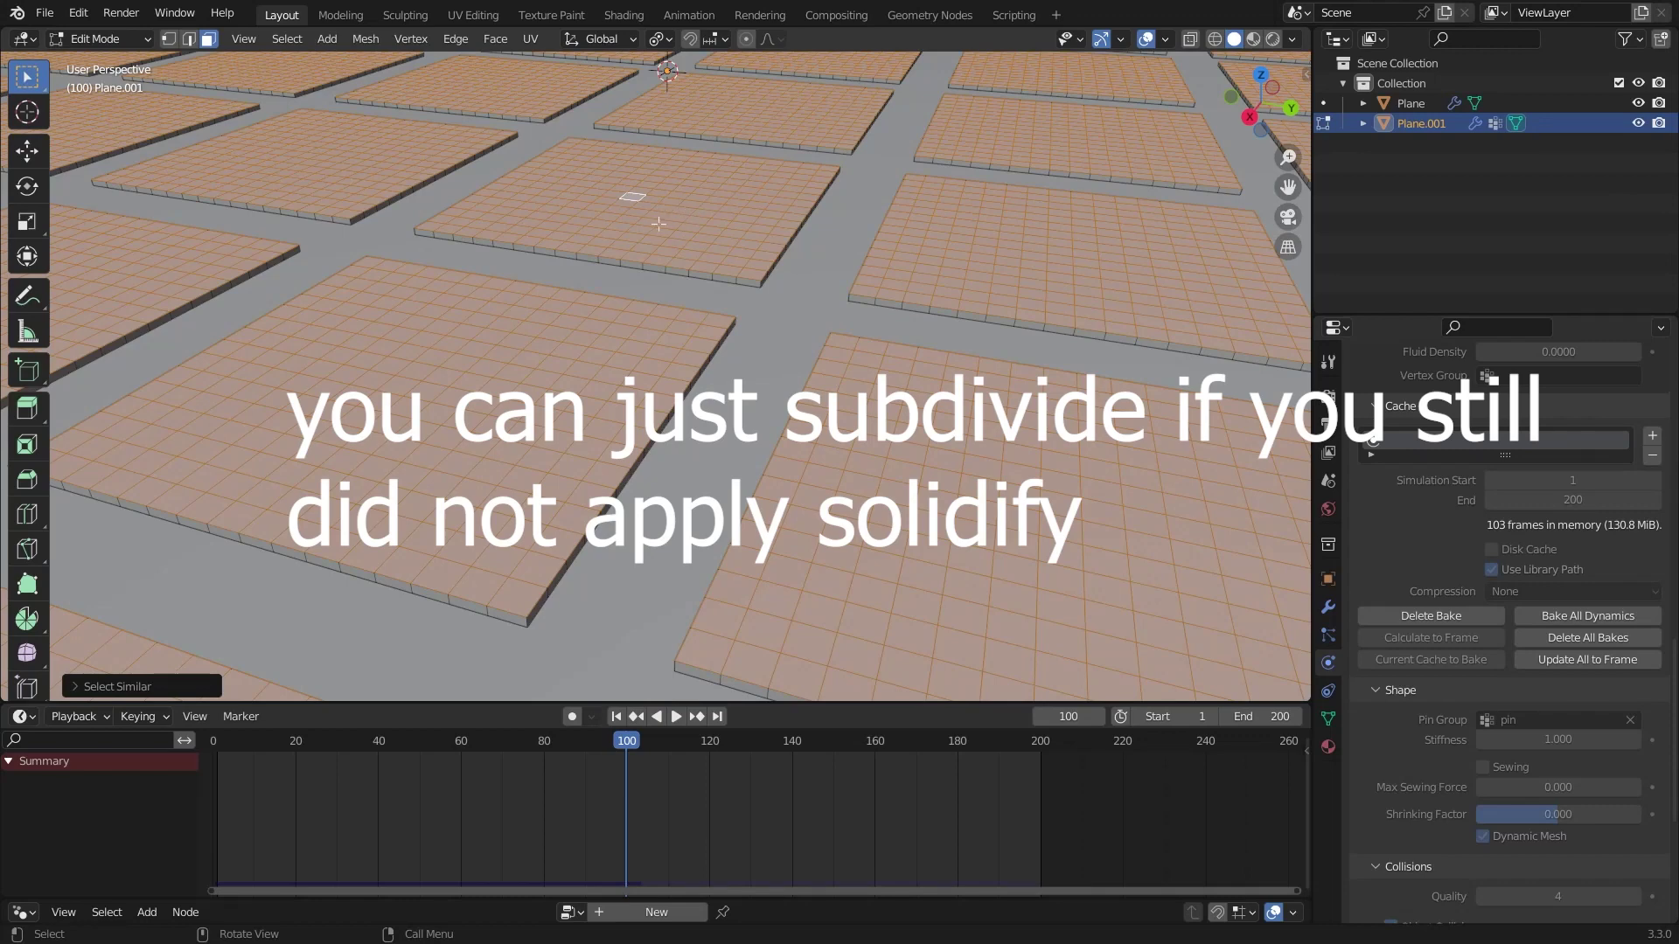
key("ctrl+KP_Add")
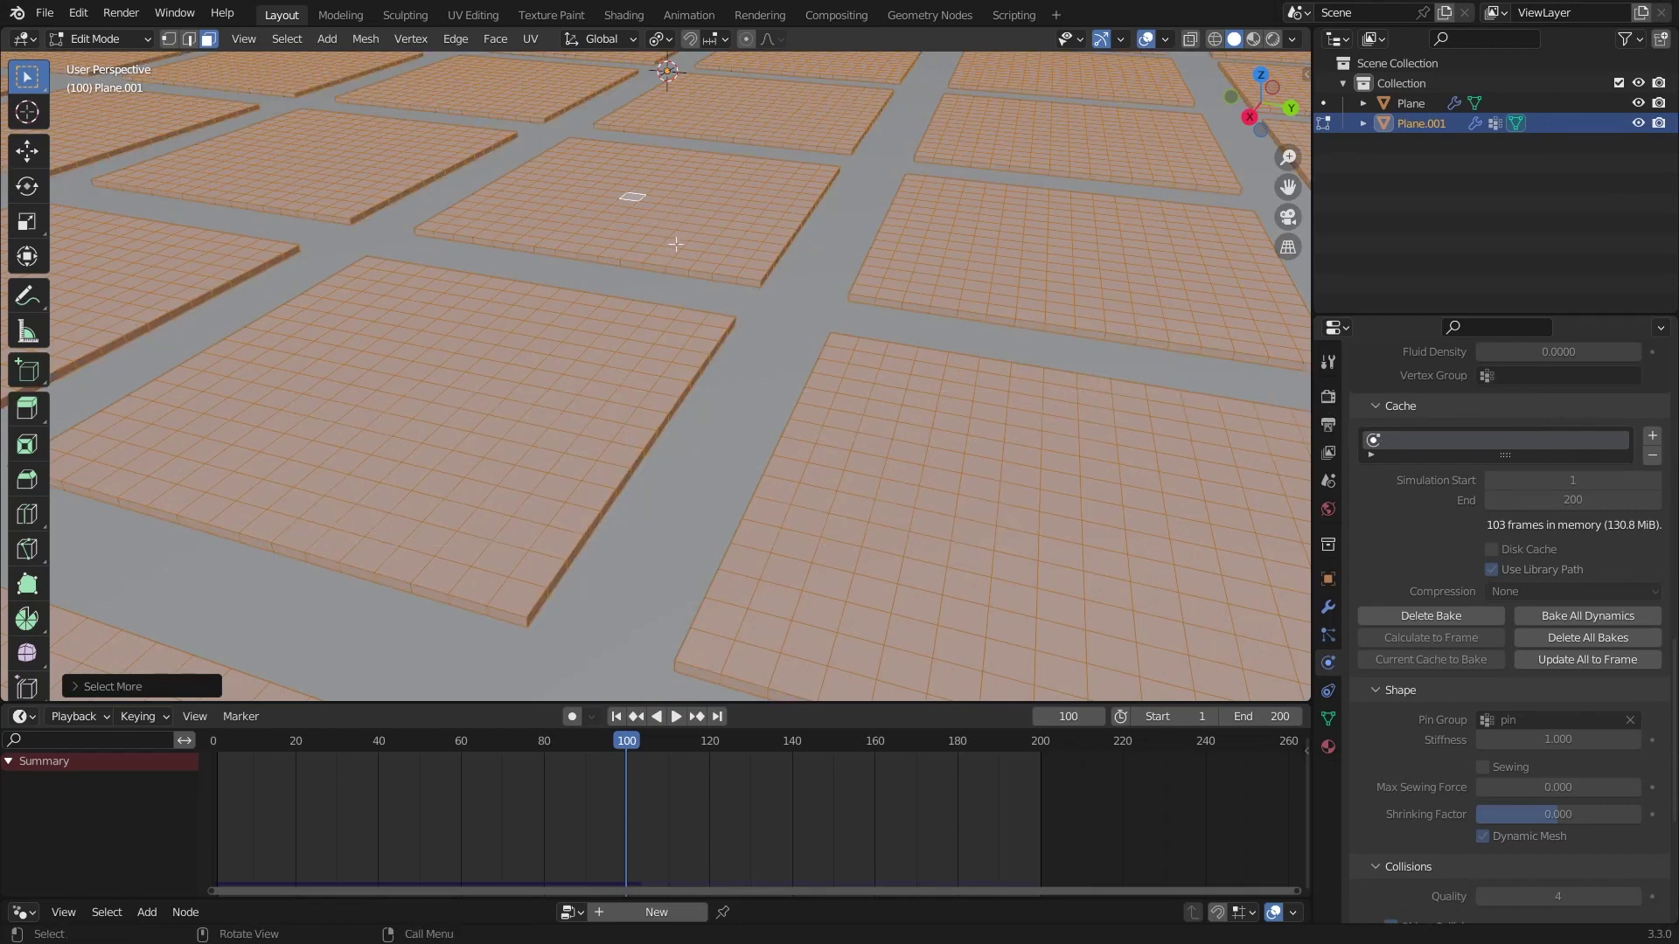
key("x")
left_click(636, 327)
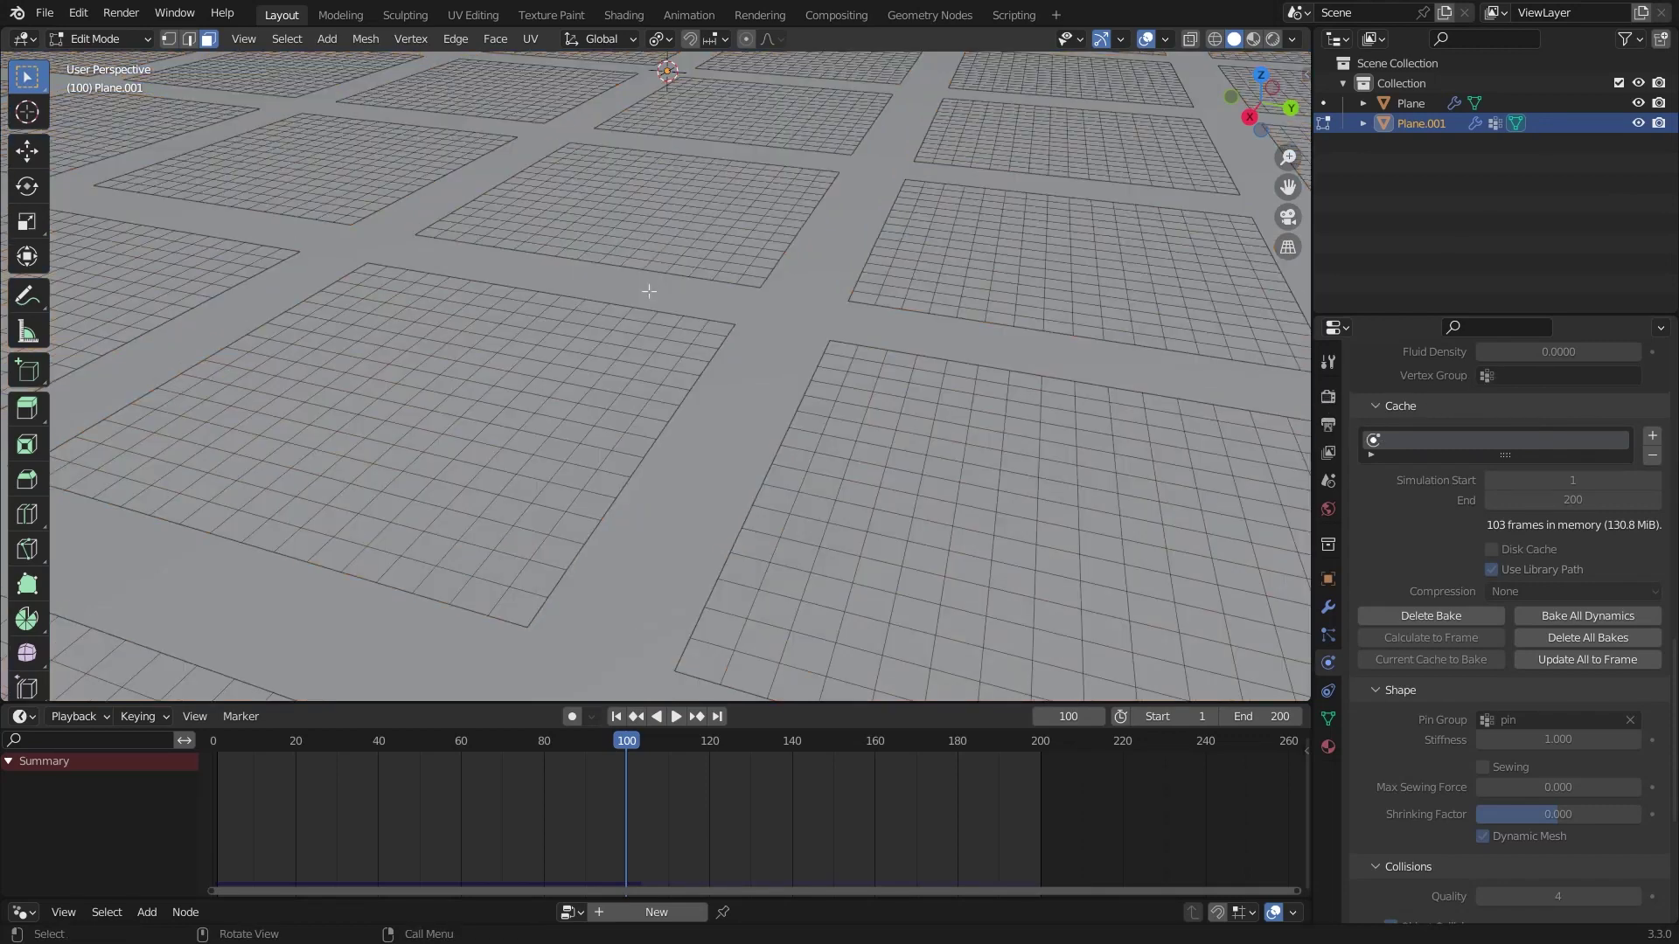
Step: Select all the remaining faces of the squares and subdivide them
middle_click_drag(636, 326, 636, 251)
key("a")
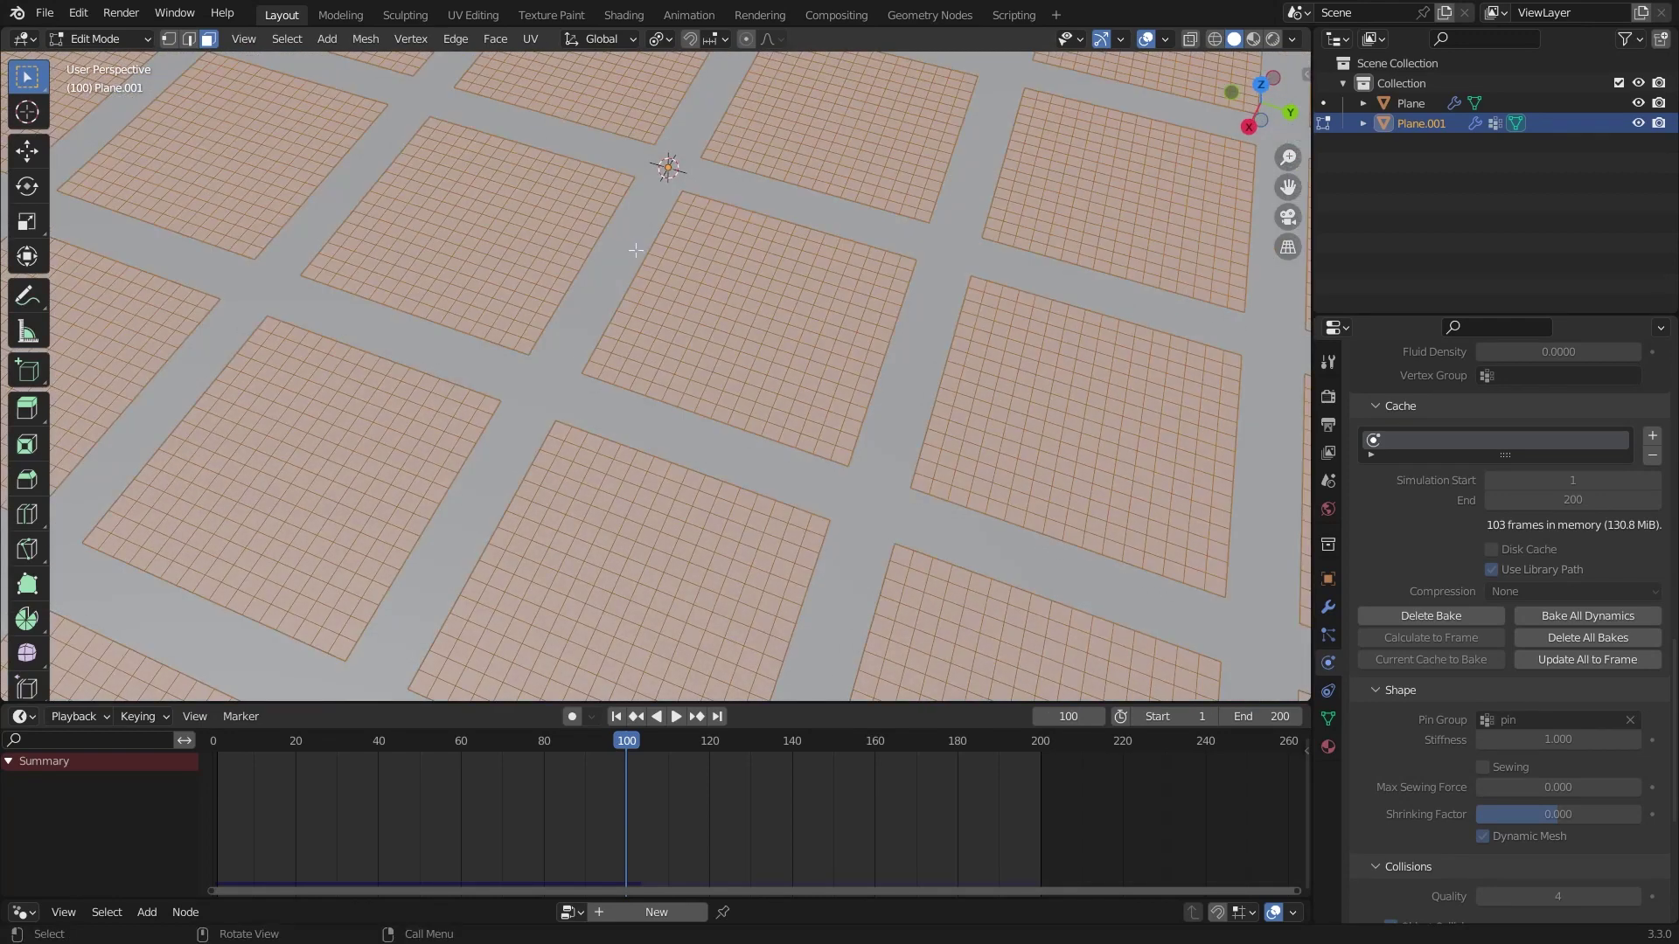
right_click(649, 244)
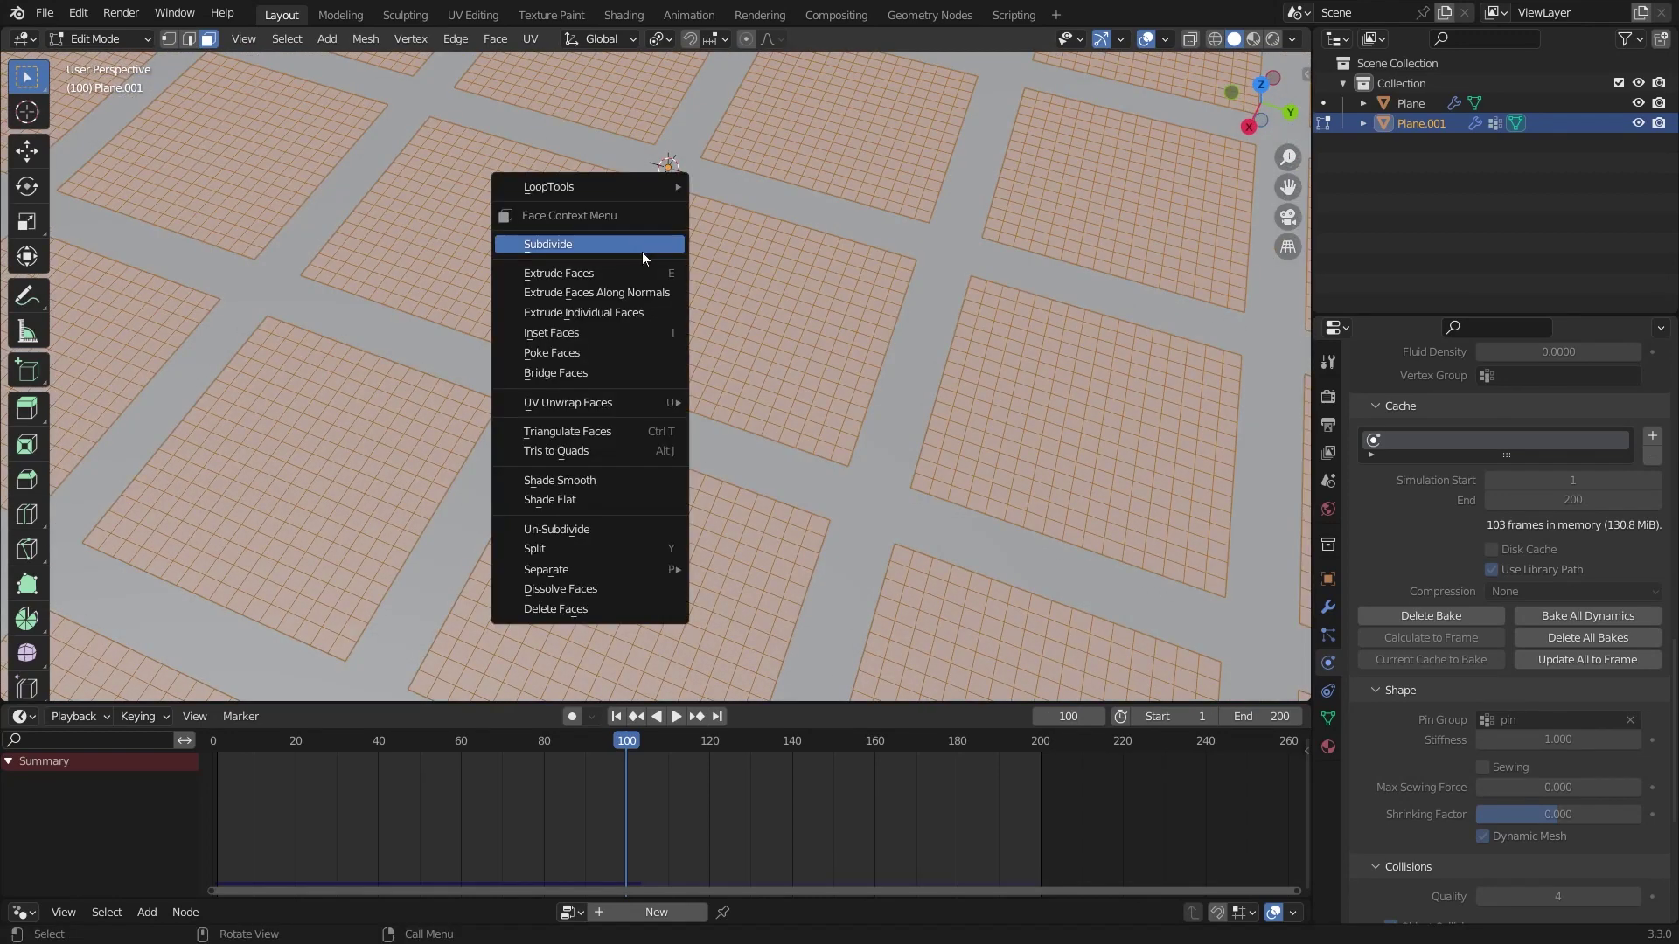
left_click(636, 246)
middle_click_drag(697, 276, 677, 242)
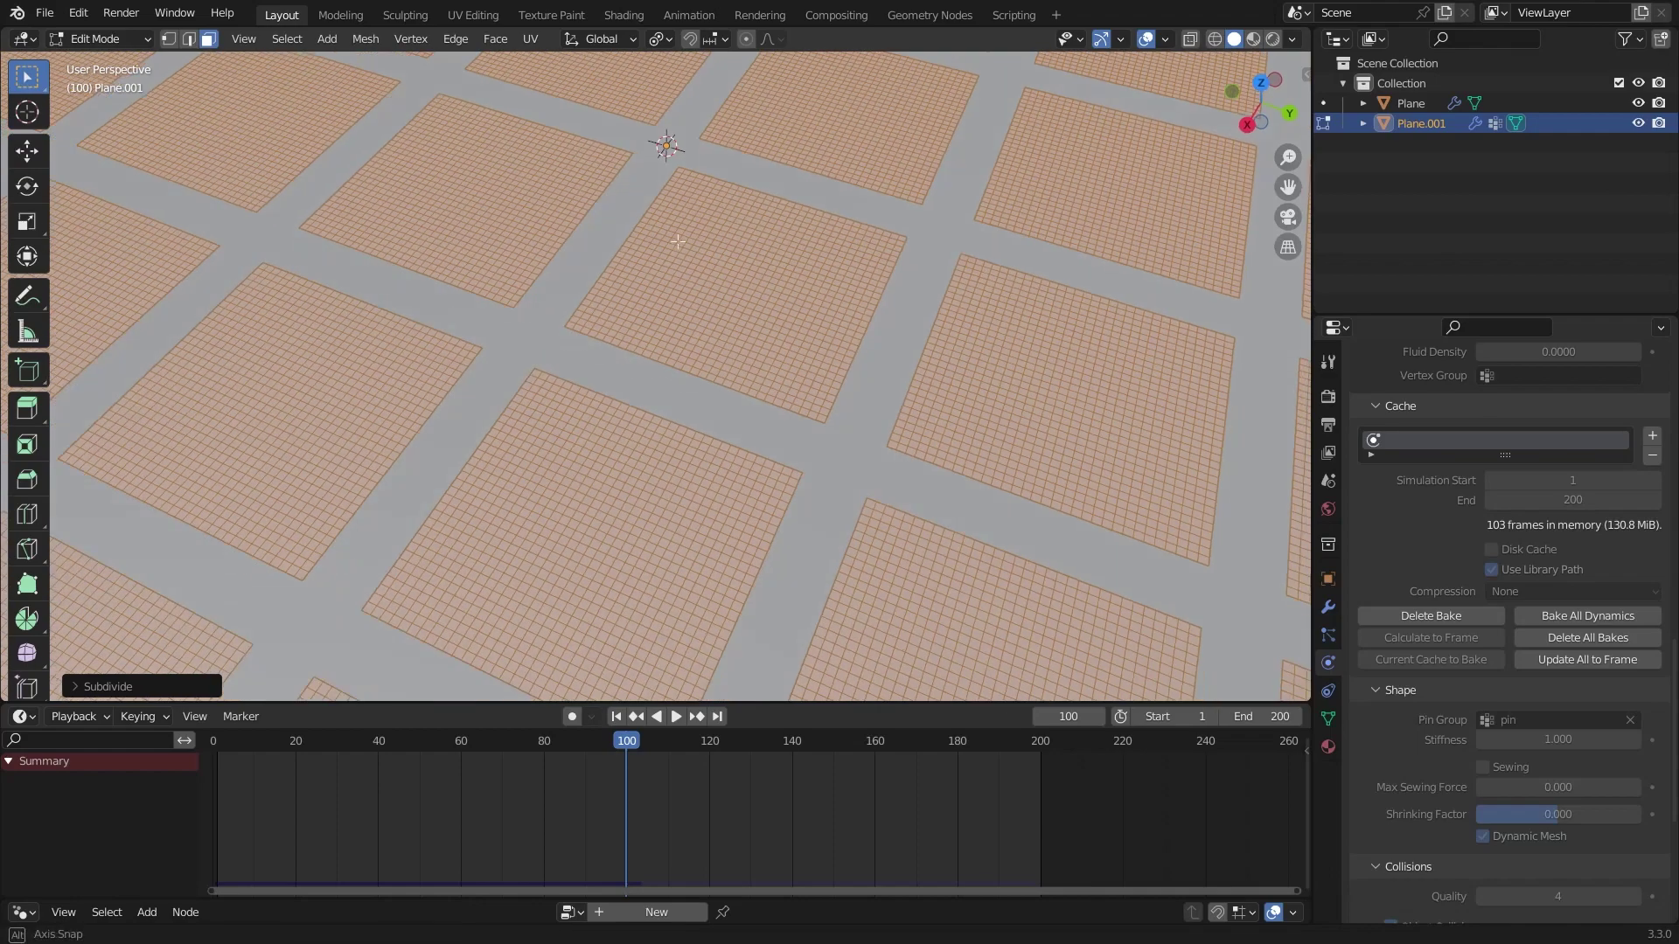
key("Tab")
Step: Return to frame 1, add a Solidify modifier at the start of the squares' modifier stack and adjust its thickness
key("shift+Left")
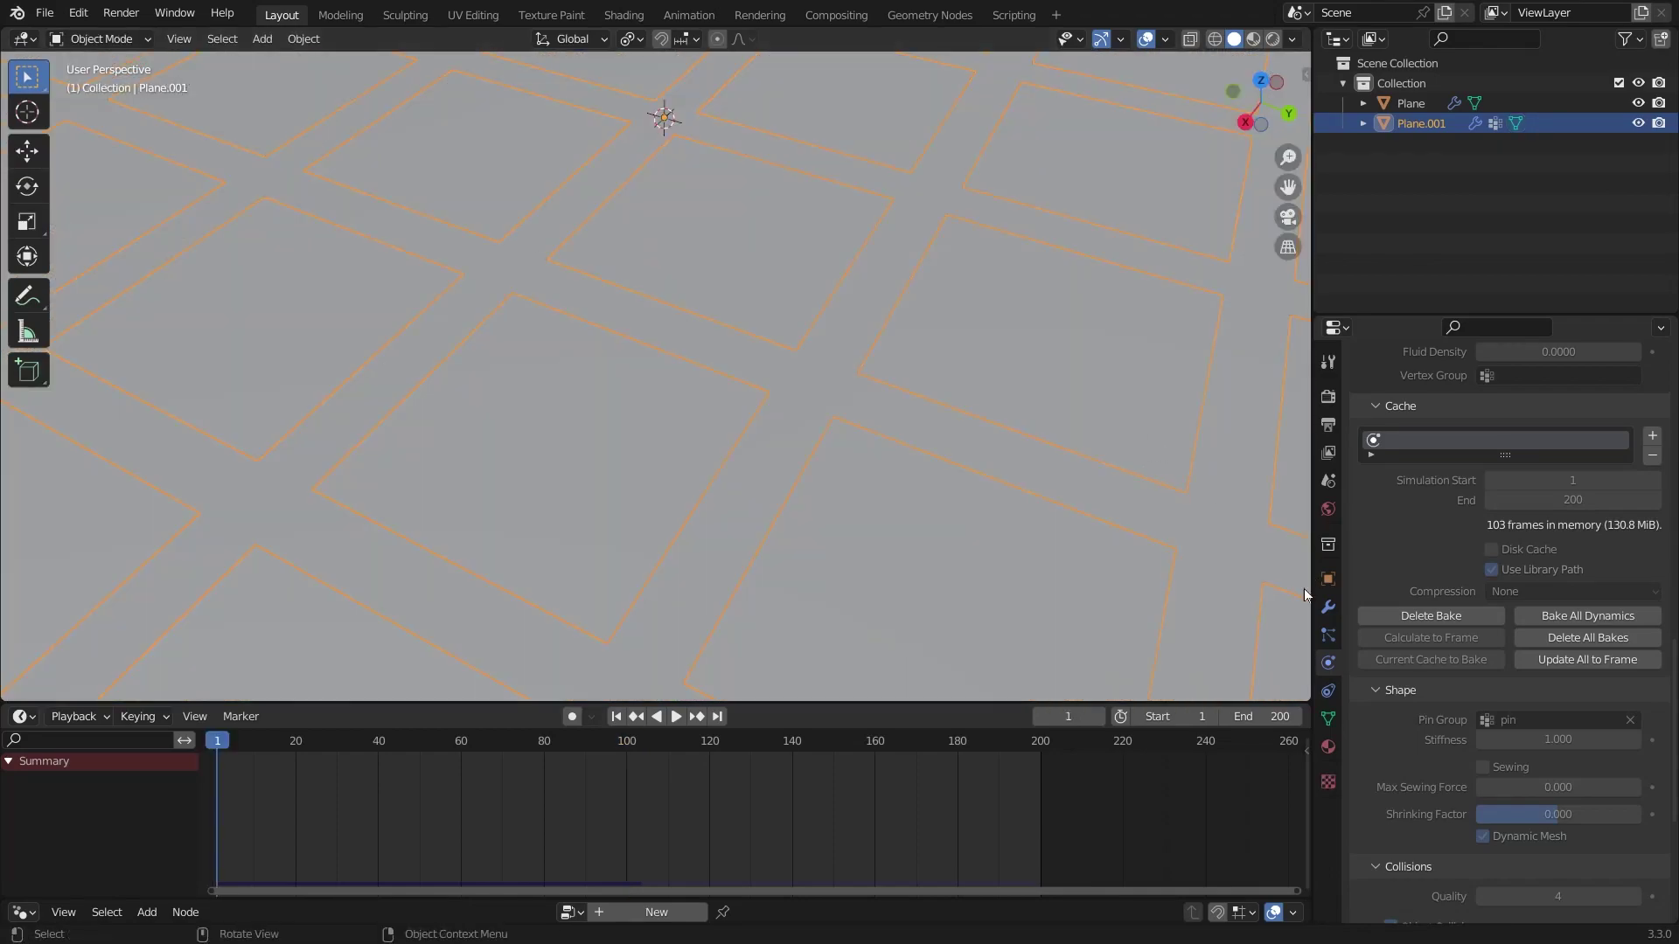
left_click(1328, 607)
mouse_move(1079, 357)
middle_mouse_down()
mouse_move(1048, 308)
mouse_move(1080, 344)
middle_mouse_up()
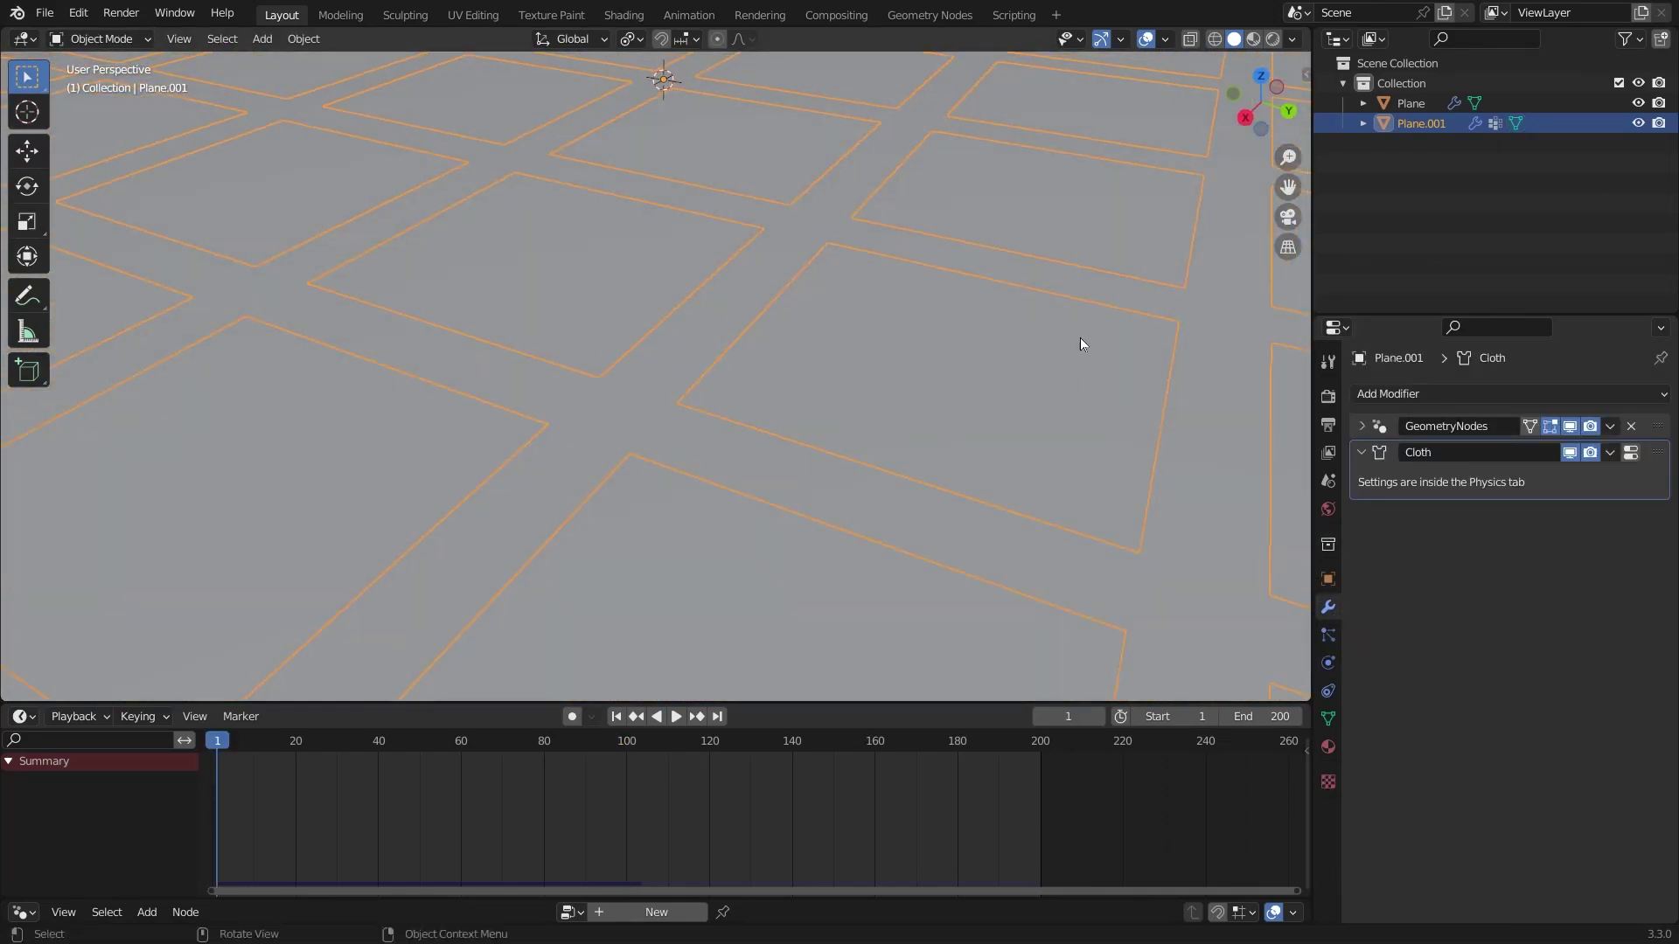
left_click(1369, 394)
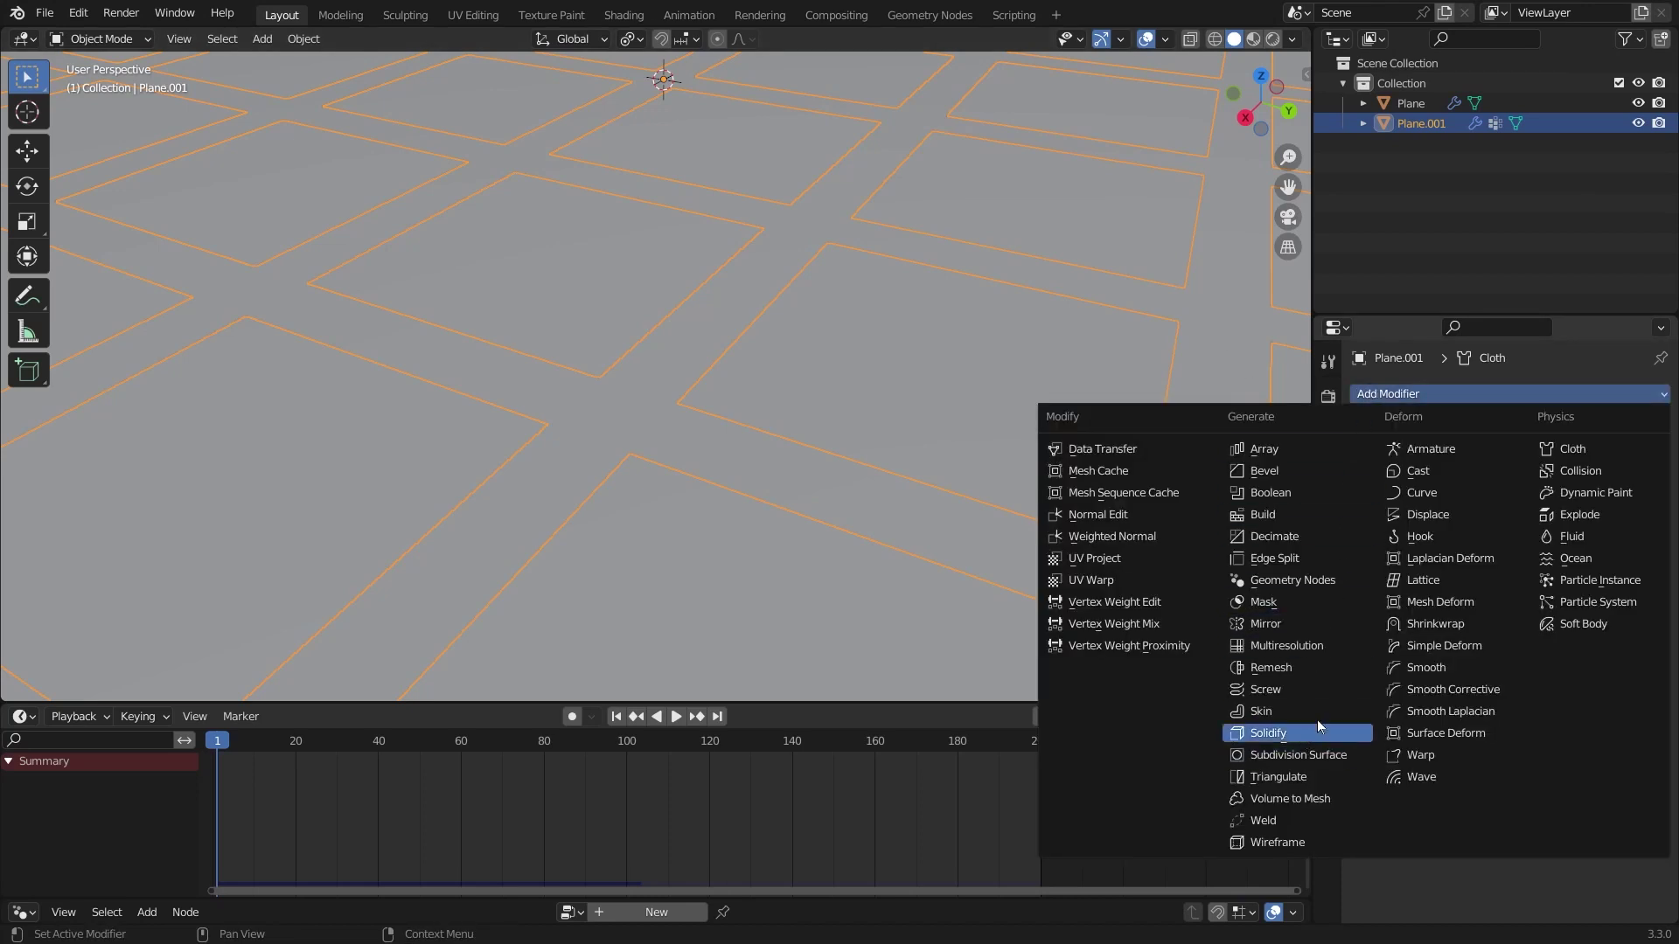
left_click(1272, 733)
middle_click_drag(1222, 389, 1213, 340)
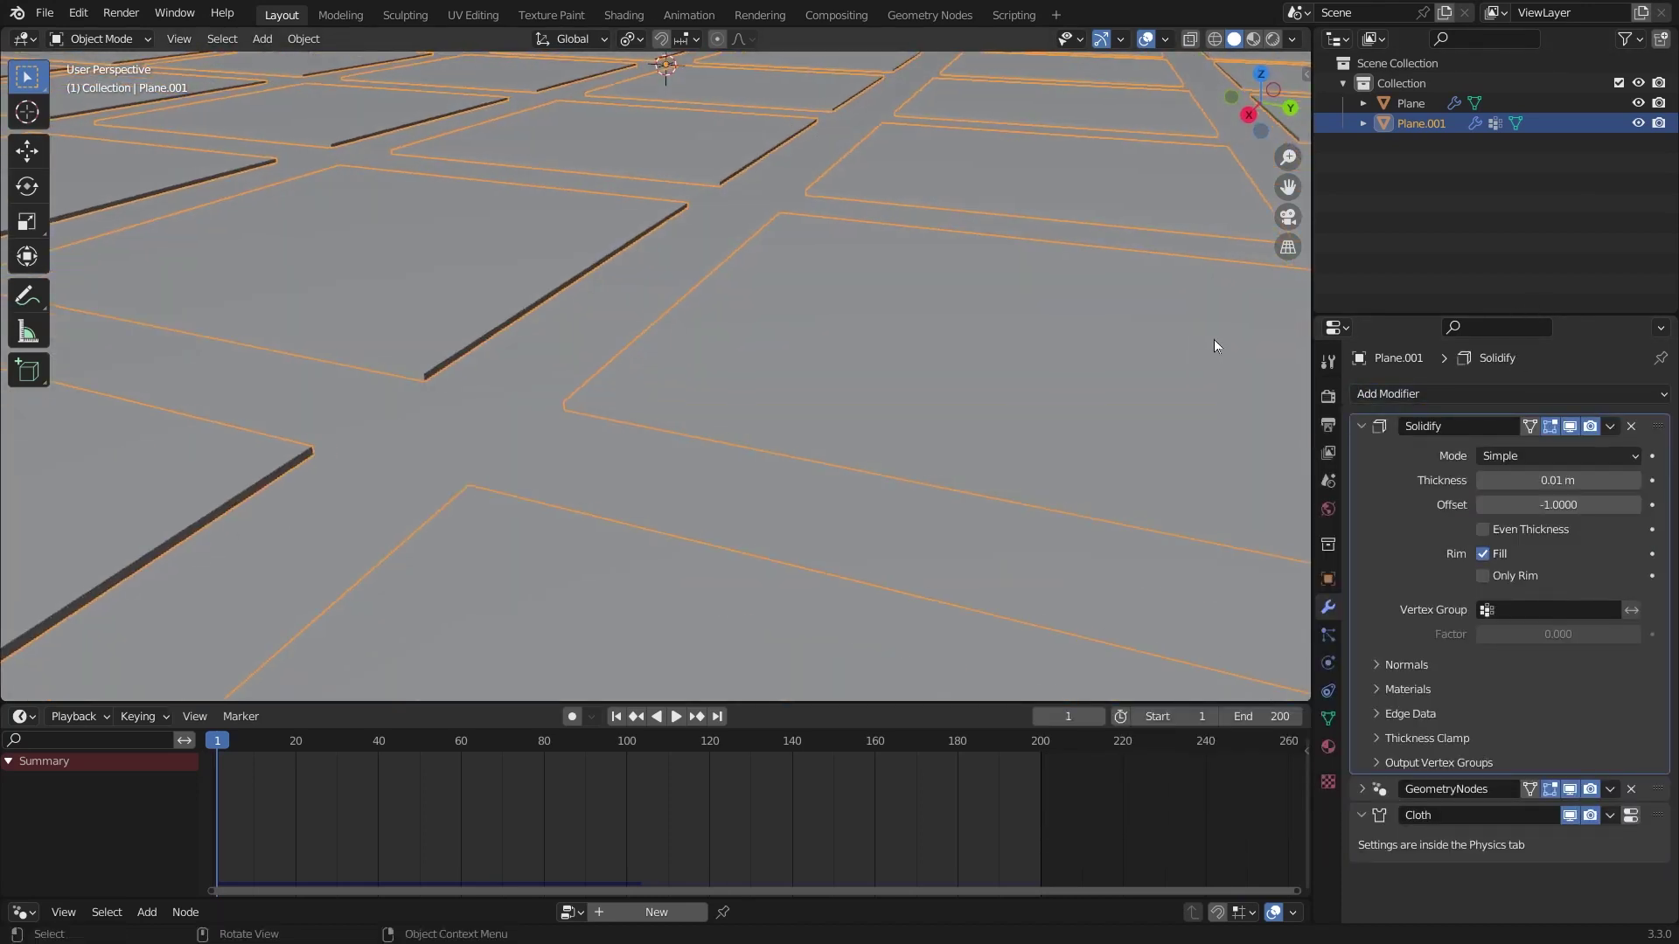
left_click_drag(1552, 477, 1545, 474)
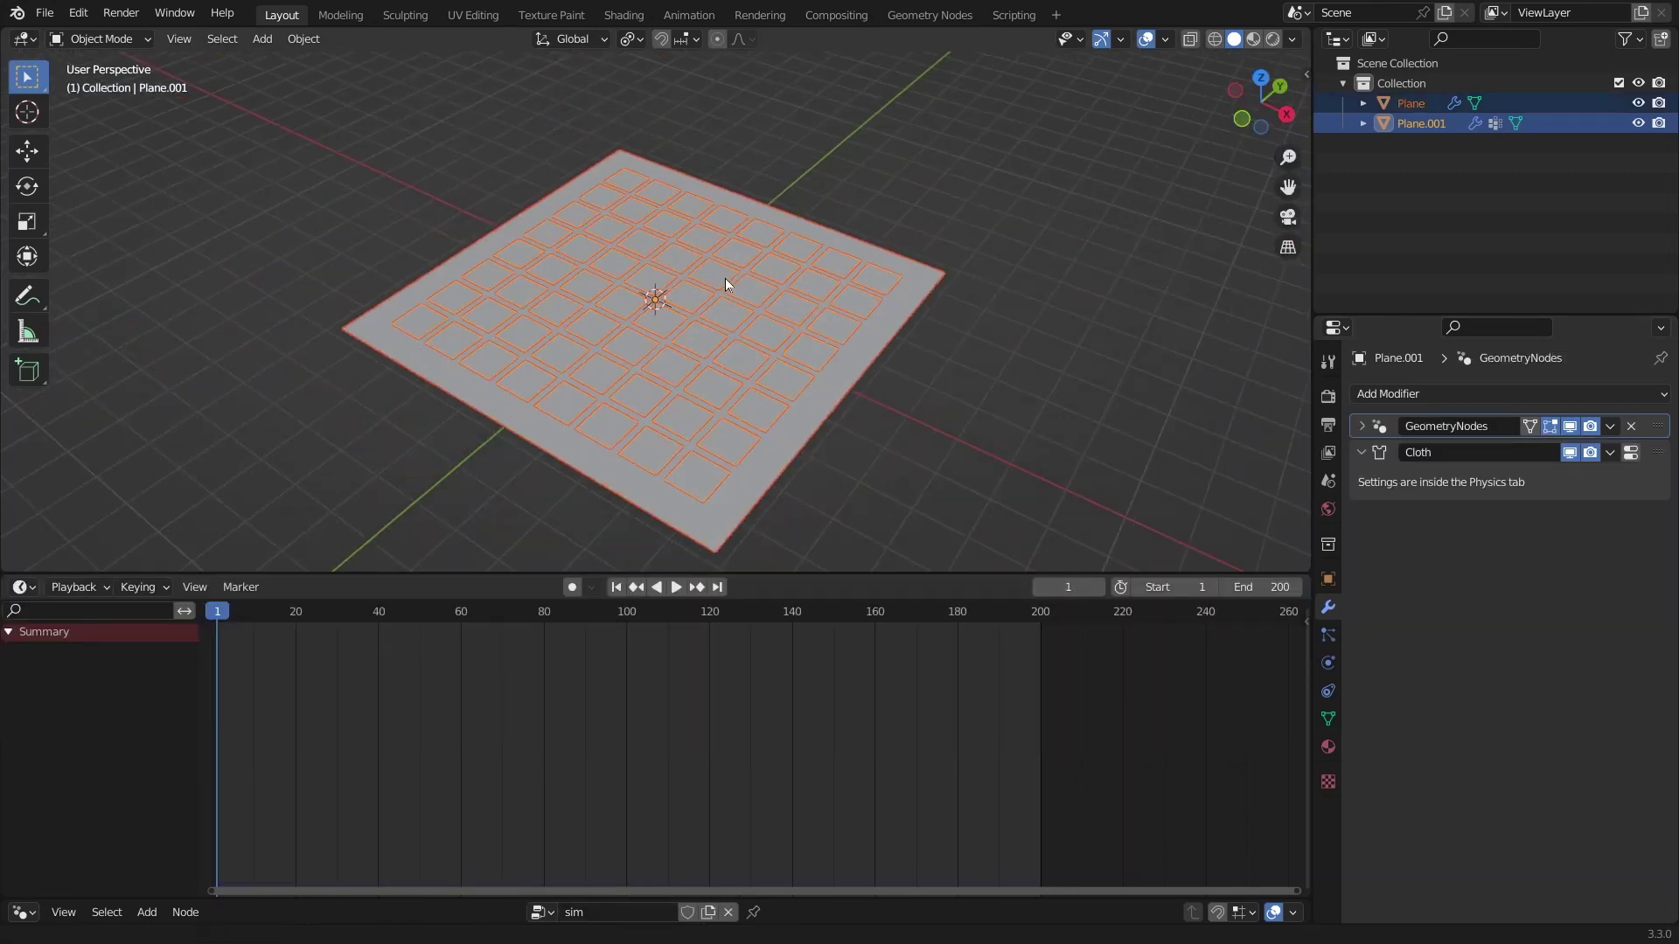
Step: Scale the ground plane and the squares up together
scroll(658, 238, "down", 1)
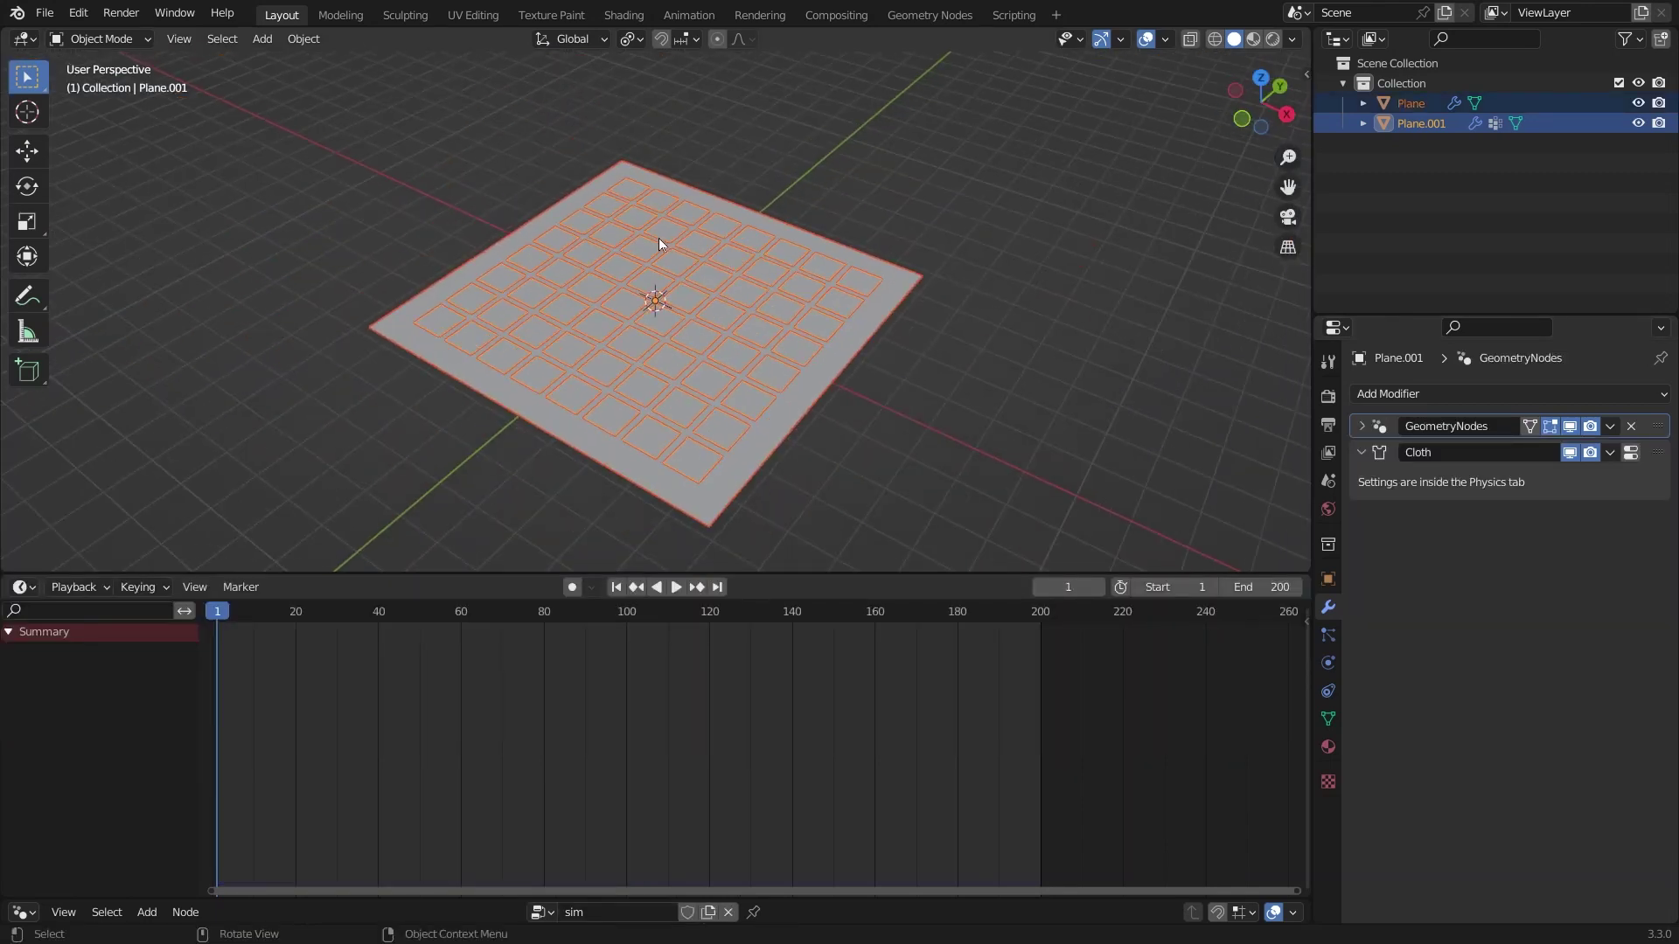
key("s")
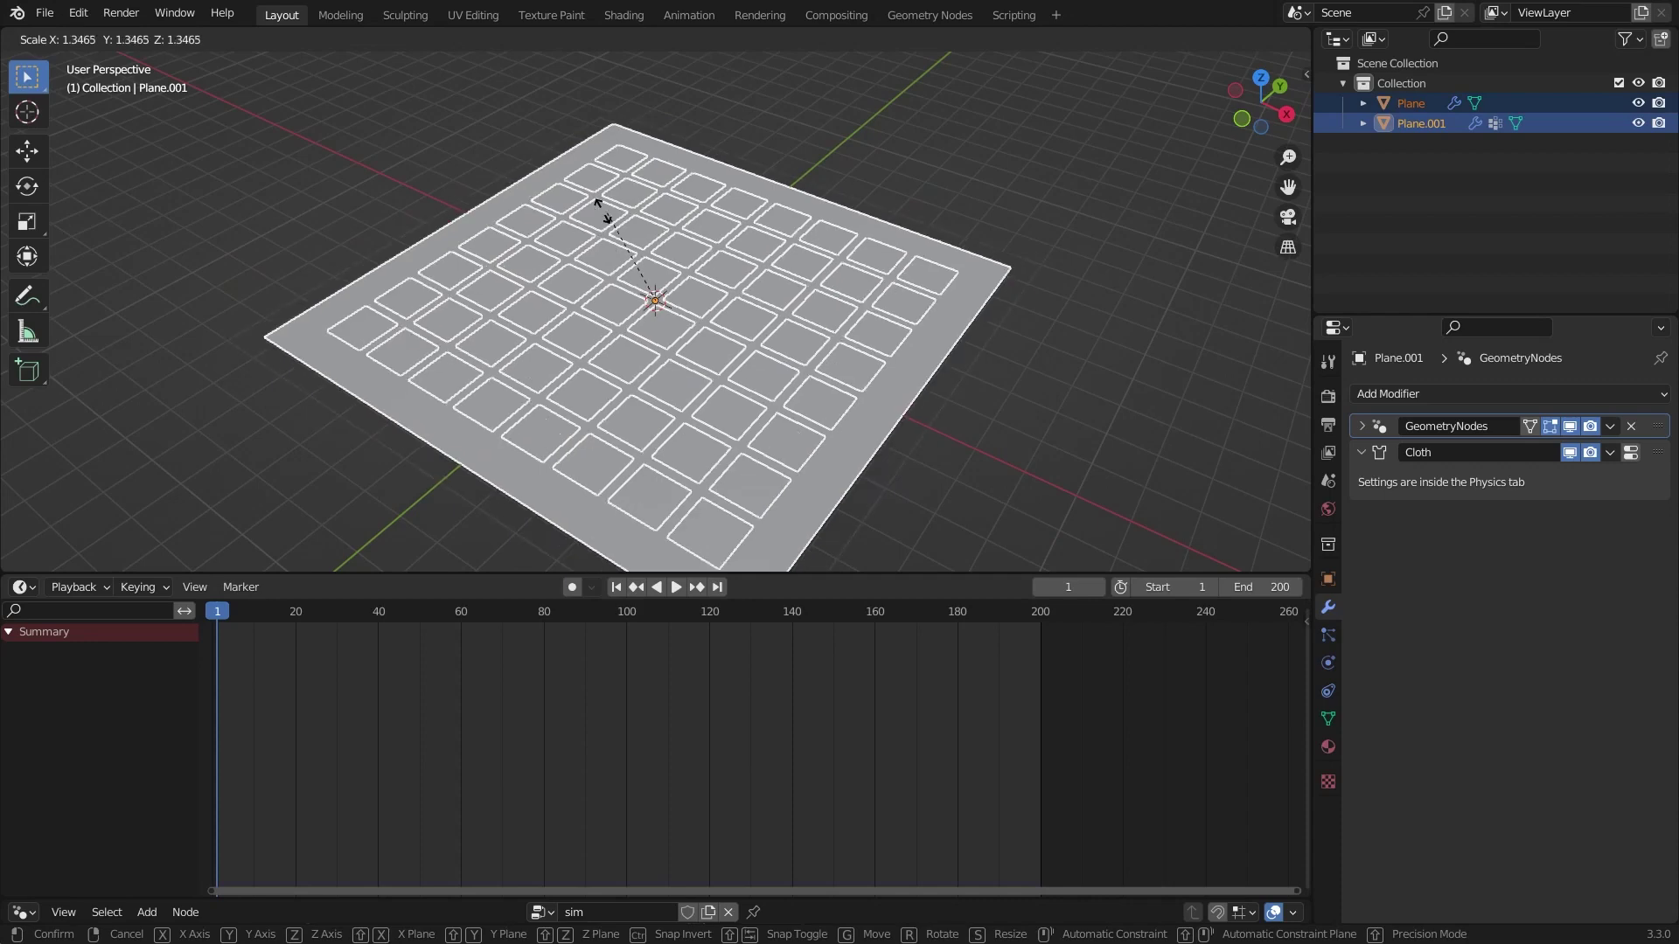
left_click(573, 176)
Step: Separate the square beside the 3D cursor into its own object and disable the remaining squares' Cloth modifier in the viewport
key("Tab")
scroll(653, 332, "up", 4)
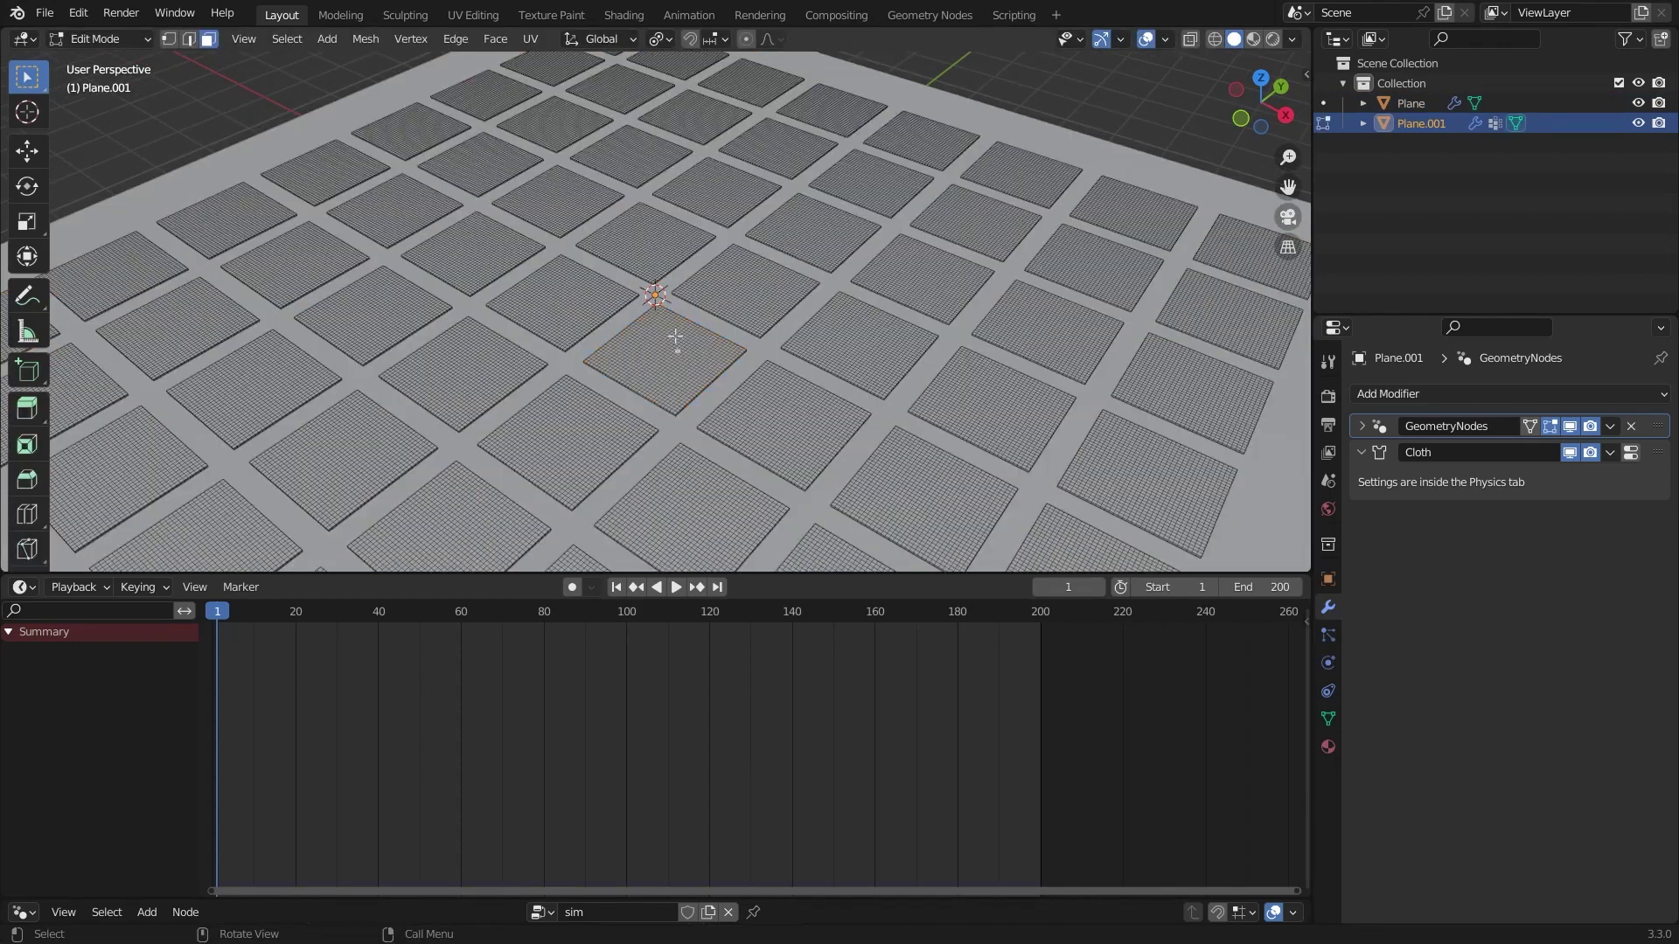
key("p")
left_click(673, 334)
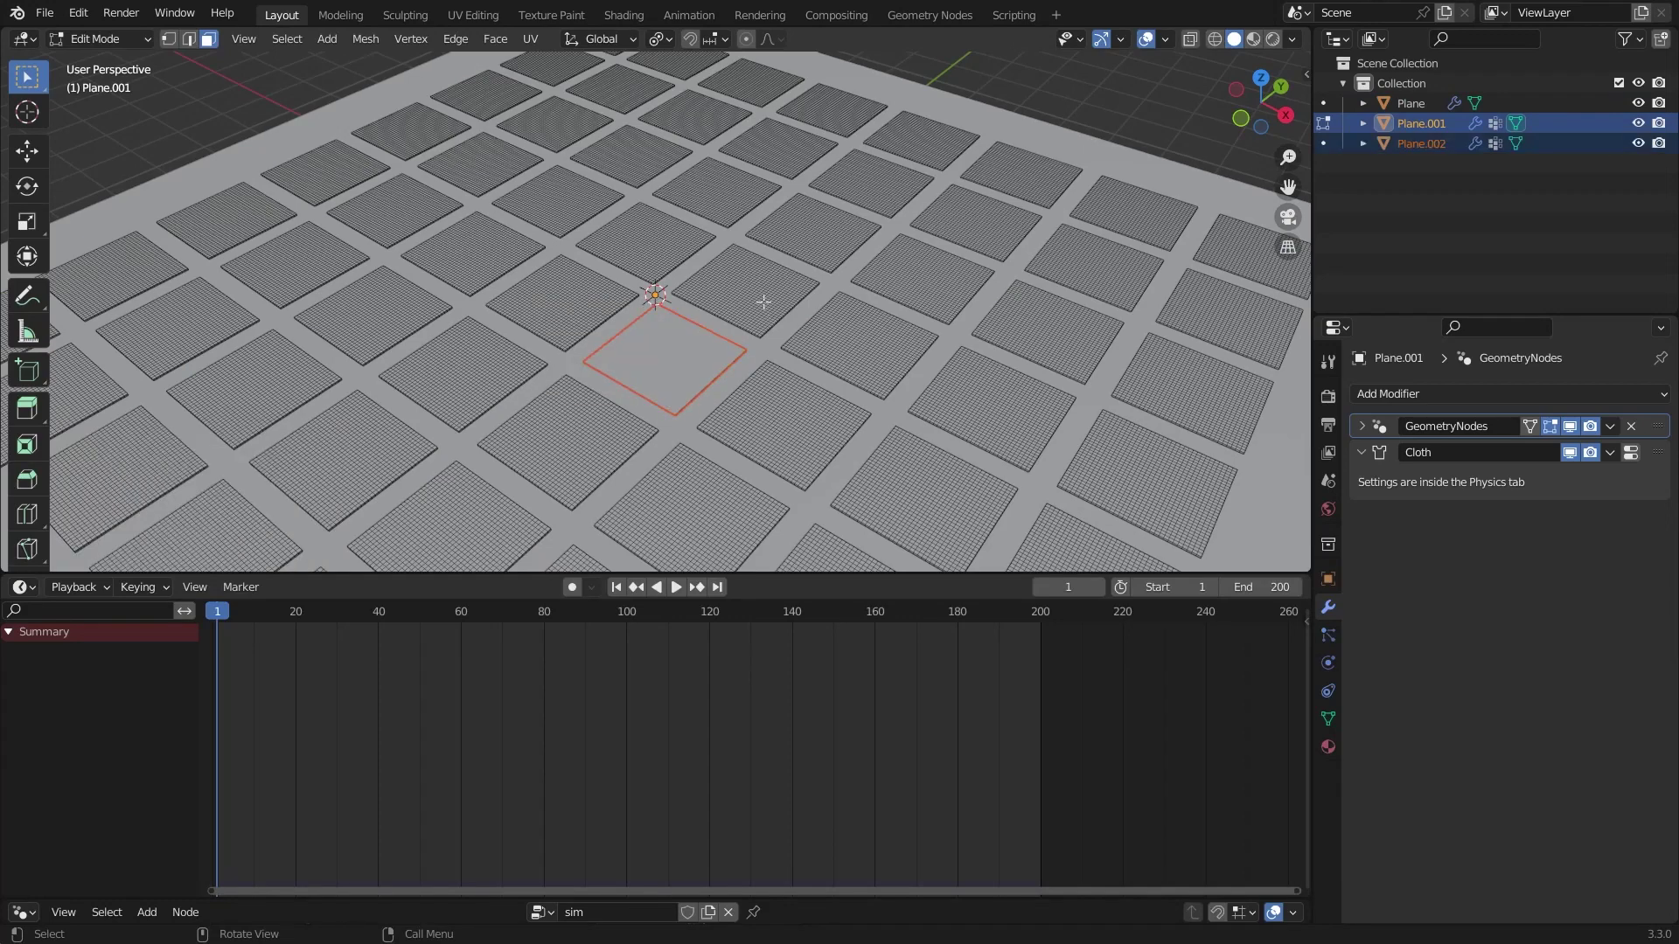
key("Tab")
left_click(1571, 452)
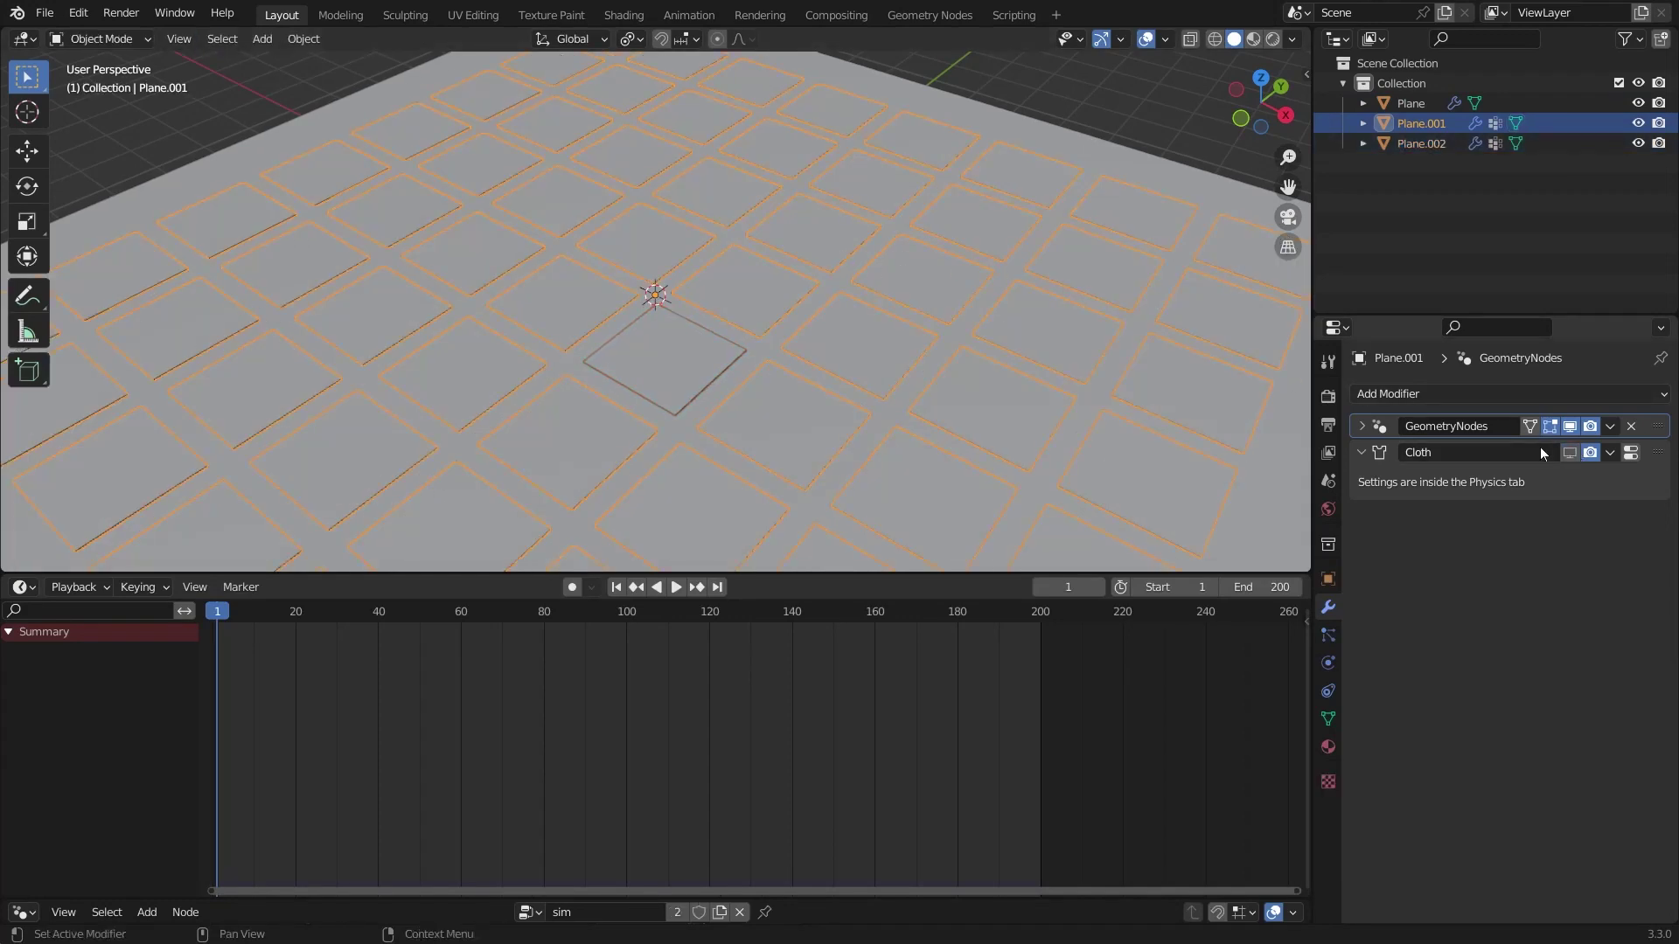
Step: Play the separated square's cloth simulation as a test, inspect the pillow, and return to frame 1
left_click(674, 335)
scroll(684, 334, "down", 2)
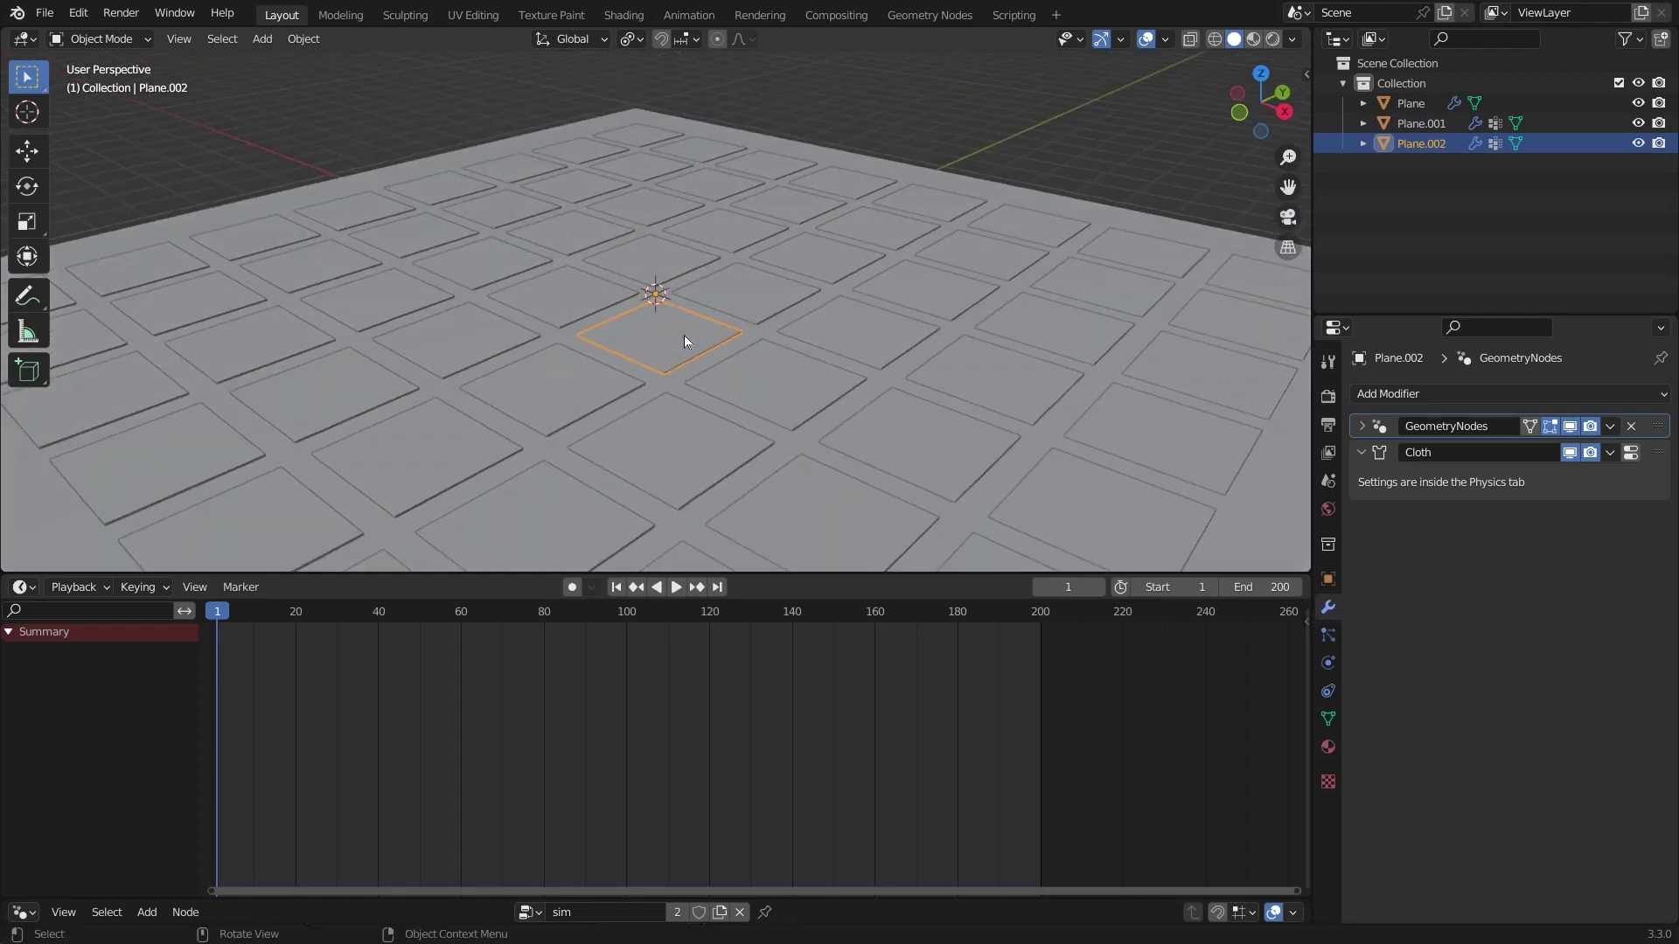
key("space")
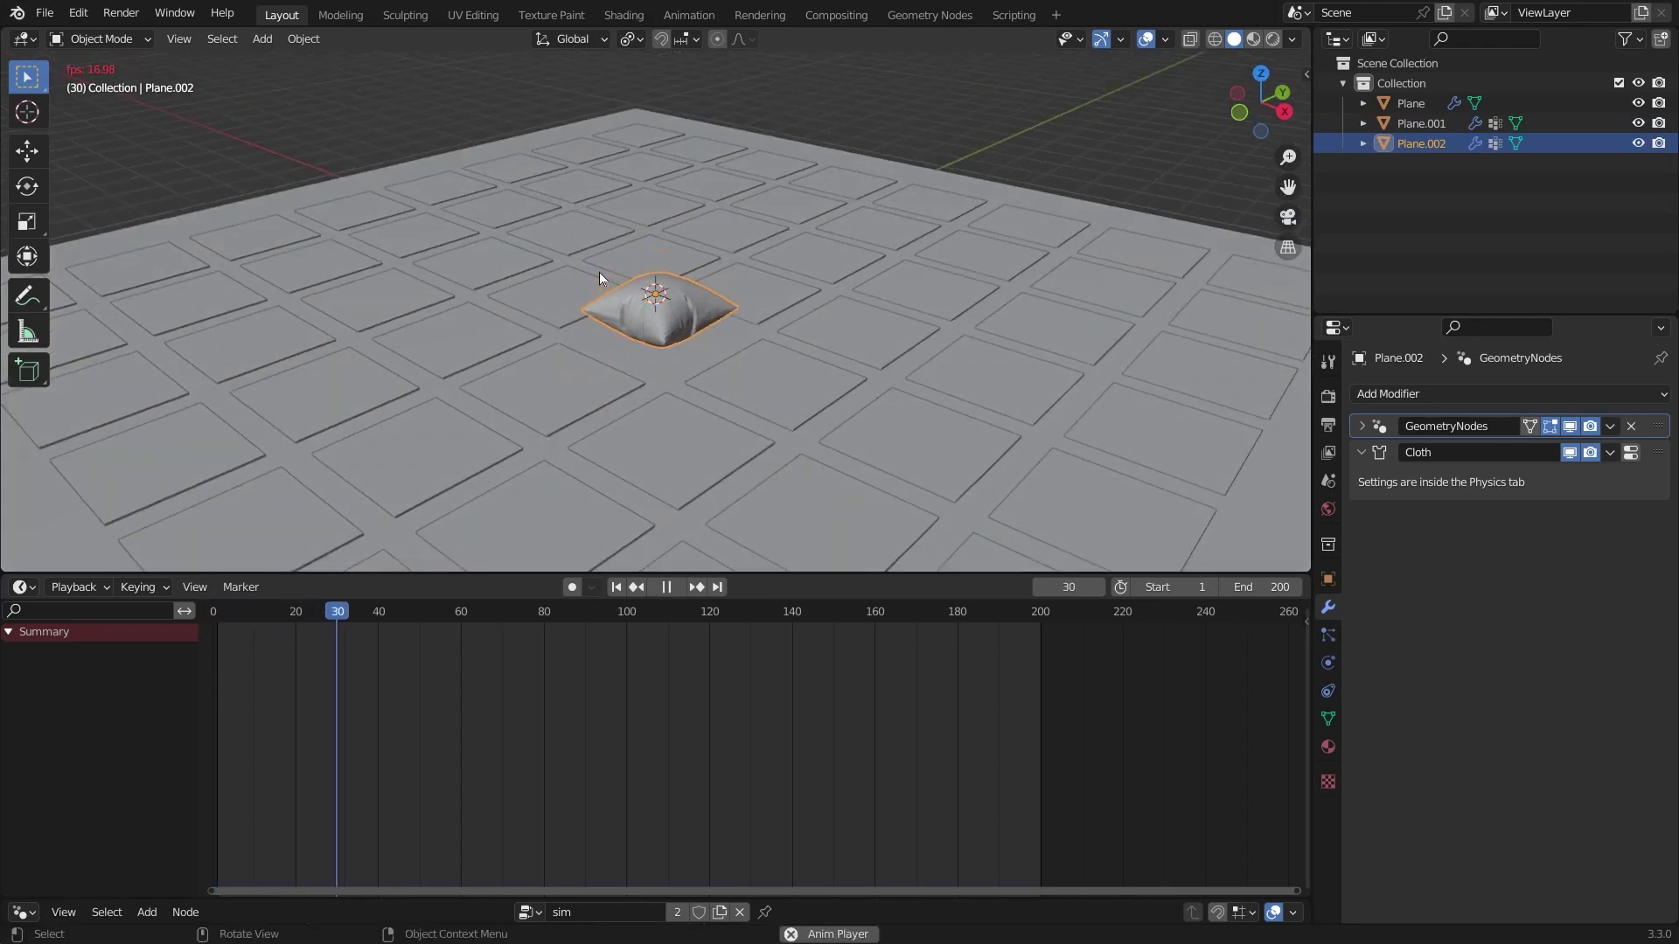
key("space")
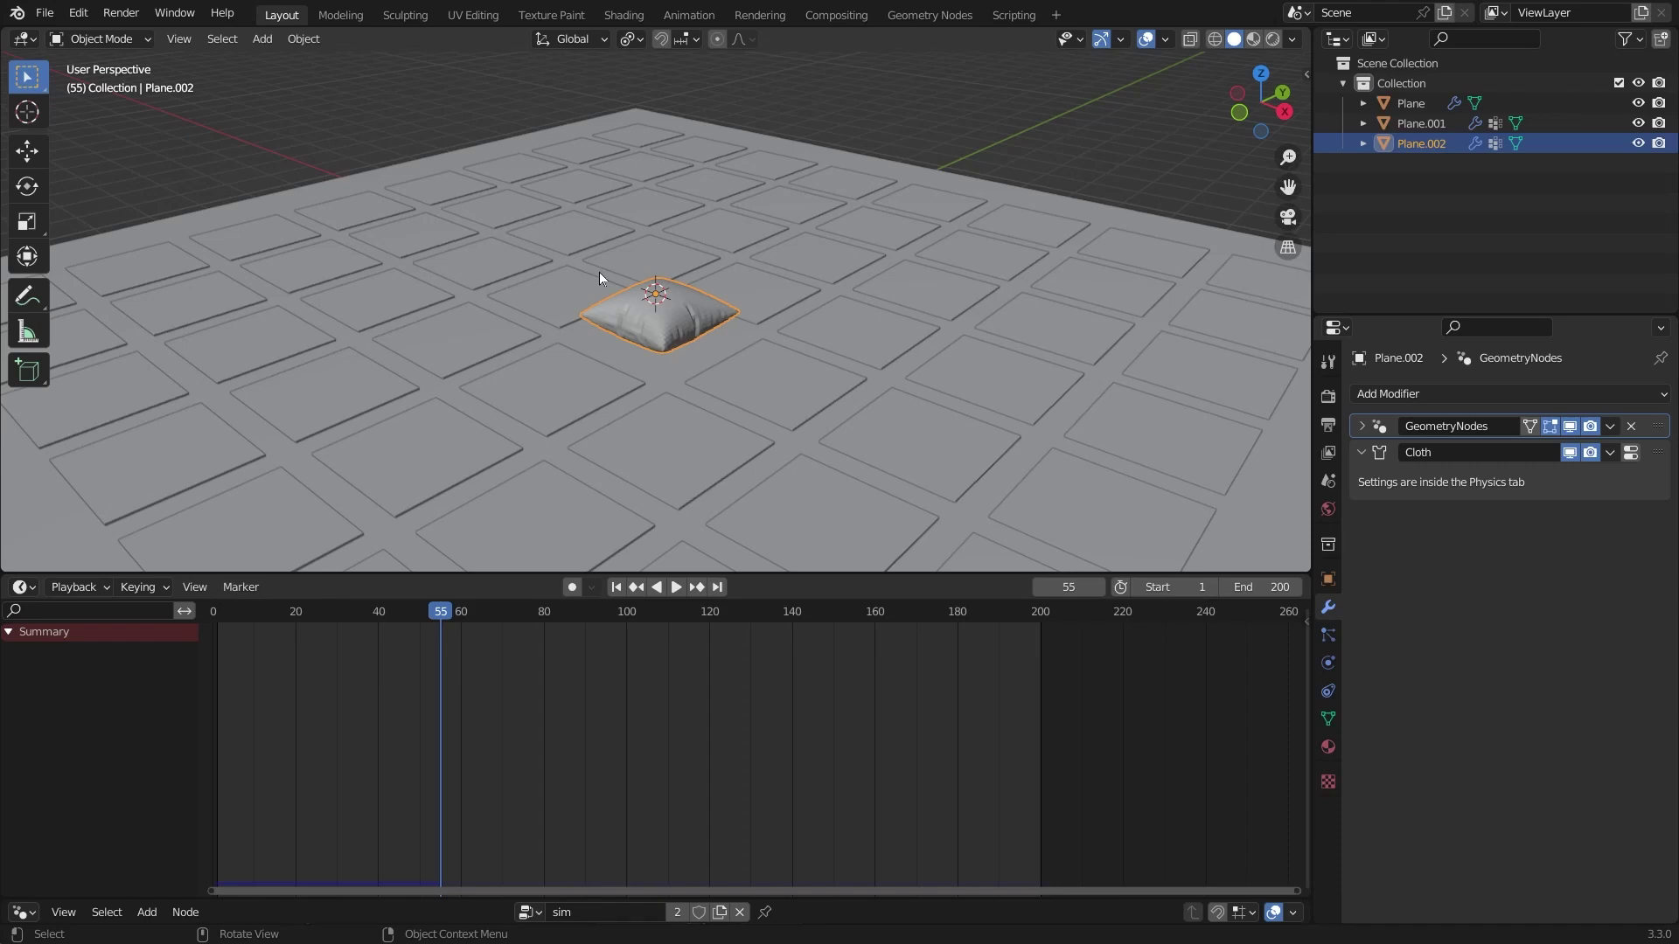
middle_click_drag(600, 271, 779, 301)
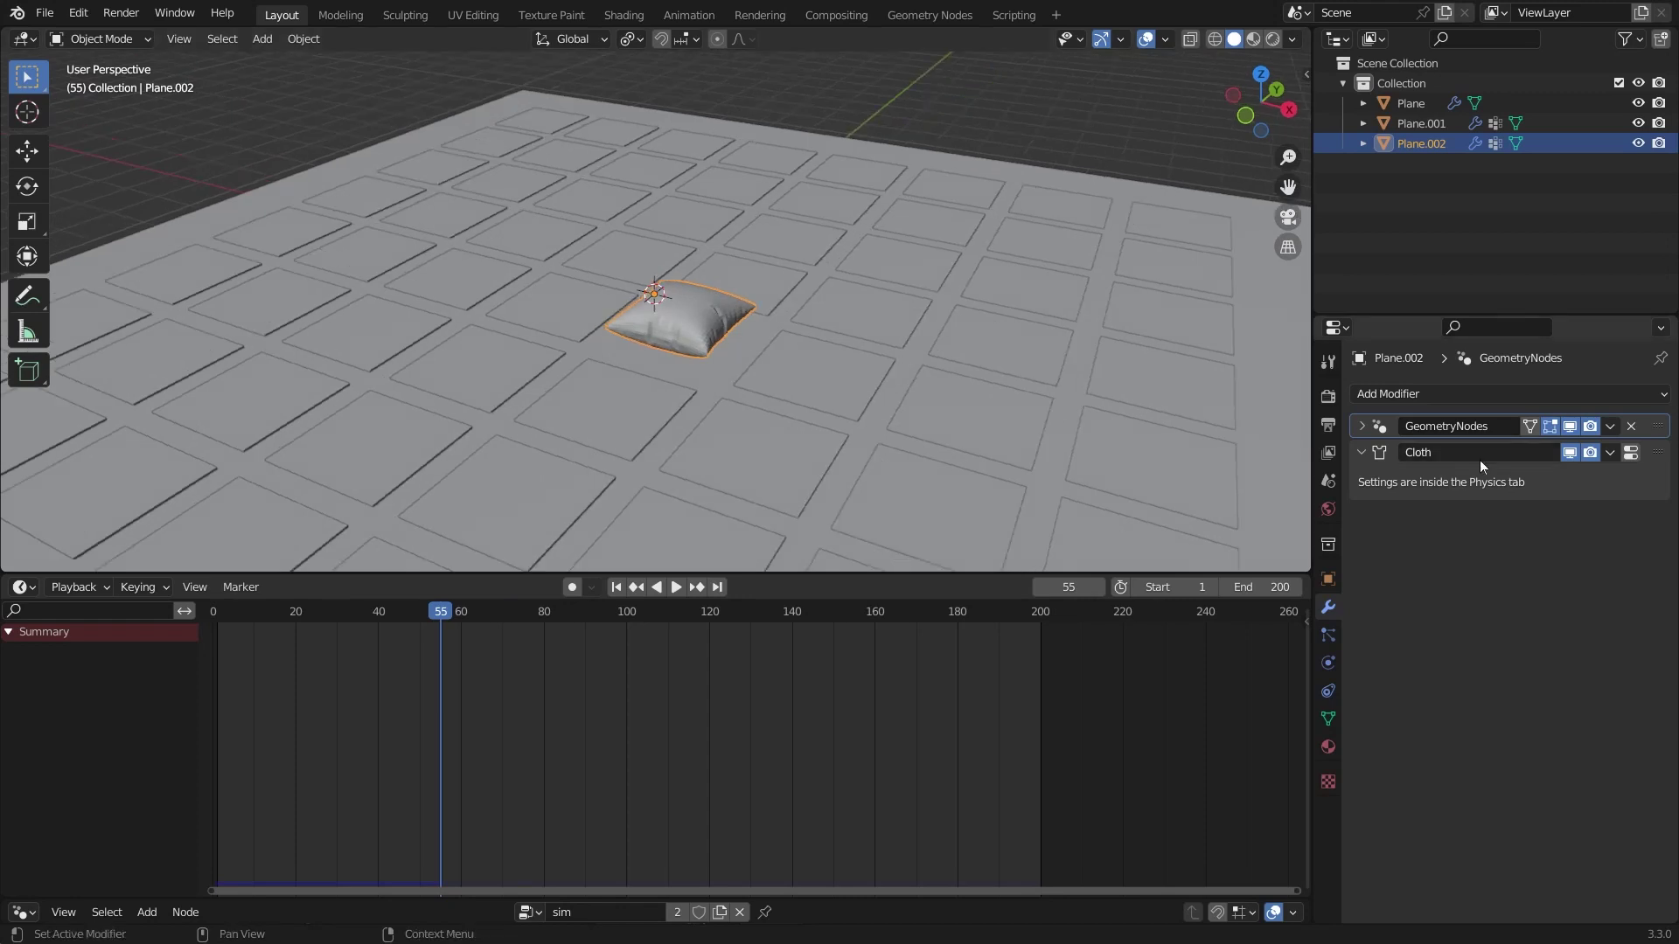
key("shift+Left")
Step: Join the separated square back into the object holding the other squares
left_click(1570, 452)
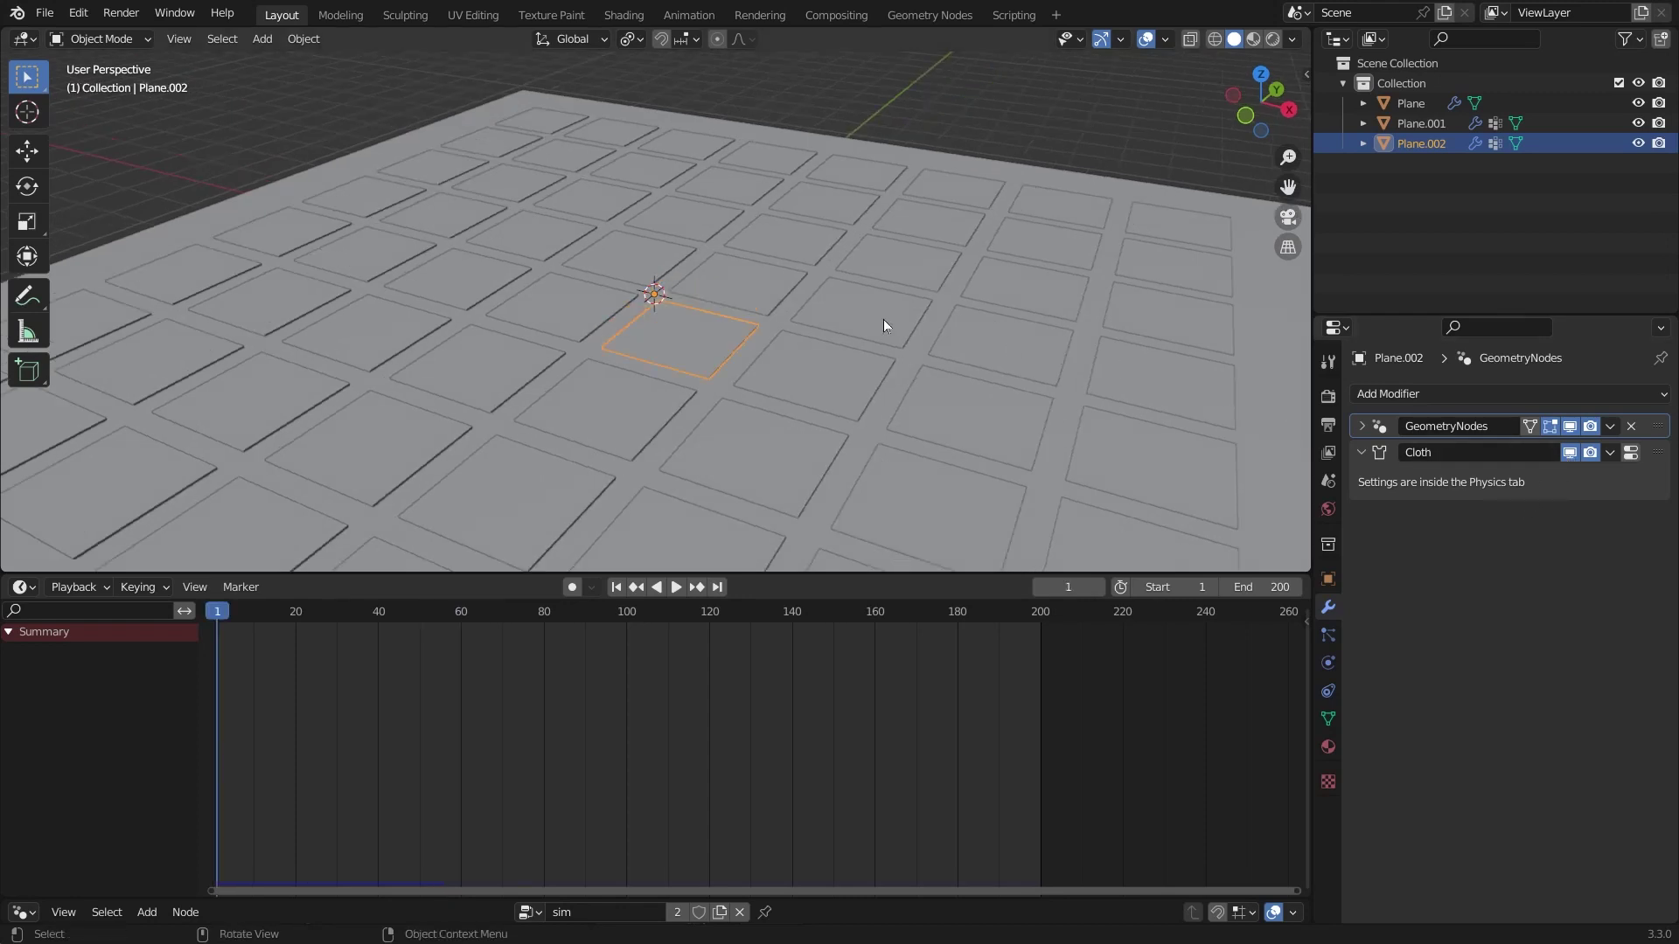
left_click(749, 266, "shift")
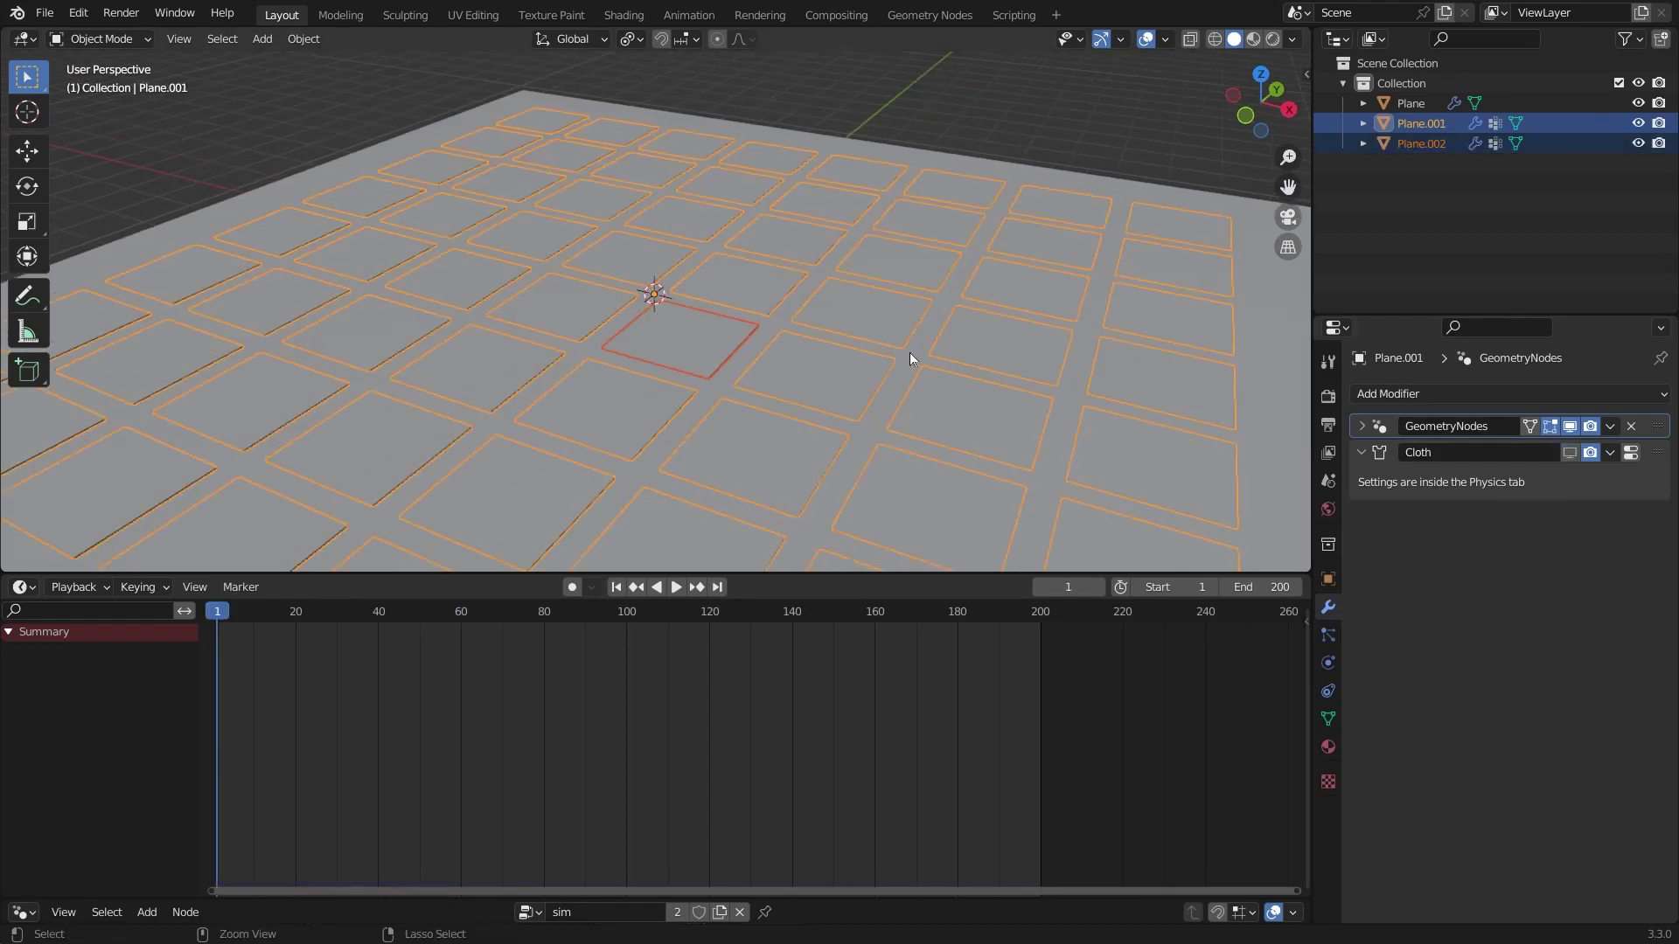
key("ctrl+j")
Step: Add a camera aligned to the current view and move it back about 0.65 m along its local Z axis
middle_click_drag(896, 306, 841, 259)
key("shift+a")
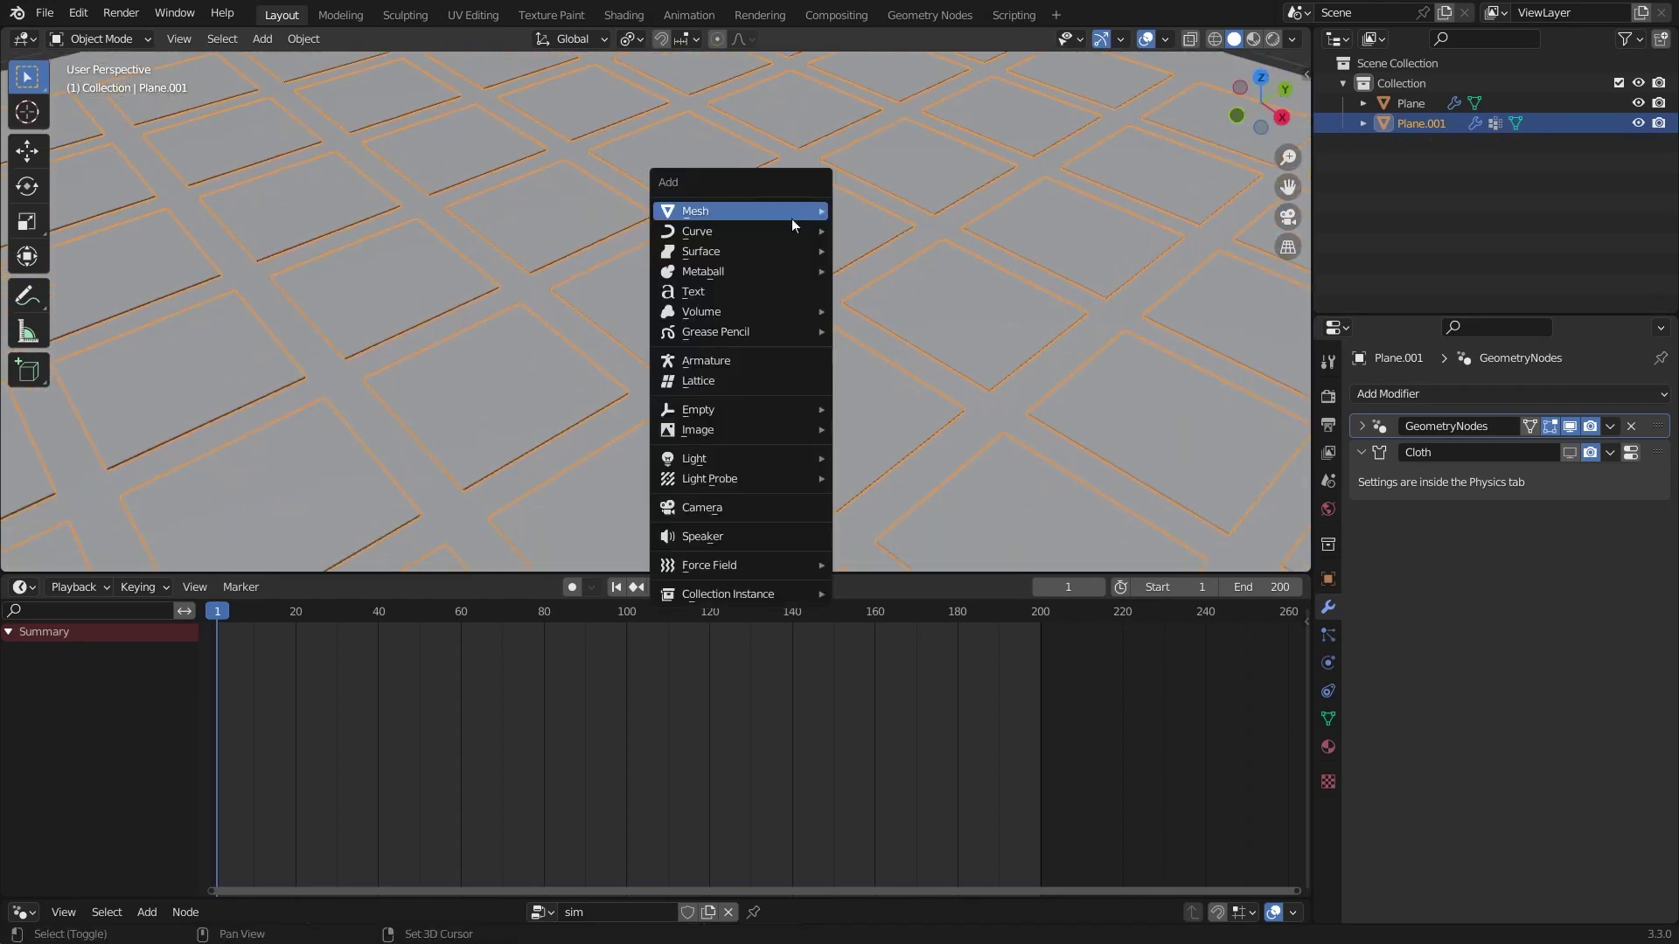
left_click(778, 508)
key("ctrl+alt+KP_0")
key("g")
key("z")
key("z")
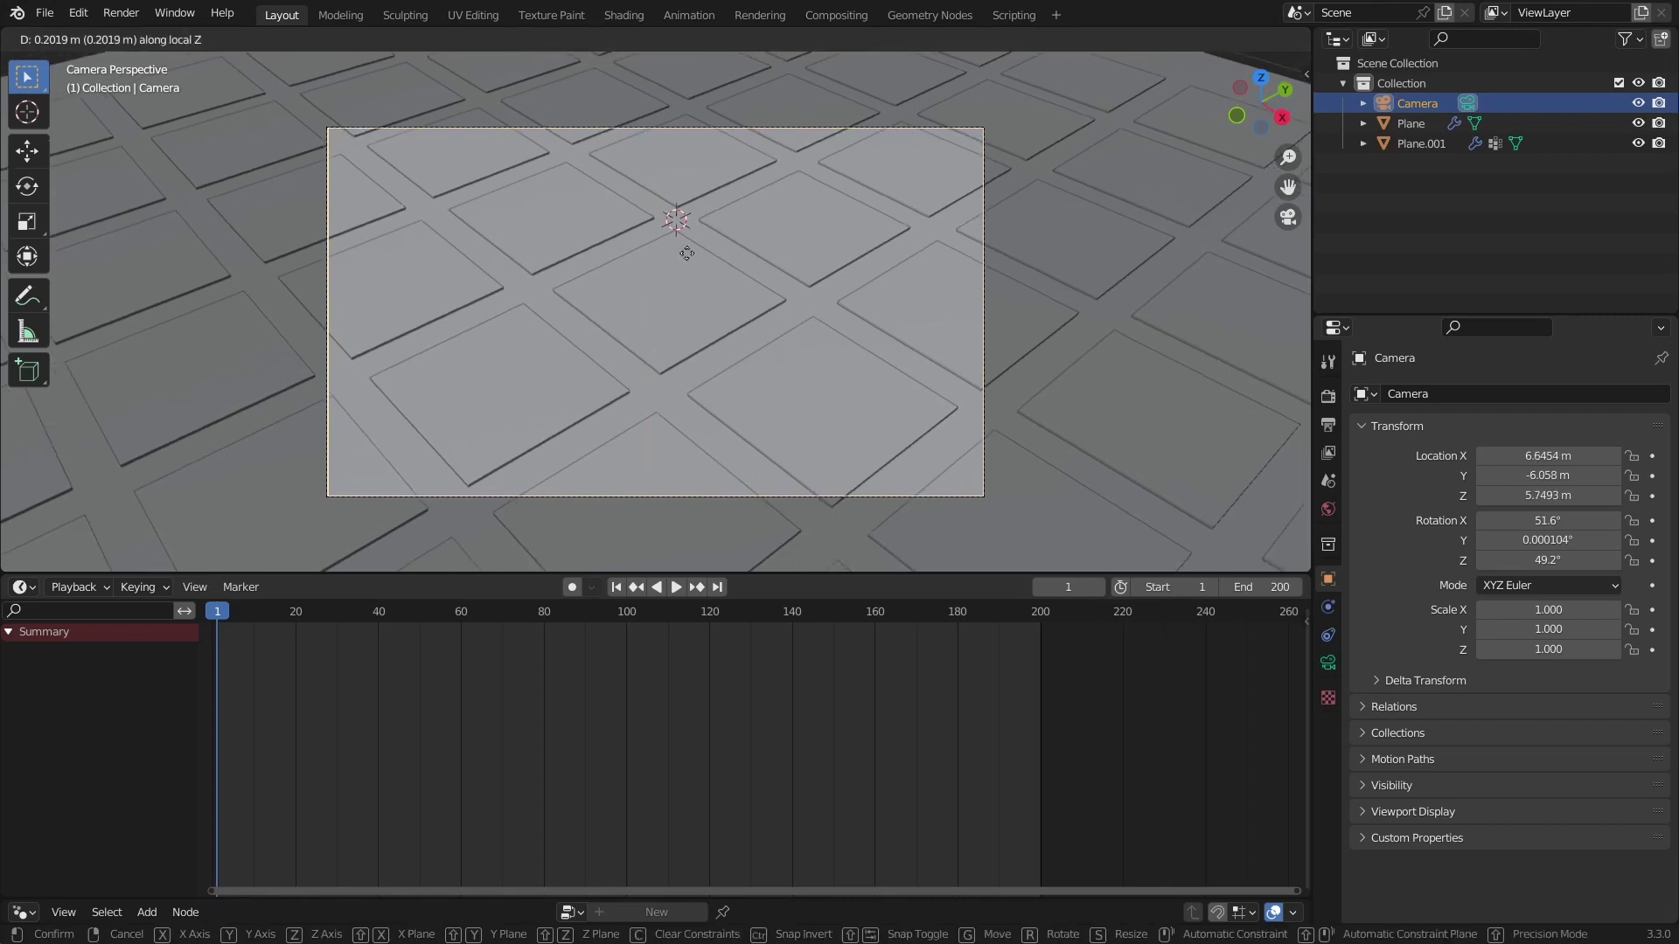
Step: Set the camera's focal length to 85 mm and pull it back about 7 m along its local Z axis
left_click(1557, 487)
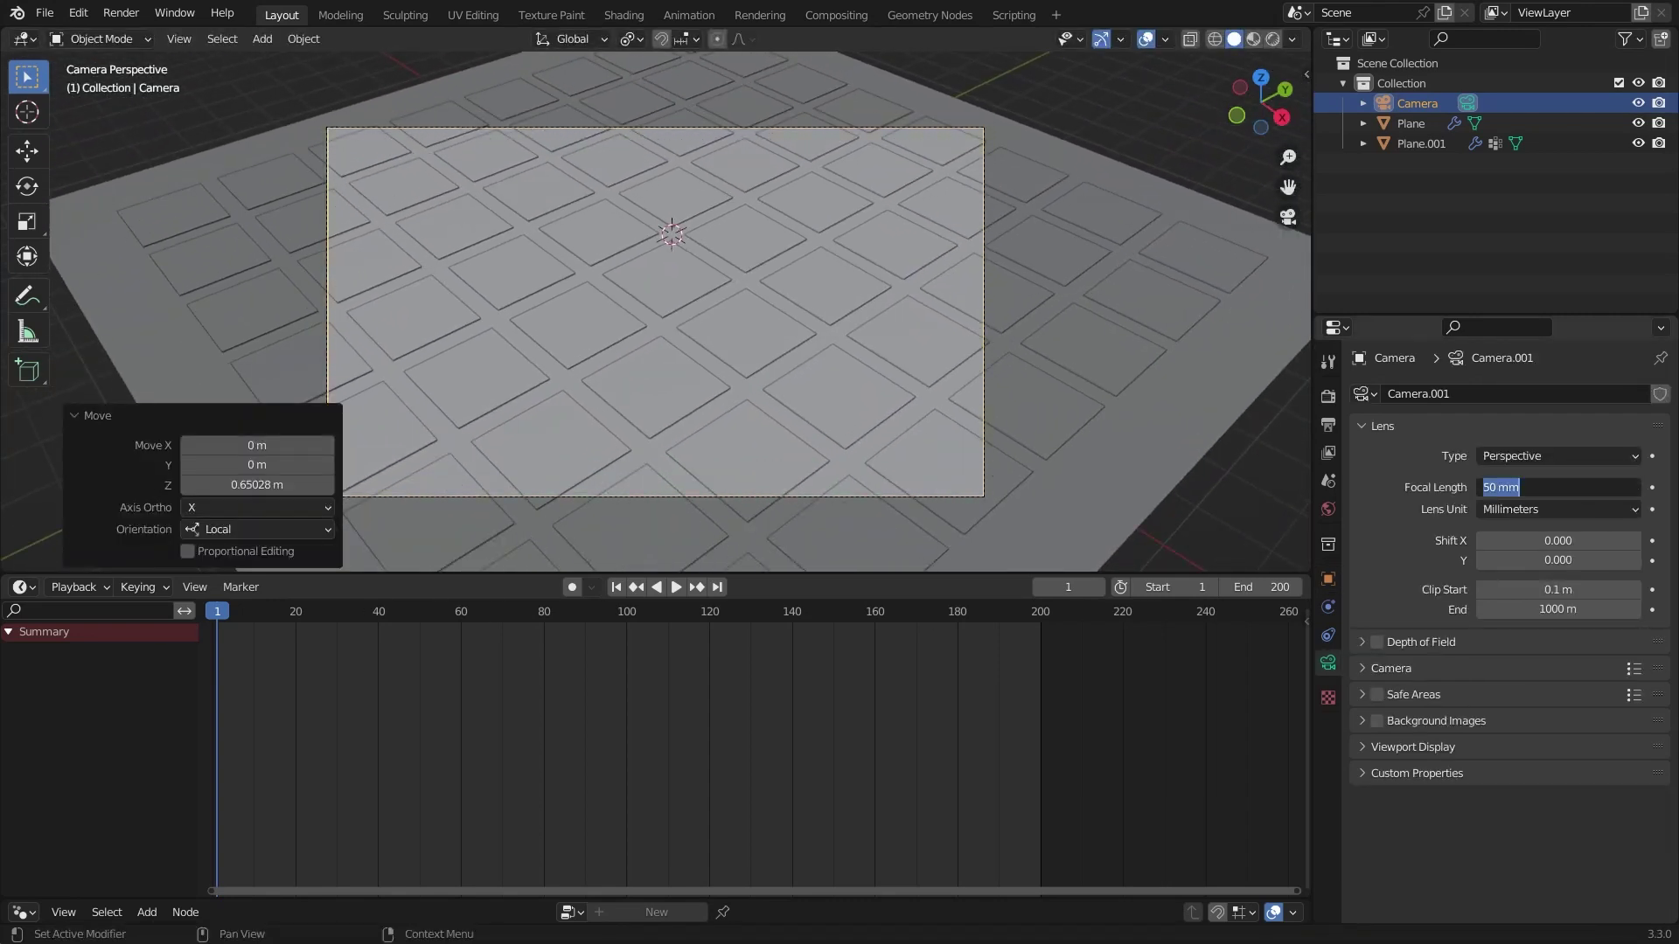
type("85")
key("Return")
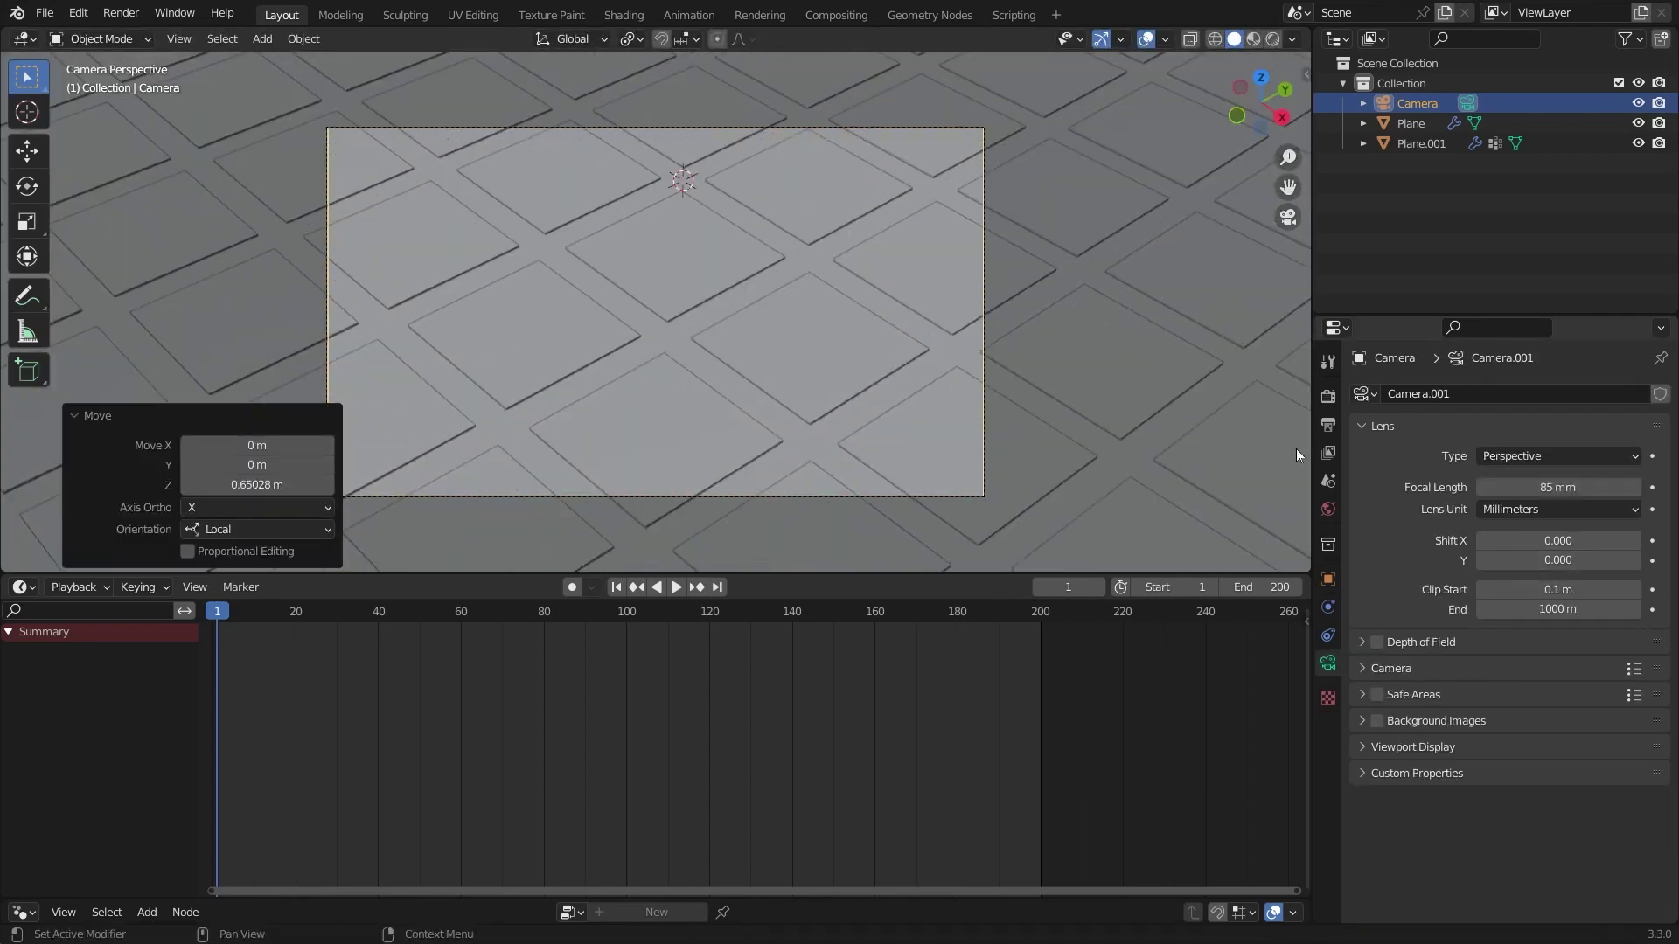
key("g")
key("z")
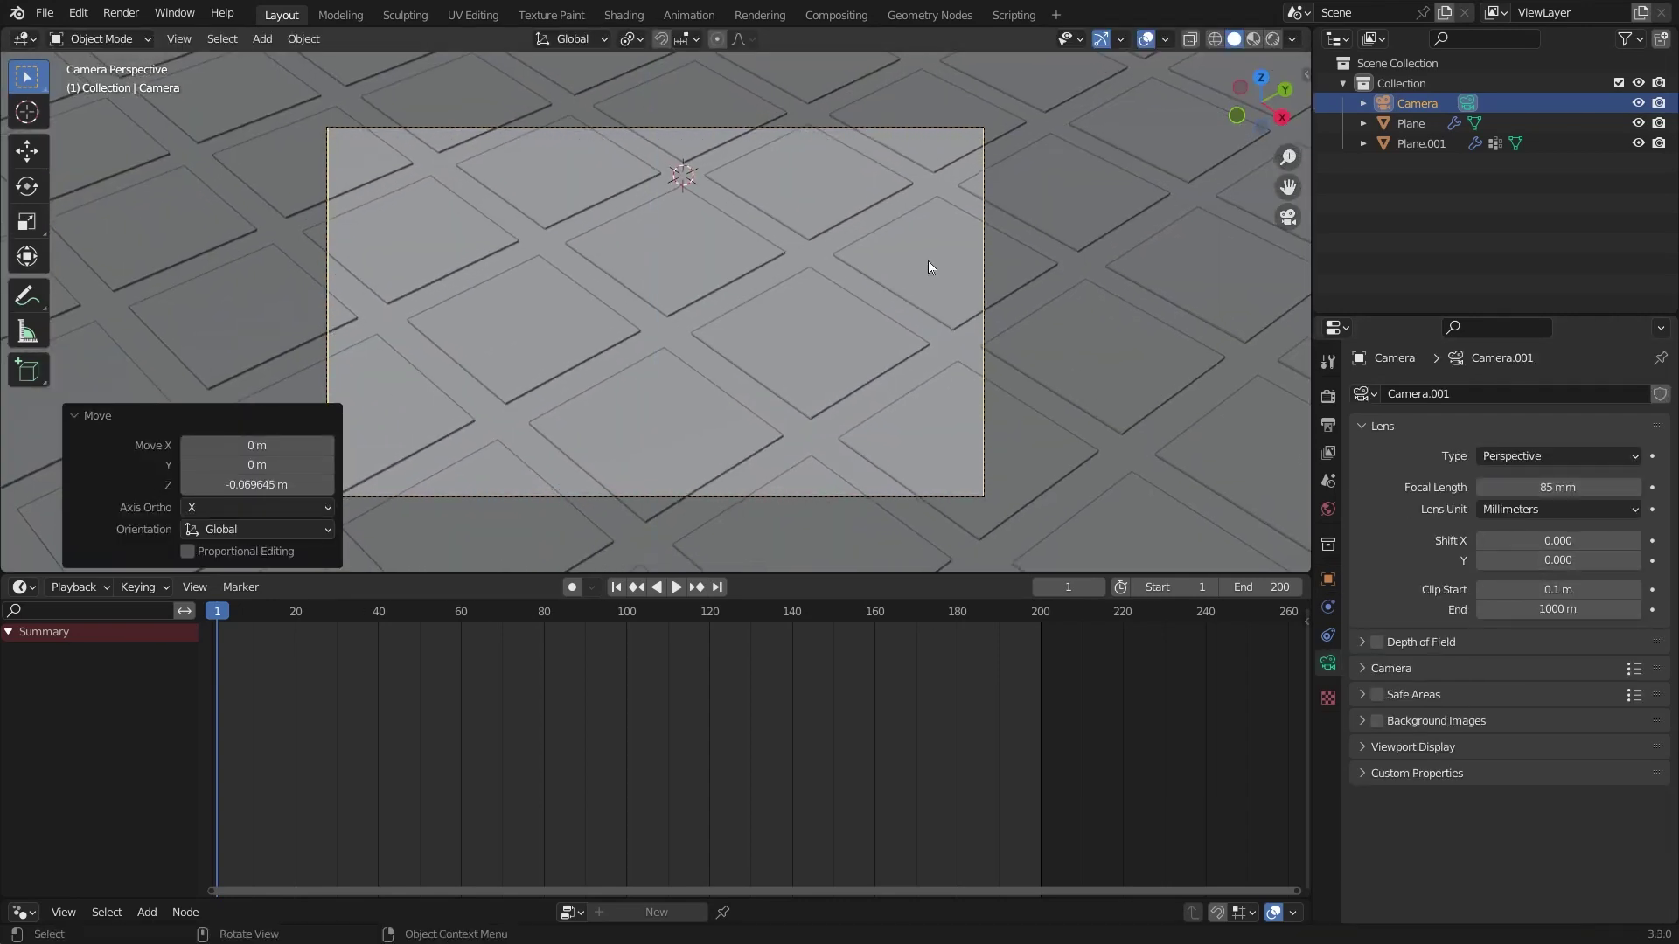
key("z")
key("z")
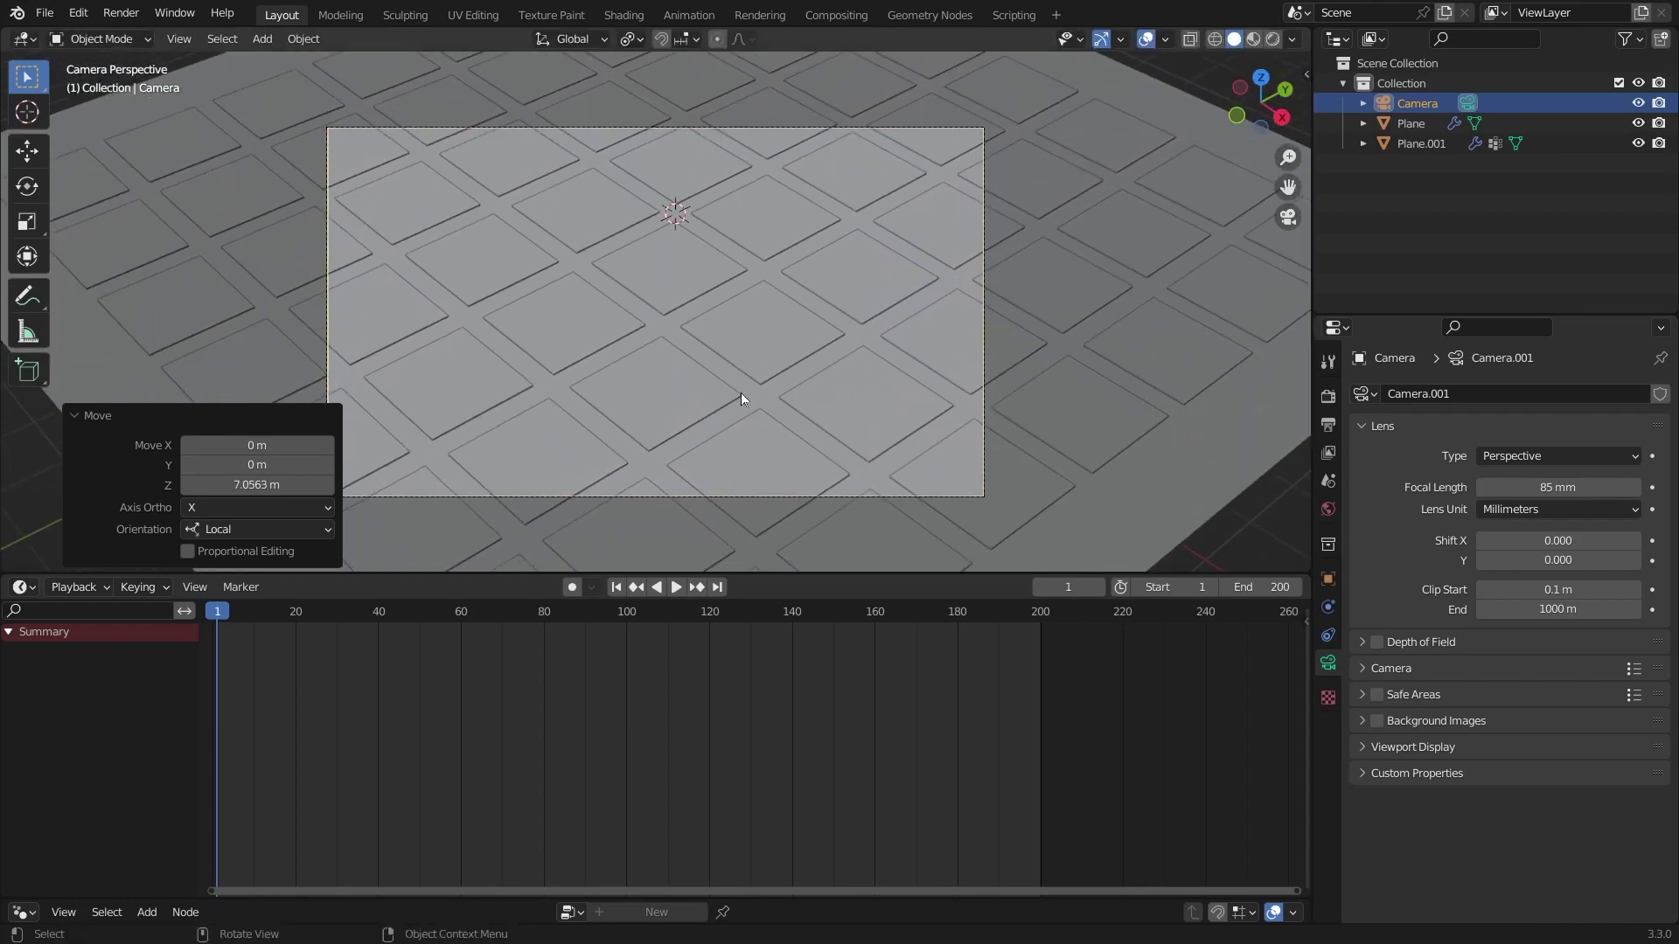
left_click(709, 464)
Step: Place the 3D cursor on the square at the centre of the camera frame and add a Plain Axes empty there
right_click(663, 300, "shift")
key("shift+a")
mouse_move(593, 251)
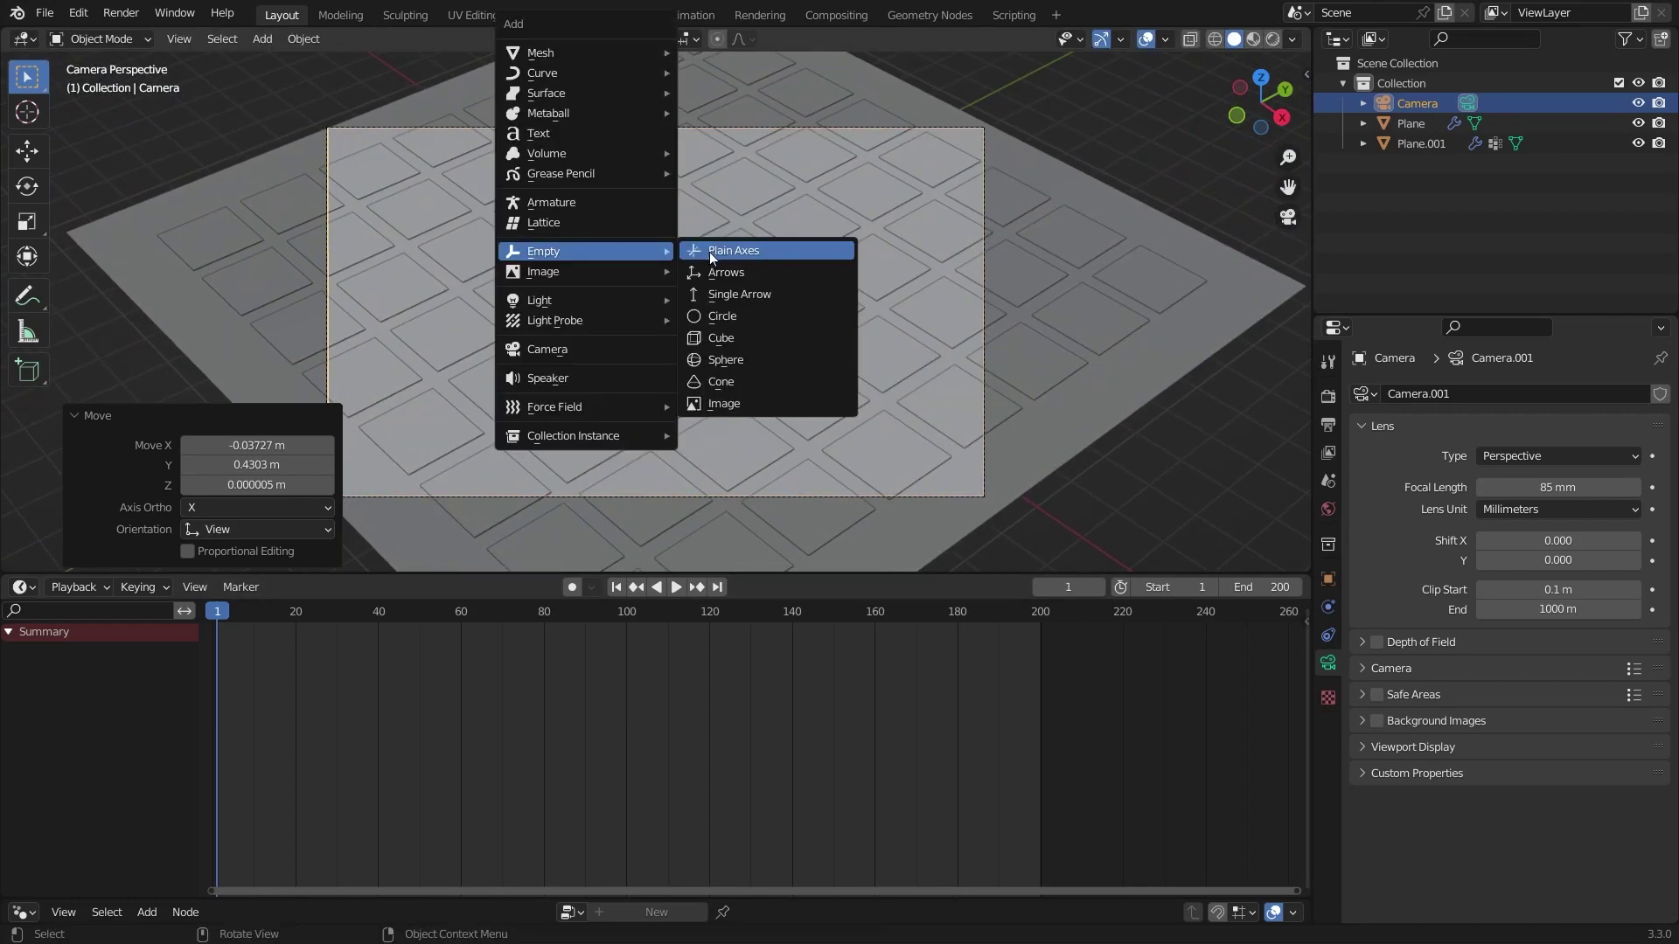
left_click(715, 253)
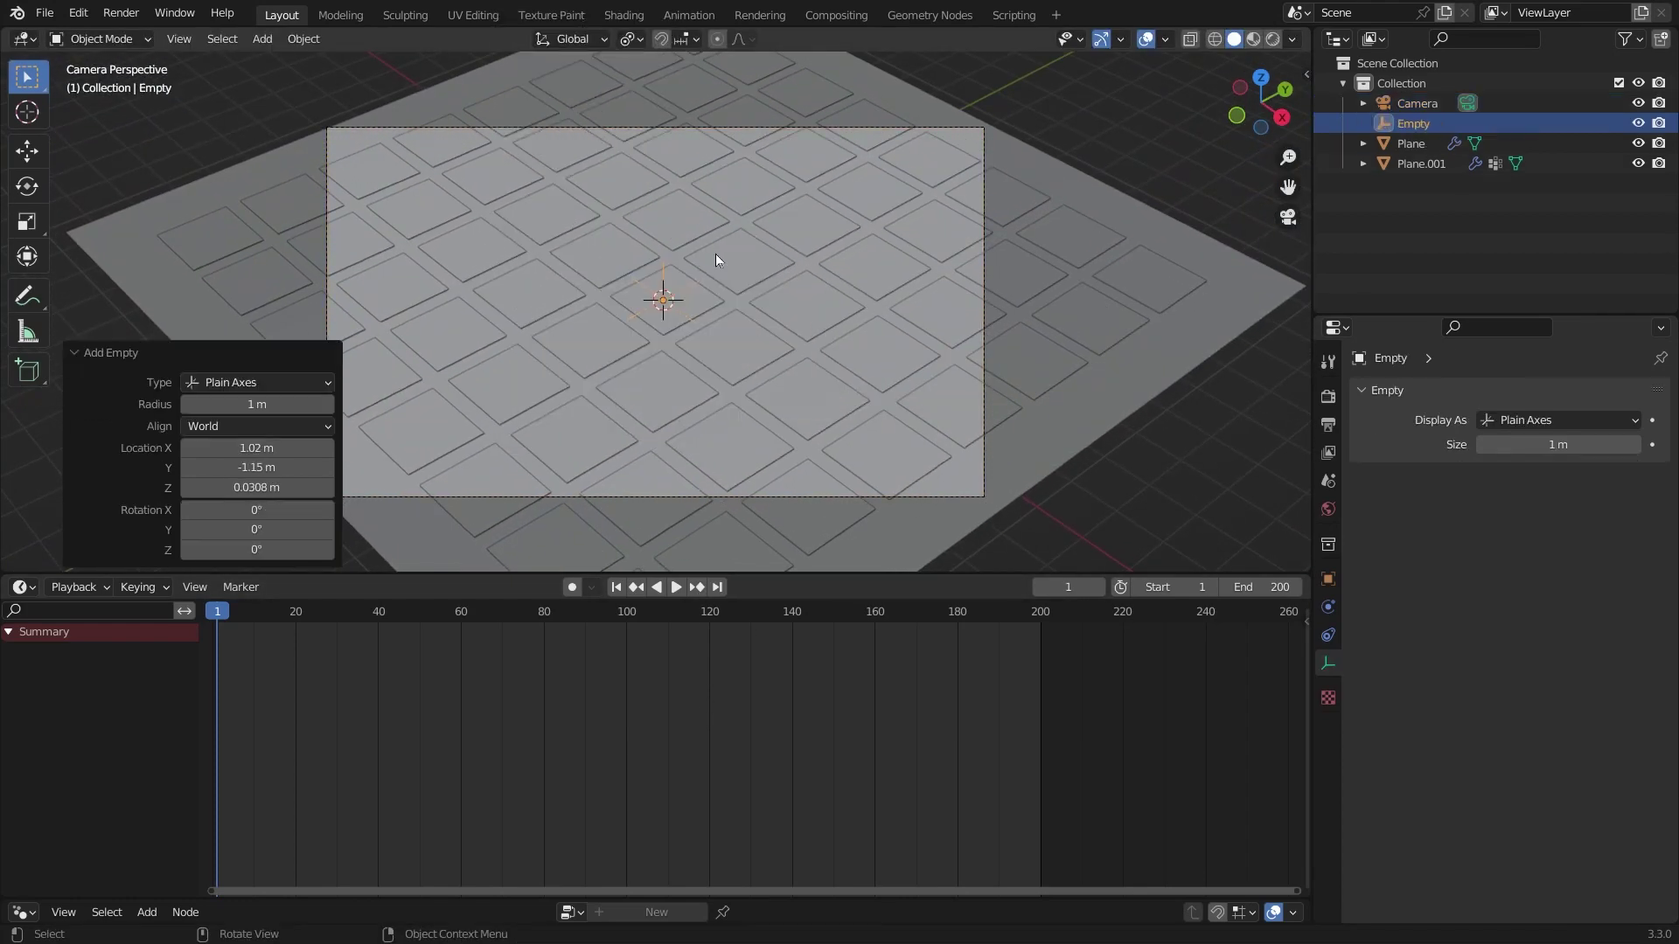
Step: Enable depth of field on the camera and set the empty as its focus object
left_click(799, 130)
left_click(799, 128)
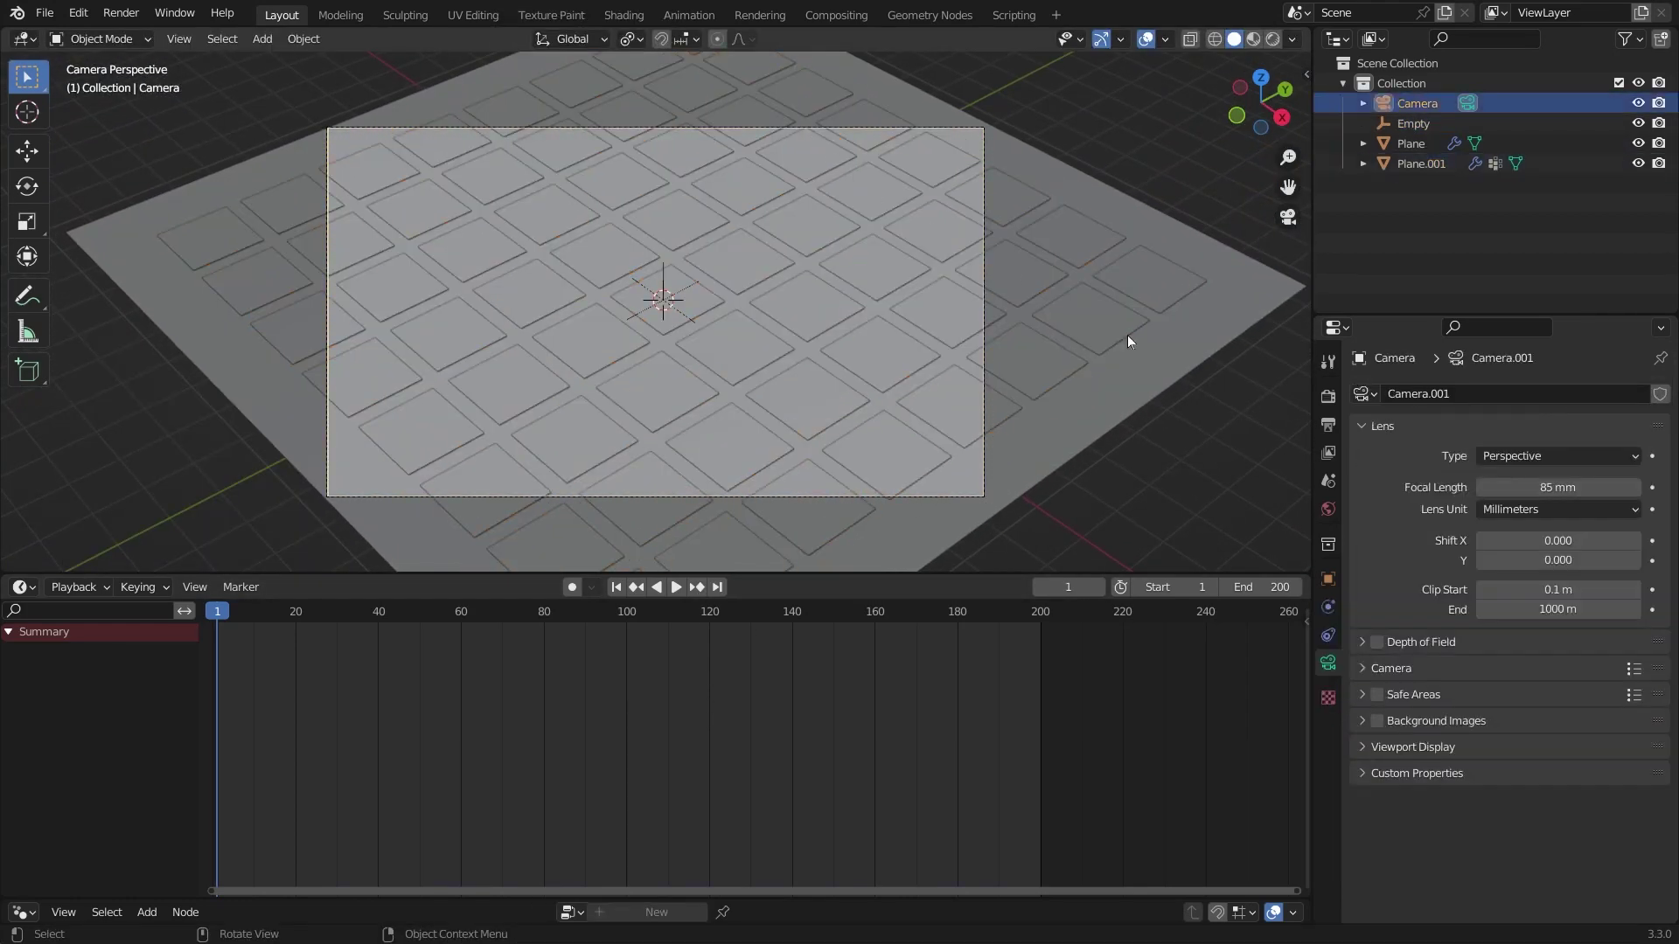
left_click(1376, 643)
left_click(1362, 642)
left_click(1631, 672)
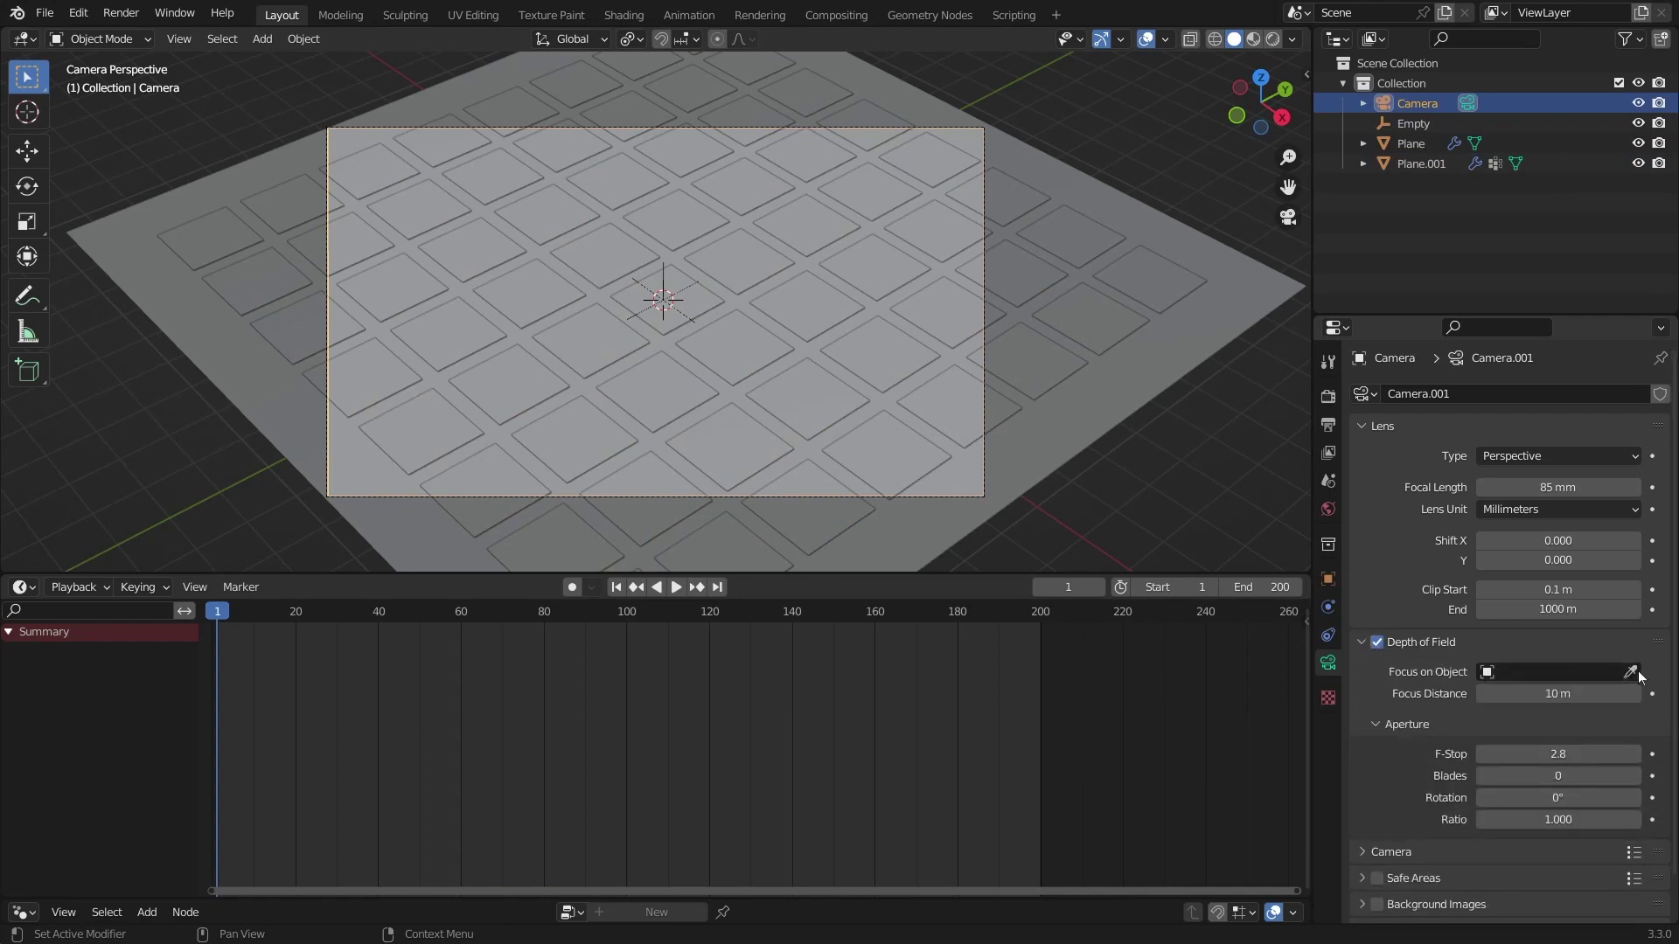
left_click(667, 295)
Step: Set the camera's depth of field F-Stop to 0.5 and its aperture blades to 5
left_click(1497, 754)
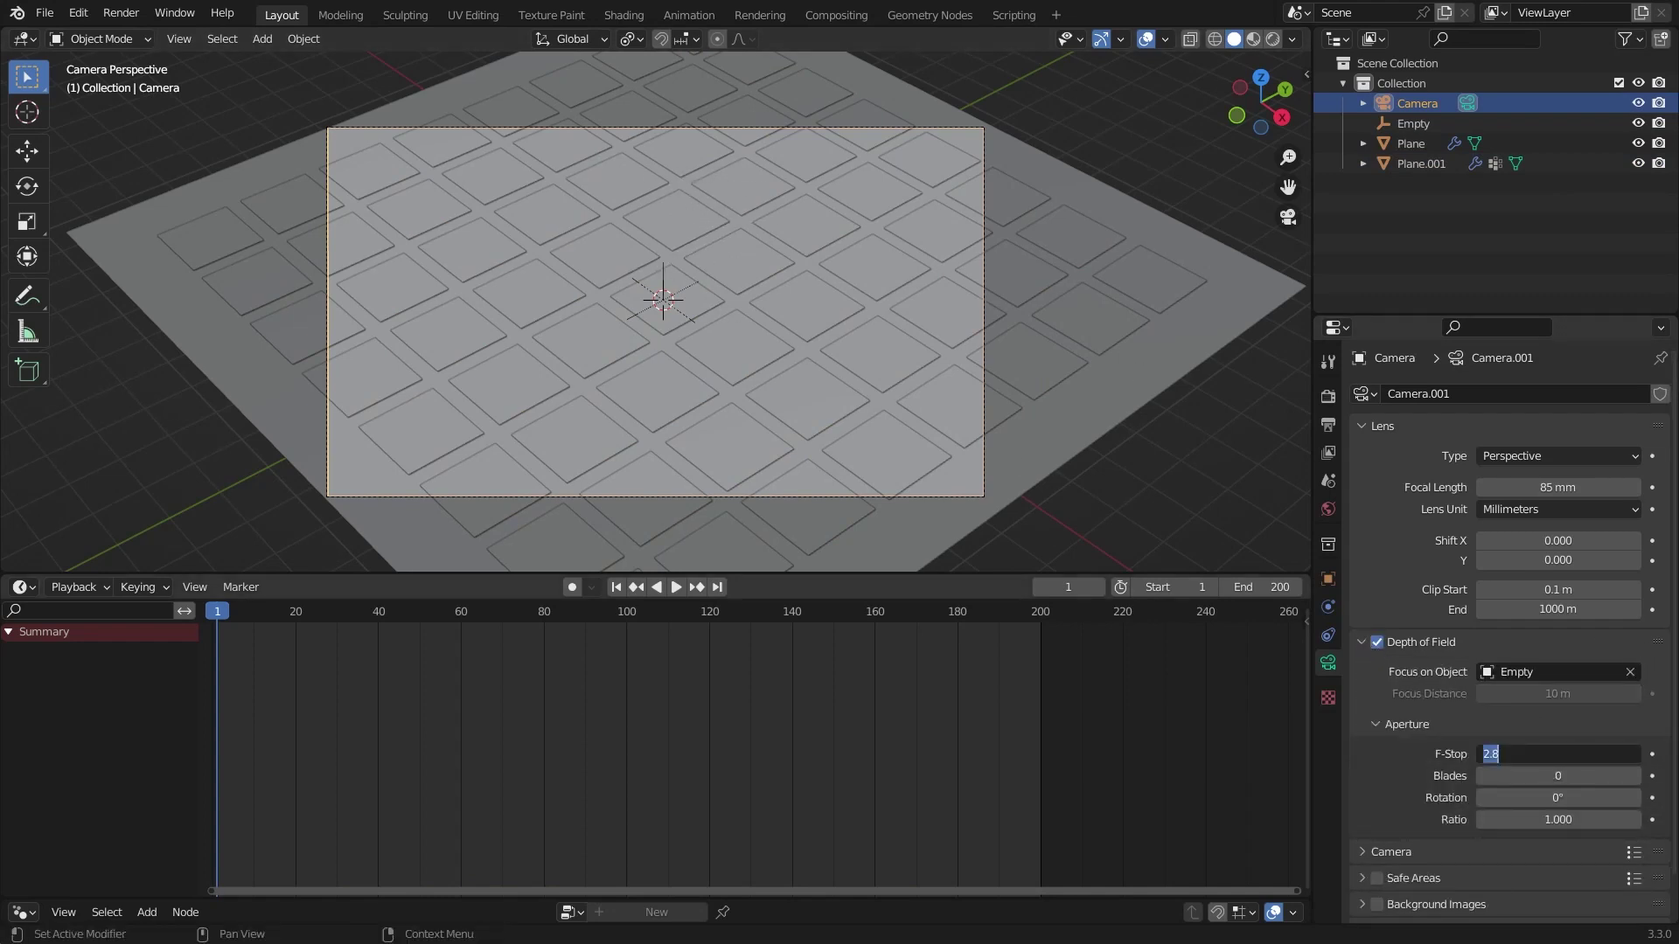
type("0.5")
key("Return")
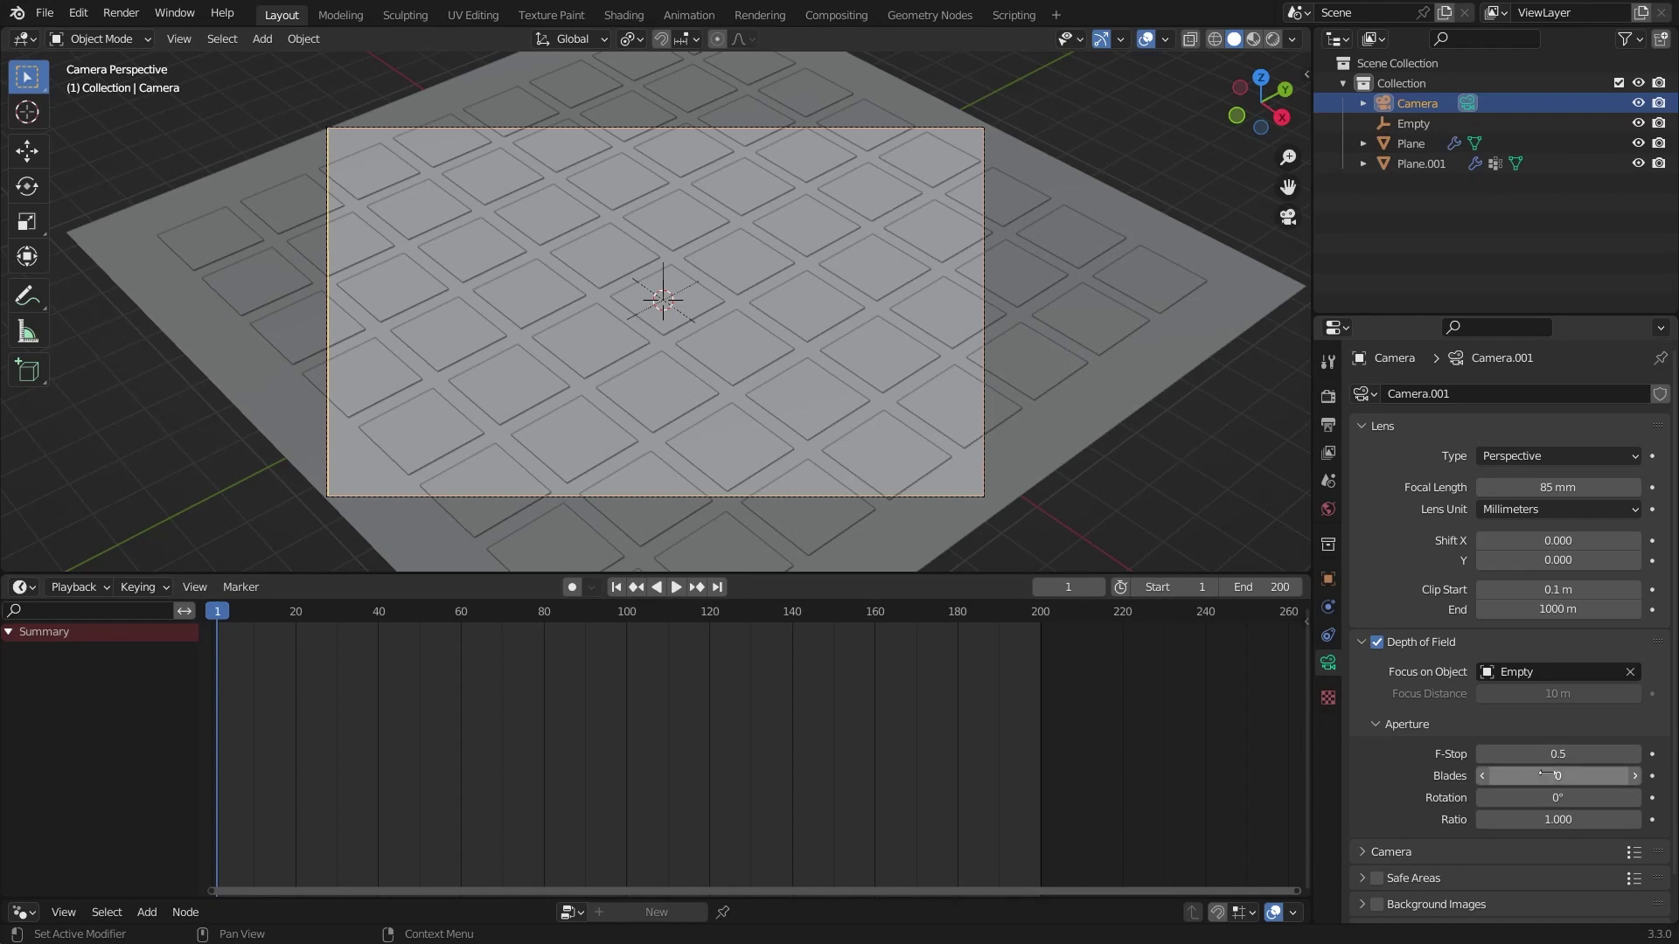
left_click(1492, 775)
type("5")
key("Return")
scroll(1430, 752, "down", 2)
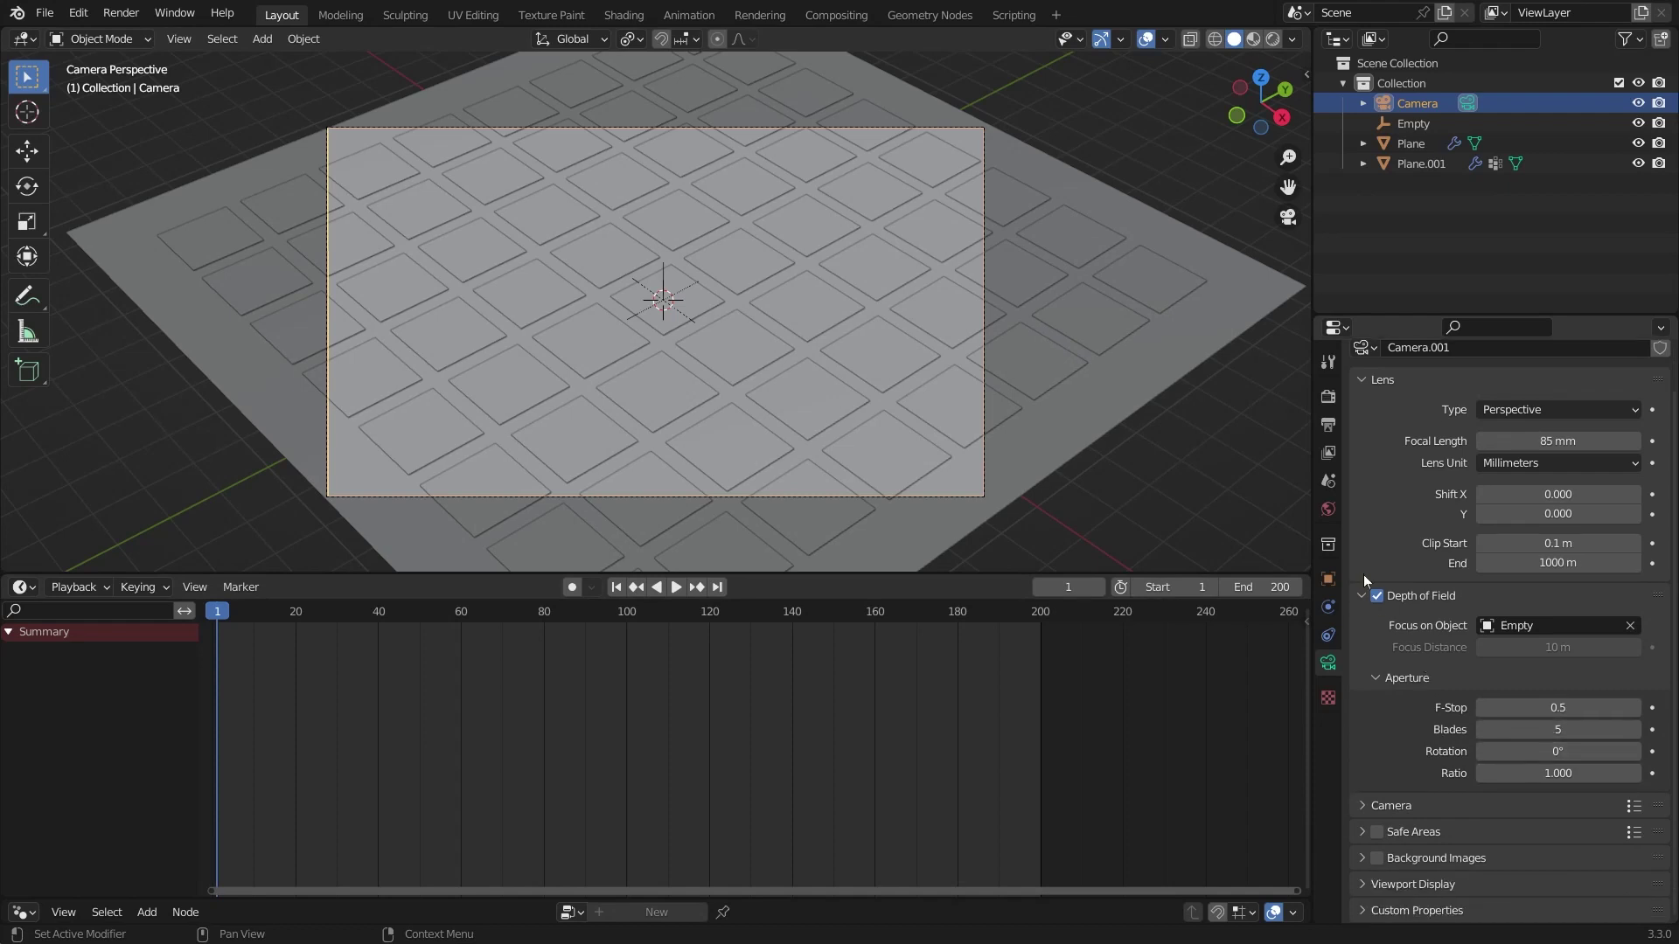
Step: Switch the render engine to Cycles with GPU Compute as the device
left_click(1328, 396)
left_click(1515, 387)
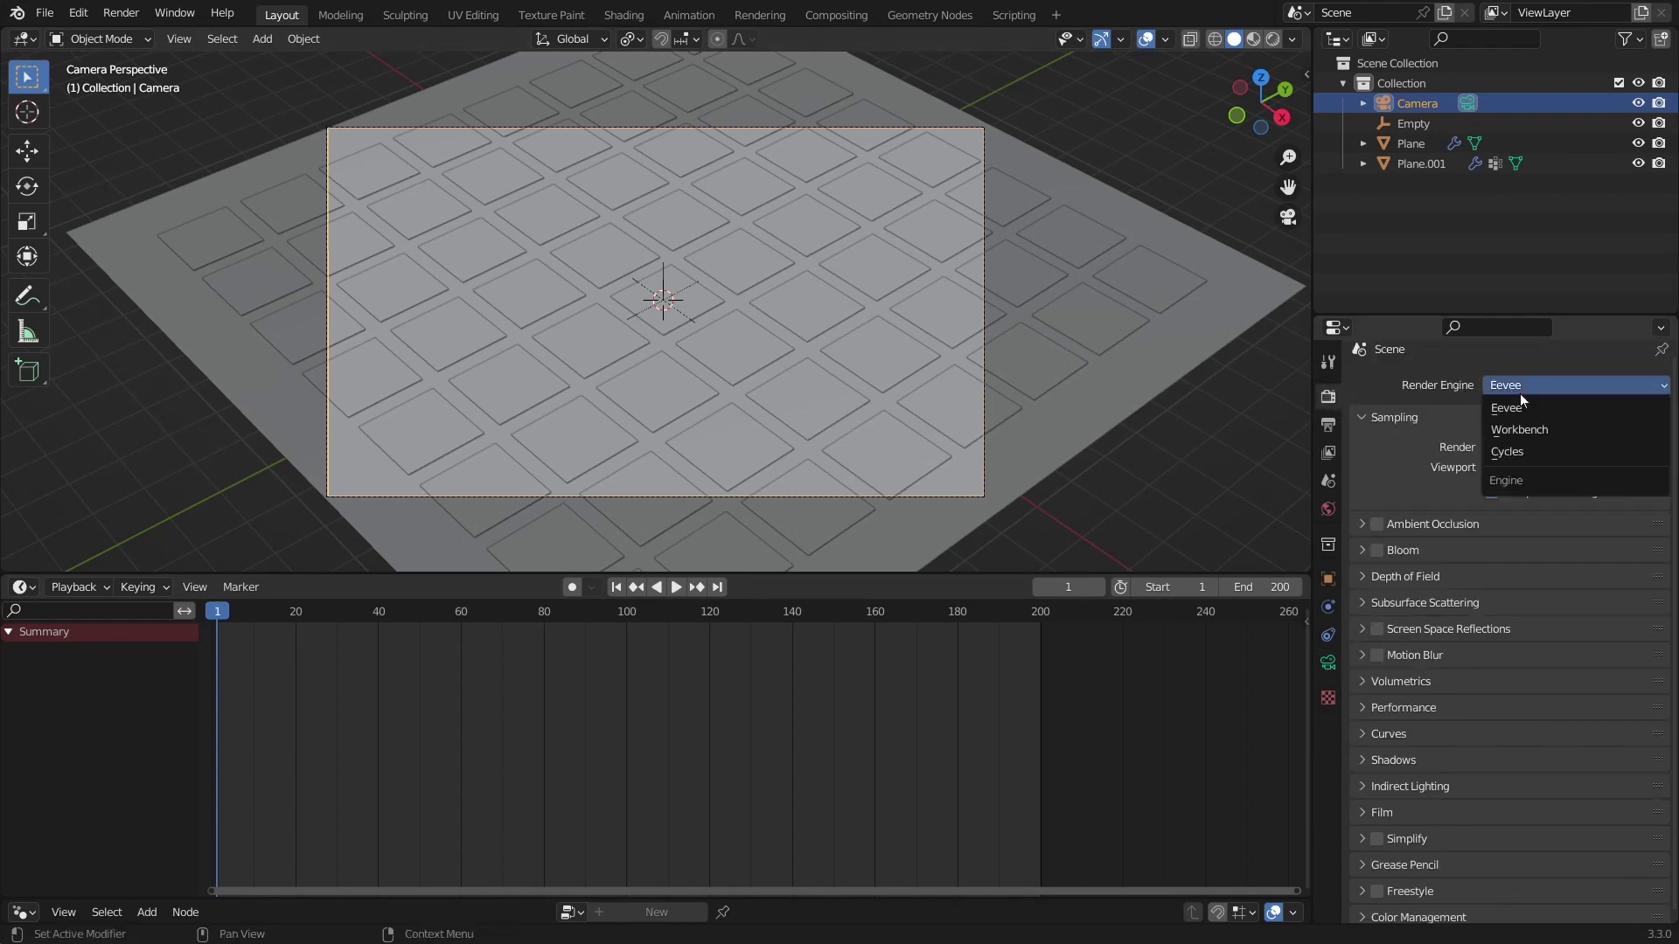
left_click(1518, 453)
left_click(1509, 435)
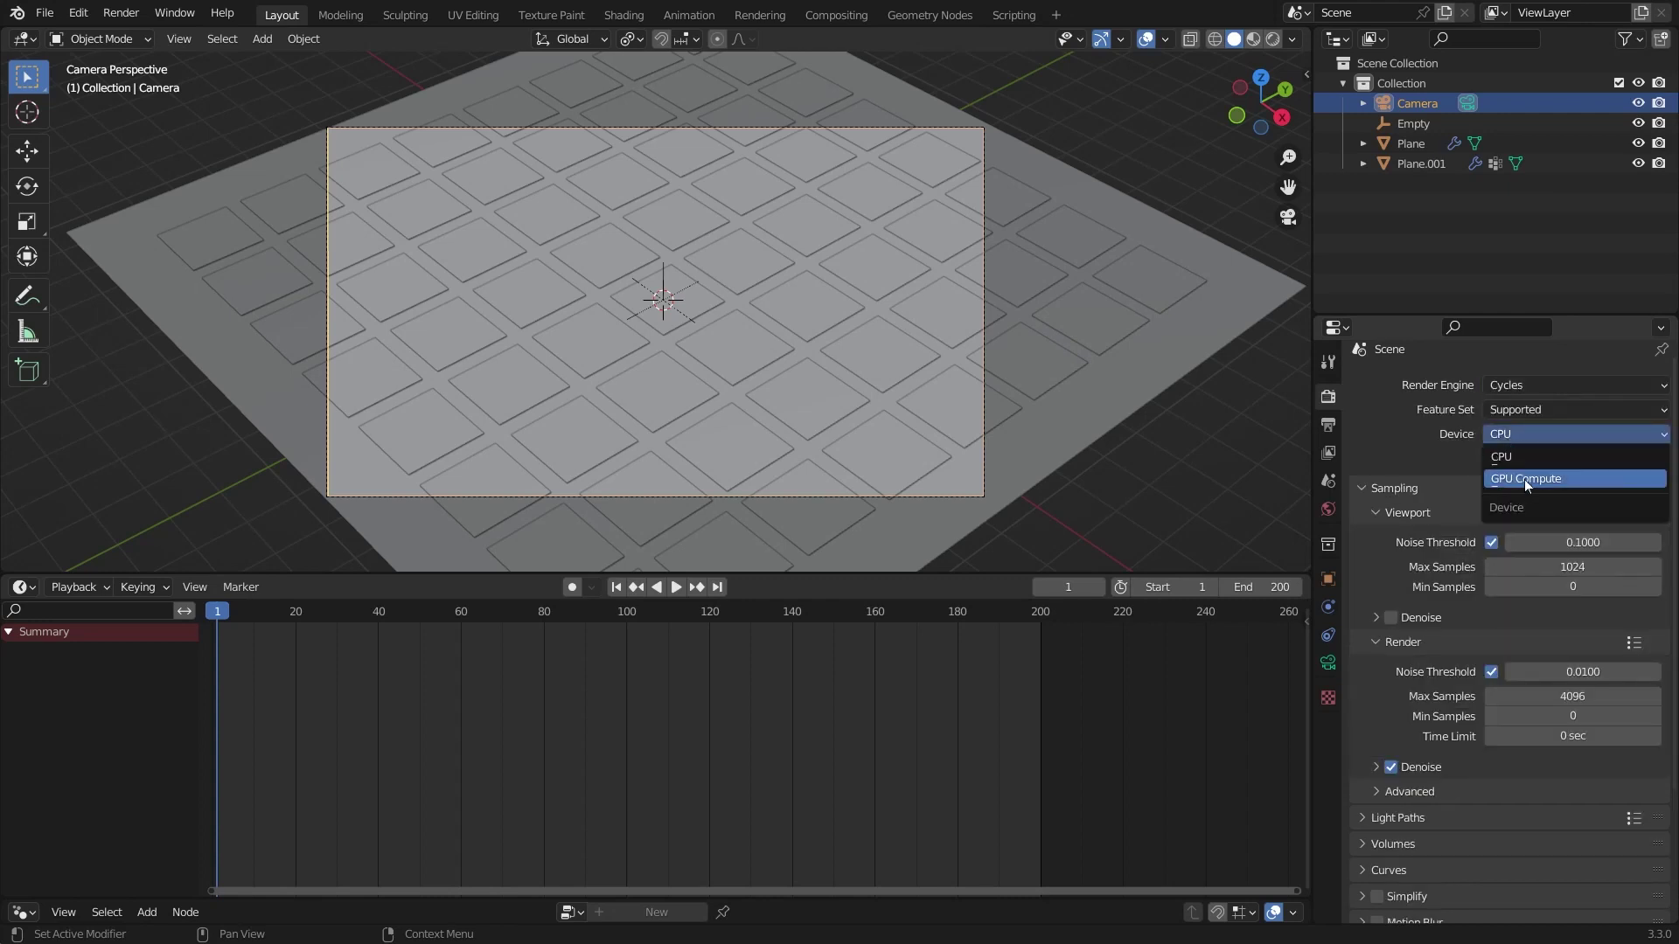
left_click(1525, 479)
Step: Enable motion blur for the render and set its shutter to 0.25
scroll(1405, 437, "down", 6)
left_click(1377, 753)
left_click(1417, 752)
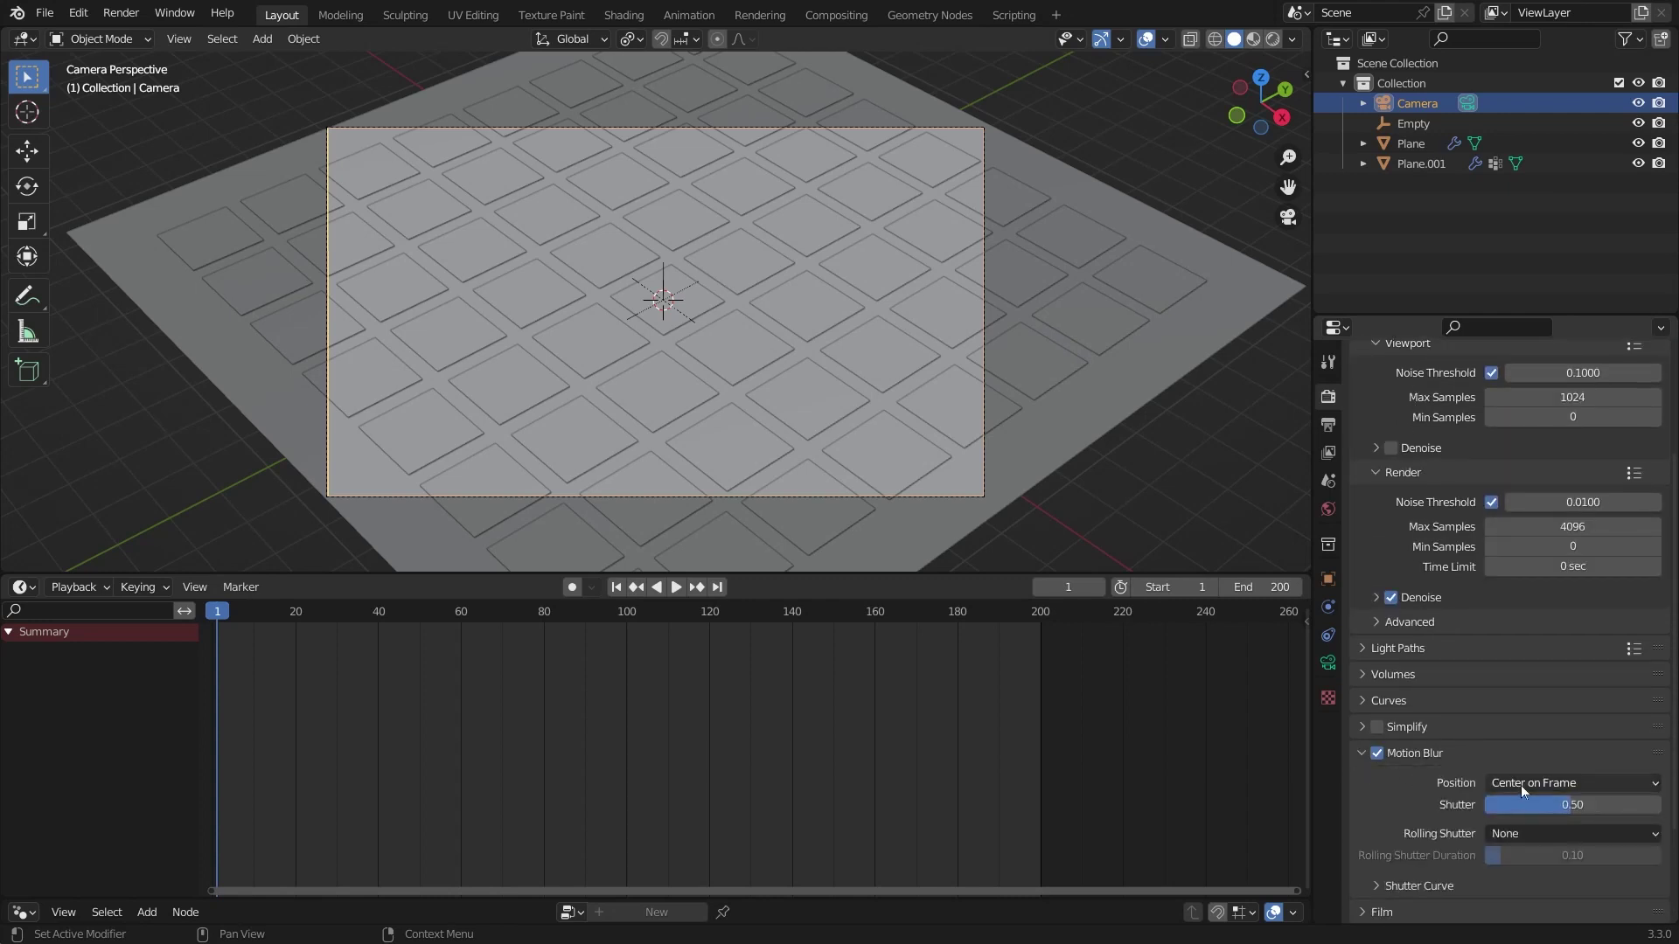
left_click(1530, 804)
type("0.25")
key("Return")
Step: Enable persistent data for final renders and set the color management look to High Contrast
scroll(1457, 666, "down", 10)
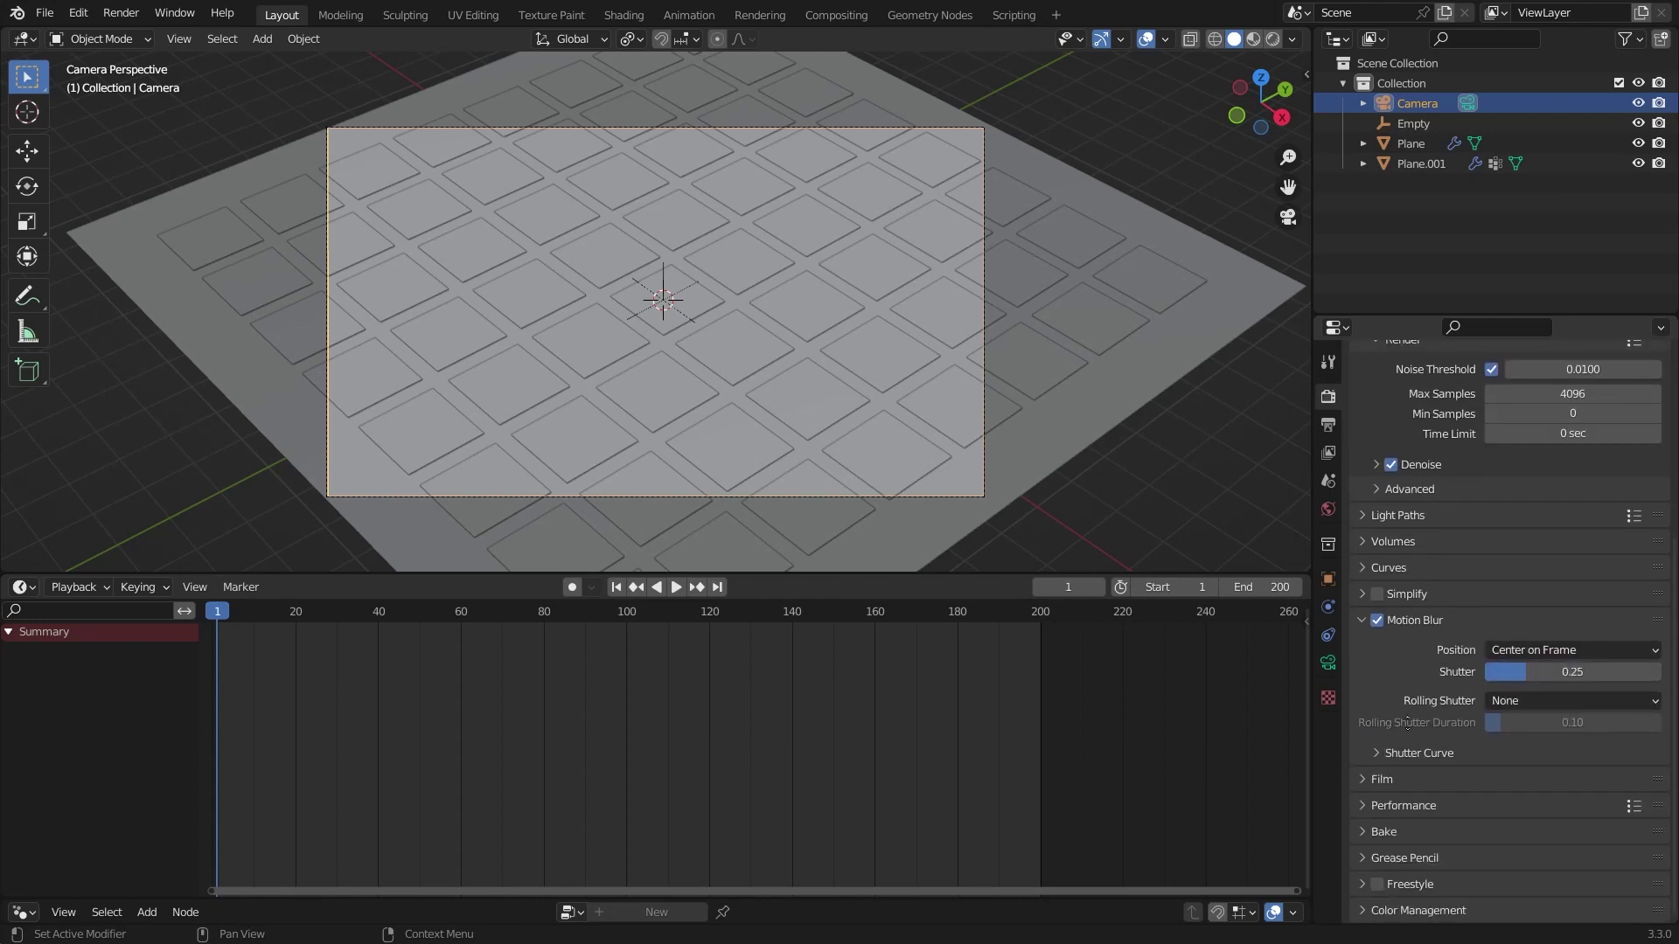
scroll(1510, 760, "down", 4)
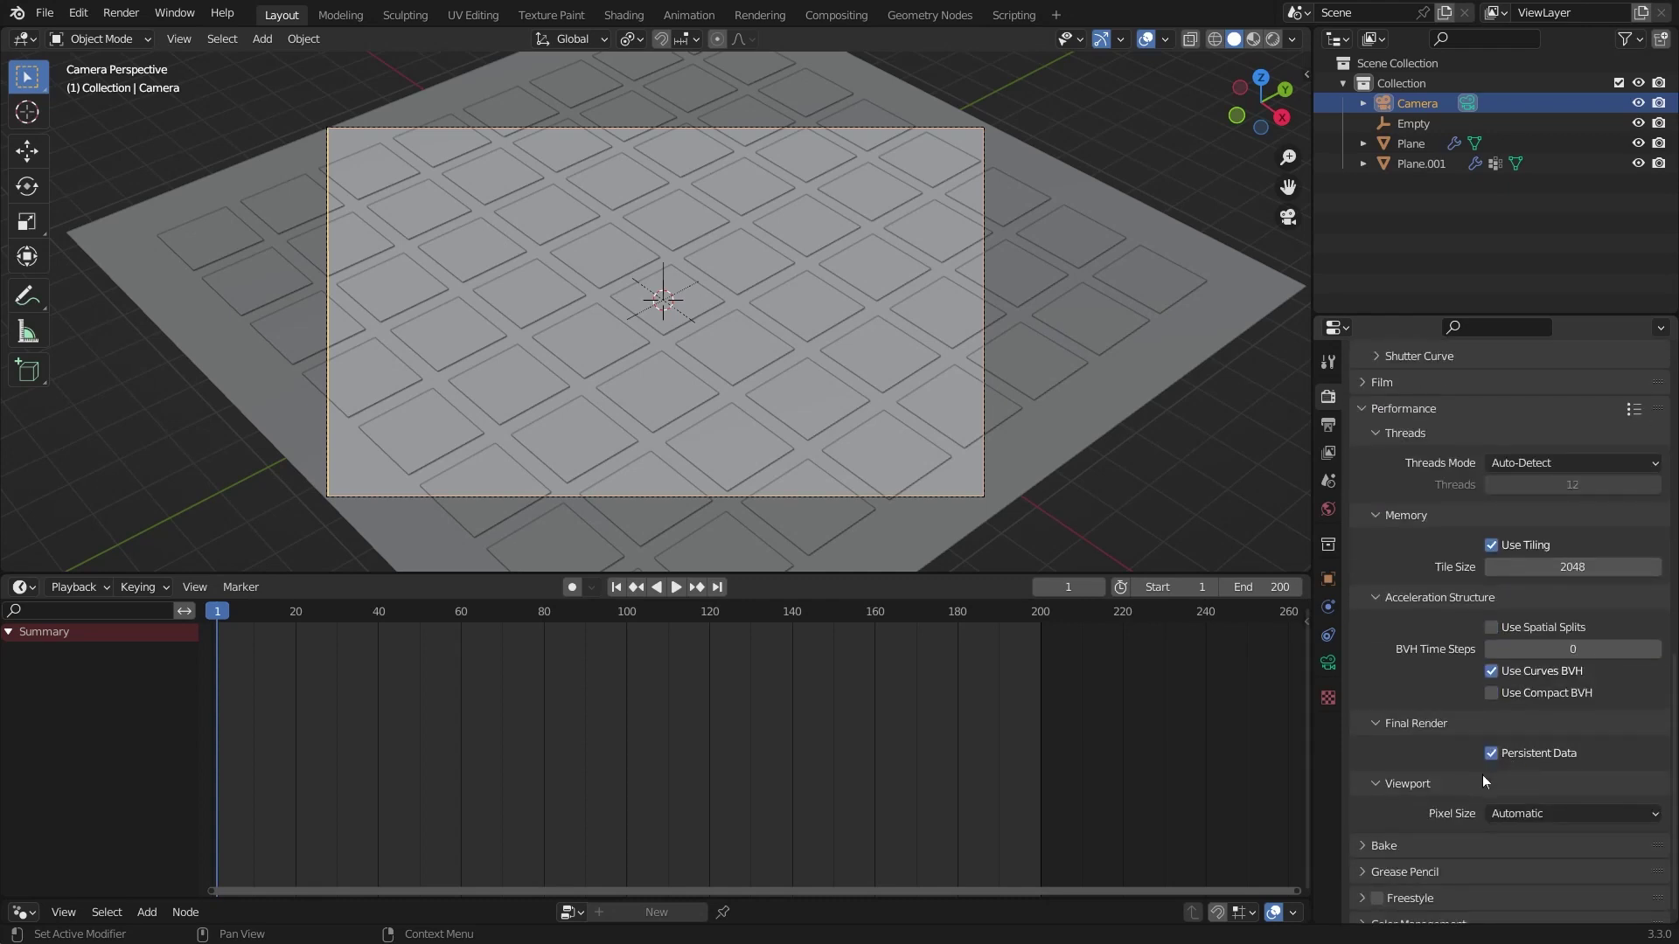
scroll(1469, 783, "down", 1)
left_click(1425, 910)
scroll(1504, 785, "down", 5)
left_click(1514, 806)
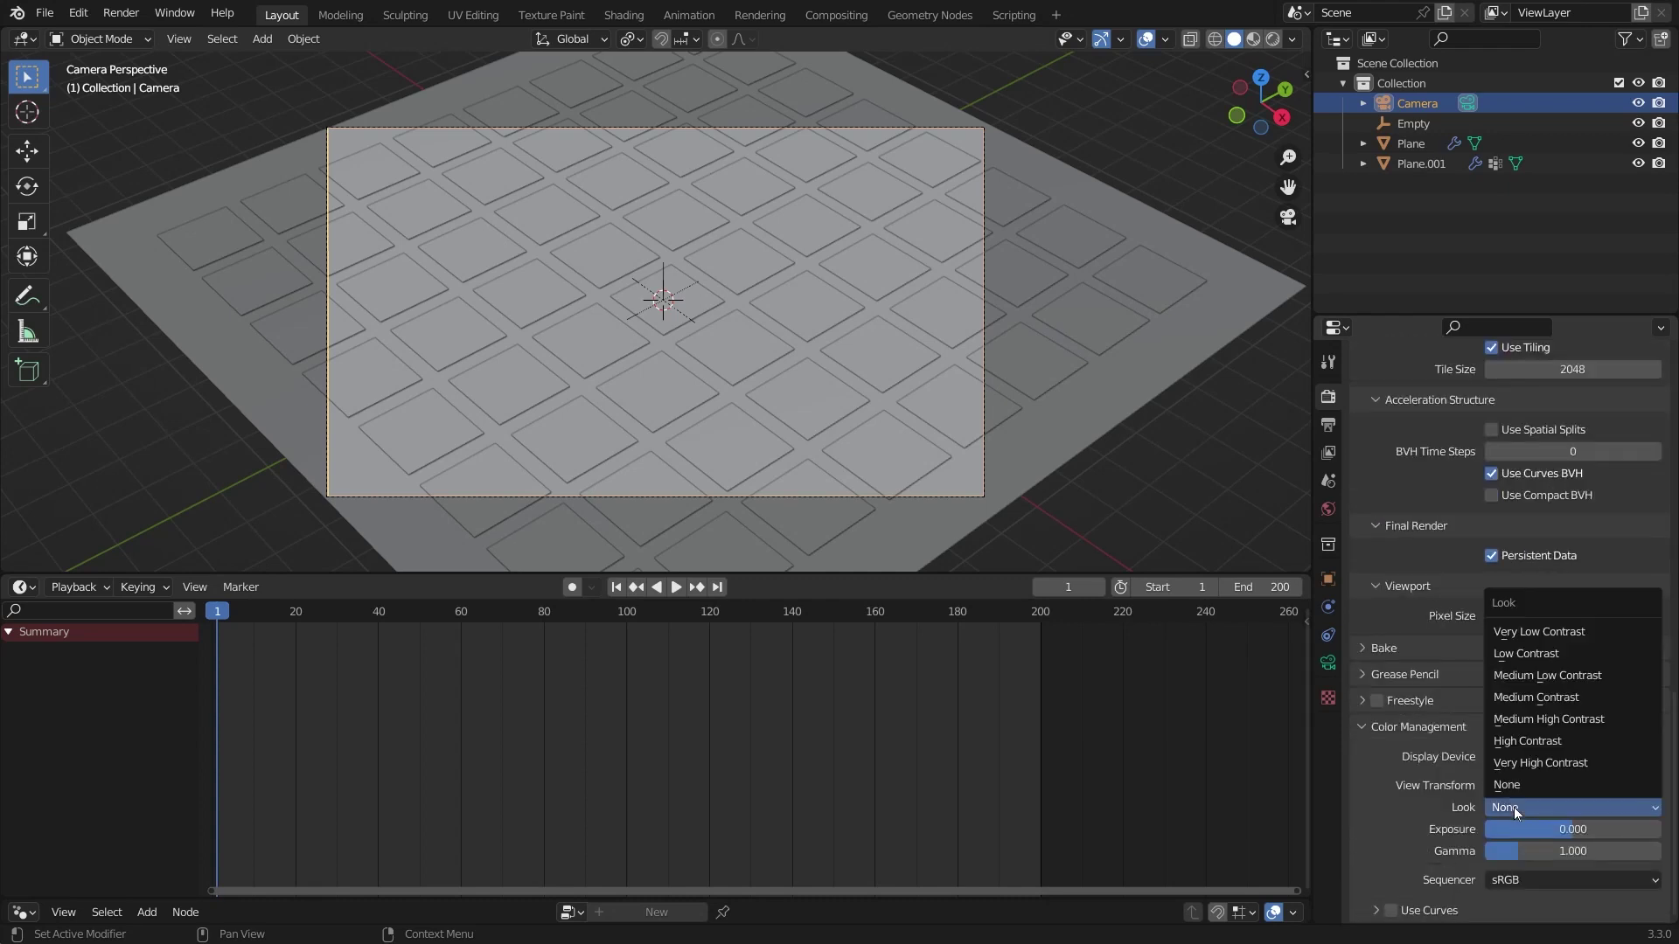
left_click(1525, 742)
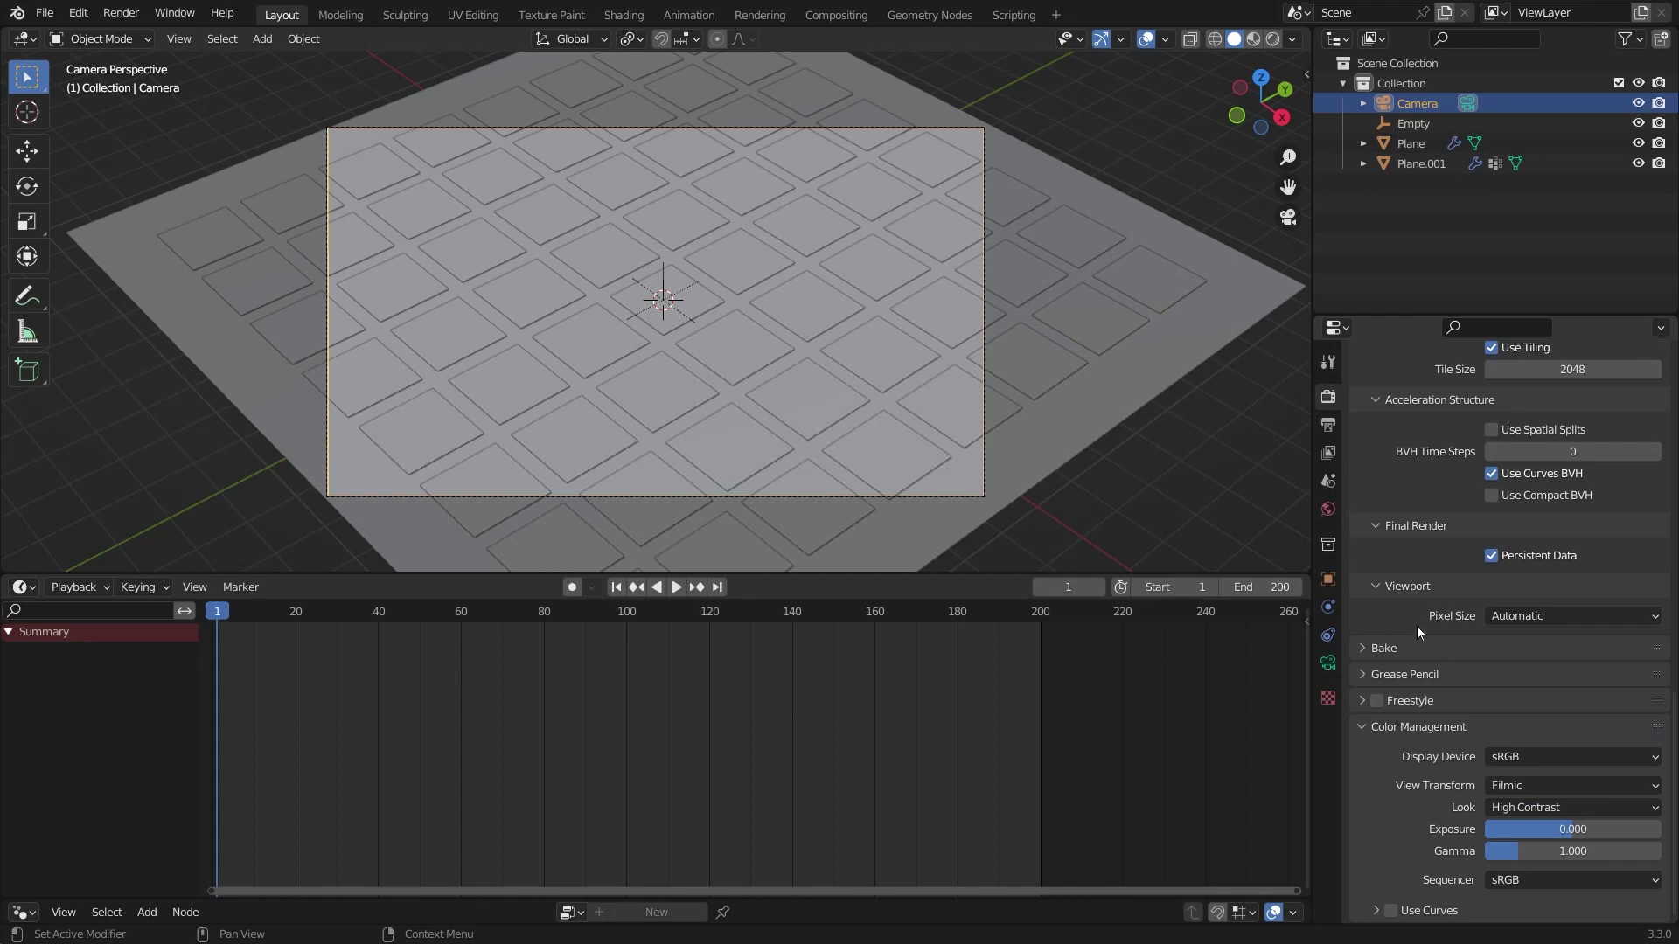
Step: Enable the render region and set the PNG output to RGB color with 0% compression
left_click(1328, 424)
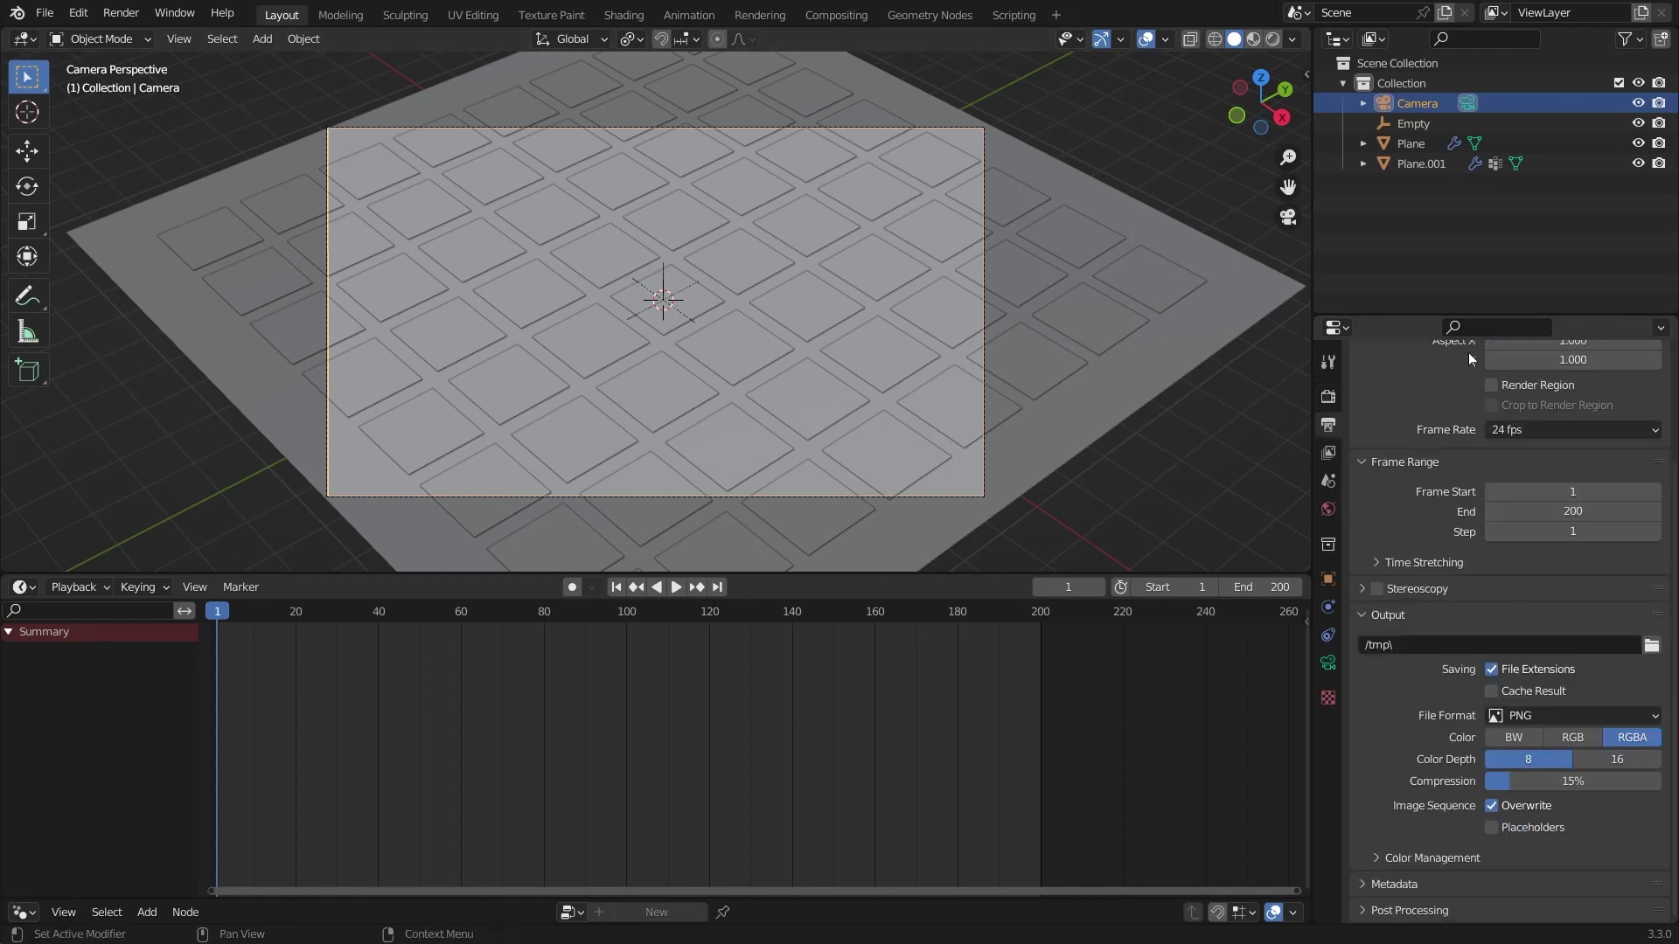
scroll(1466, 489, "up", 3)
left_click(1491, 481)
scroll(1478, 472, "up", 2)
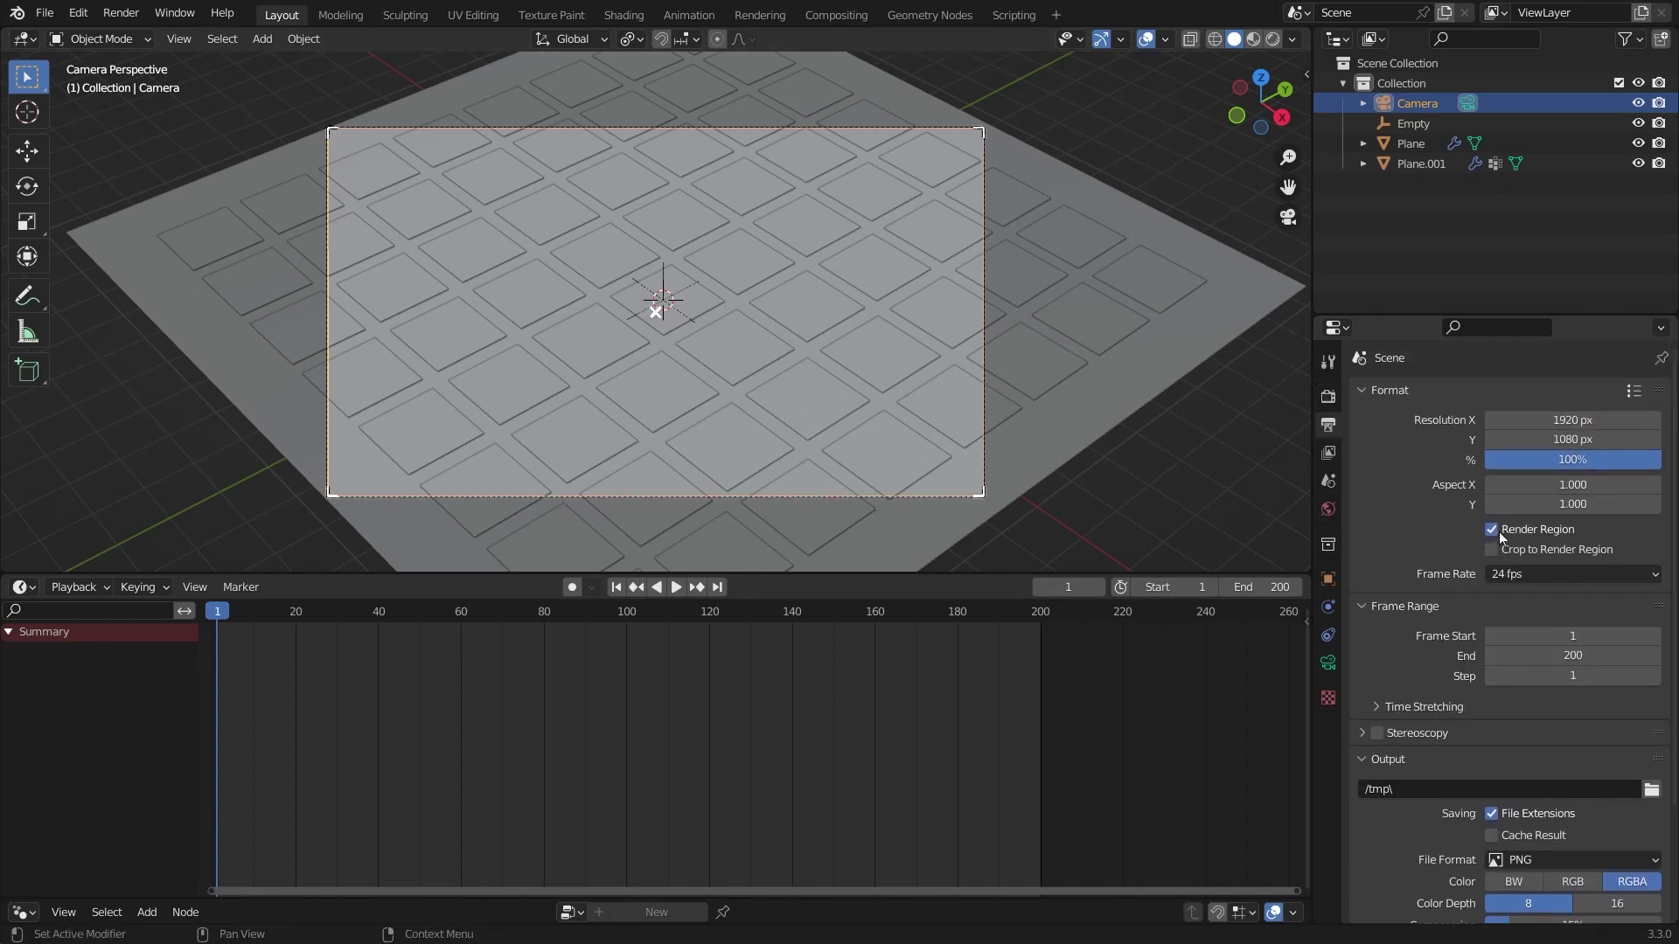
scroll(1441, 418, "down", 3)
left_click(1584, 759)
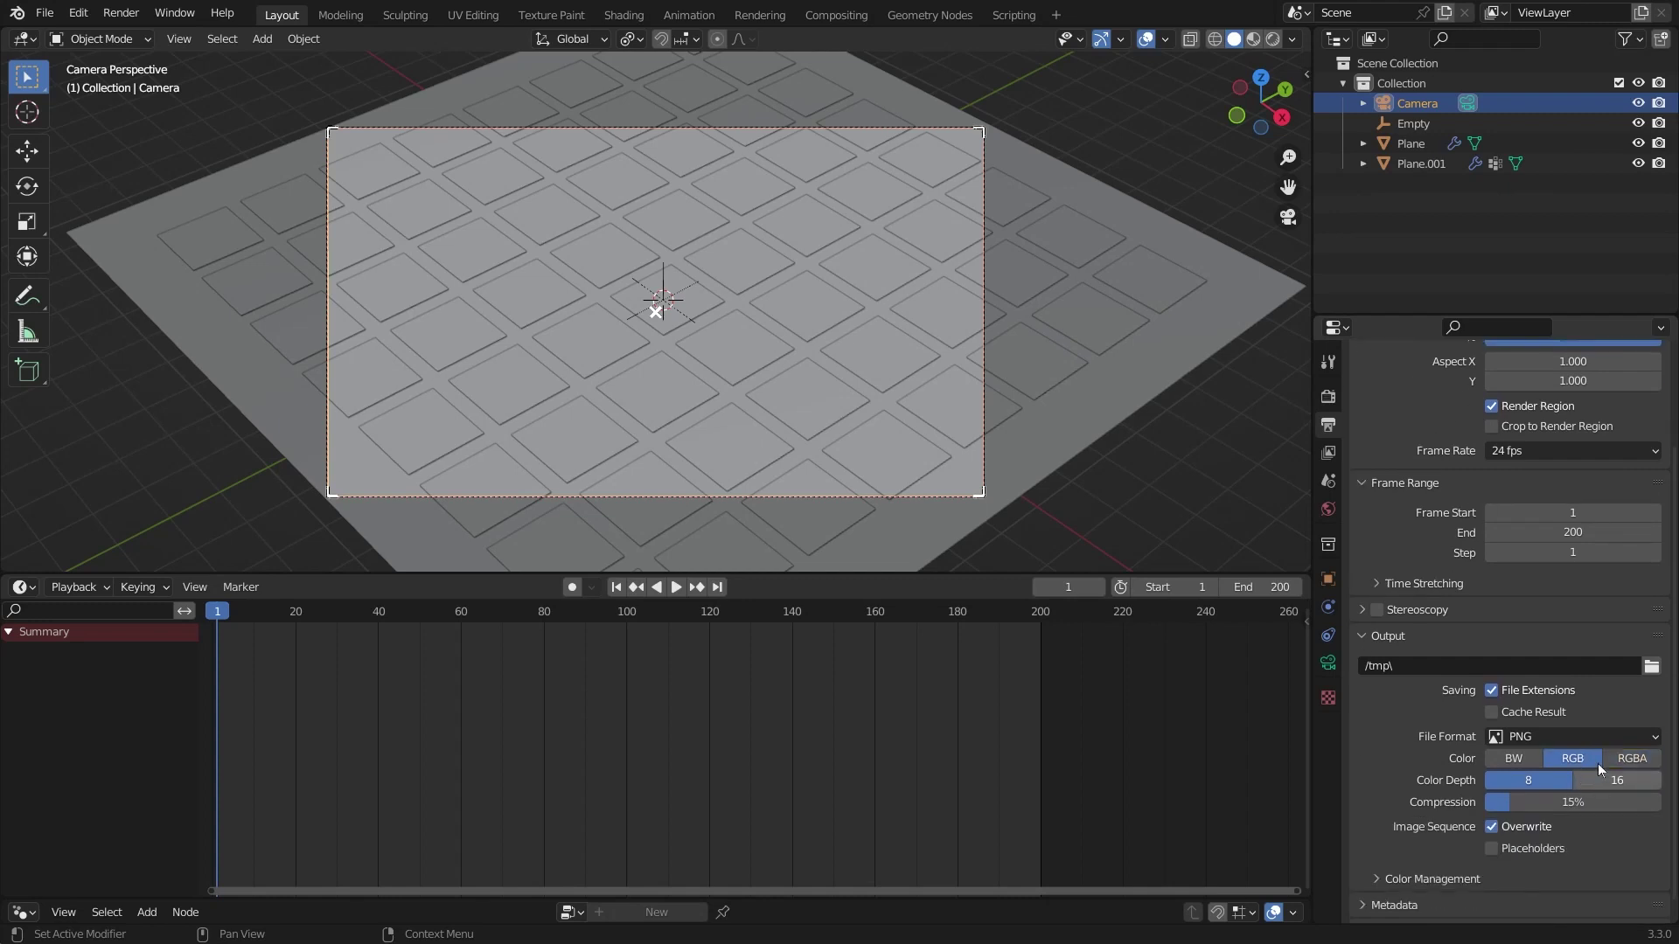
left_click_drag(1588, 808, 1512, 808)
scroll(1434, 761, "down", 1)
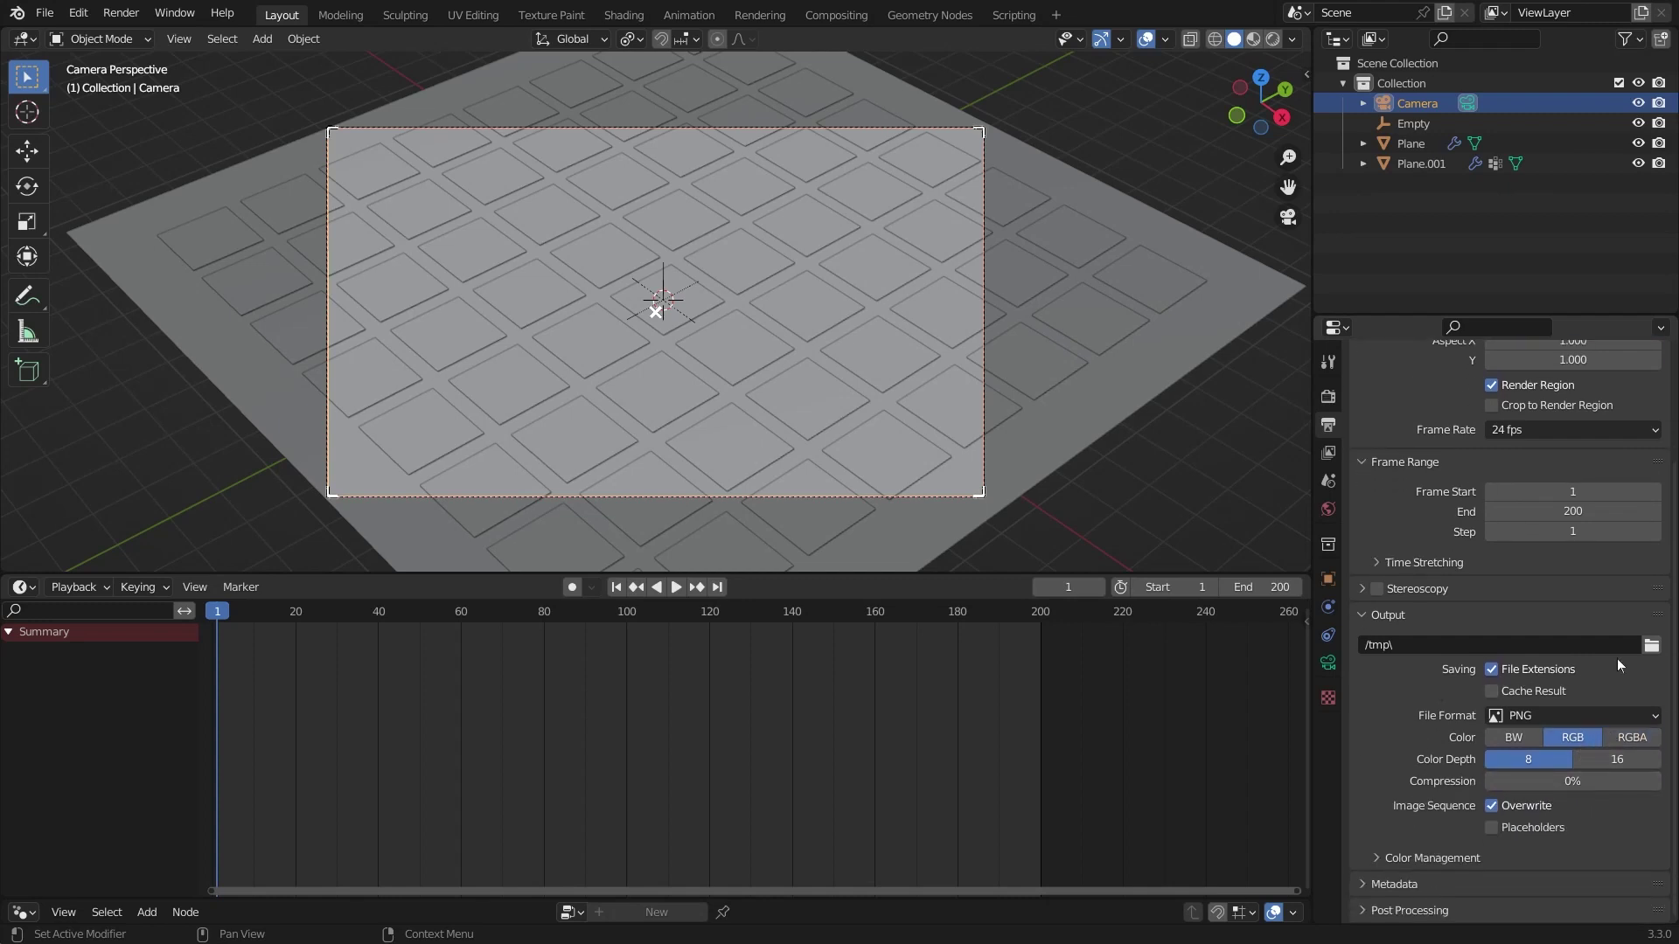
left_click(1651, 647)
left_click(1336, 218)
Step: Use an Environment Texture as the world background color and load forest.exr into it
left_click(1328, 510)
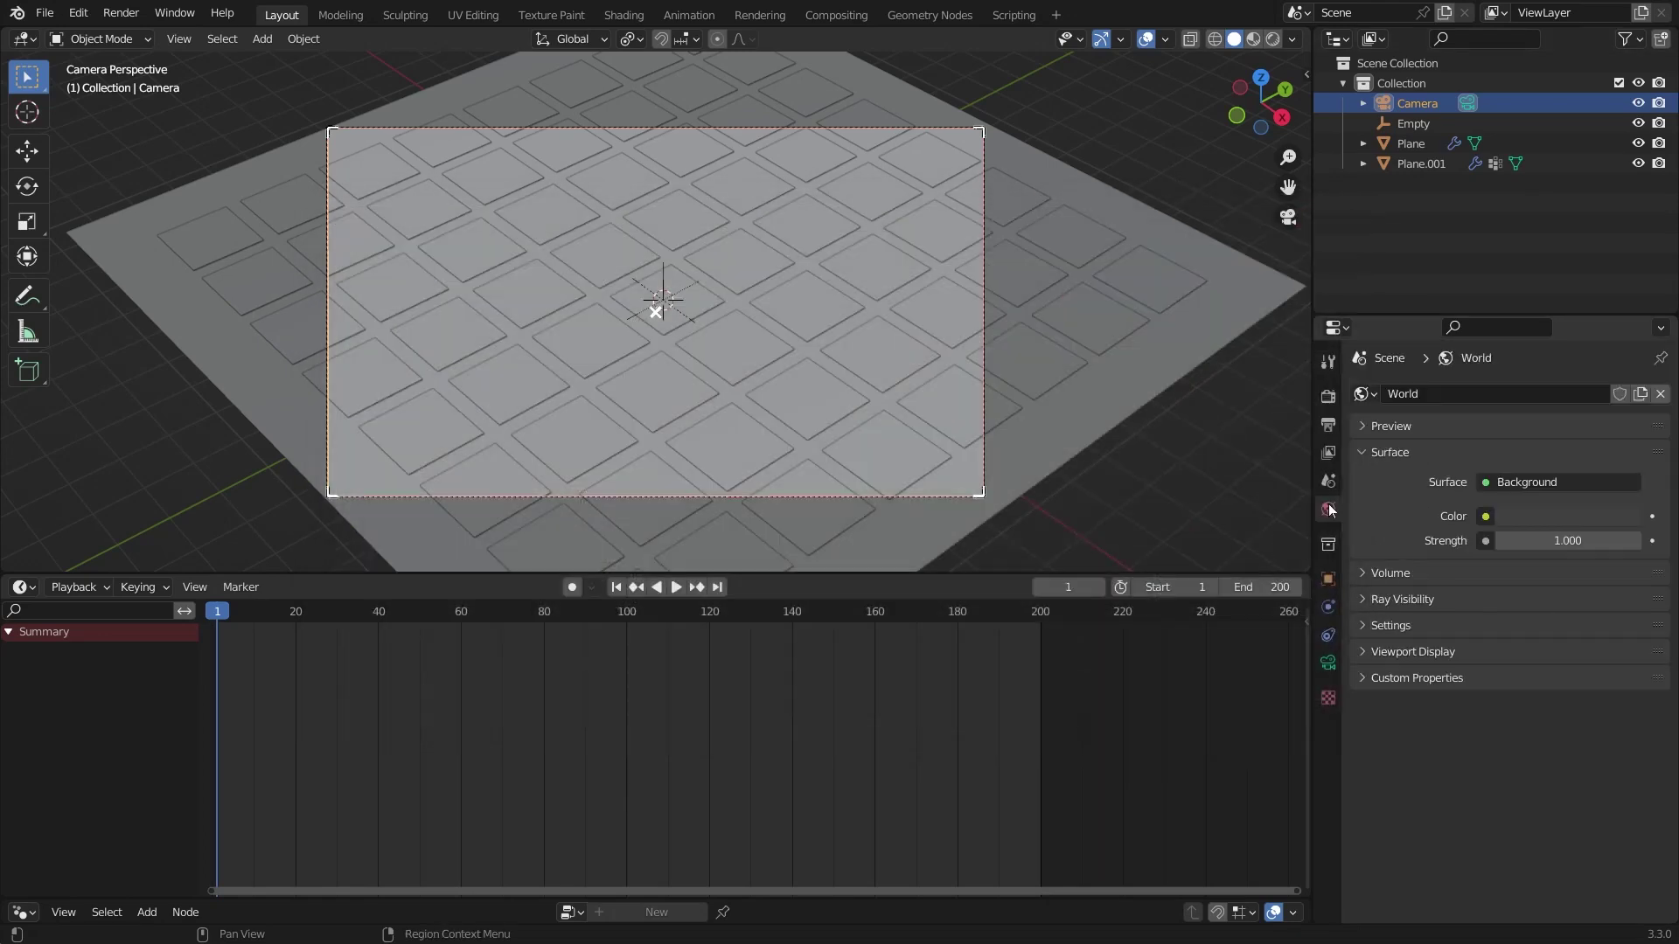
left_click(1485, 517)
left_click(1105, 606)
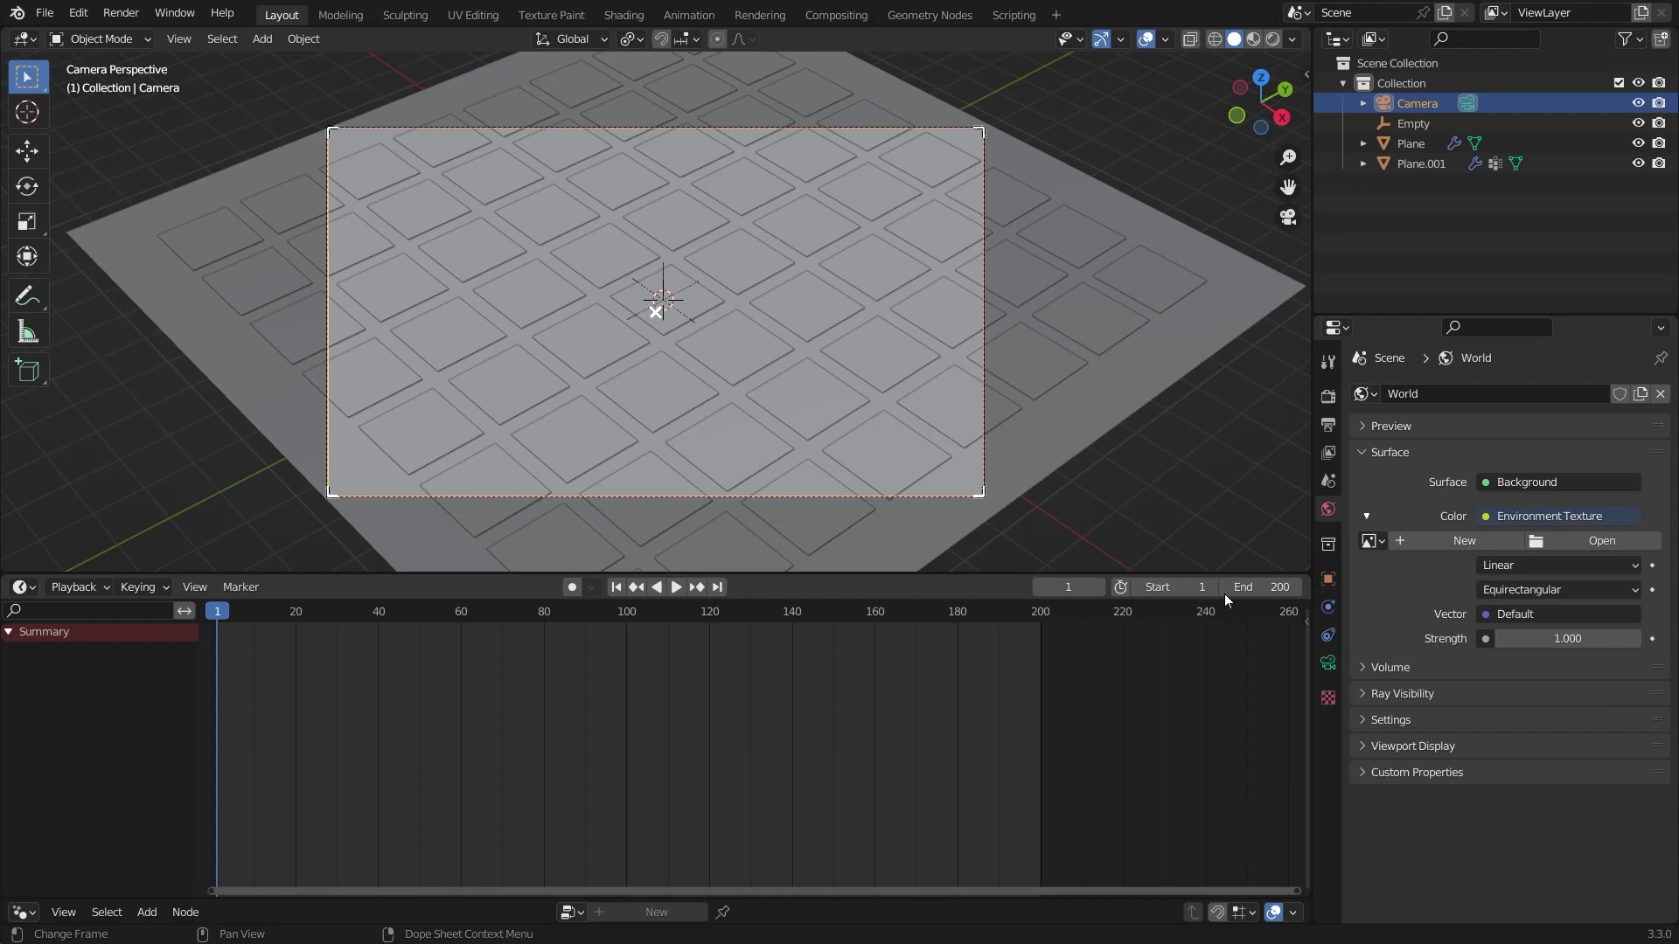
left_click(1583, 541)
left_click(1220, 241)
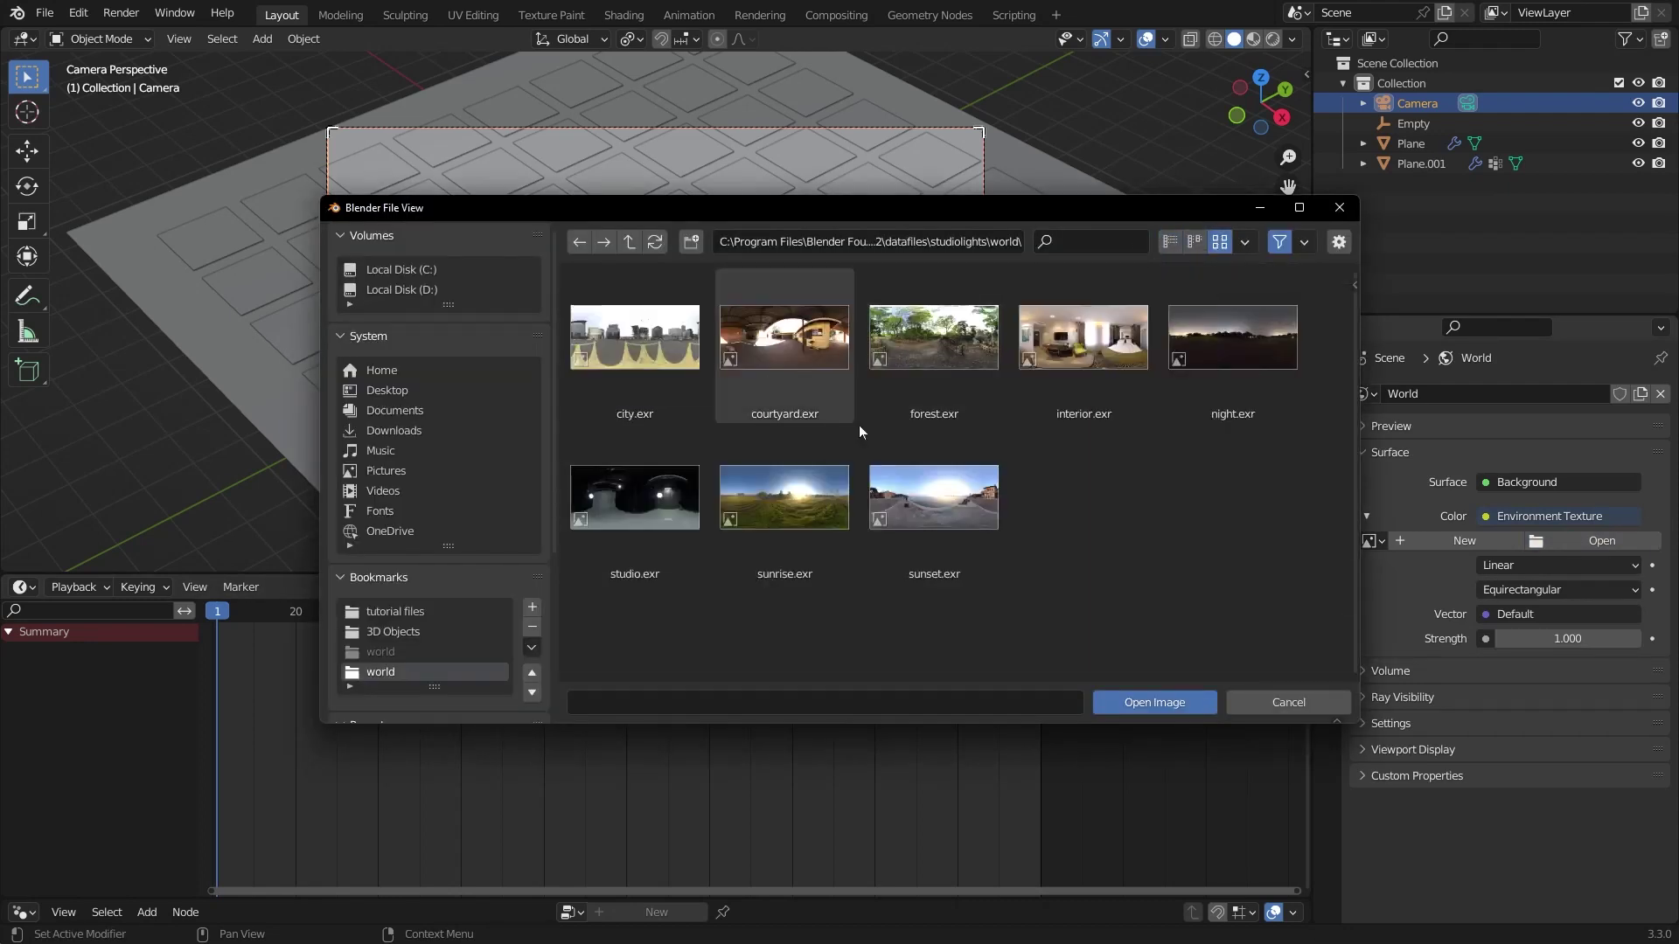
double_click(960, 336)
Step: Set the world background strength to 0.2
left_click(1566, 712)
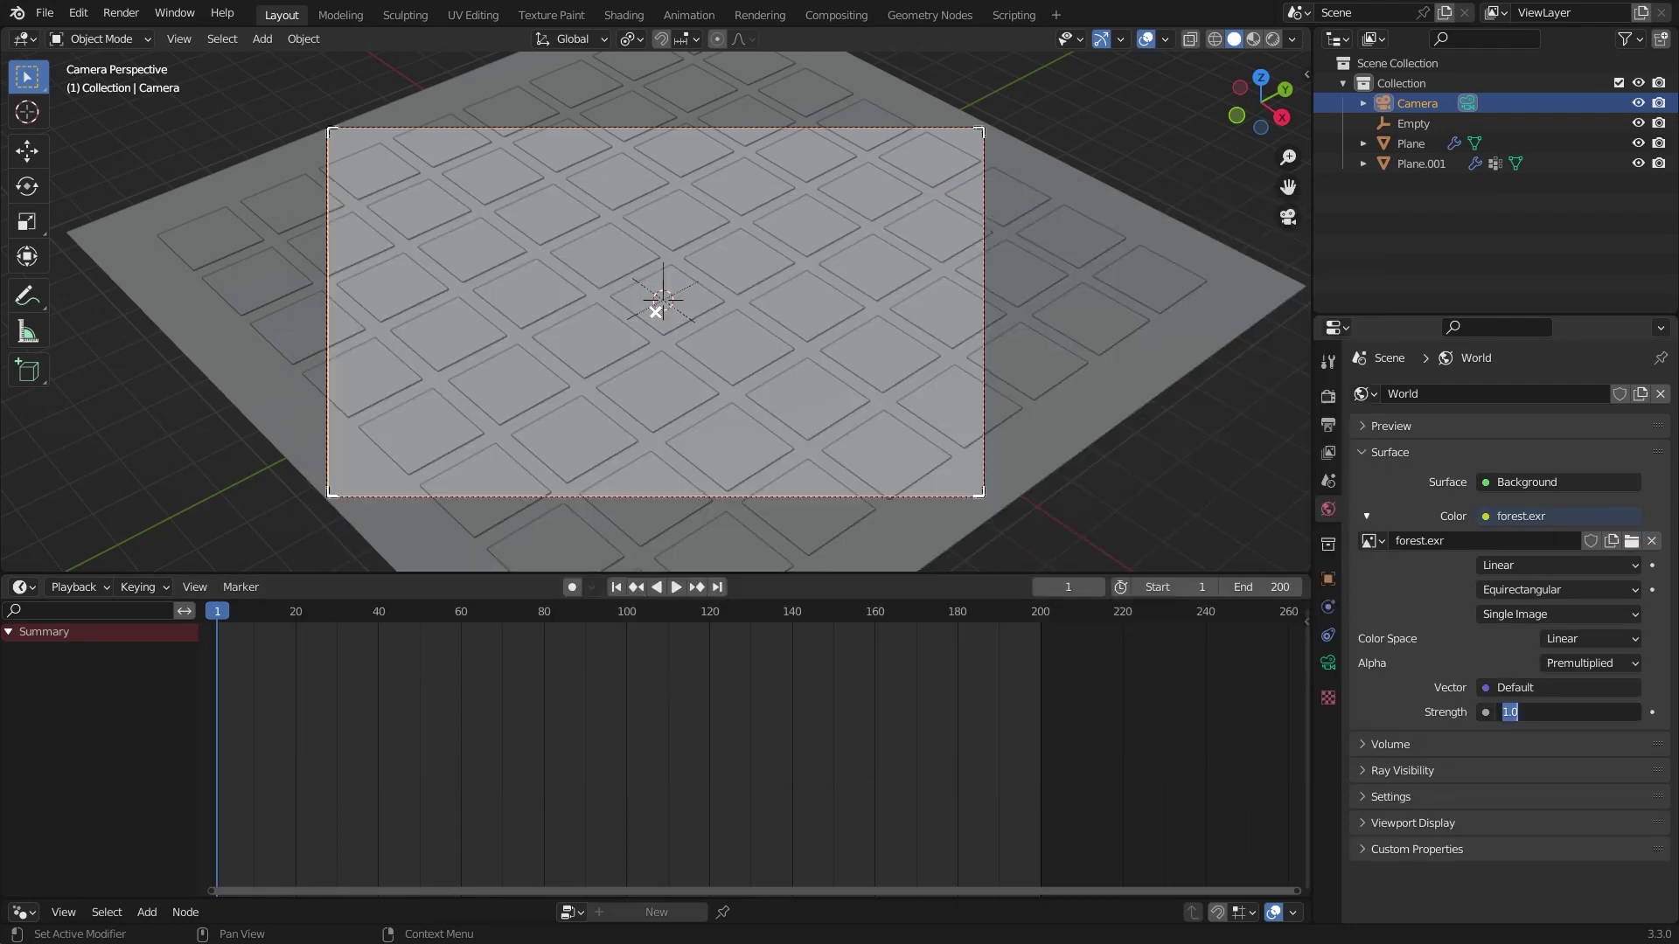
key("BackSpace")
type("0.2")
key("Return")
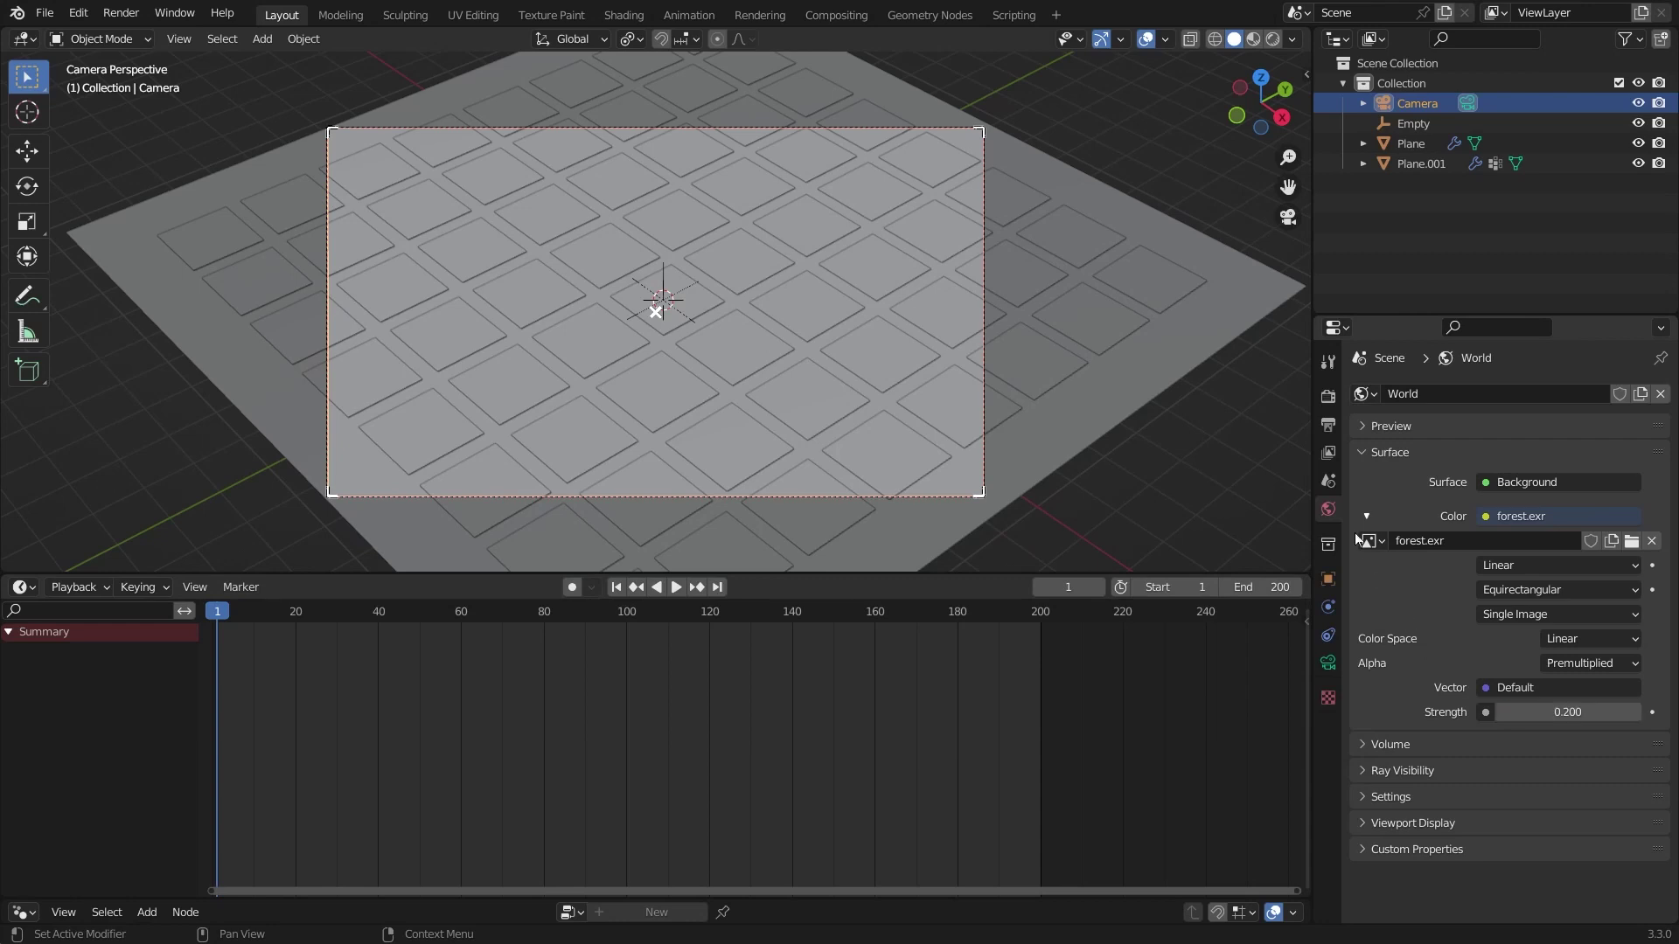
left_click(1367, 454)
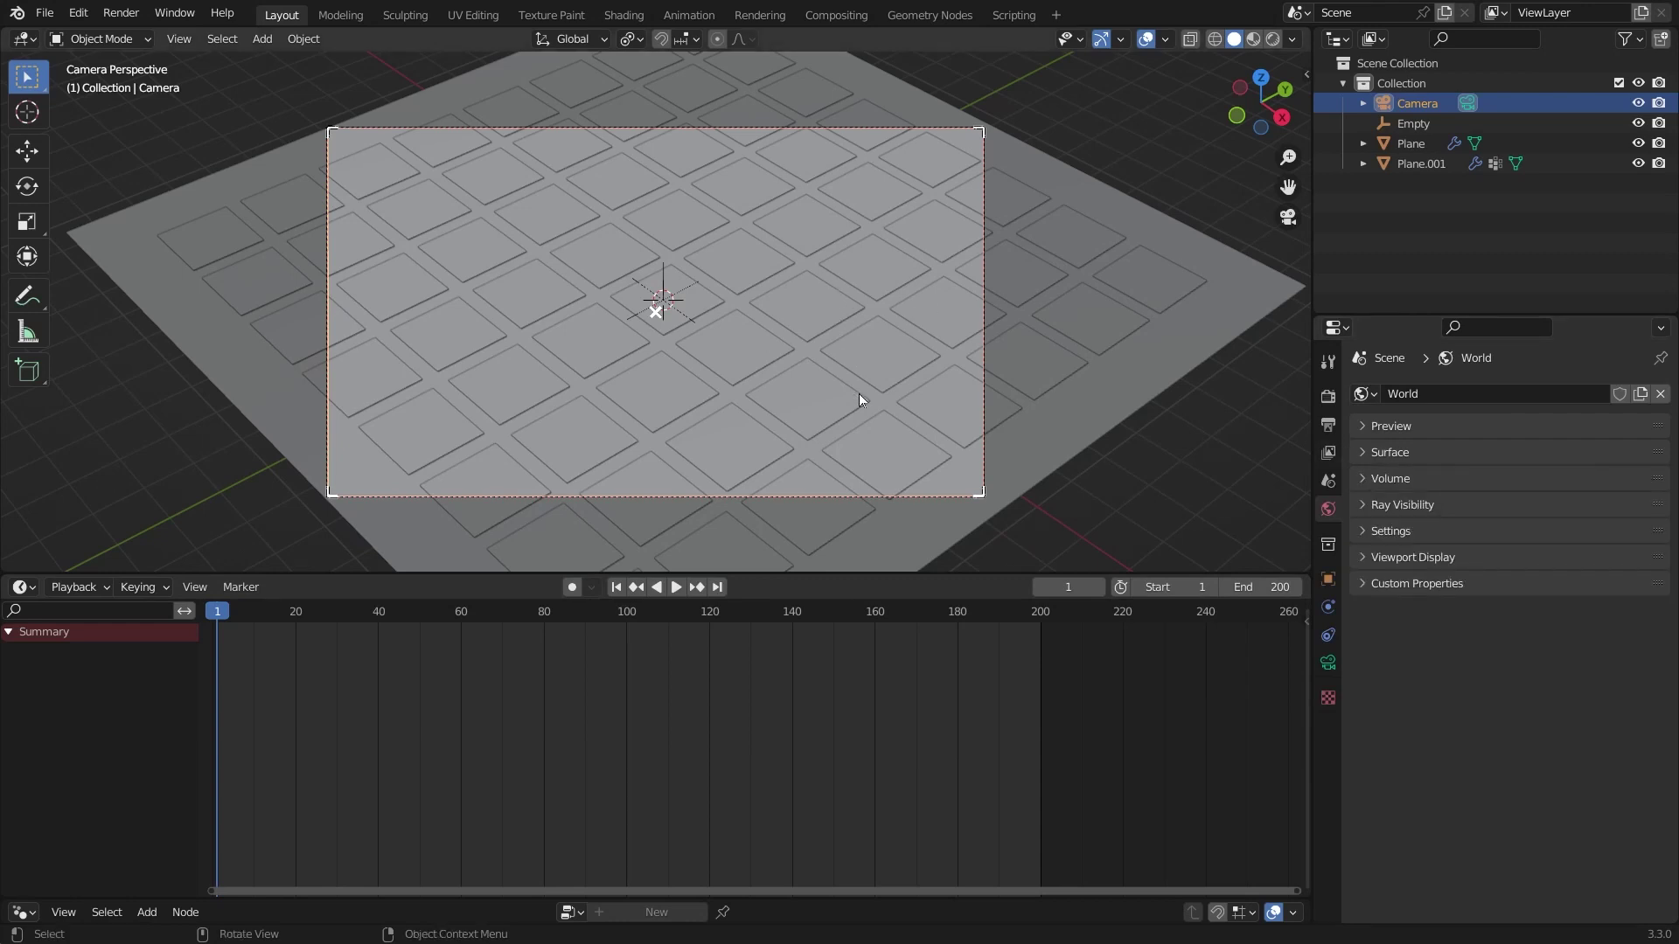
Step: Add a spot light at the 3D cursor and raise it above the squares along the global Z axis
key("KP_0")
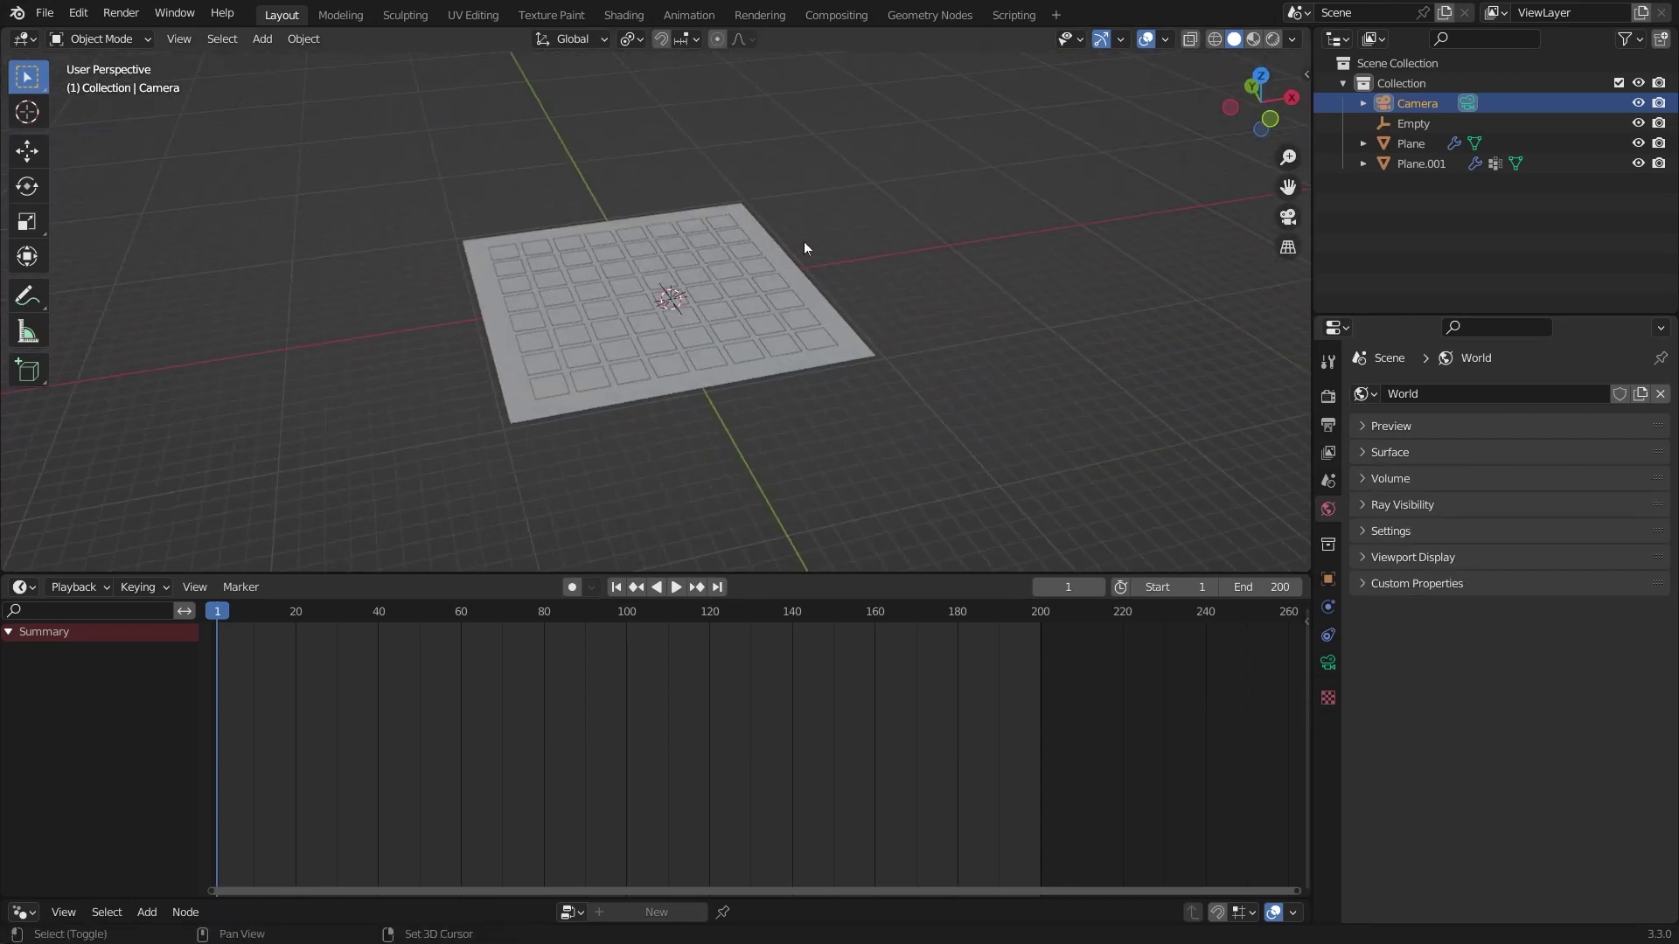
key("shift+a")
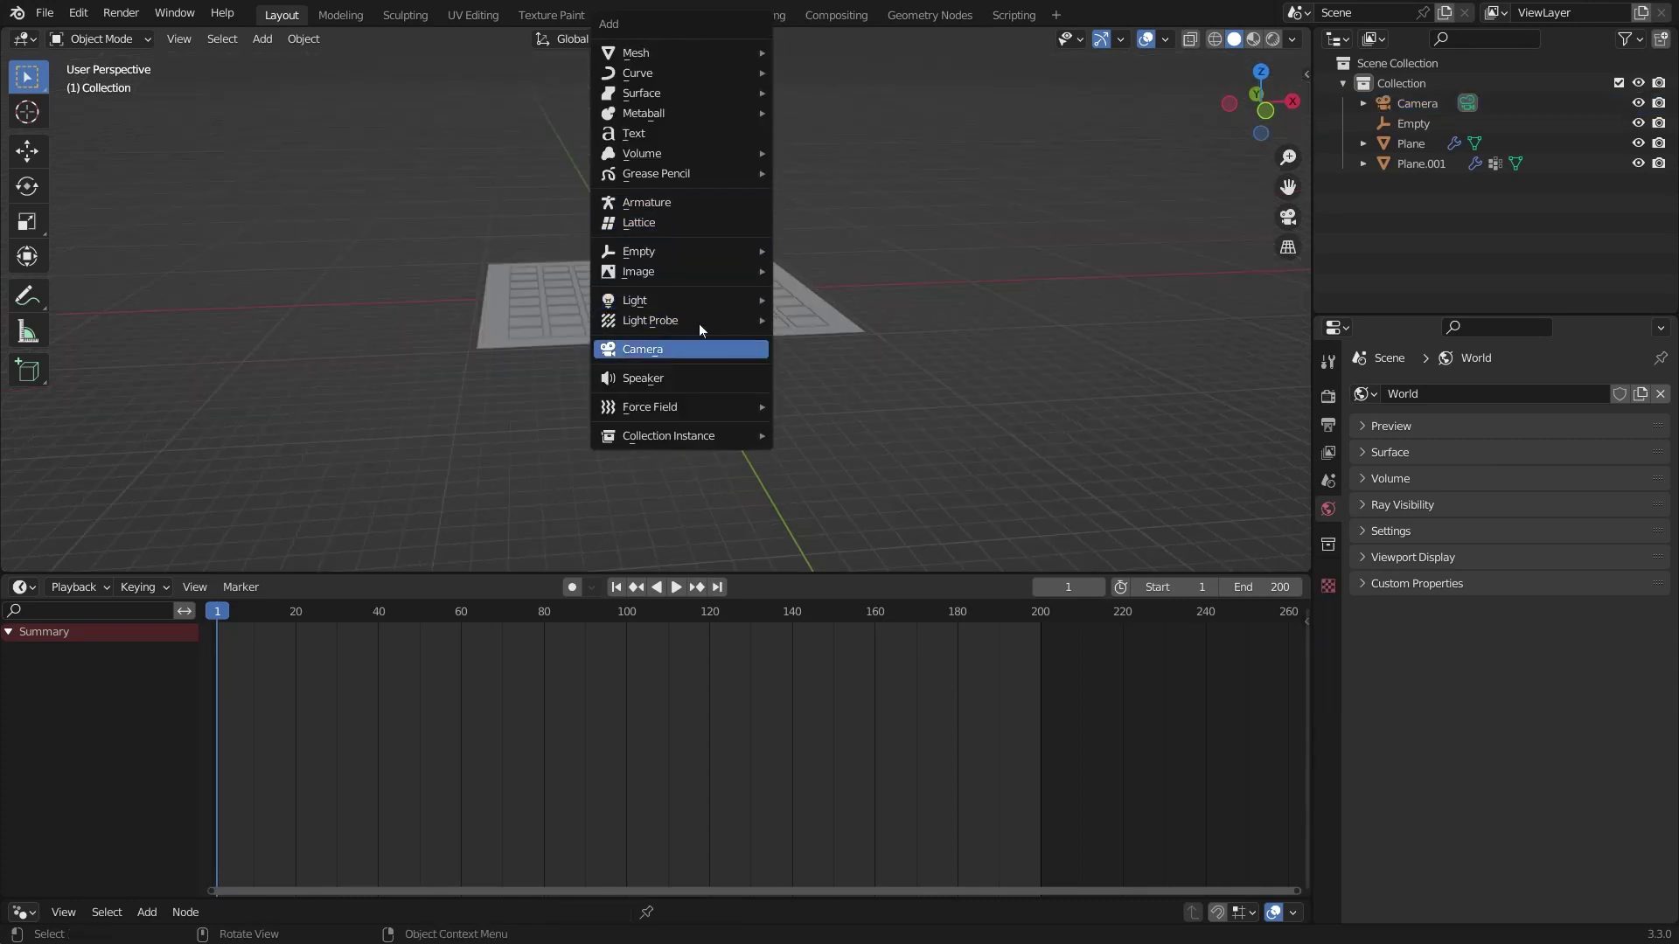
left_click(801, 345)
key("g")
key("z")
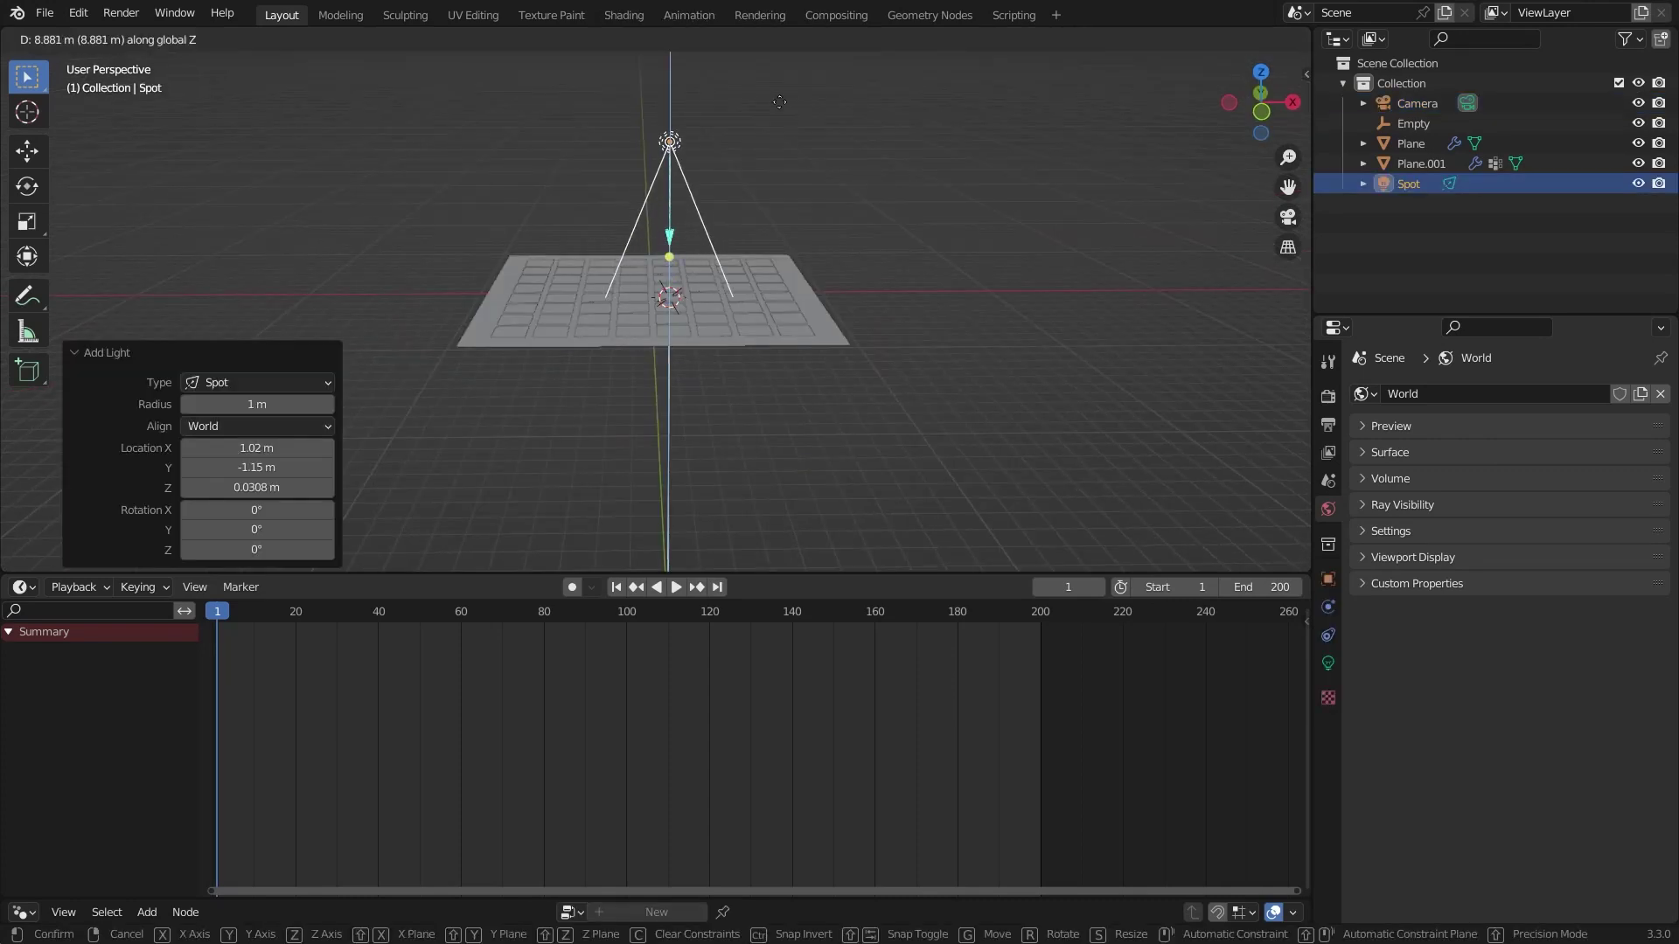
left_click(725, 175)
Step: Tilt the spot light and move it higher and farther back so it shines diagonally onto the squares
middle_click_drag(726, 175, 682, 261)
key("r")
left_click(787, 247)
key("g")
left_click(766, 165)
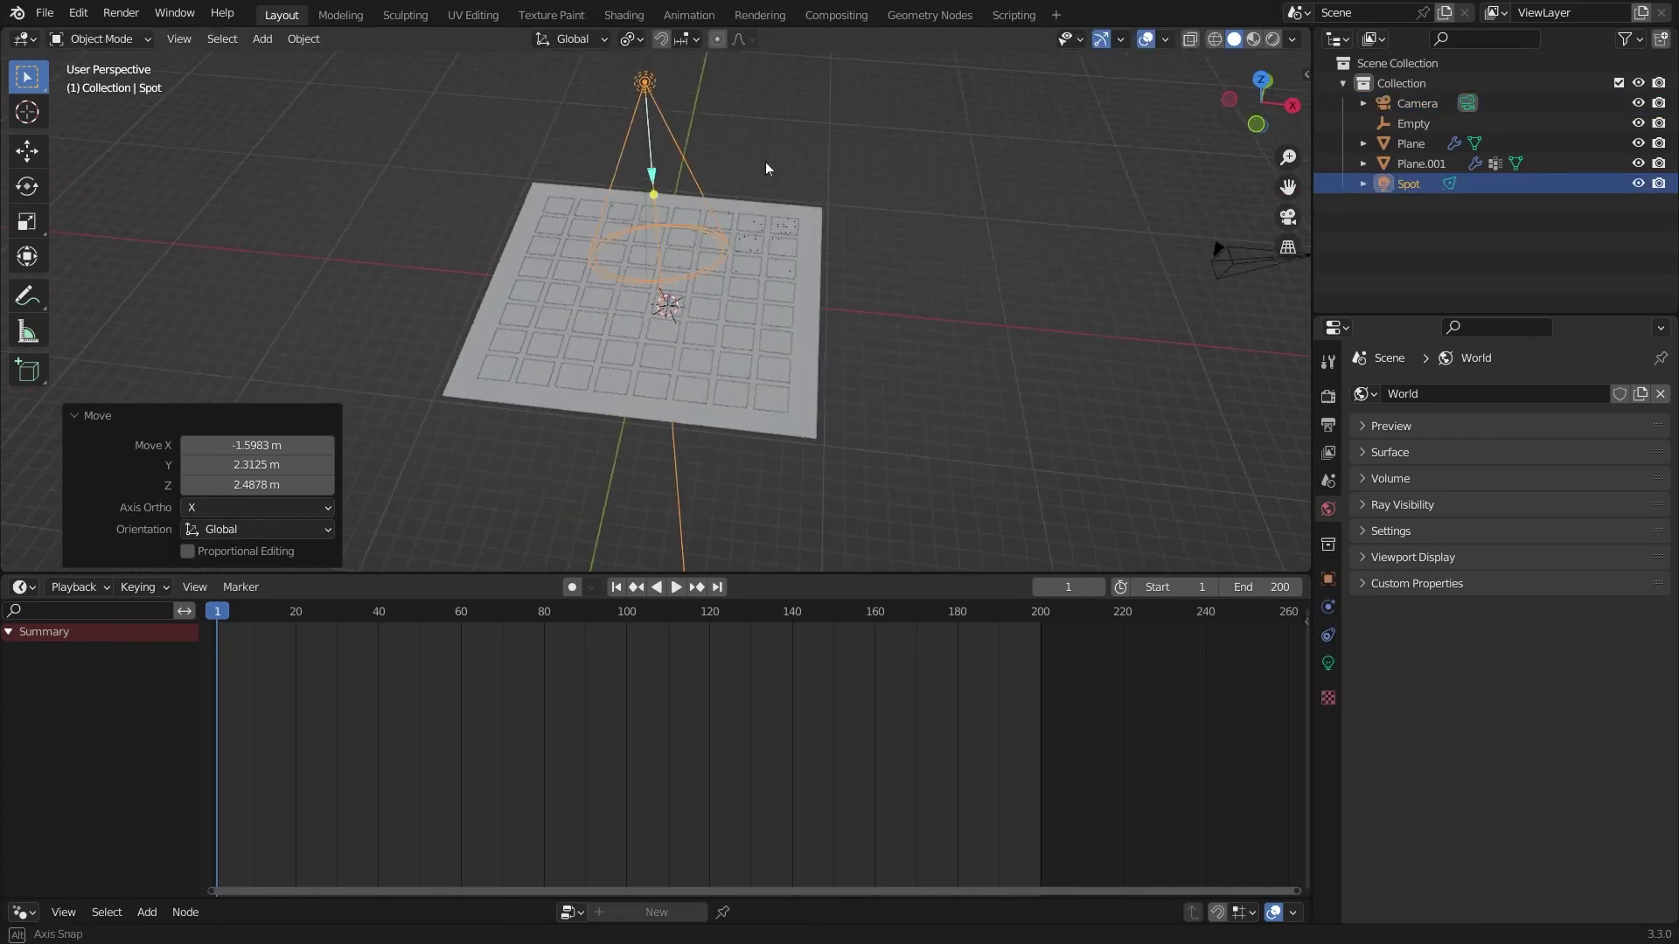
middle_click_drag(766, 165, 854, 123)
key("g")
left_click(665, 132)
key("g")
left_click(693, 157)
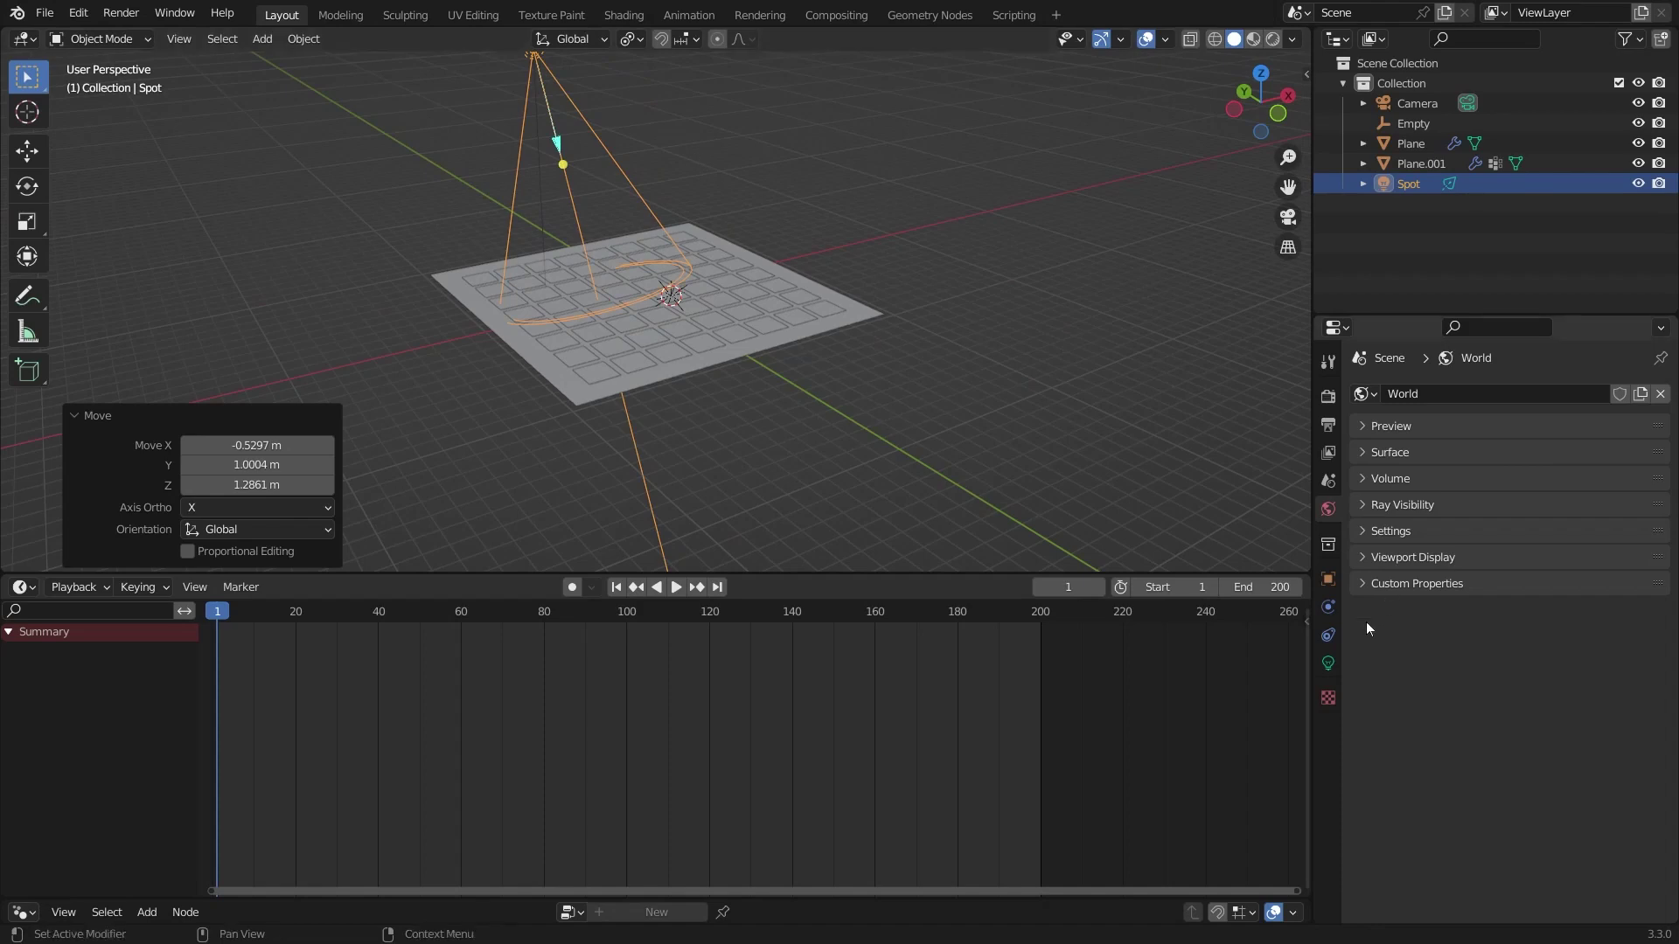
Step: Set the spot light's power to 3000 W and its radius to 0.7 m
left_click(1328, 663)
left_click(1559, 529)
type("3")
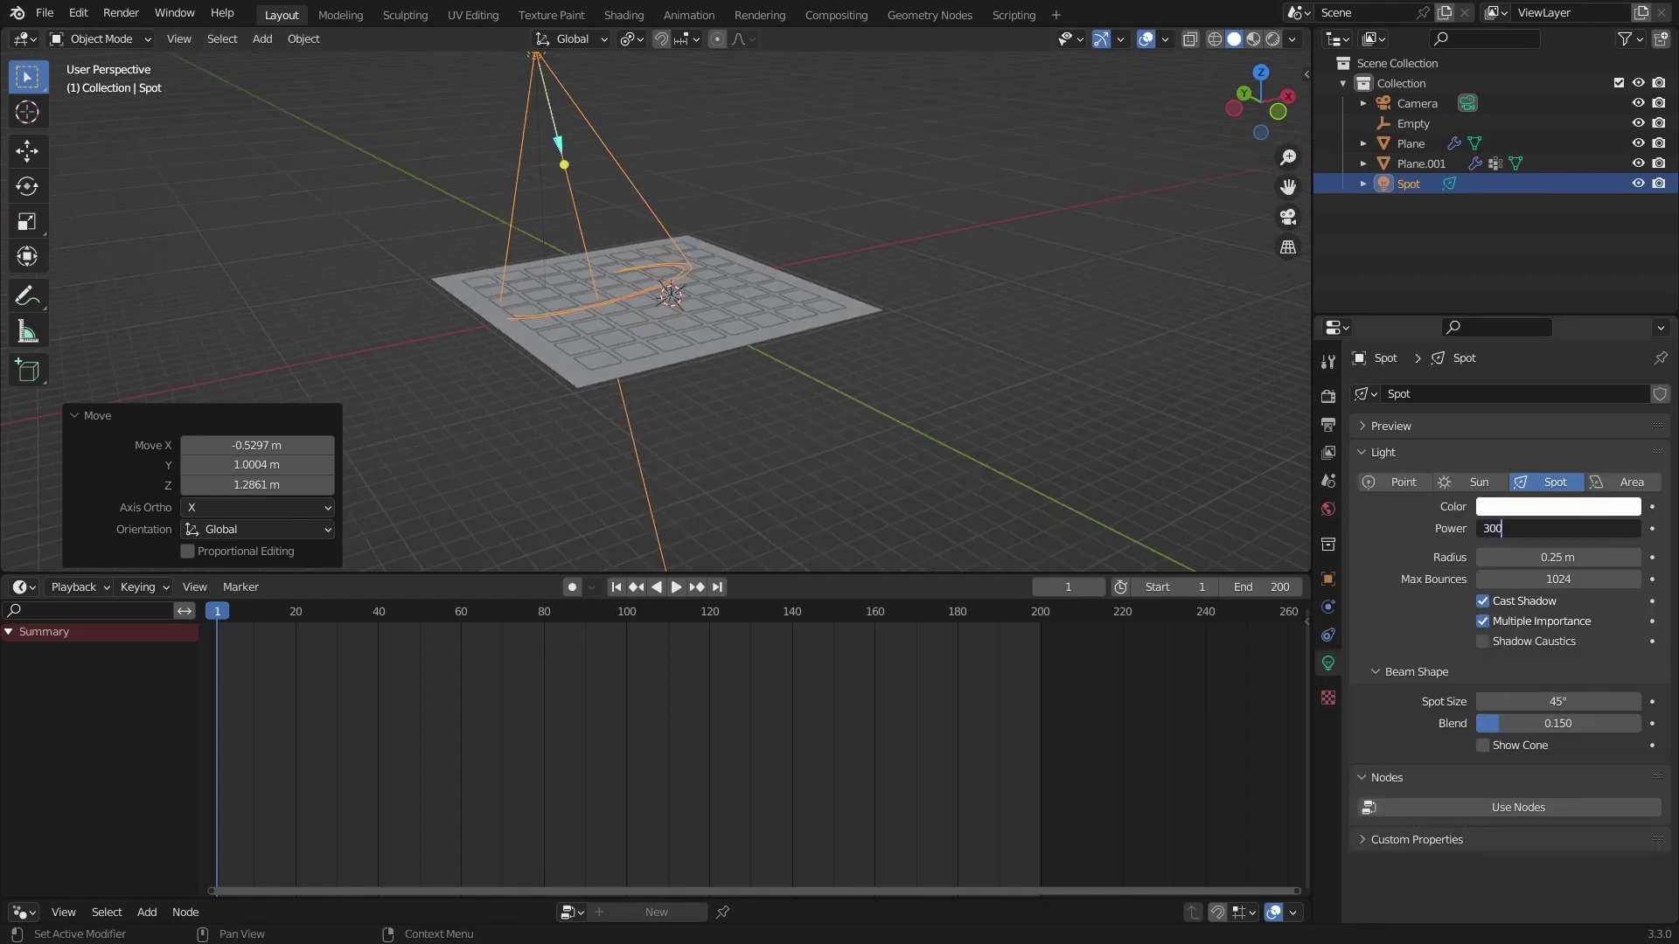
type("00")
key("Return")
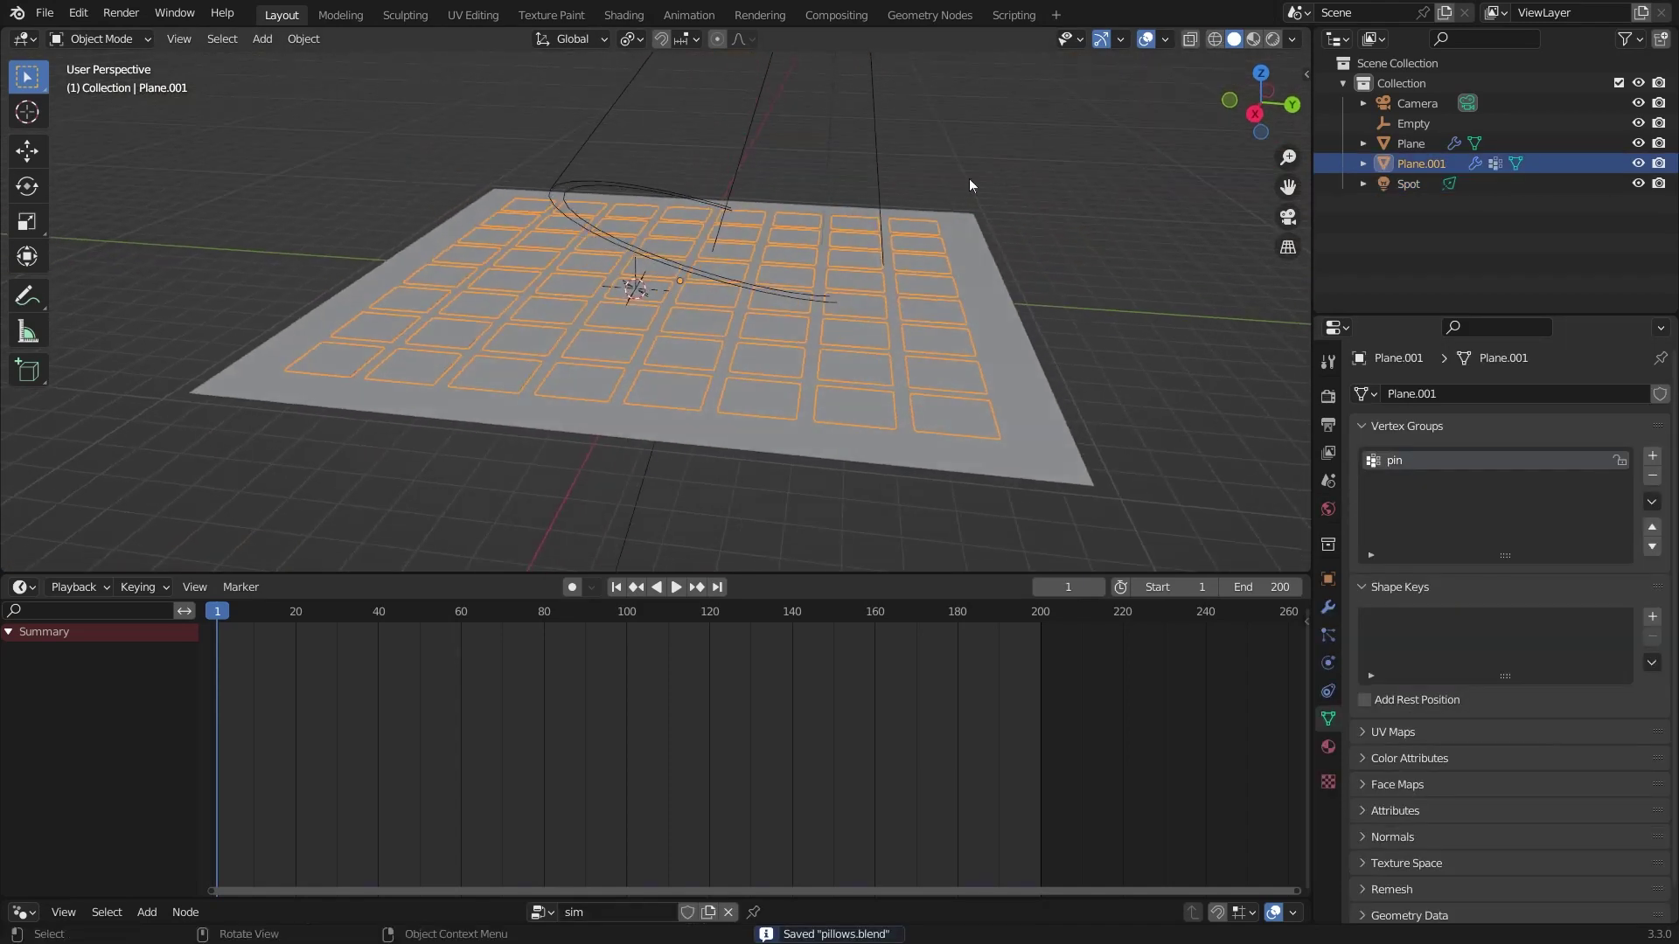
Step: Enlarge the timeline area, select the squares object and turn that area into a Shader Editor
left_click_drag(382, 575, 402, 475)
middle_click_drag(754, 273, 718, 269)
left_click(62, 404)
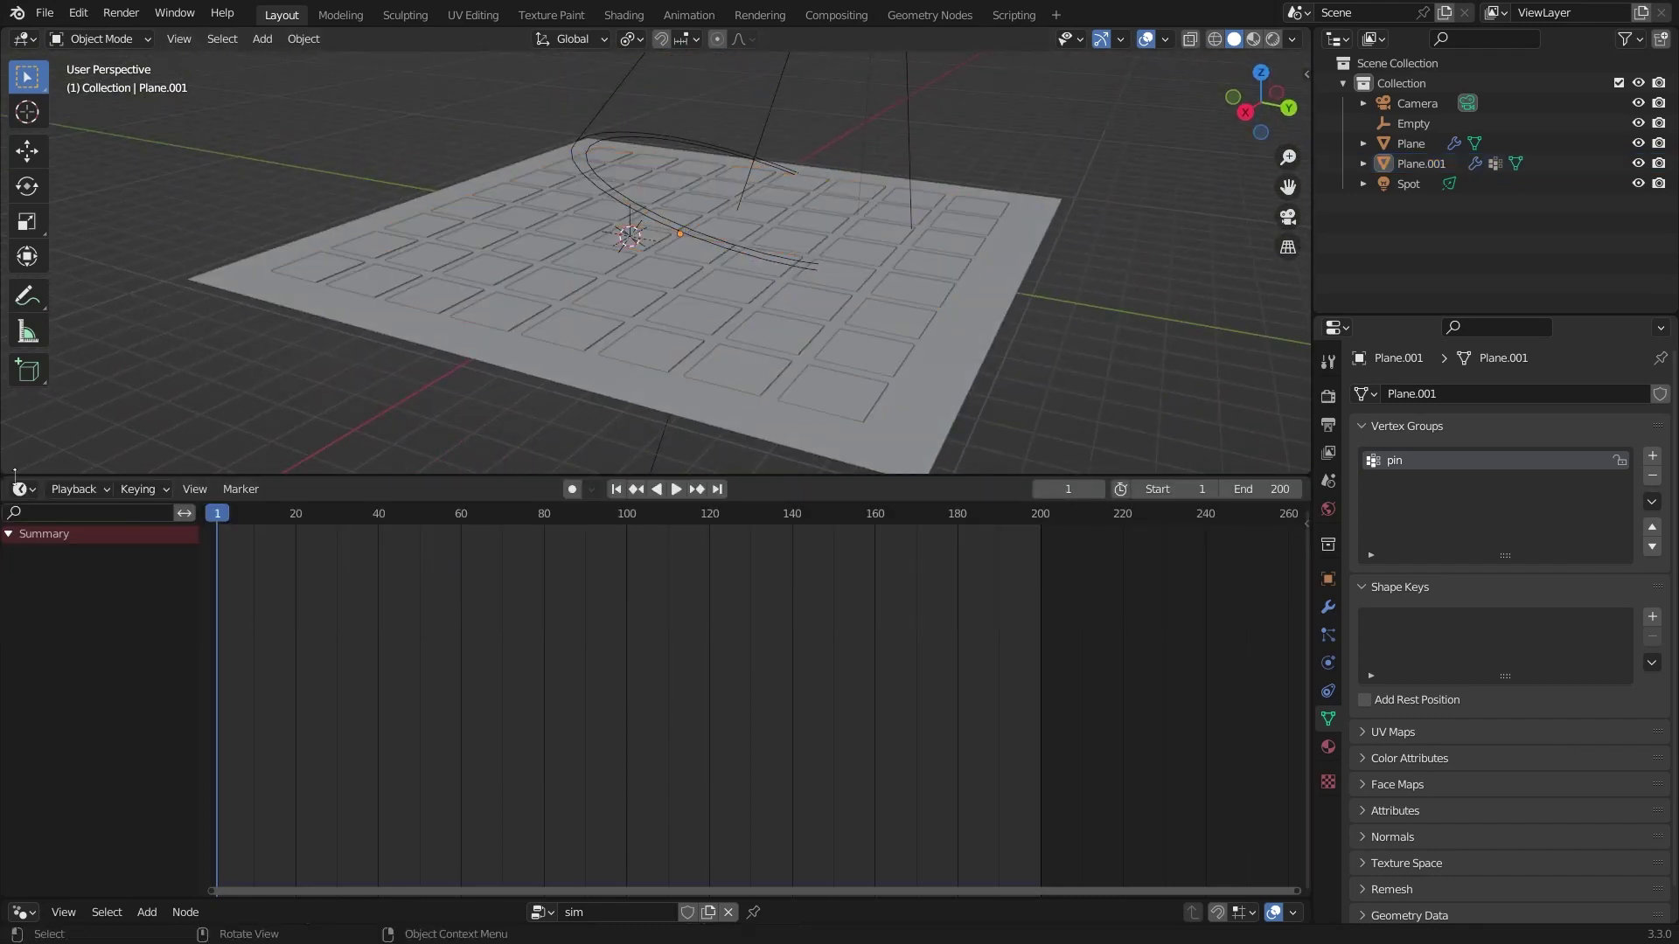
left_click(710, 282)
left_click(22, 489)
key("shift+F3")
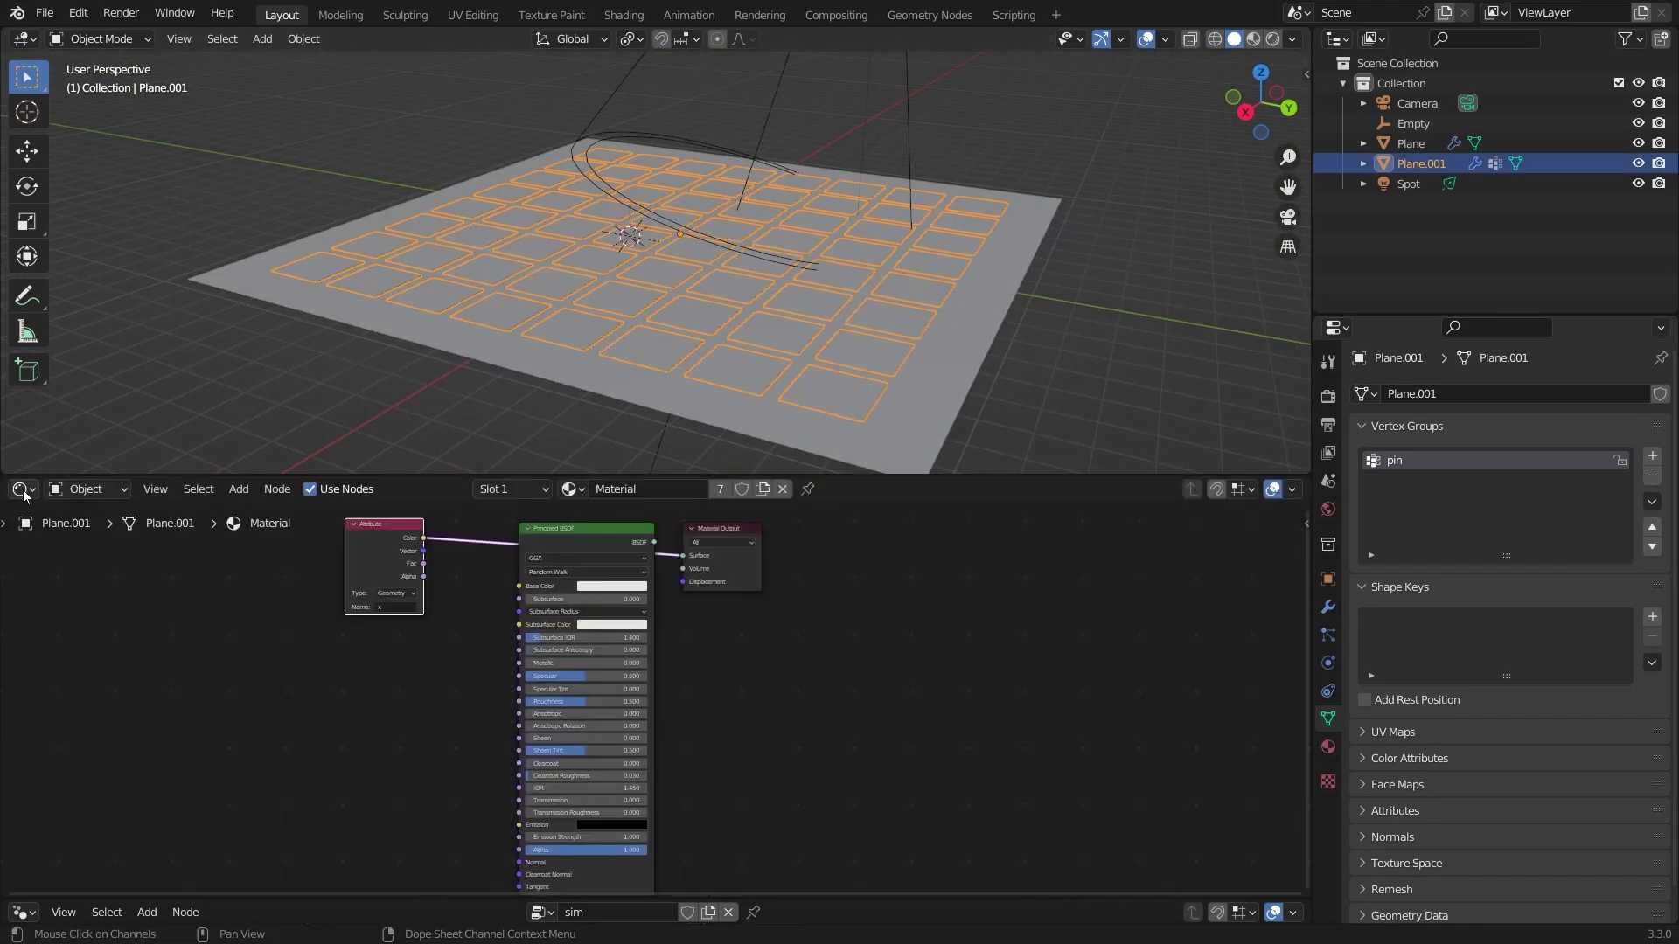
Step: Delete the Attribute node from the squares' material and connect the Principled BSDF to the Material Output's Surface
middle_click_drag(502, 628, 669, 709)
scroll(669, 709, "up", 4)
key("x")
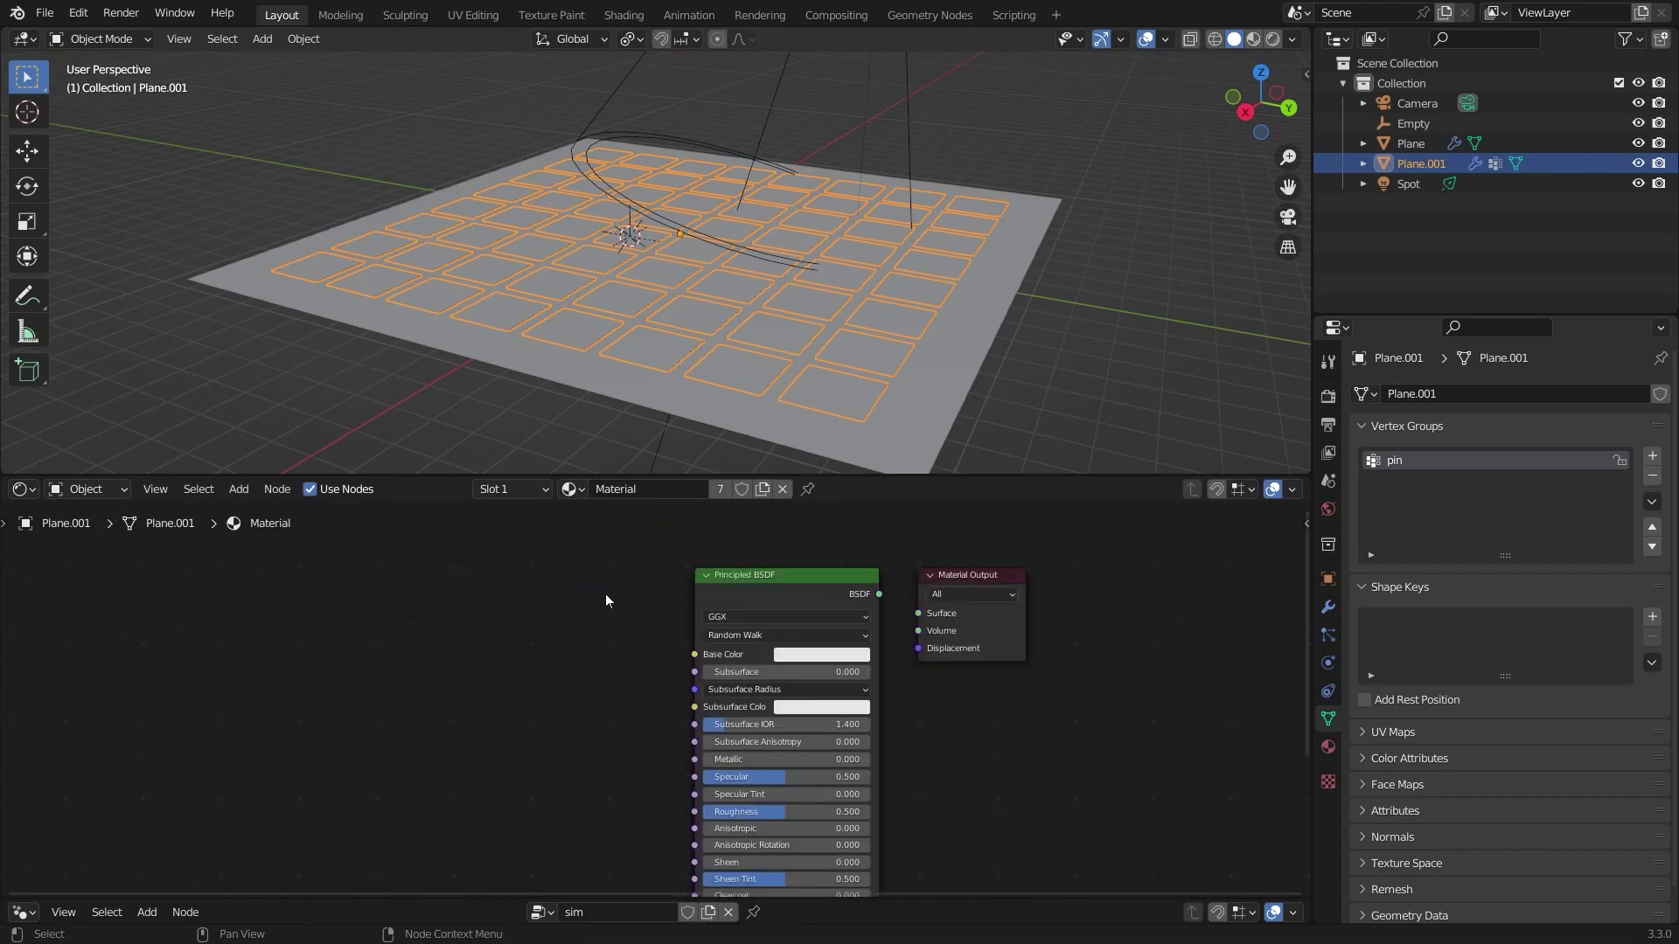
left_click(703, 575)
left_click_drag(732, 570, 669, 575)
left_click_drag(816, 598, 918, 613)
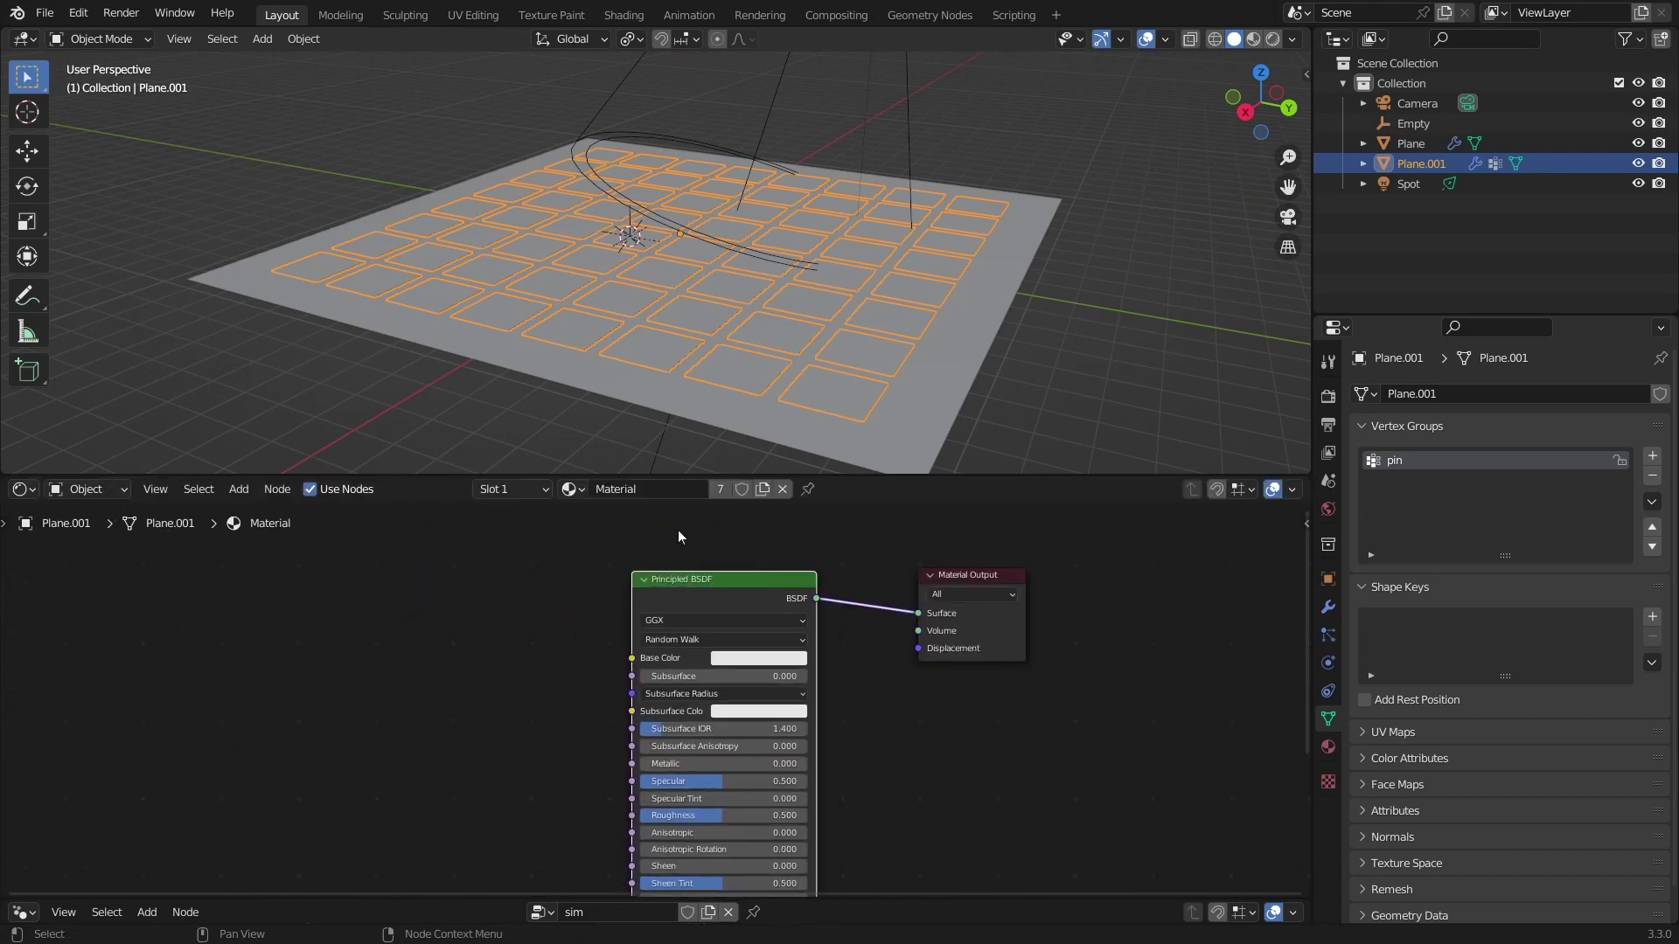
Step: Preview the scene rendered through the camera, with the spot light selected, and turn the Shader Editor area into a second 3D viewport
left_click(1273, 39)
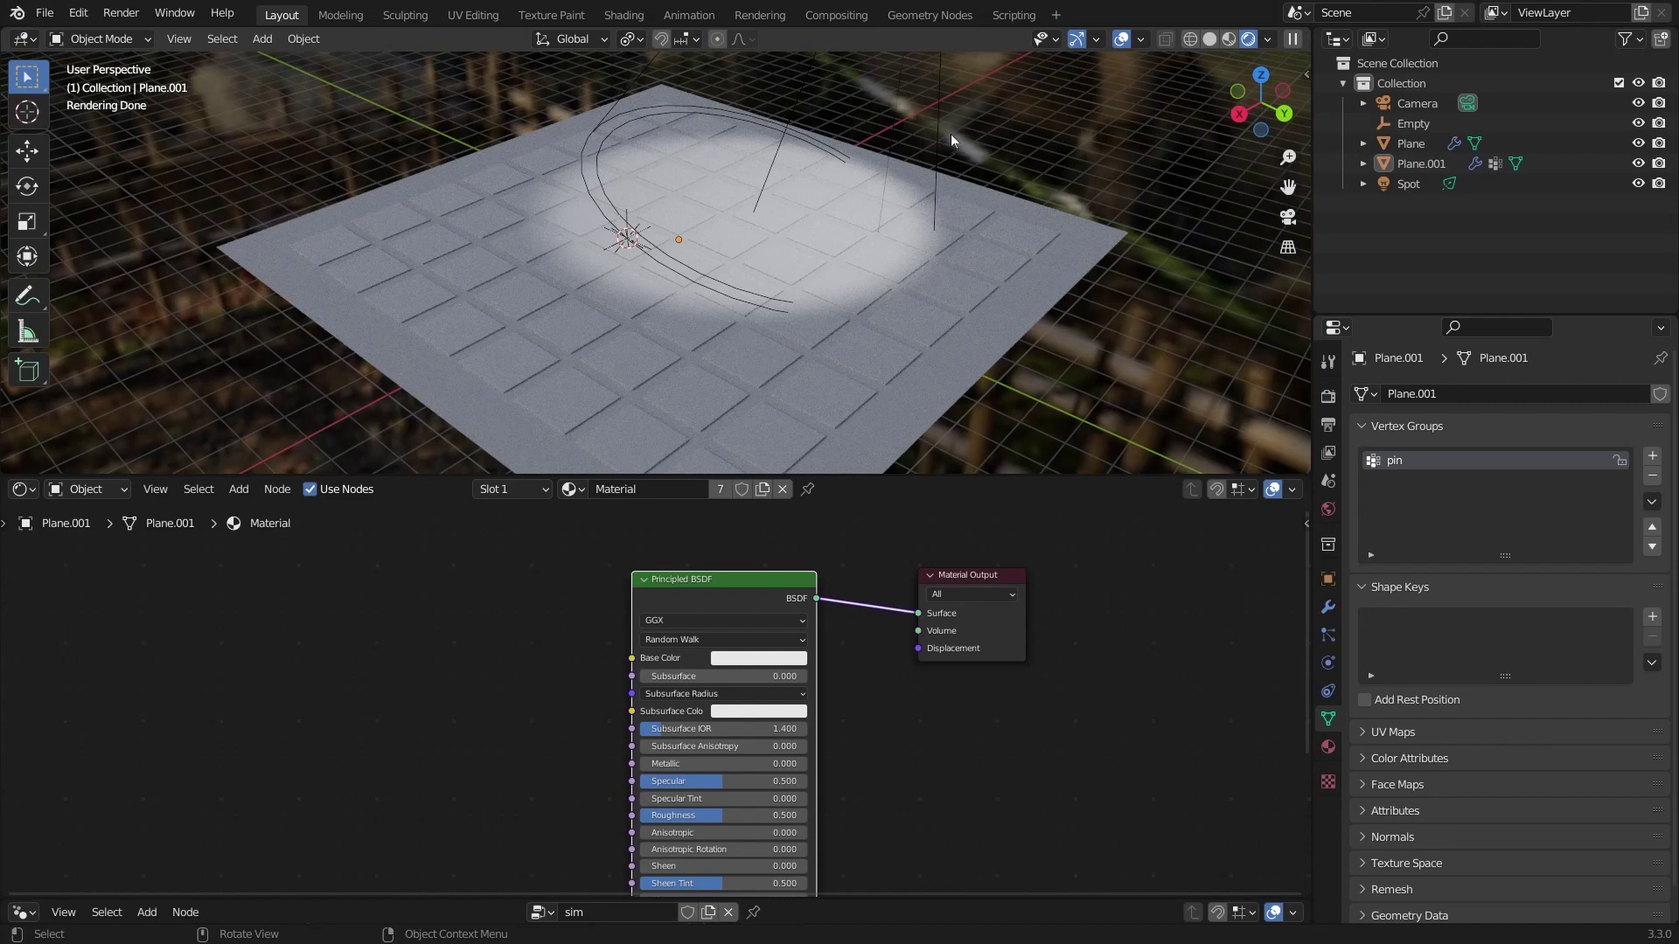
key("KP_0")
left_click(829, 150)
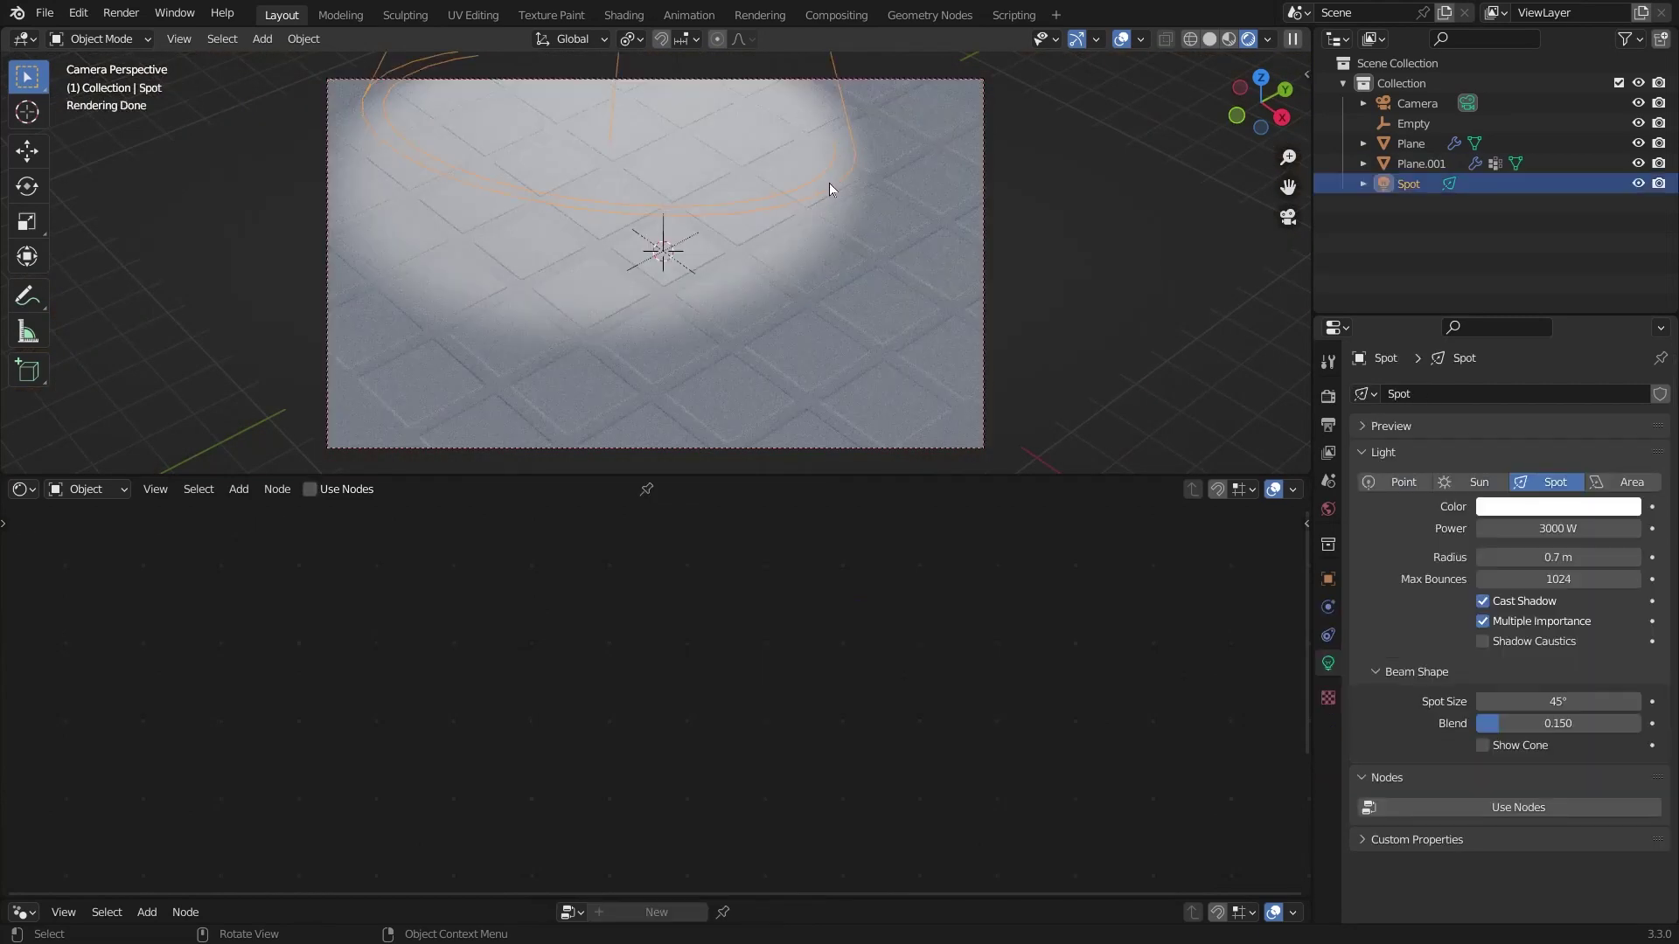
left_click(21, 489)
left_click(35, 544)
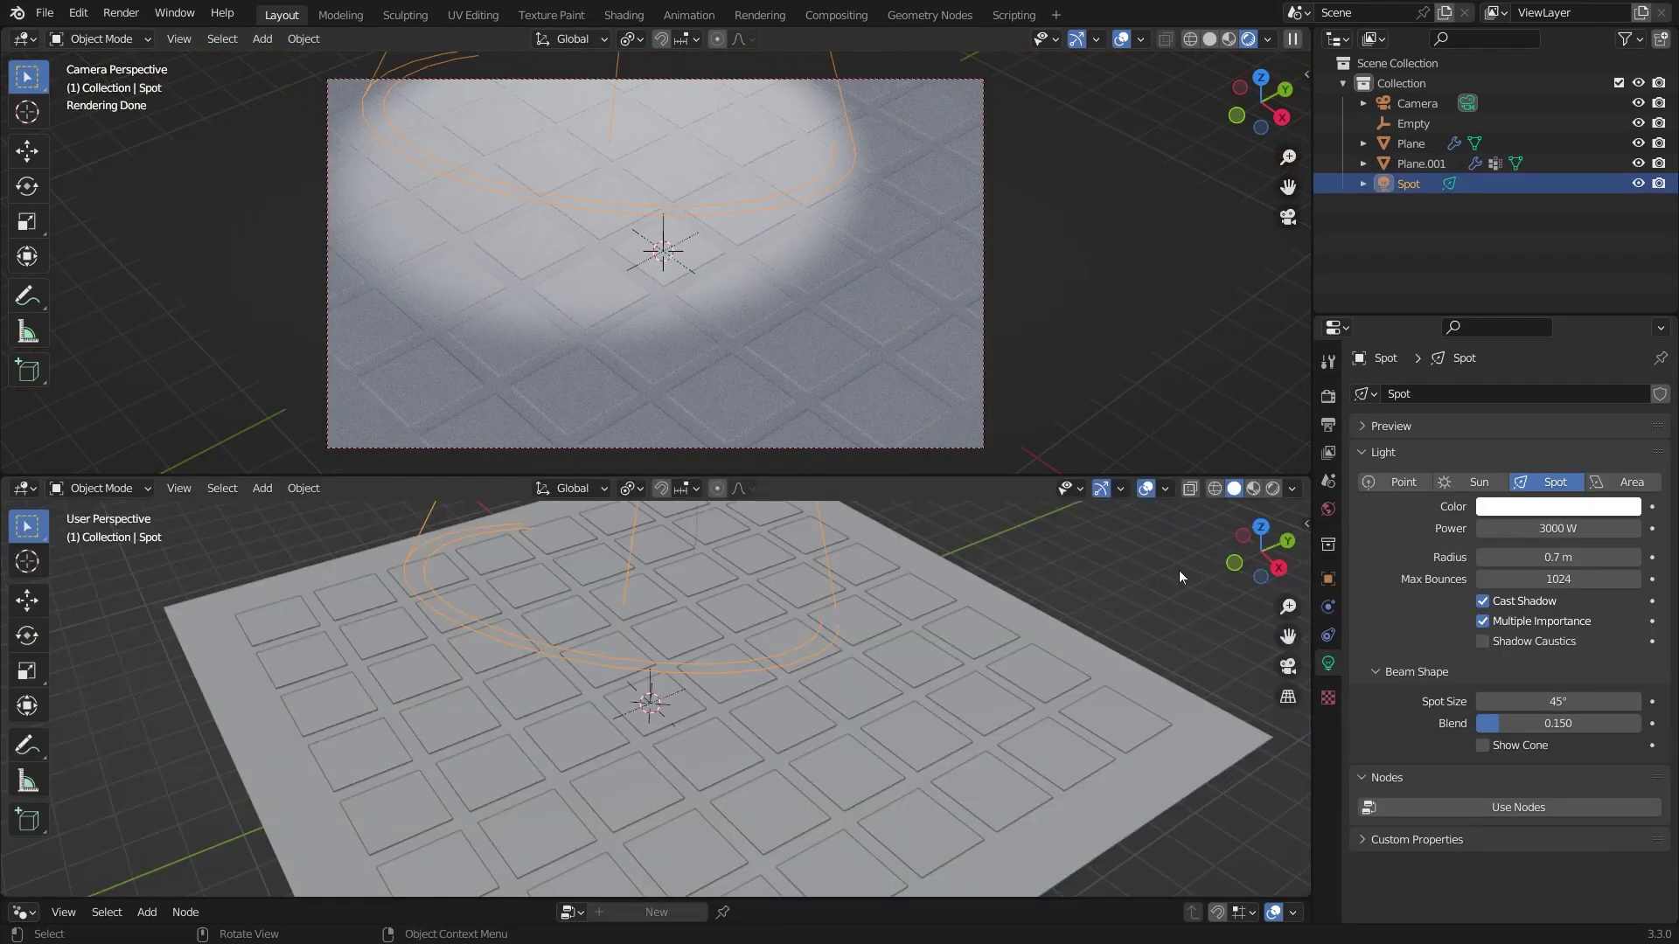
Step: Duplicate the spot light, place the copy beside the plane facing the squares, and set its power to 5000 W
left_click(1260, 526)
key("shift+d")
left_click(706, 691)
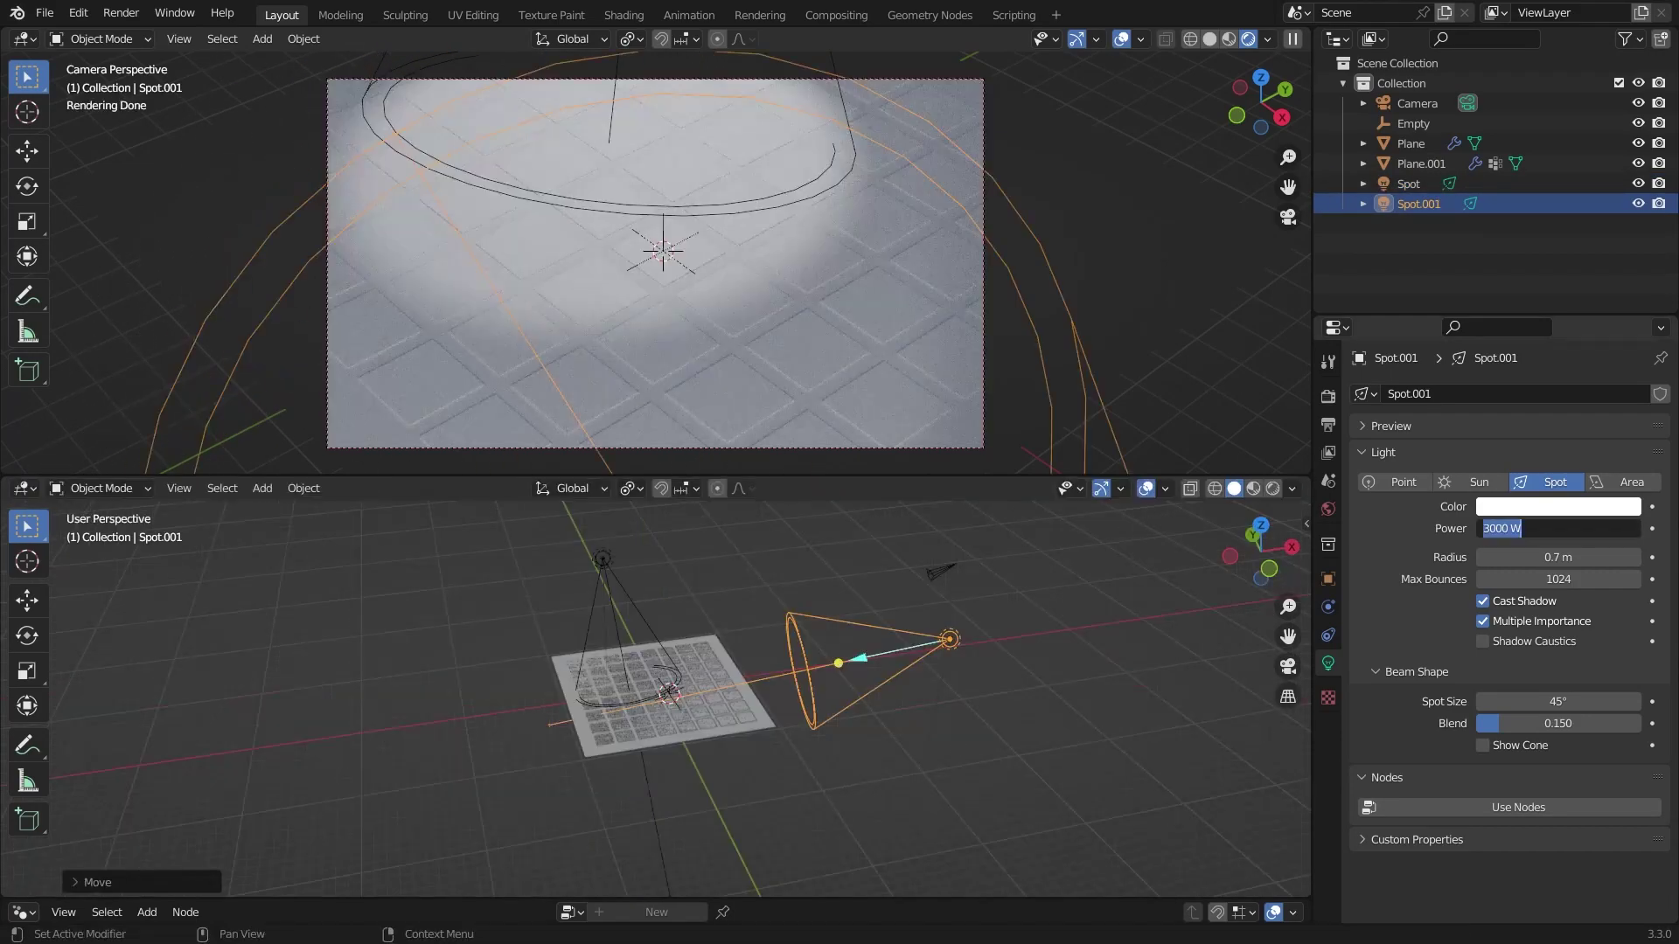
double_click(1558, 528)
type("5")
key("Return")
Step: Rotate and move the duplicated spot light so it shines across the squares from near the plane's corner
middle_click_drag(749, 586, 741, 540)
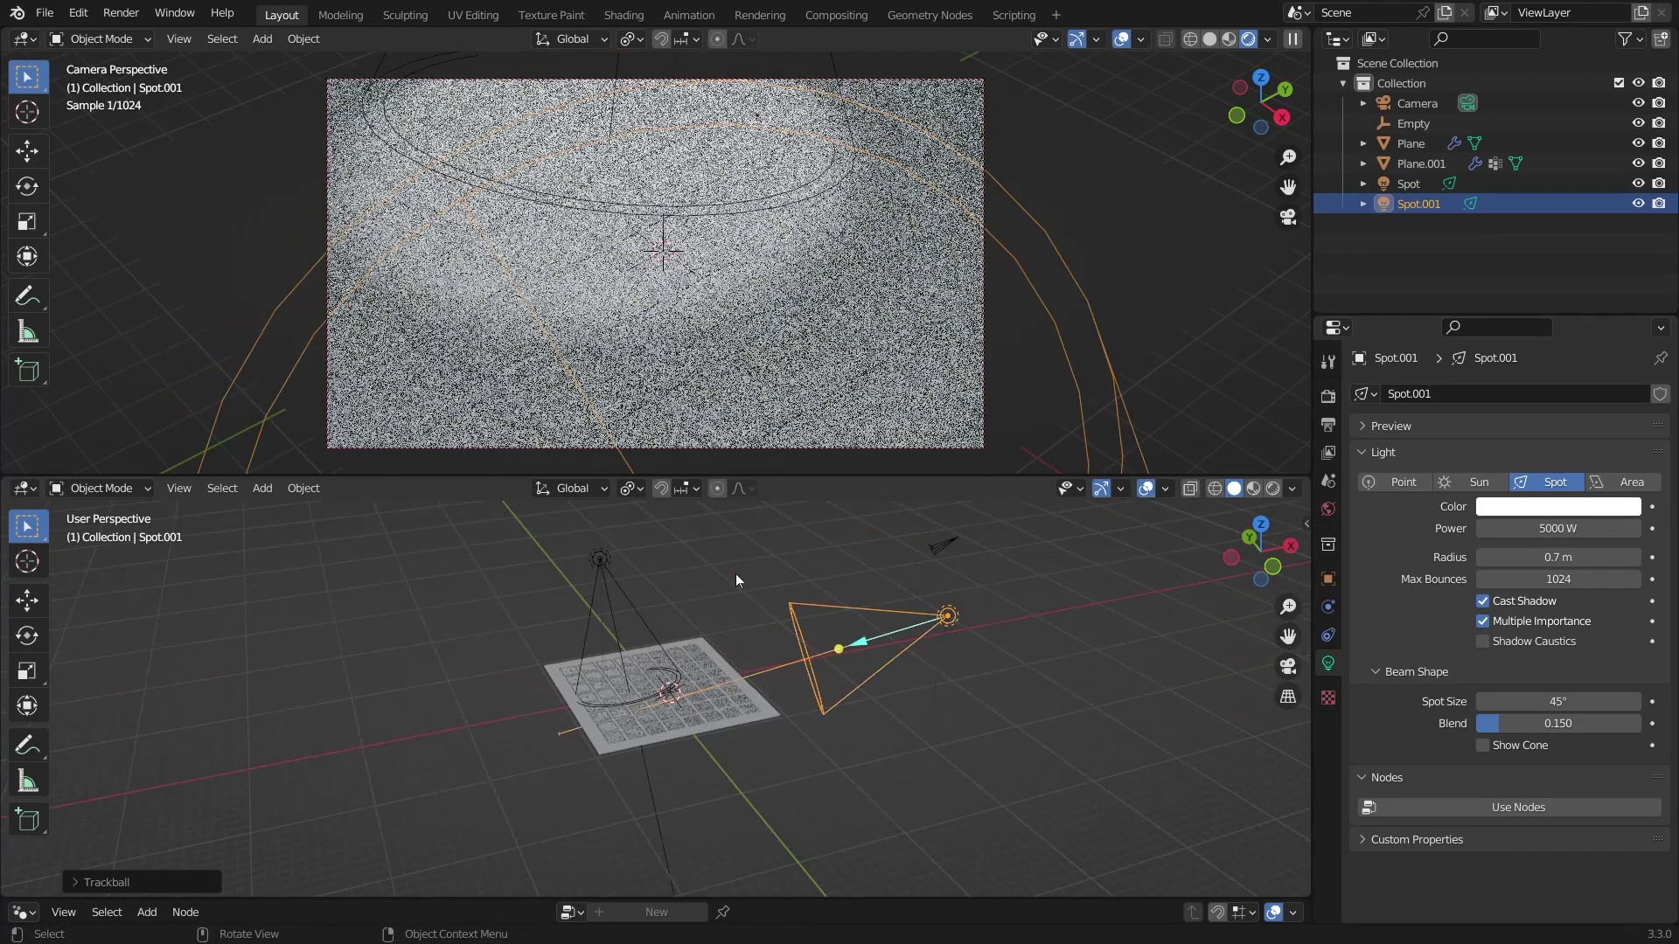
key("g")
left_click(680, 596)
key("r")
left_click(664, 619)
key("r")
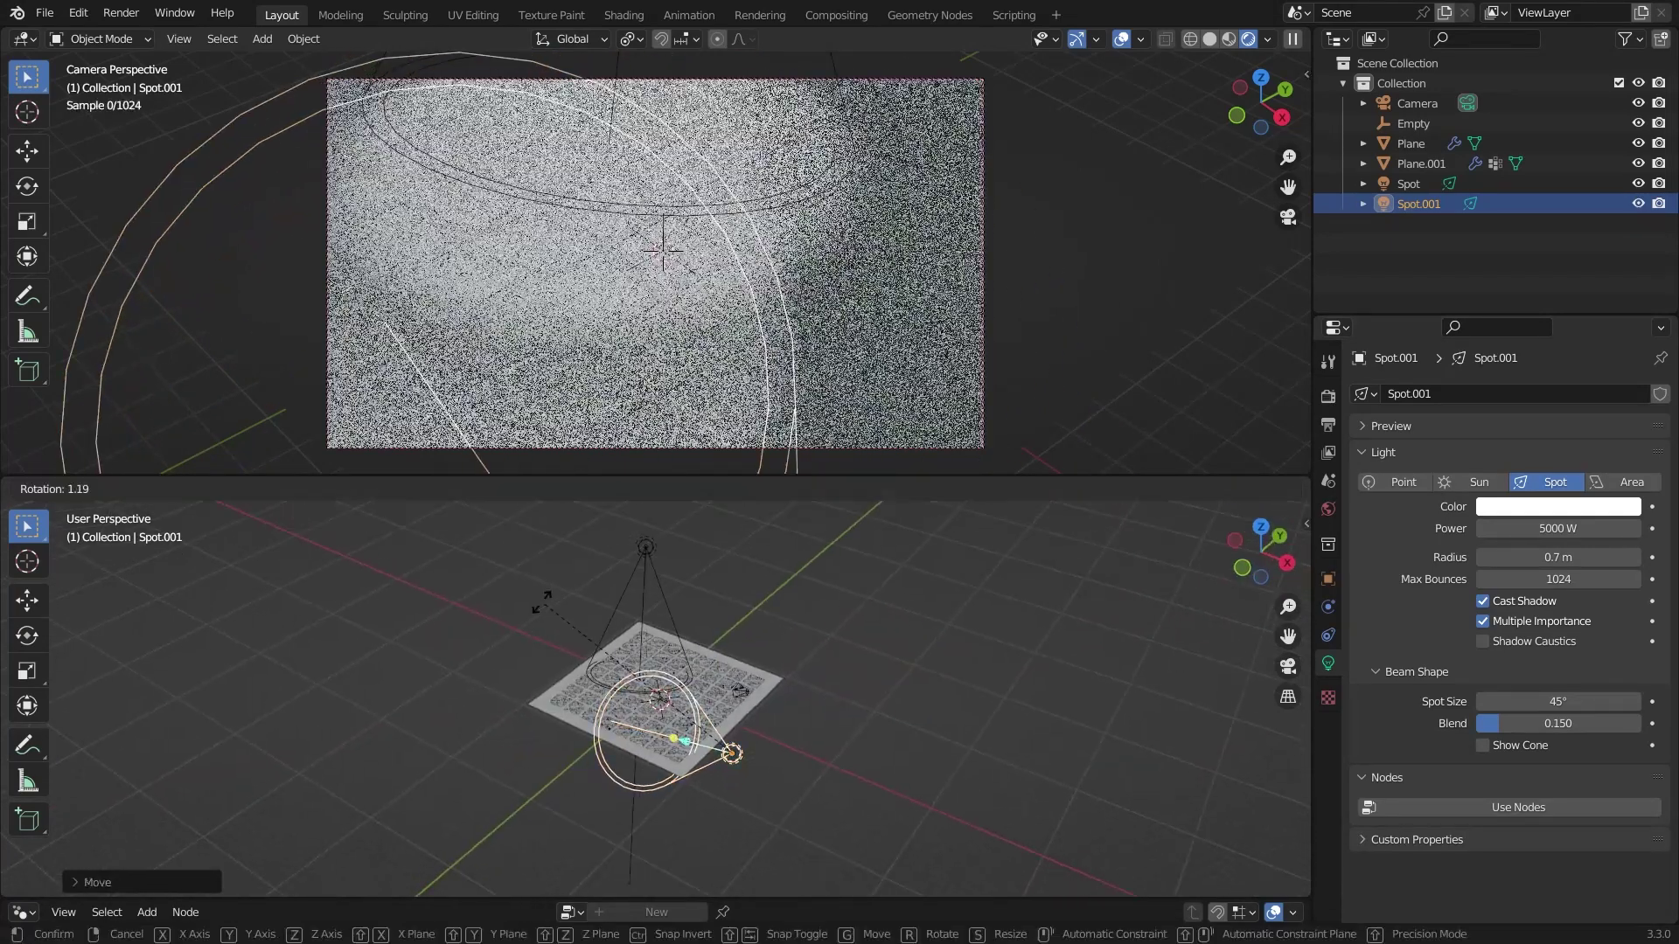
key("r")
left_click(472, 607)
key("g")
left_click(449, 610)
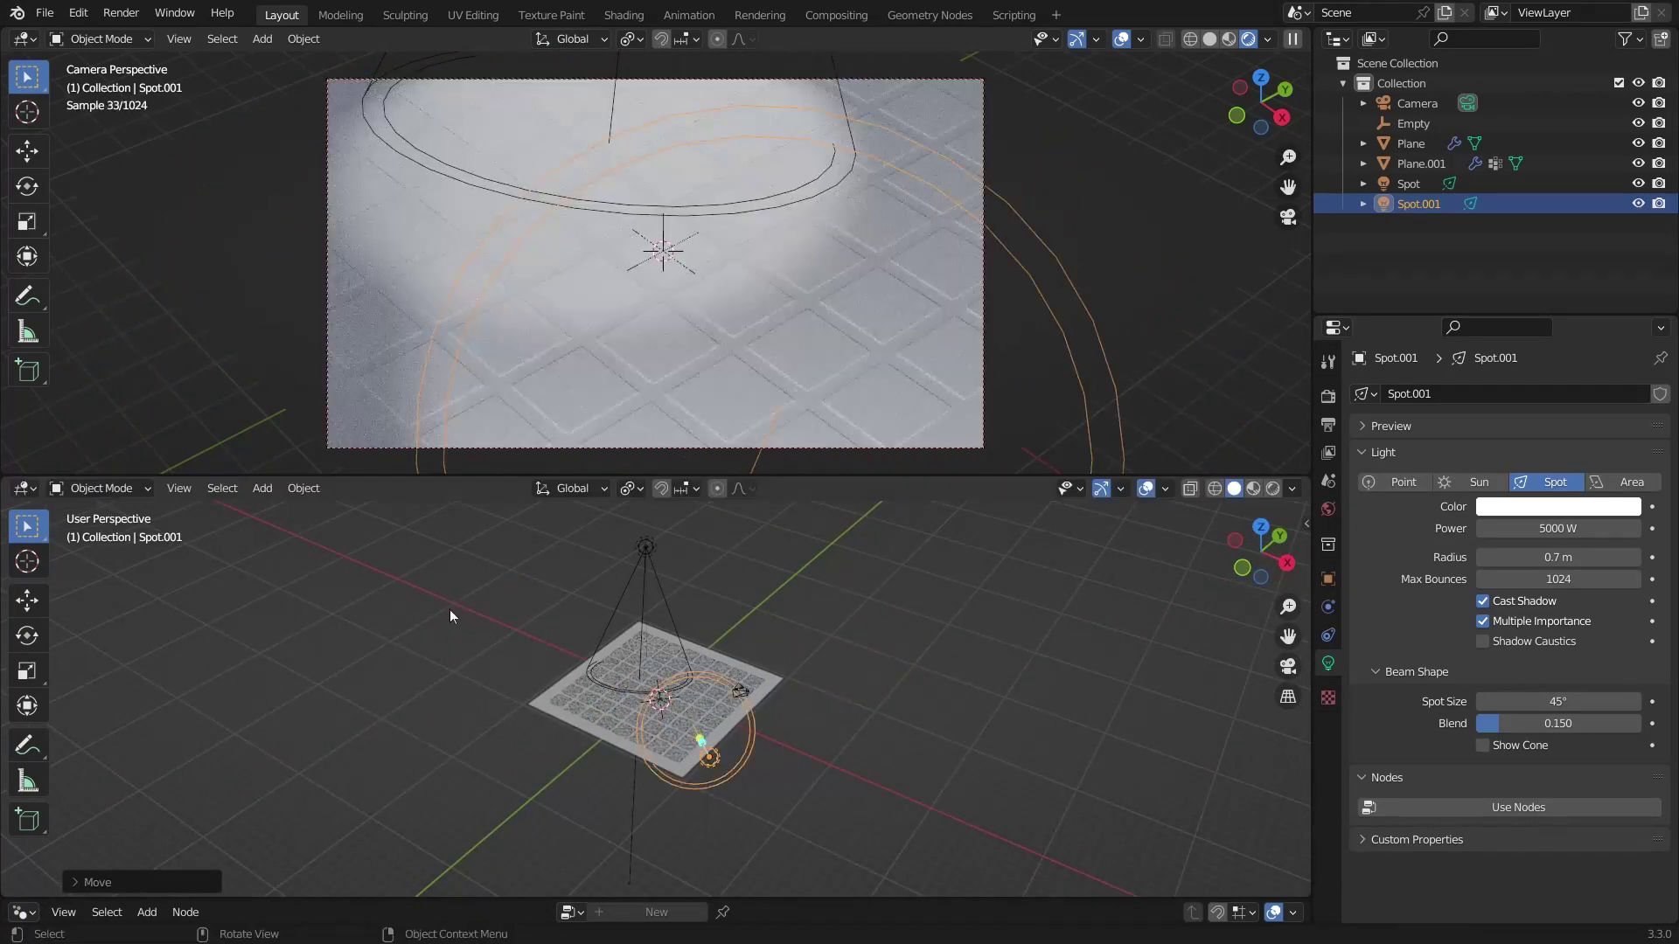
Step: Deselect the duplicated spot light, hide the overlays in the rendered camera viewport and save the file
left_click(710, 664)
middle_click_drag(710, 664, 787, 535)
left_click(694, 591)
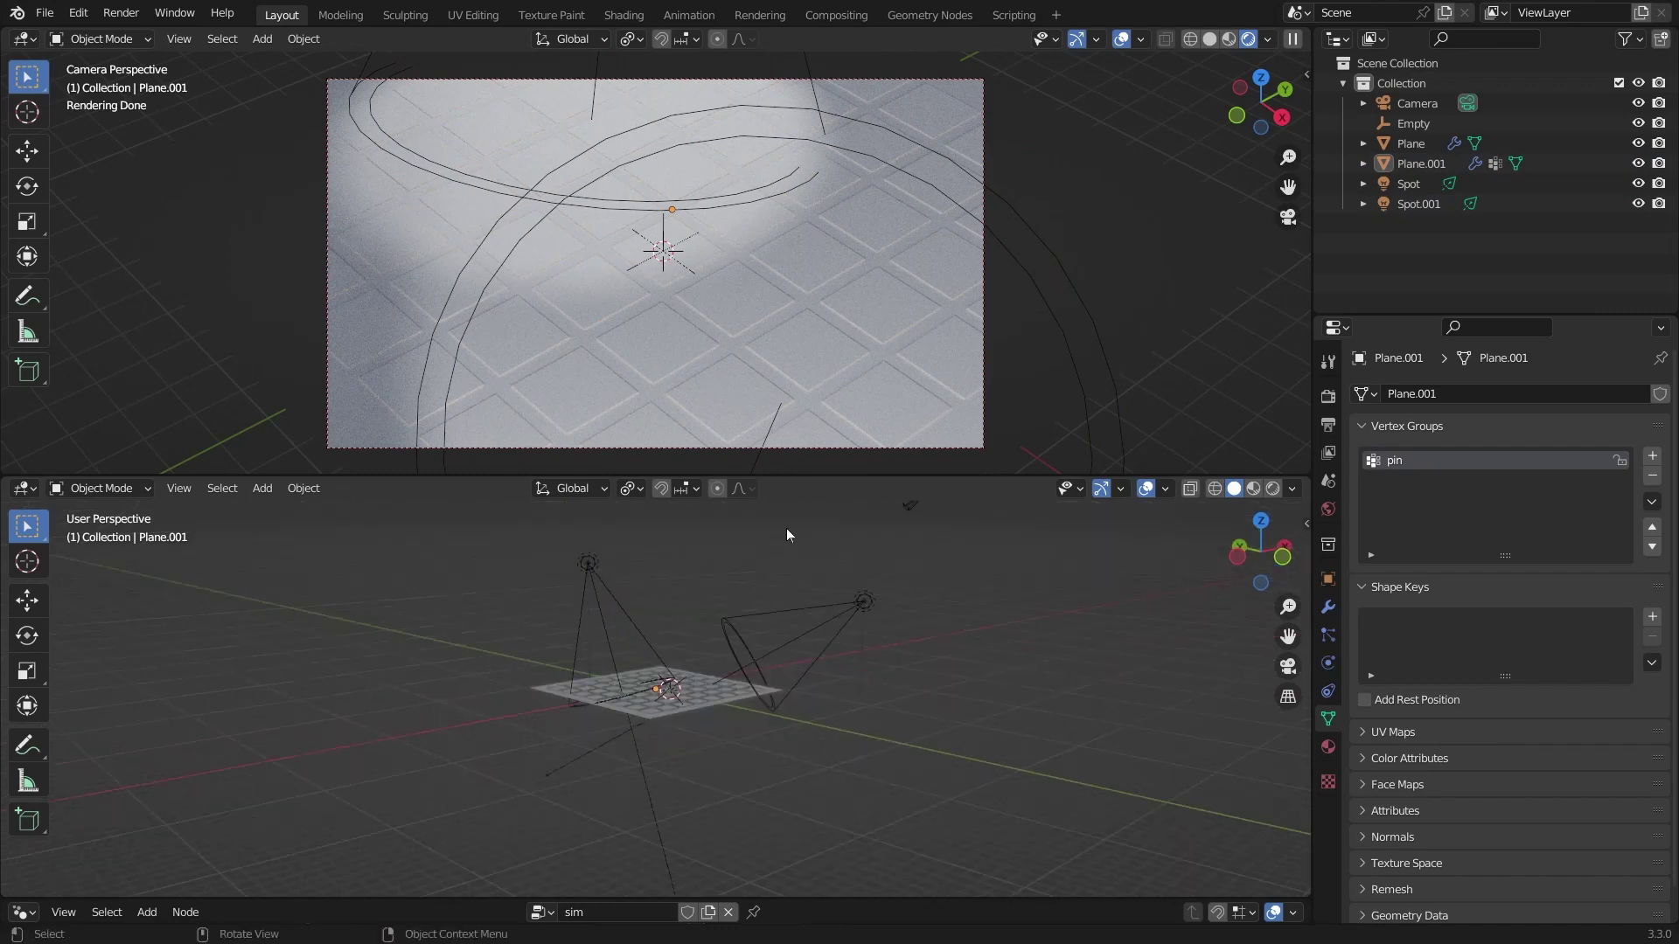
left_click(1122, 39)
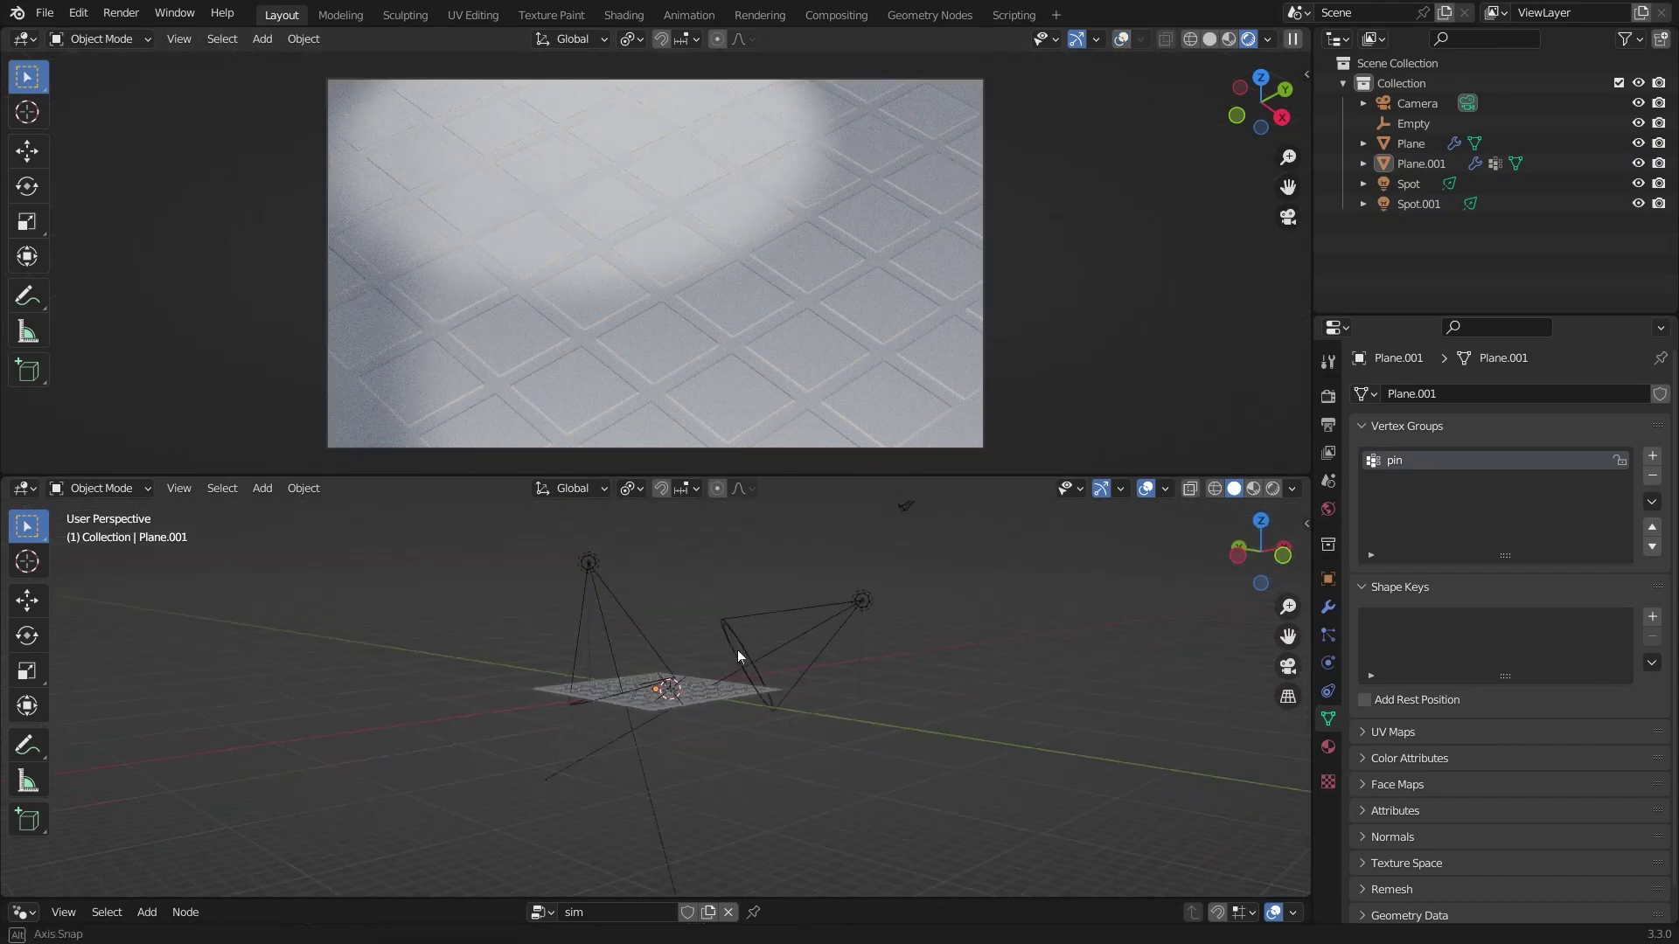
middle_click_drag(737, 649, 691, 612, "ctrl")
key("ctrl+s")
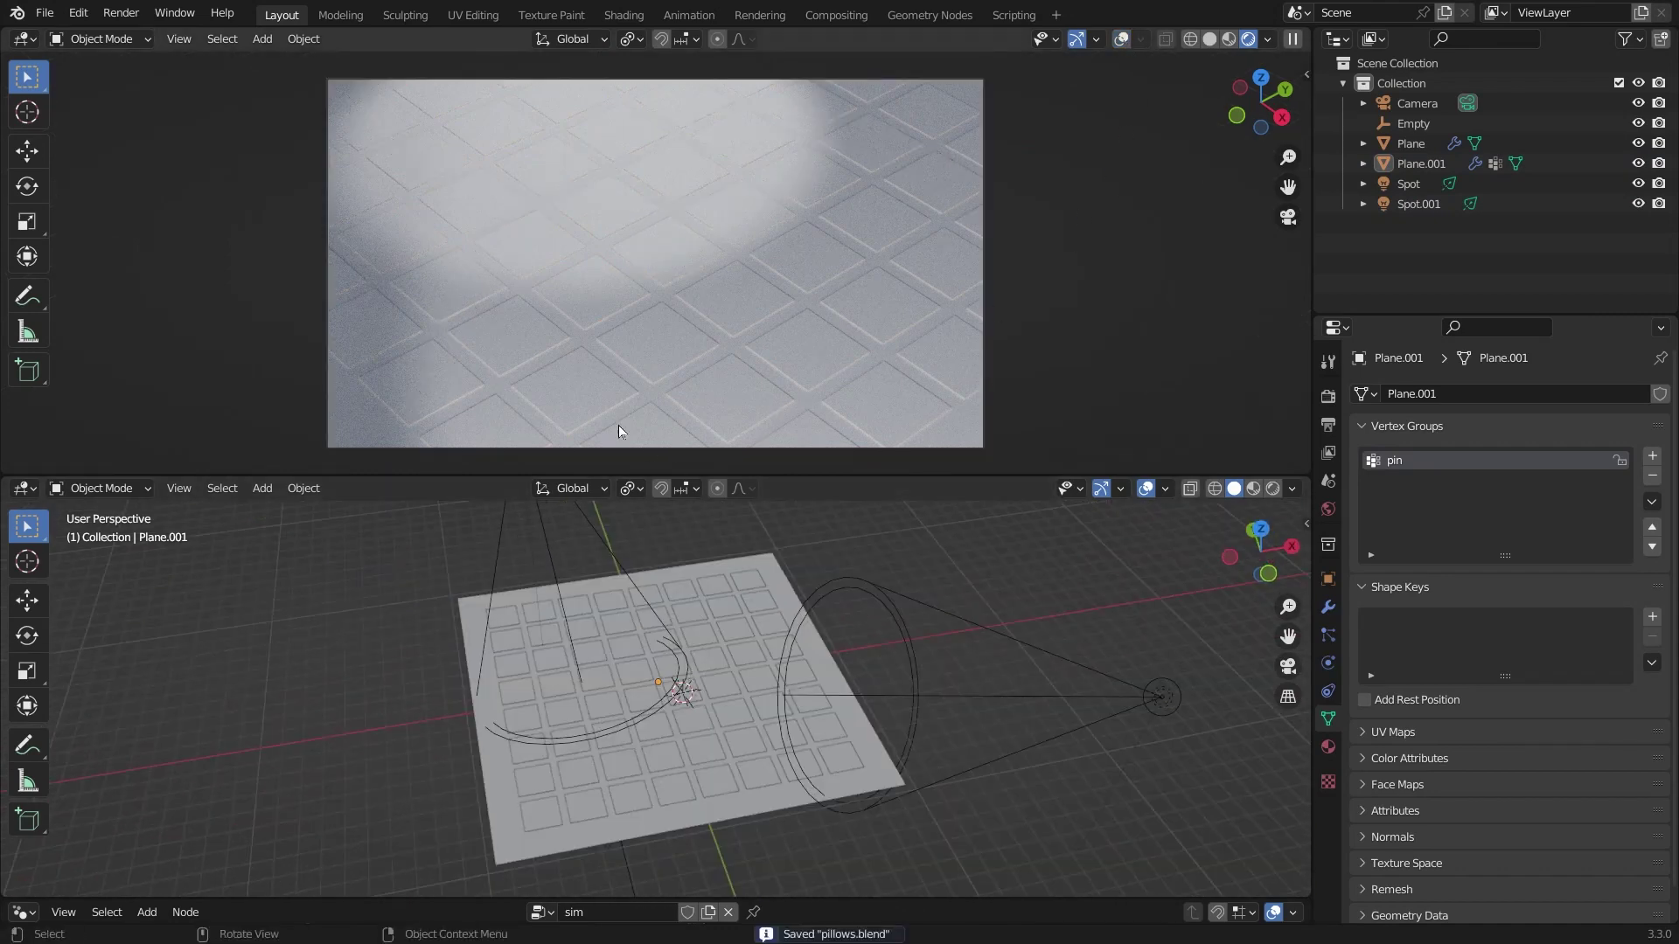
Step: Enable the BlenderKit add-on in the add-on preferences
left_click(80, 12)
left_click(113, 300)
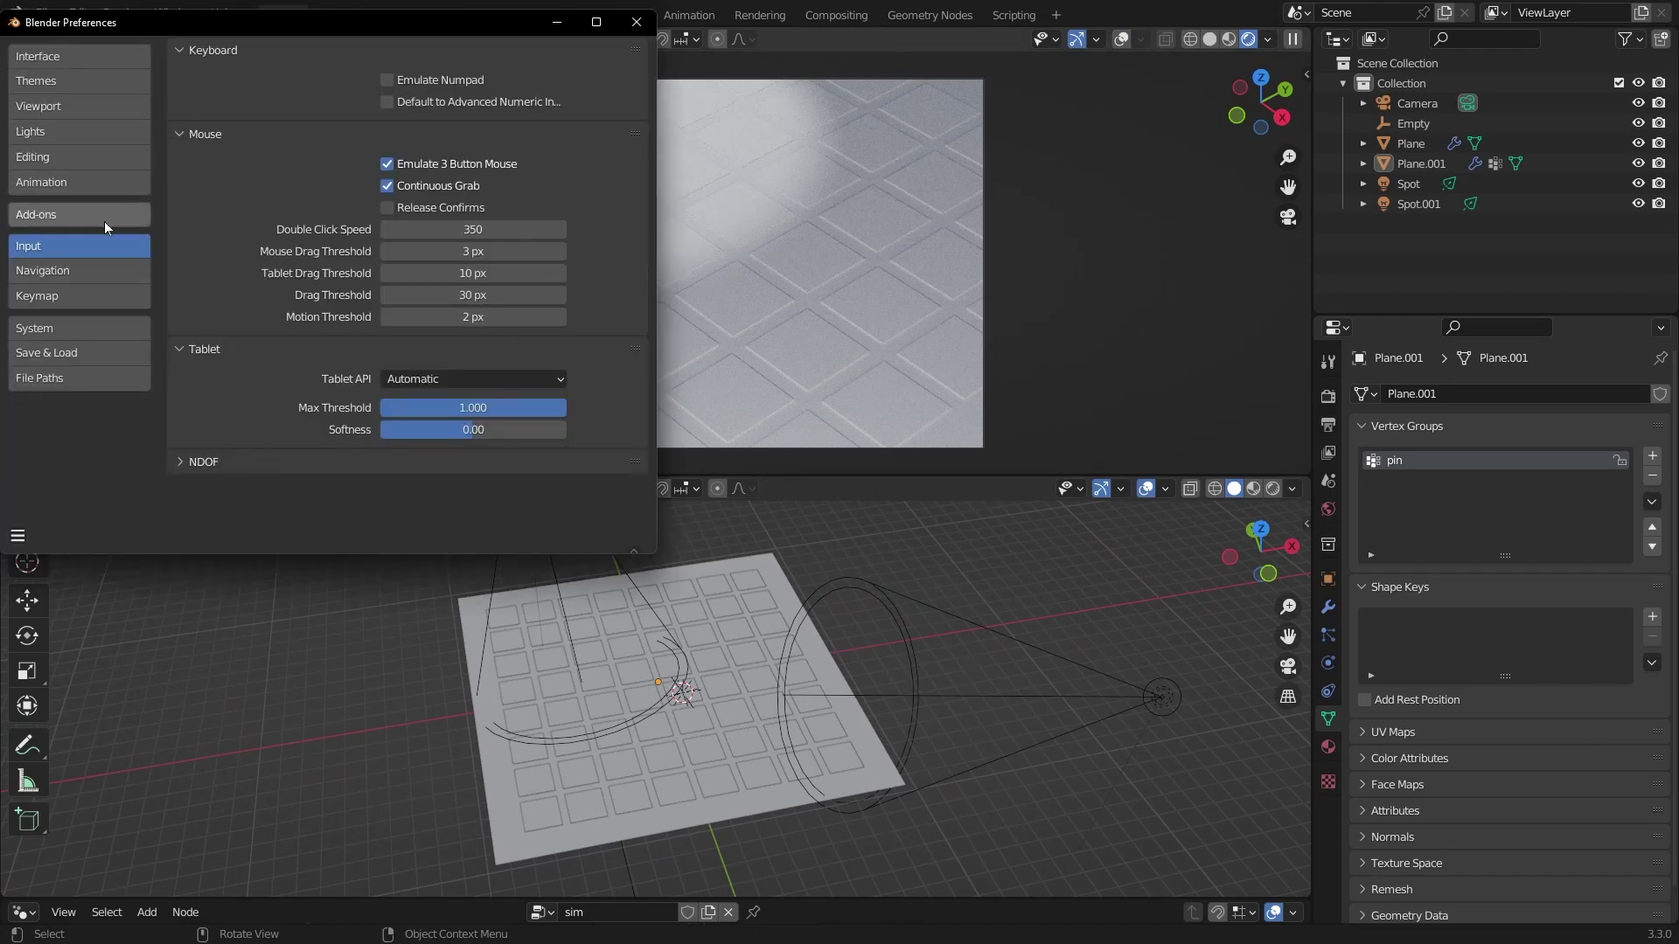
left_click(79, 214)
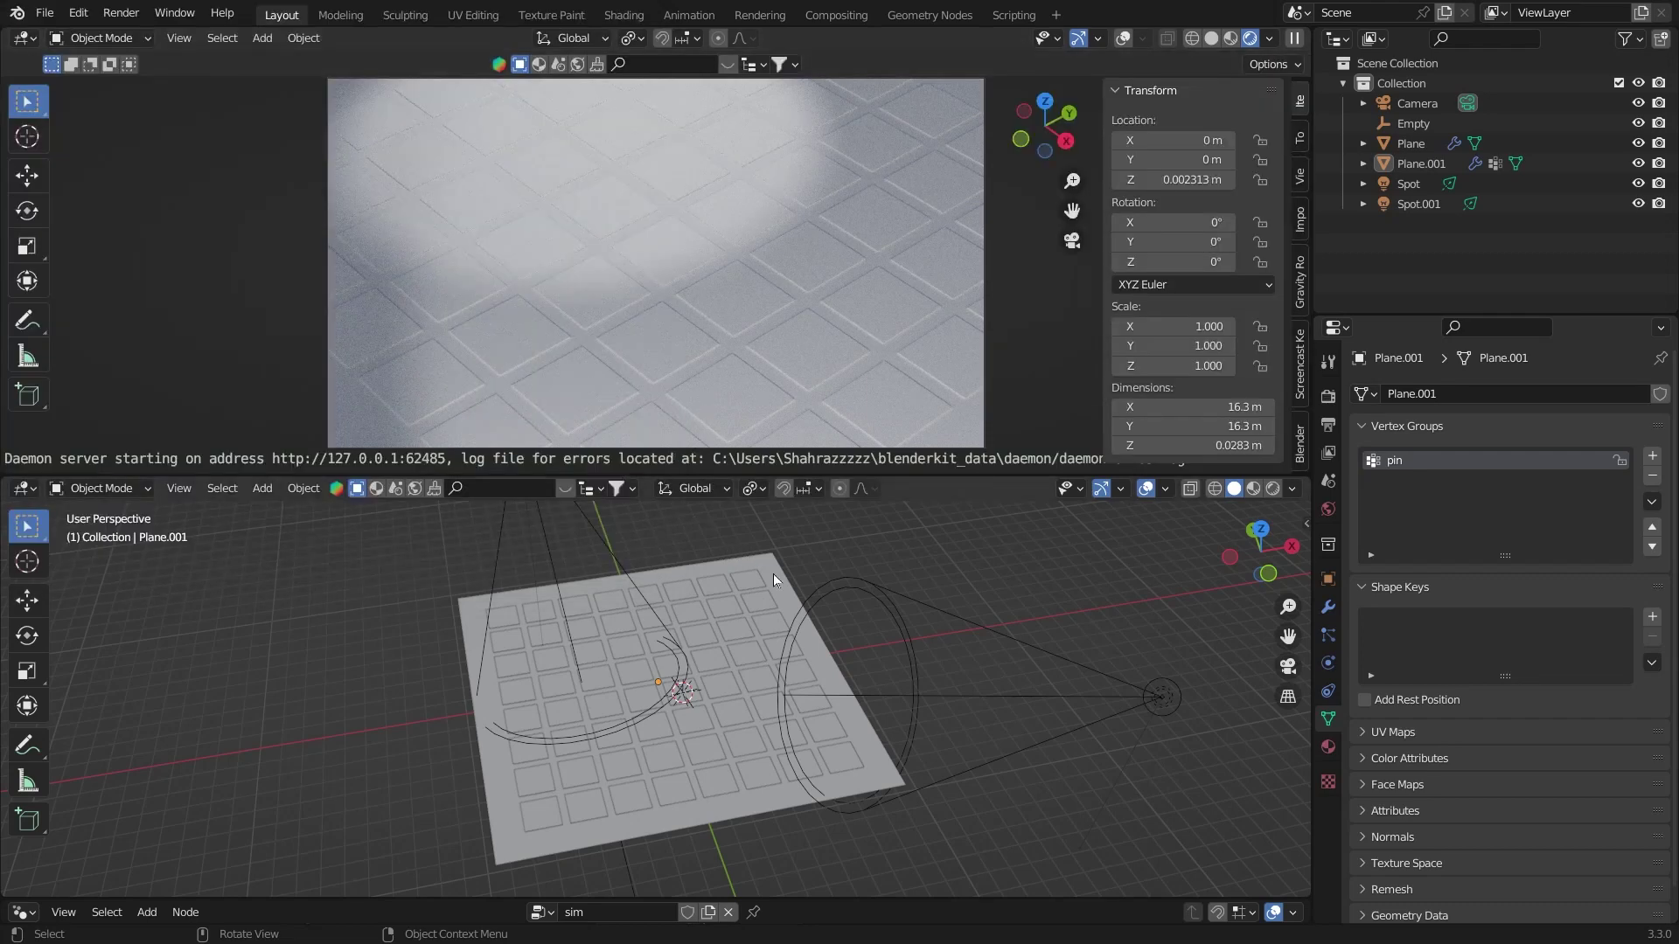
Step: Search BlenderKit's materials for "fabric" and pick the navy knitted fabric for the base plane and the red-and-blue checked one for the squares
scroll(779, 579, "down", 5)
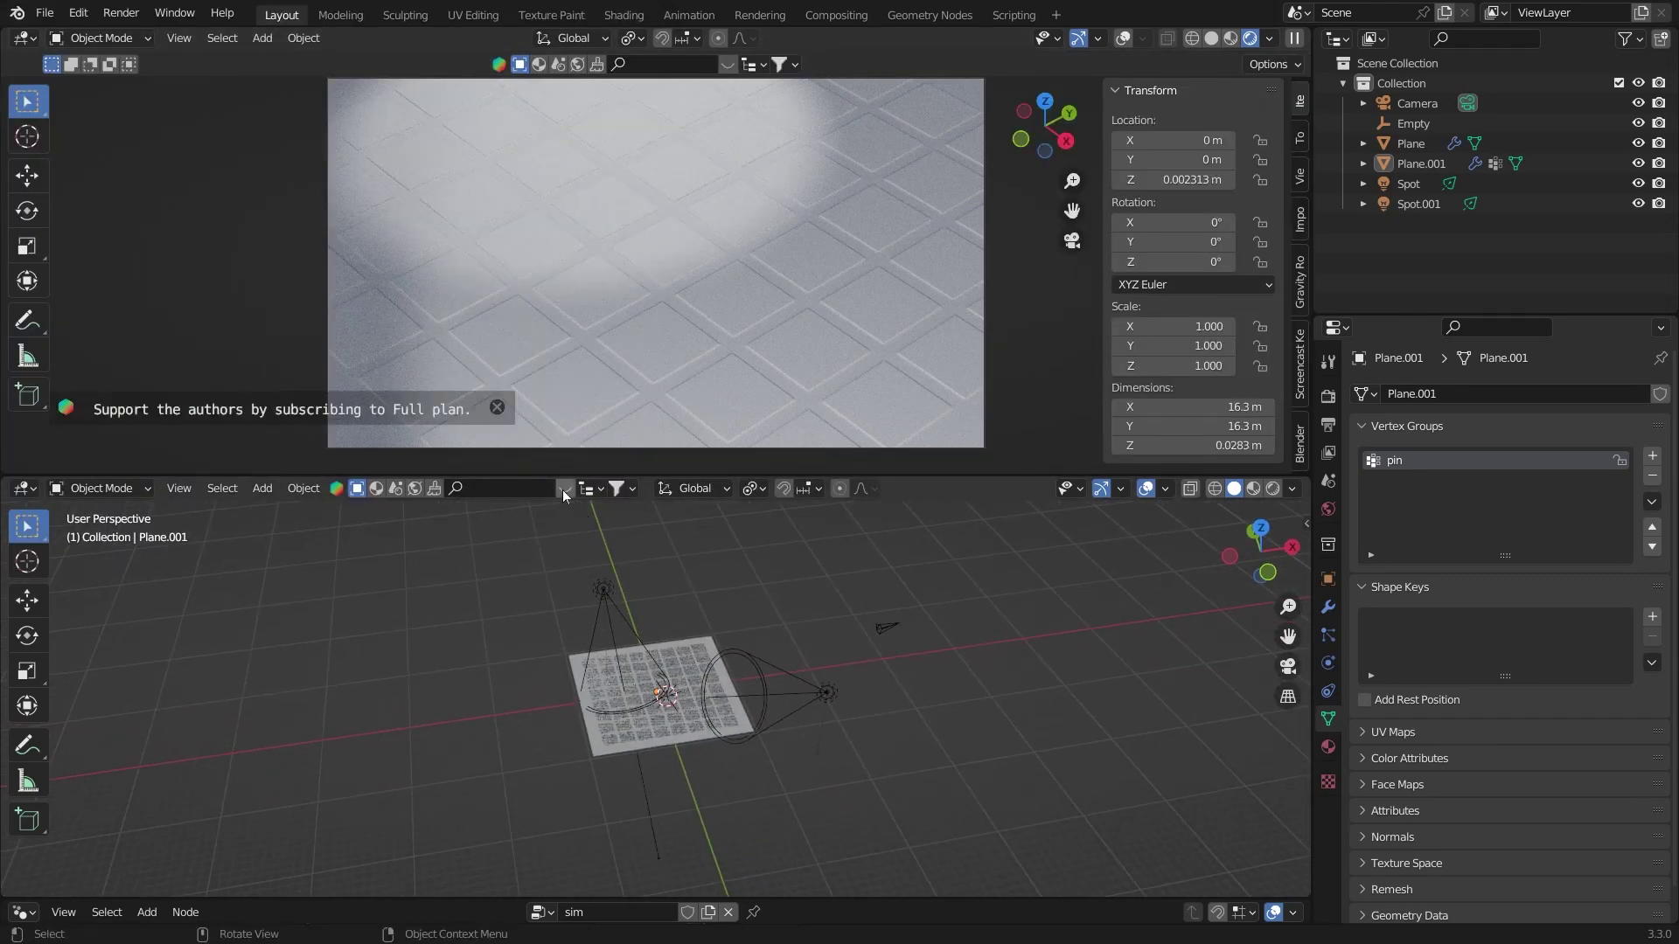
key("n")
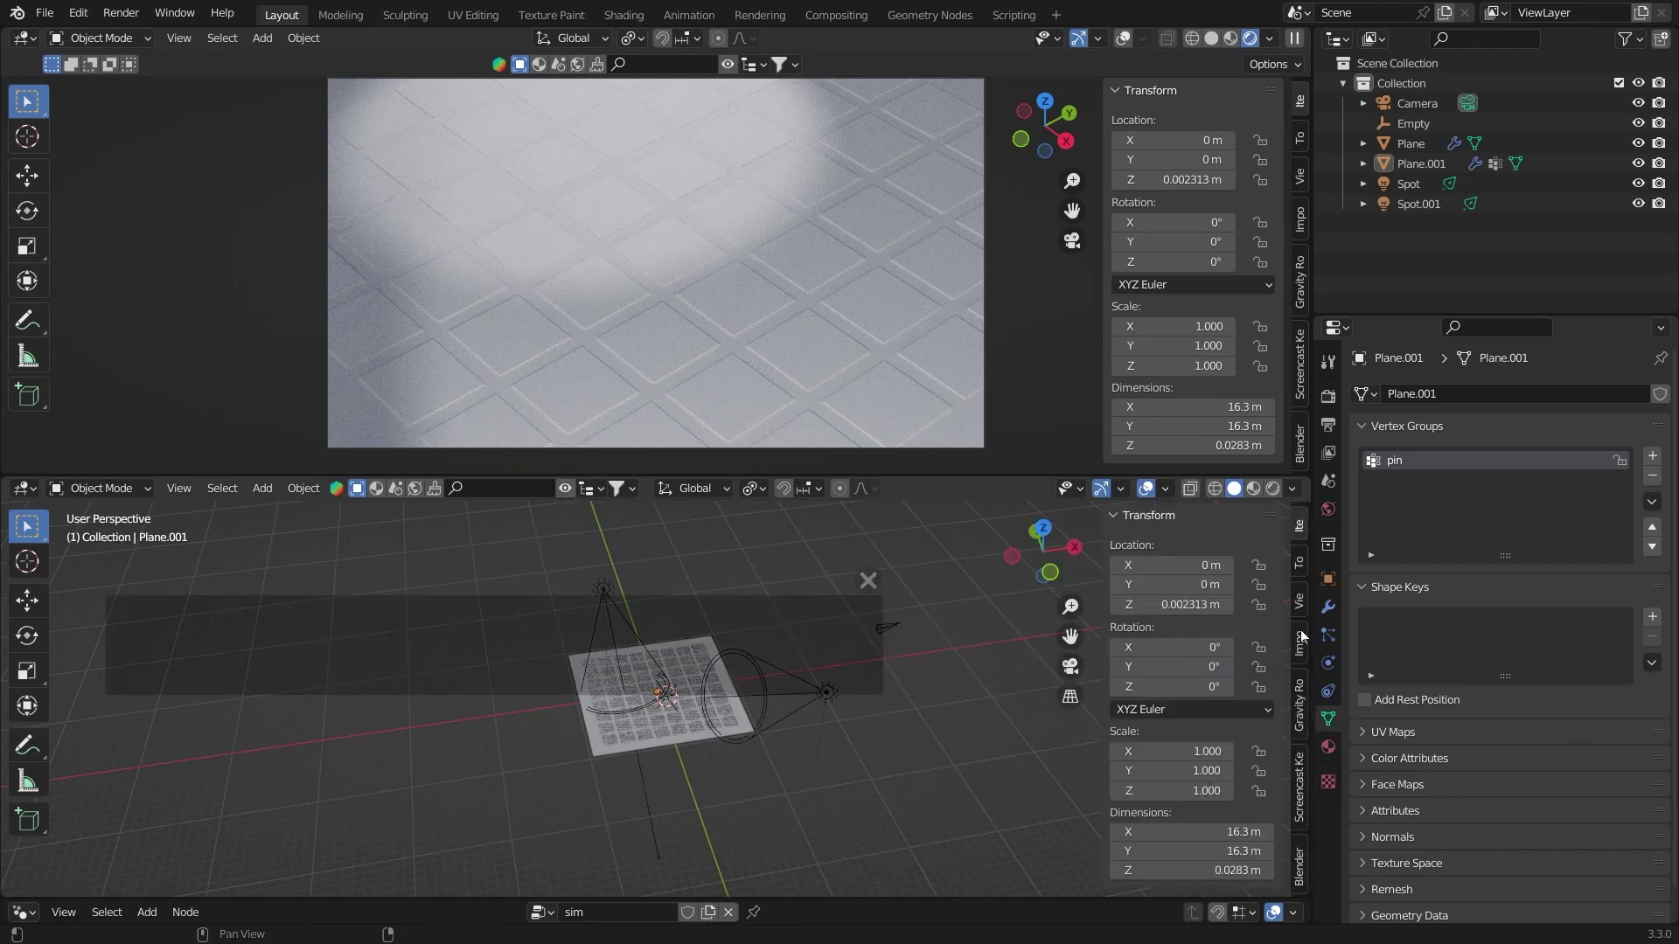
left_click(1300, 843)
left_click(1168, 731)
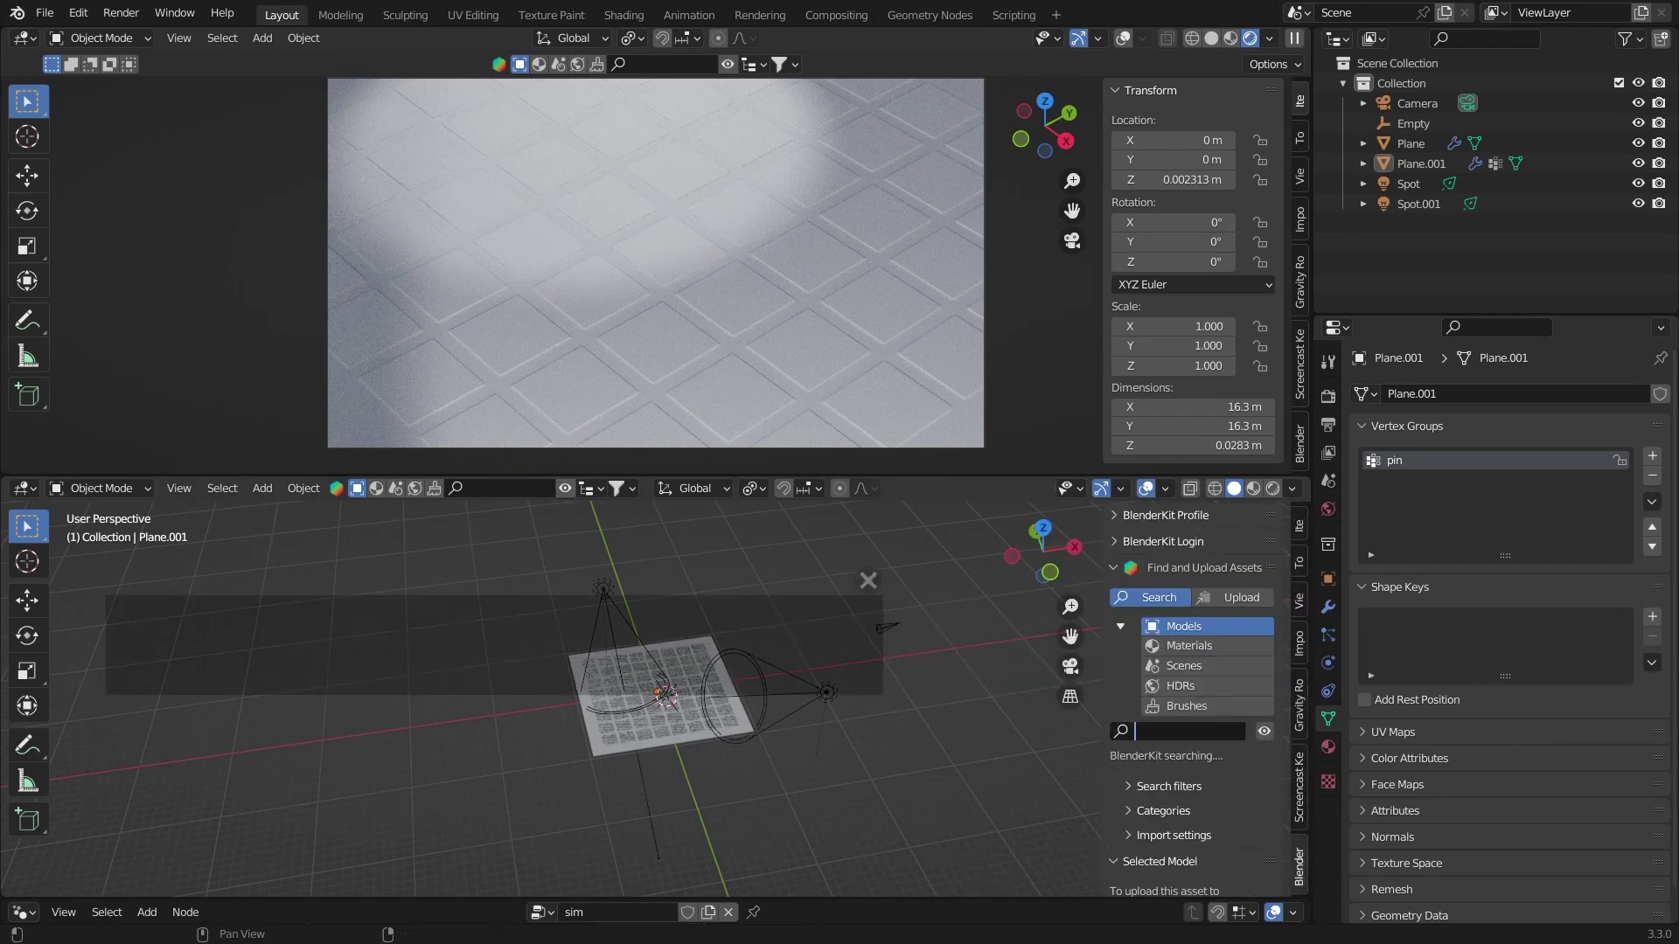
left_click(1186, 645)
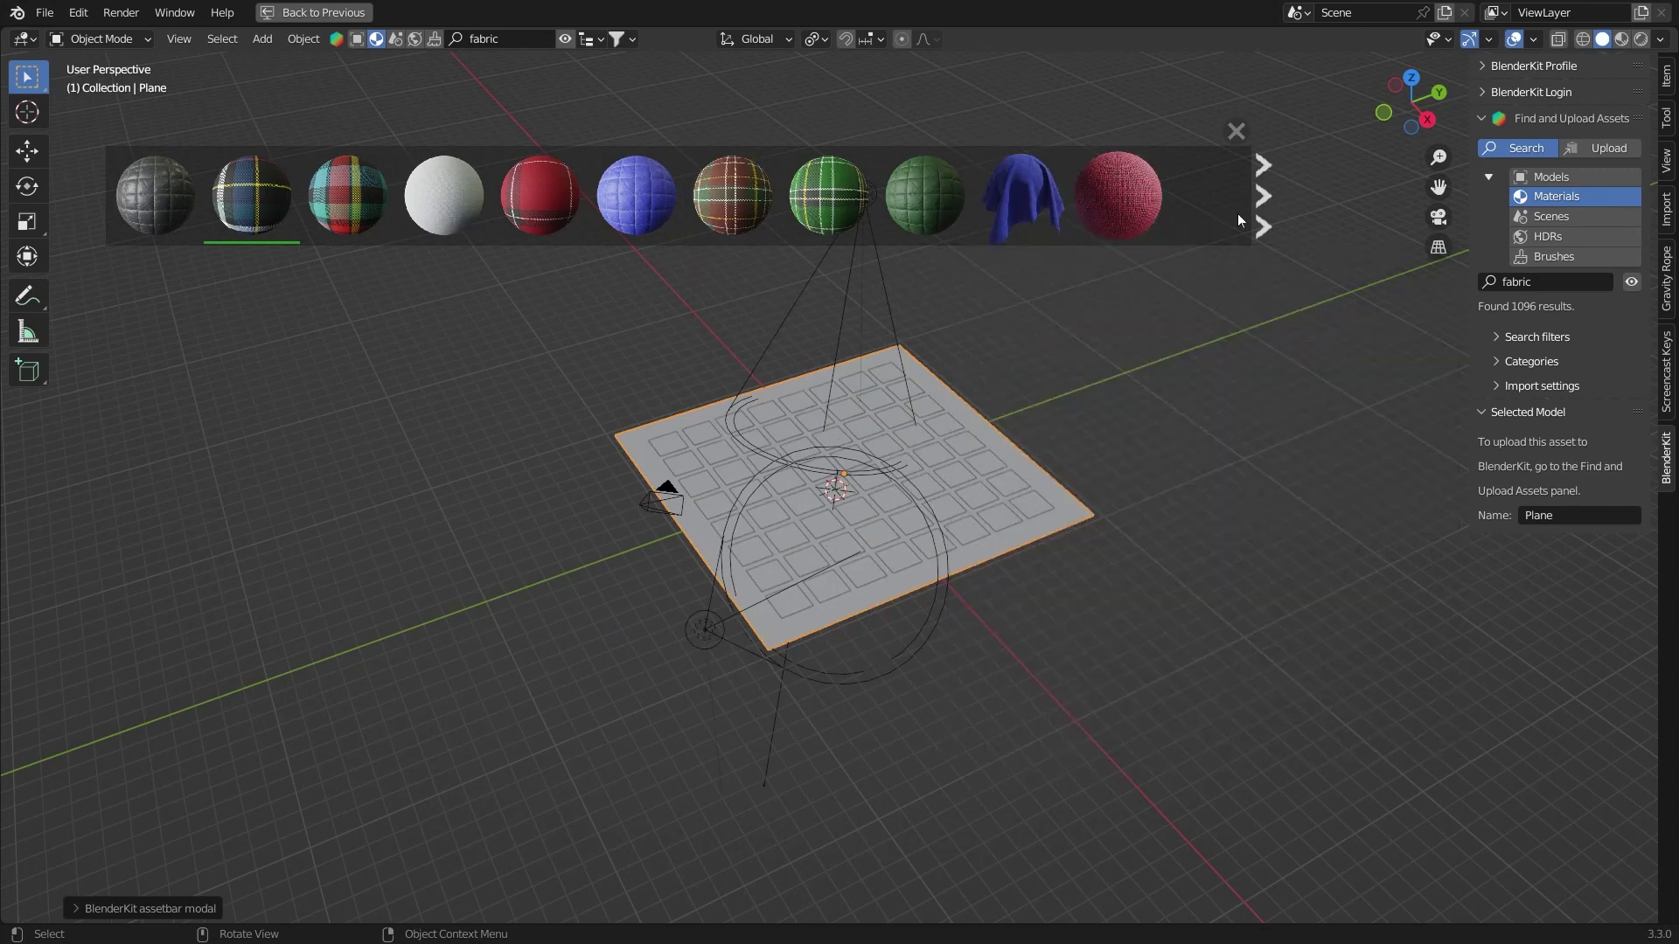
left_click(1263, 196)
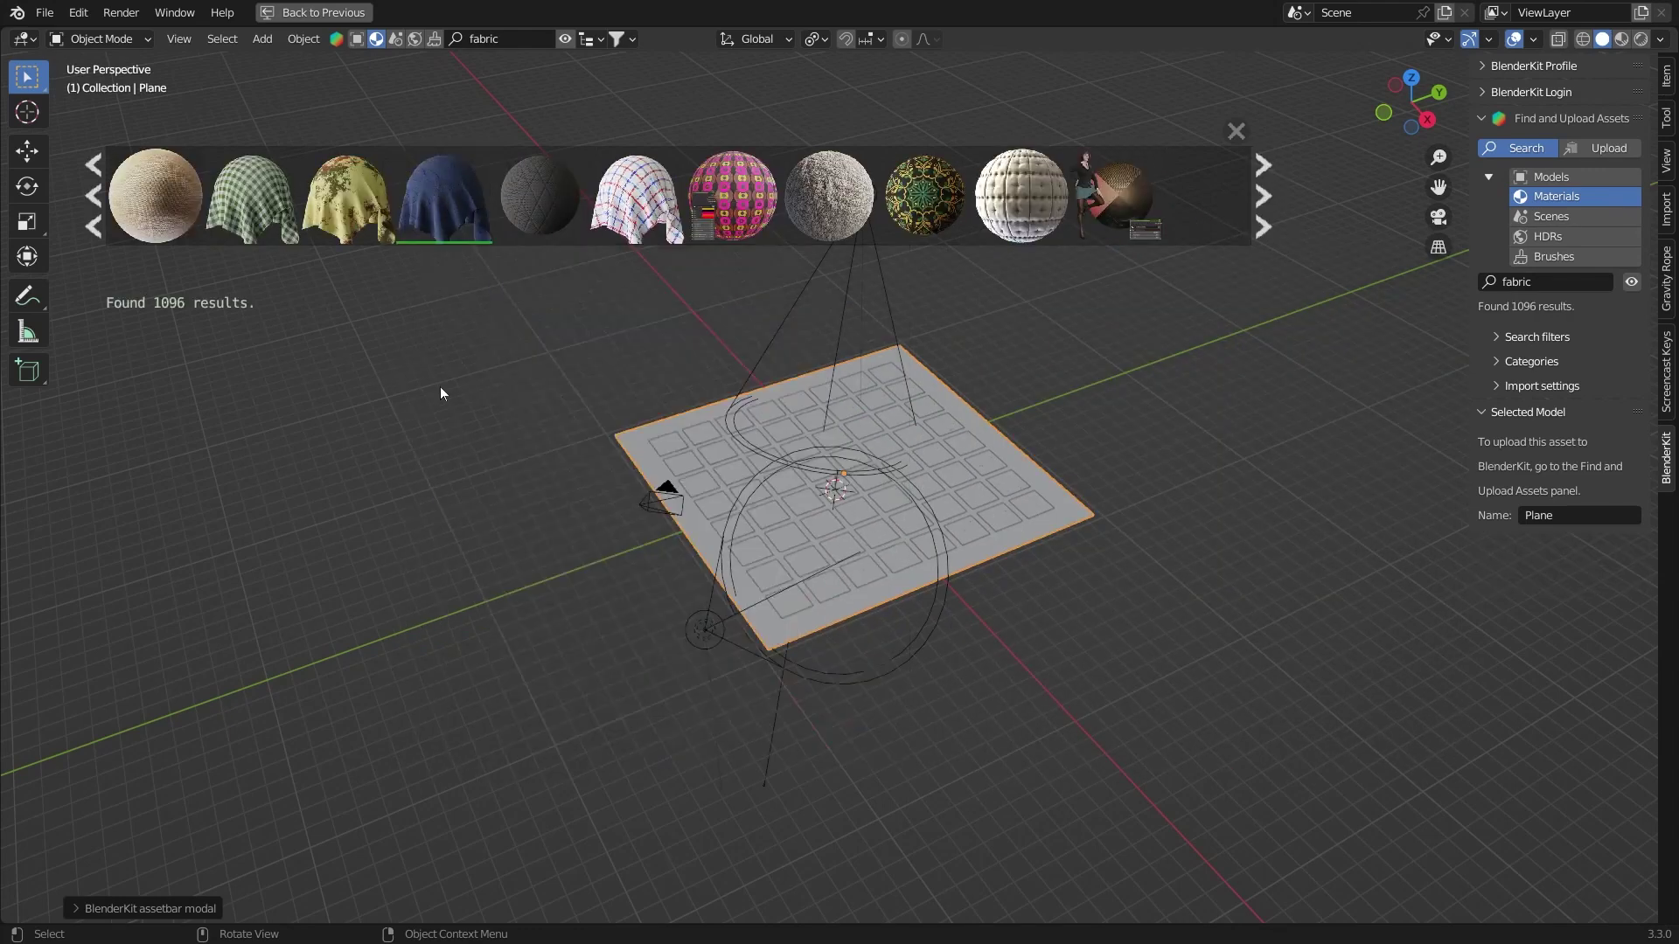
mouse_move(646, 204)
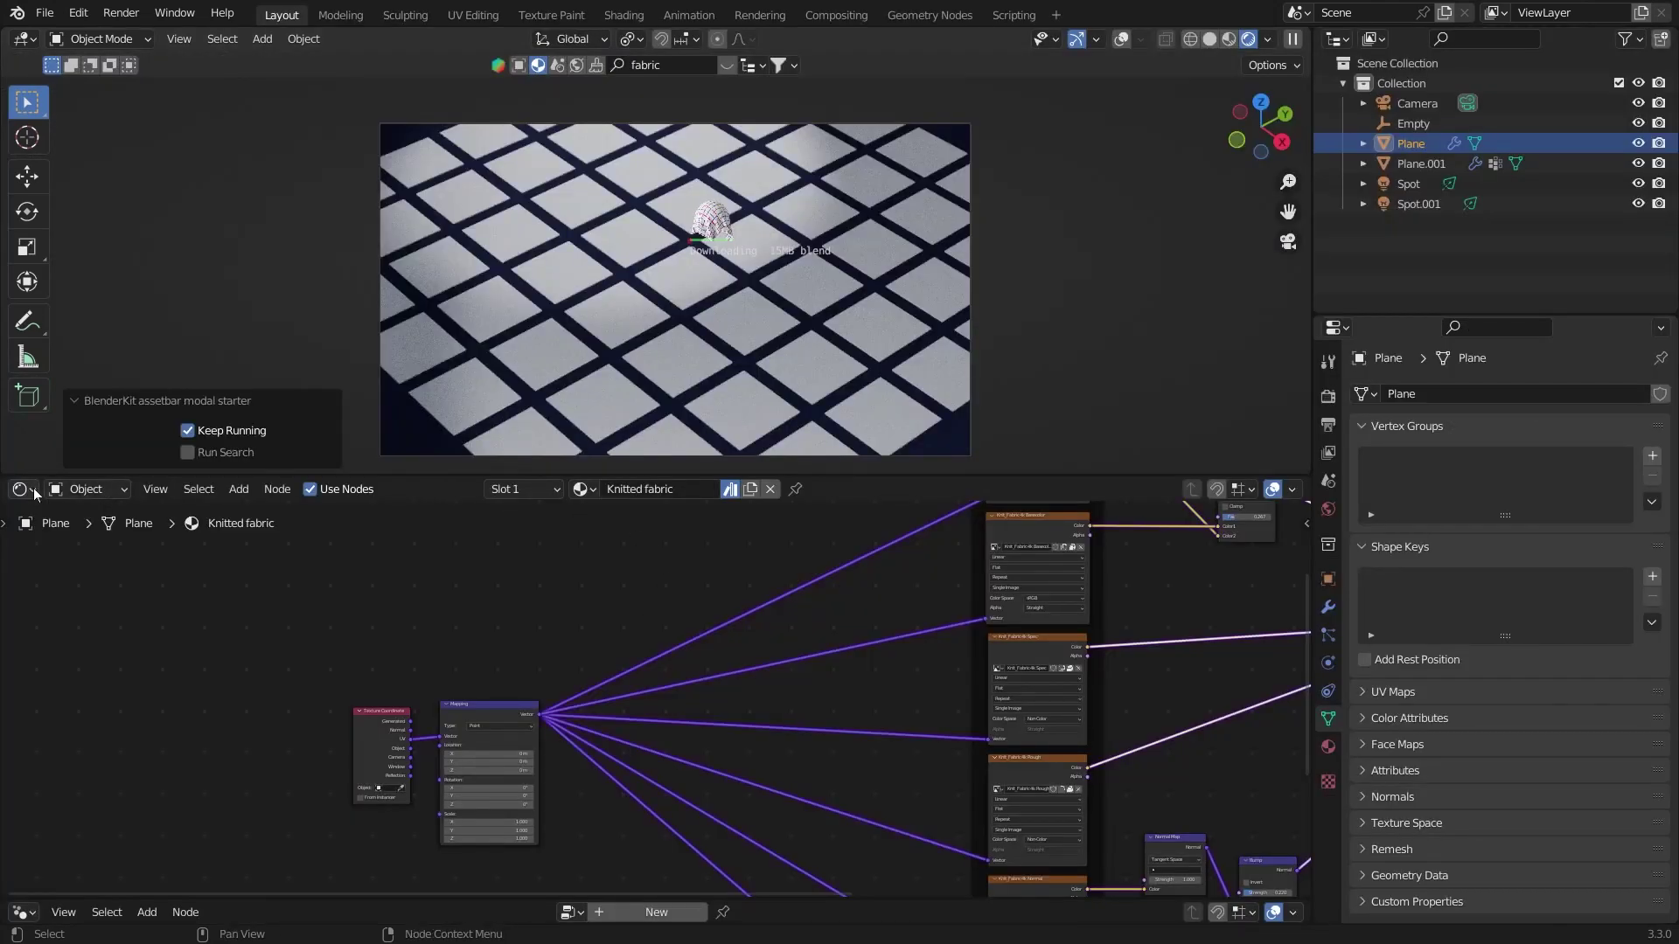
Step: Open the squares' geometry nodes and assign Fabric.001 in the Set Material node
left_click(22, 490)
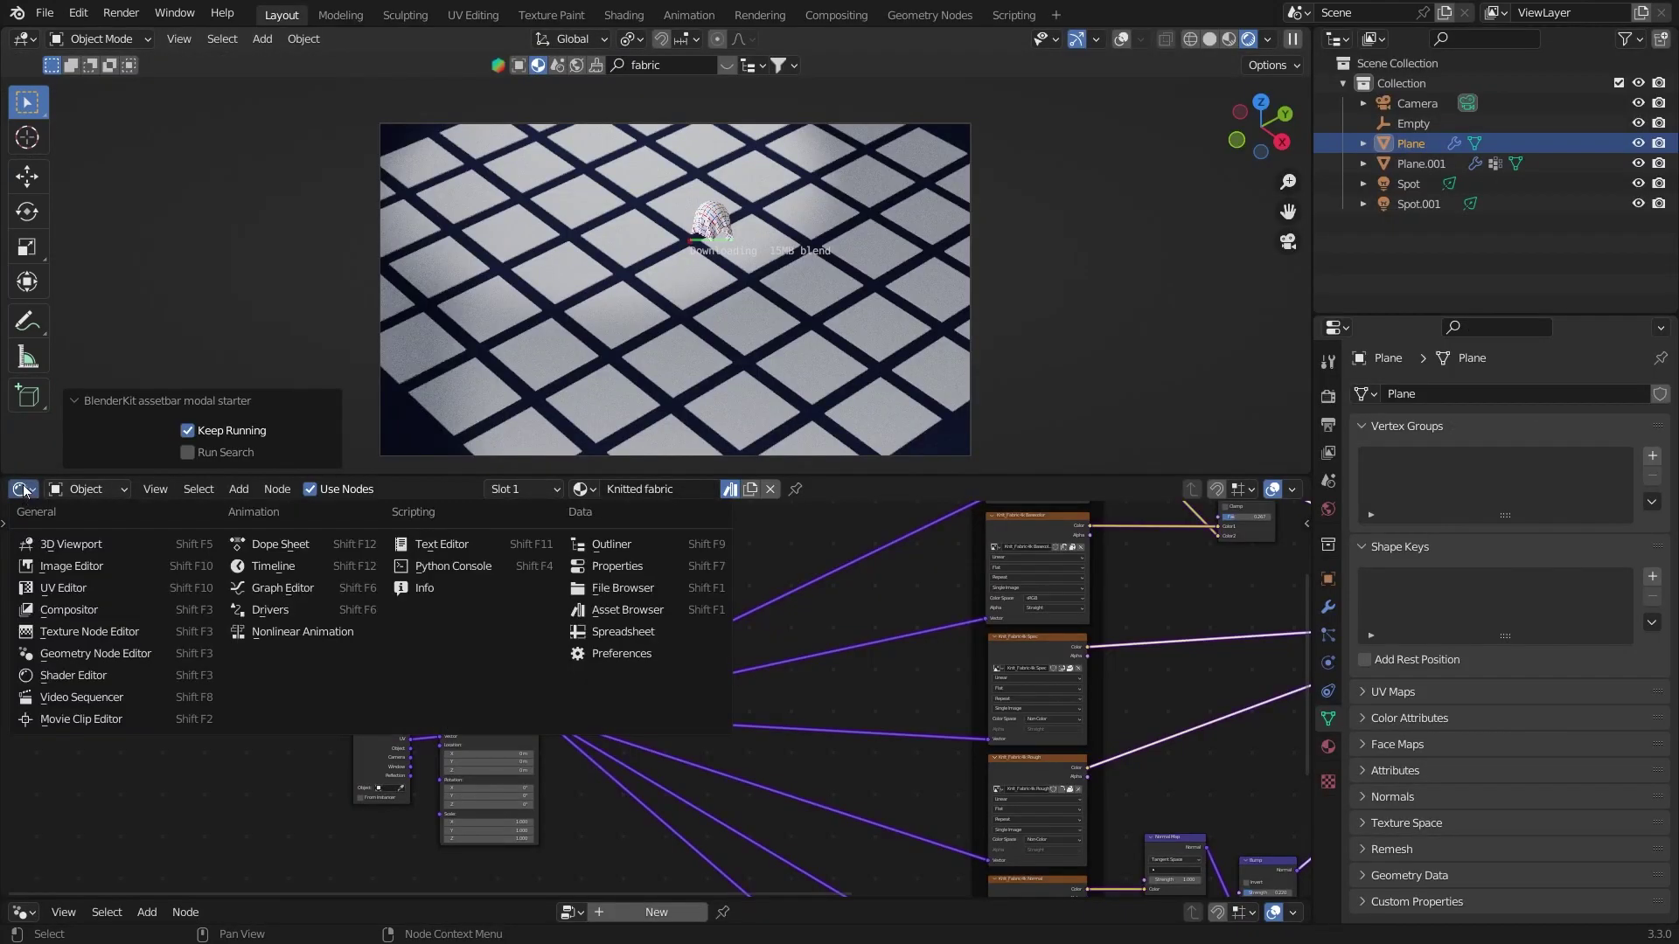
left_click(95, 653)
left_click(759, 315)
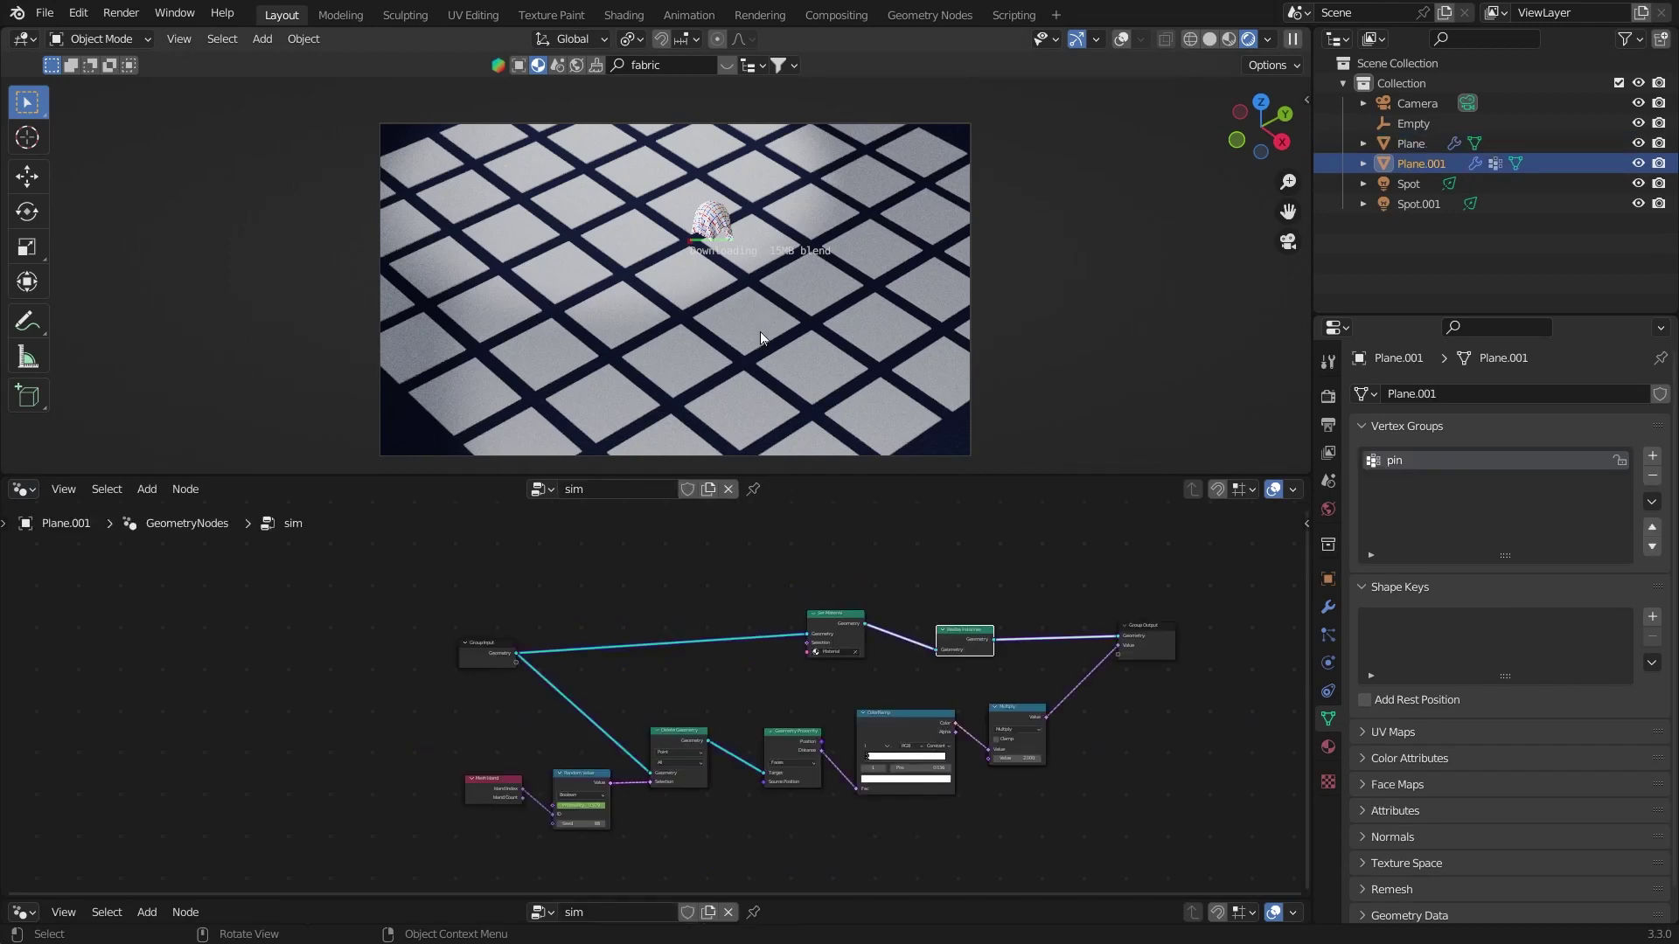
scroll(752, 599, "up", 5)
middle_click_drag(820, 562, 699, 623)
middle_click_drag(699, 624, 786, 623, "ctrl")
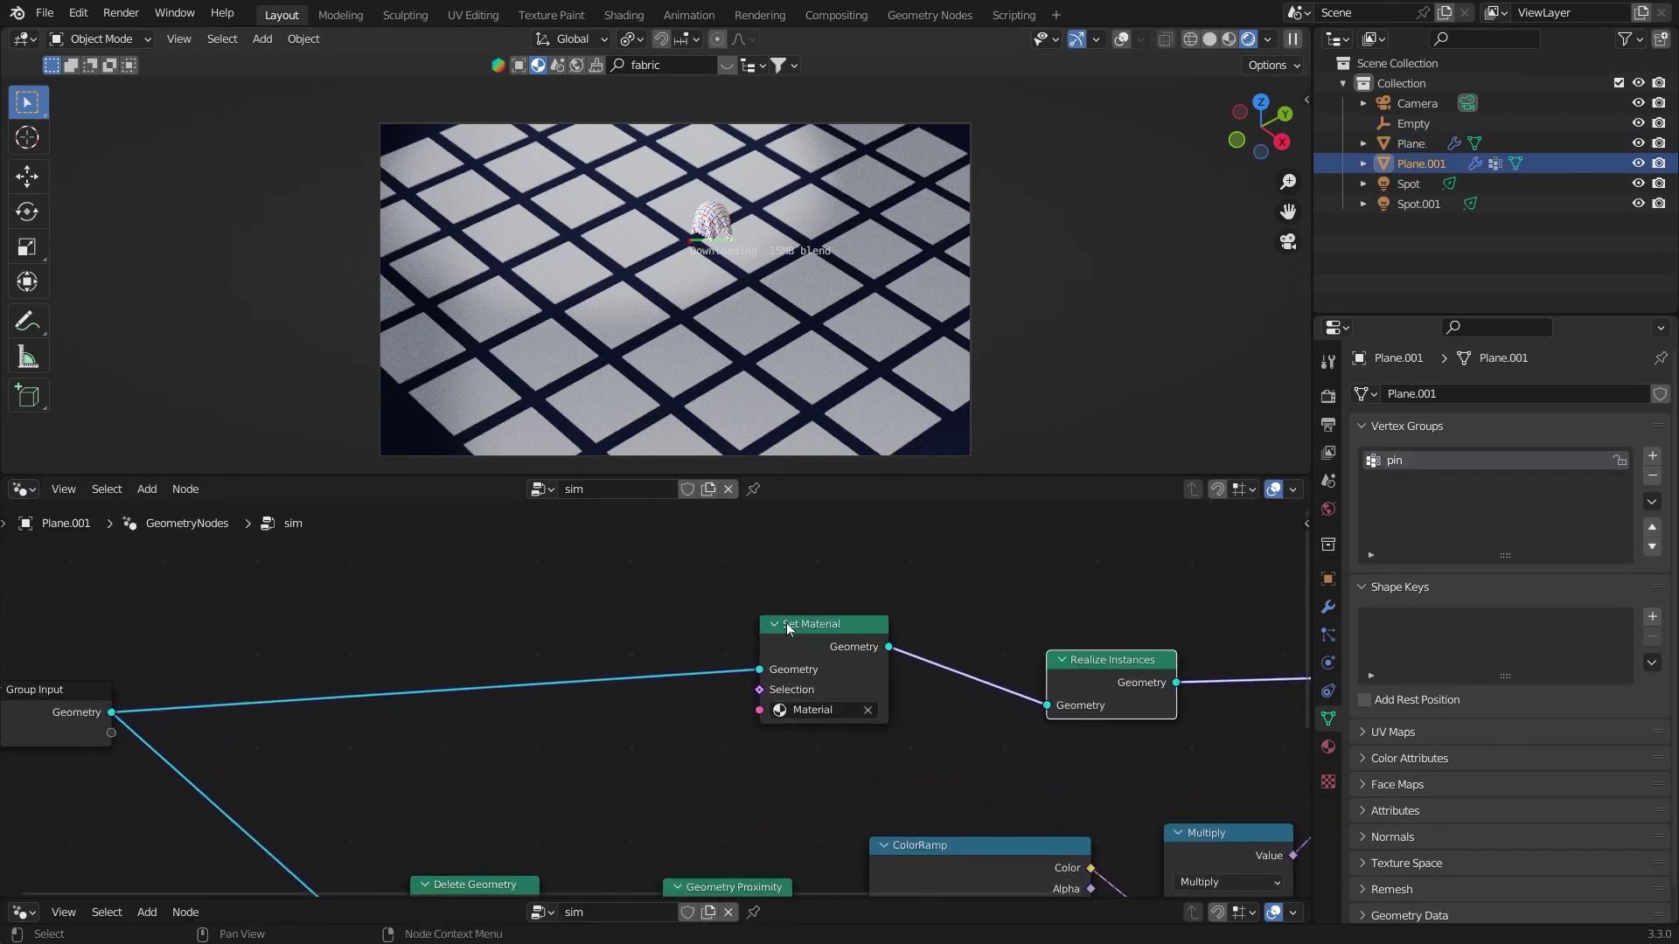
left_click_drag(786, 622, 770, 623)
left_click(791, 690)
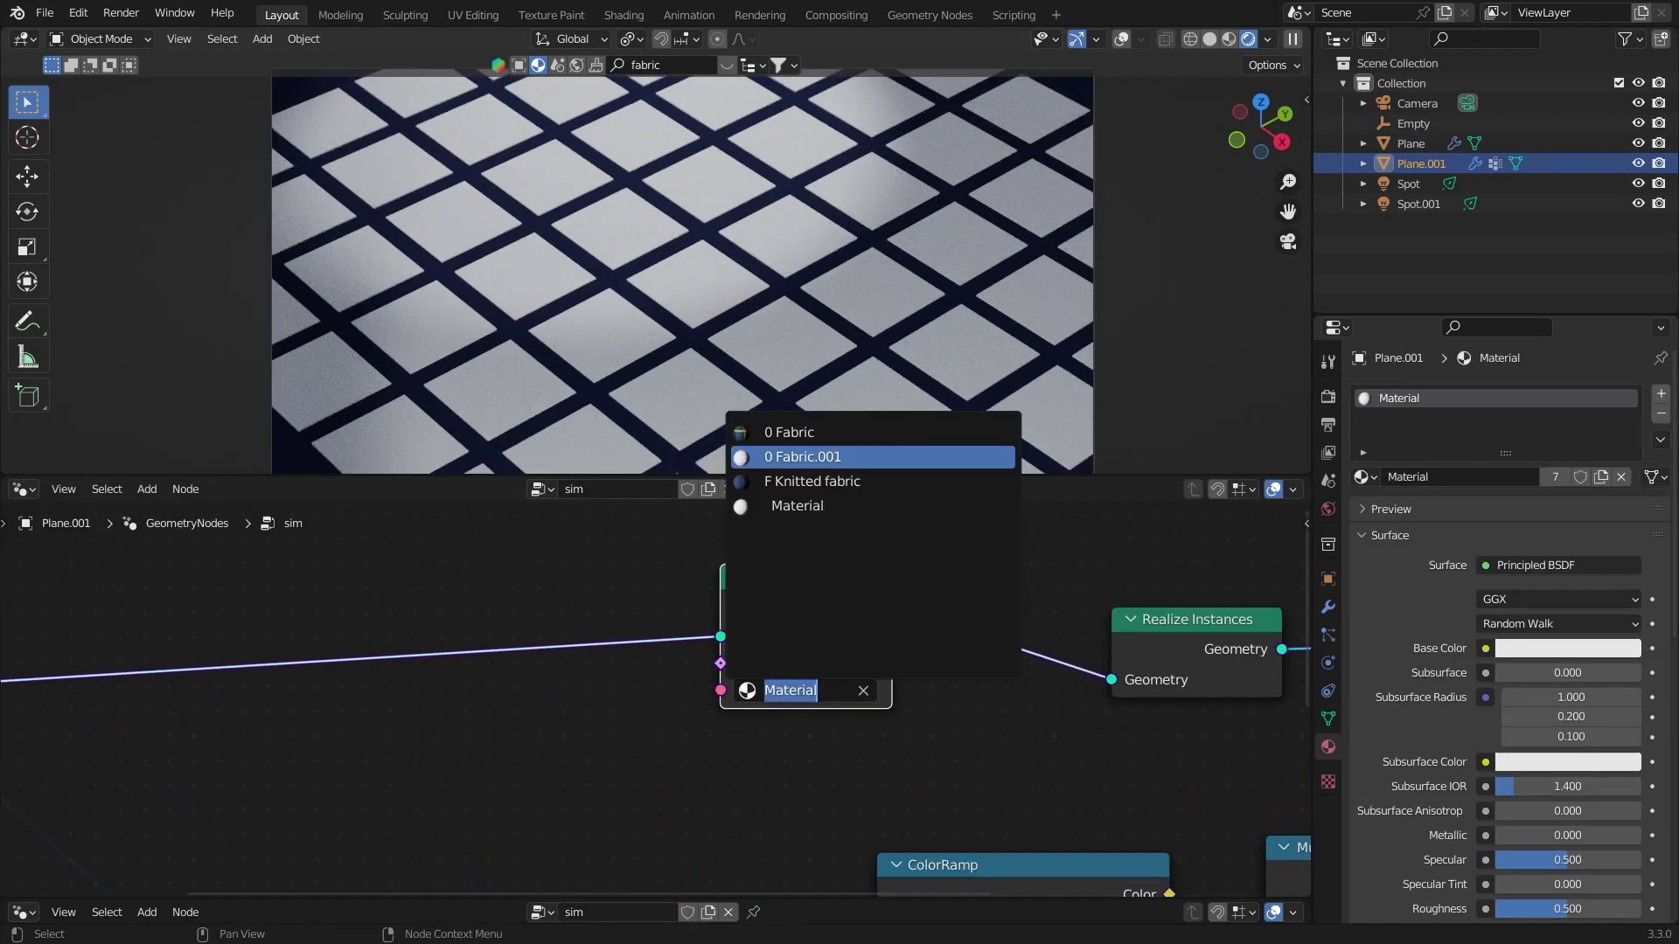
key("Return")
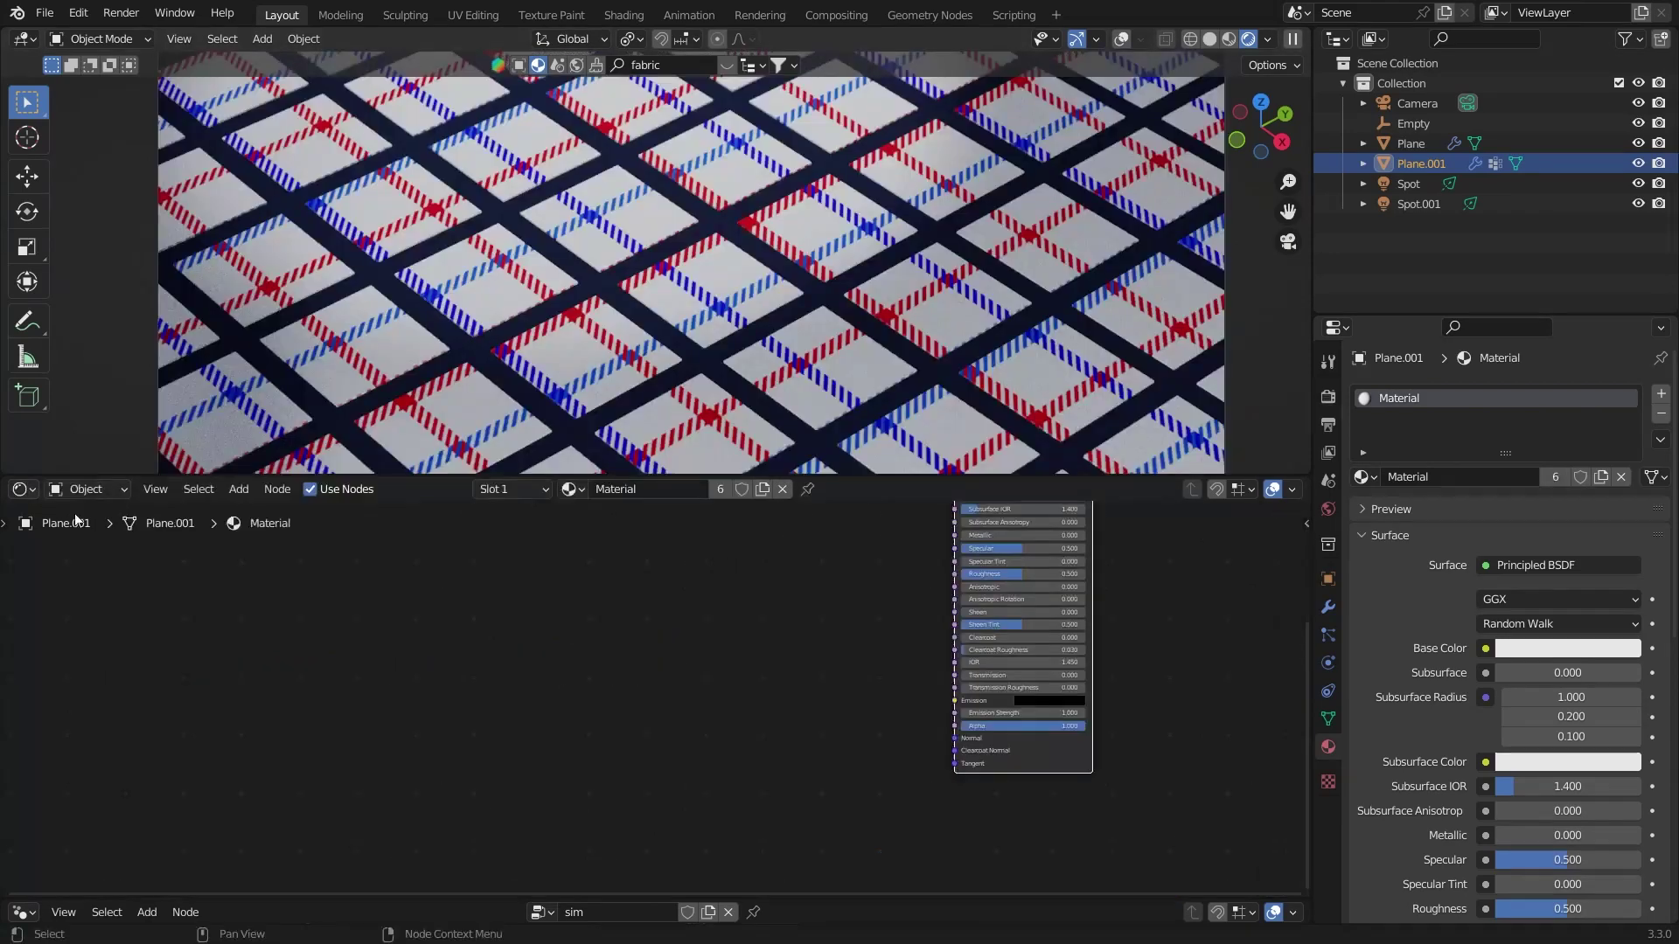
Step: Replace the material in the squares object's slot with Fabric.001 in the Shader Editor
key("Home")
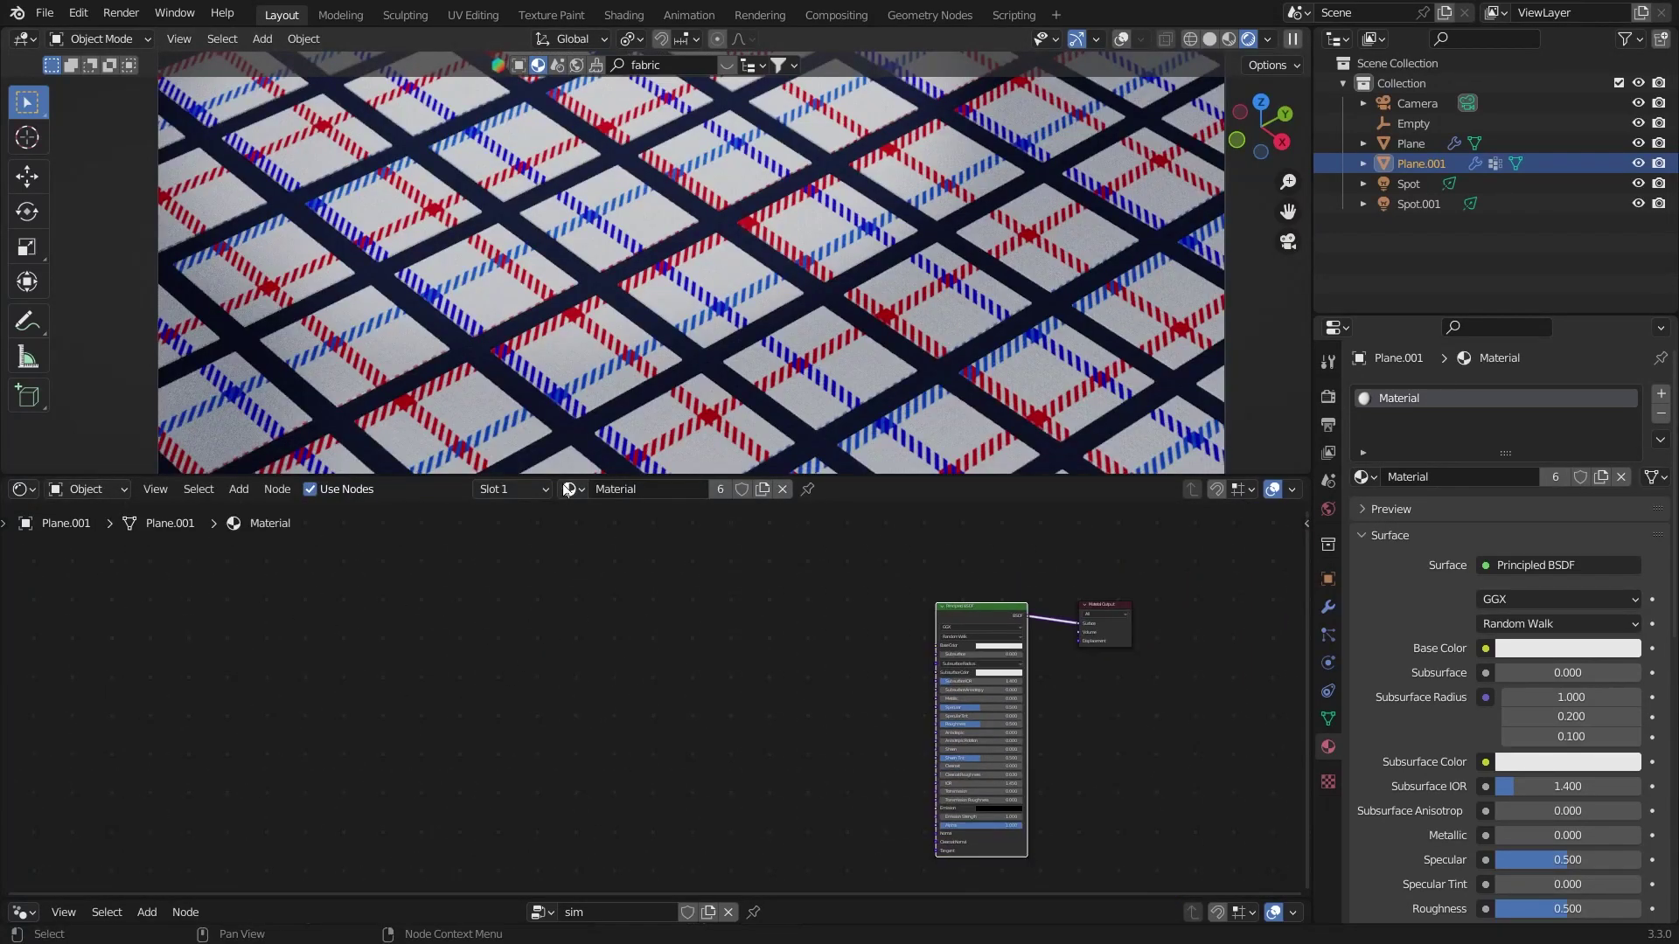
left_click(569, 489)
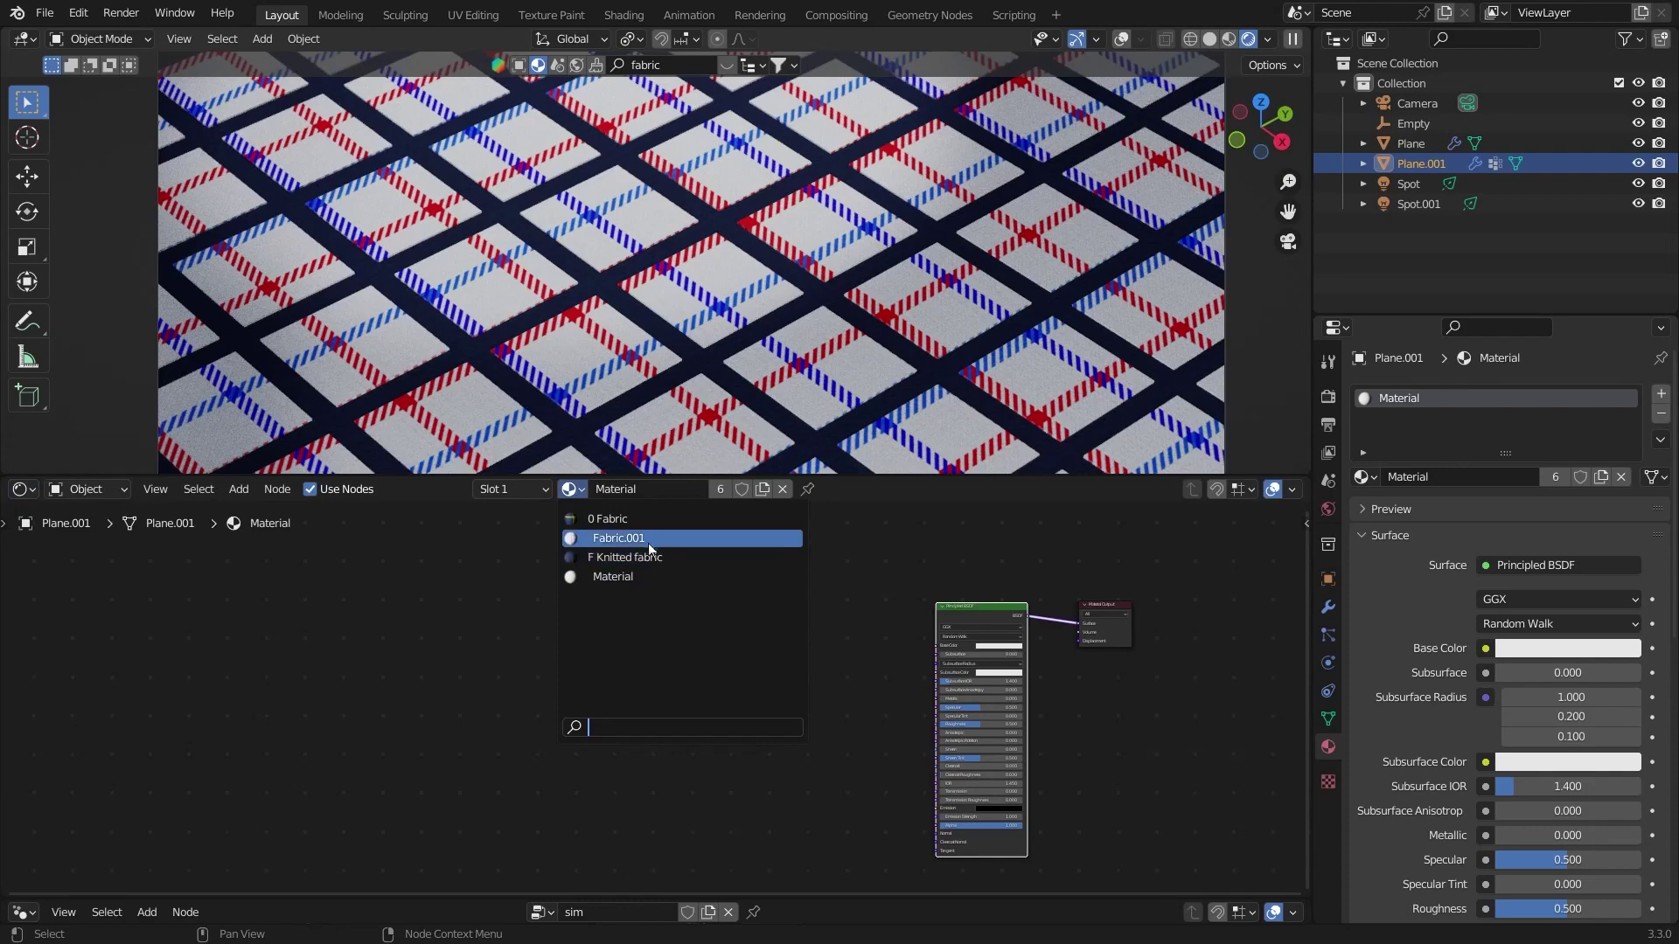
key("Return")
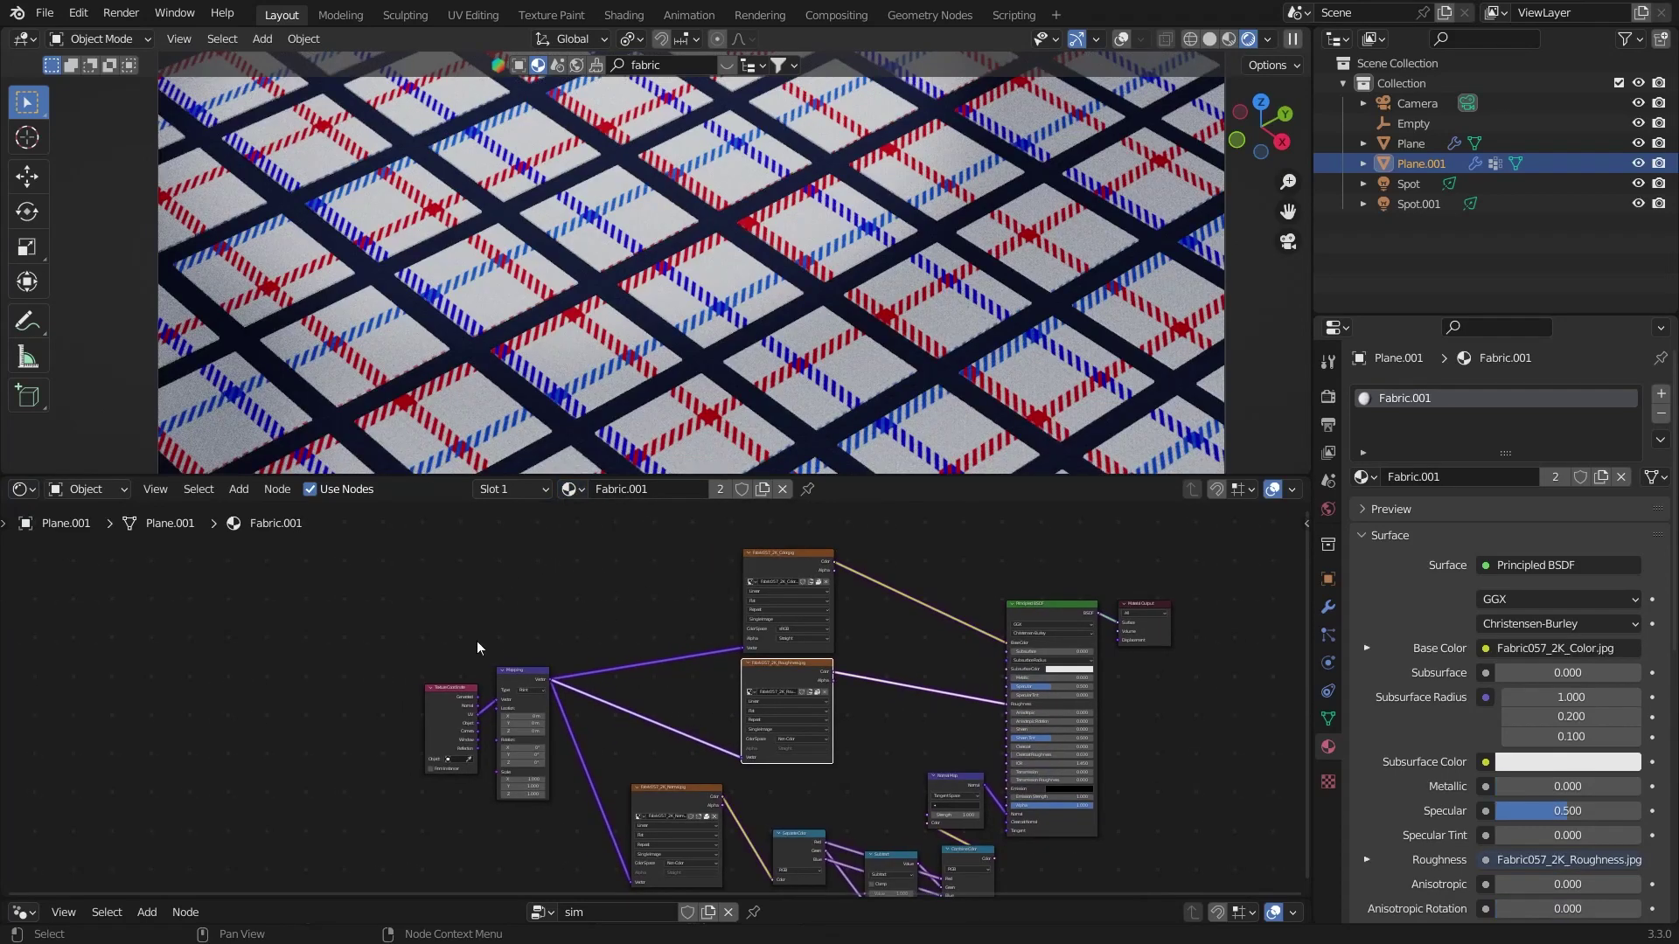
Step: Set the Mapping node's X, Y and Z scale to 5 in the Fabric.001 material and save the file
middle_click_drag(476, 642, 669, 580)
scroll(711, 741, "up", 8)
left_click_drag(763, 732, 775, 766)
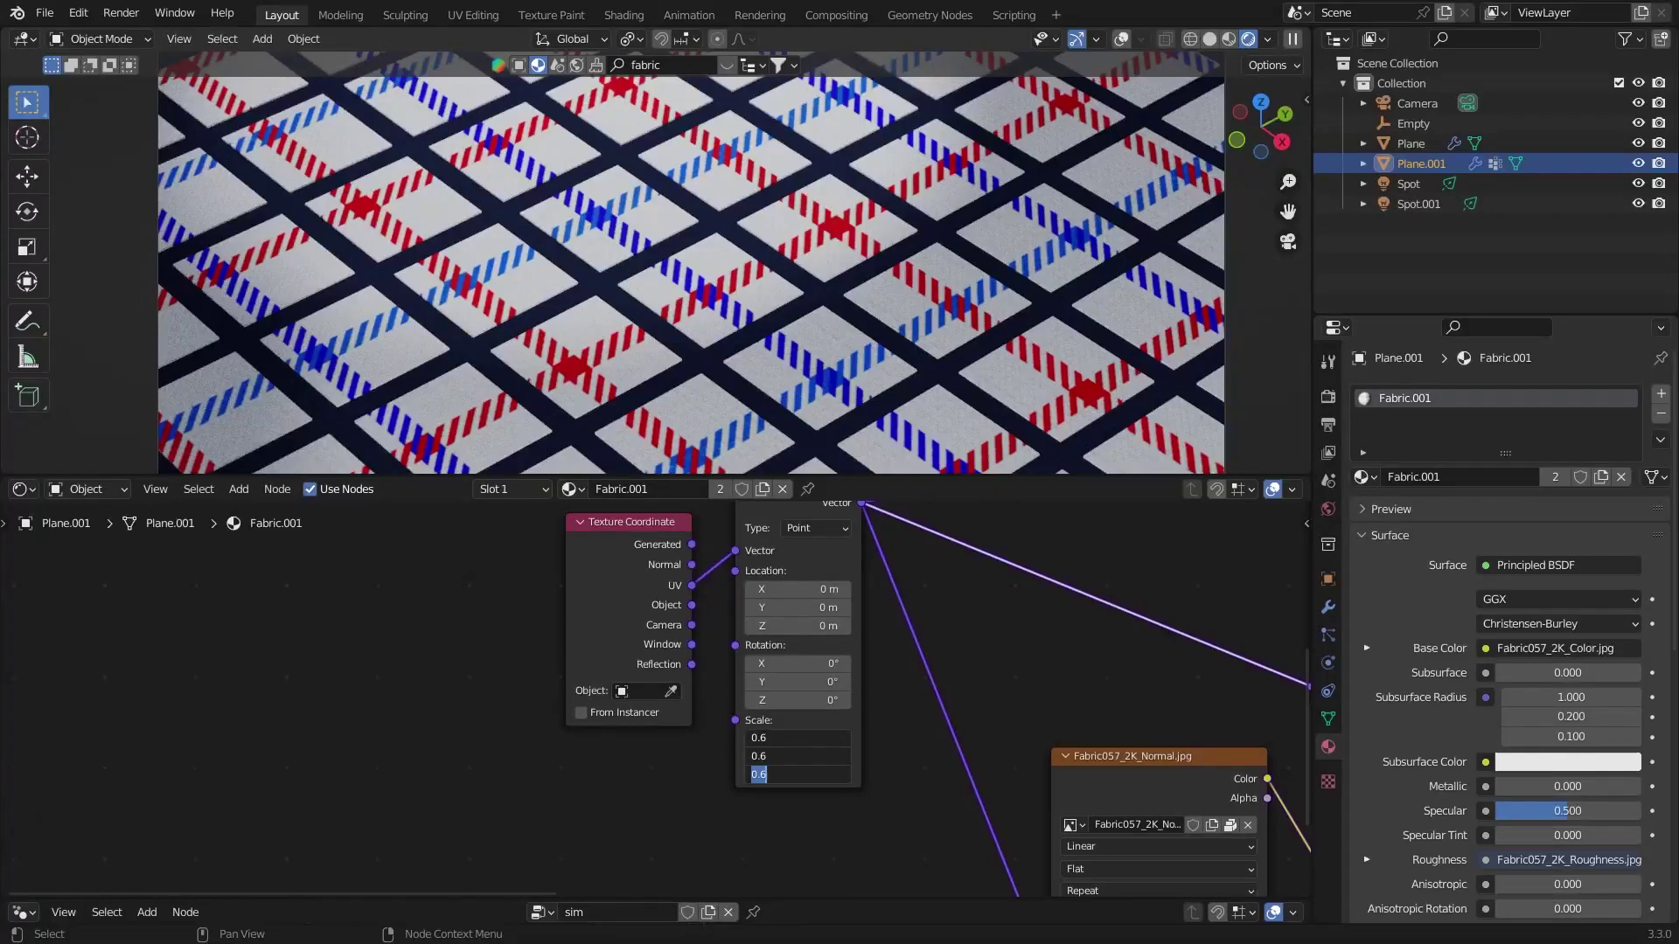
type("5")
key("Return")
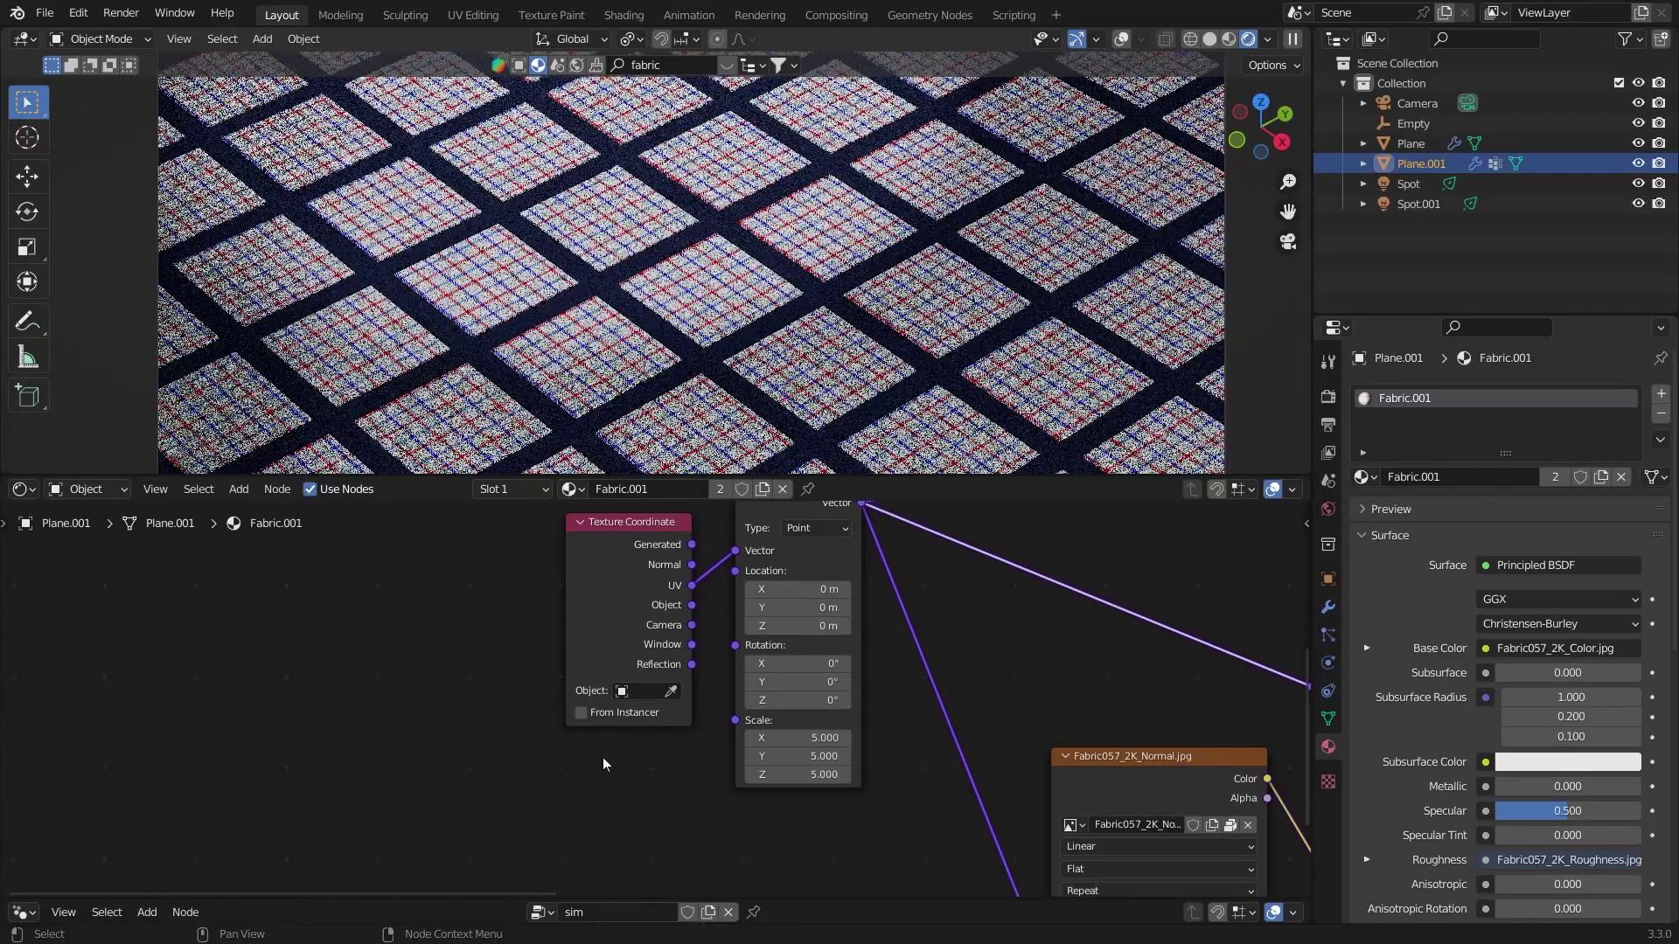
key("ctrl+s")
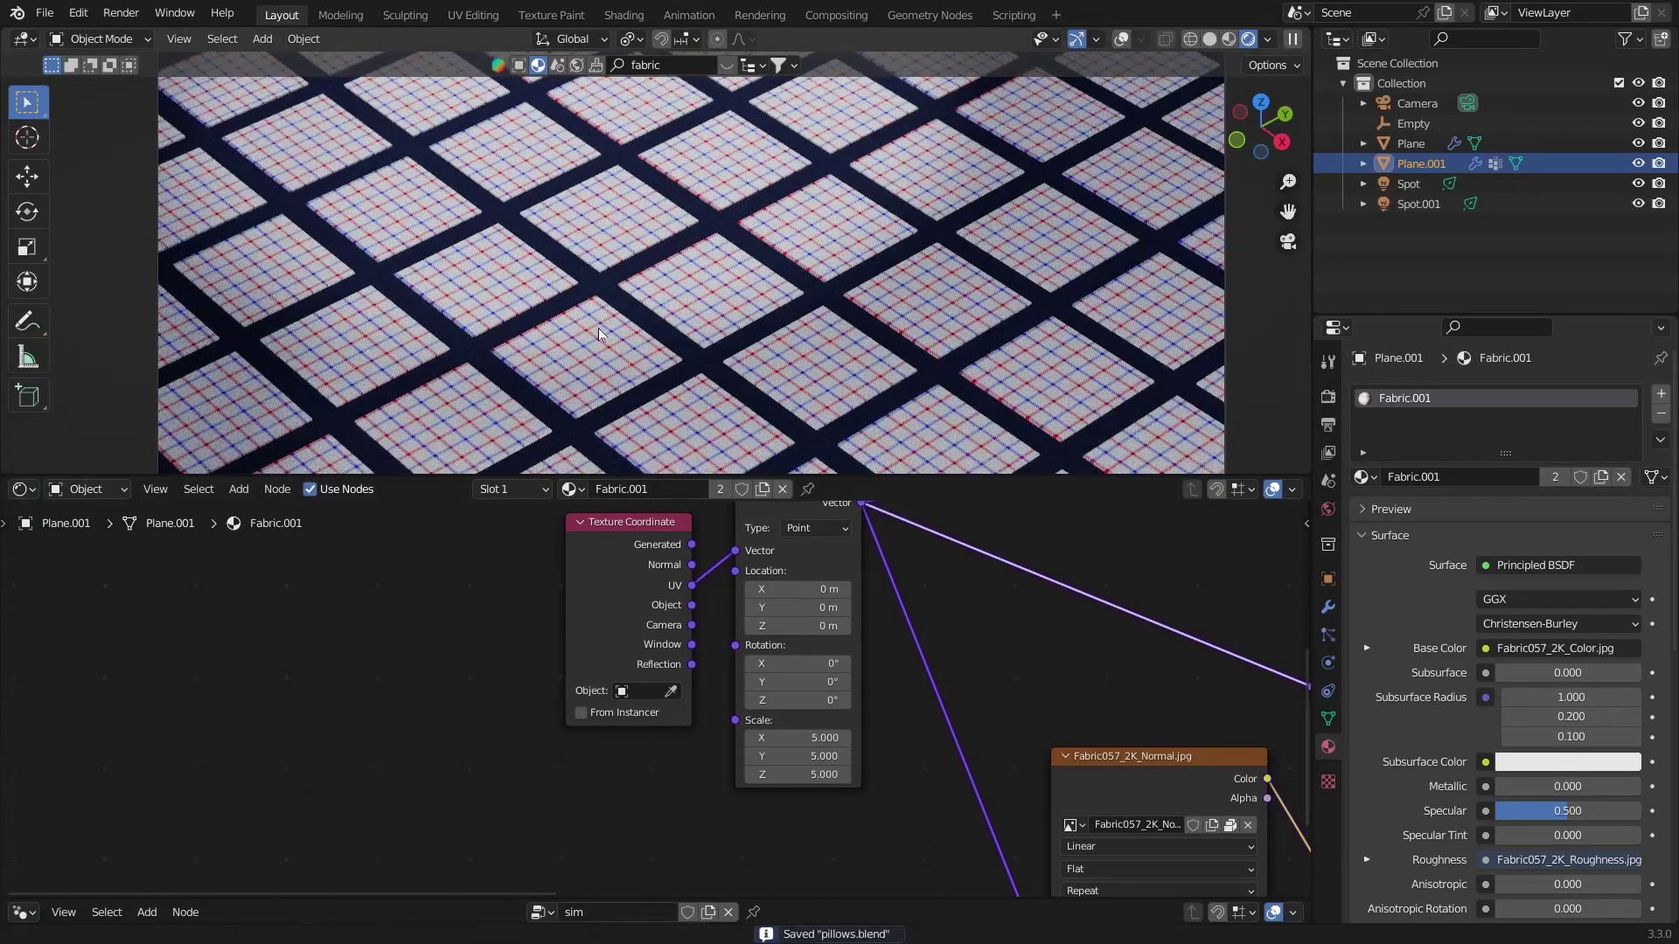
Step: Select the base plane in the camera view and move its Knitted fabric material's Multiply node farther from the Principled BSDF
key("KP_0")
left_click(627, 369)
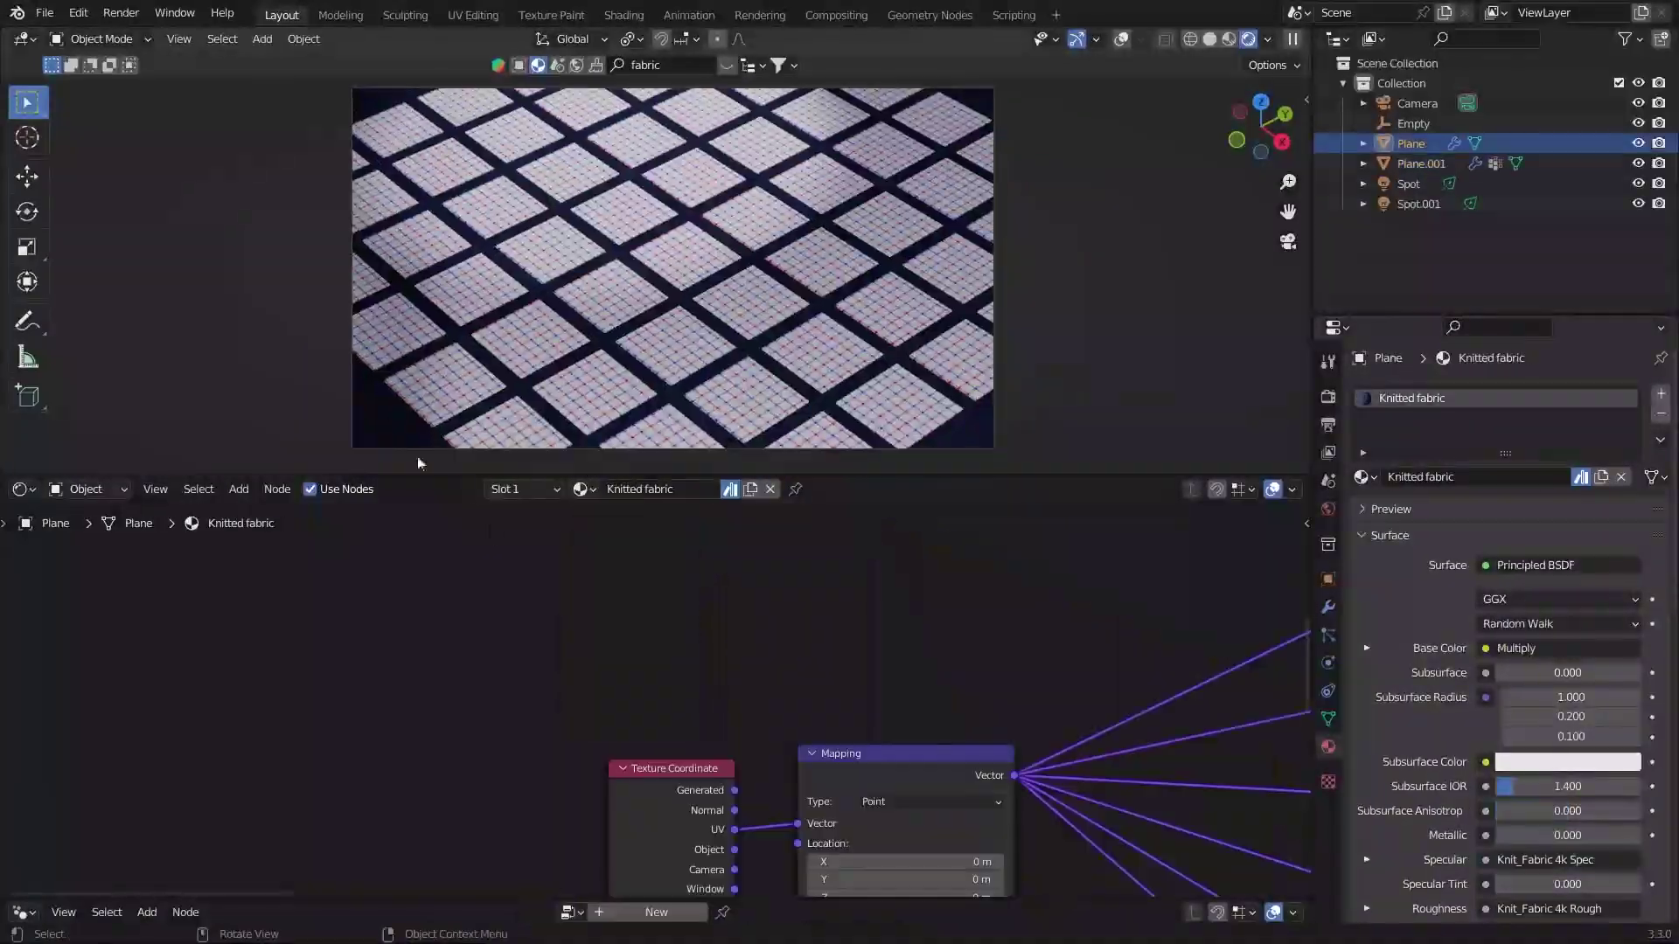
scroll(648, 570, "down", 5)
middle_click_drag(648, 570, 385, 630)
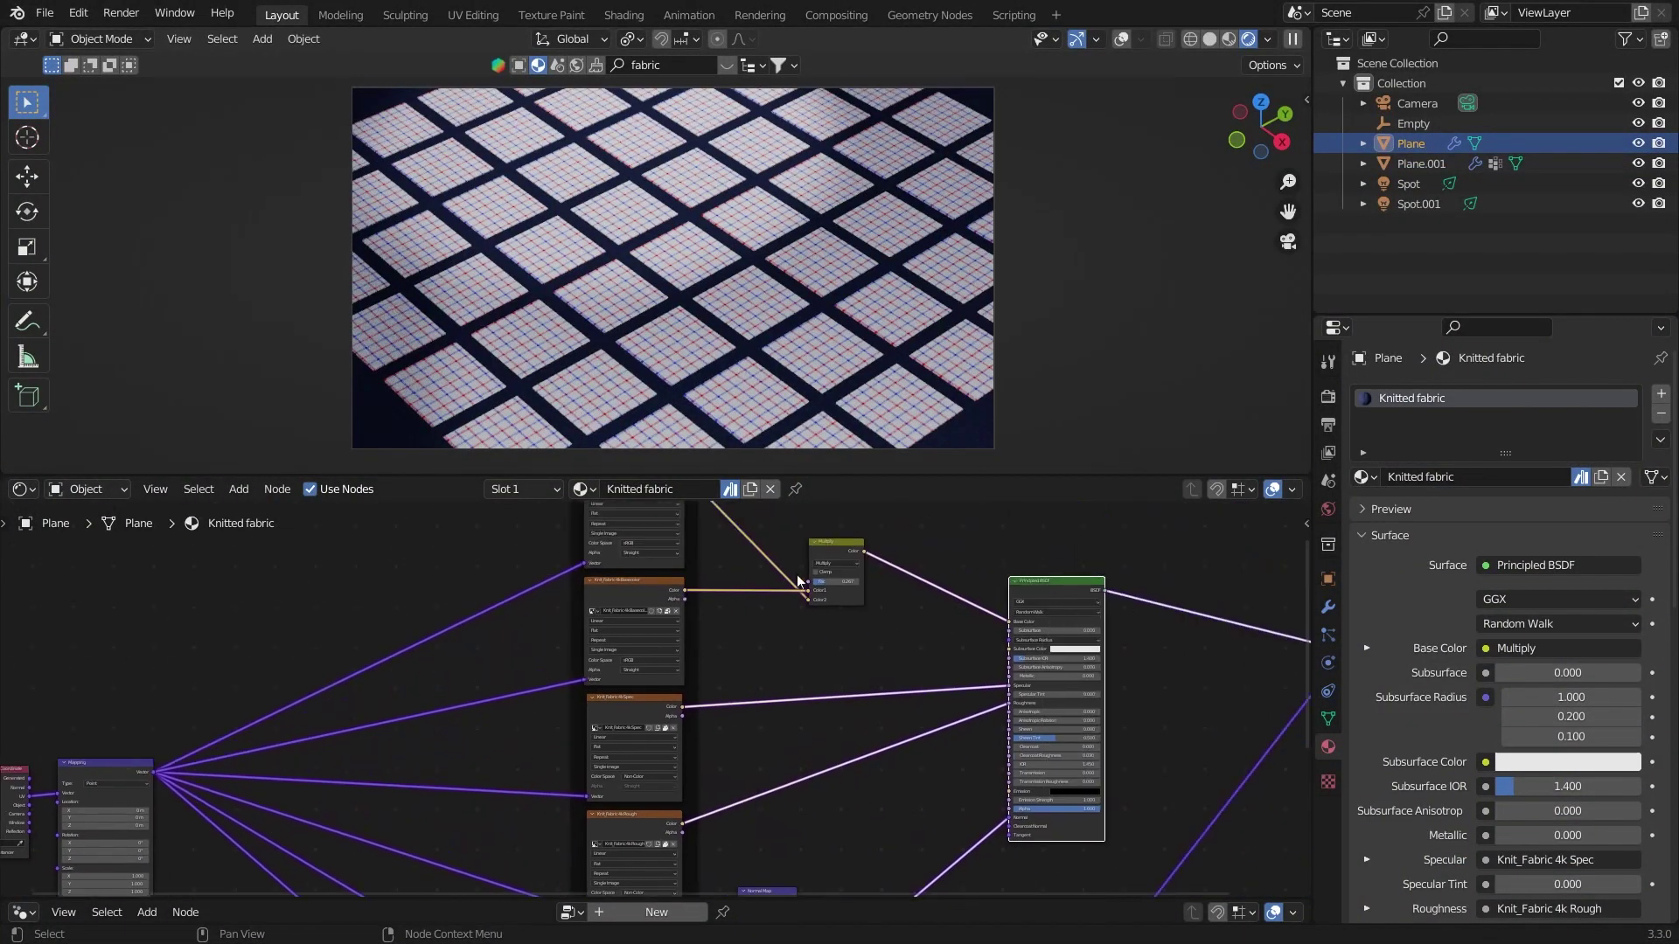
middle_click_drag(869, 551, 768, 682)
scroll(767, 682, "up", 6)
left_click_drag(781, 657, 691, 657)
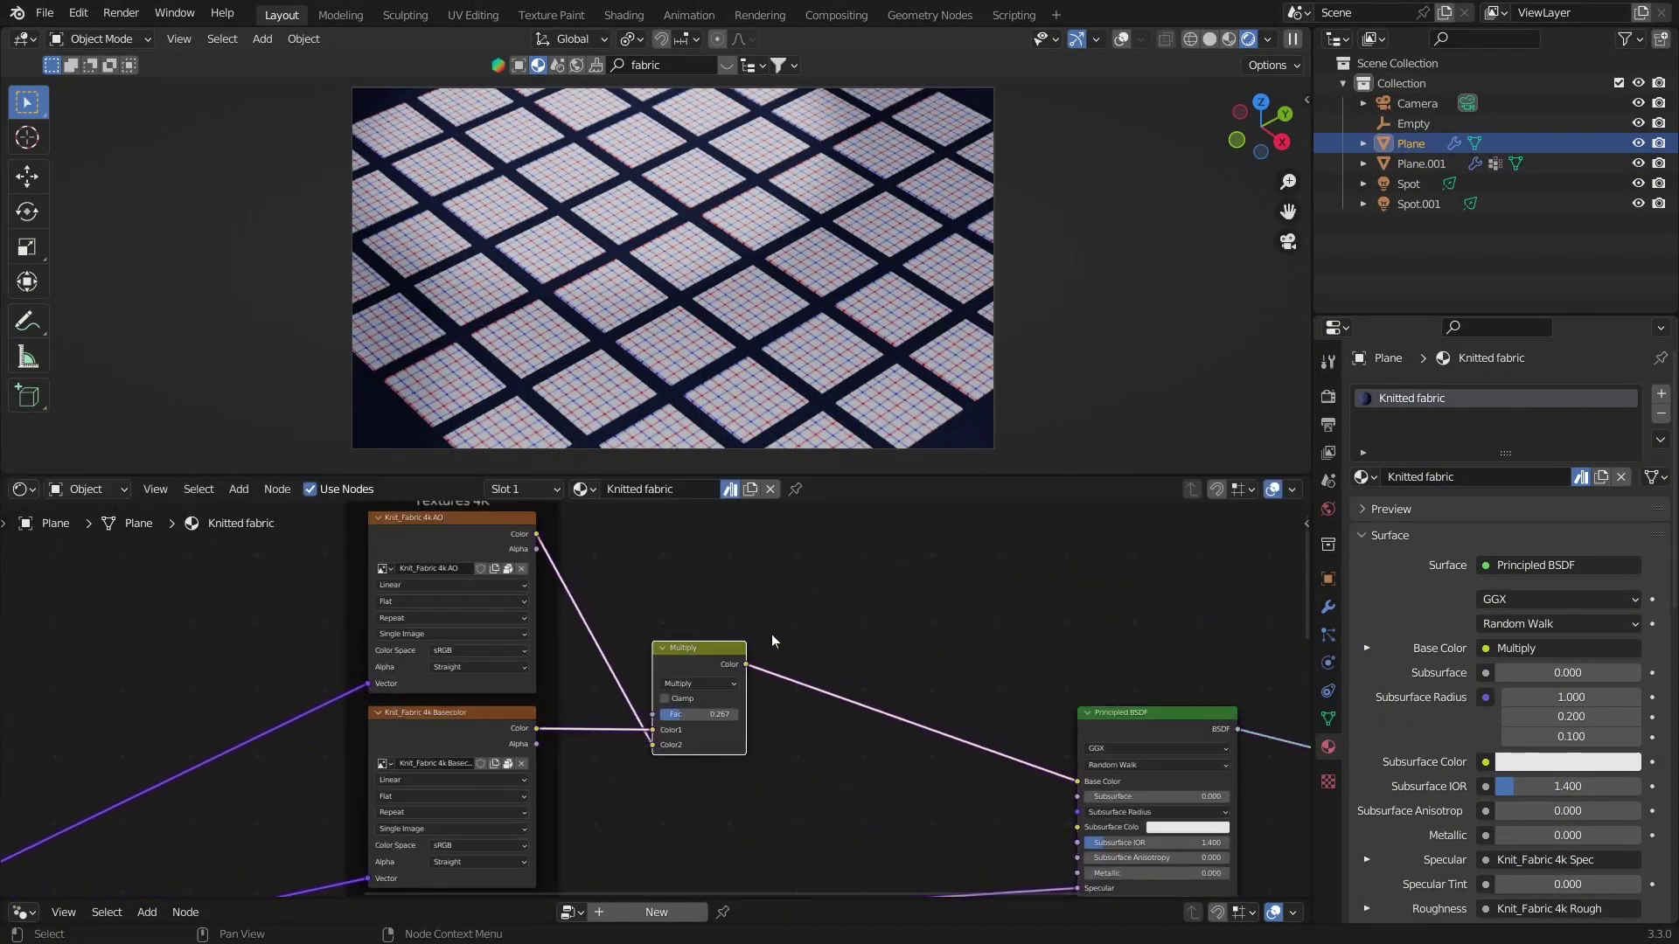
Step: Insert a Mix node between the Multiply node and the Principled BSDF's Base Color, with Multiply blending and a factor of 1
key("shift+a")
left_click(903, 614)
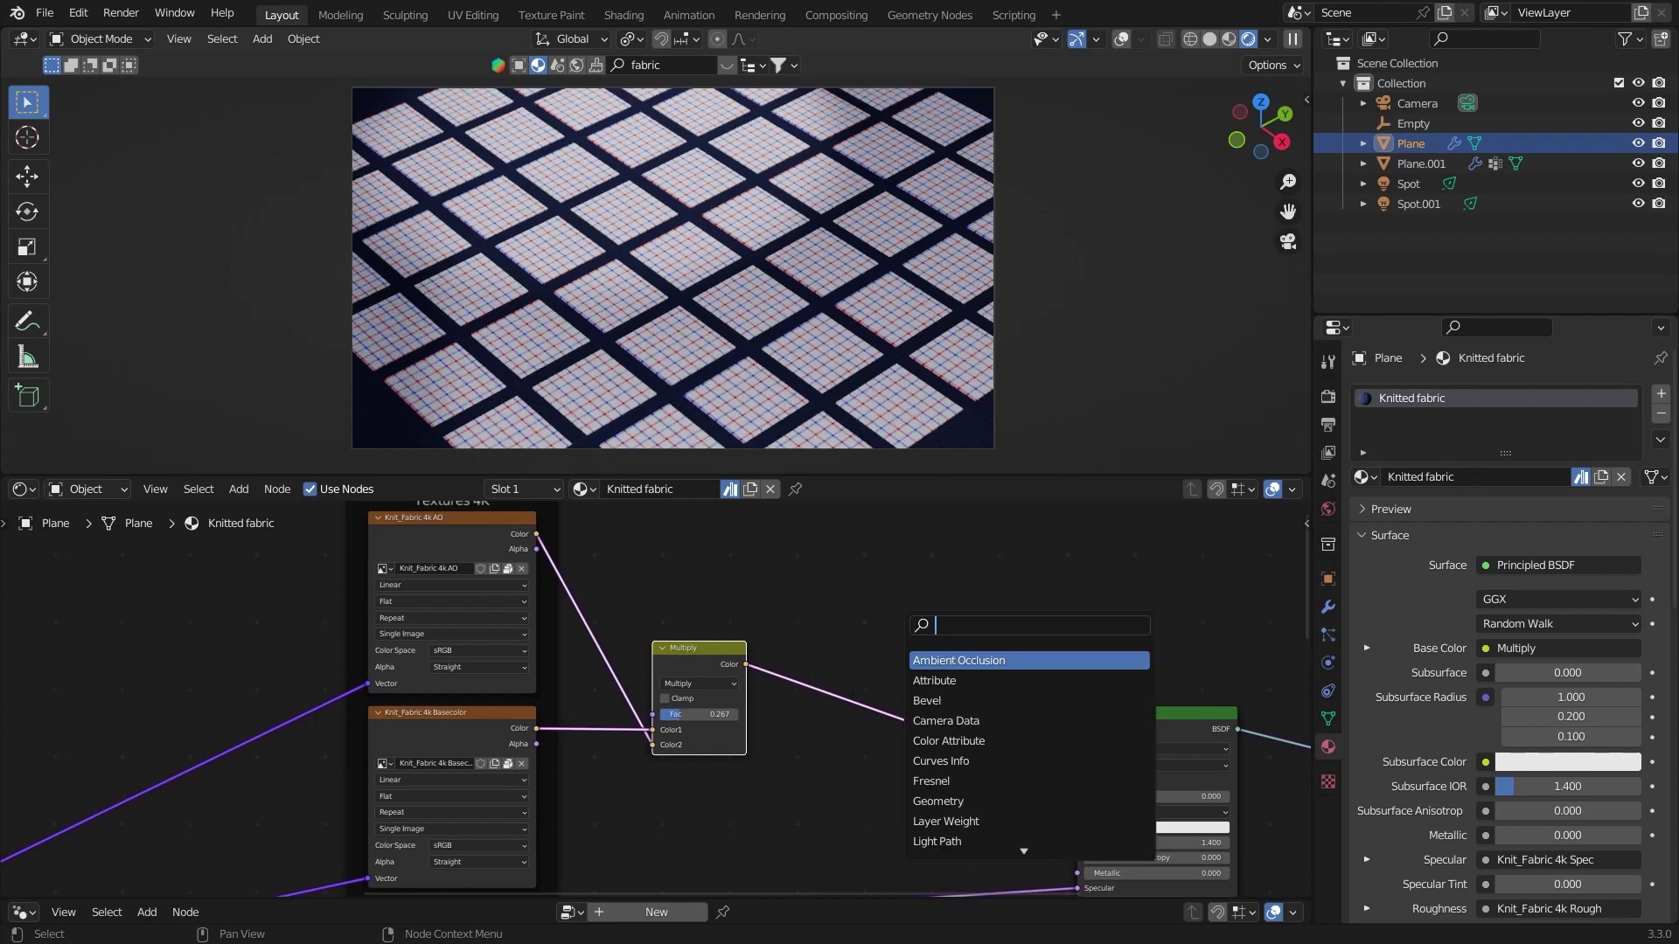
type("mi")
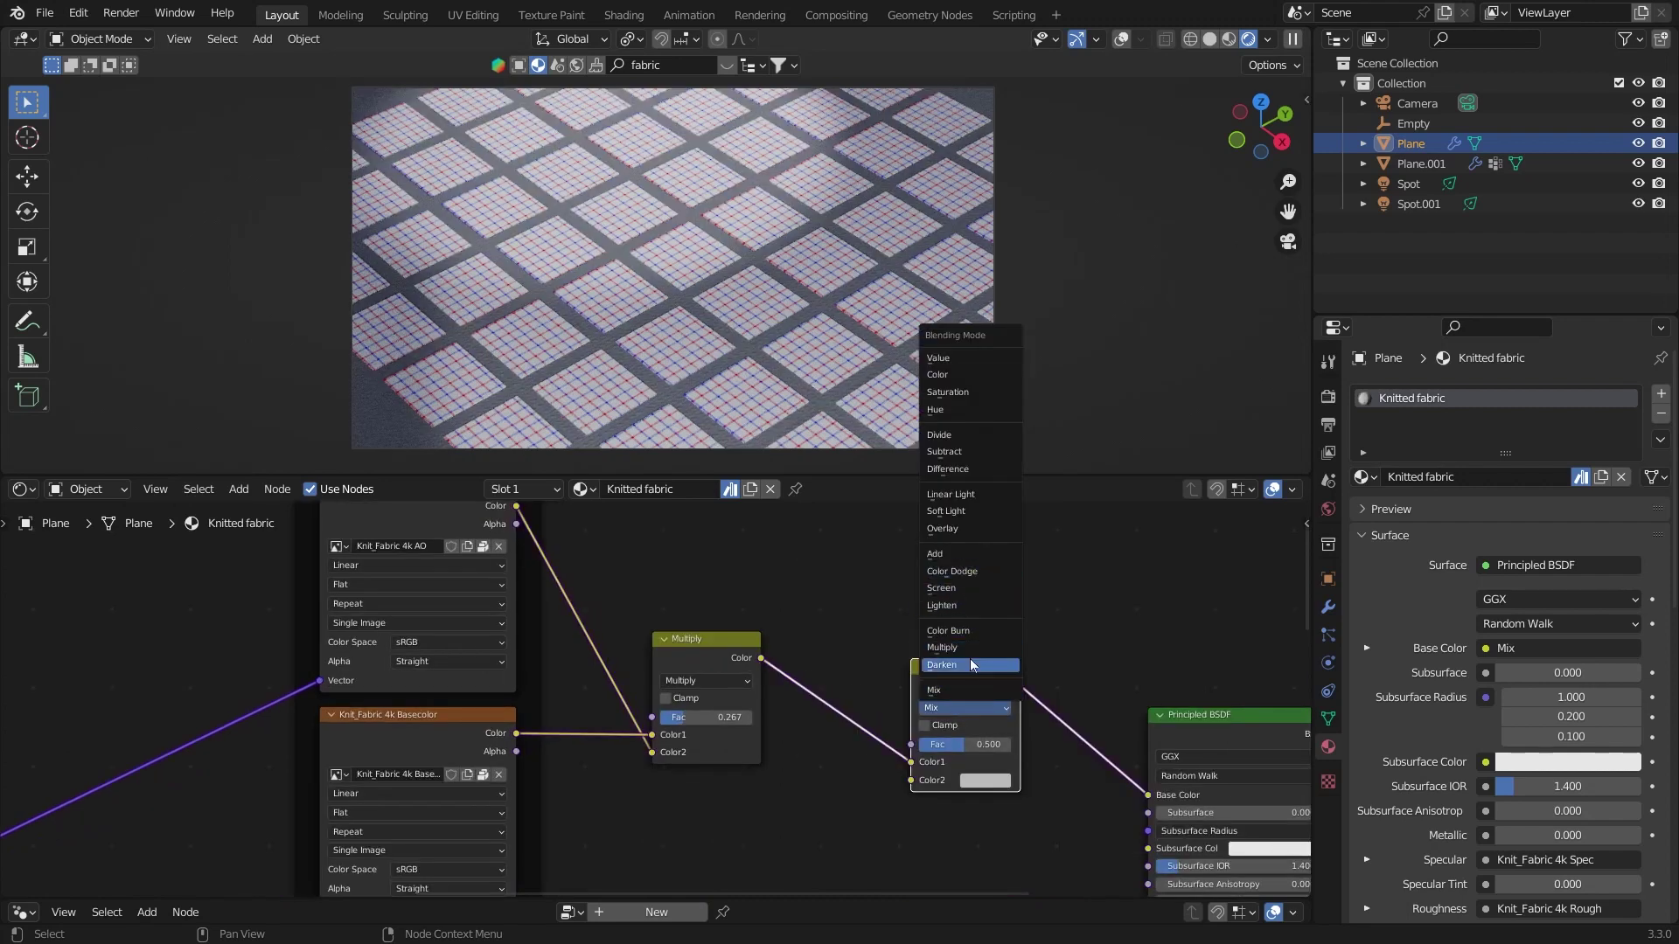
left_click(967, 653)
middle_click_drag(890, 669, 825, 627)
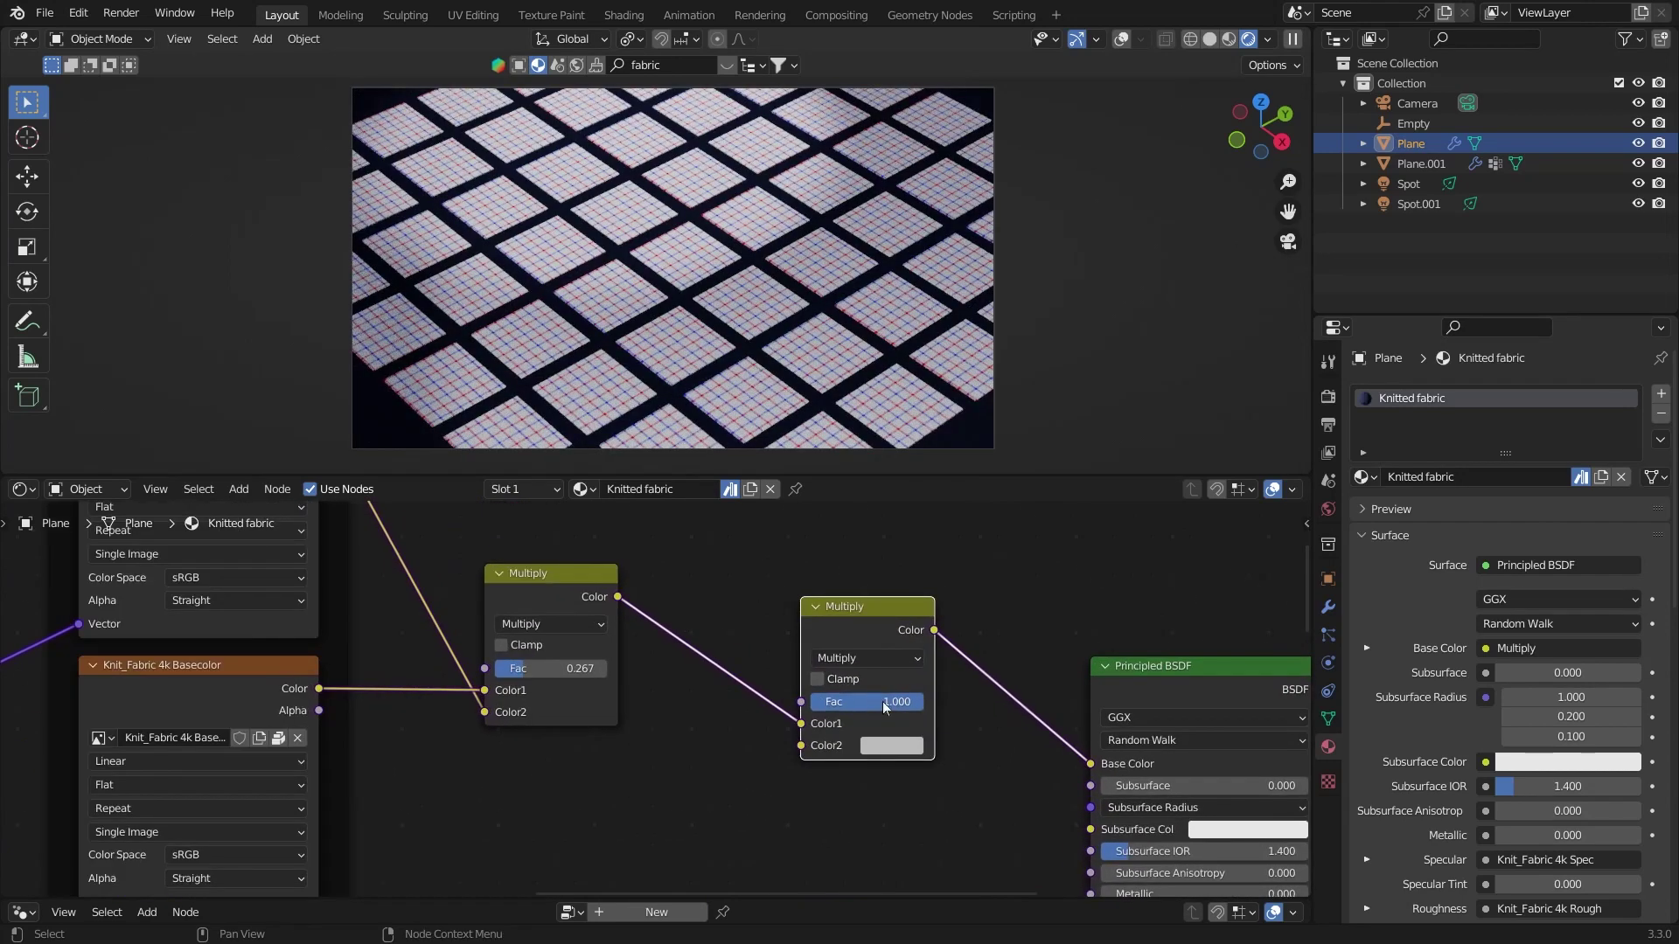
Step: Tint the second Multiply node's Color2 light blue, with hue 0.646 and saturation 0.792, and raise its HSV Value
left_click(907, 746)
left_click_drag(929, 602, 968, 515)
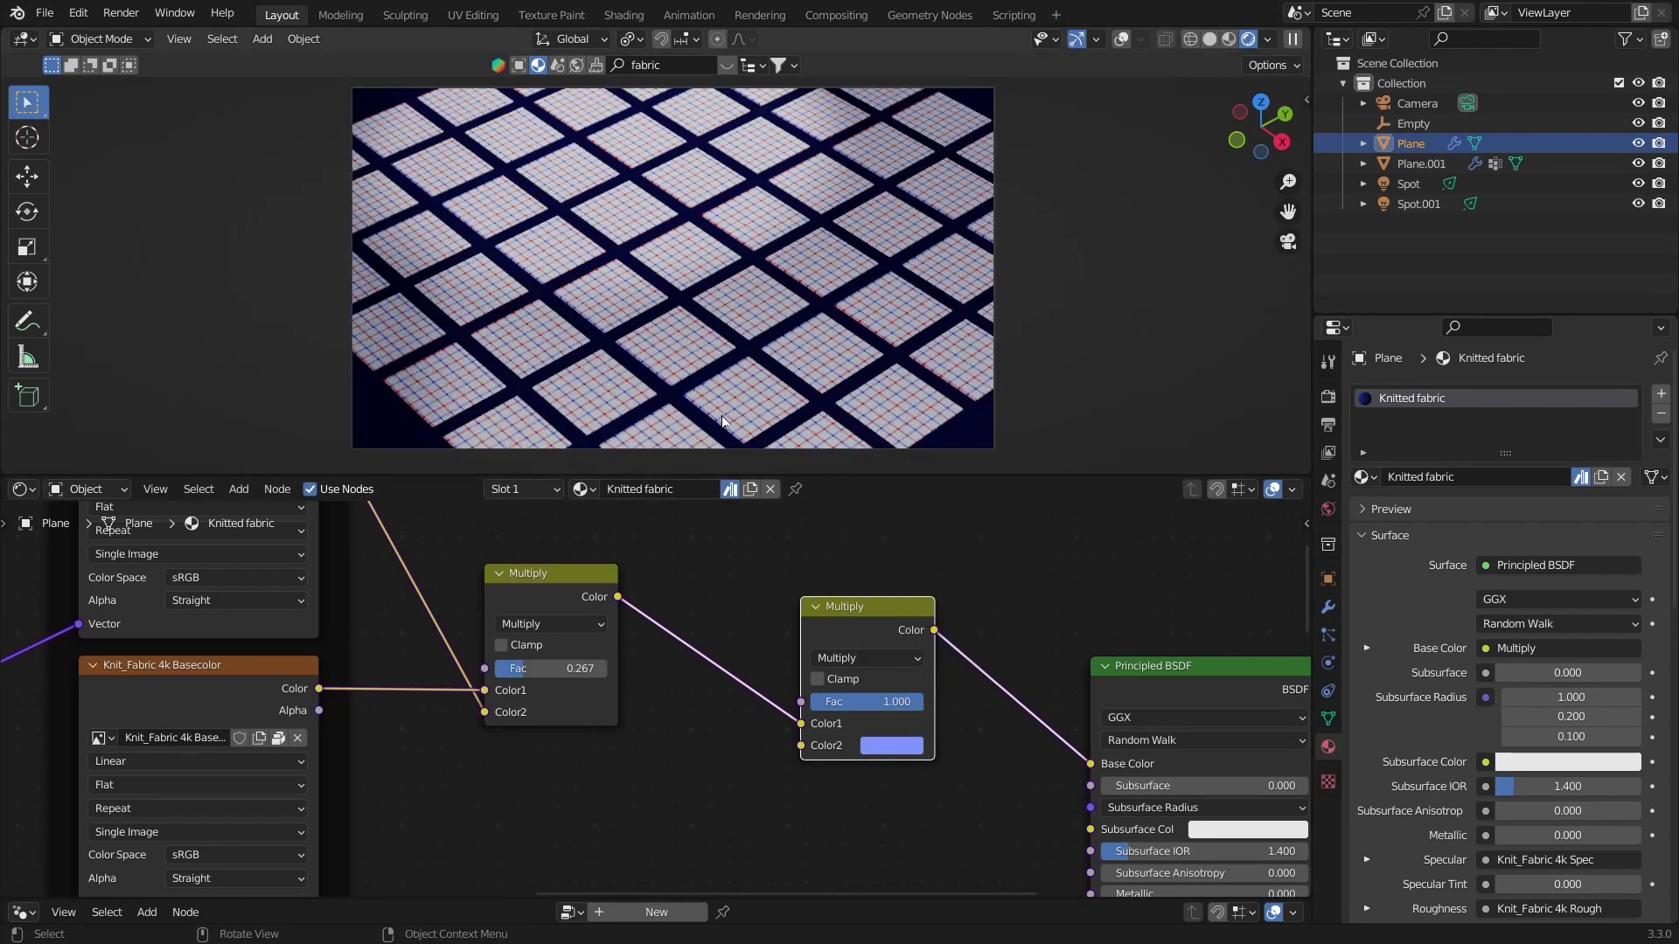
left_click(892, 745)
left_click(934, 698)
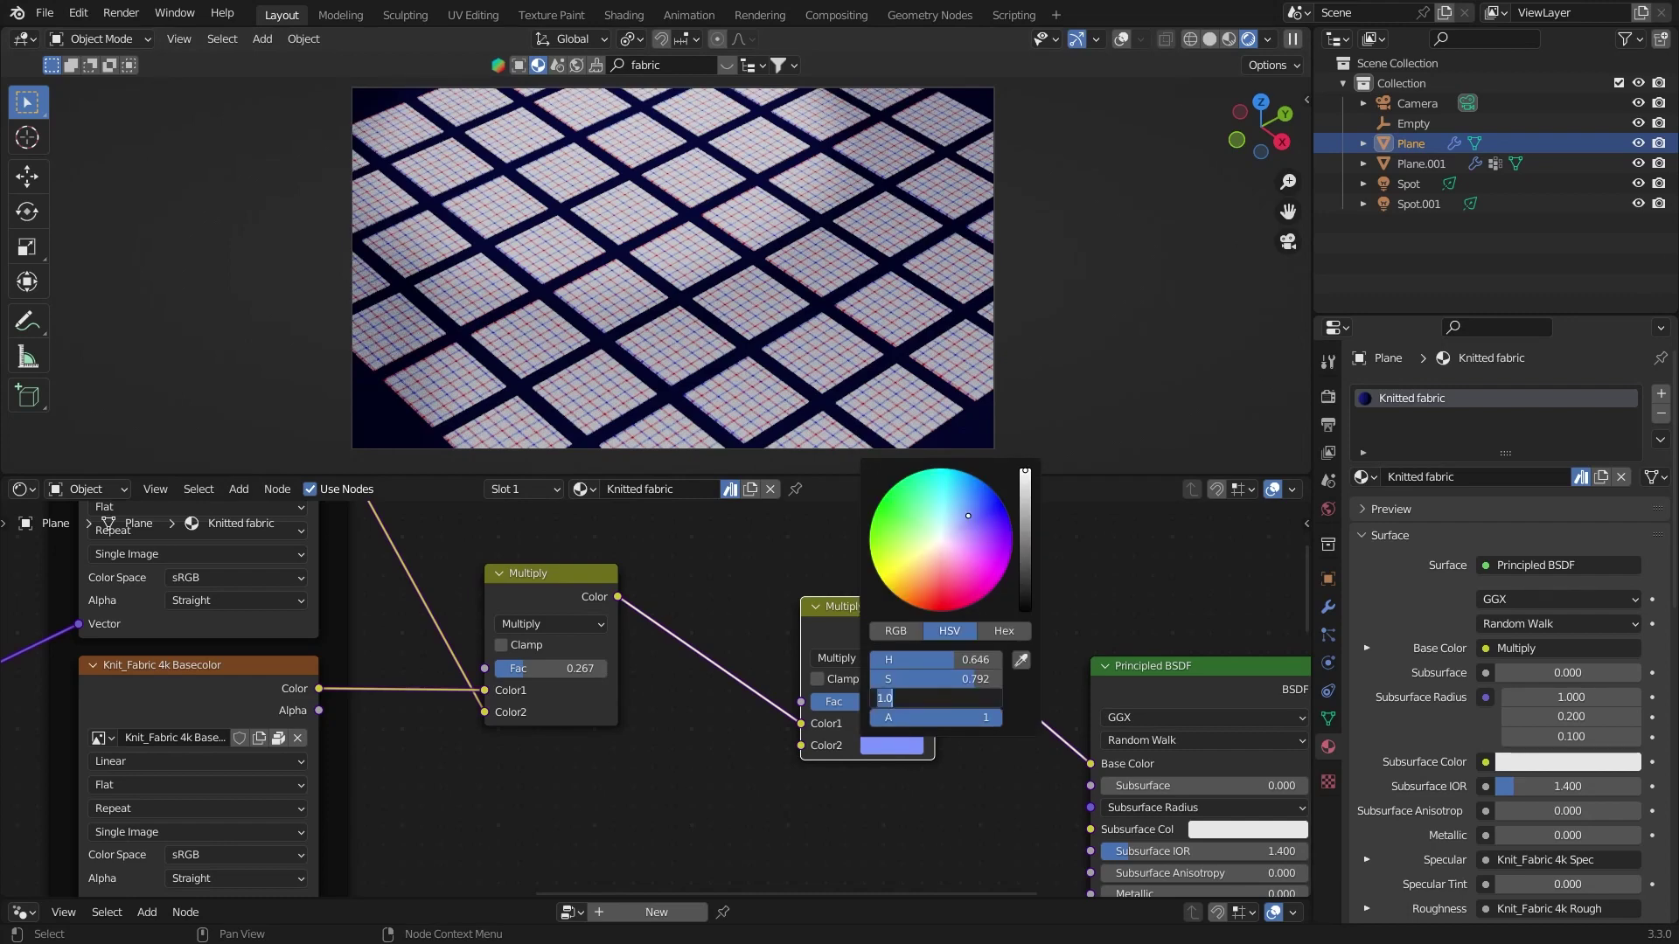
type("1")
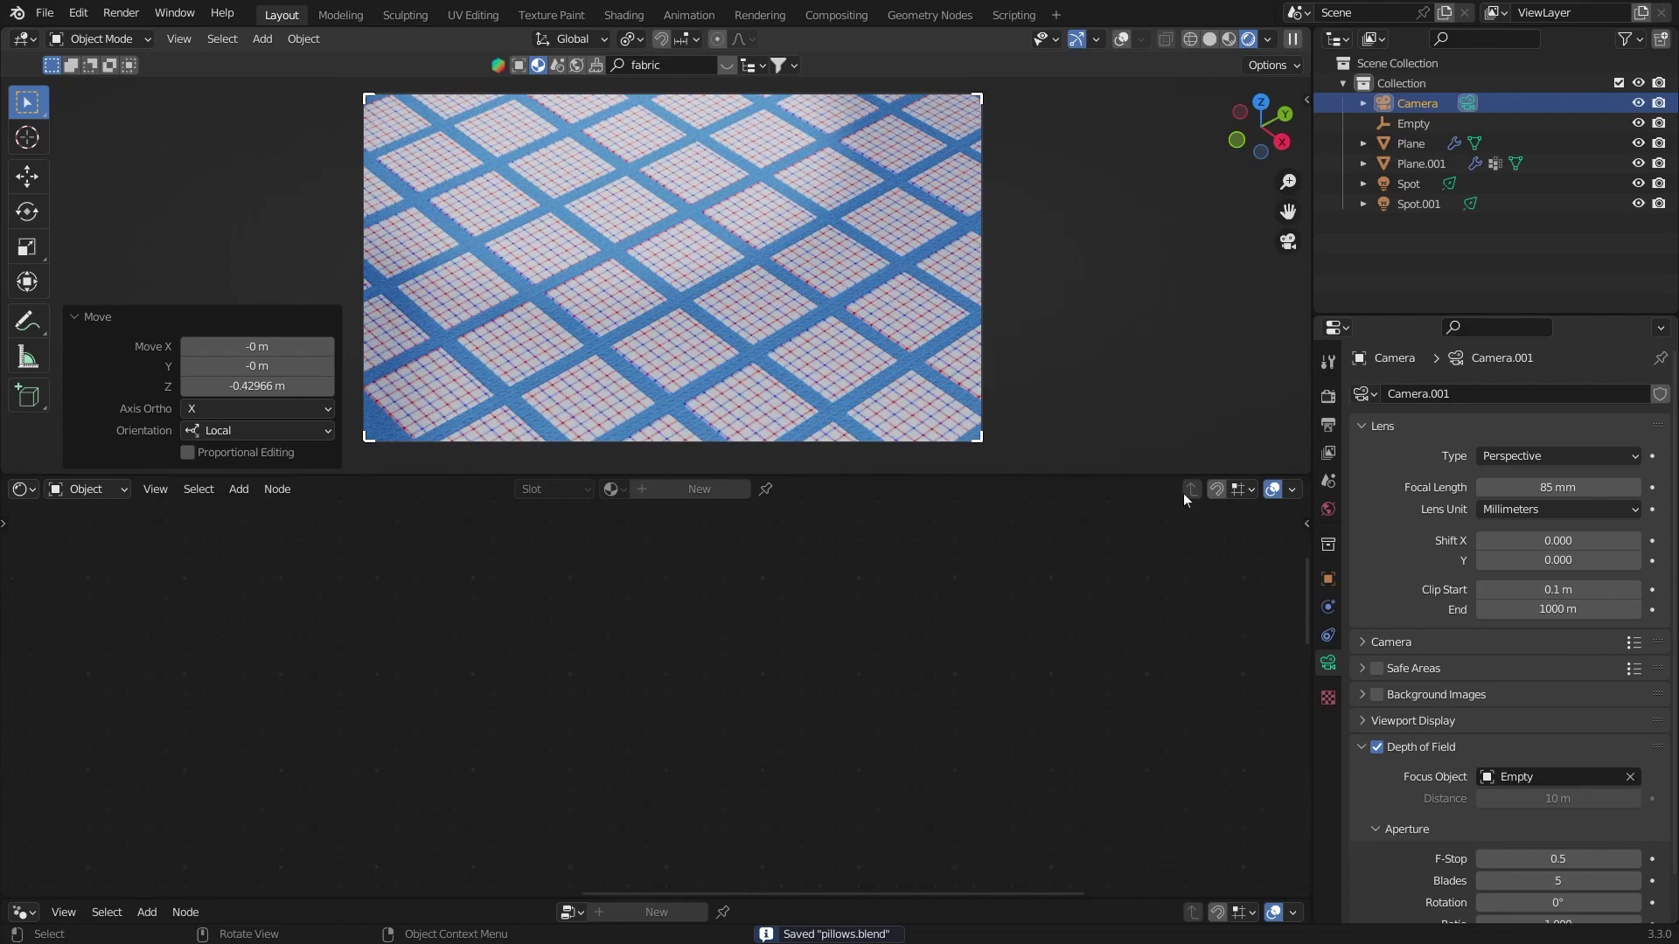
Step: Render a test image of the camera view, and review the base plane's Knitted fabric material nodes
key("F12")
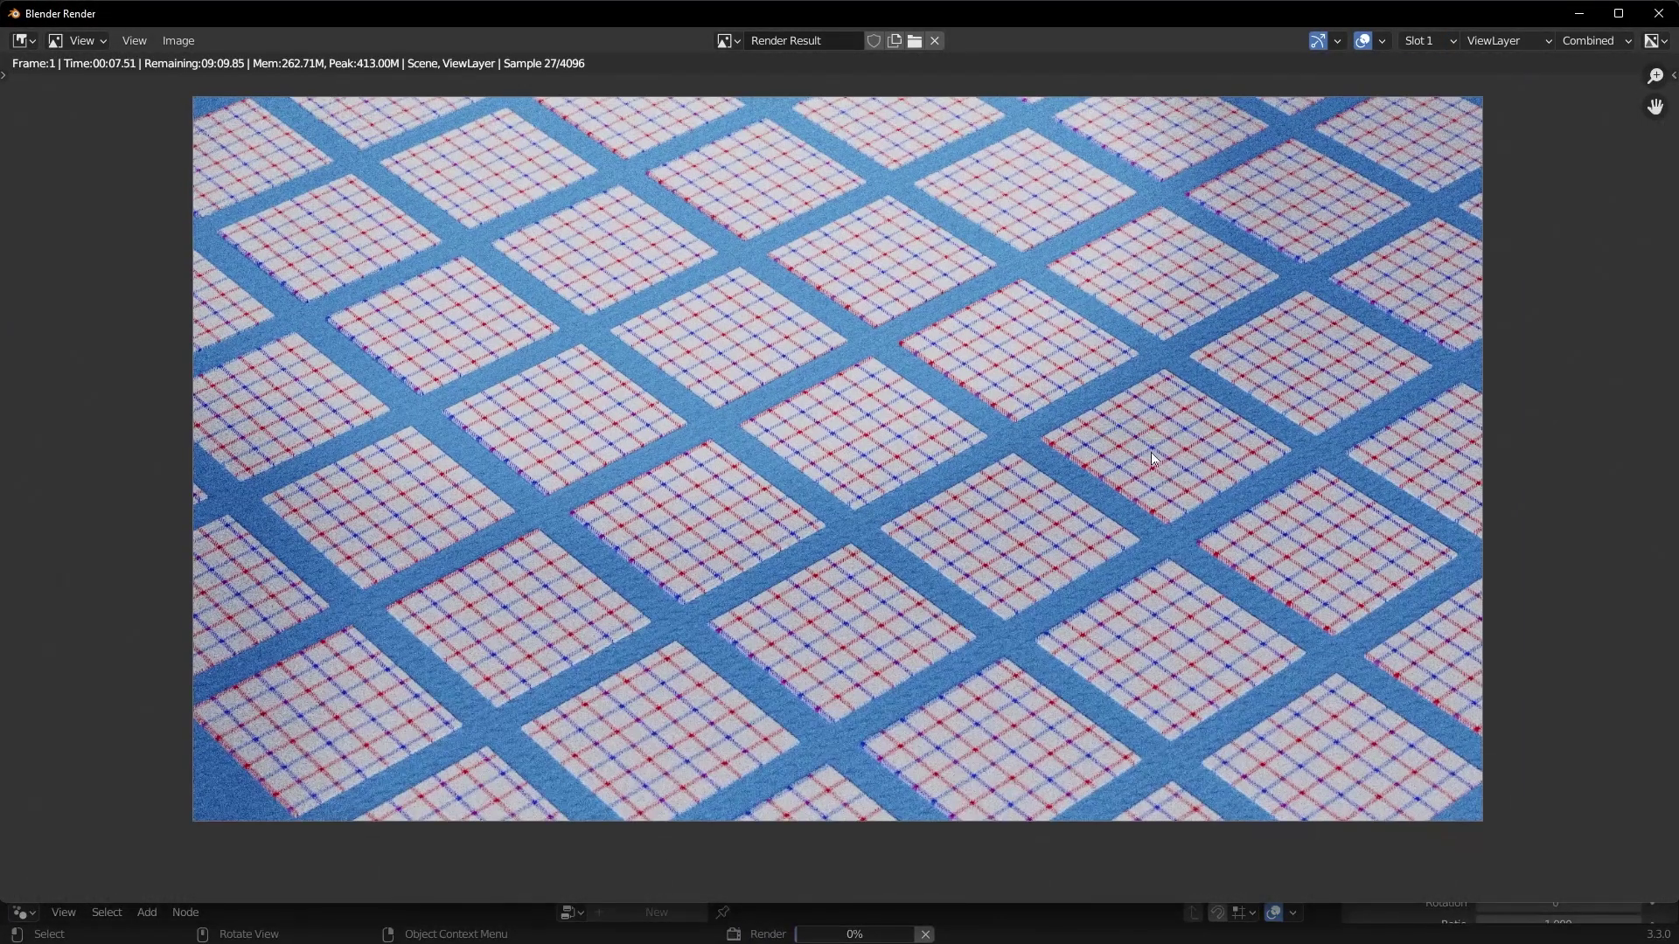
scroll(1152, 454, "down", 1)
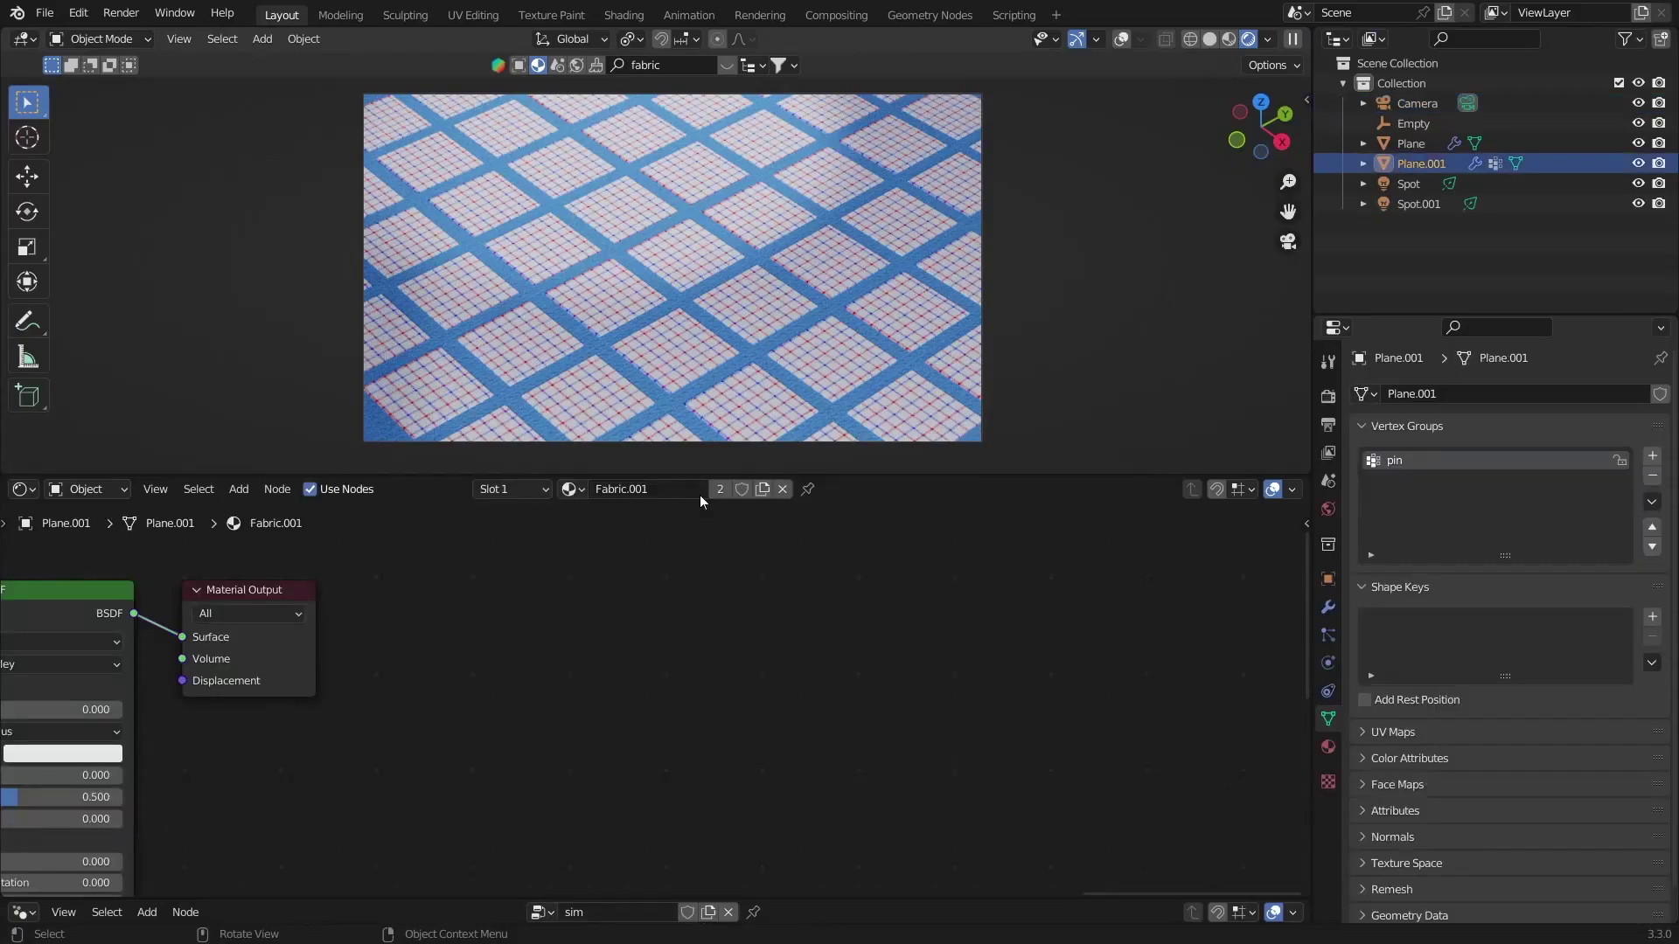
middle_click_drag(727, 667, 874, 655)
middle_click_drag(109, 673, 803, 662)
middle_click_drag(467, 645, 686, 705)
left_click(1434, 151)
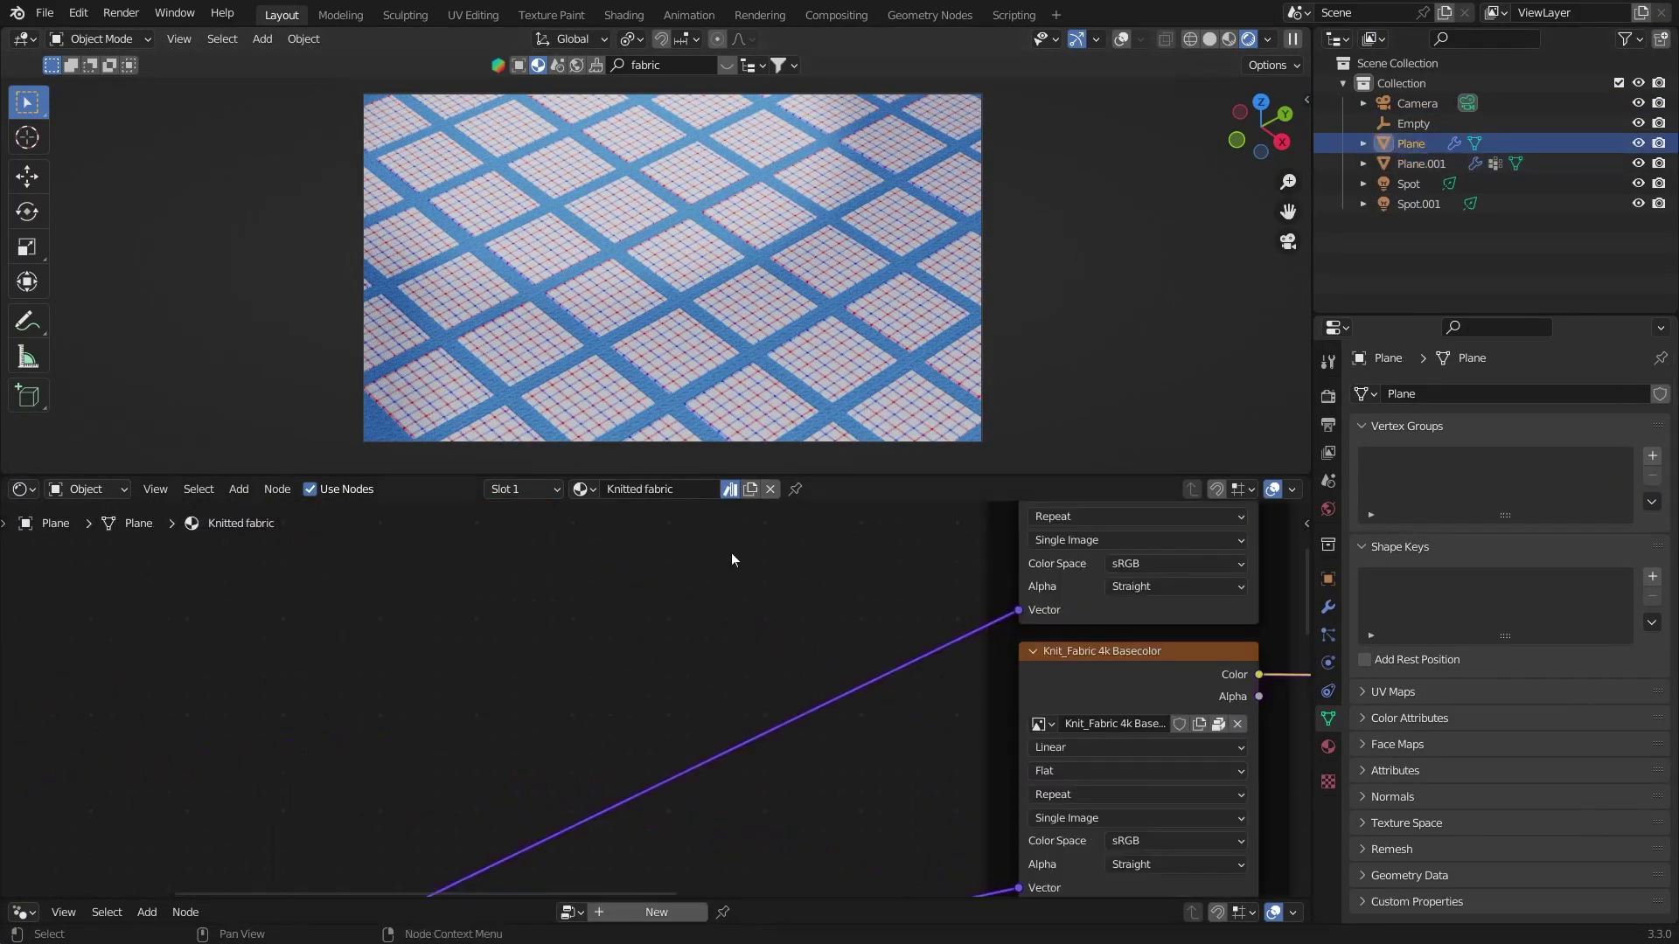
scroll(727, 578, "down", 10)
middle_click_drag(1005, 682, 629, 745)
scroll(984, 757, "up", 9)
Step: Set the Max Samples of the final Cycles render to 12
left_click(1327, 607)
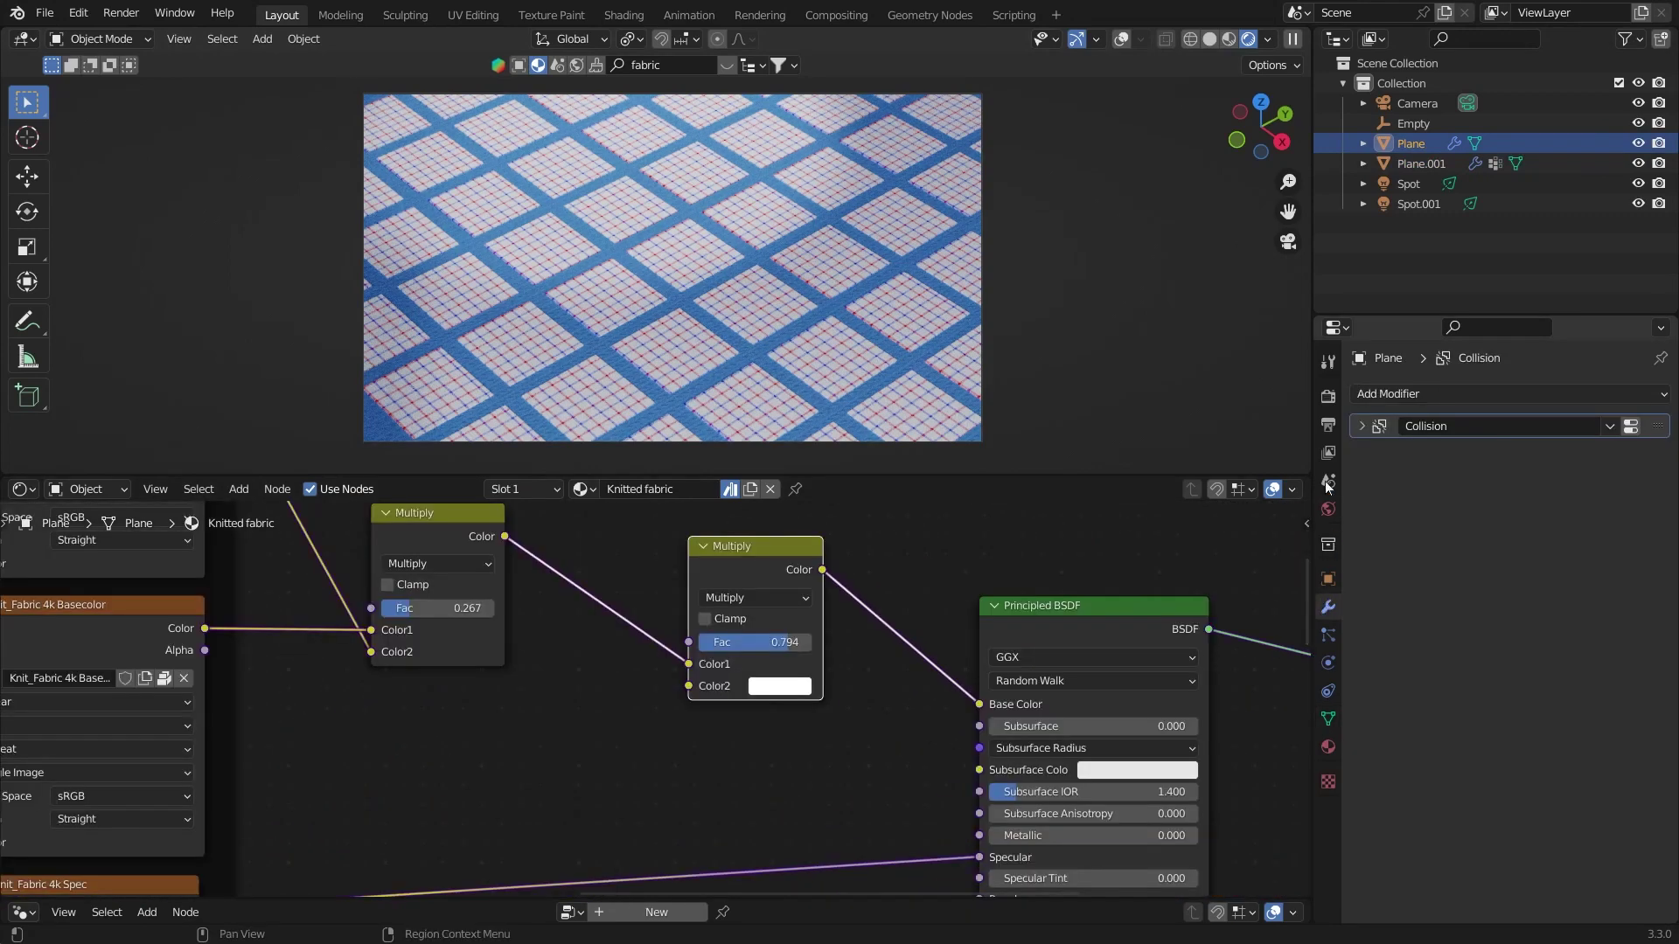
left_click(1327, 396)
scroll(1376, 553, "down", 3)
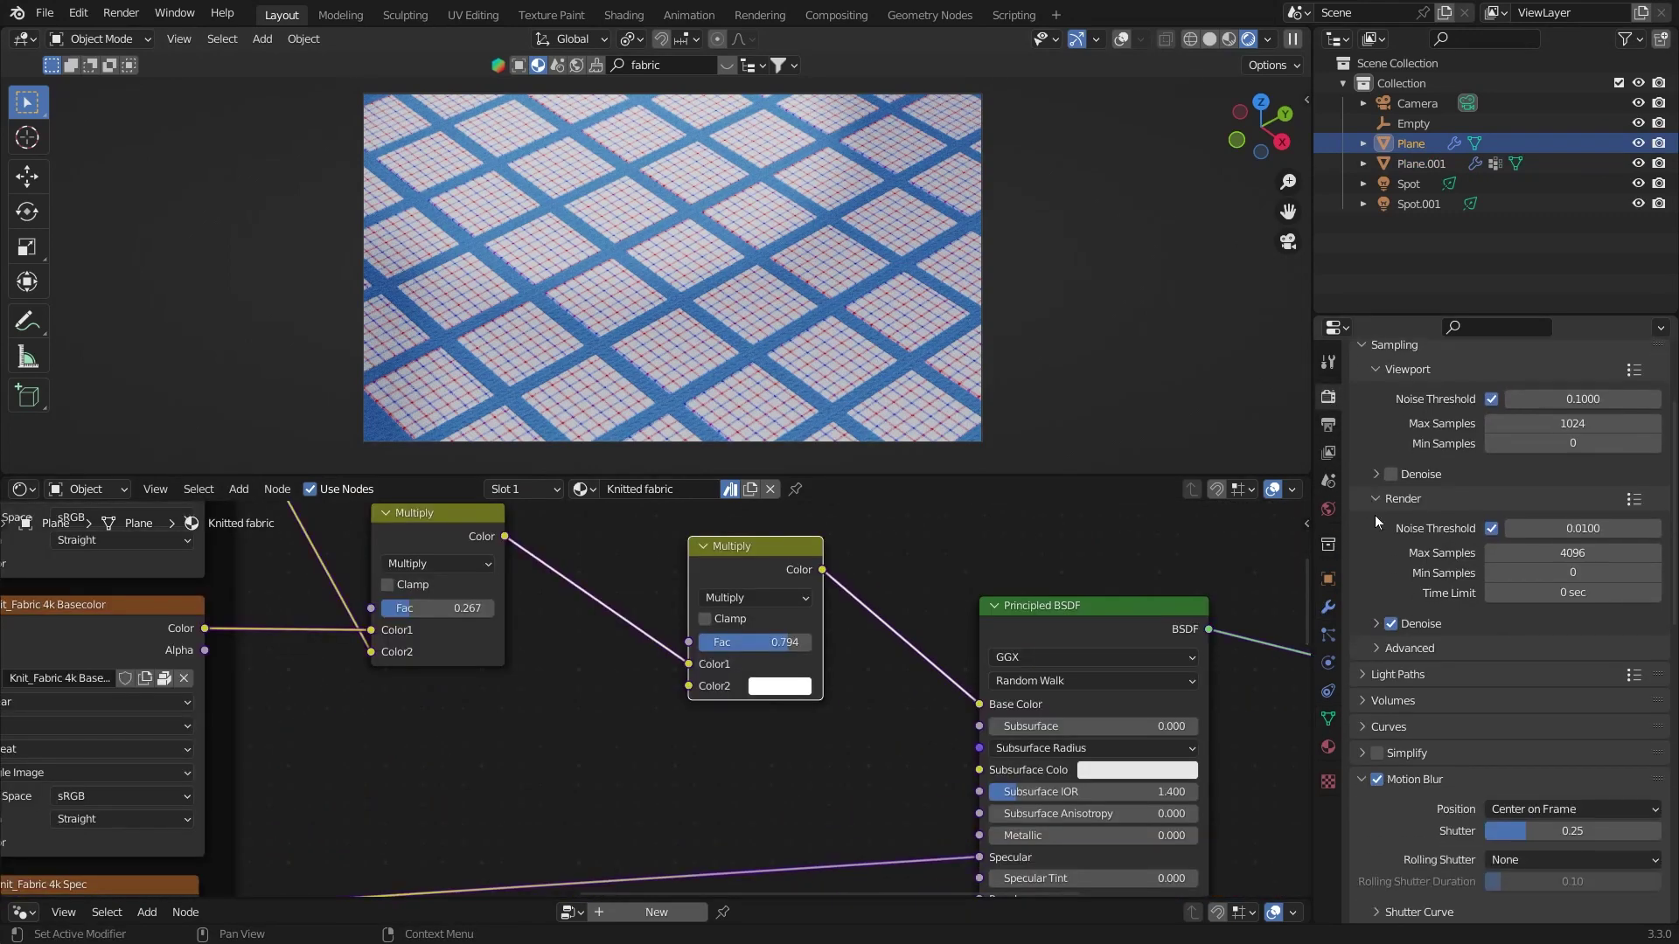
double_click(1539, 554)
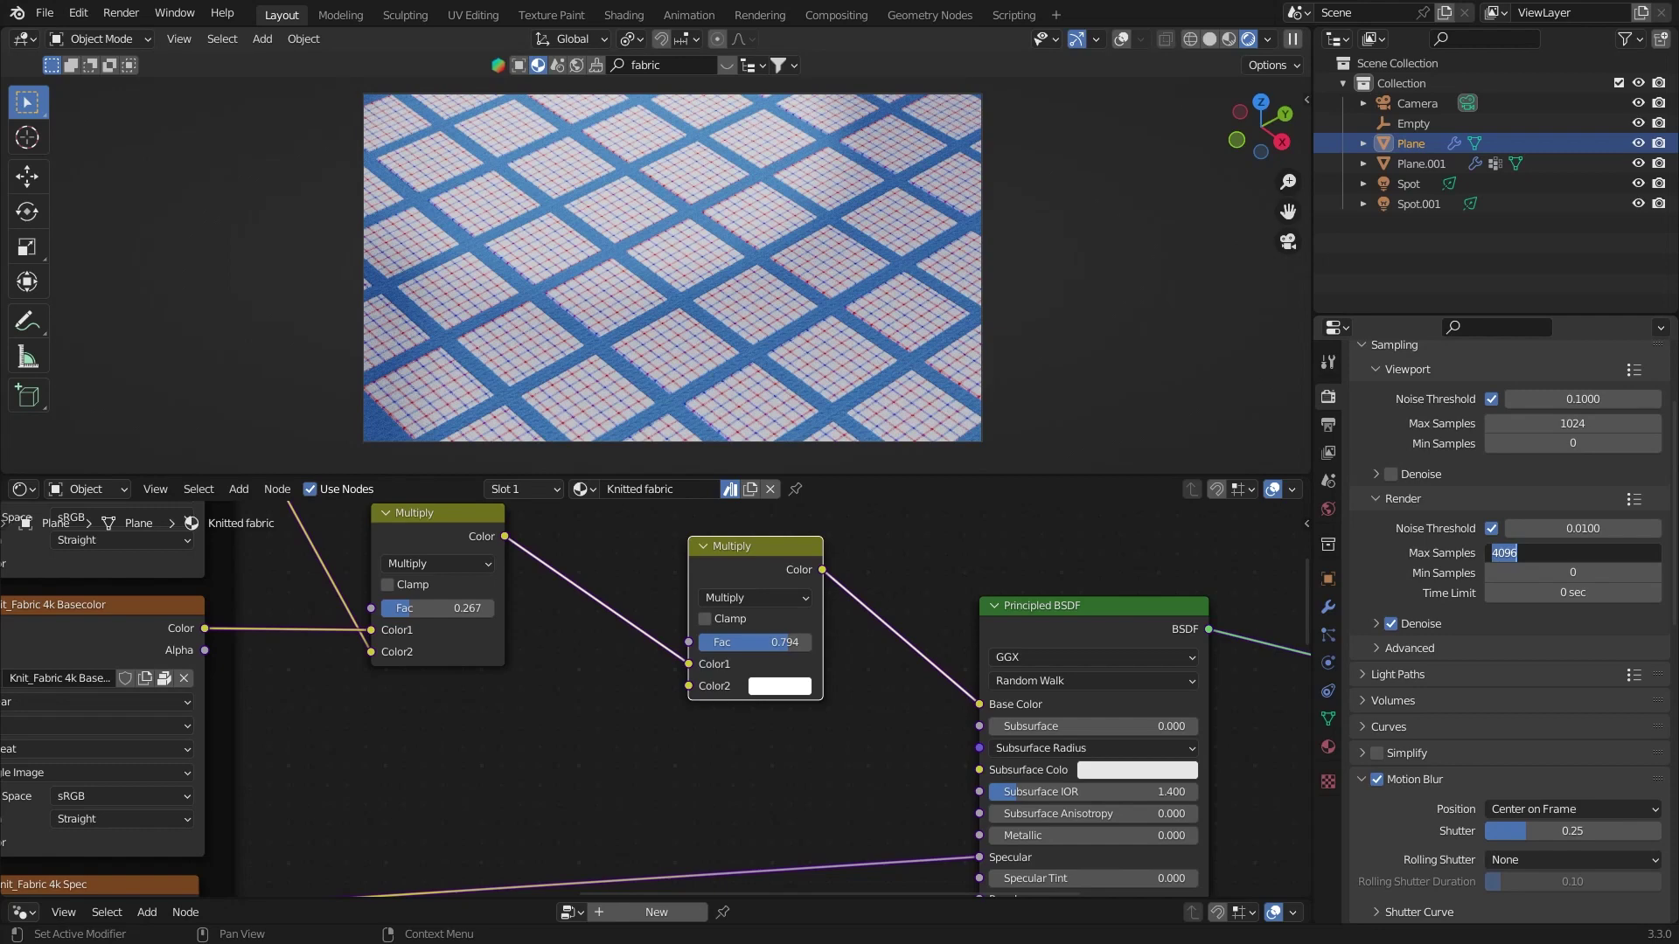
type("12")
key("Return")
scroll(1454, 700, "down", 1)
scroll(1454, 699, "up", 5)
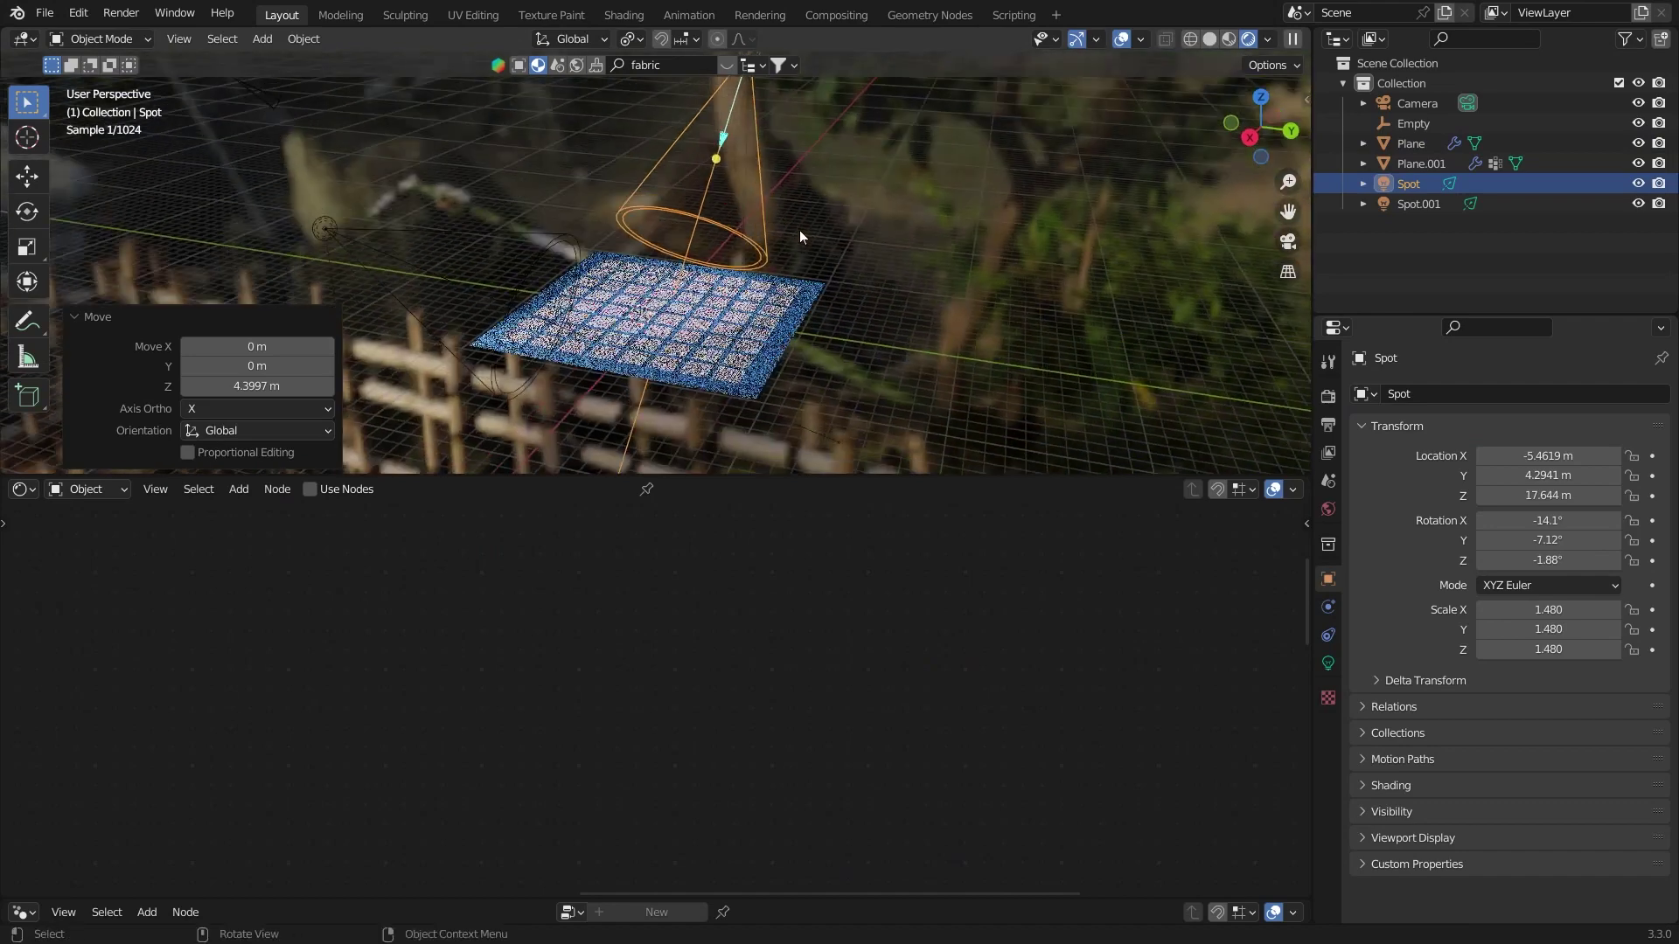
Step: Move the upper spot light about -2.36 m in X, 3.07 m in Y and 2.97 m in Z
key("g")
left_click(850, 166)
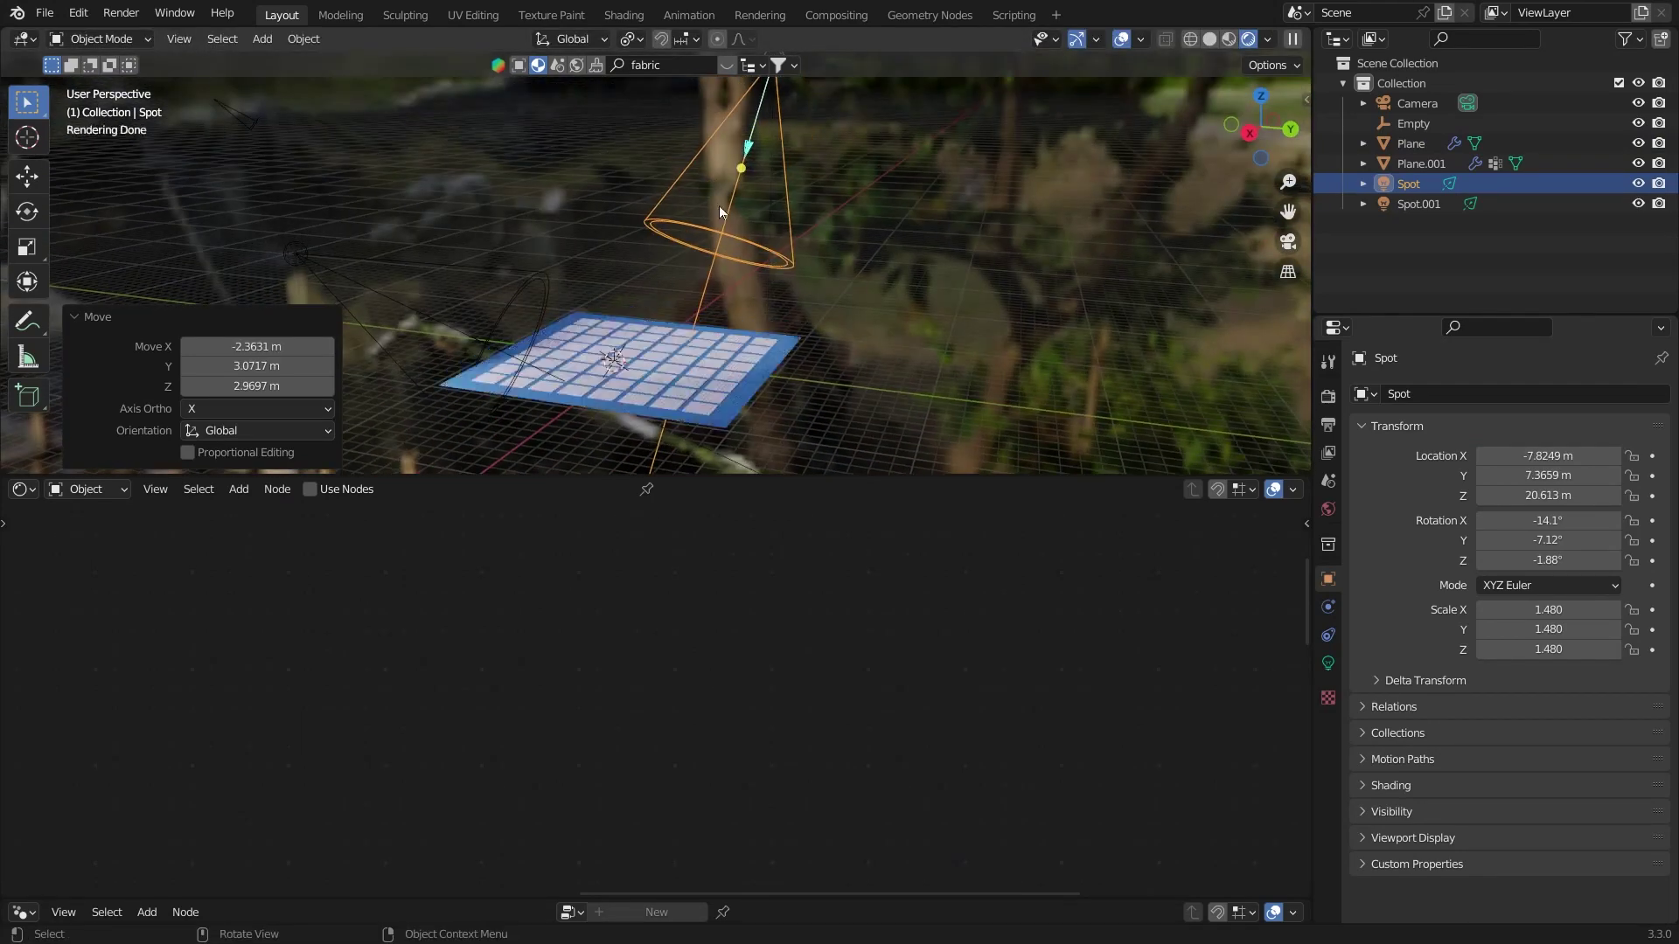
Step: Add a plane, enlarge it, and move it about -3.59 m in X, 5.88 m in Y and 5.46 m in Z, beneath the spot light
key("shift+a")
left_click(735, 194)
key("s")
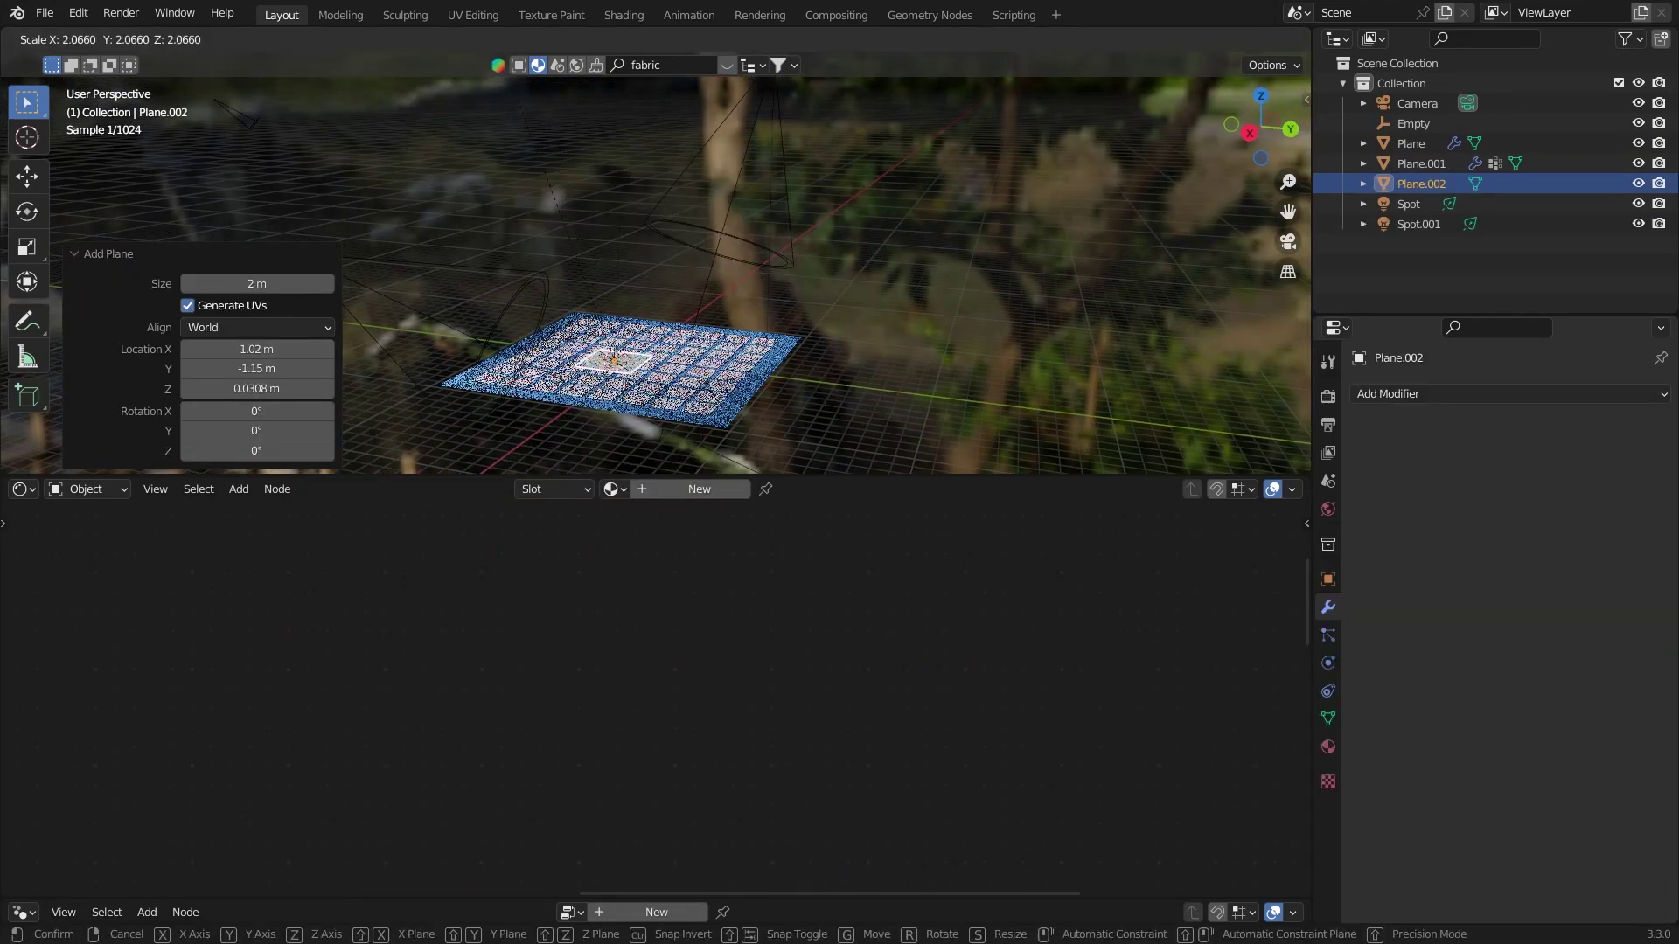
left_click(604, 65)
key("s")
left_click(532, 142)
key("s")
left_click(561, 194)
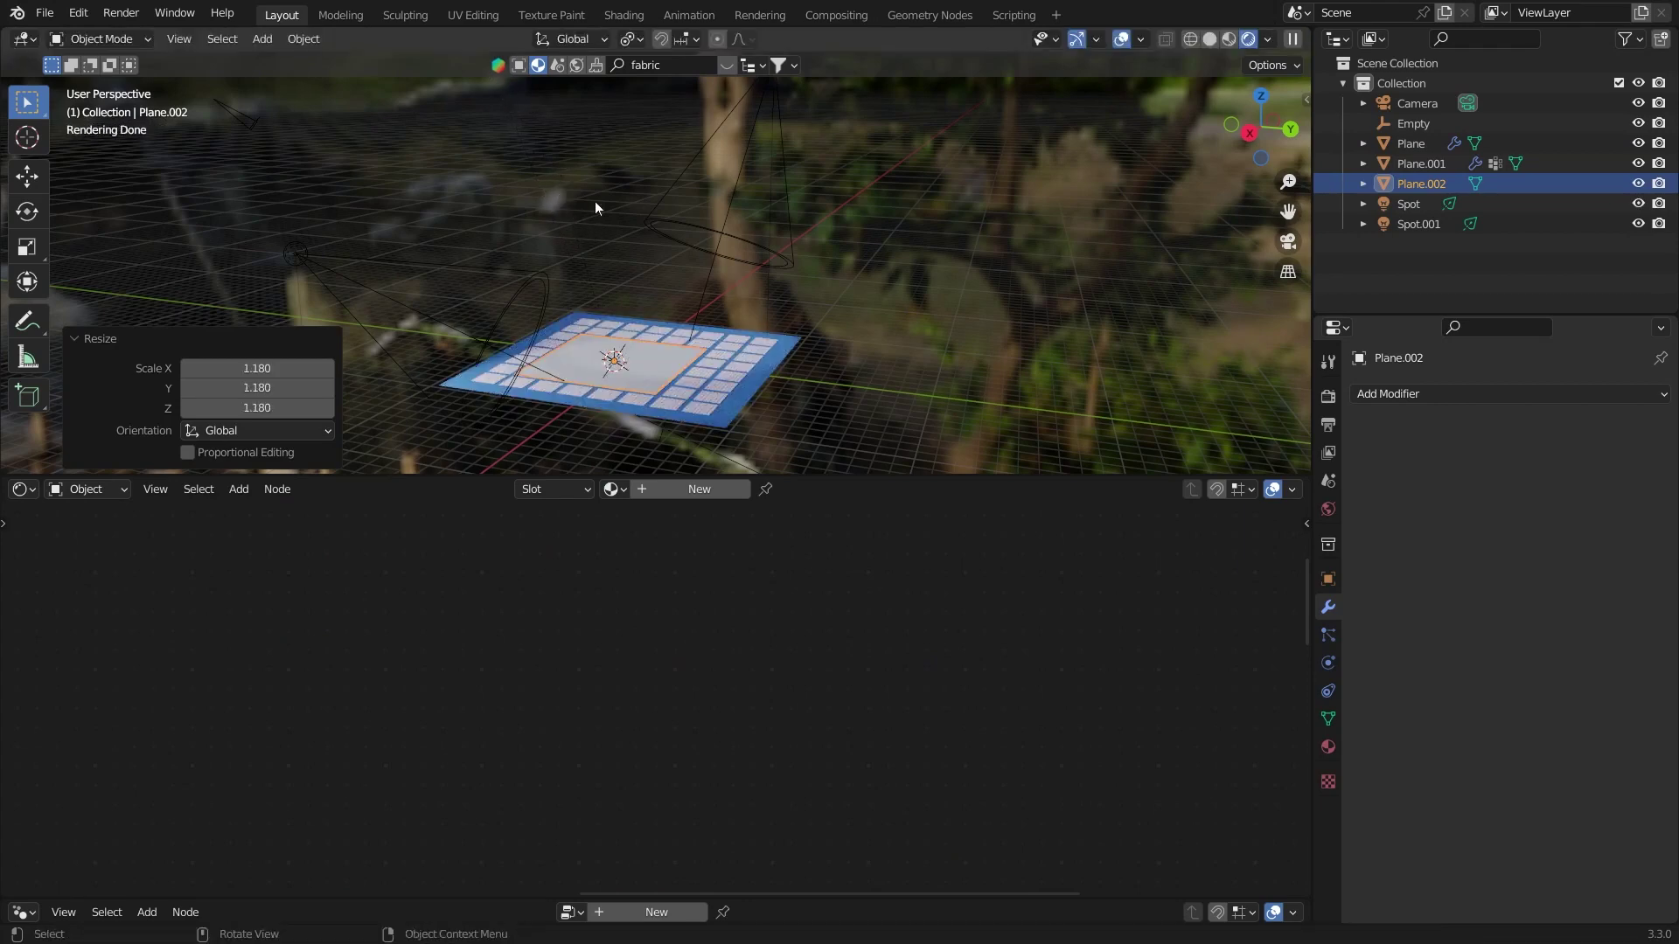
key("g")
left_click(688, 132)
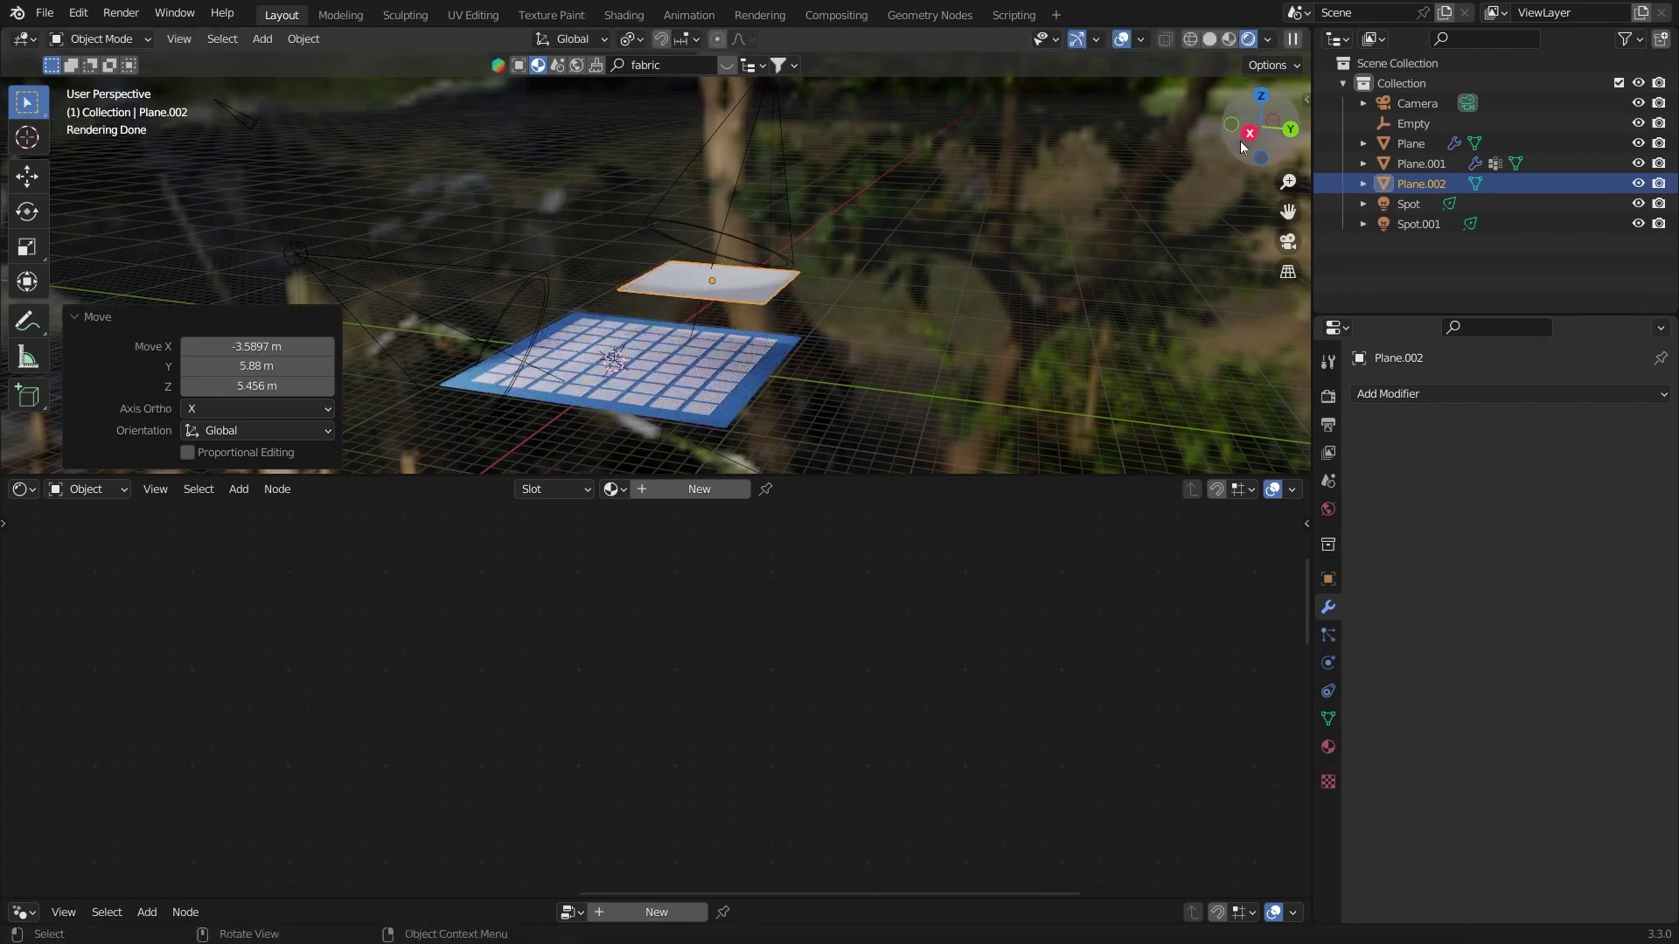
Step: Tilt the new plane about -18.9° around X, enlarge it to a scale of about 6.93, and position it across the spot light's beam
left_click(1249, 133)
key("r")
left_click(664, 161)
key("g")
left_click(641, 157)
key("s")
left_click(584, 151)
middle_click_drag(586, 175, 490, 243)
scroll(490, 243, "up", 2)
key("g")
left_click(614, 371)
Step: Create a new material for the tilted plane and delete its default Principled BSDF node
left_click(735, 486)
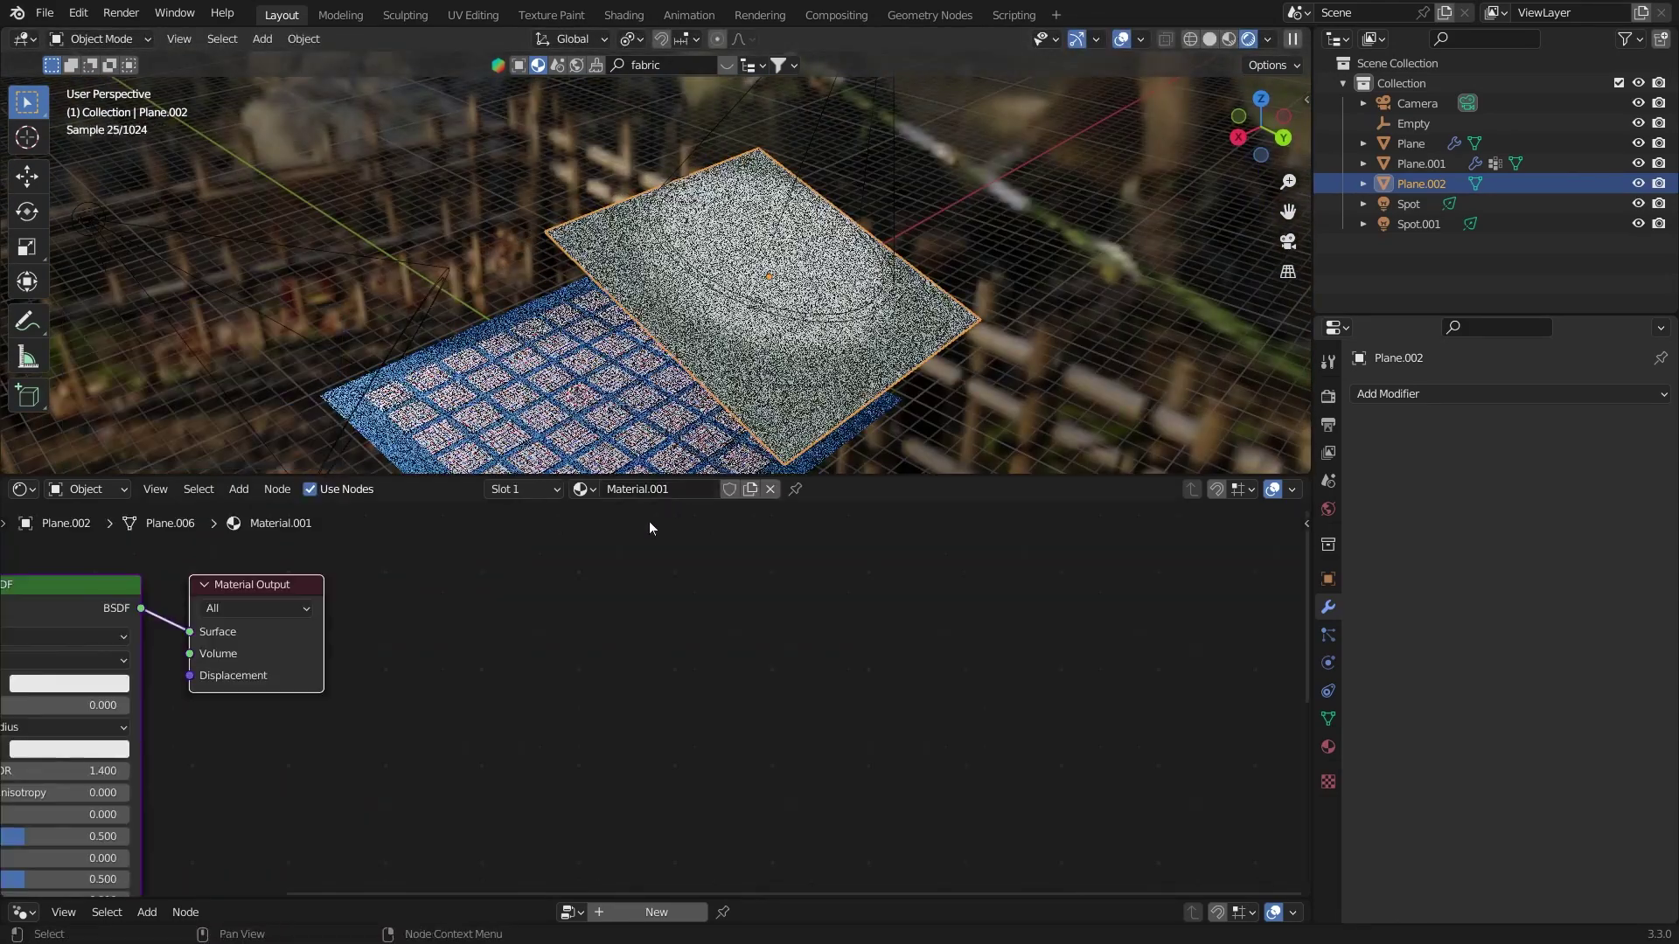
middle_click_drag(512, 567, 632, 607)
scroll(612, 647, "down", 6)
middle_click_drag(365, 673, 752, 649)
left_click(752, 648)
key("x")
Step: Add a Mix Shader with a Principled BSDF in its first shader input and connect its output to the Material Output's Surface
key("shift+a")
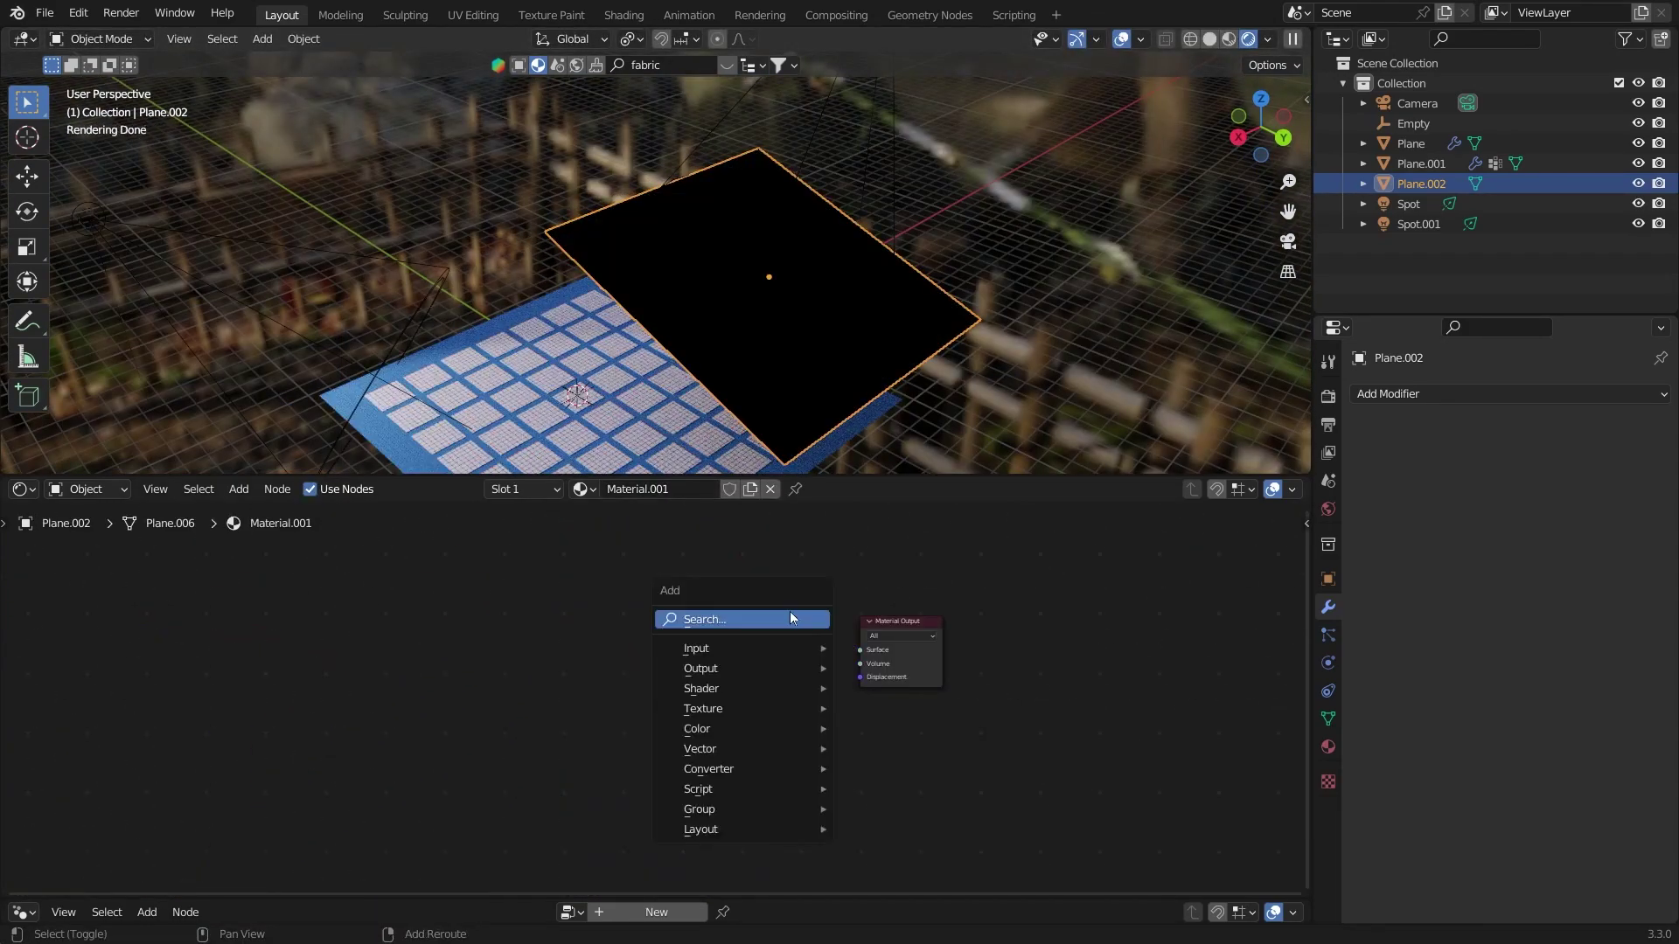
left_click(790, 618)
type("mix")
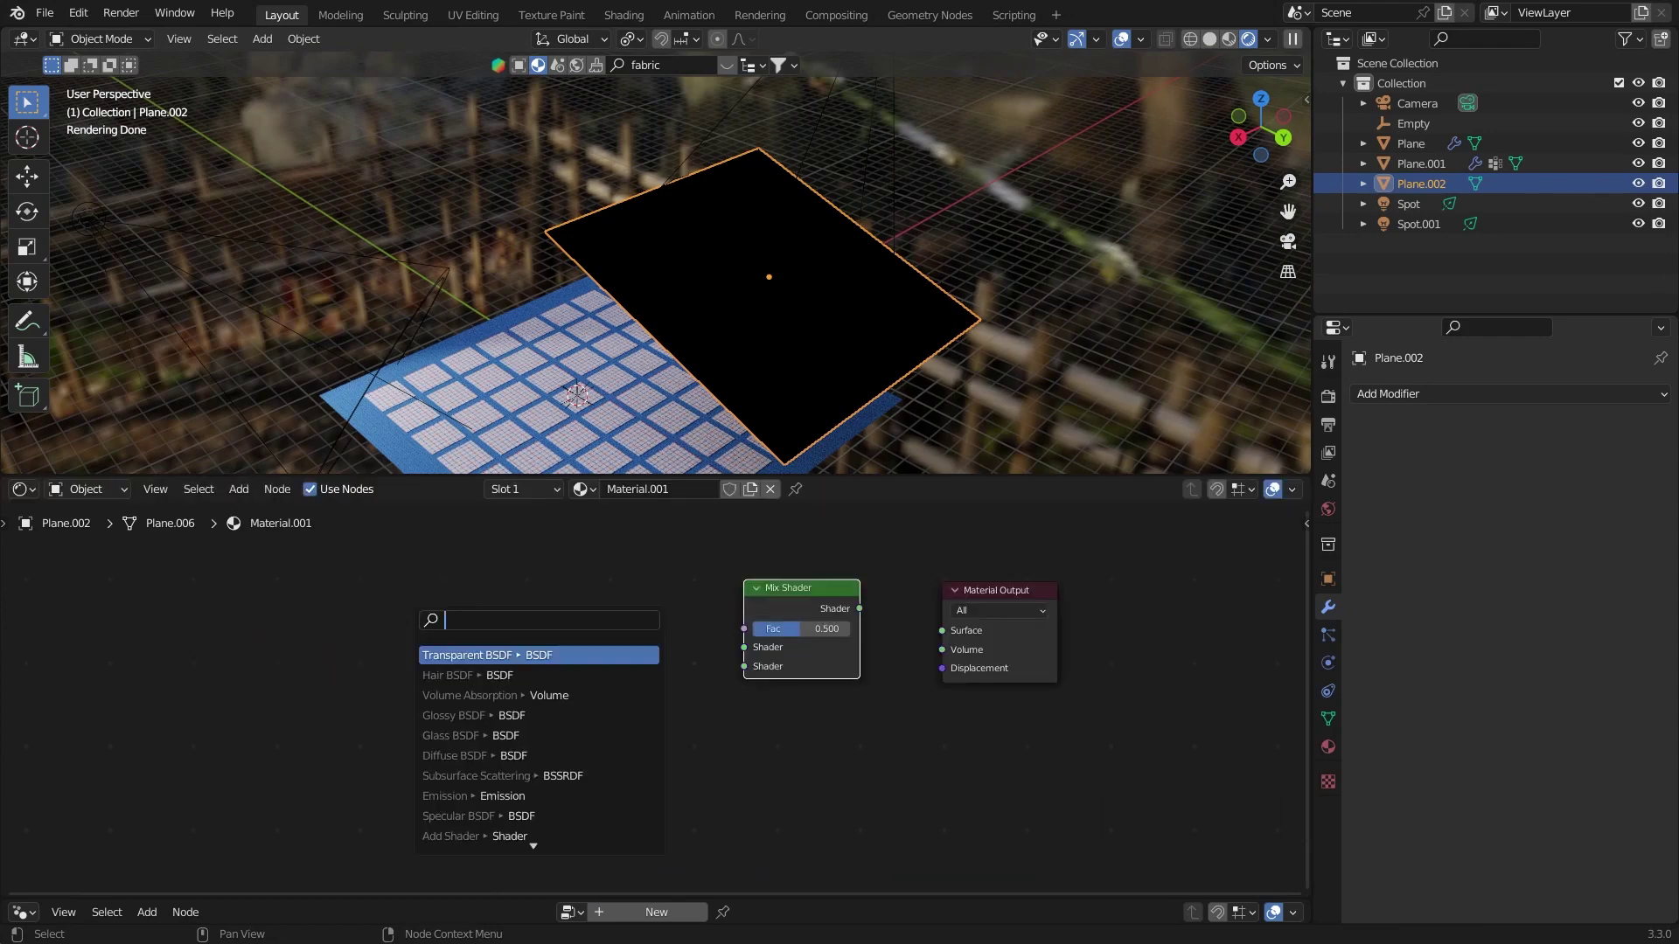
type("pri")
key("Return")
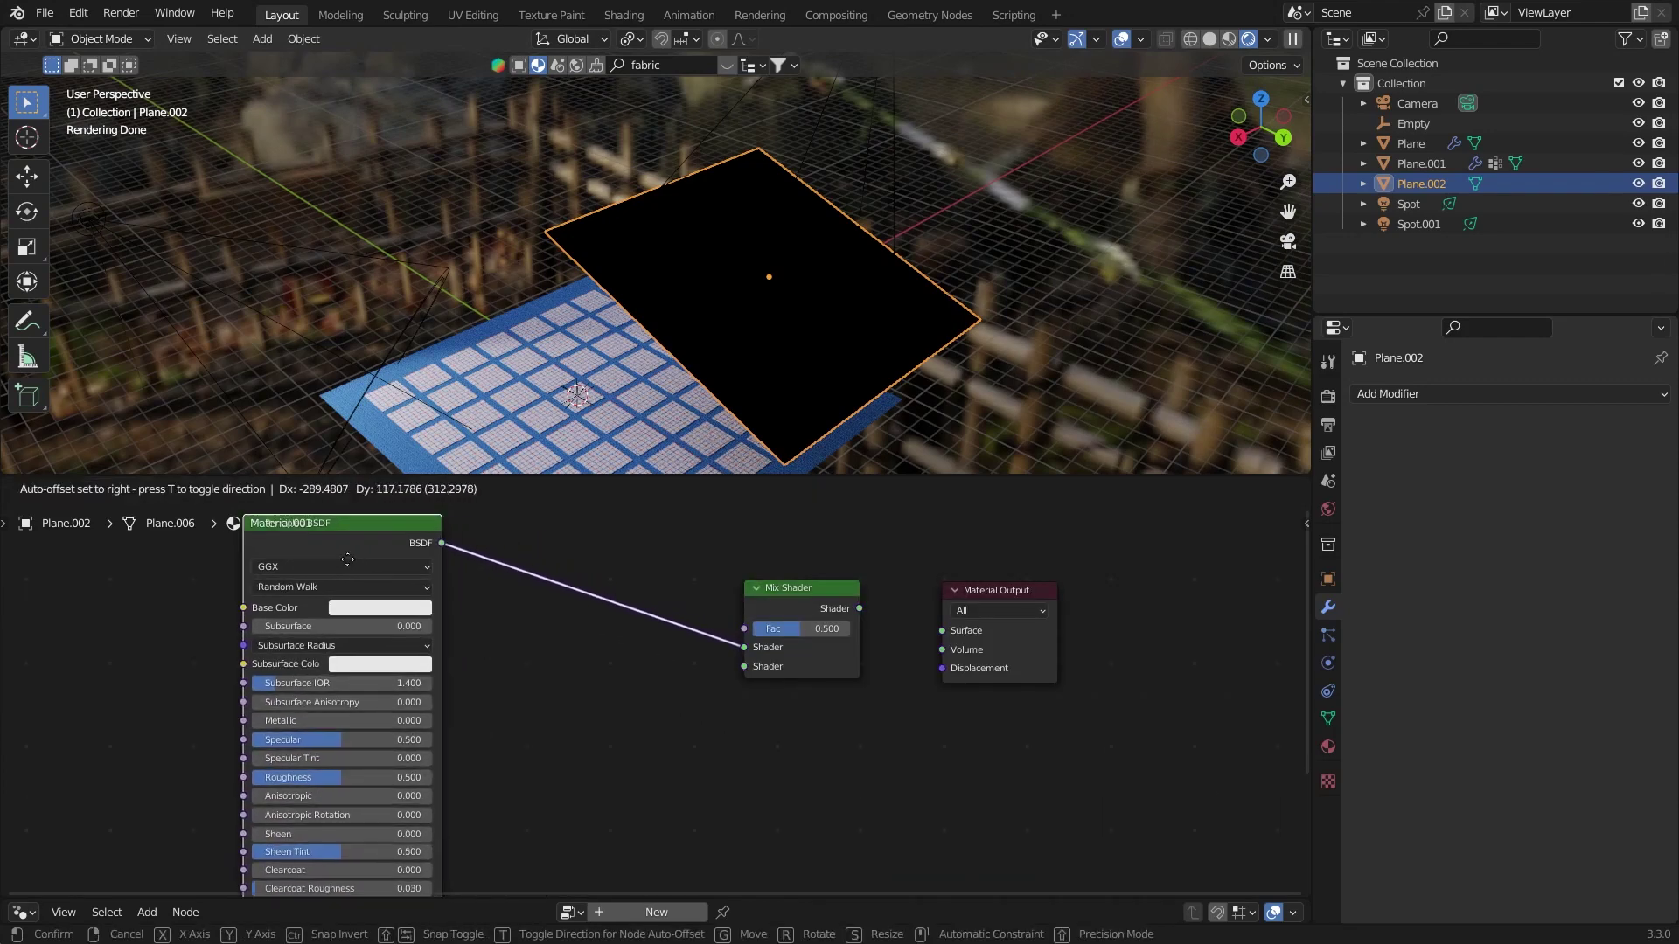
left_click(325, 558)
left_click_drag(859, 608, 942, 630)
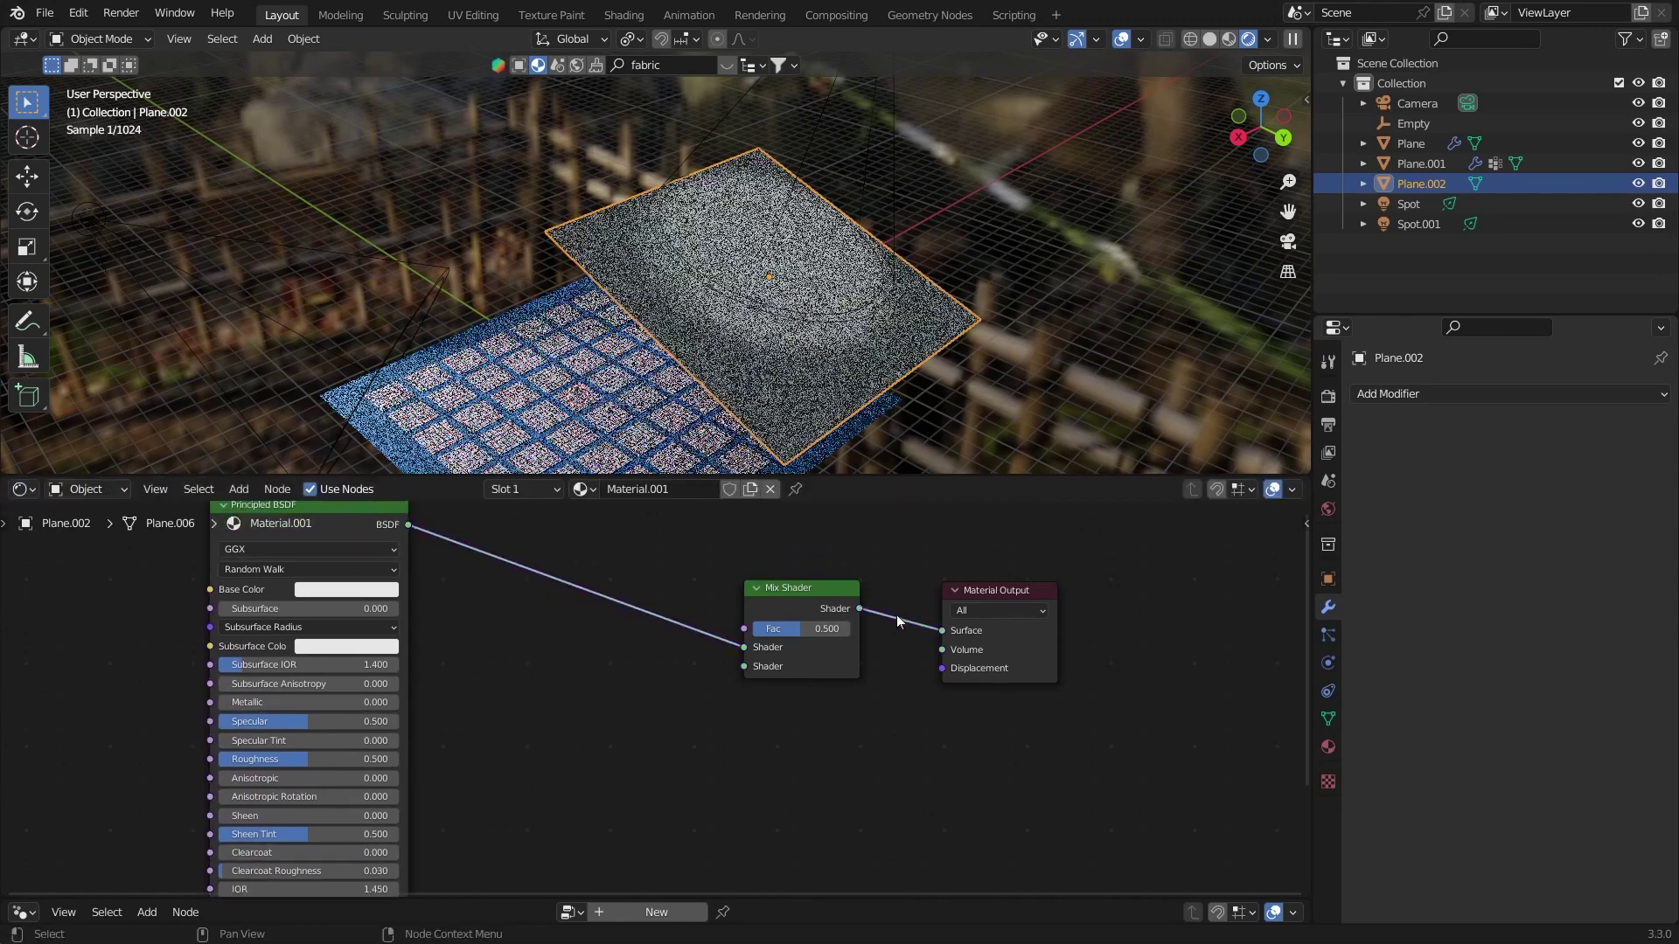
Step: Add a Transparent BSDF connected to the Mix Shader's second shader input
left_click_drag(744, 667, 472, 700)
type("tra")
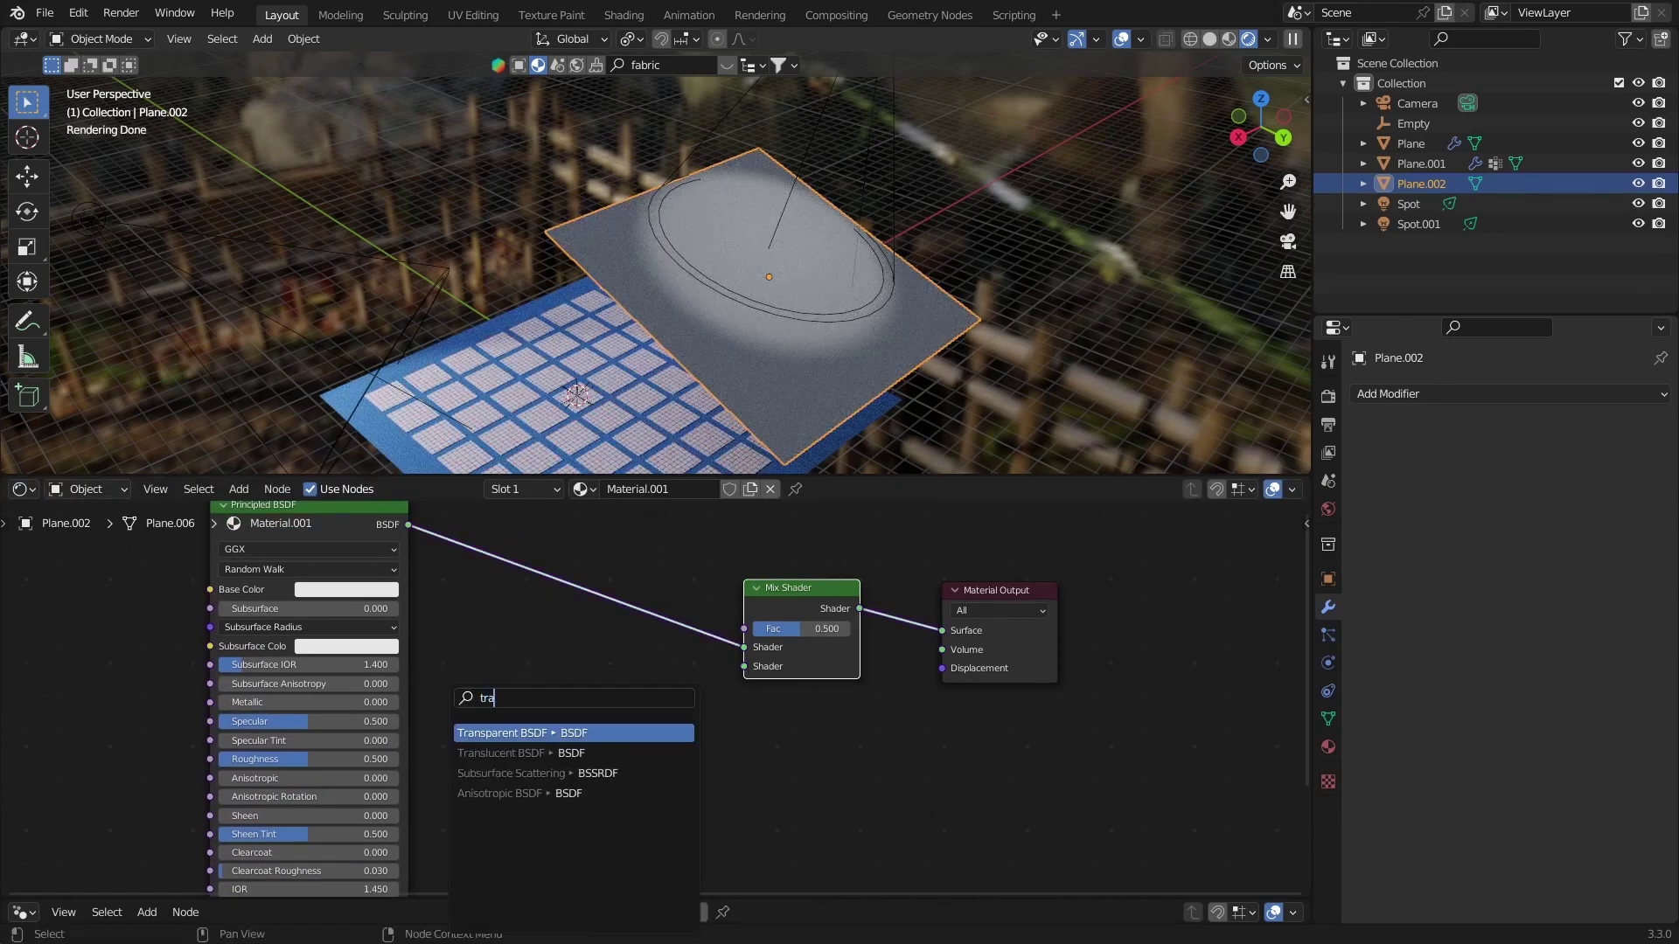
key("Return")
Step: Add a ColorRamp node whose Color output drives the Mix Shader's Fac input
left_click_drag(968, 763, 551, 700)
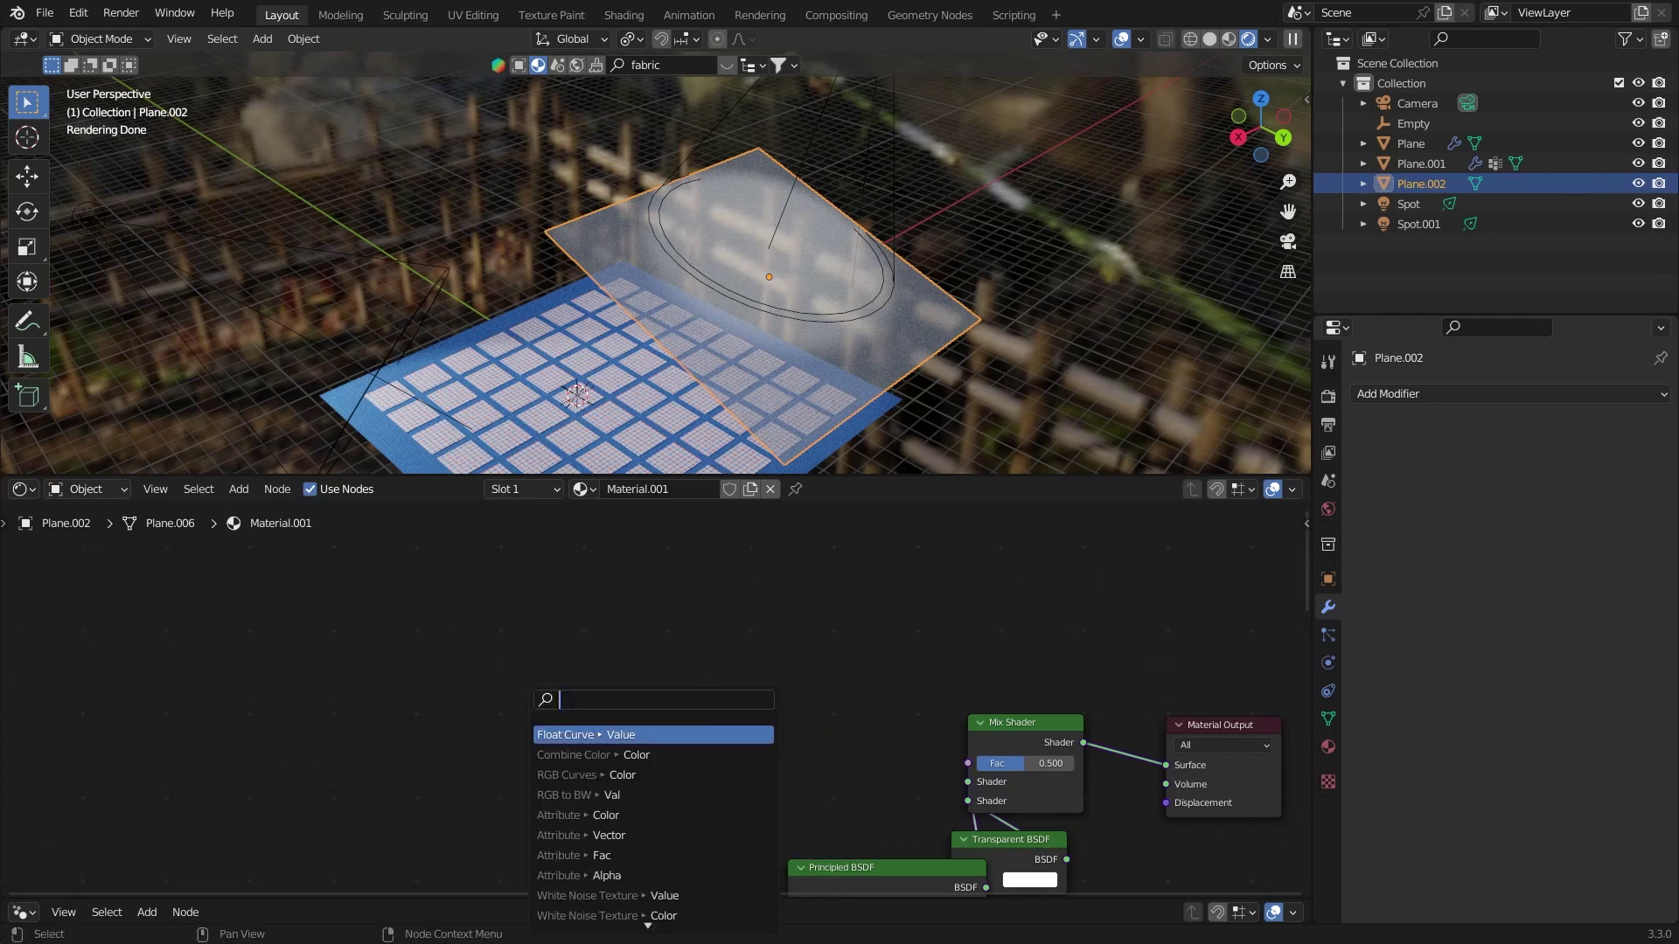
type("col")
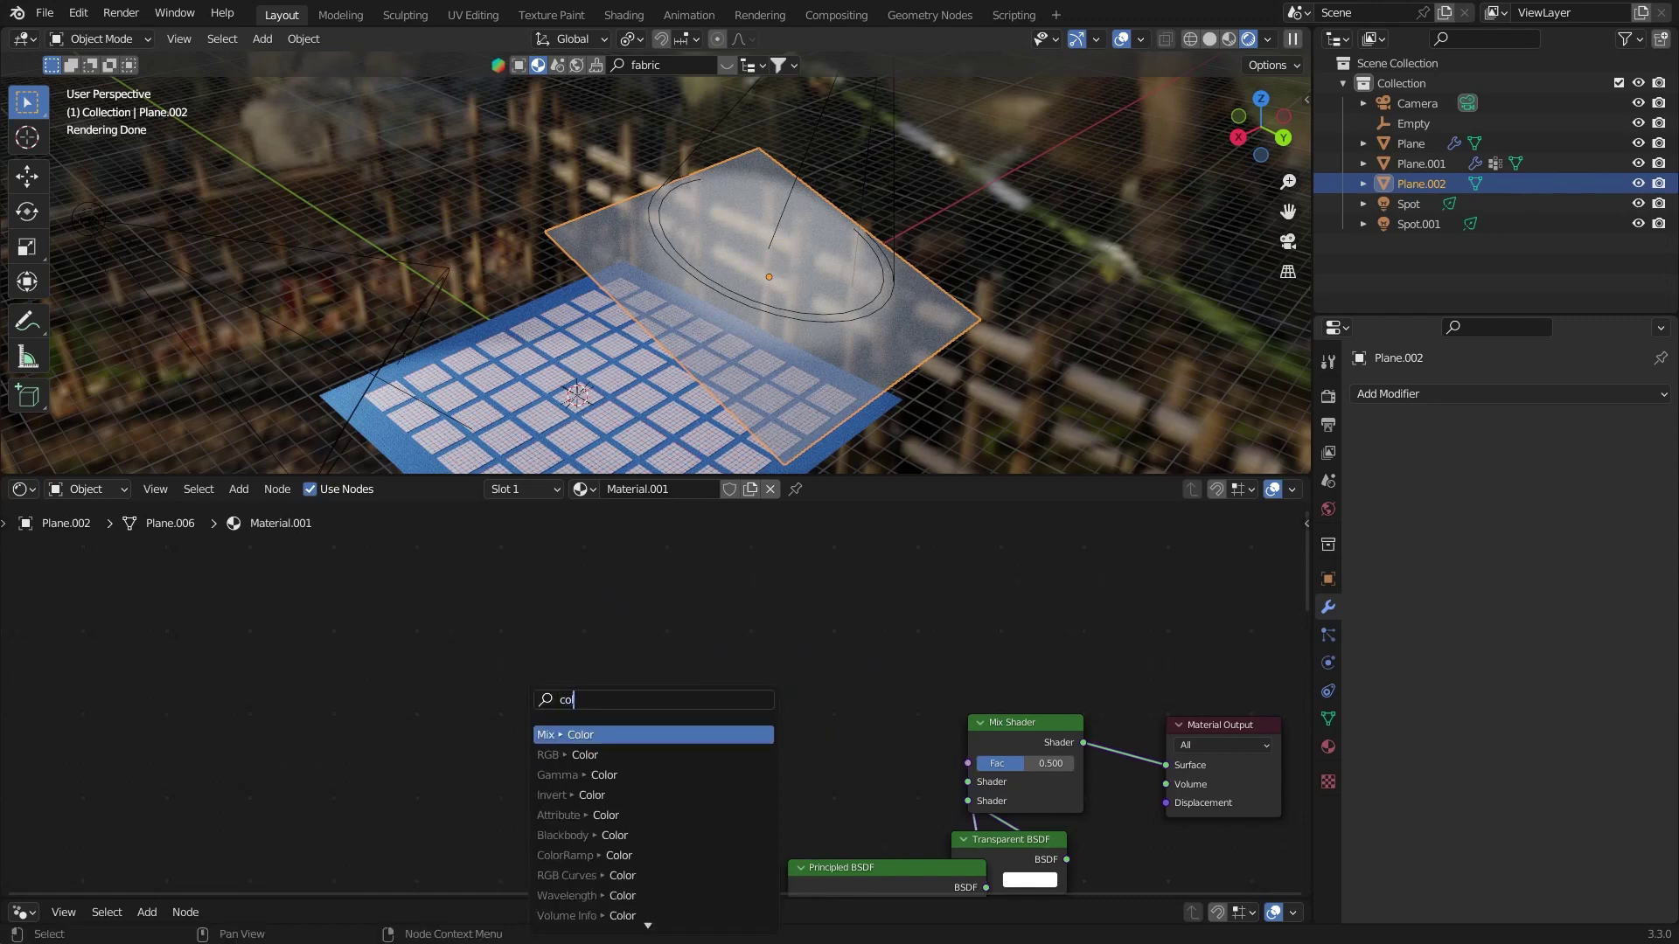
type("or")
key("Down")
key("Down")
key("Down")
key("Down")
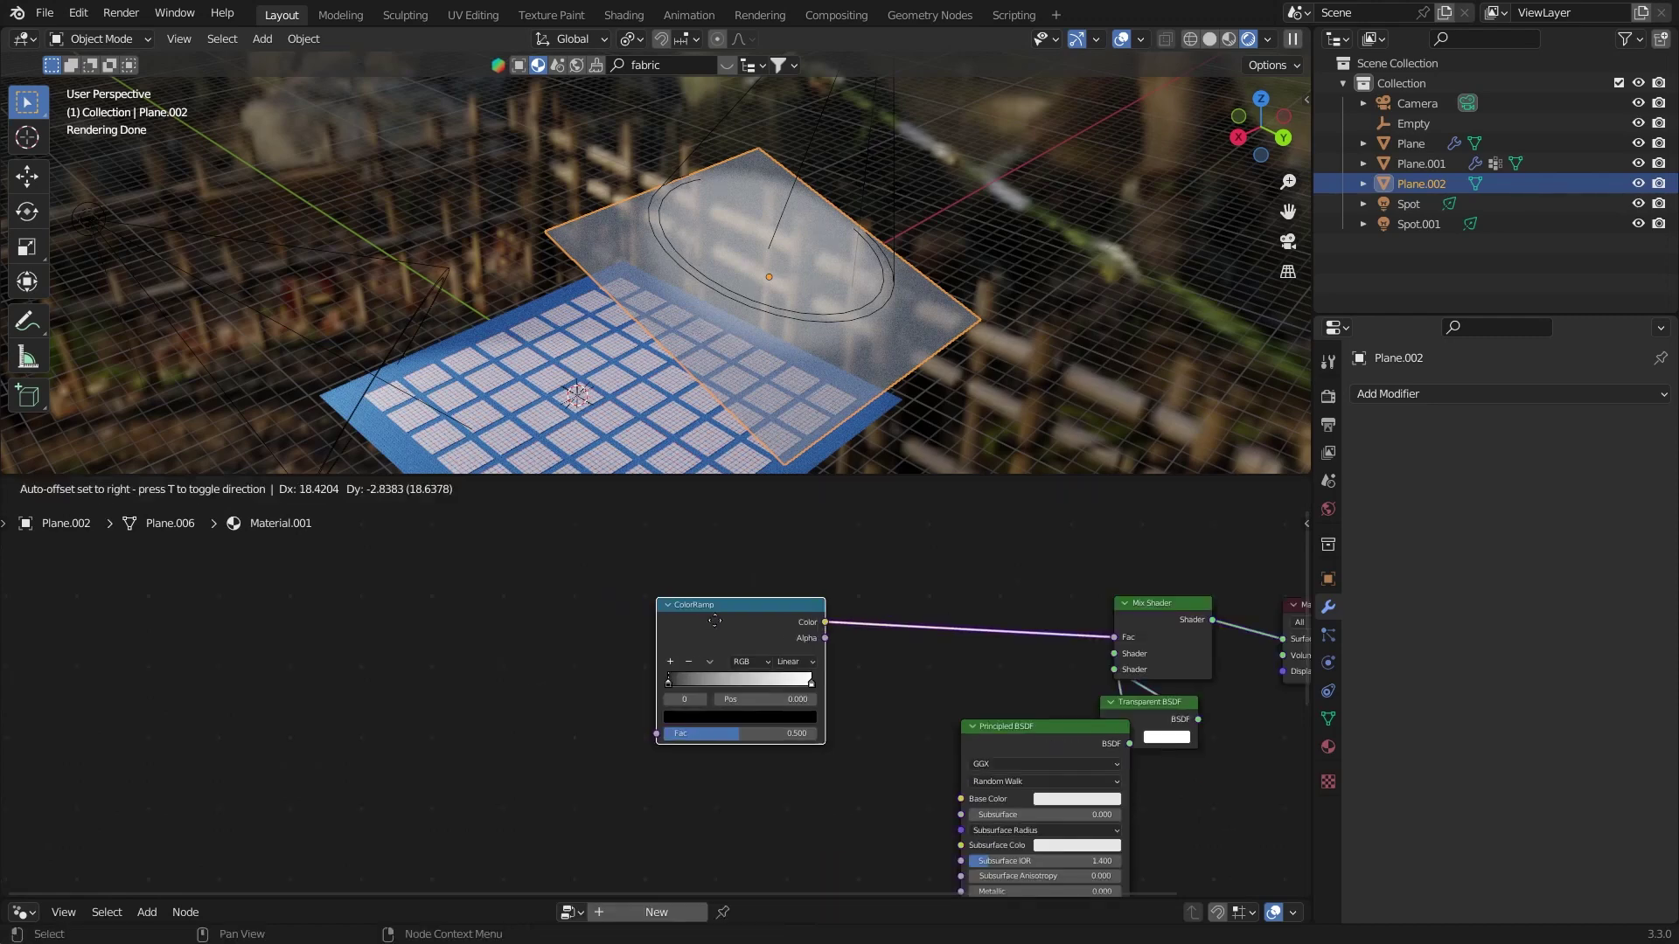
left_click(655, 728)
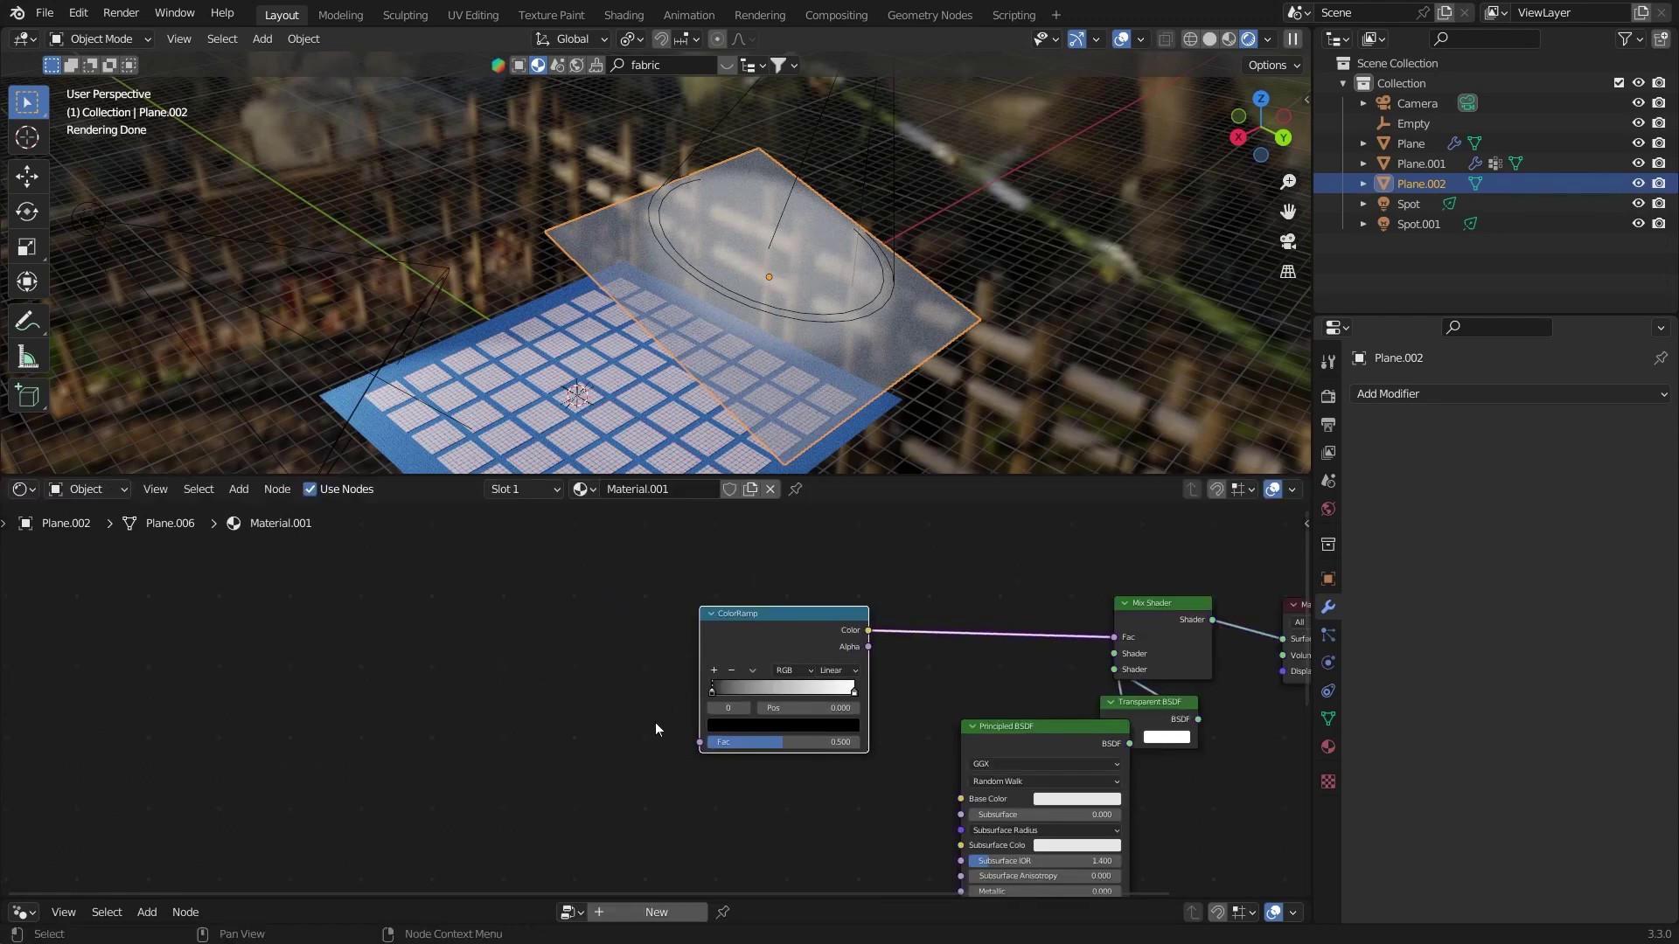
Step: Feed a Noise Texture into the ColorRamp's Fac and give it Texture Coordinate and Mapping nodes
left_click_drag(699, 741, 399, 699)
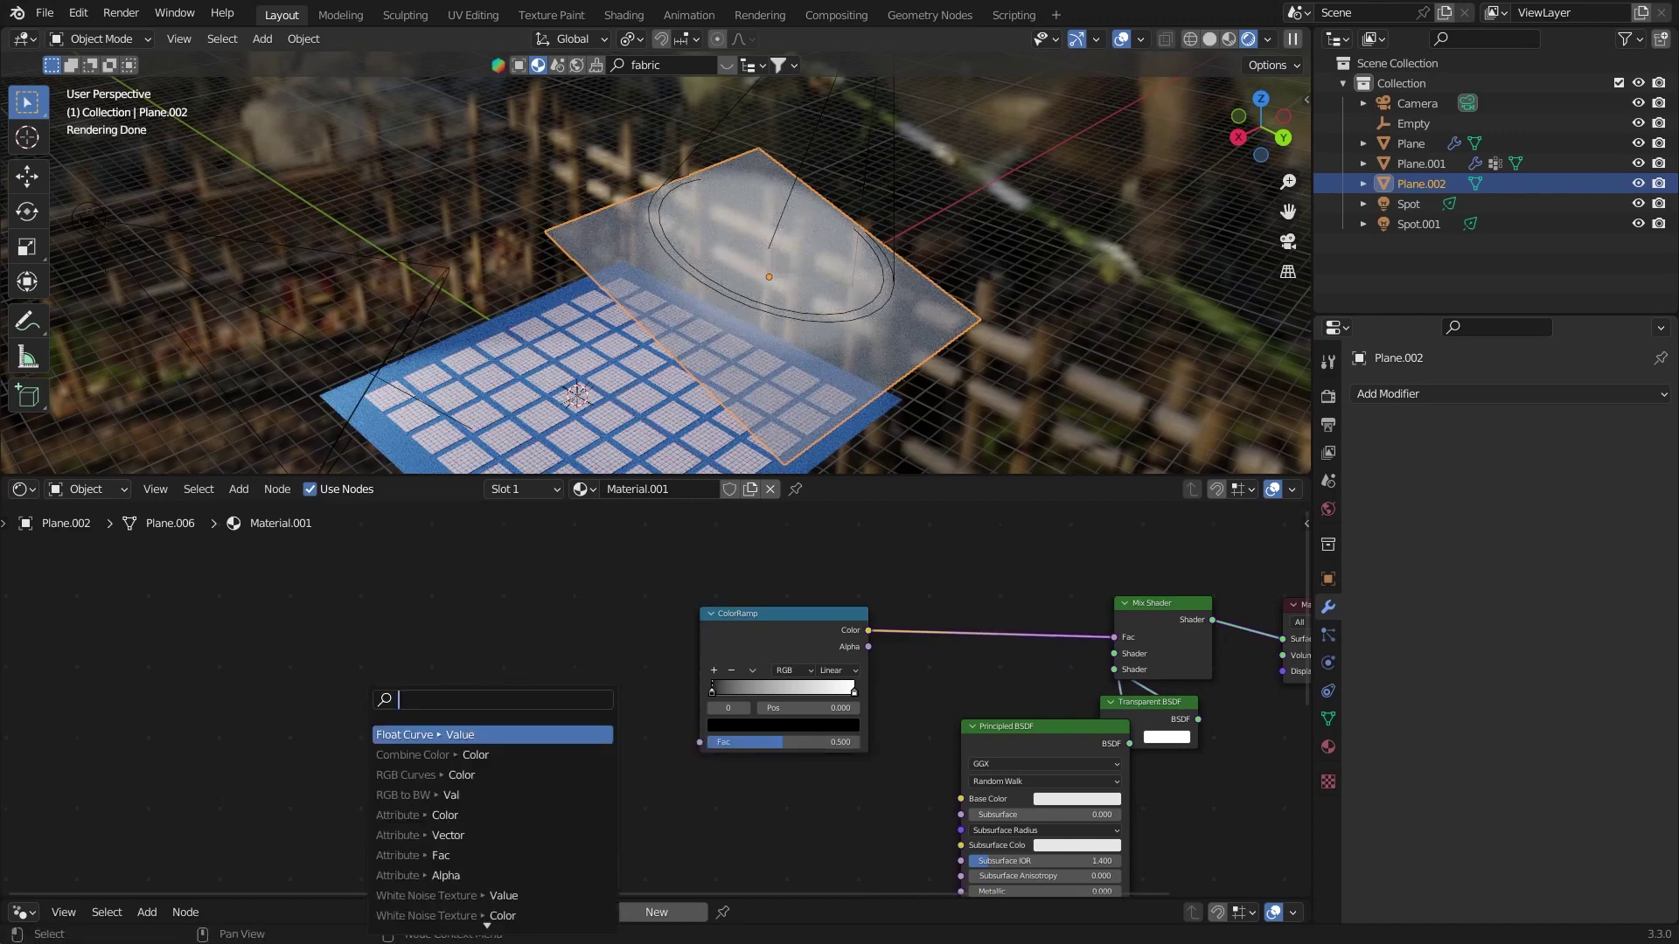
type("noi")
key("Return")
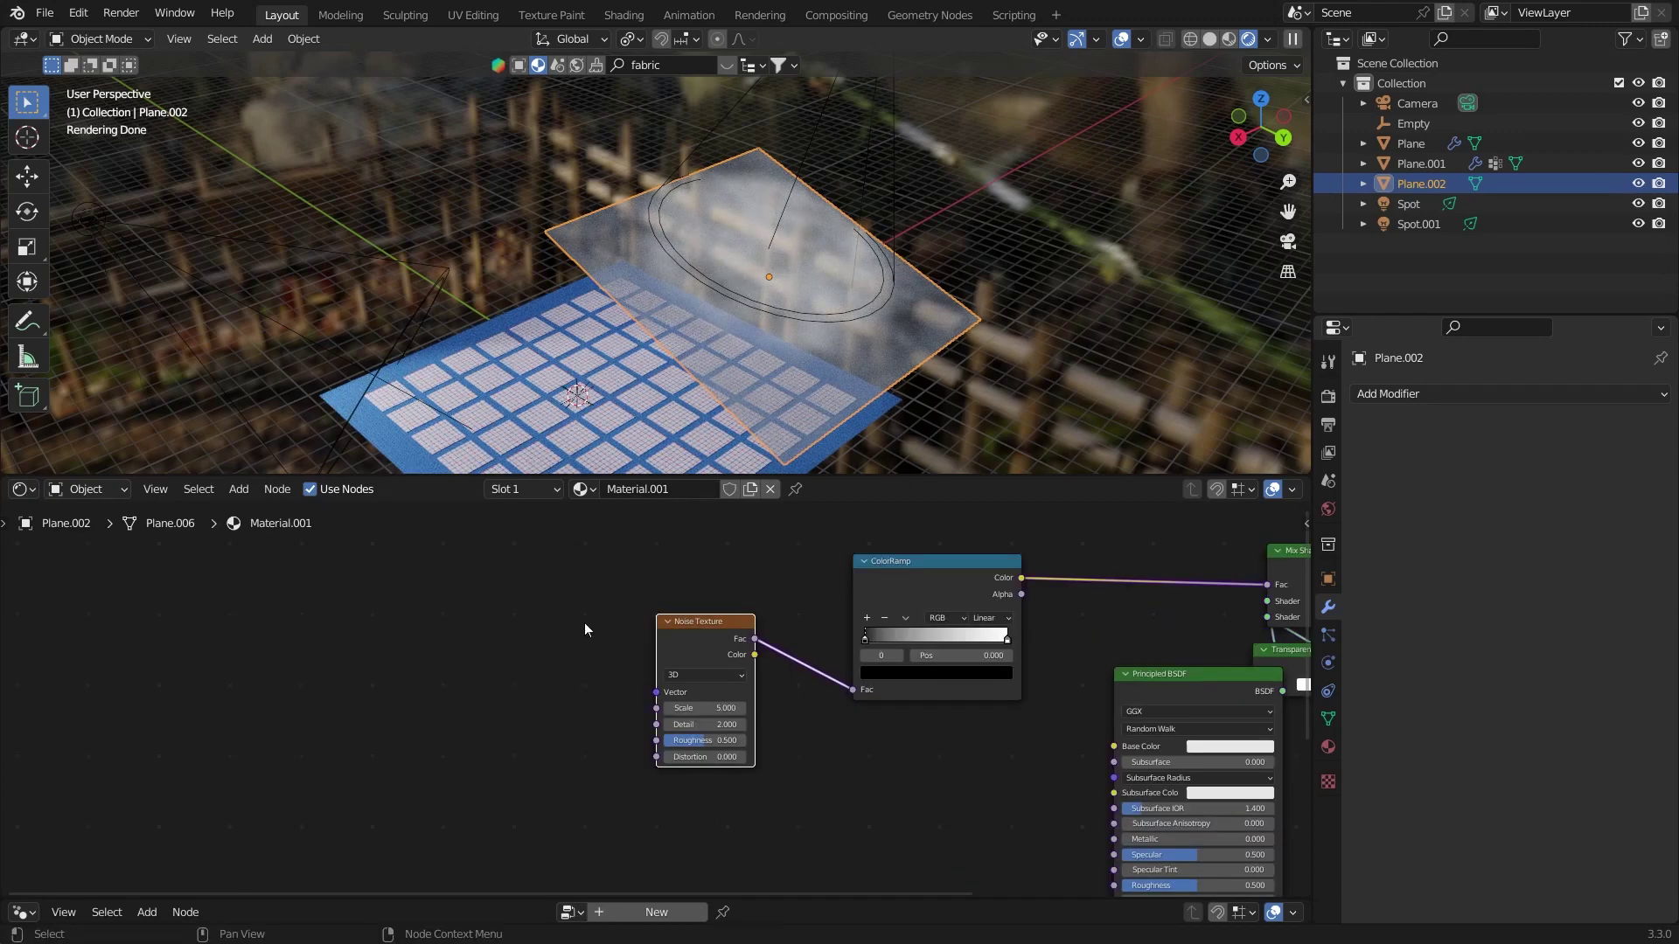
key("ctrl+t")
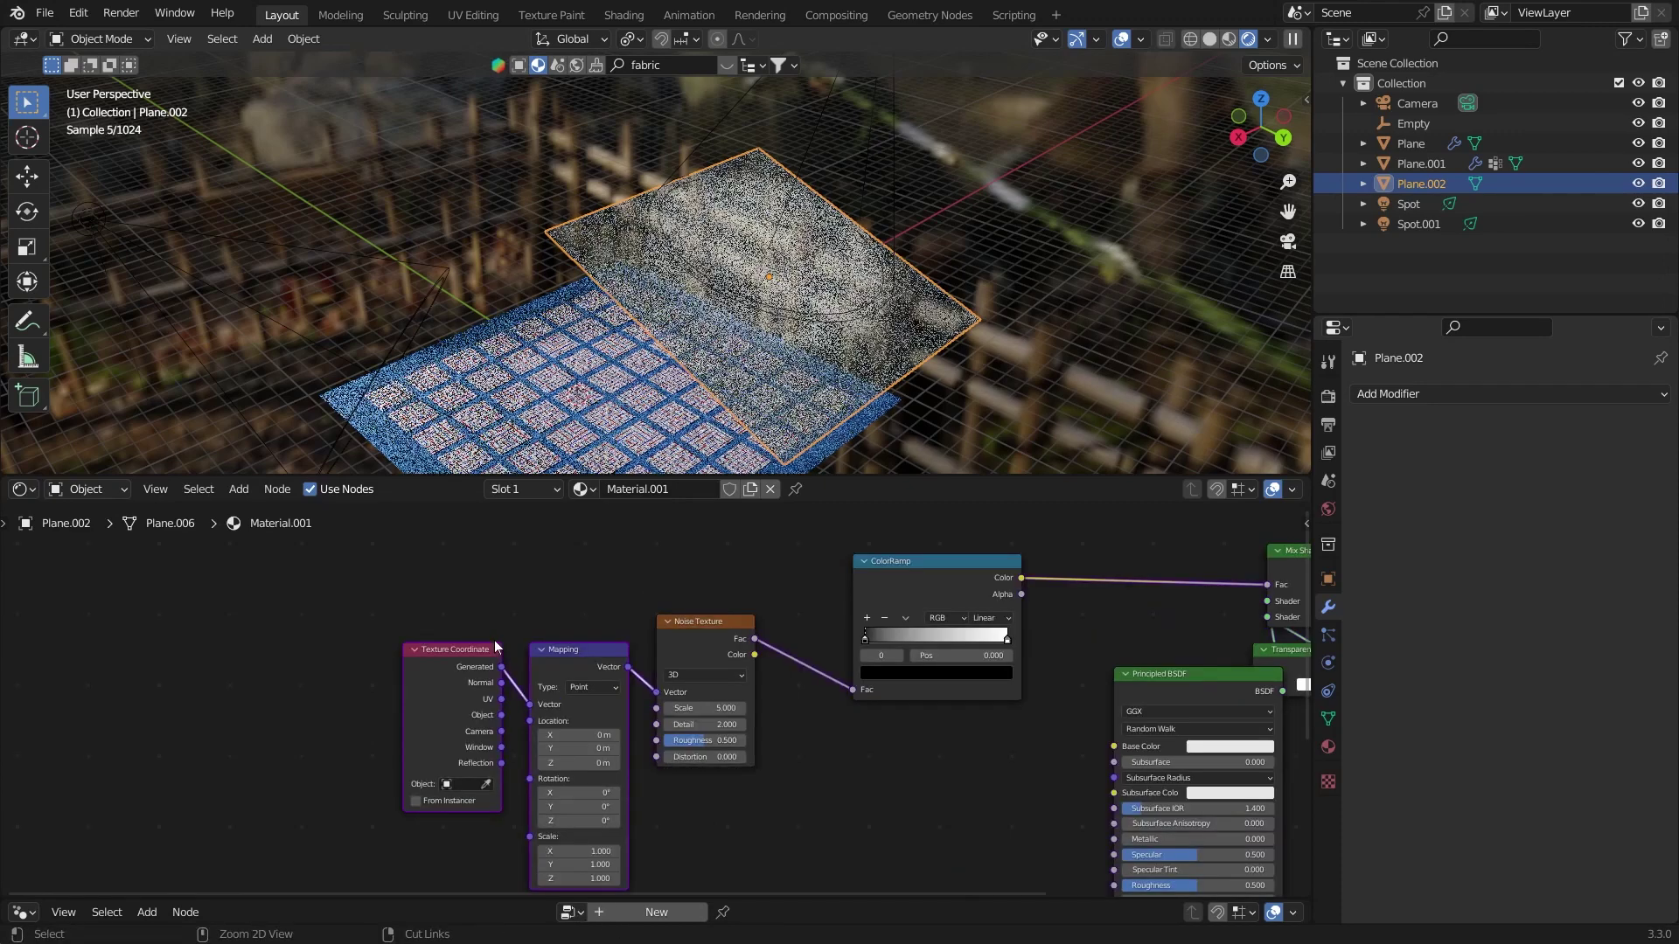
Step: Animate the Mapping node's Z location with the driver expression #frame/1000
scroll(525, 595, "up", 3)
double_click(627, 674)
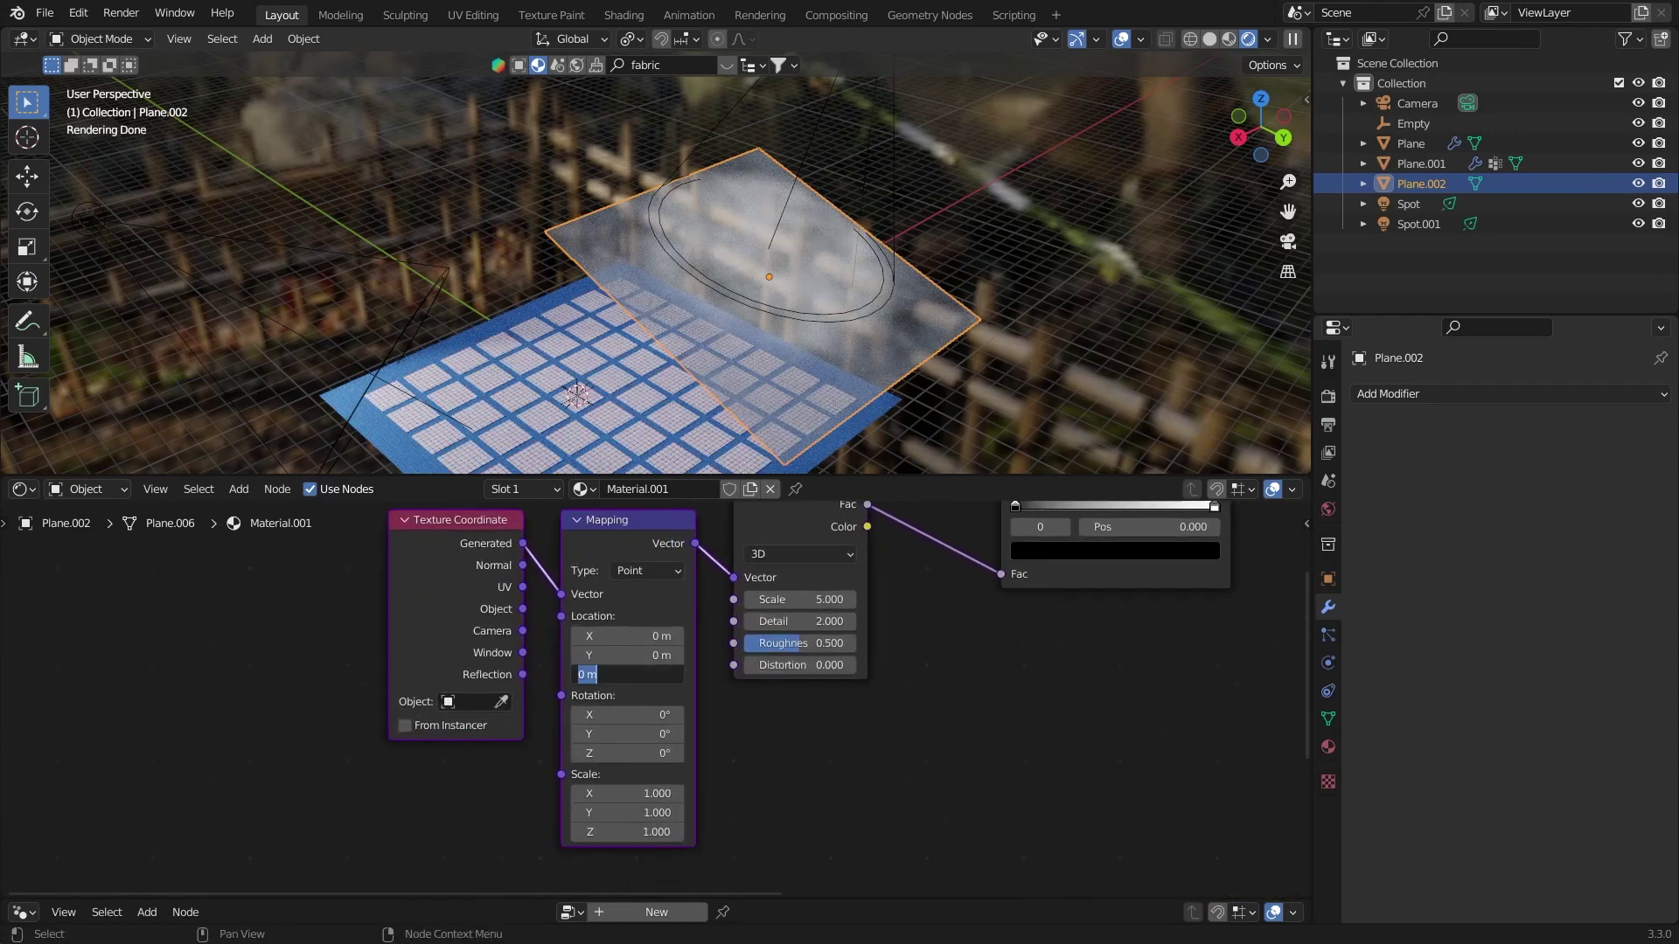
type("#frame/100")
key("Return")
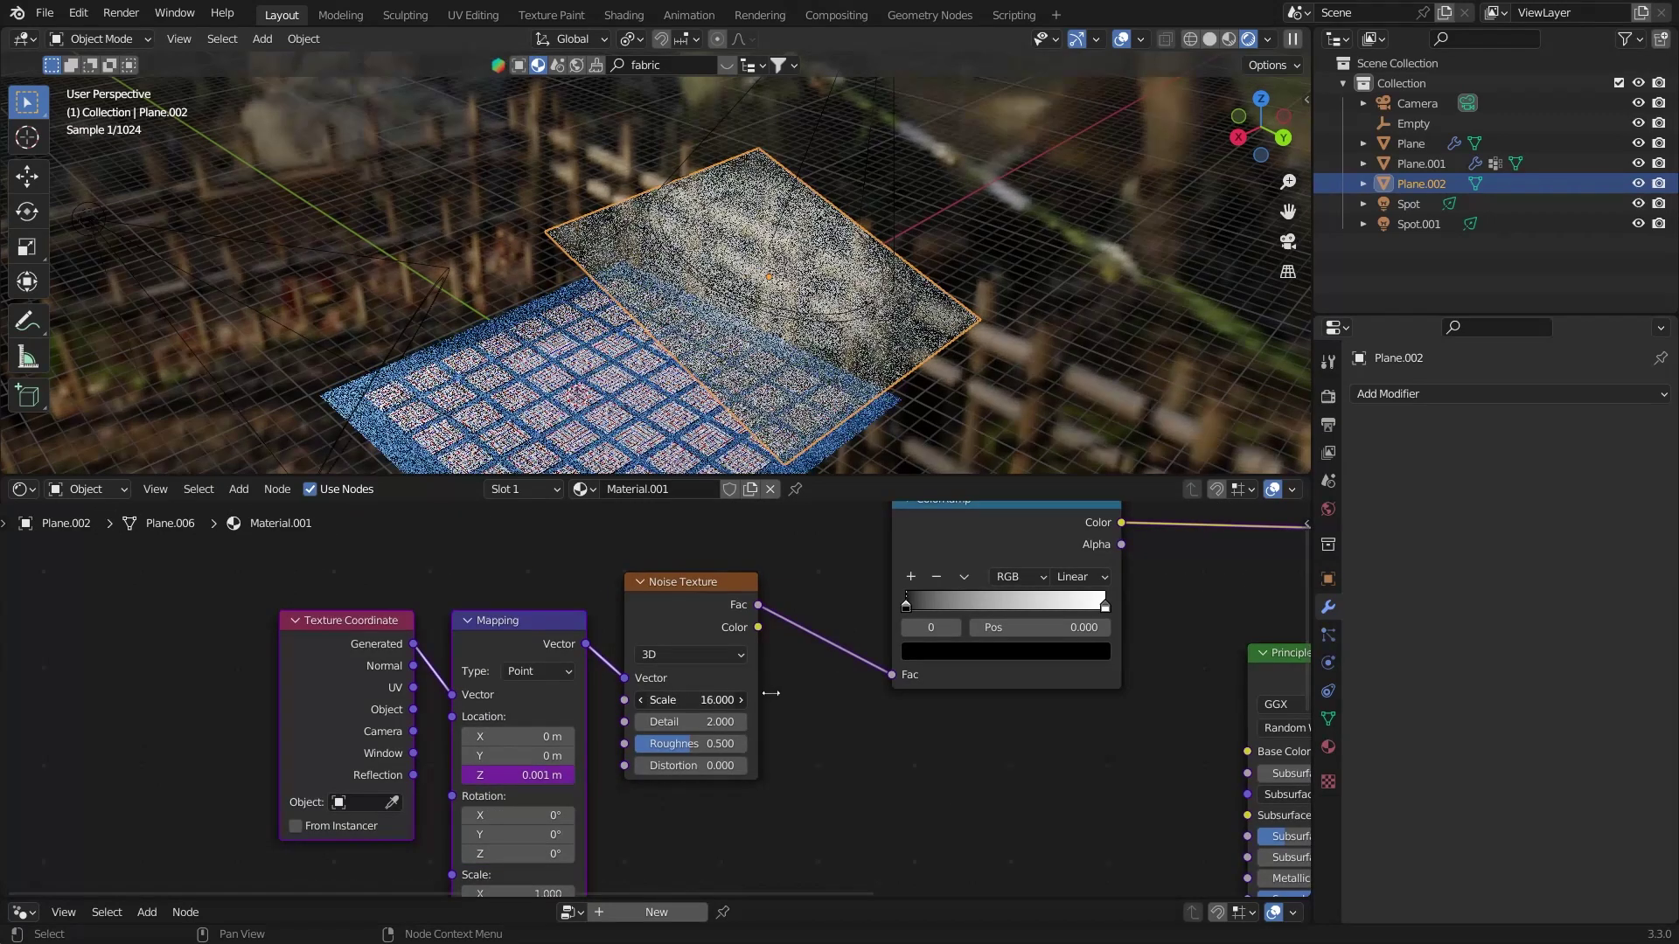
Step: Set the Noise Texture's scale to about 19.2, detail to 3.8 and distortion to 3.3
left_click_drag(771, 693, 789, 690)
middle_click_drag(747, 701, 655, 735)
left_click_drag(577, 761, 617, 805)
middle_click_drag(836, 650, 736, 683)
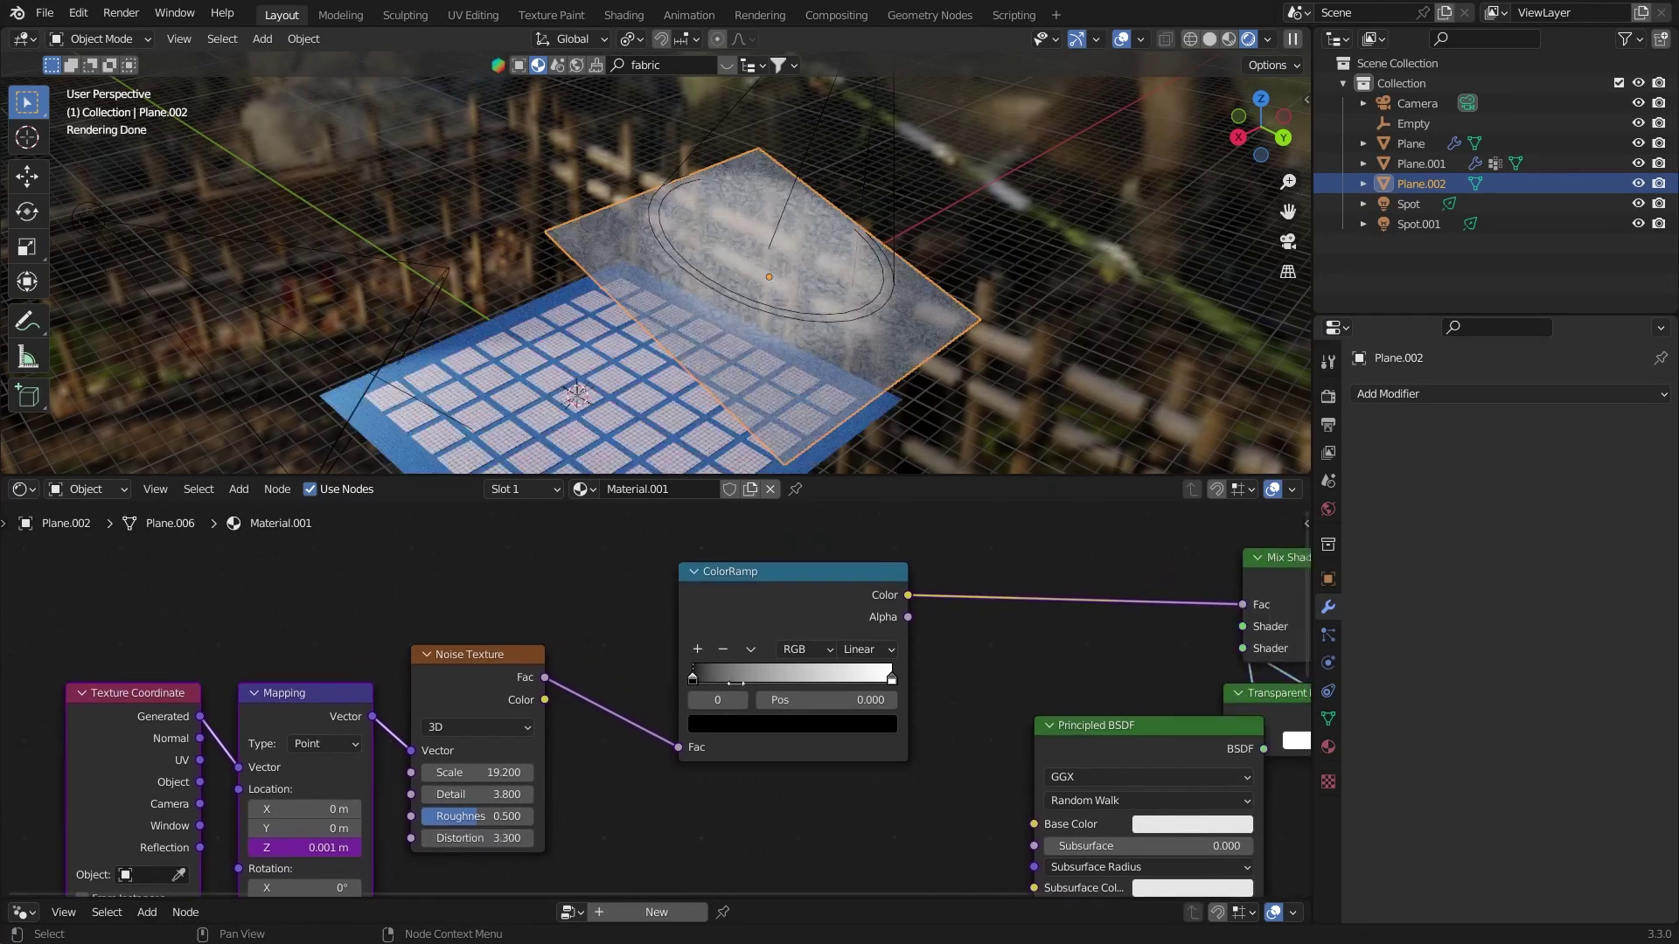
Step: Preview the ColorRamp on the plane, bring its stops closer with white at about 0.708, and set the noise scale to about 12.2
left_click(750, 594, "ctrl+shift")
middle_click_drag(712, 453, 683, 497)
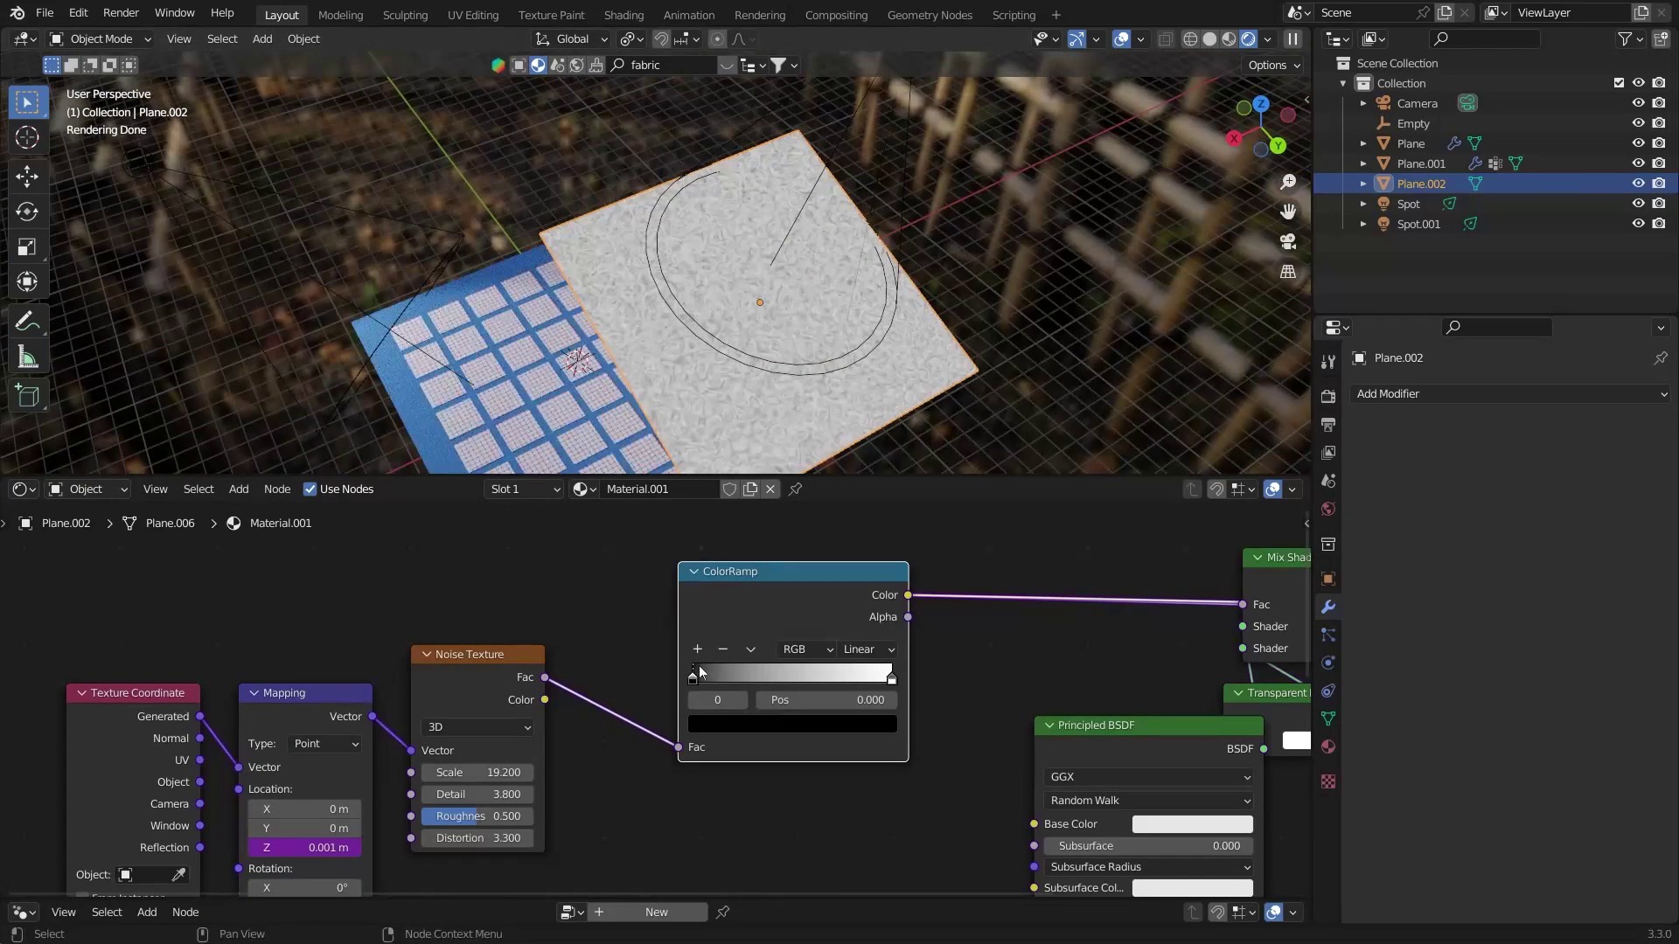
left_click_drag(694, 679, 766, 679)
left_click_drag(891, 678, 836, 678)
middle_click_drag(665, 744, 713, 676)
left_click_drag(525, 705, 478, 710)
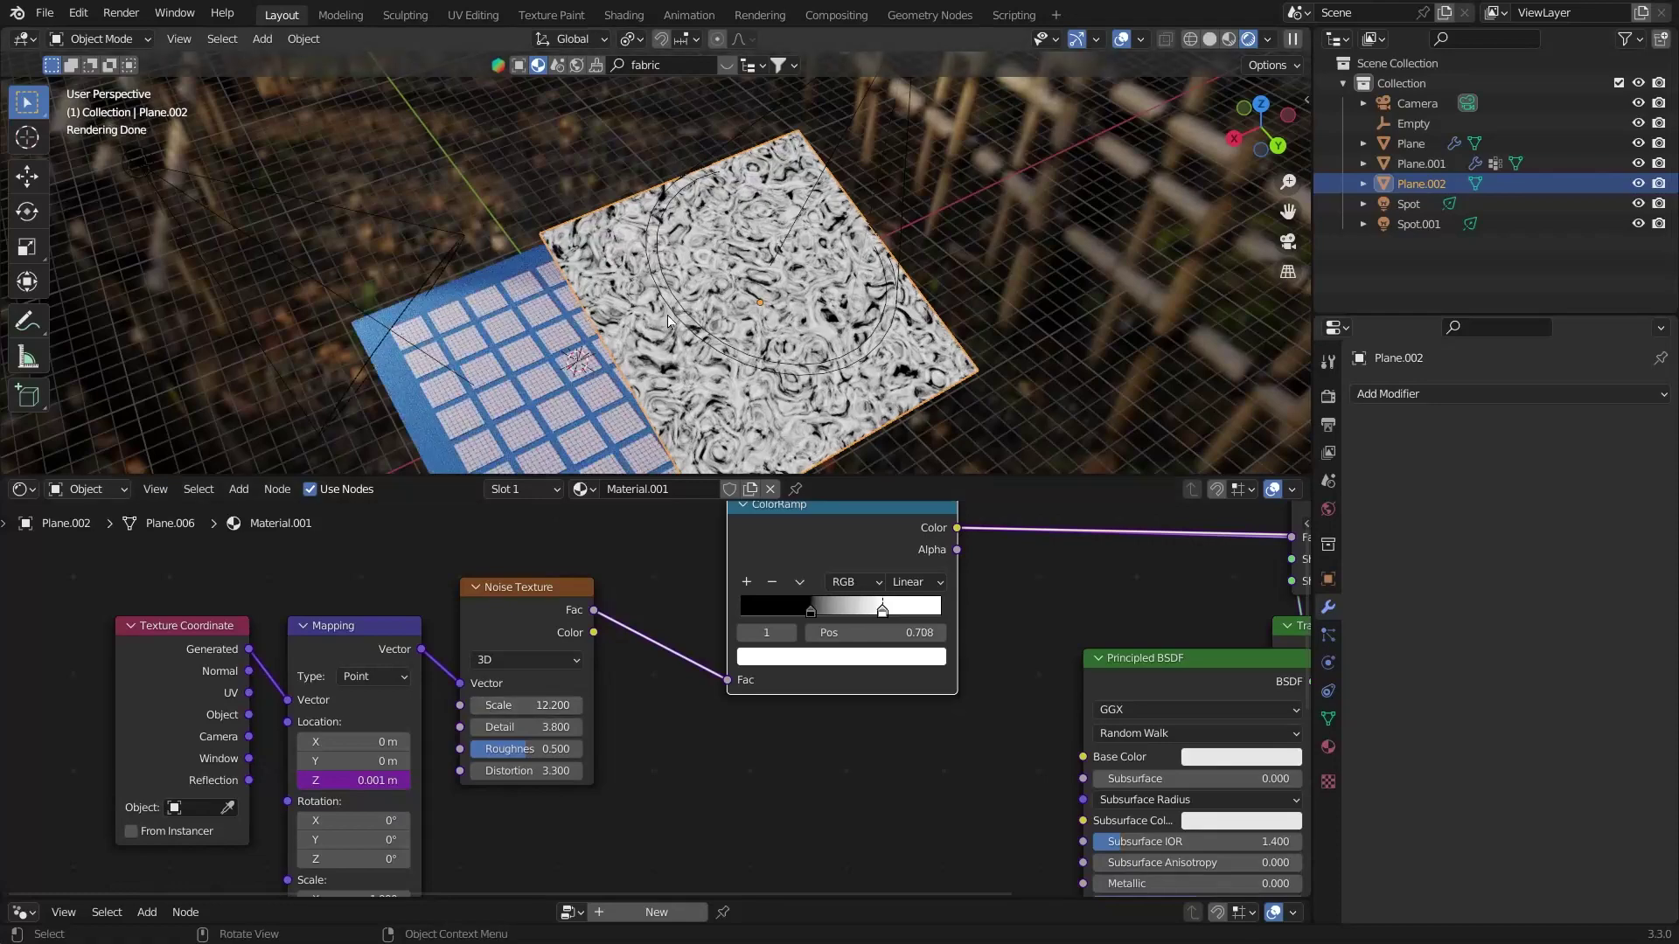
Step: Reconnect the Mix Shader to the plane's Material Output and set the ColorRamp's white stop position to about 0.596
middle_click_drag(1041, 581, 843, 636)
scroll(843, 637, "down", 8)
left_click(844, 639)
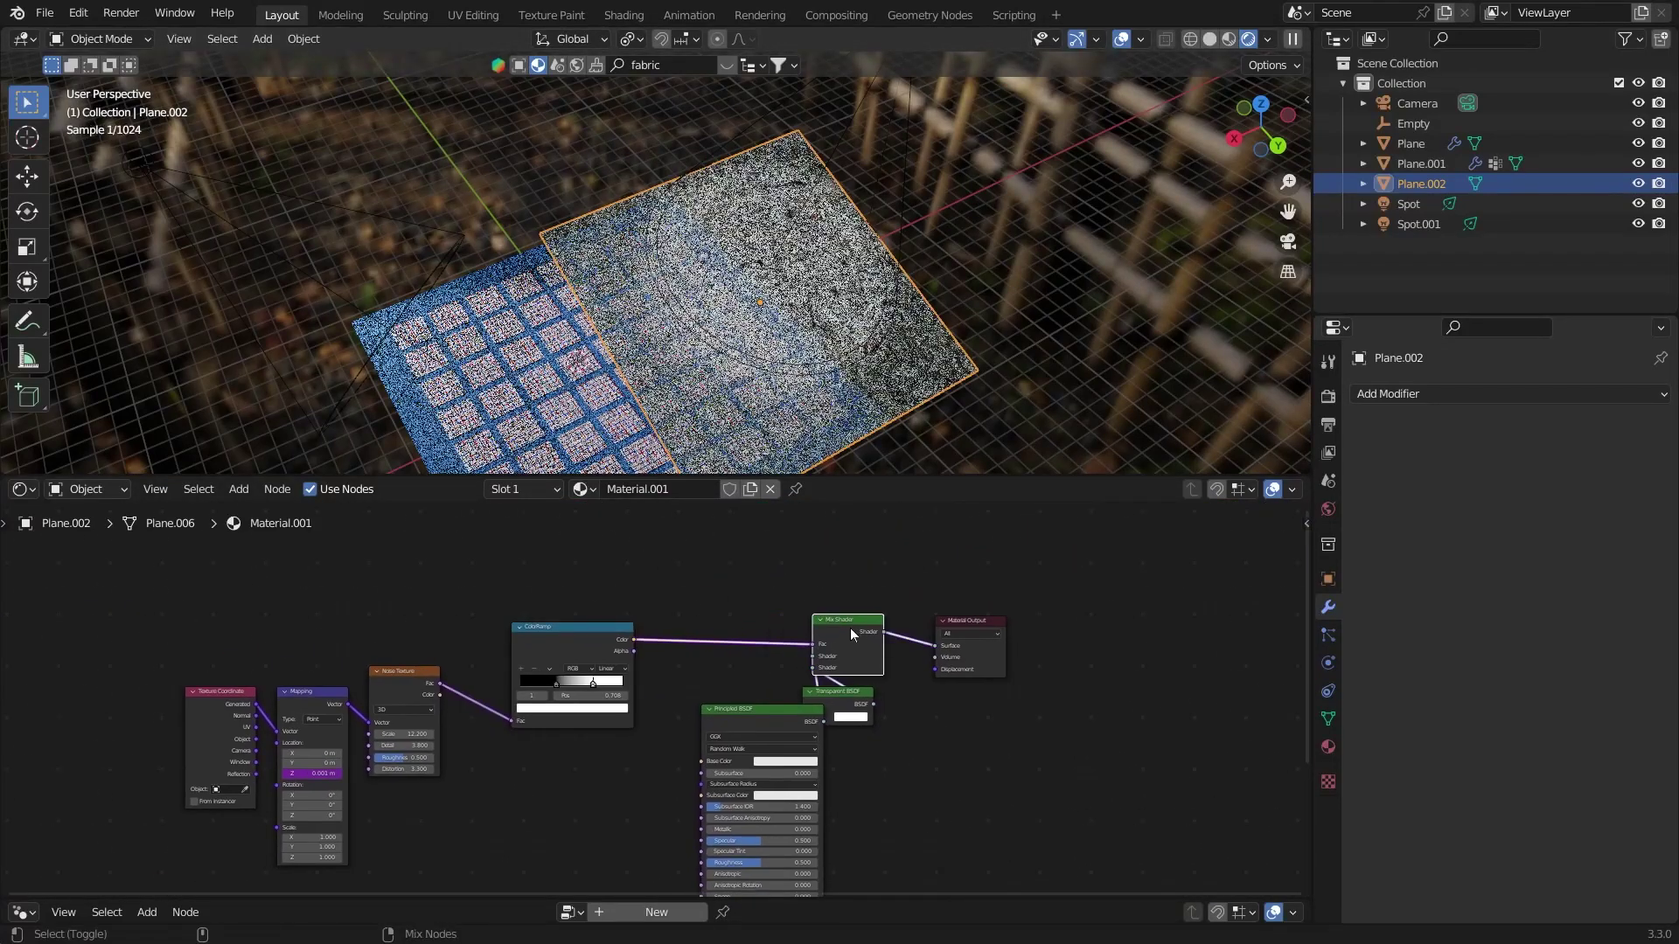
middle_click_drag(746, 383, 711, 325)
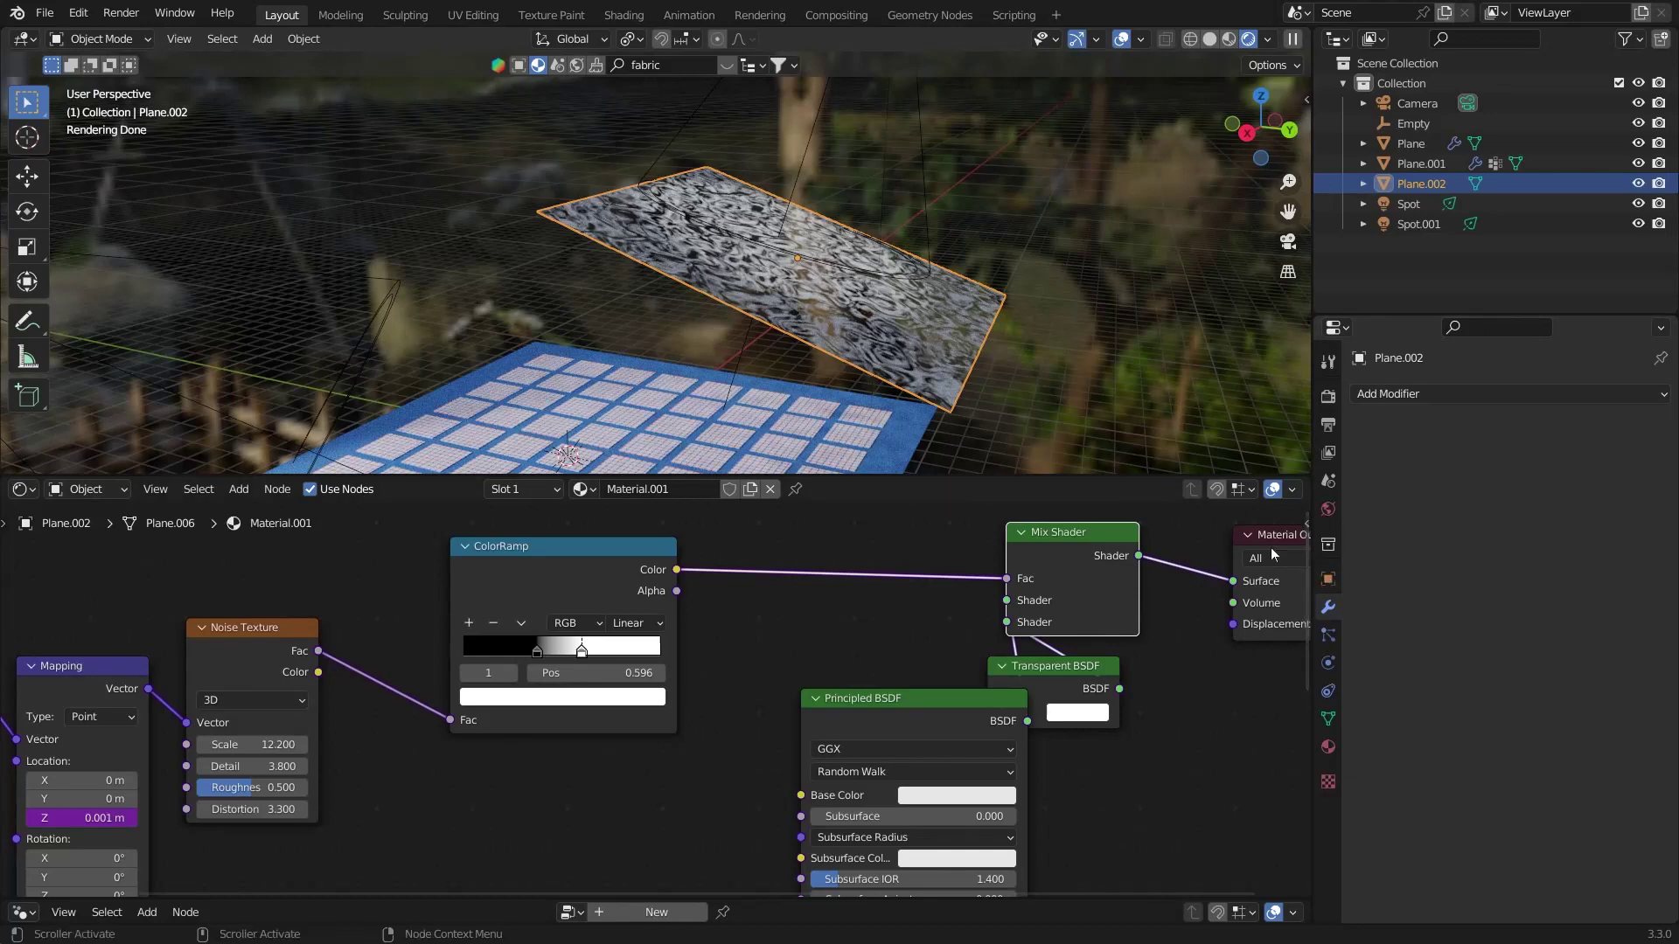
Step: Turn off the noise plane's camera ray visibility, hide the viewport overlays and look through the camera
left_click(1328, 578)
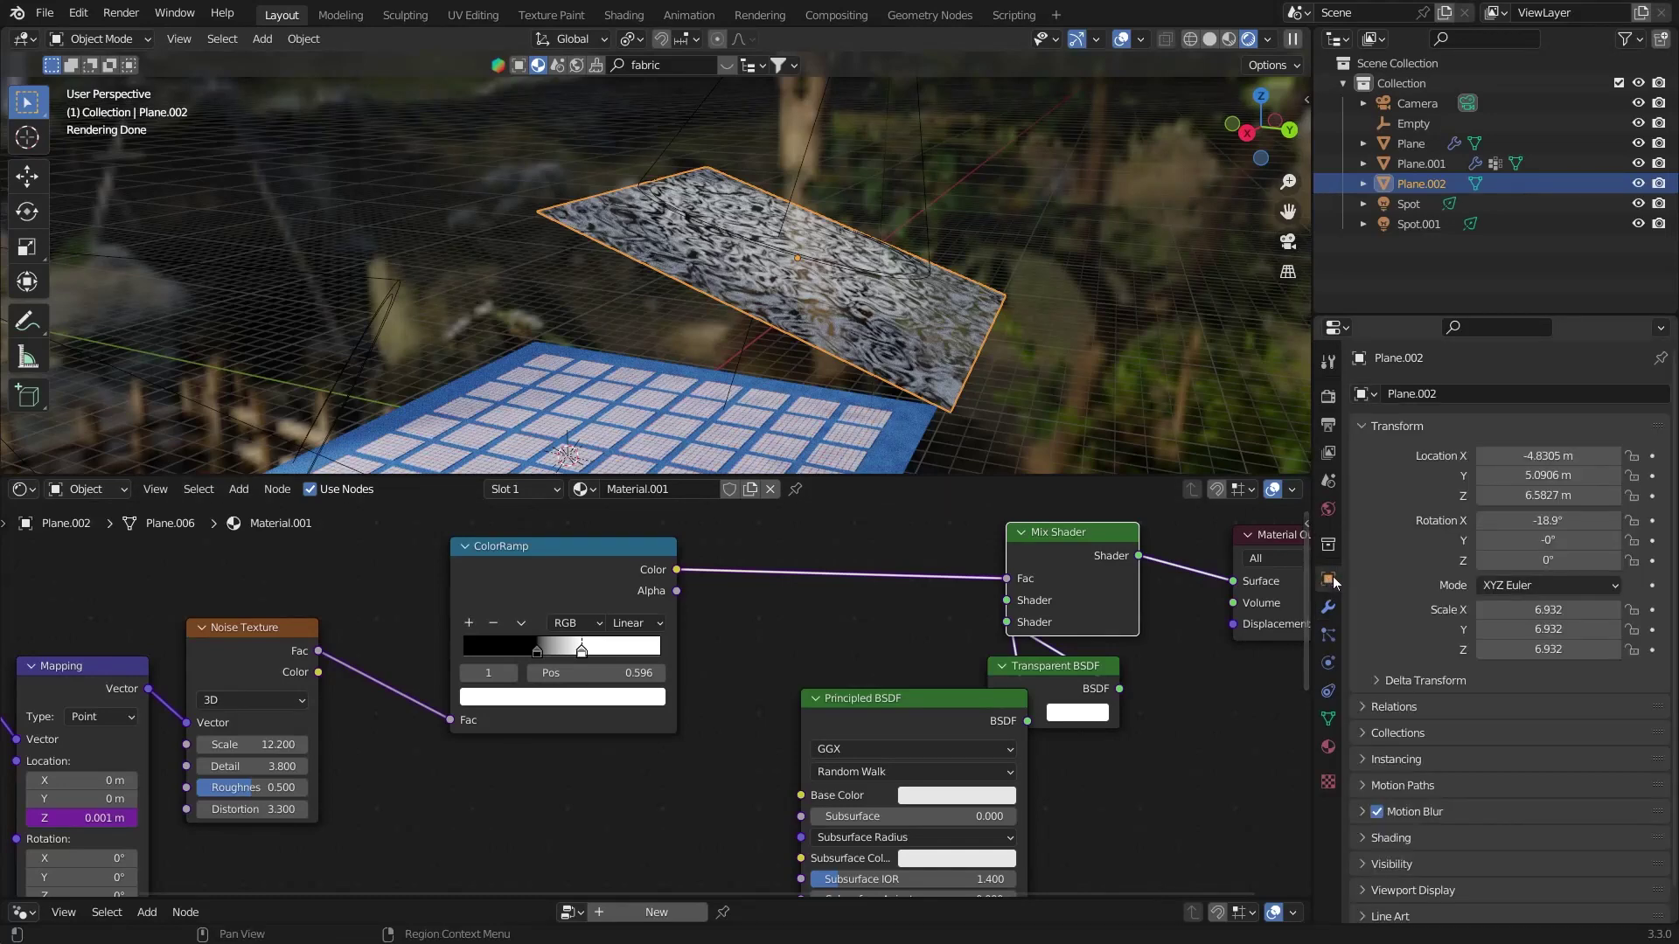
left_click(1419, 831)
scroll(1413, 837, "down", 6)
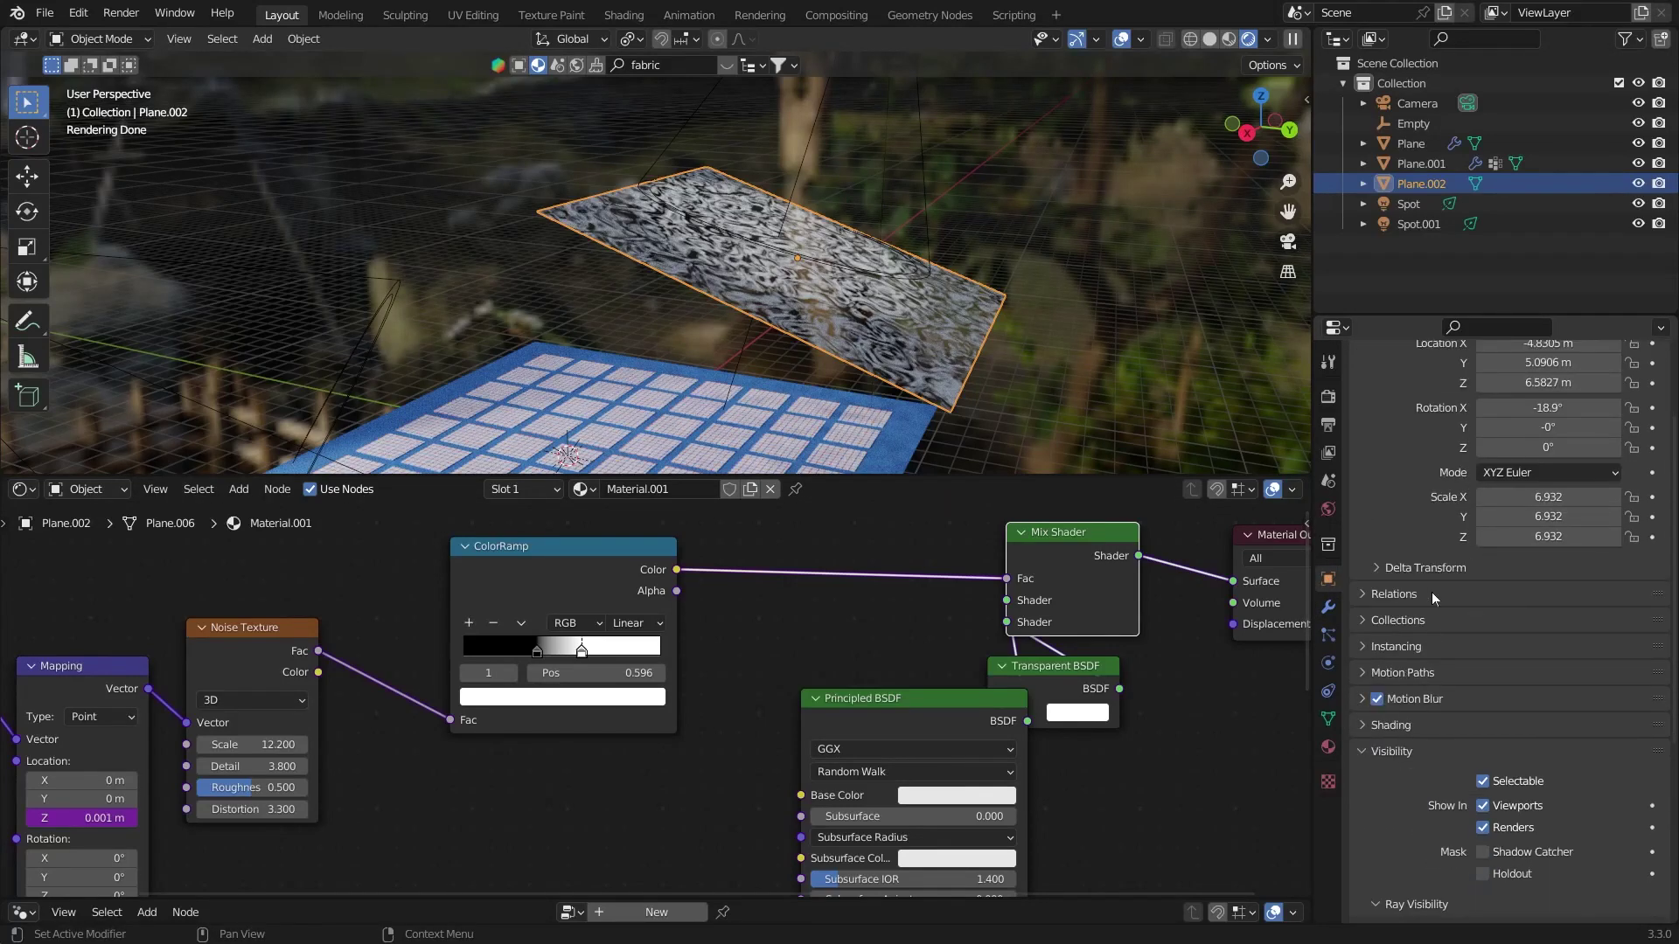
left_click(1491, 713)
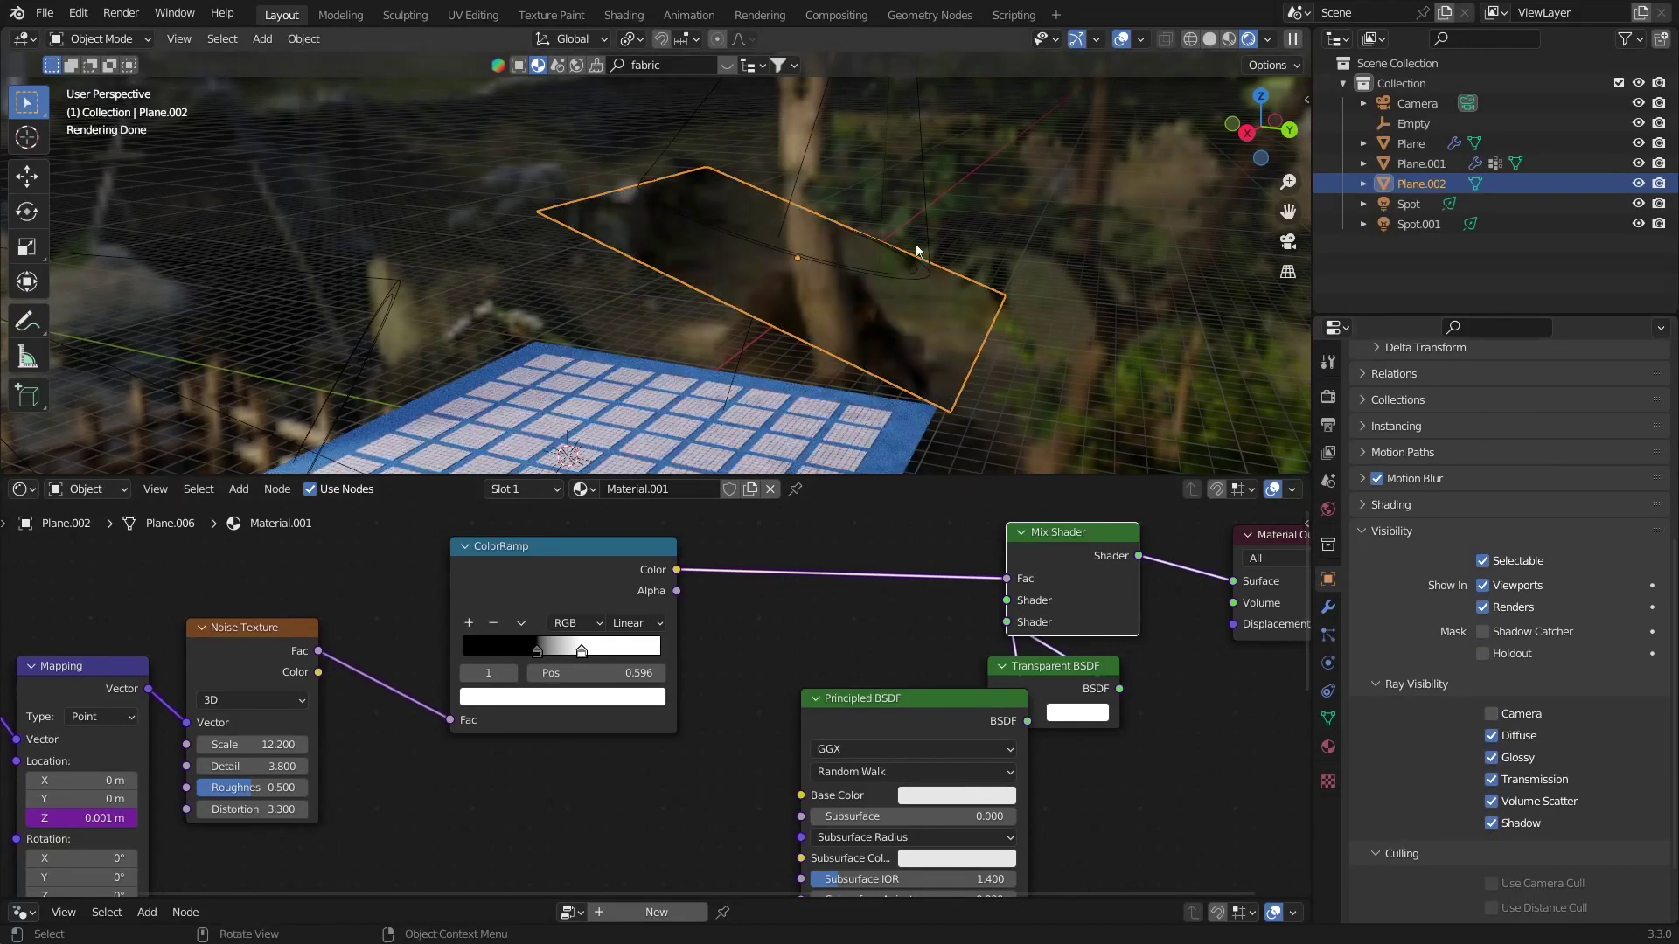
left_click(1121, 39)
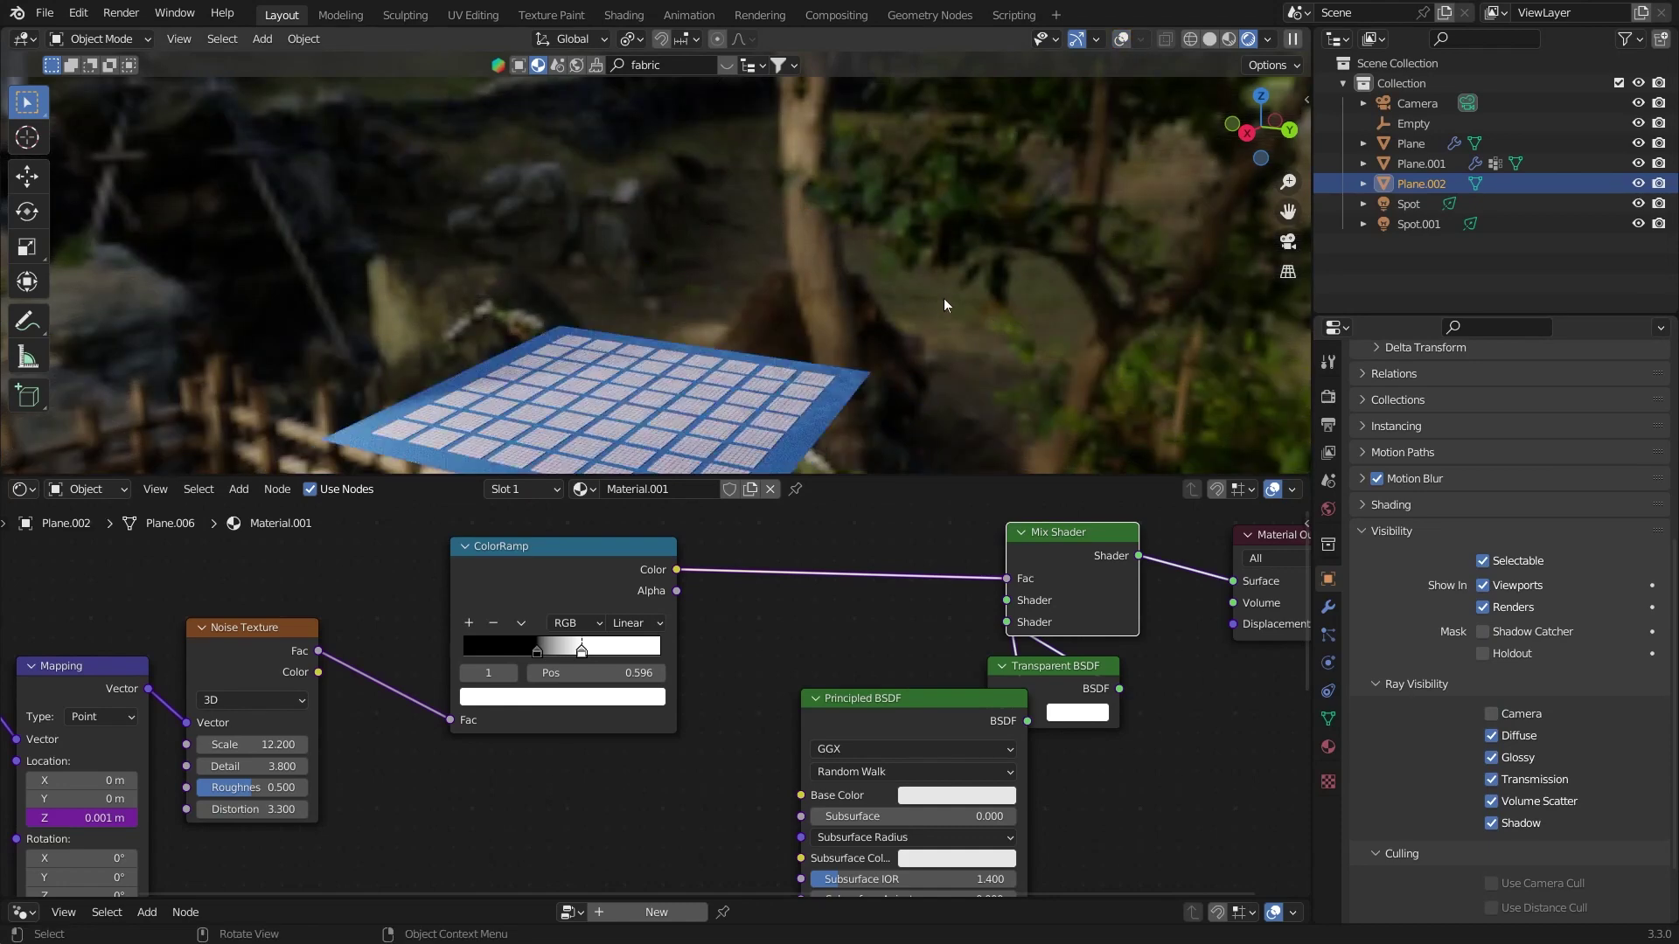
key("KP_0")
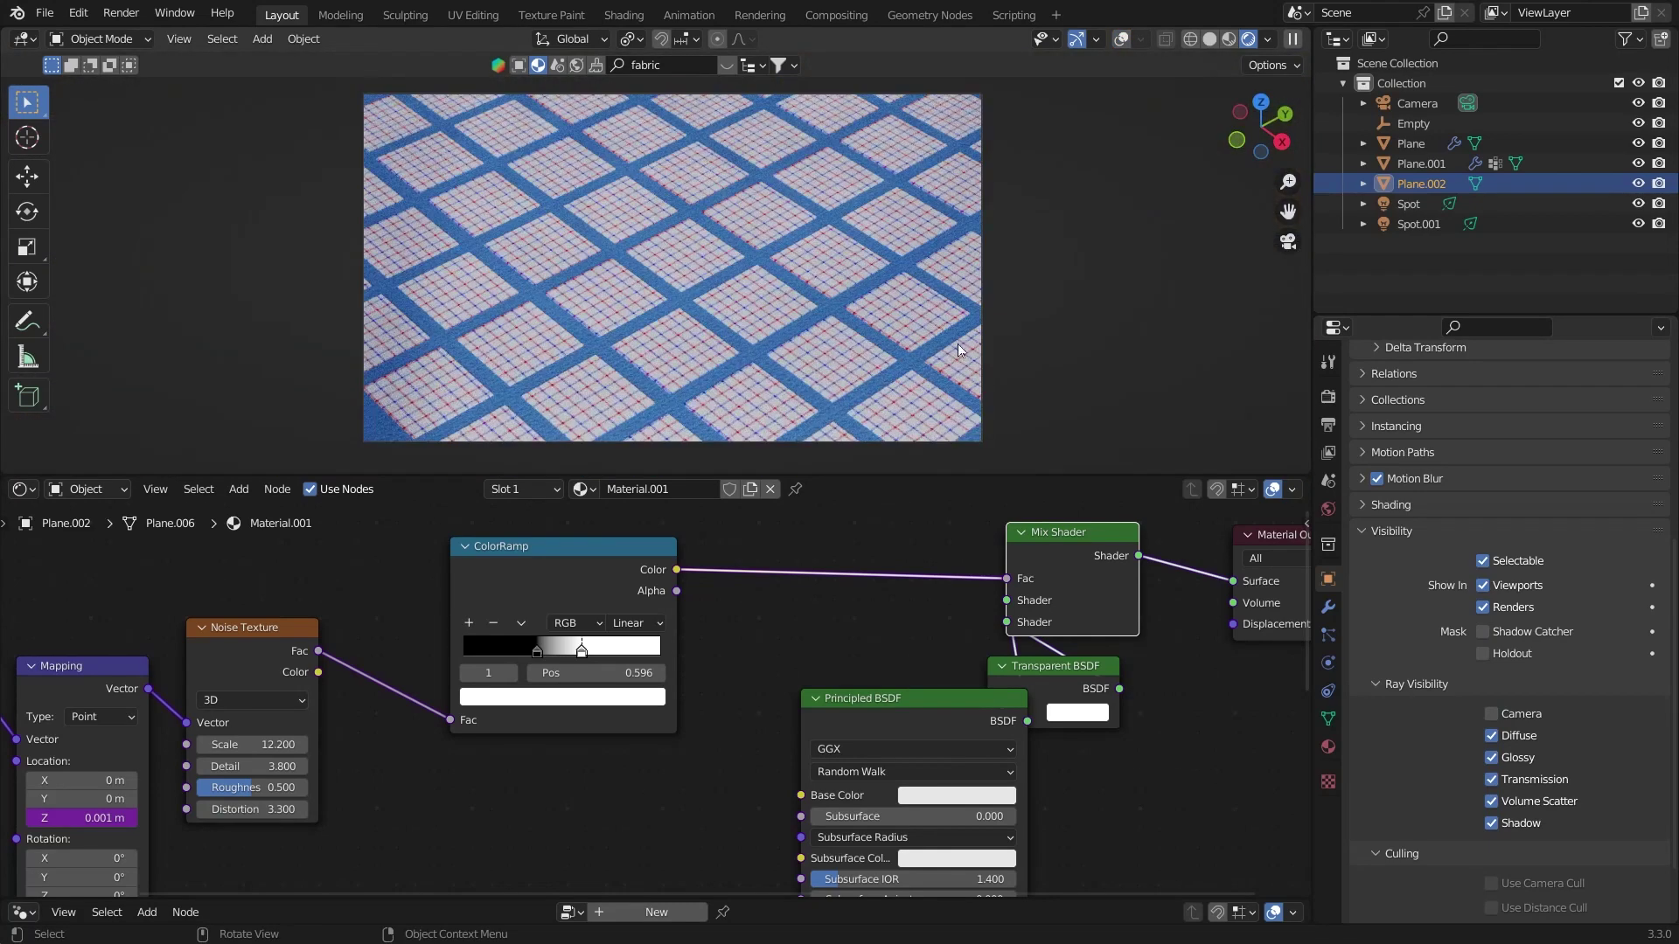
Step: Set the world background strength to 0.2 and save the file
left_click(1328, 509)
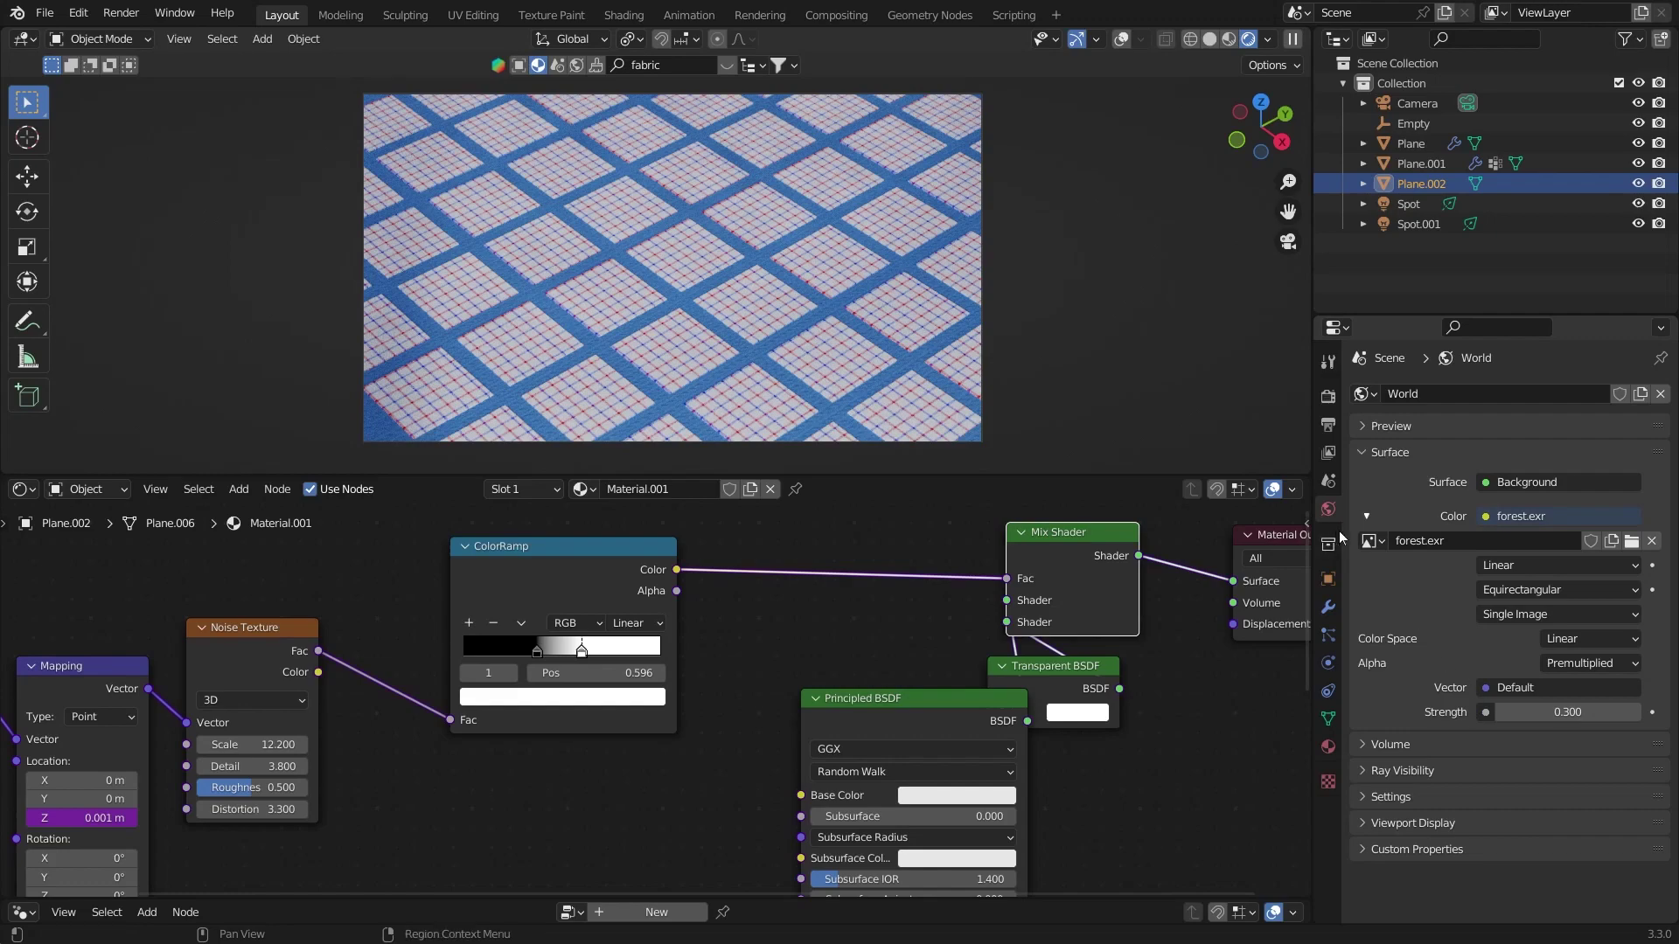
left_click(1502, 711)
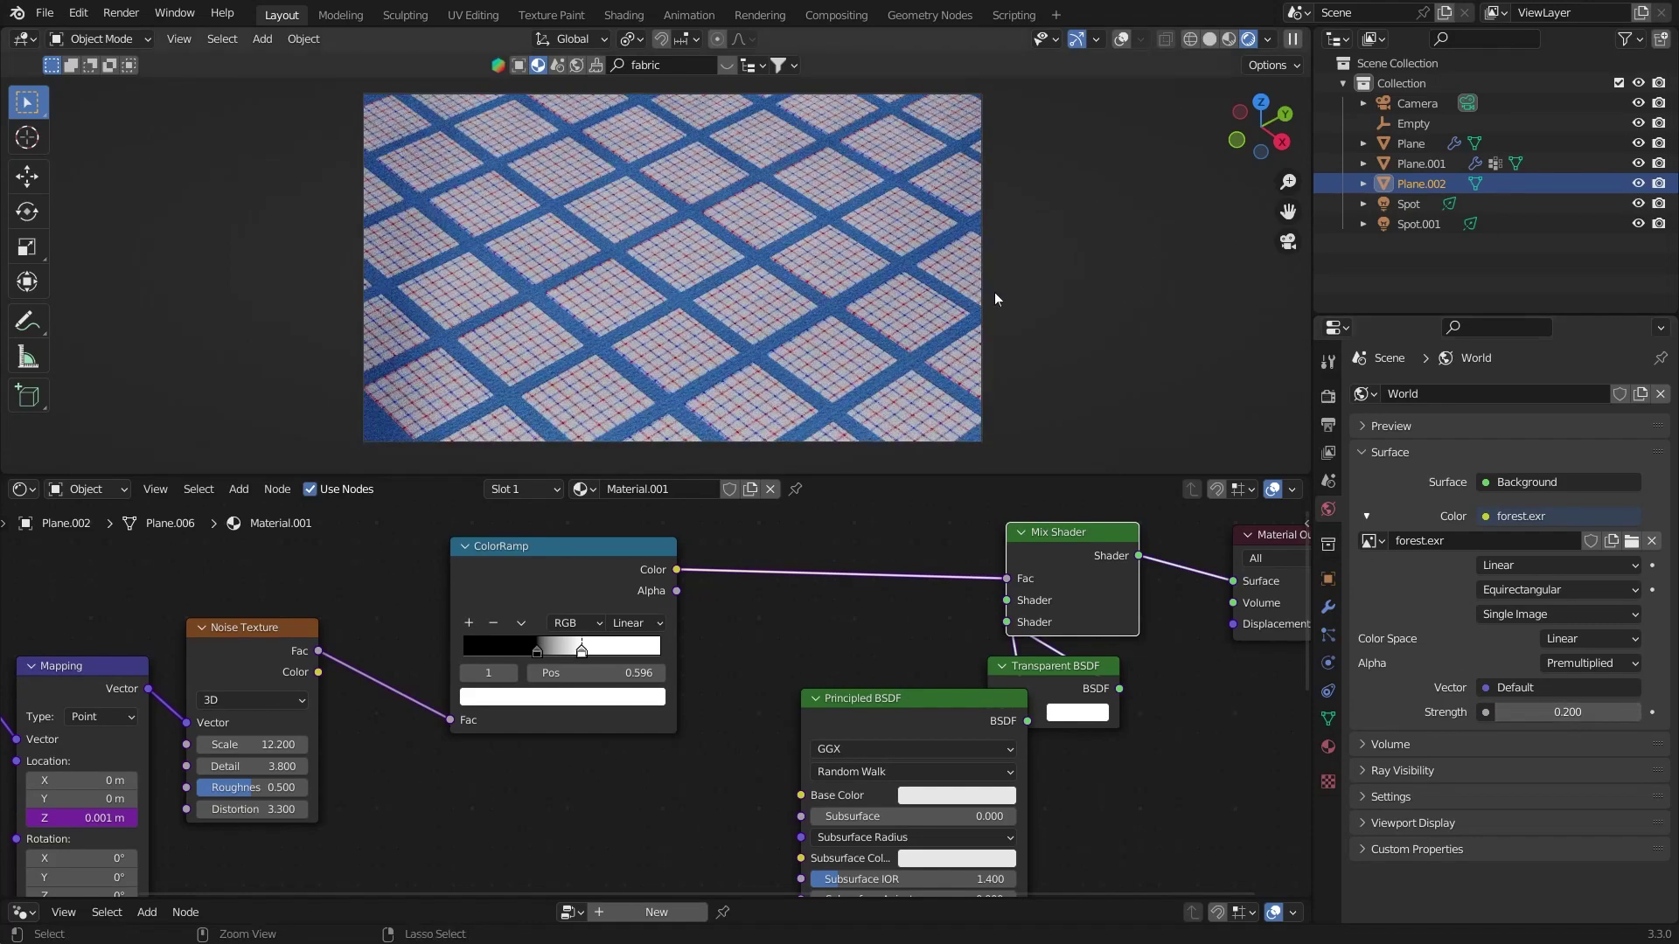
key("ctrl+s")
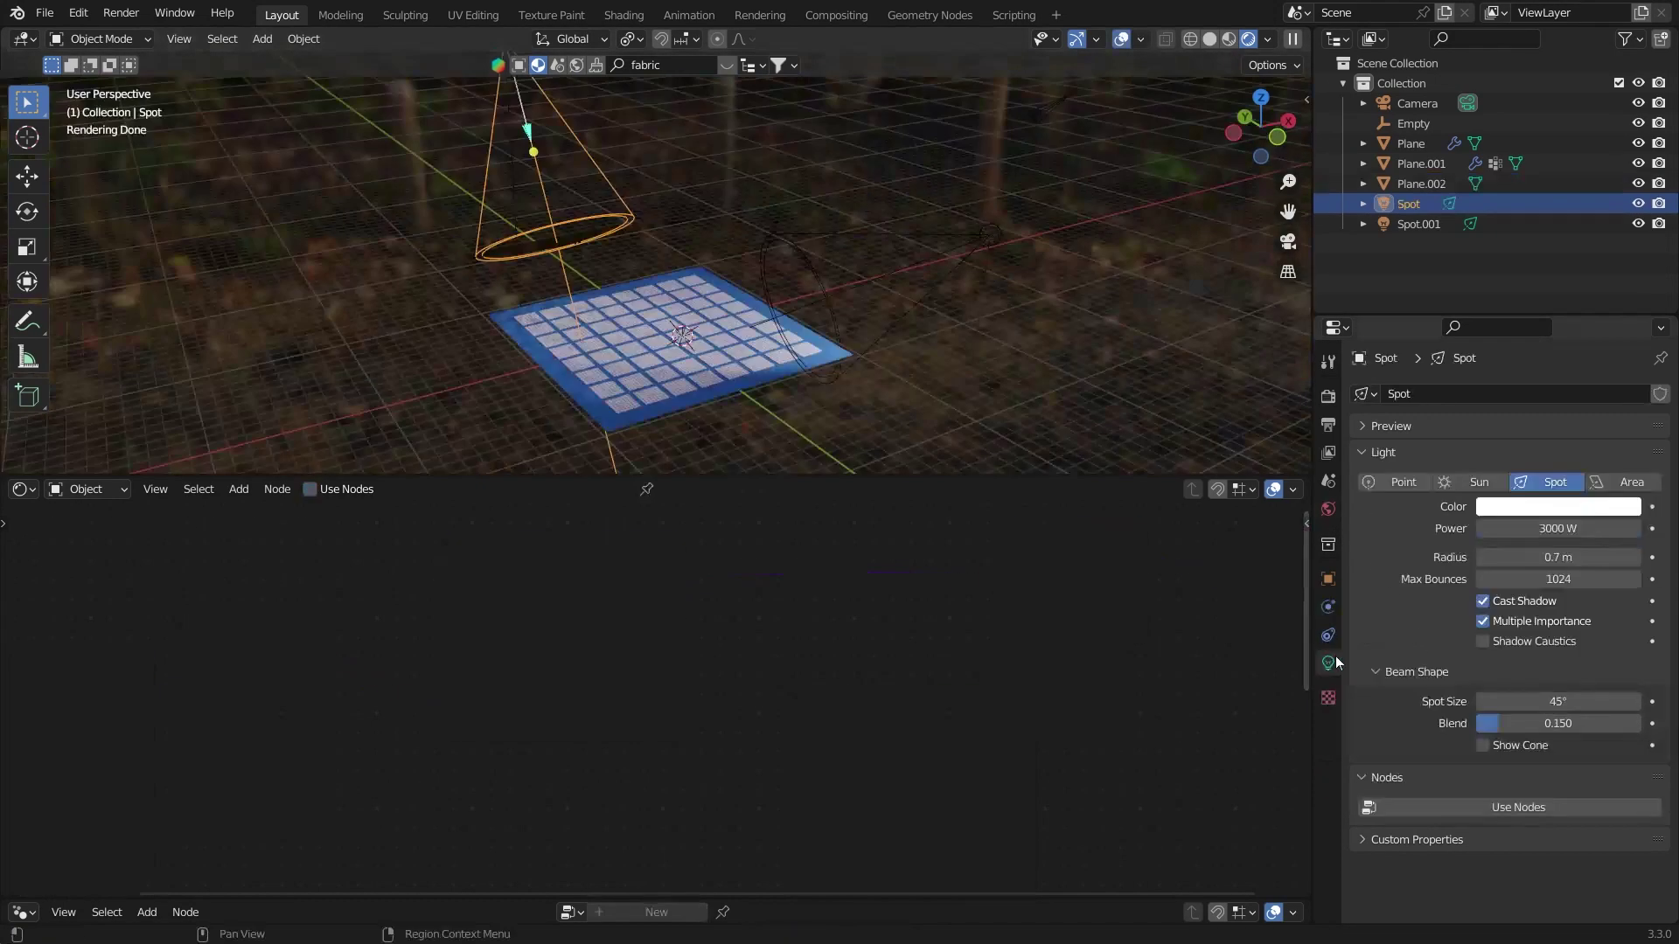
Step: Set the first spot light's power to 6000 W and check the lighting through the camera
left_click(1559, 528)
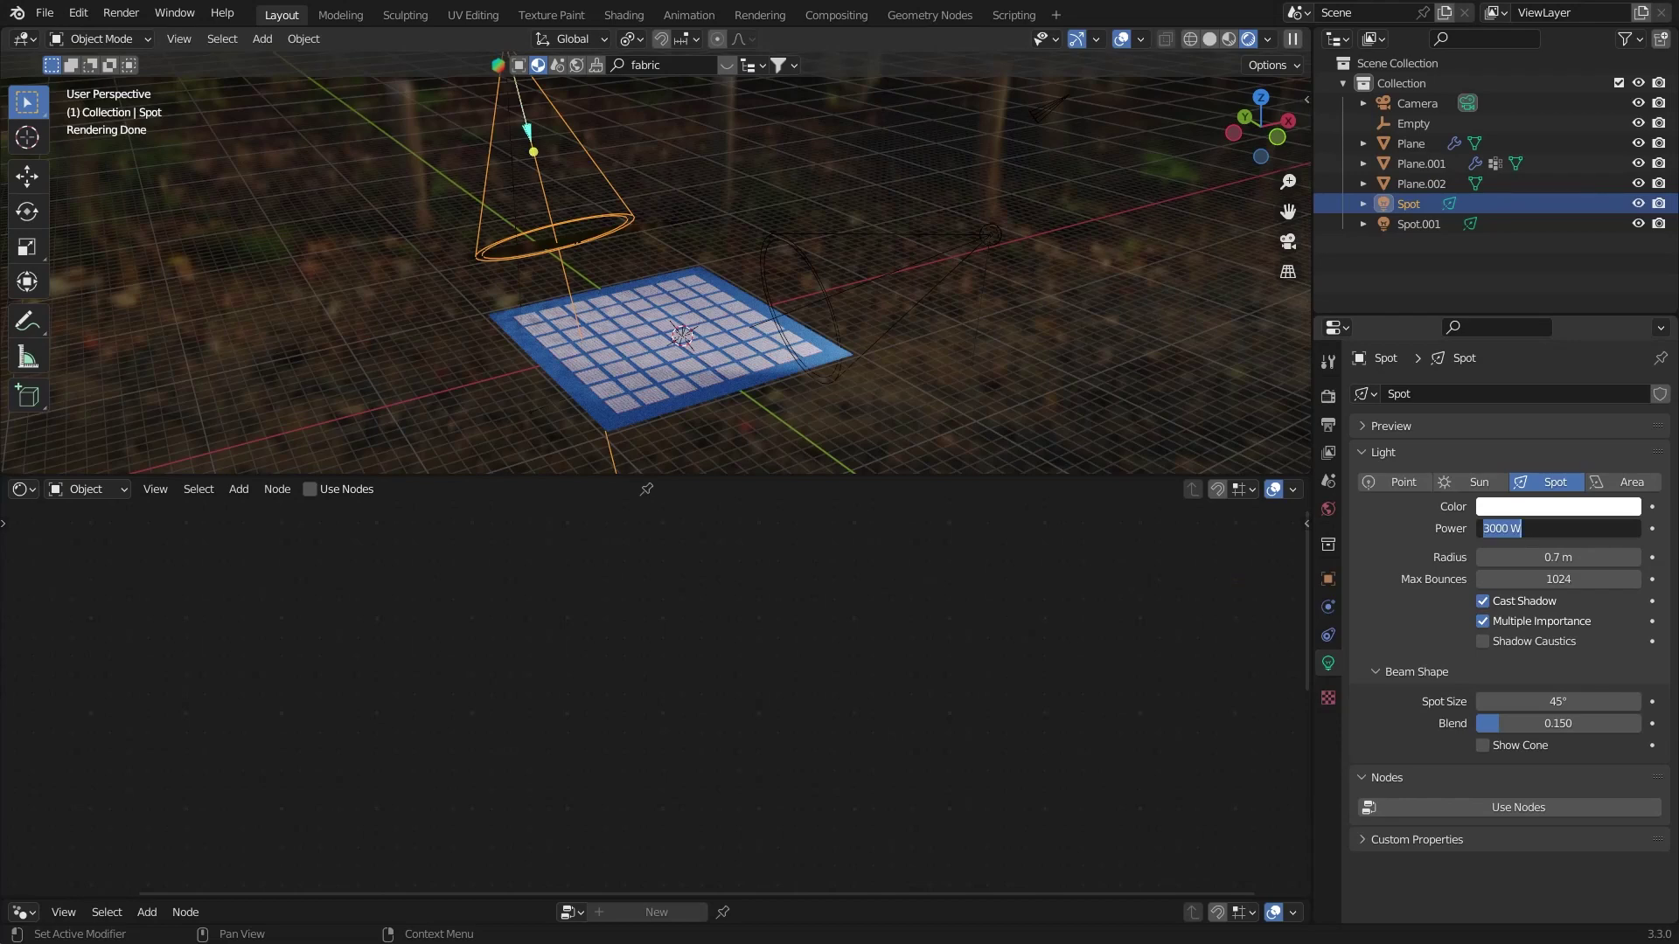
type("6")
key("Return")
key("KP_0")
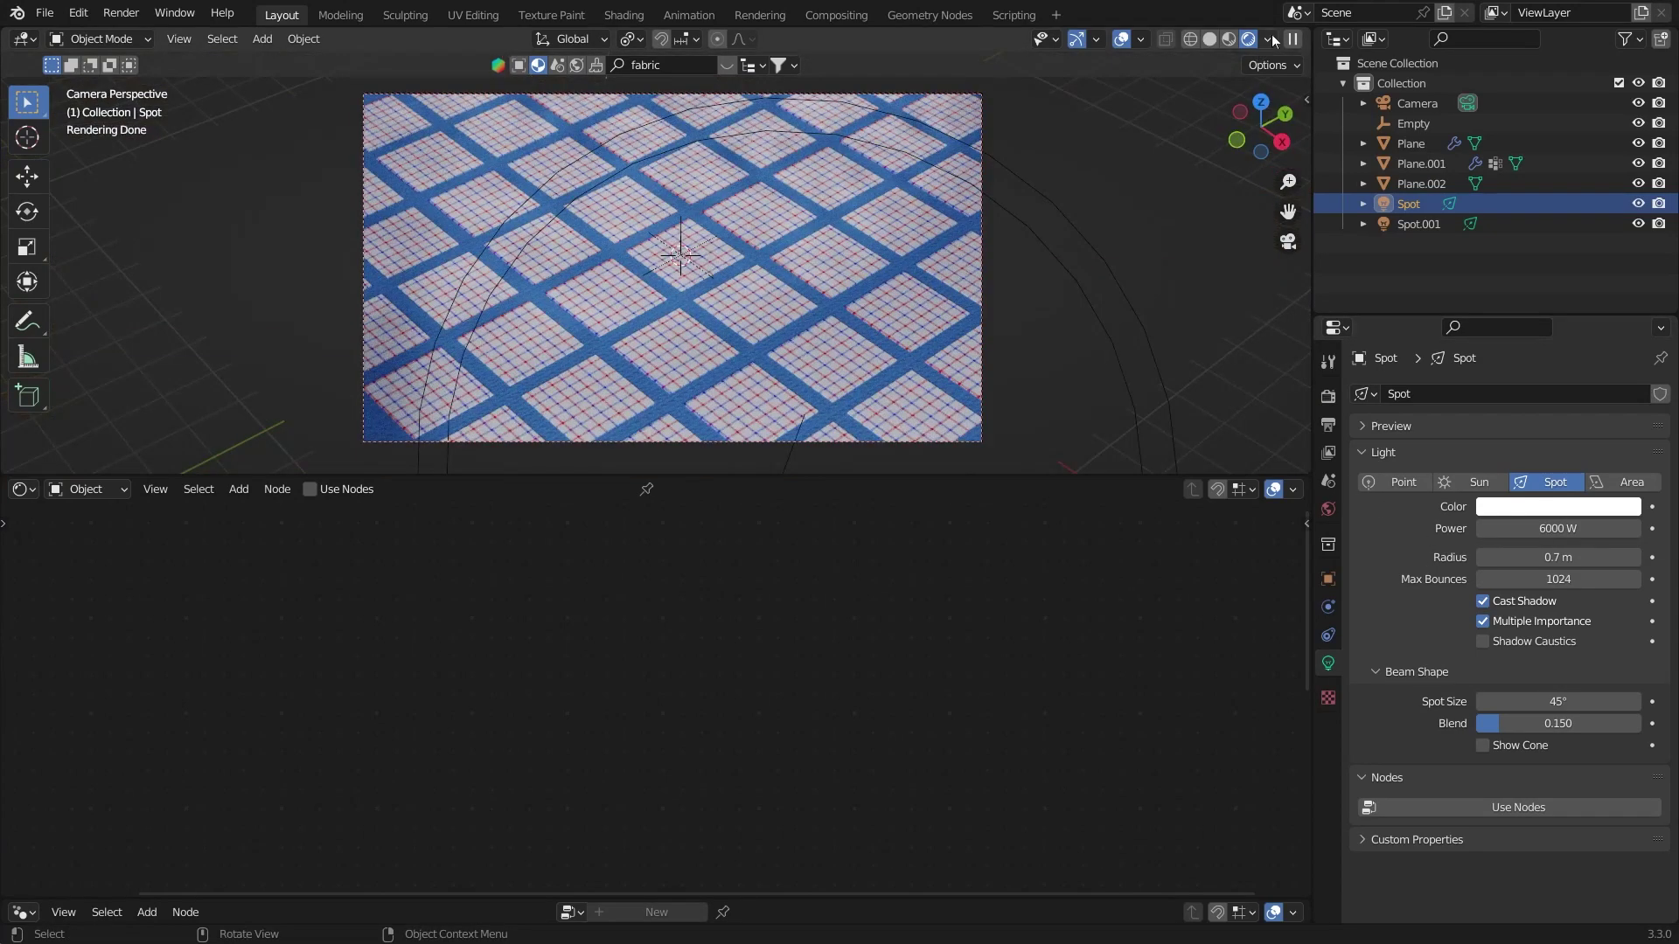
left_click(1267, 38)
middle_click_drag(899, 224, 898, 201, "ctrl")
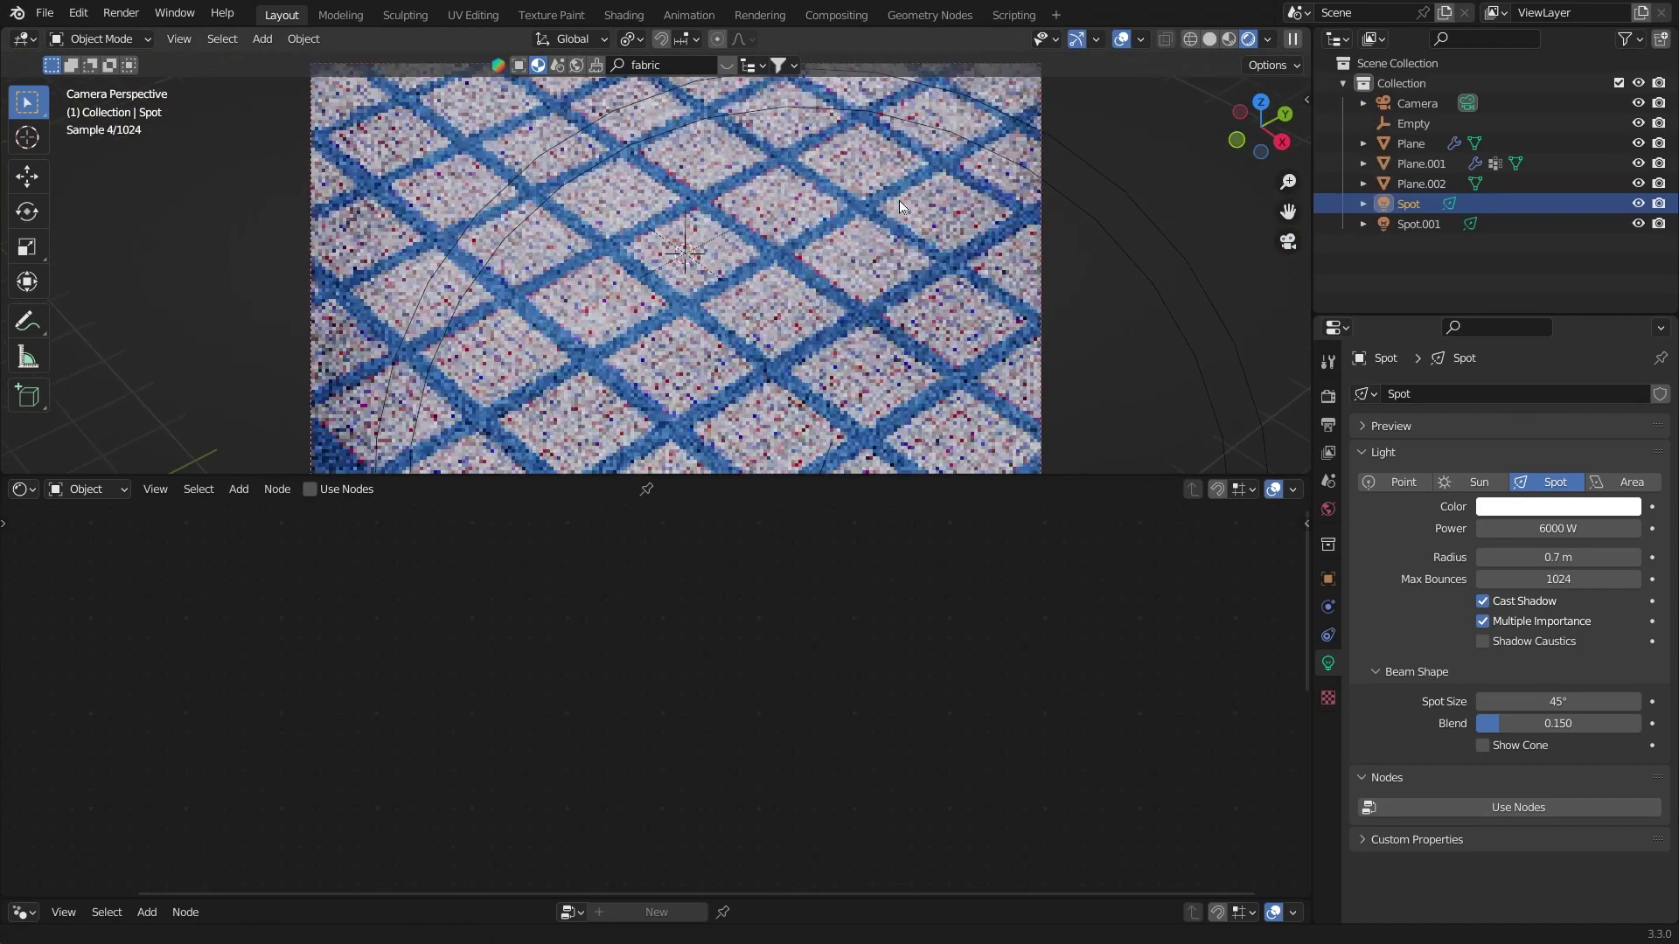
Step: Set the first spot light's power to 50000 W and check the shadows in camera view without overlays
left_click(1558, 528)
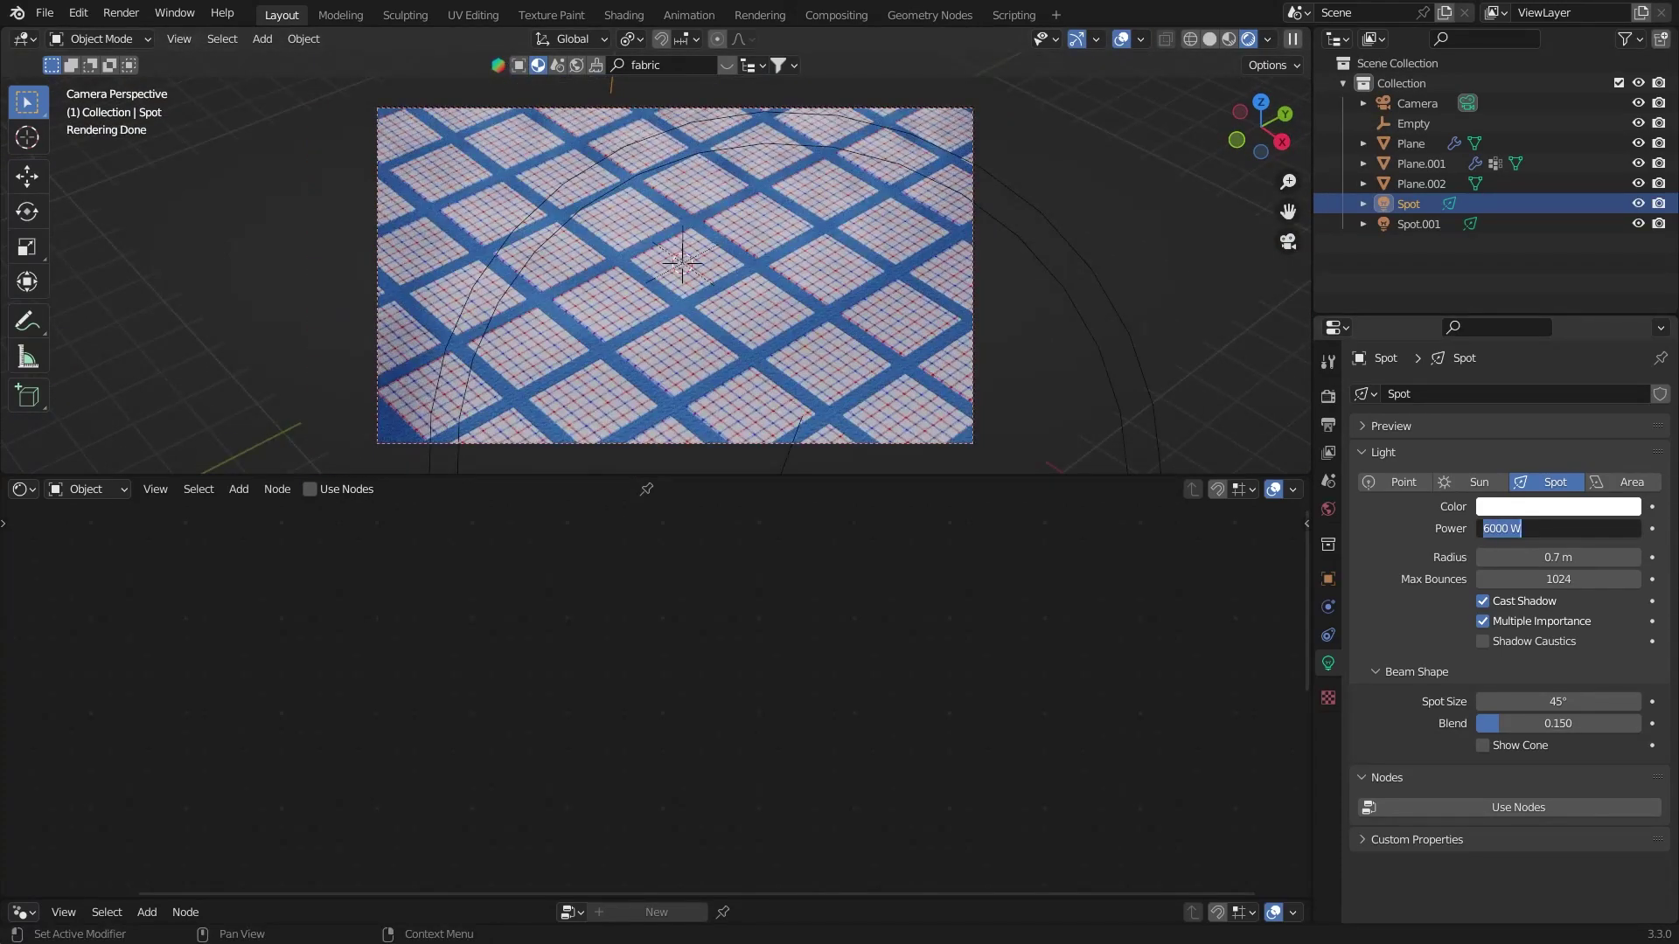
type("50000")
key("Return")
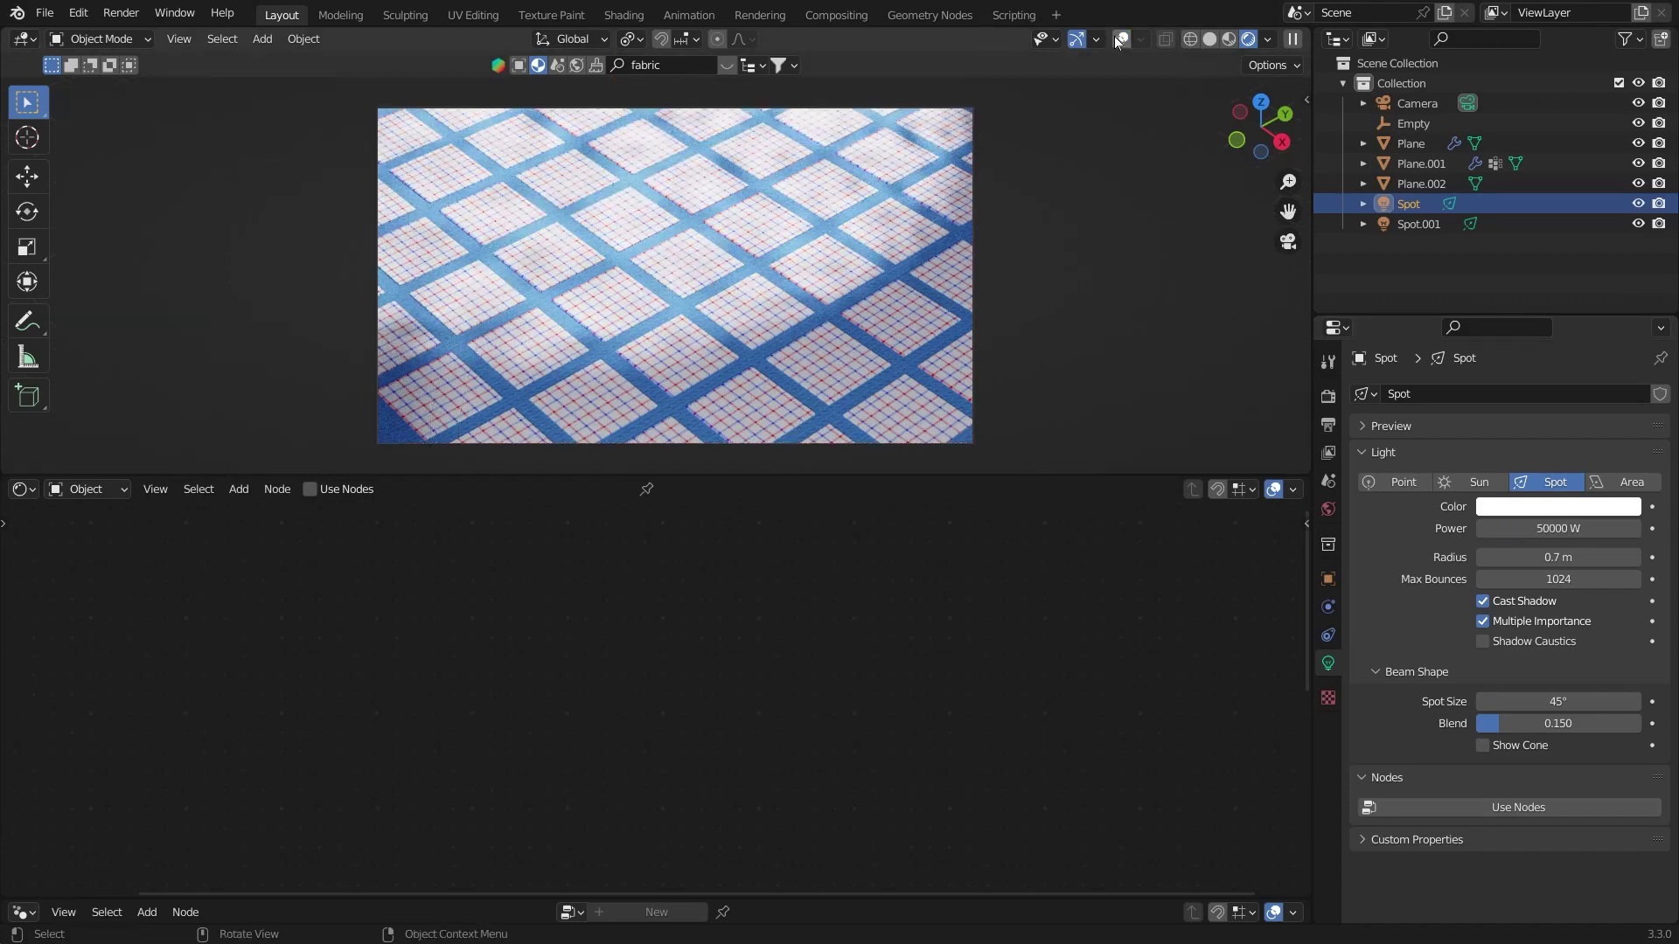
scroll(936, 191, "down", 1)
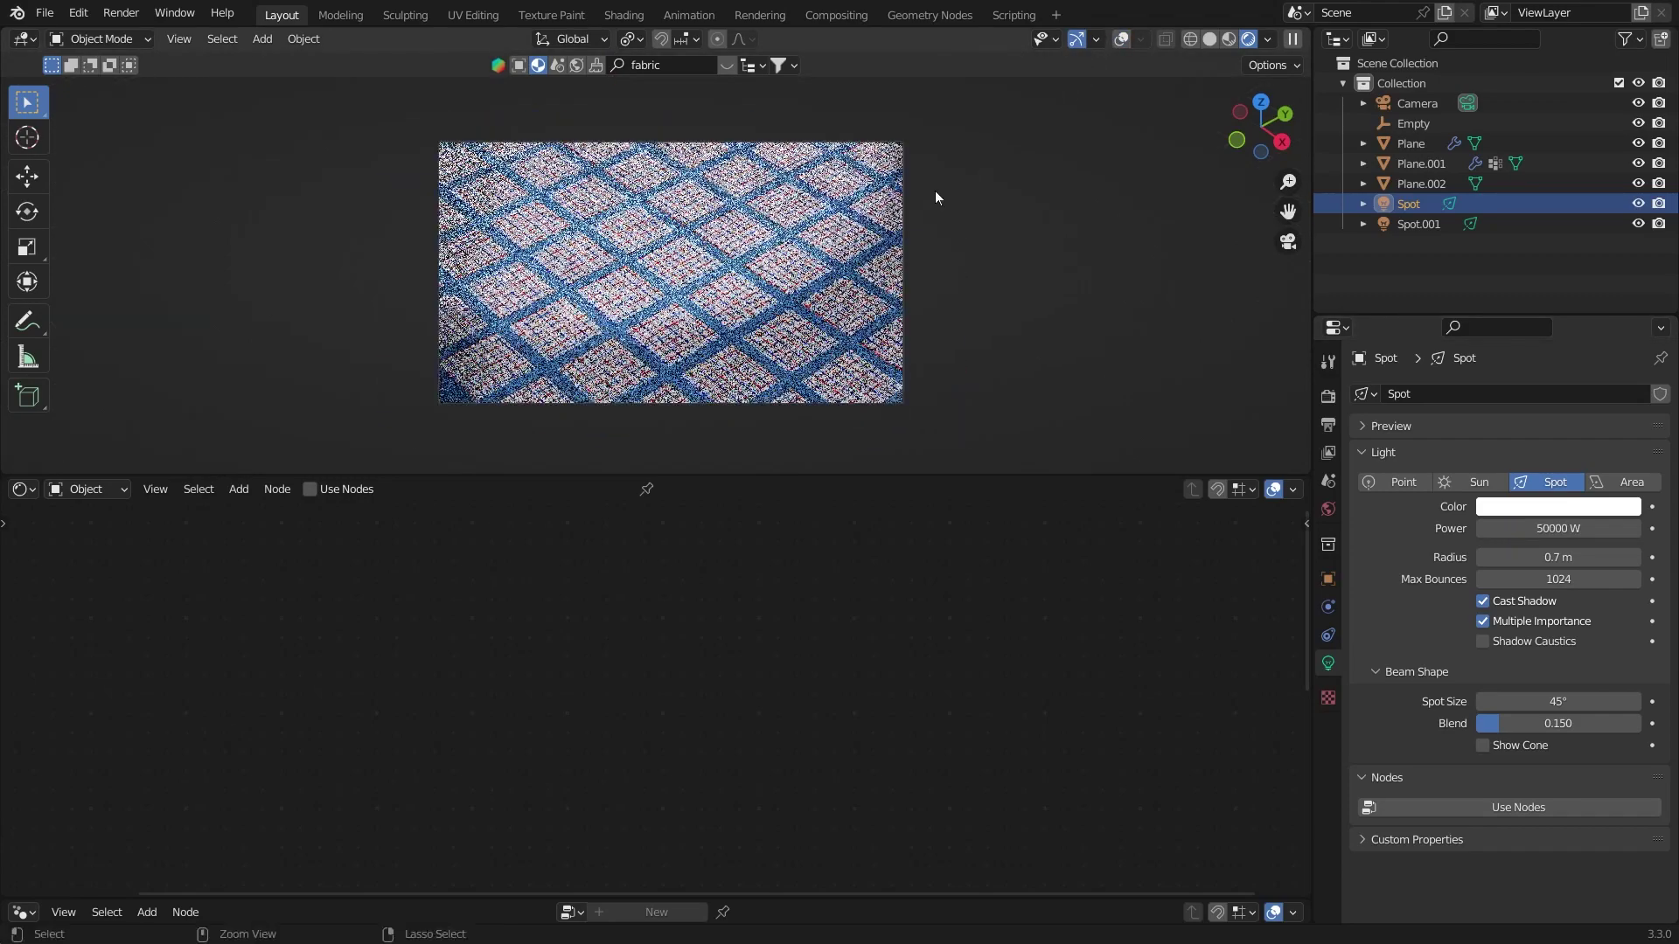
scroll(936, 190, "up", 1)
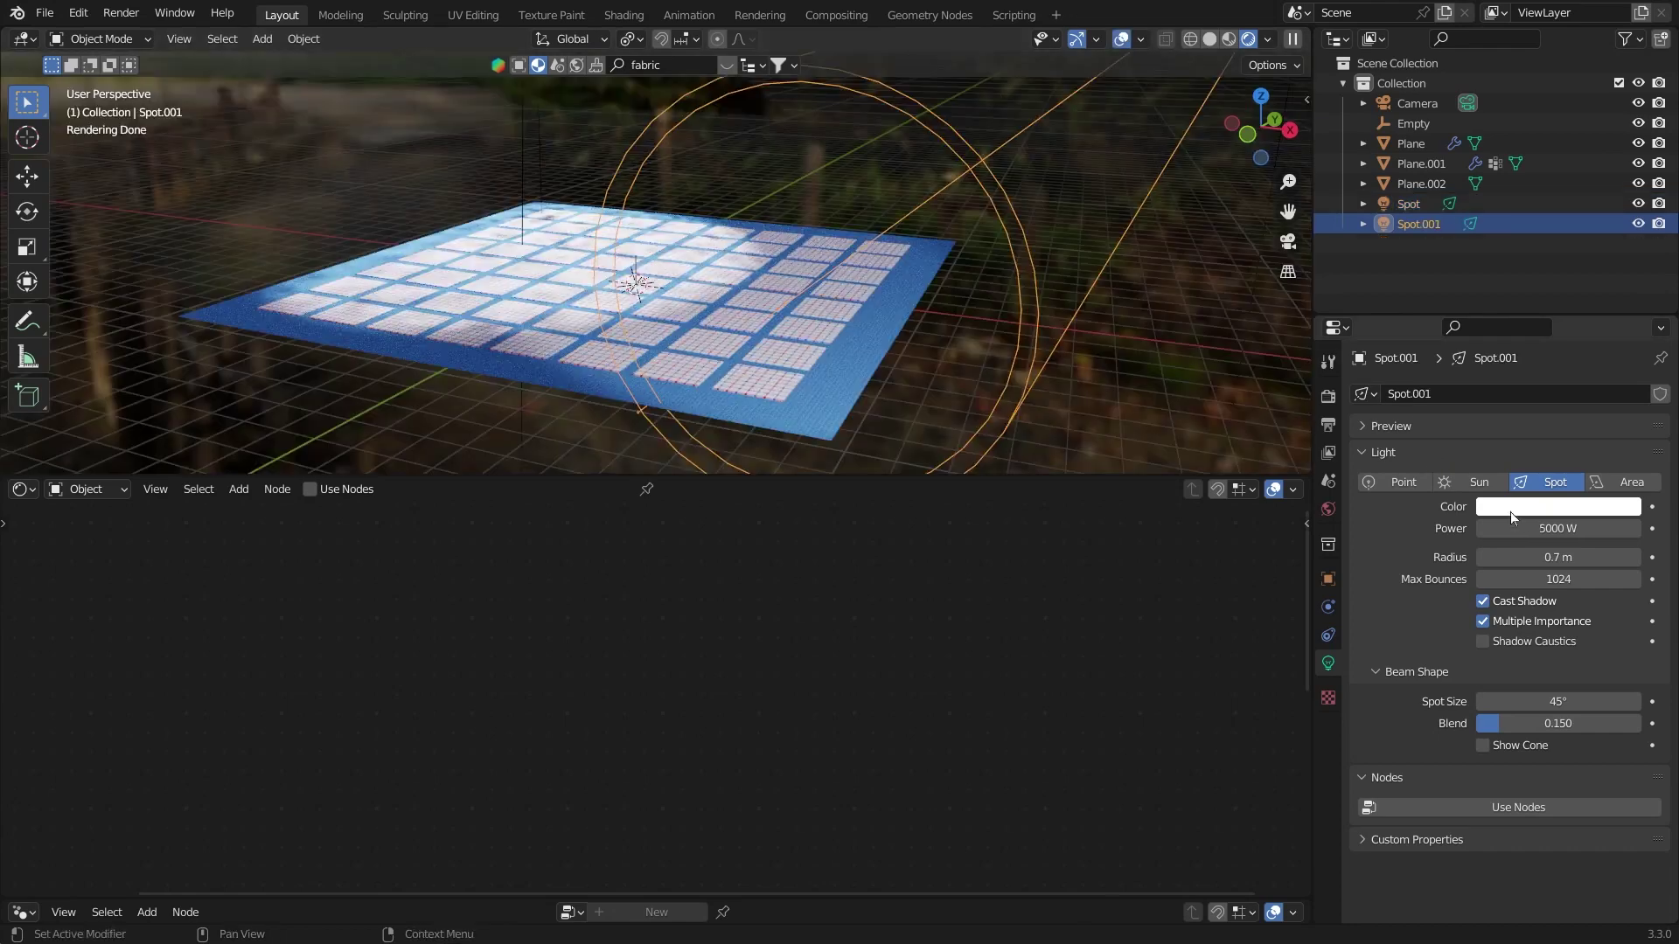
Step: Set the power of the second spot light, Spot.001, to 20000 W
double_click(1558, 528)
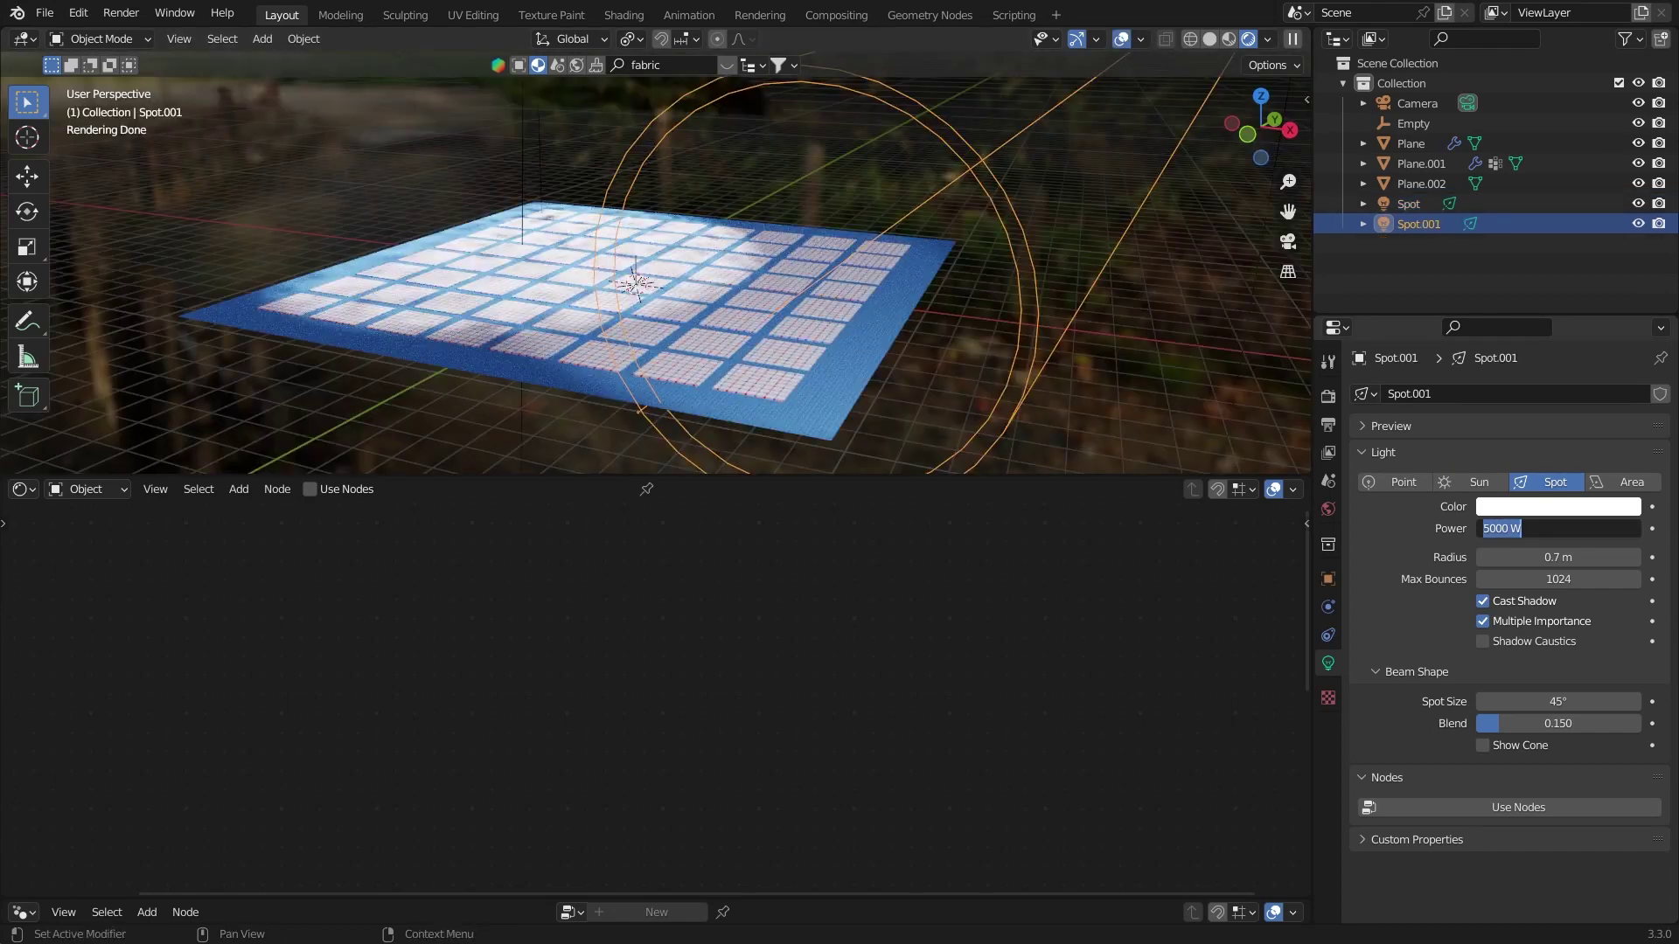
type("2")
type("0000")
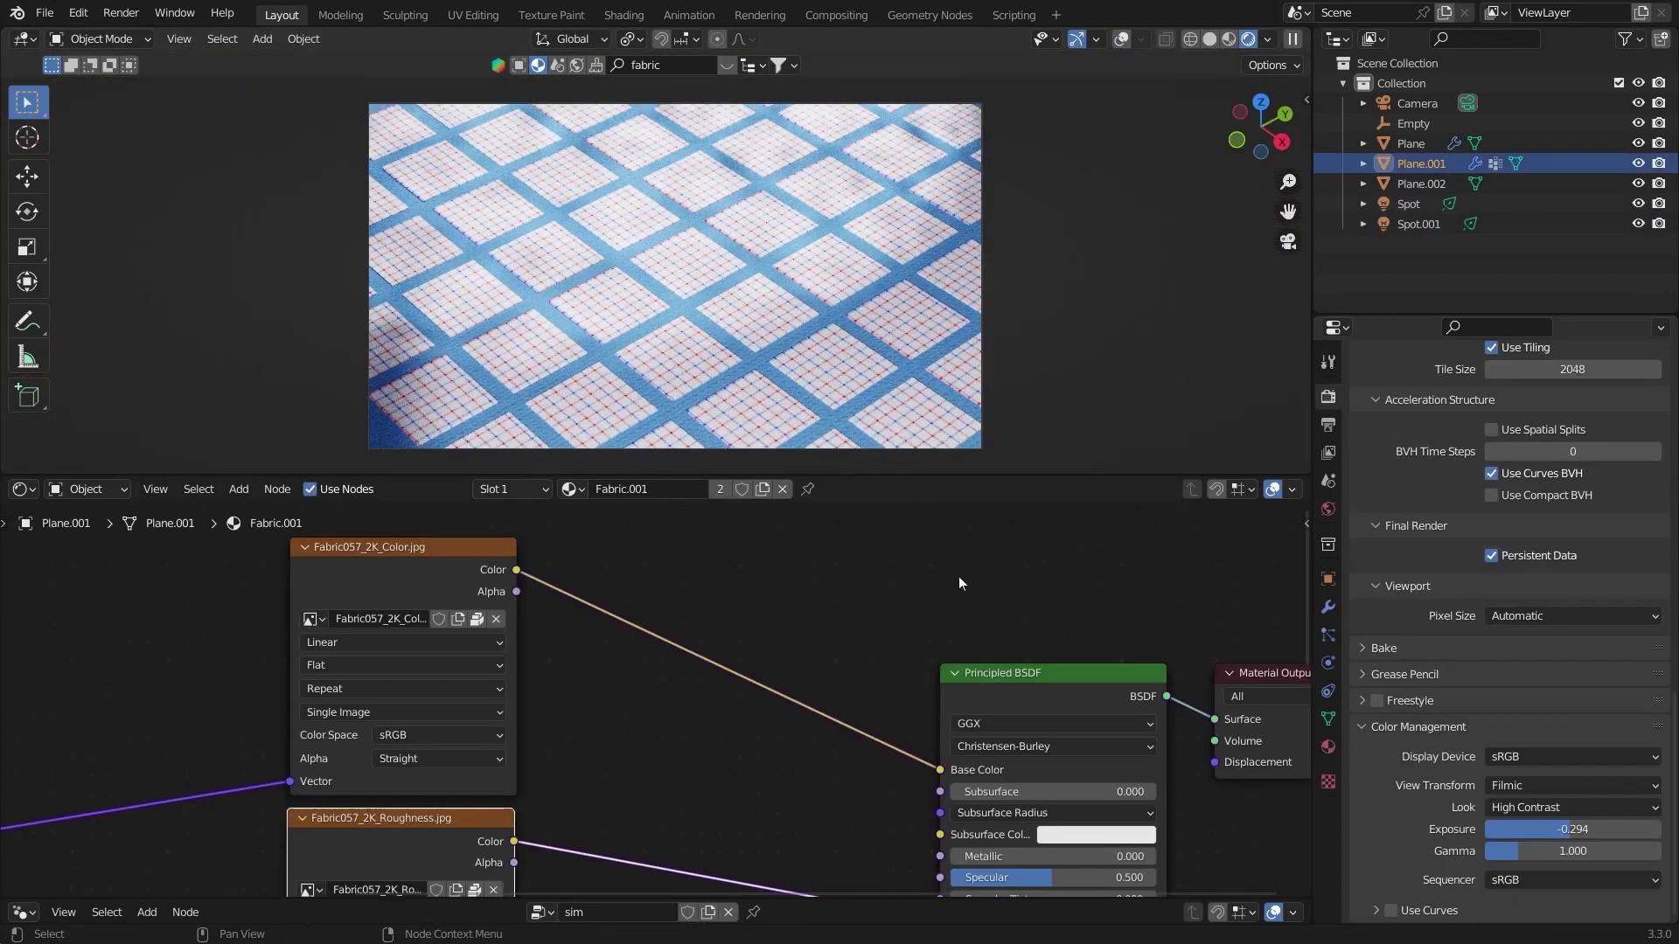
Step: Set the knitted fabric's second Multiply node to factor 1 and an orange Color2 with hue 0.04, saturation 0.99, value 20, and save
left_click(1399, 146)
middle_click_drag(831, 553, 796, 645, "ctrl")
middle_click_drag(796, 645, 920, 703)
middle_click_drag(920, 703, 805, 738)
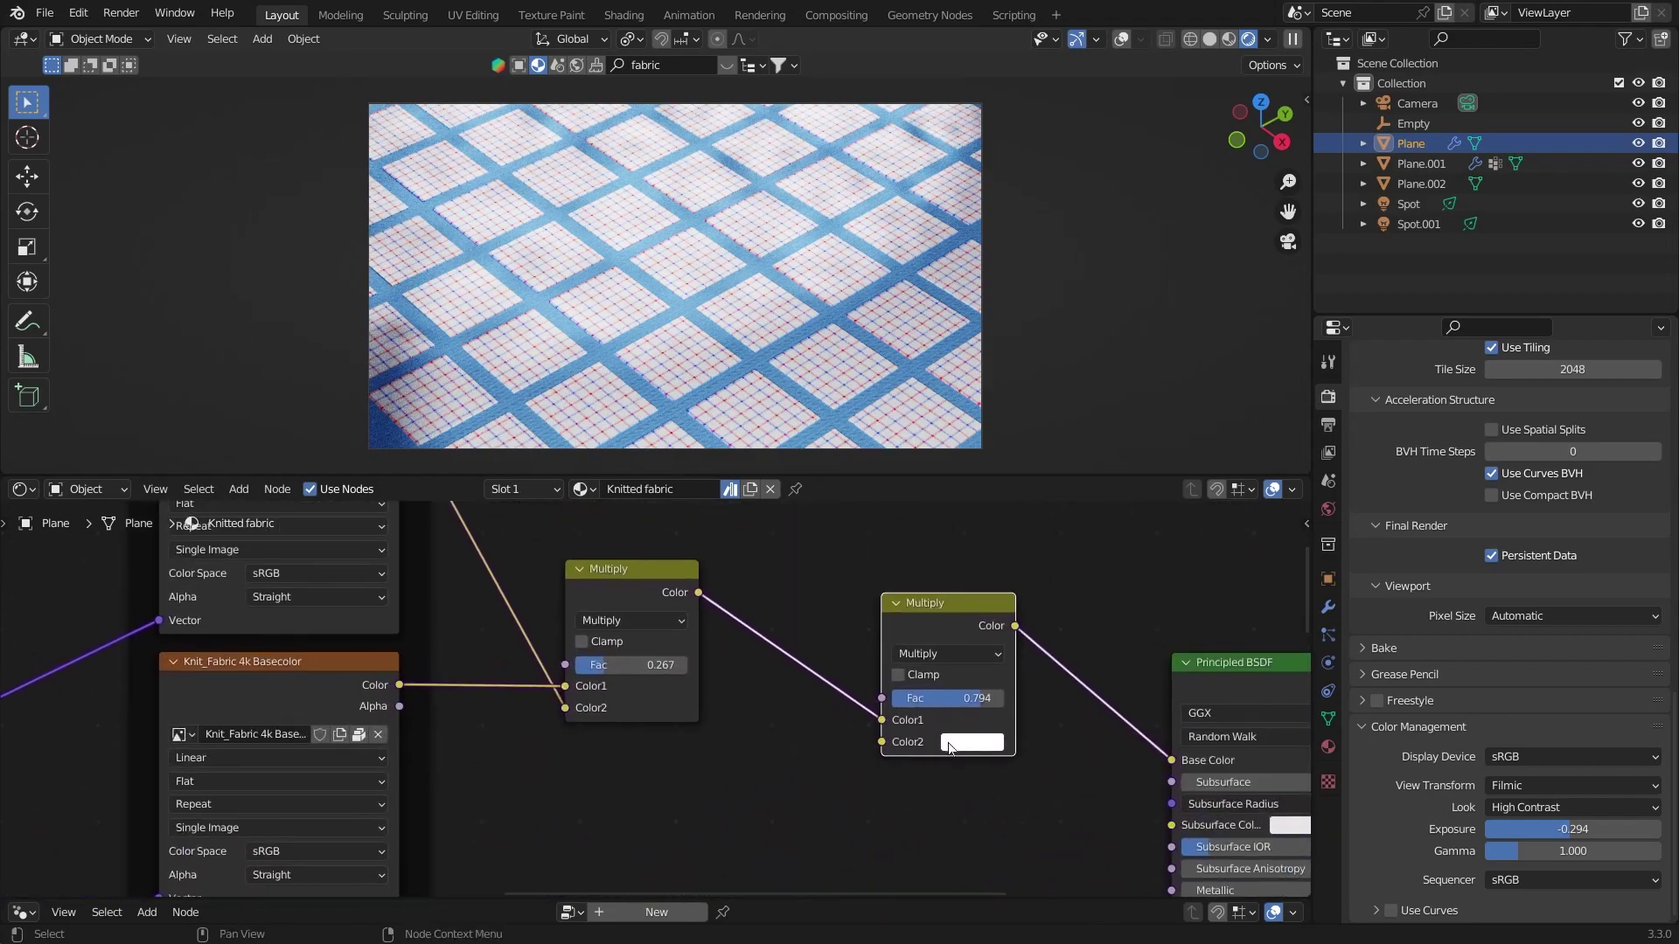
left_click(972, 741)
left_click(1005, 563)
left_click_drag(1007, 566, 1004, 570)
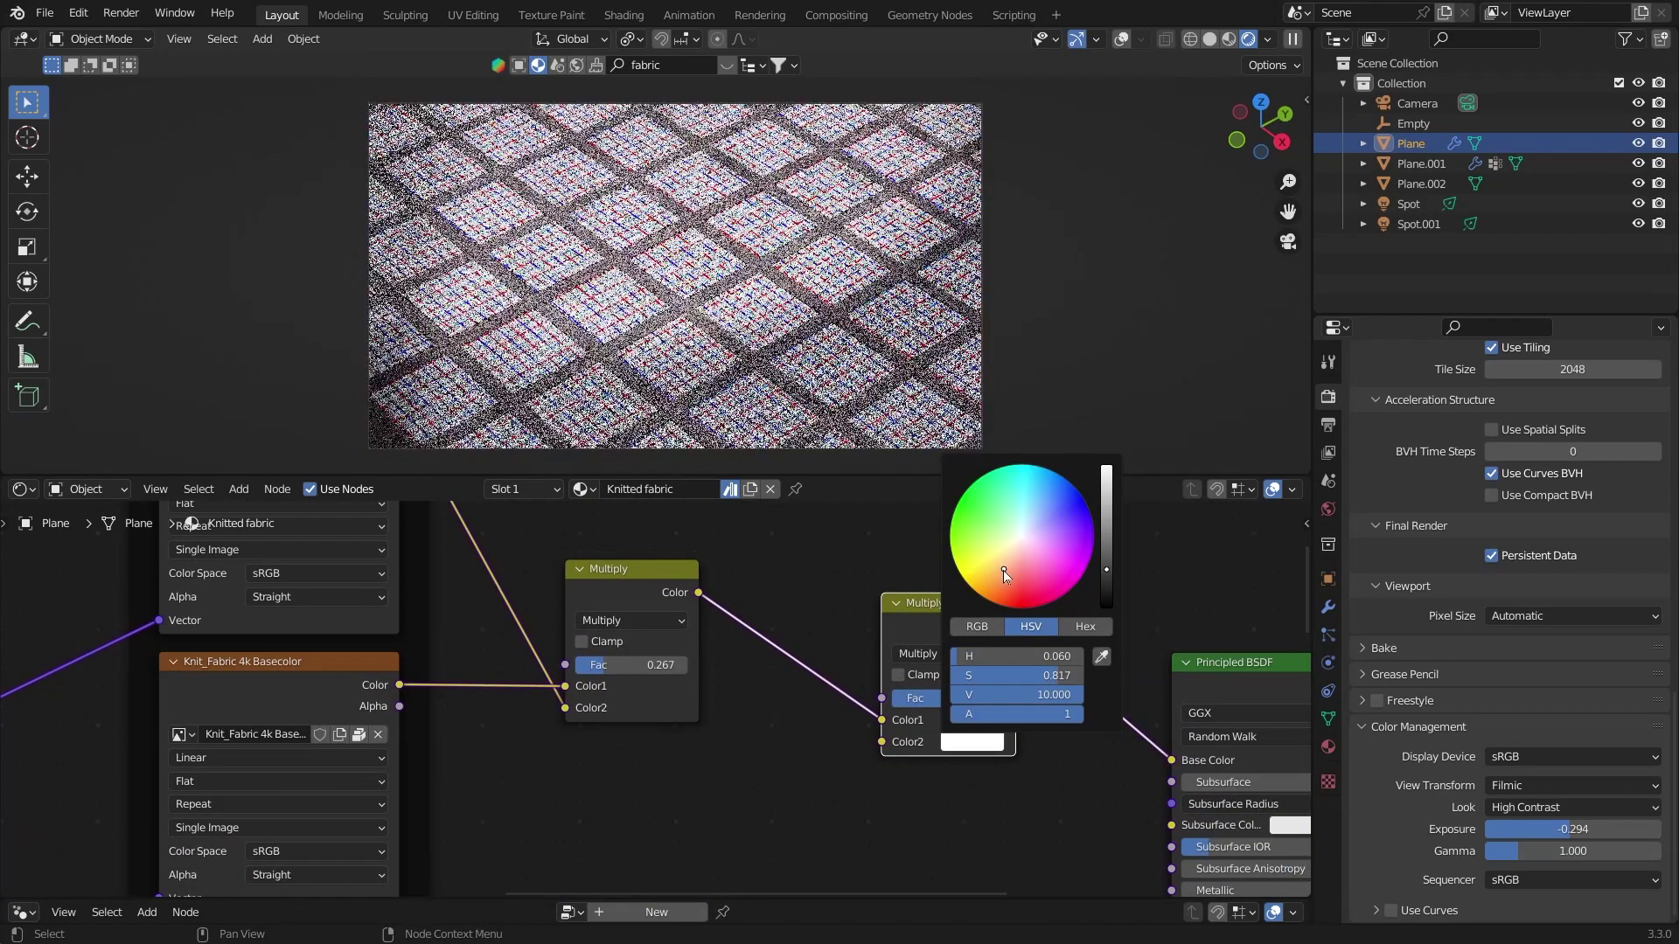
left_click(1016, 695)
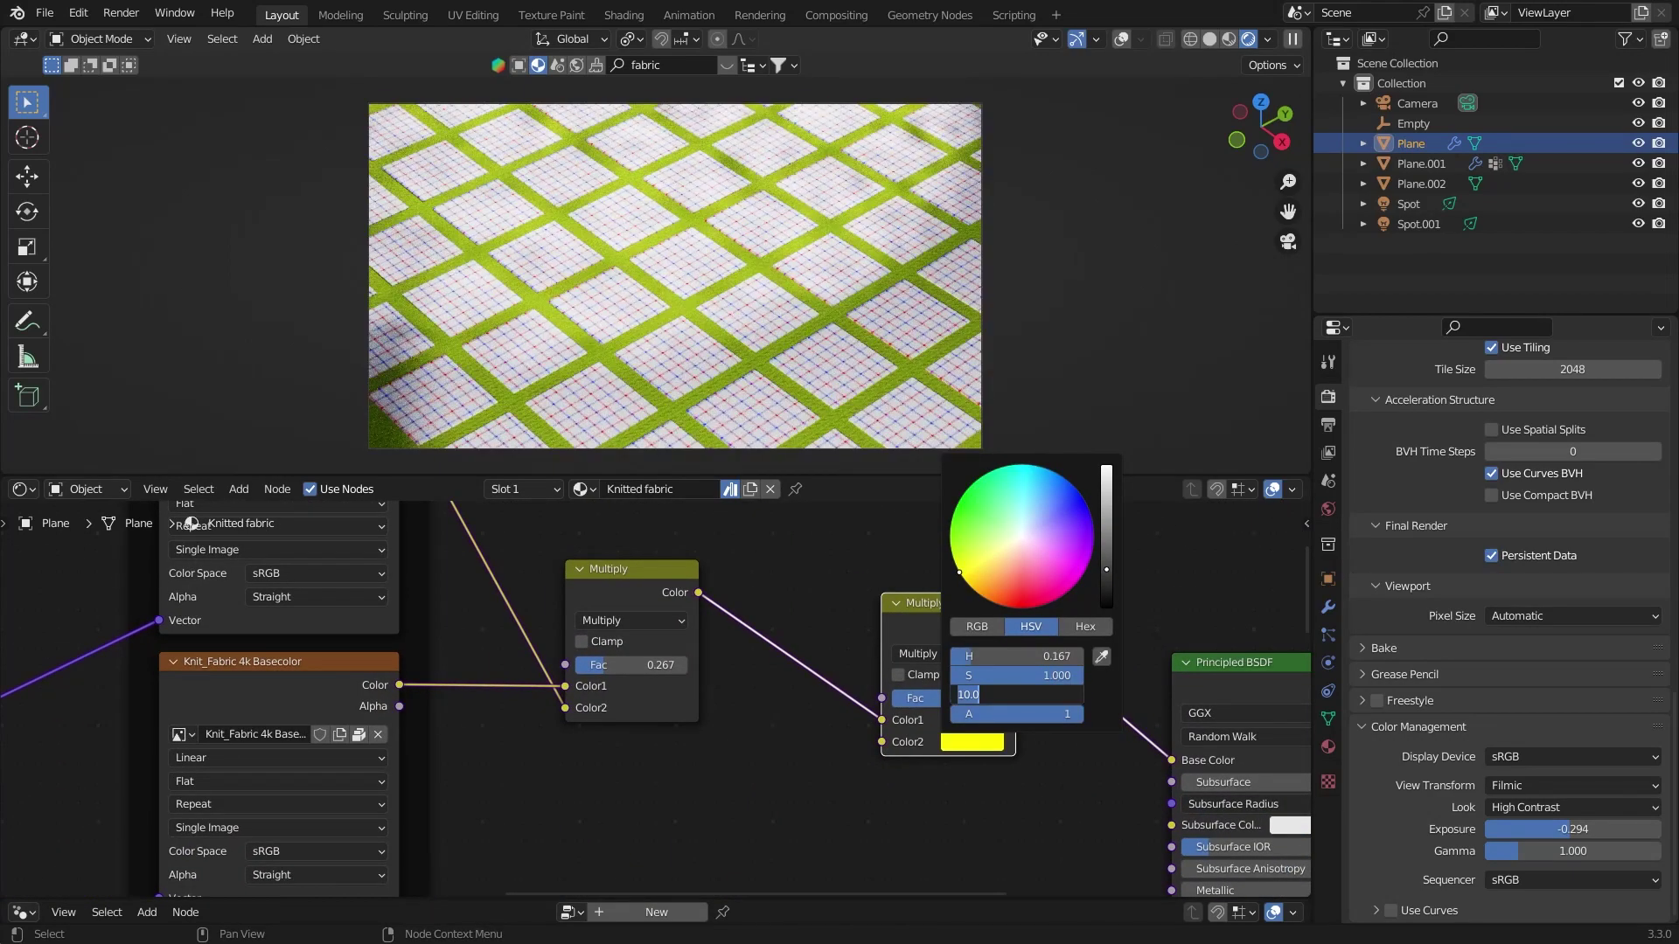
type("20")
key("Return")
left_click(990, 592)
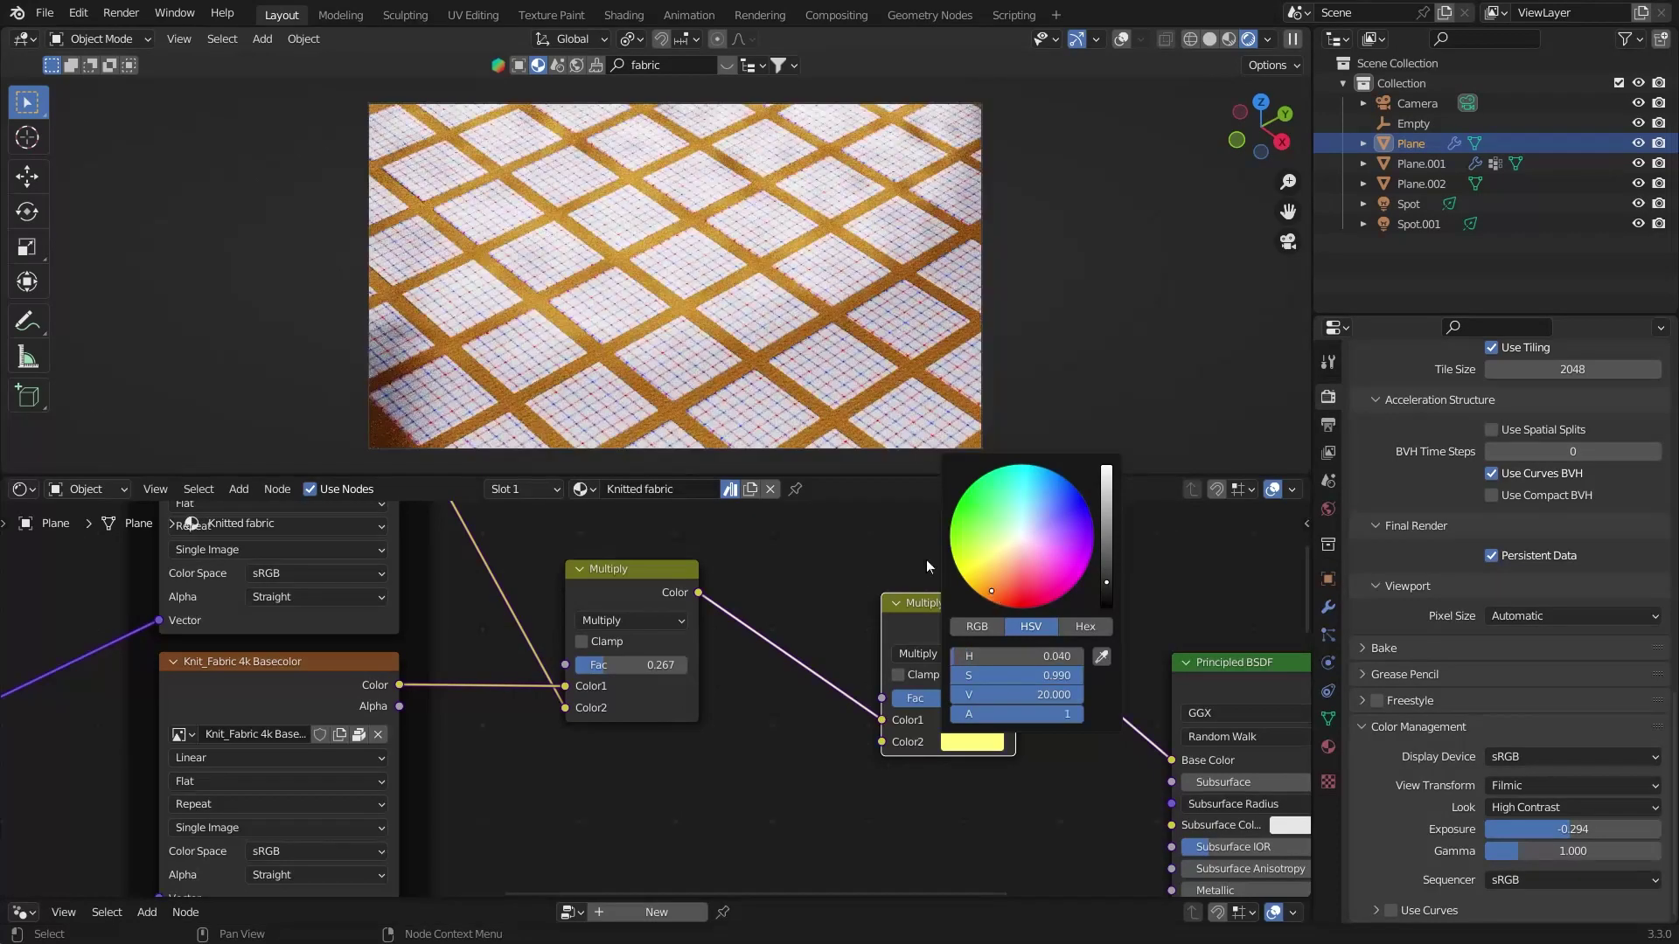
key("ctrl+s")
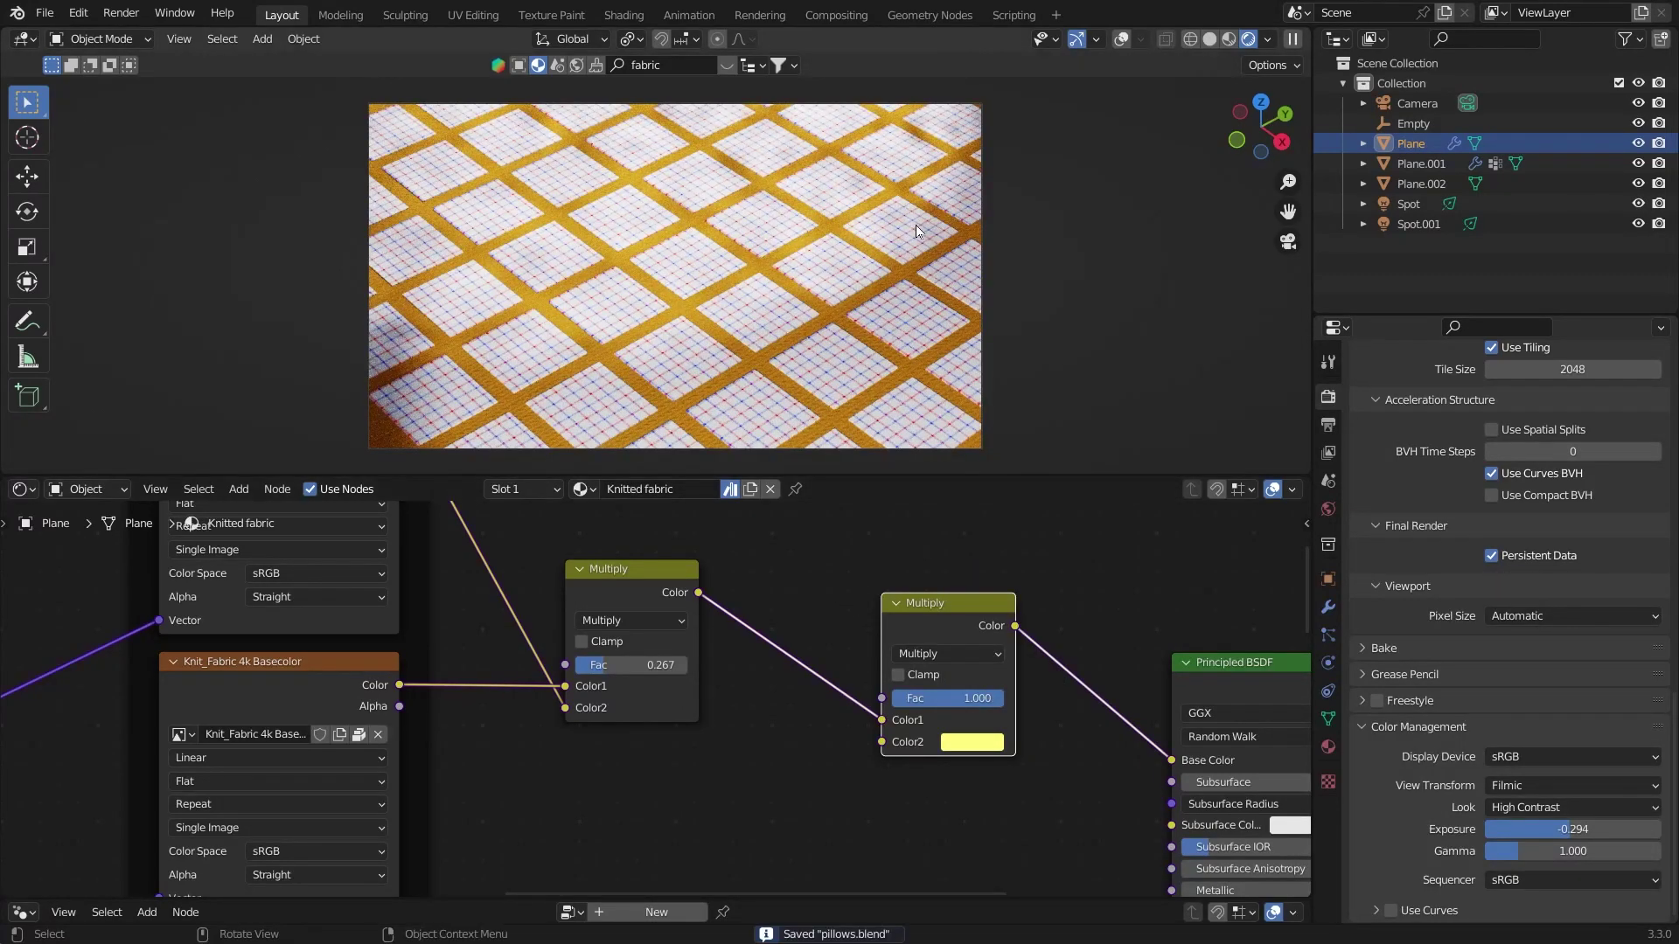
Step: Select the checkered squares, Plane.001, and try to bake their cloth simulation cache
left_click(904, 222)
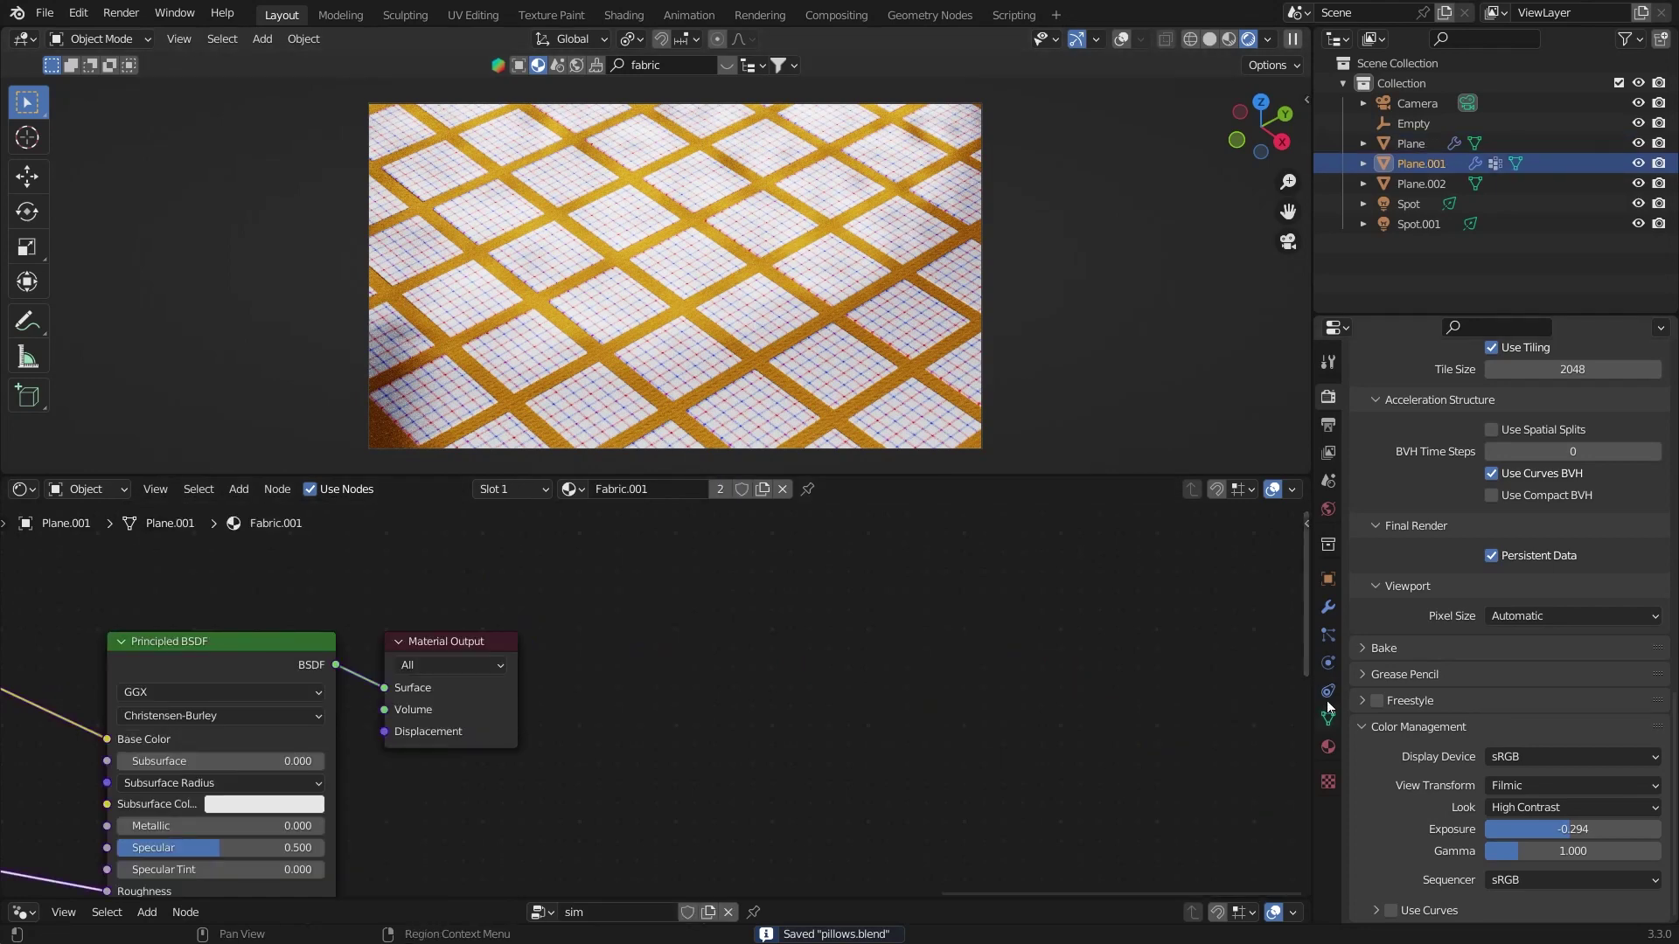
left_click(1328, 662)
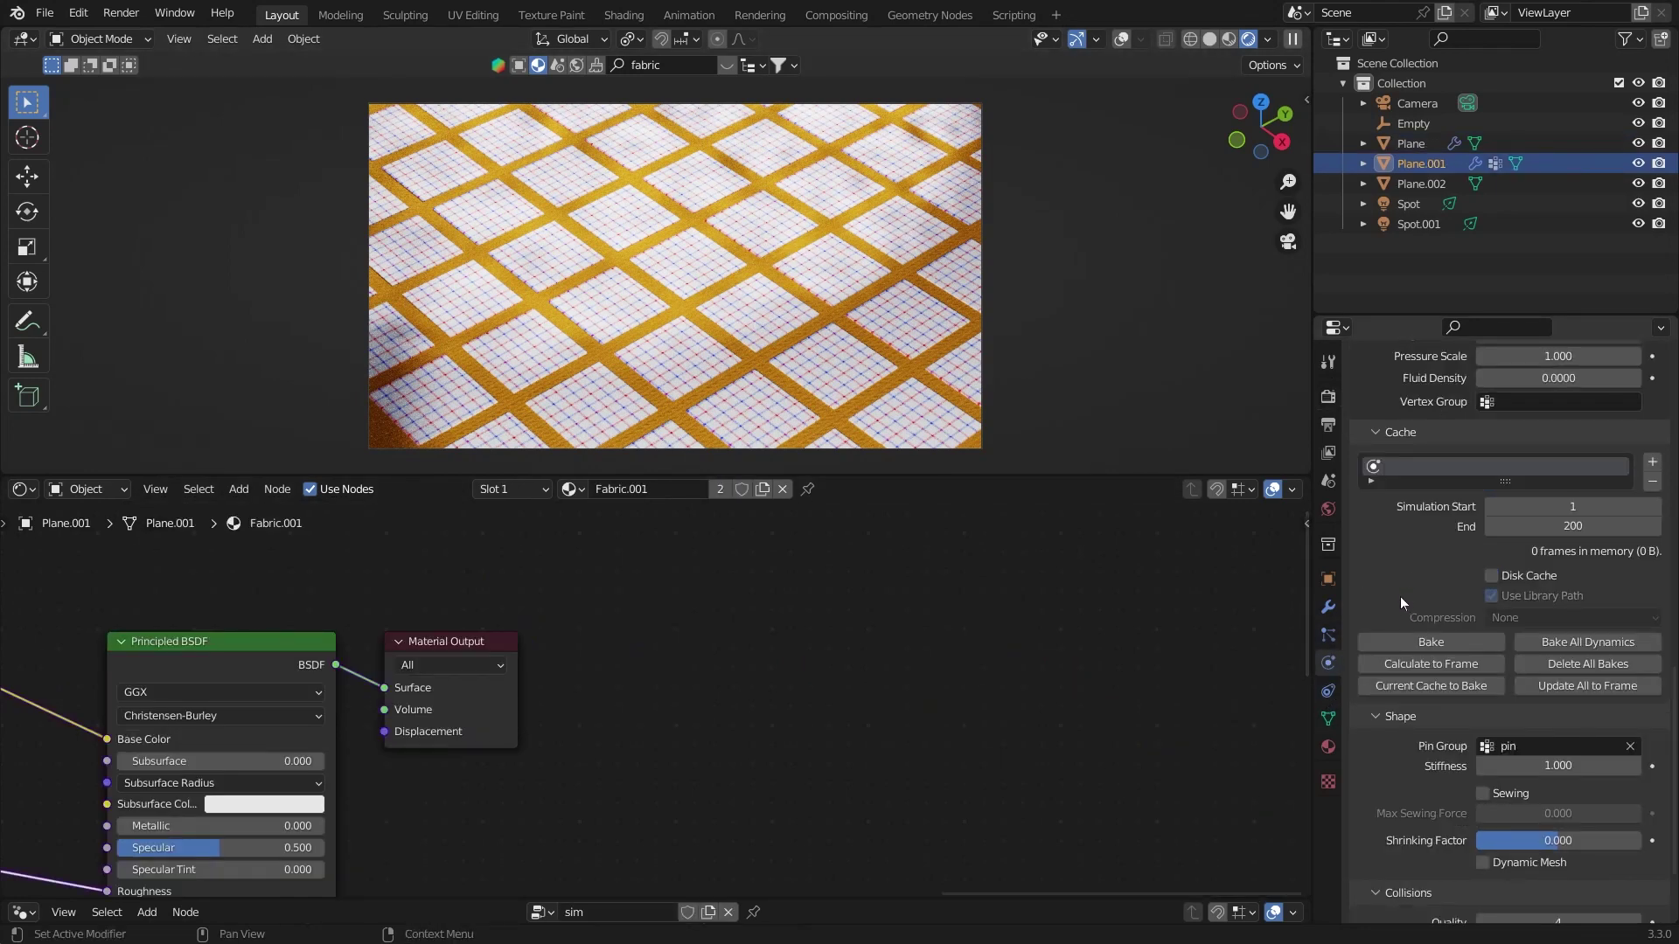
left_click(1426, 638)
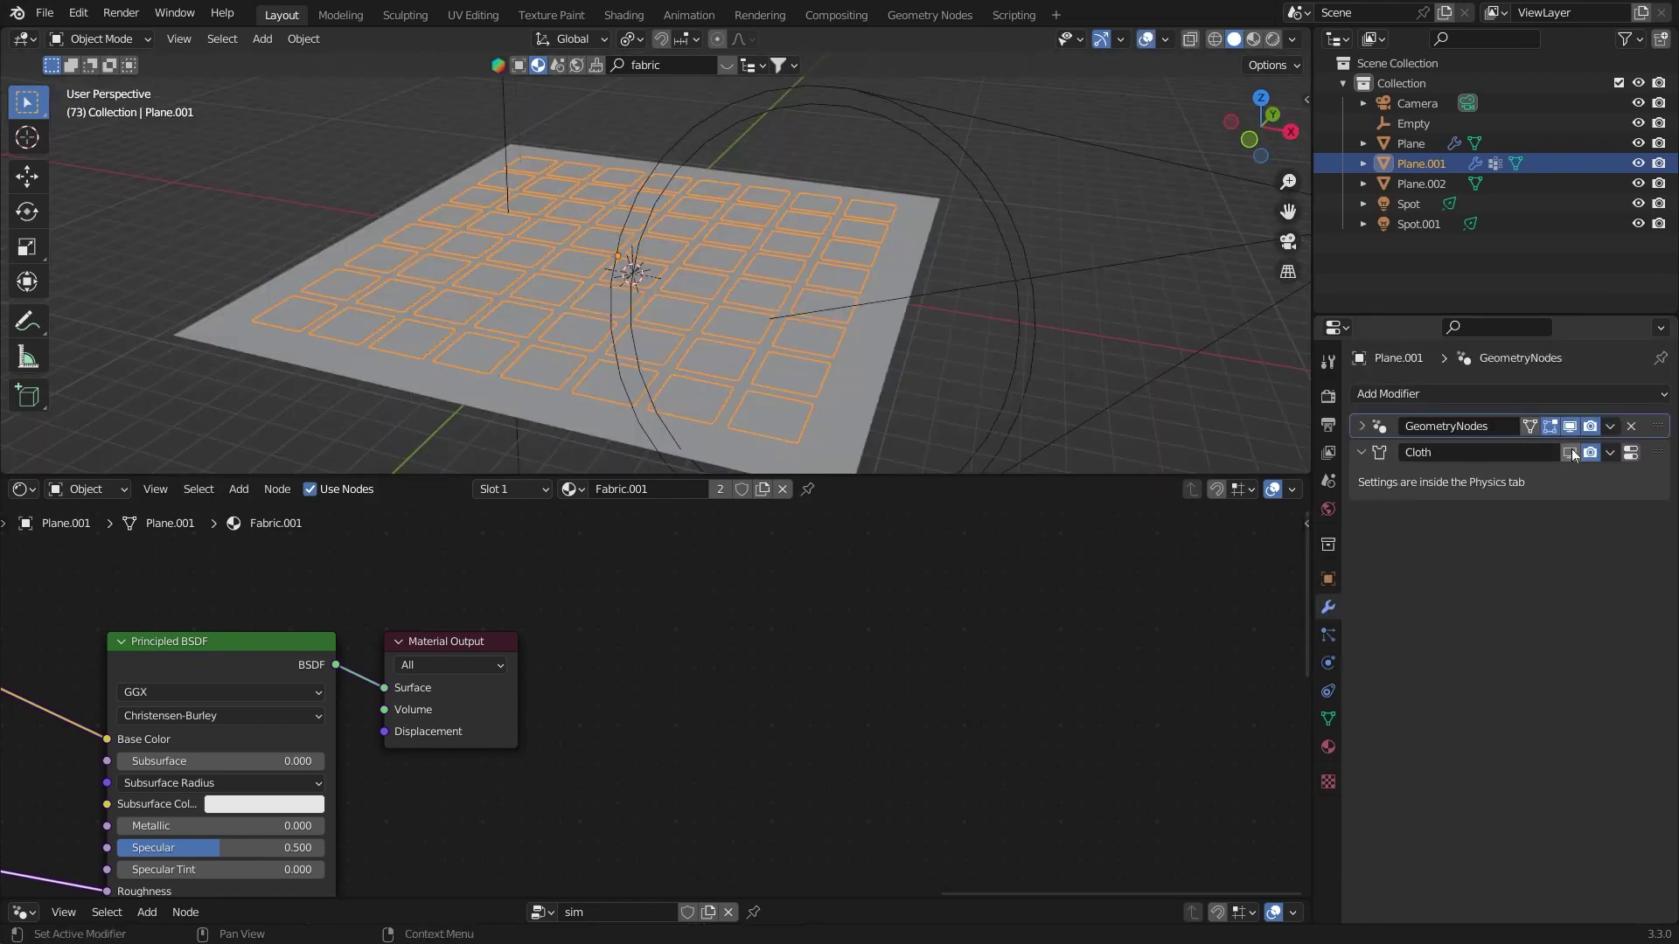
Step: Enable the Cloth modifier of Plane.001 in the viewport and bake its cloth cache
left_click(1571, 451)
left_click(1329, 662)
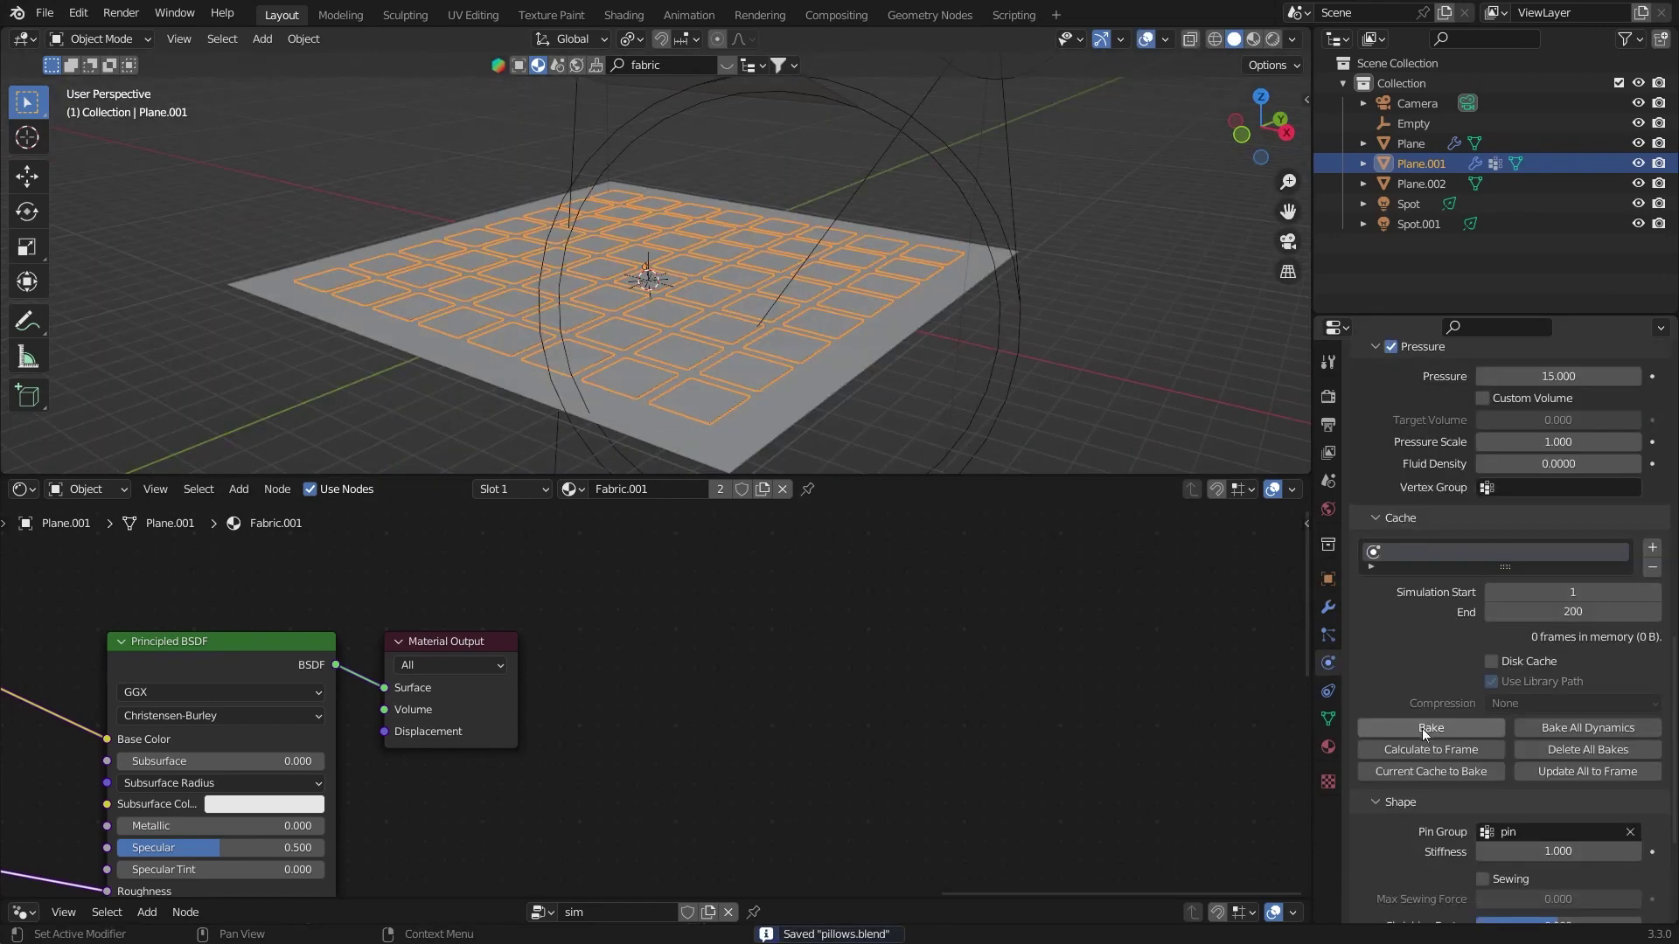
left_click(1420, 727)
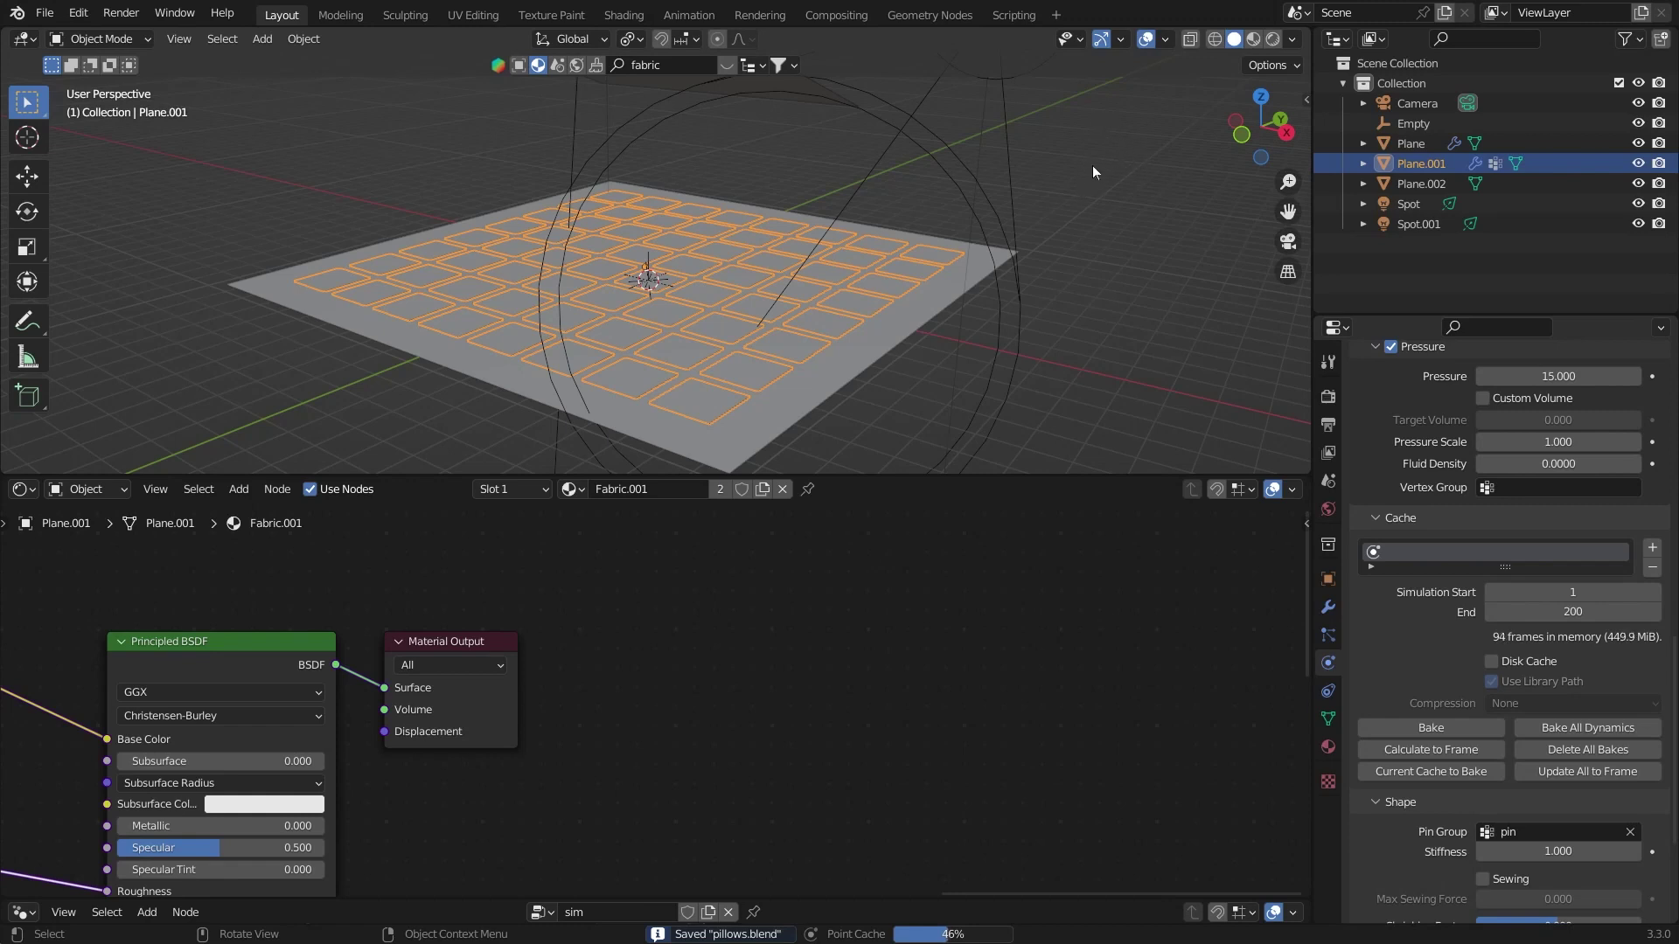
Step: Play back the baked pillow simulation through the camera with the overlays hidden
key("KP_0")
left_click(1146, 38)
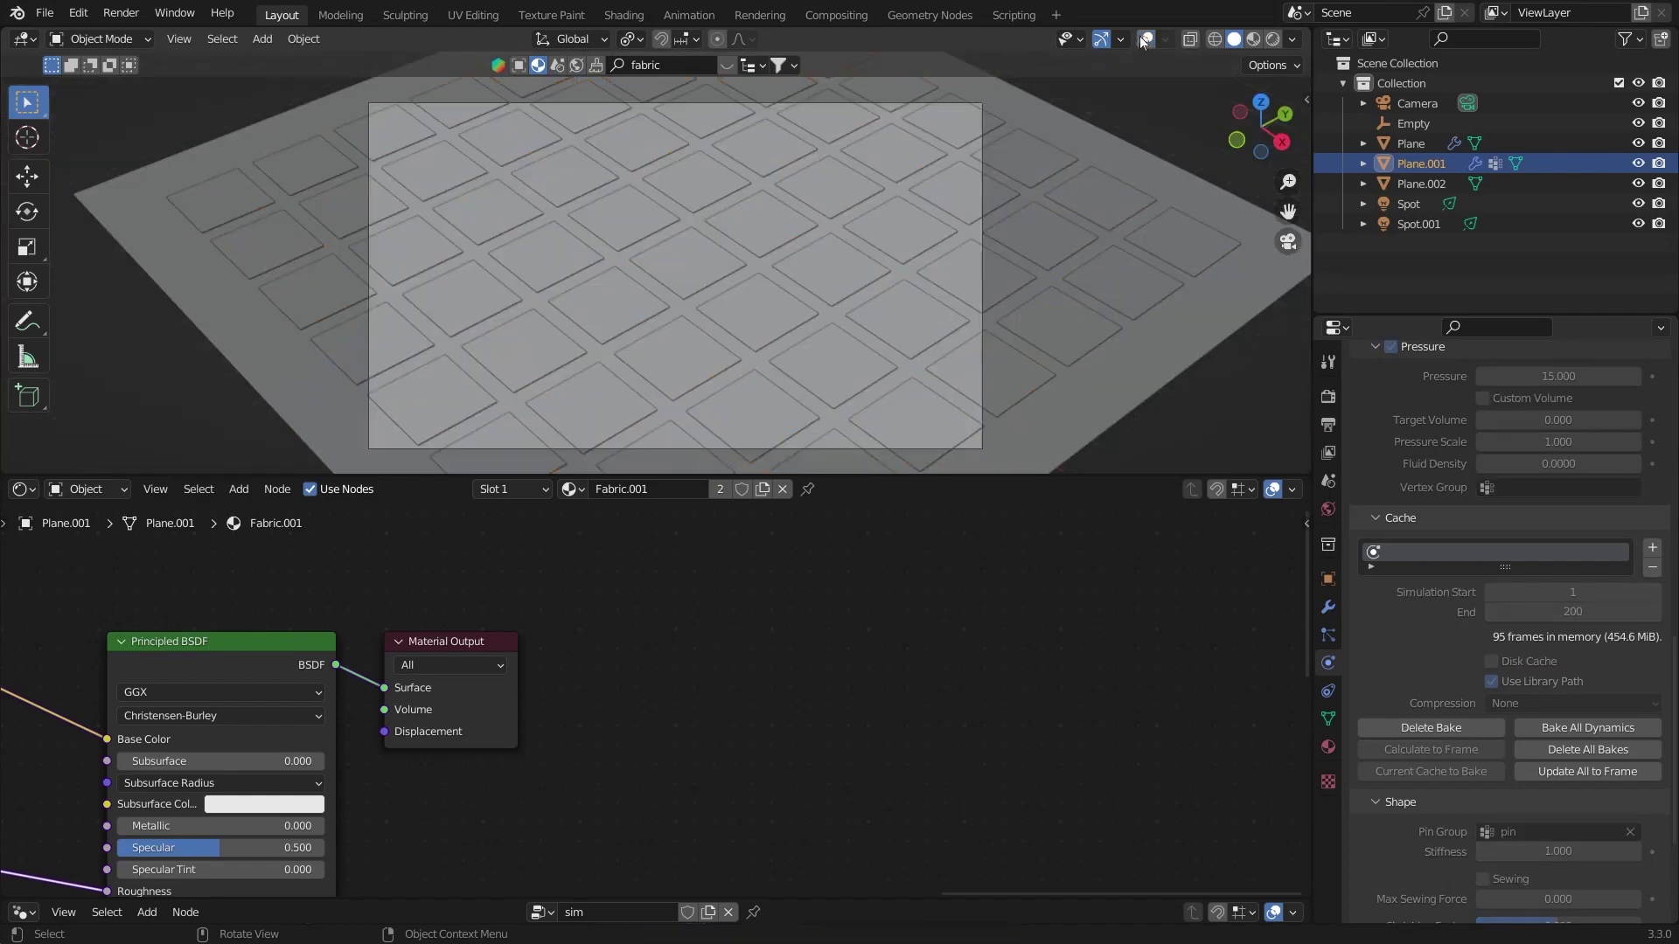
key("space")
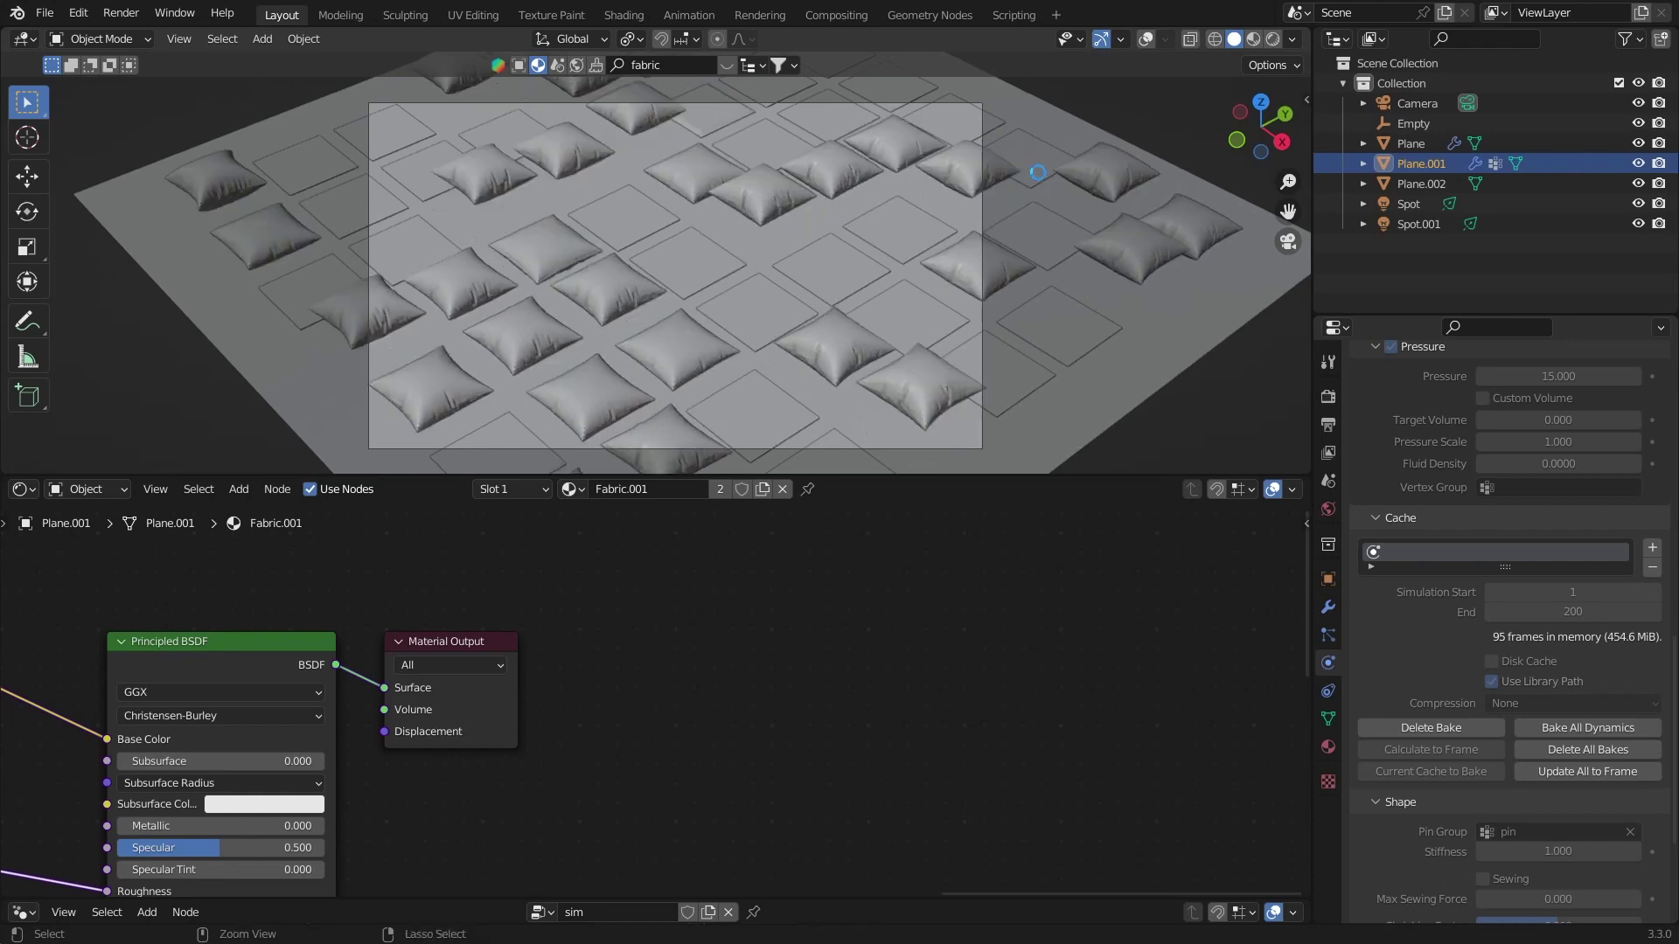
Step: Save the file, render frame 87 to inspect the inflated pillows, and close the render window
key("ctrl+s")
key("F12")
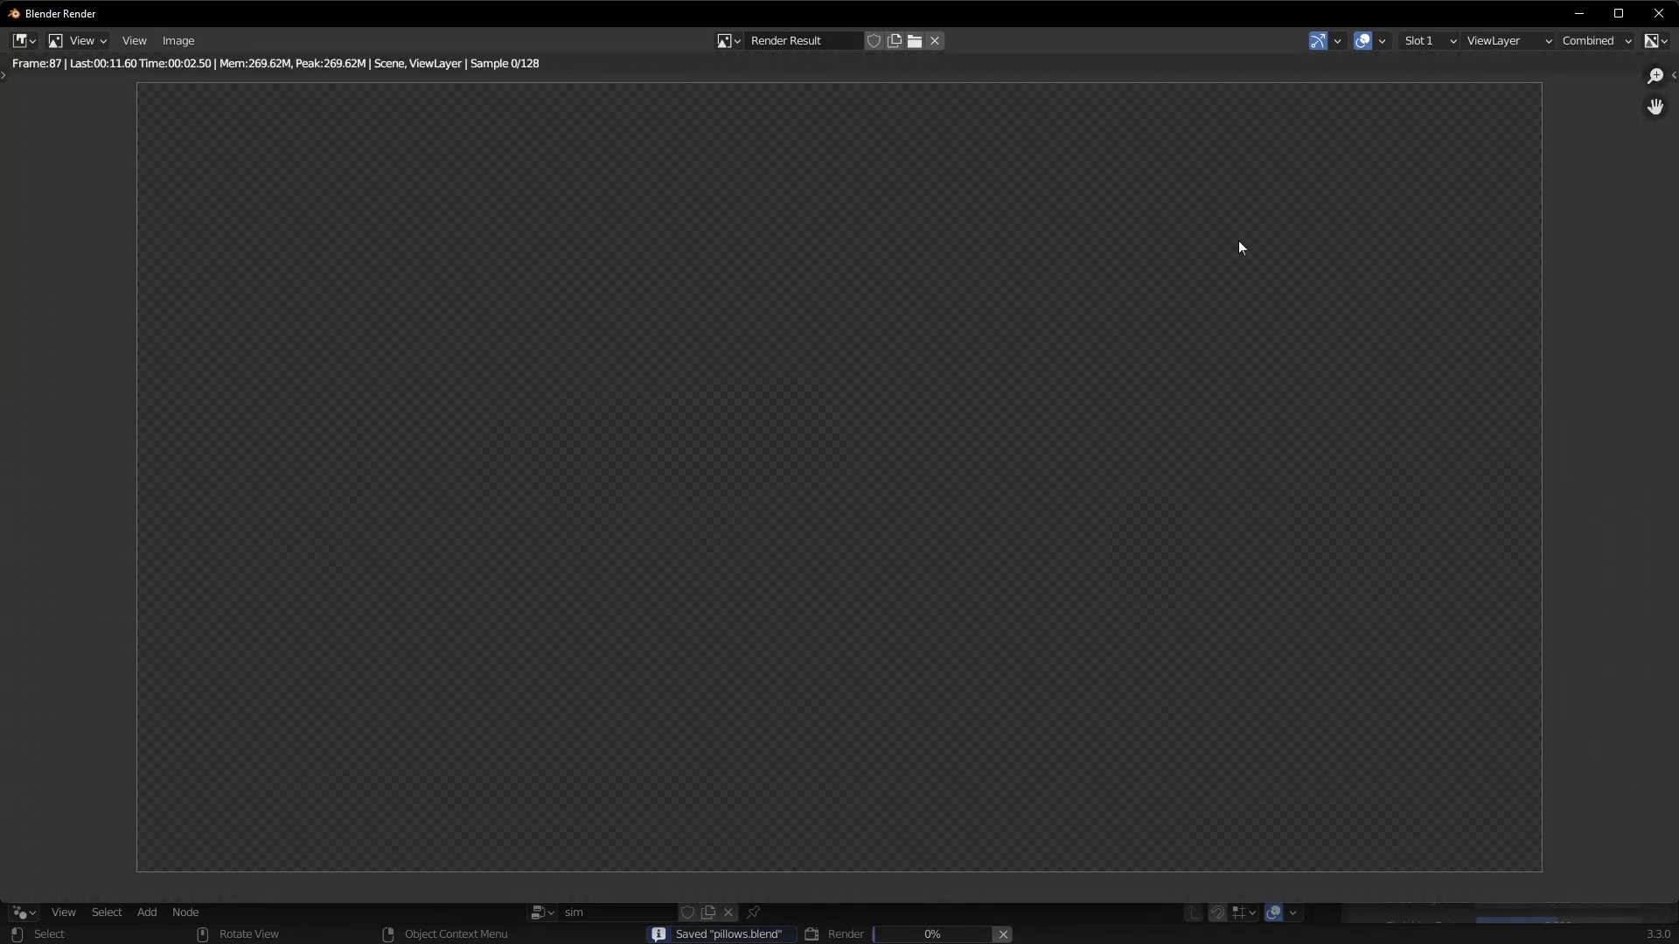
scroll(1426, 354, "down", 1)
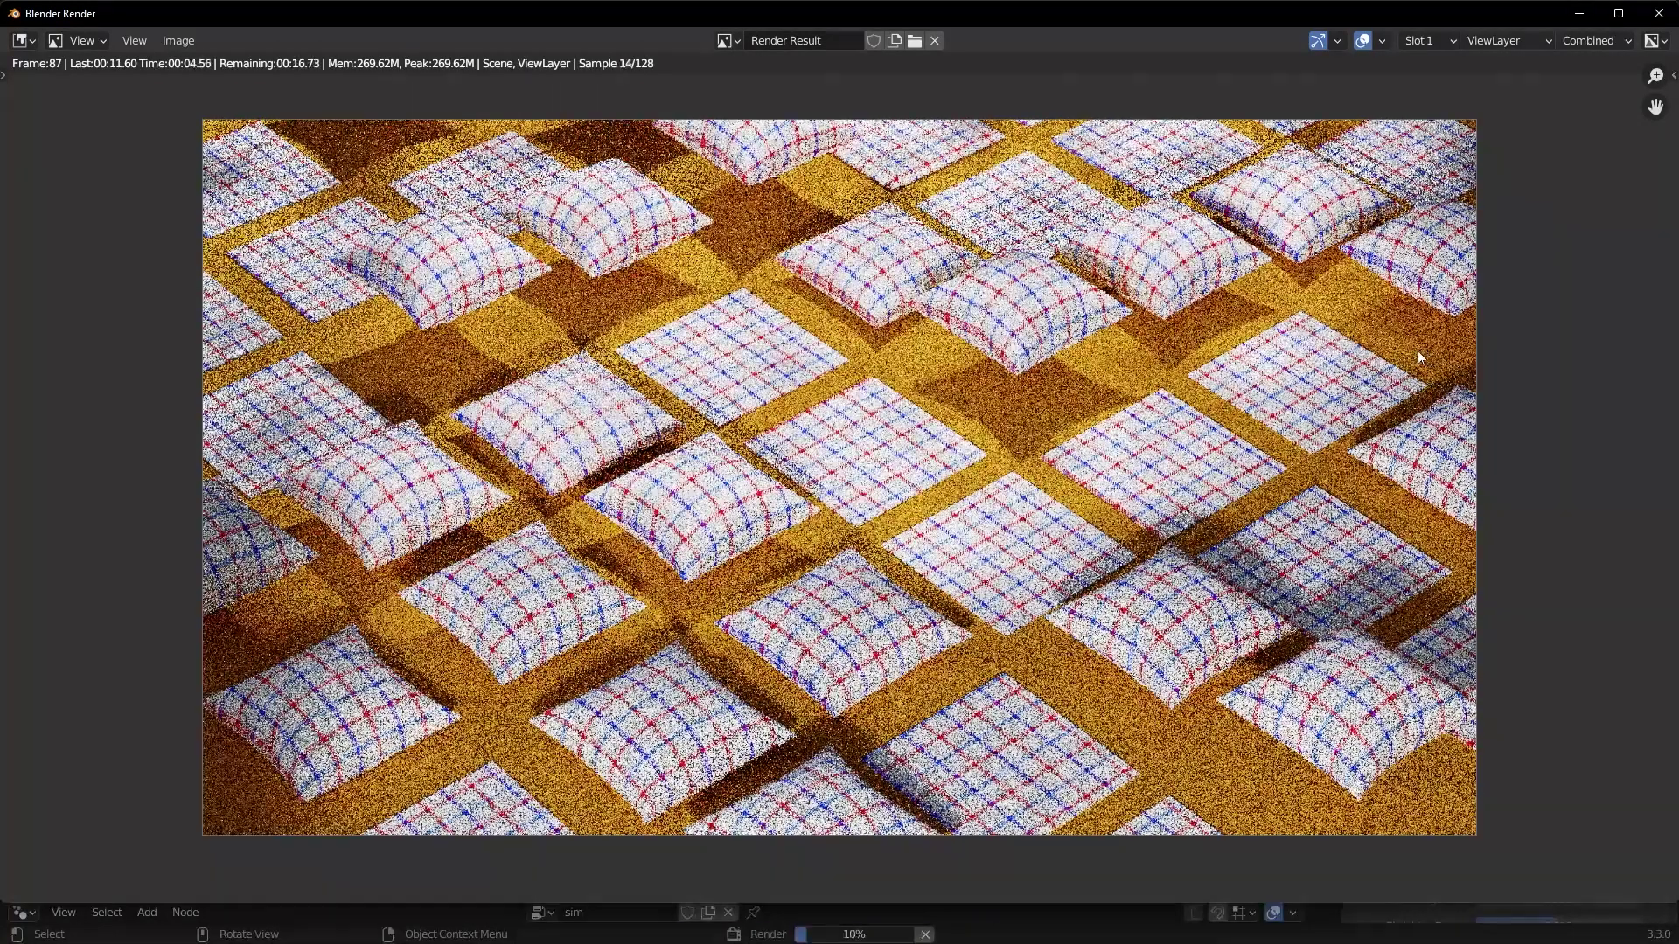
scroll(1414, 348, "down", 1)
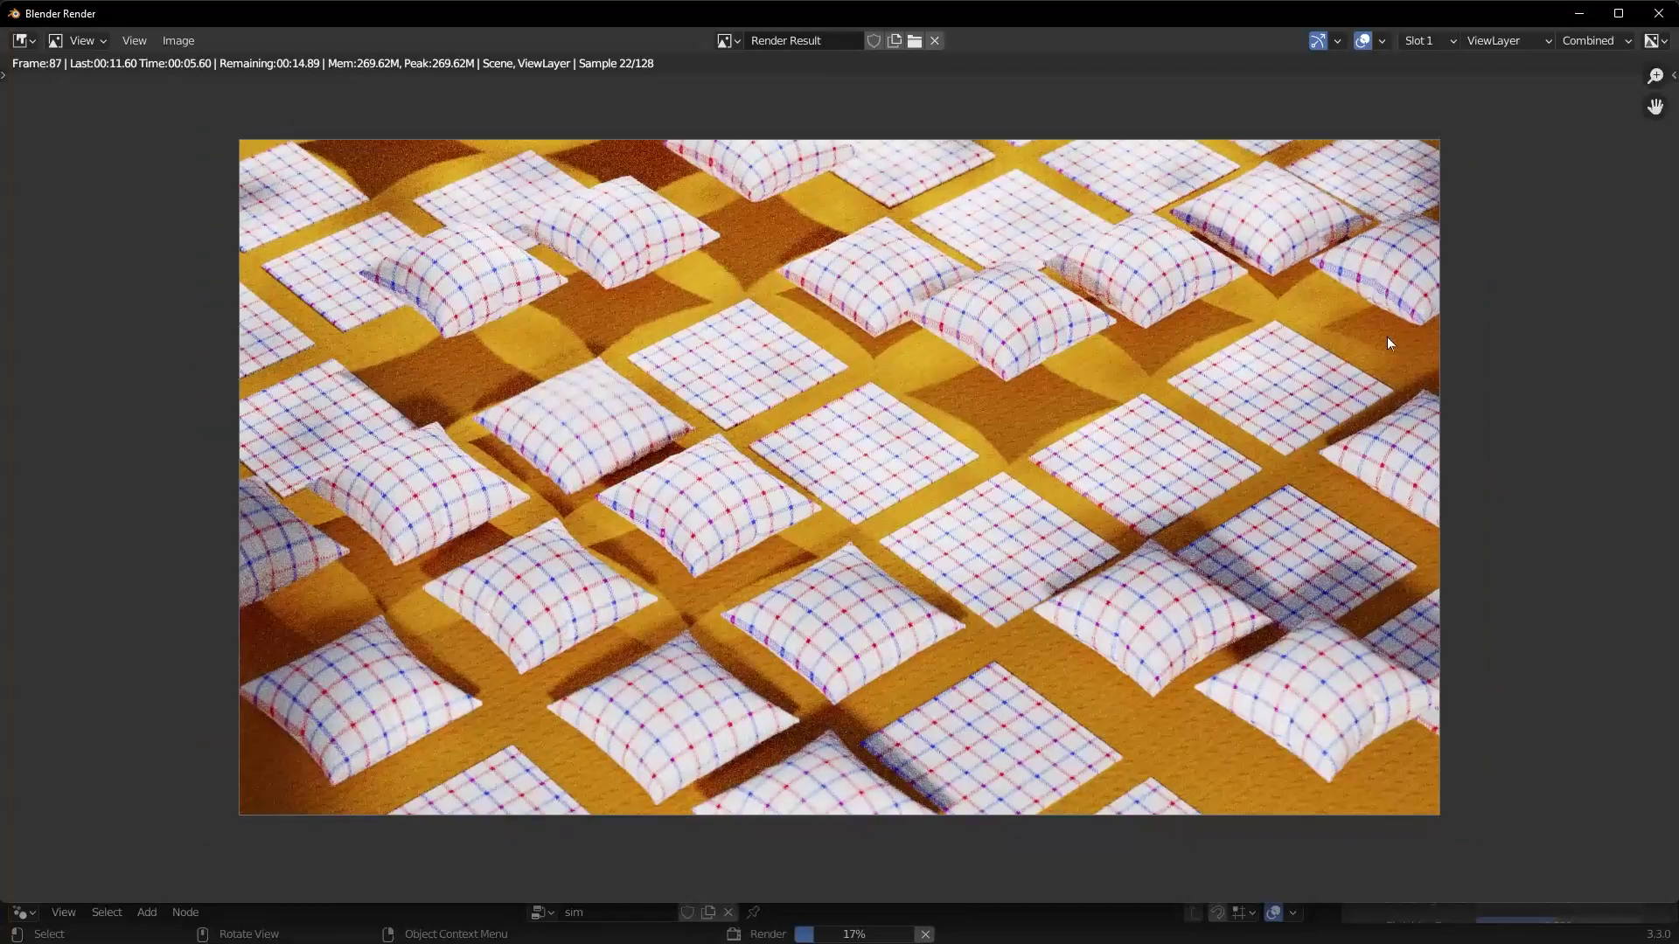
scroll(1289, 364, "up", 1)
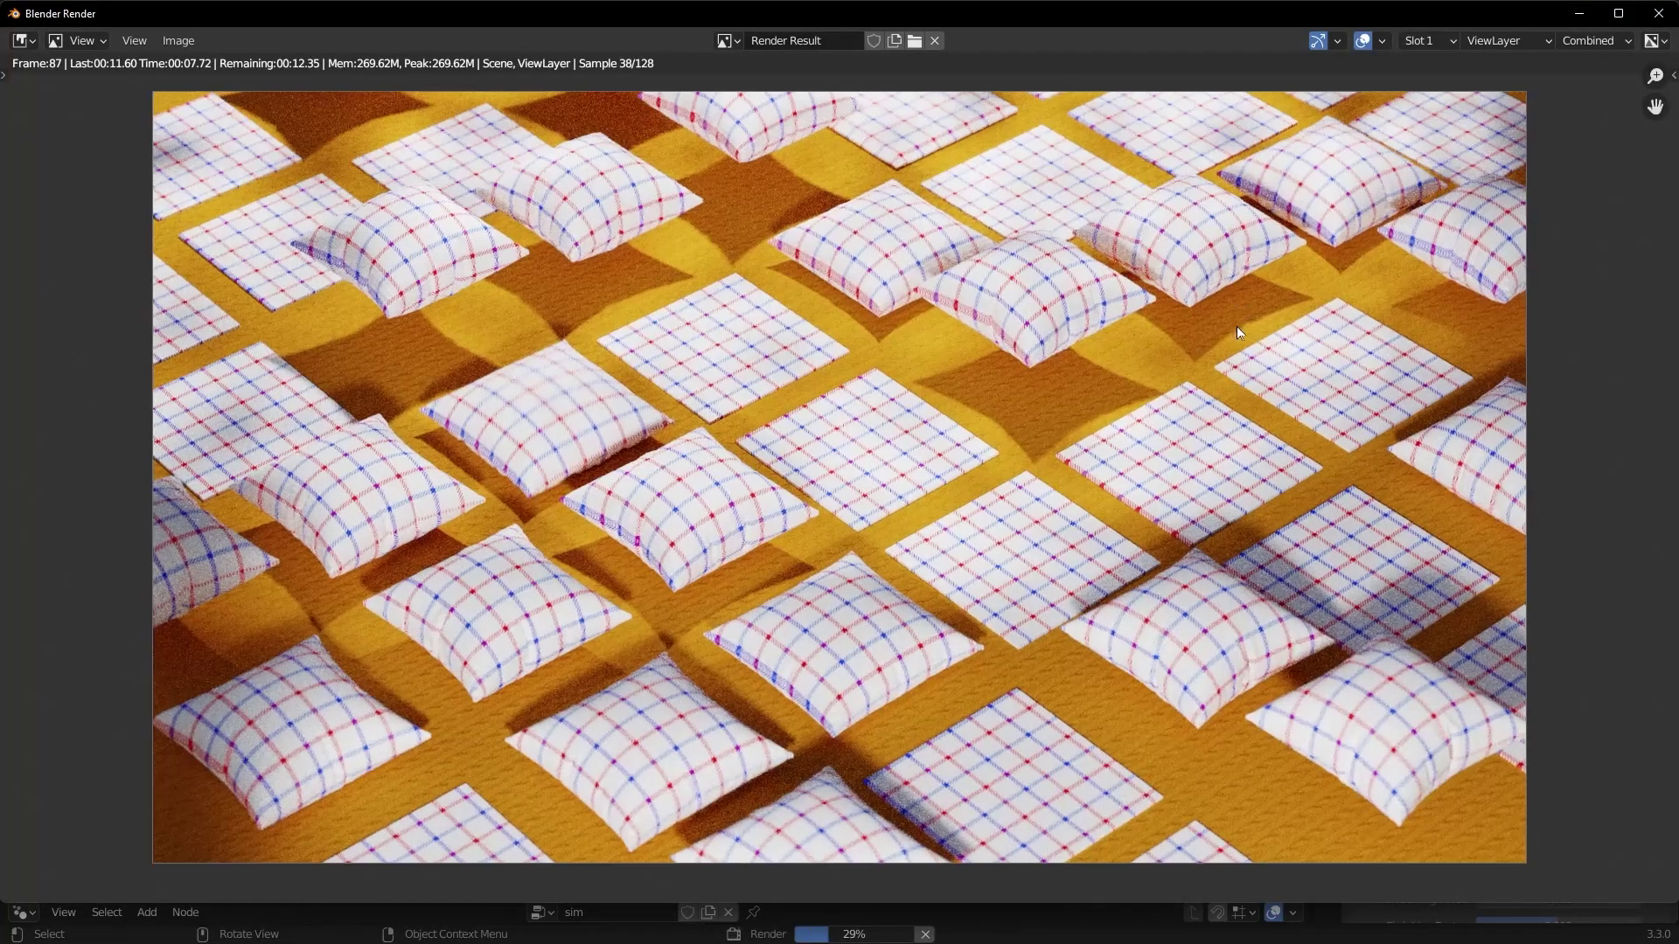
key("Escape")
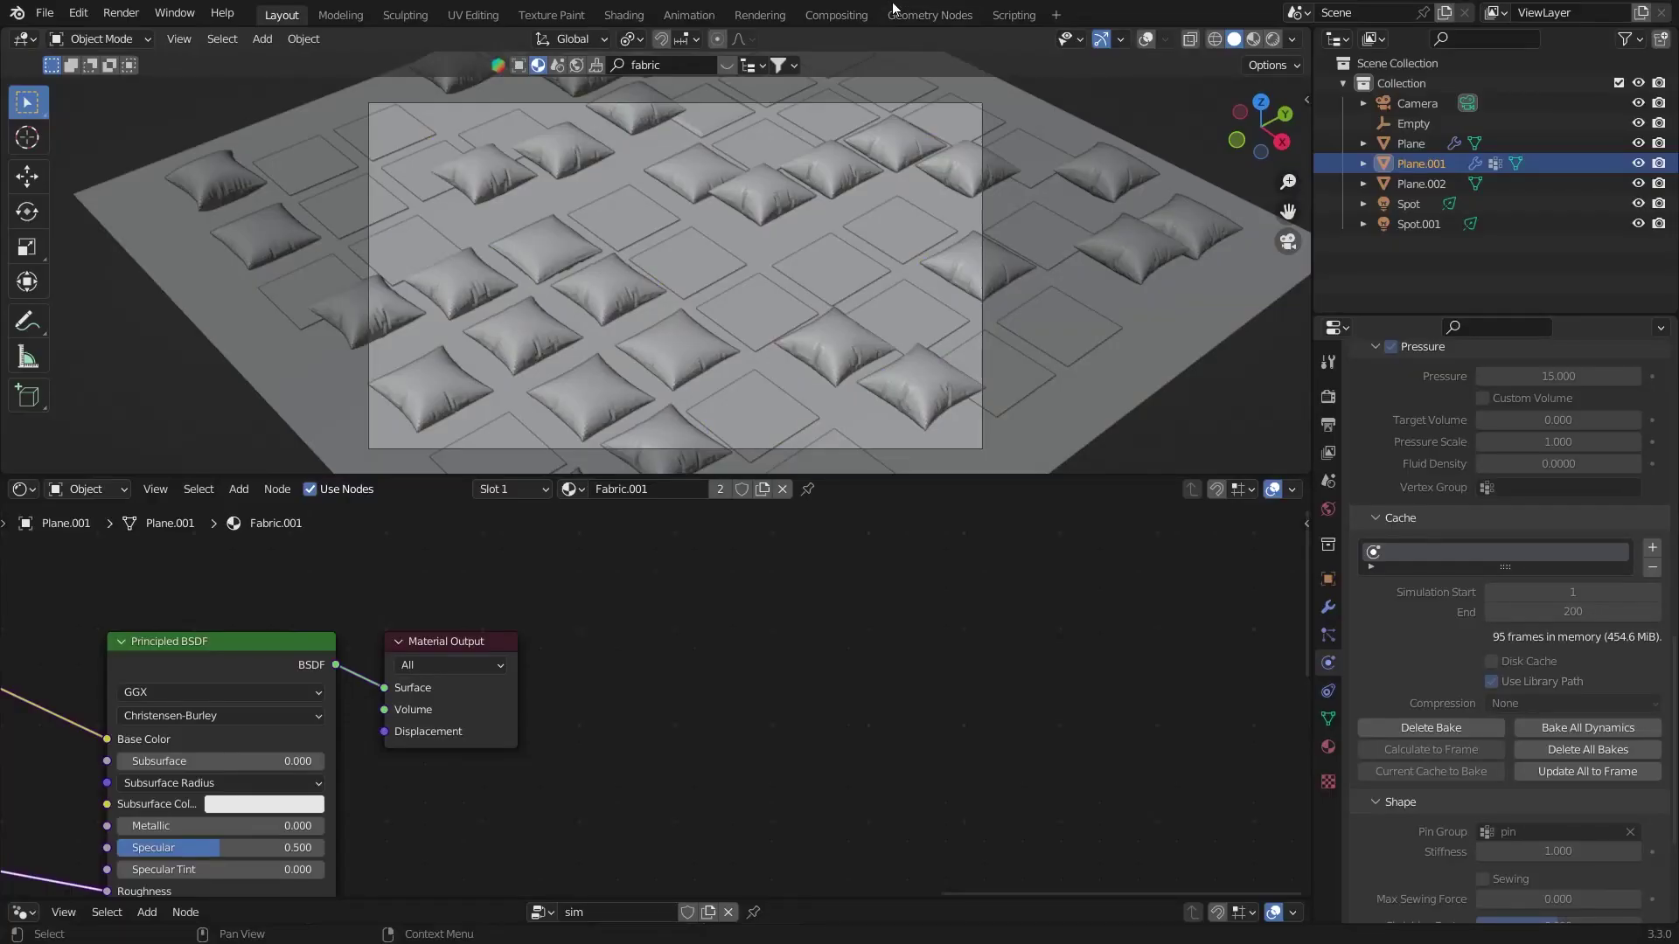
Step: Switch to the Geometry Nodes workspace to show the sim node tree of Plane.001
left_click(928, 12)
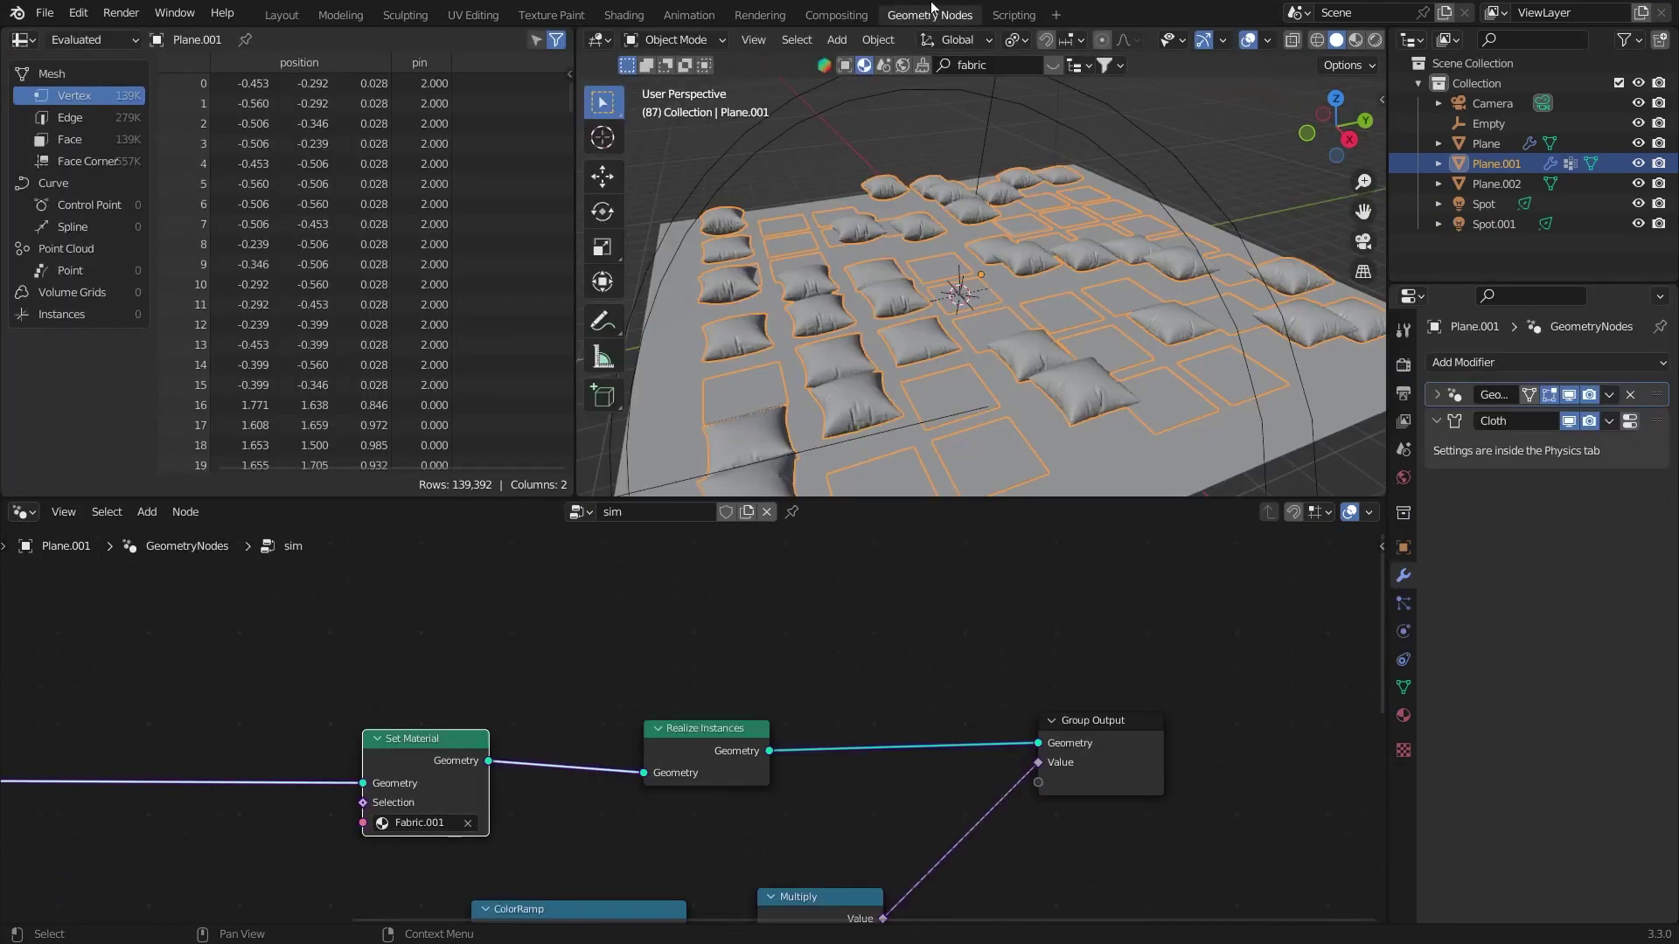